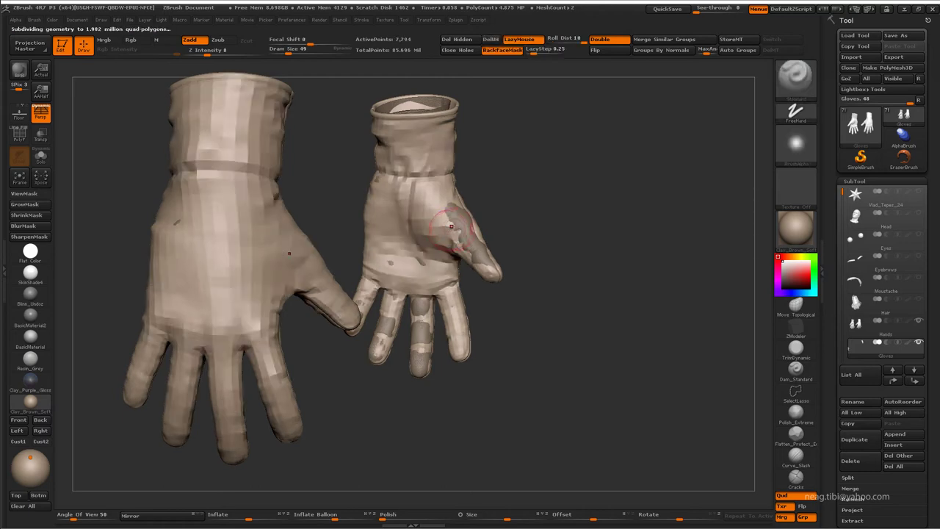
At a lower subdivision level, reshape the right glove's thumb tip with Move Topological
key(b)
key(m)
key(t)
mouse_move(448, 228)
alt+mouse_down()
mouse_move(460, 222)
mouse_move(479, 238)
mouse_move(487, 275)
alt+mouse_up()
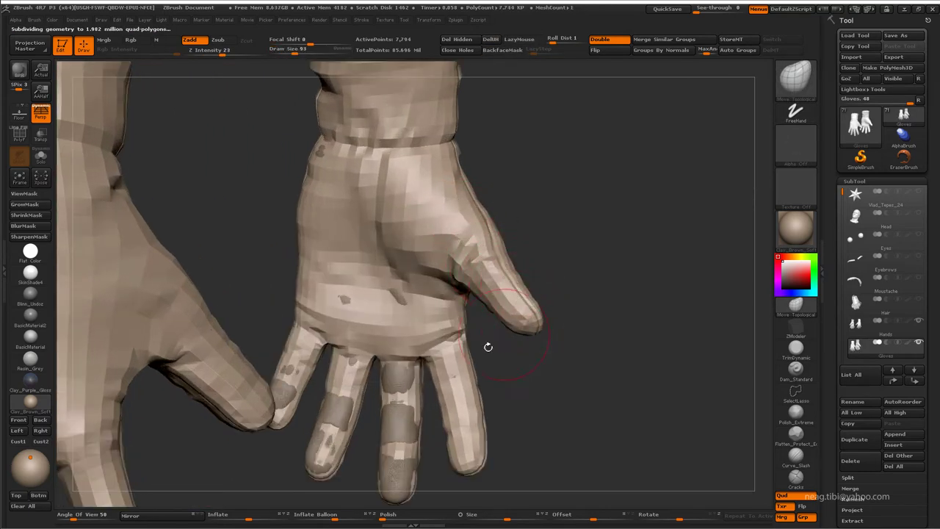
drag(487, 346, 433, 270)
Flatten the middle finger's base bump, then subdivide and soften the horizontal fabric crease
drag(370, 191, 330, 282)
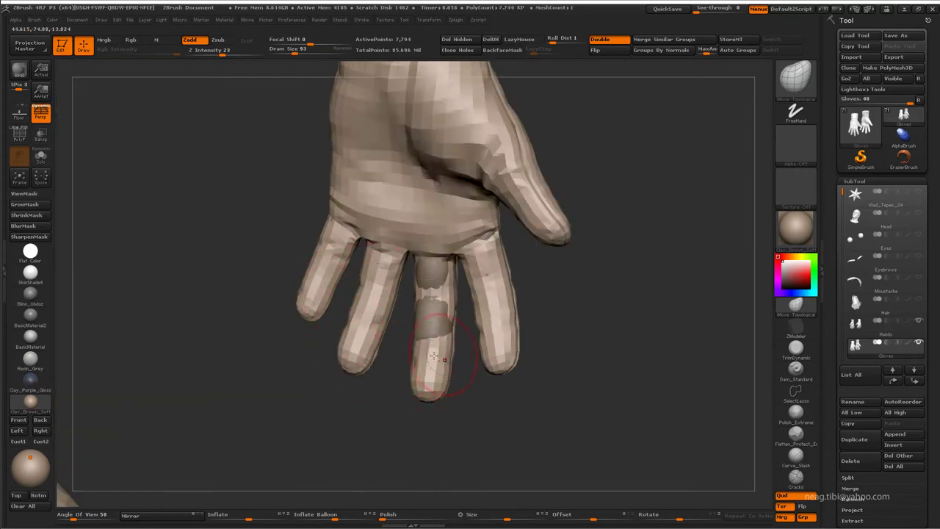
shift+drag(434, 276, 430, 280)
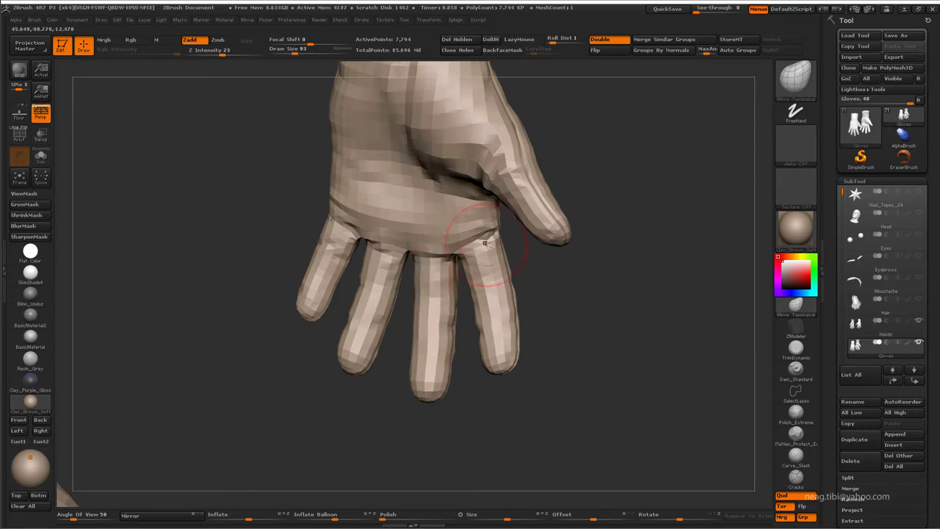
drag(514, 265, 342, 334)
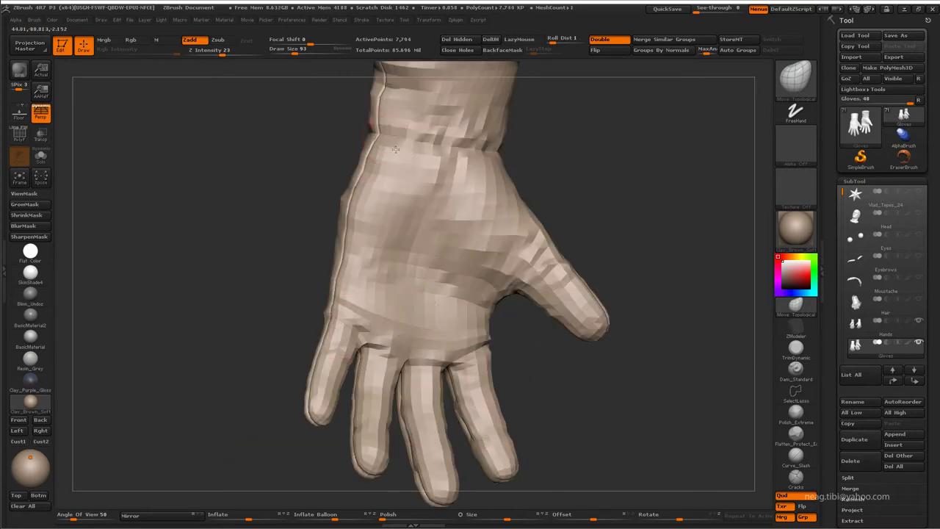
mouse_move(394, 147)
mouse_down()
mouse_move(409, 199)
mouse_move(441, 246)
mouse_move(426, 264)
mouse_move(444, 285)
mouse_up()
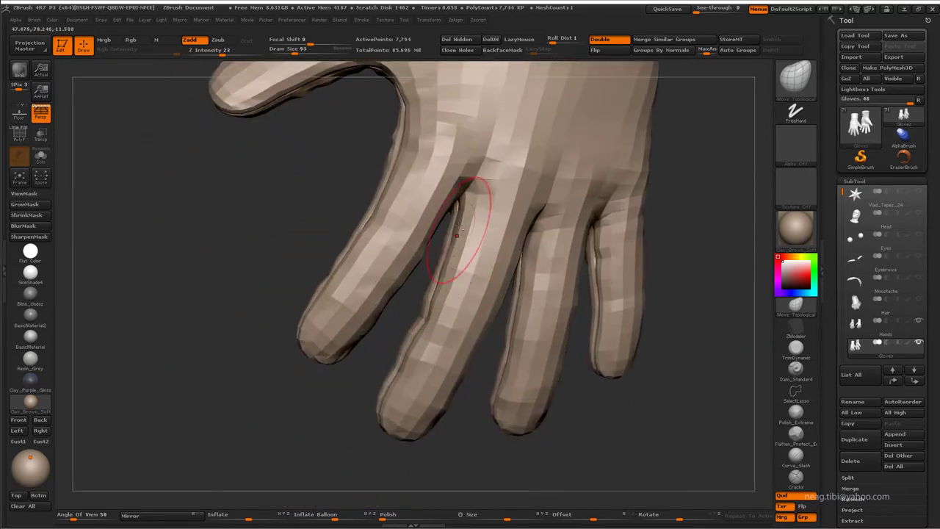
mouse_move(456, 235)
mouse_down()
mouse_move(451, 157)
mouse_move(379, 388)
mouse_move(338, 364)
mouse_move(397, 350)
mouse_move(418, 242)
mouse_move(422, 376)
mouse_up()
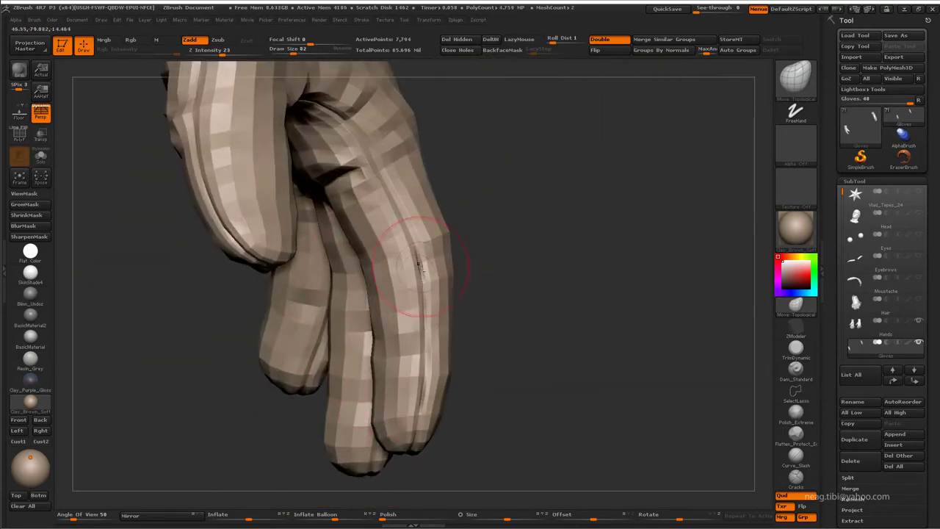
mouse_move(419, 268)
mouse_down()
mouse_move(397, 243)
mouse_move(431, 260)
mouse_move(395, 256)
mouse_move(470, 184)
mouse_move(483, 157)
mouse_move(367, 199)
mouse_move(359, 183)
mouse_move(478, 206)
mouse_move(455, 235)
mouse_move(420, 248)
mouse_move(505, 189)
mouse_move(478, 254)
mouse_move(485, 249)
mouse_move(450, 248)
mouse_up()
key(ctrl+d)
key(ctrl+d)
key(ctrl+d)
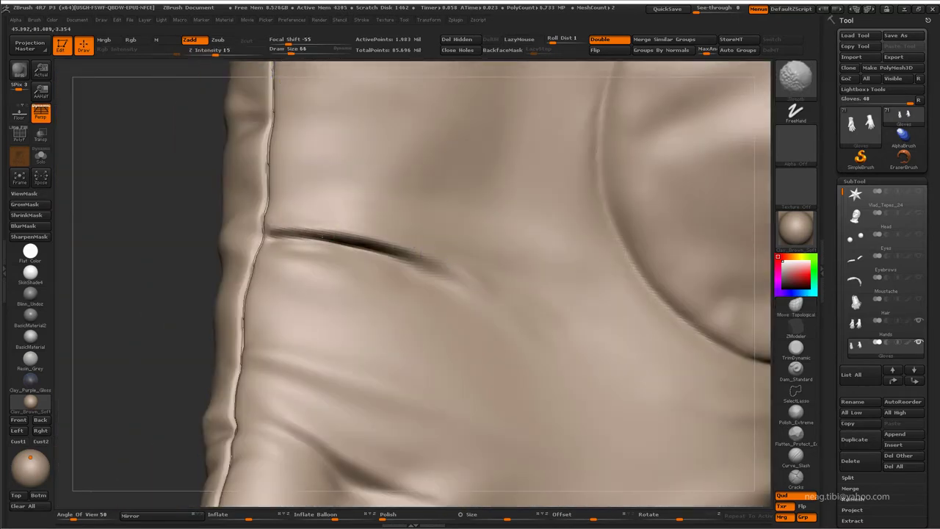
mouse_move(361, 244)
shift+mouse_down()
mouse_move(304, 220)
mouse_move(349, 244)
shift+mouse_up()
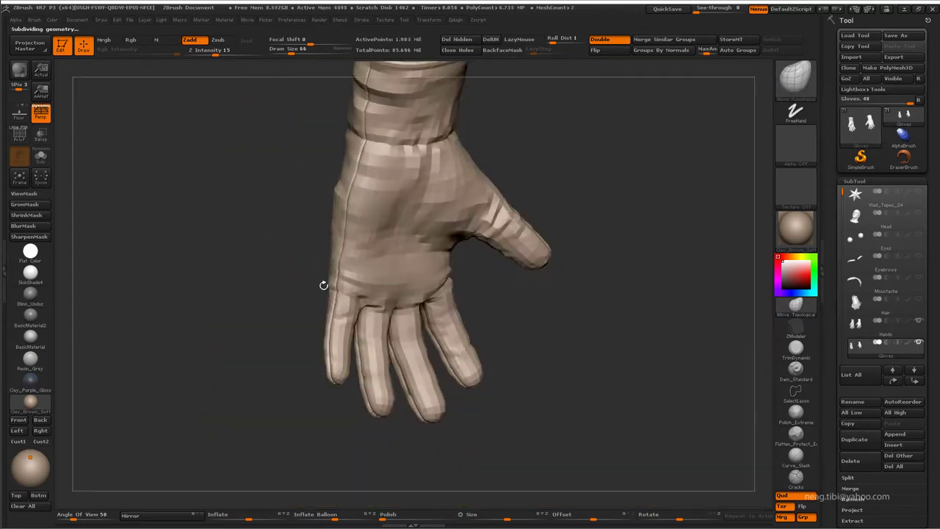
At the highest subdivision, crease the stitched seam all around the glove's cuff band
key(ctrl+d)
drag(465, 266, 382, 252)
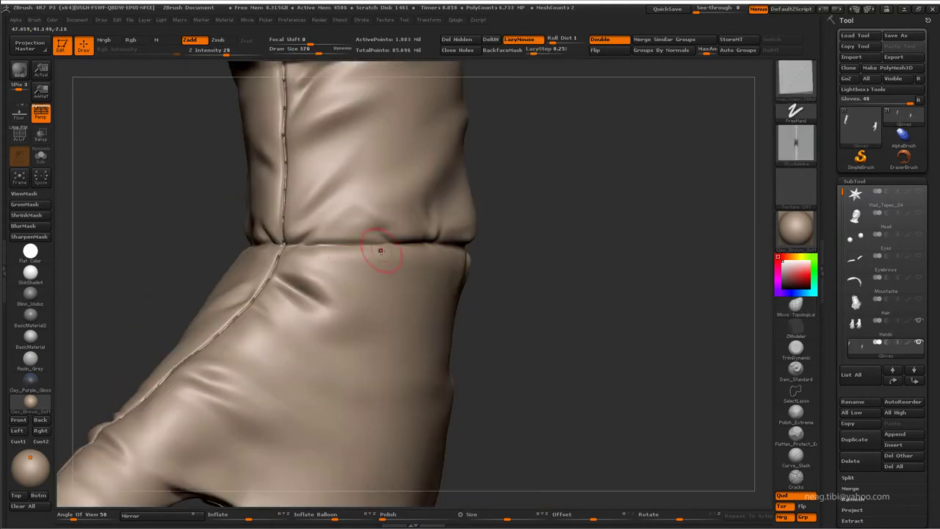
key(Tab)
drag(514, 276, 305, 242)
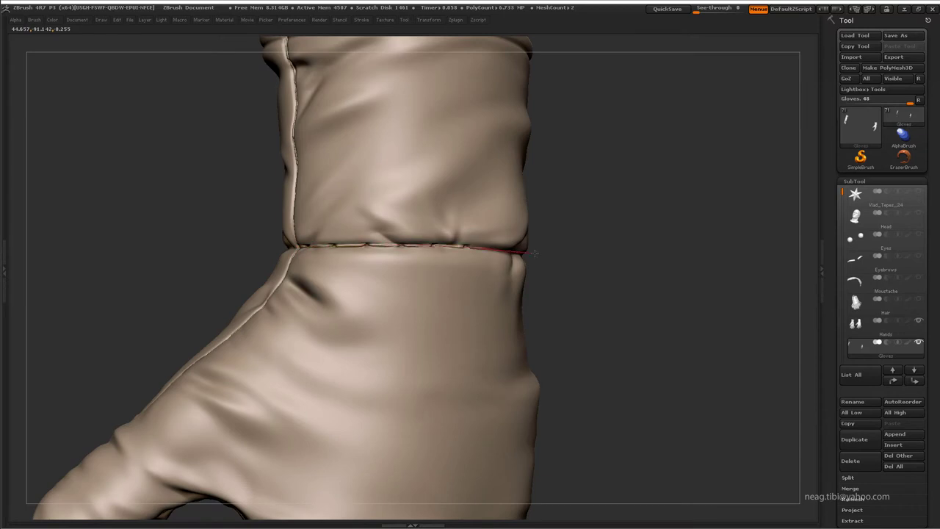
drag(576, 236, 415, 237)
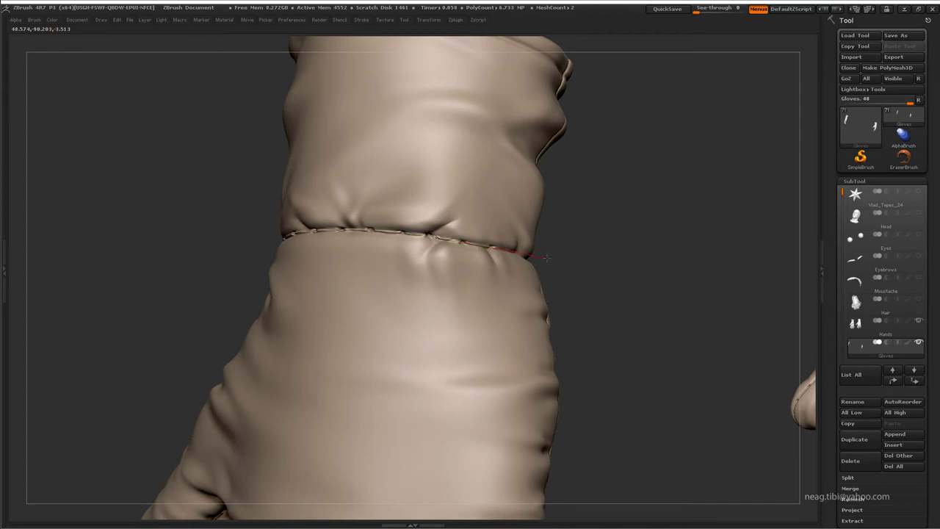
drag(579, 256, 551, 256)
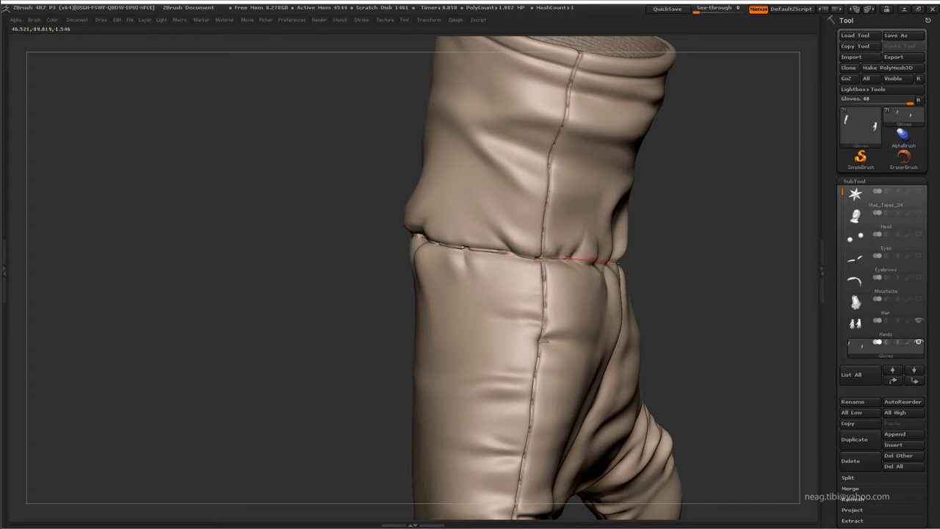
drag(664, 246, 448, 235)
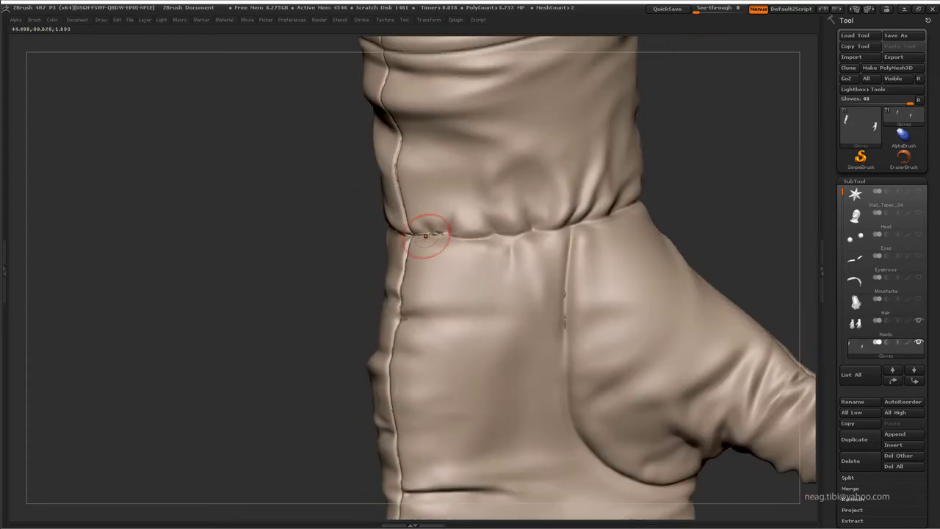
drag(504, 245, 427, 233)
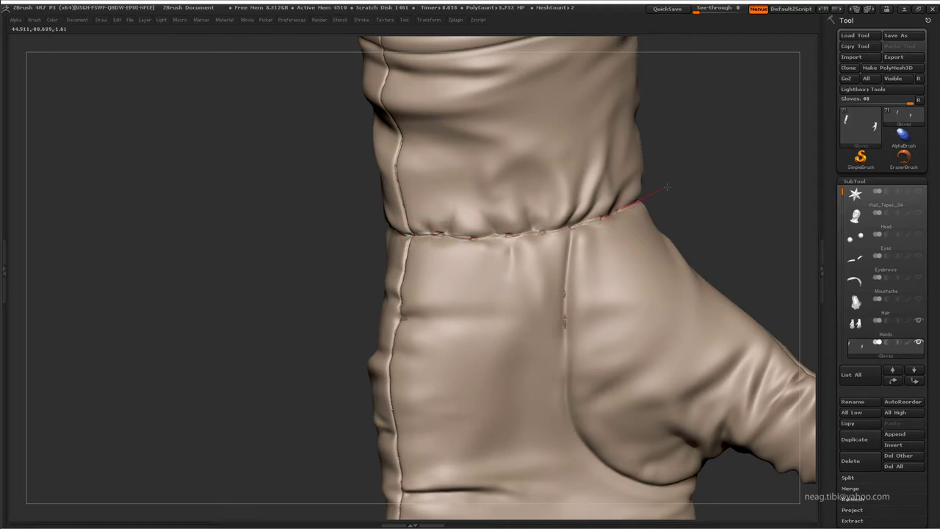
drag(667, 188, 604, 219)
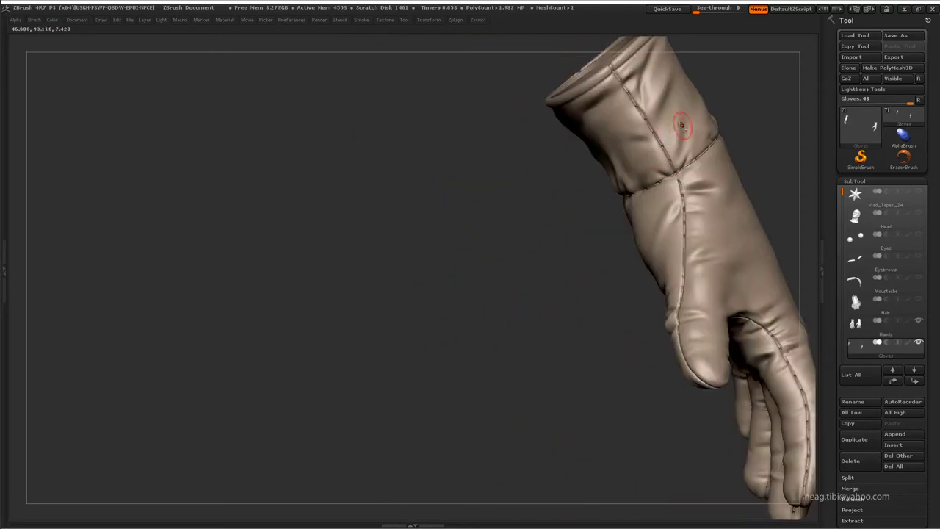
mouse_move(566, 197)
mouse_down()
mouse_move(626, 213)
mouse_move(627, 202)
mouse_move(632, 213)
mouse_up()
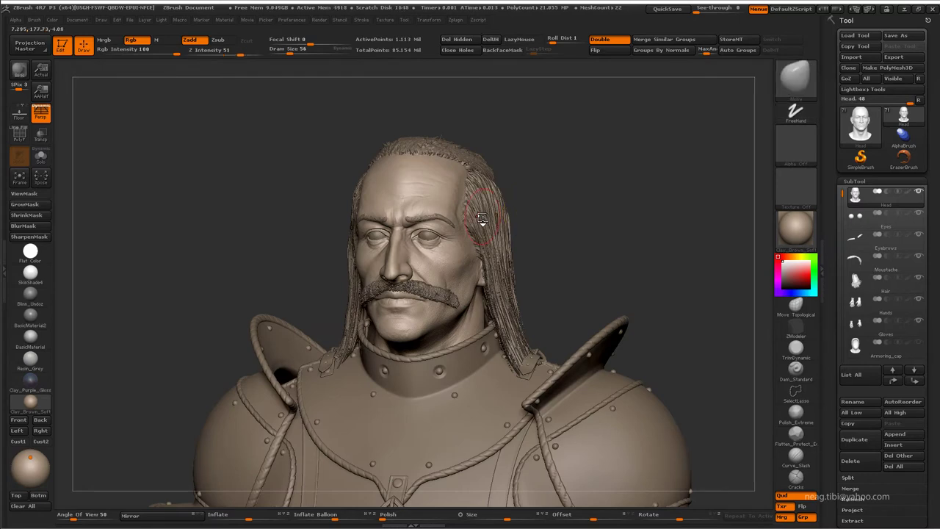
Delete the head copy's higher subdivision levels with Del Higher
drag(561, 233, 607, 258)
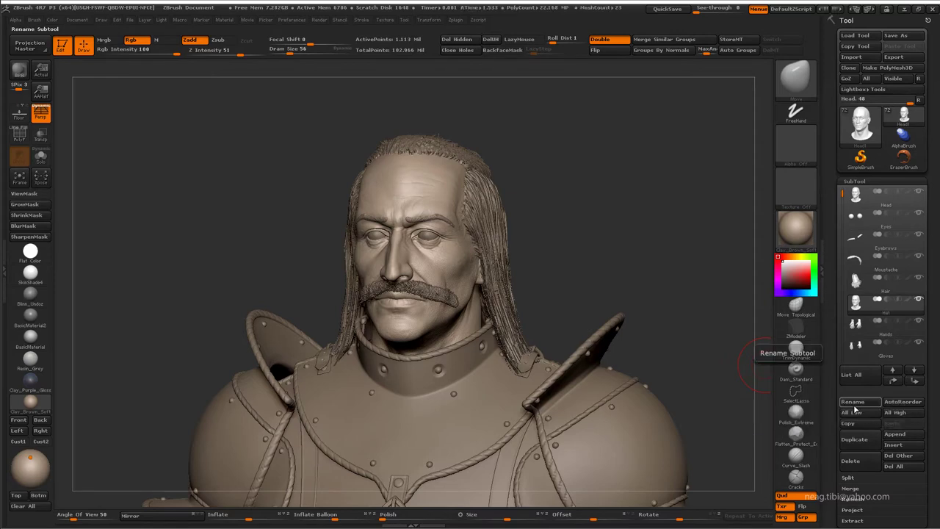
click(887, 419)
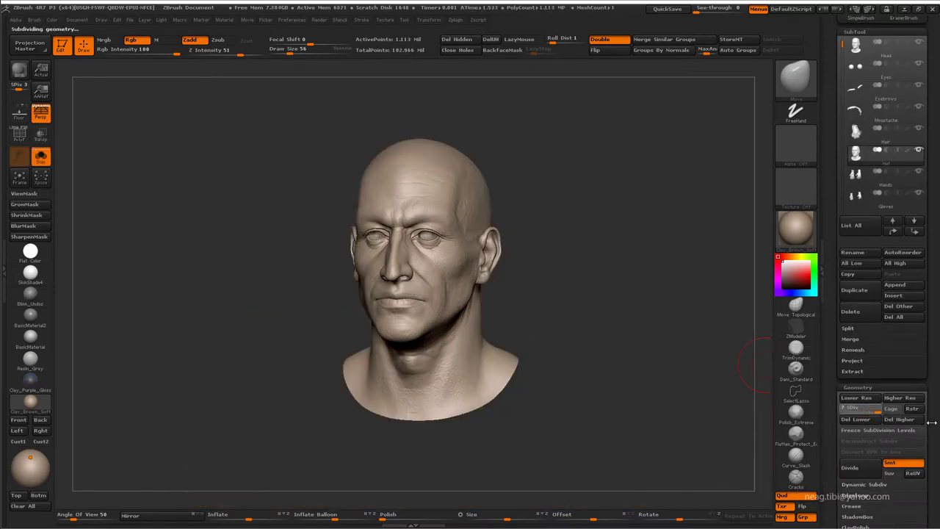
At the lowest subdivision with polygroups shown, isolate the magenta hood polygroup
click(857, 397)
key(shift+f)
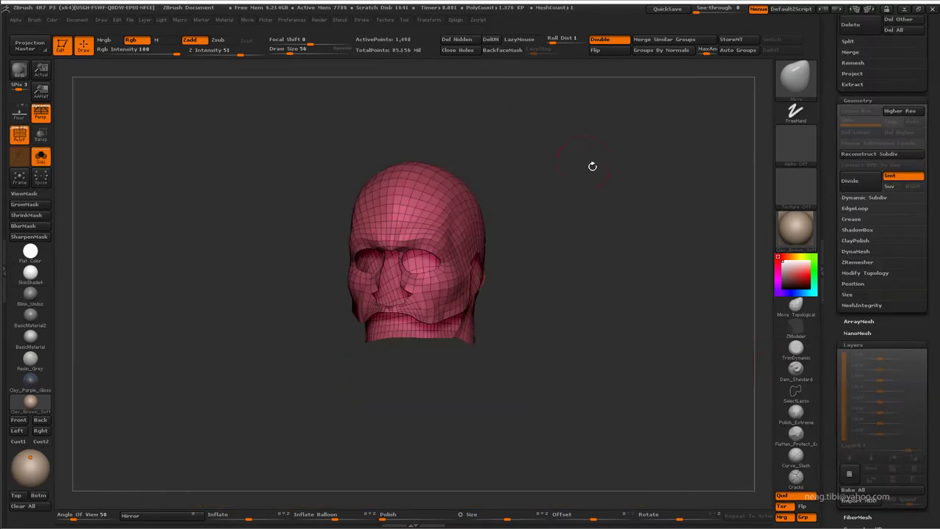
drag(594, 162, 635, 219)
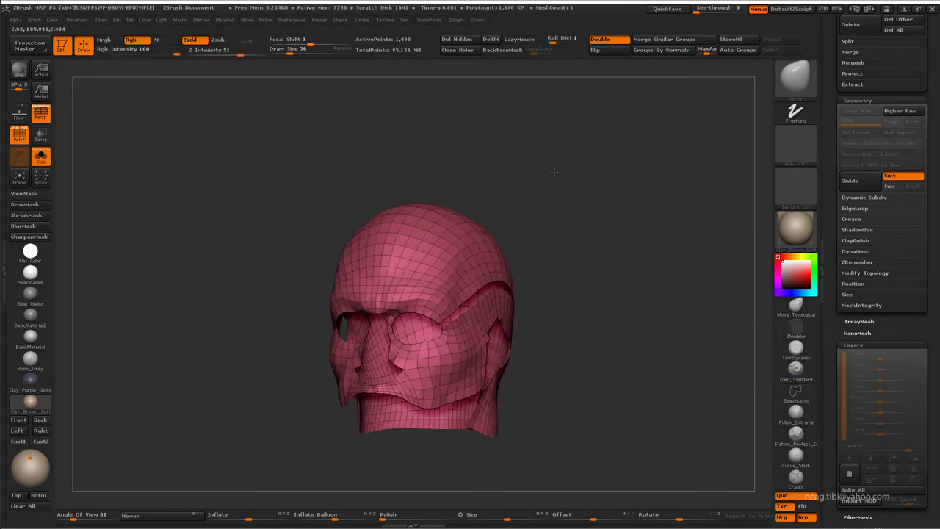
mouse_move(502, 286)
mouse_down()
mouse_move(460, 278)
mouse_move(492, 246)
mouse_move(419, 304)
mouse_up()
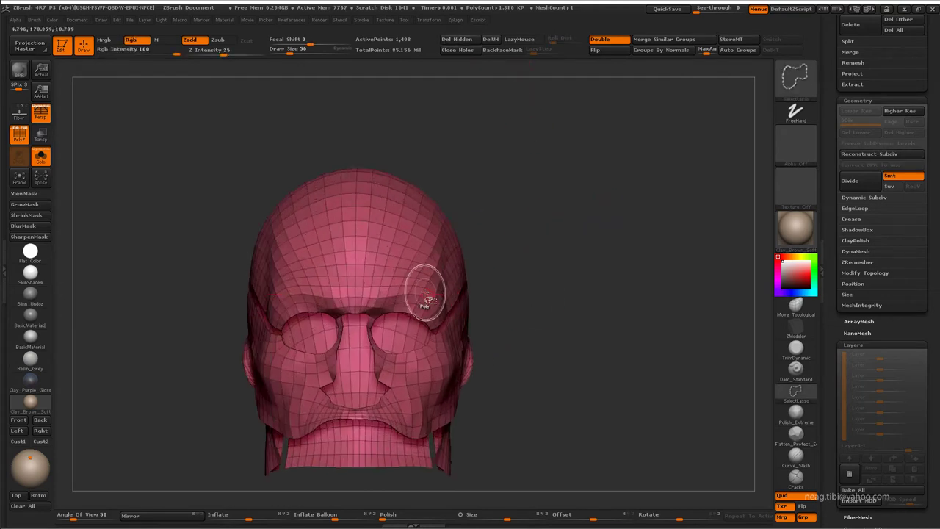
key(shift+f)
drag(598, 137, 483, 237)
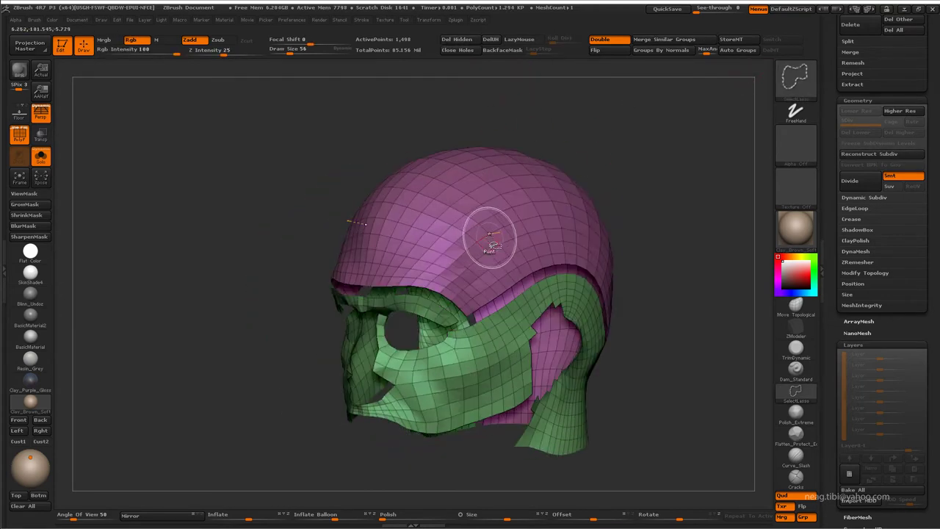
ctrl+shift+click(482, 238)
mouse_move(617, 221)
mouse_down()
mouse_move(598, 150)
mouse_move(634, 157)
mouse_move(571, 212)
mouse_up()
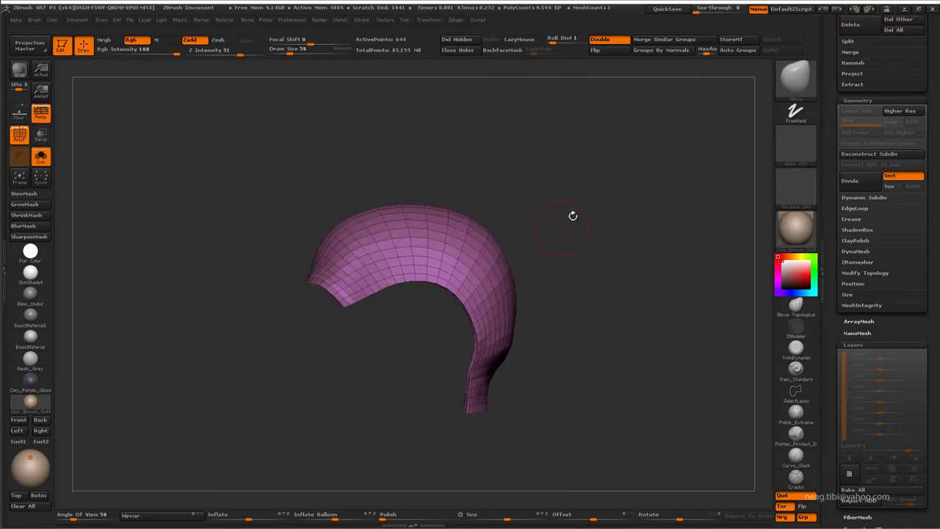
Hide the hood's extra strips, Auto Group the pieces, and keep only the pink crown patch
key(alt+s)
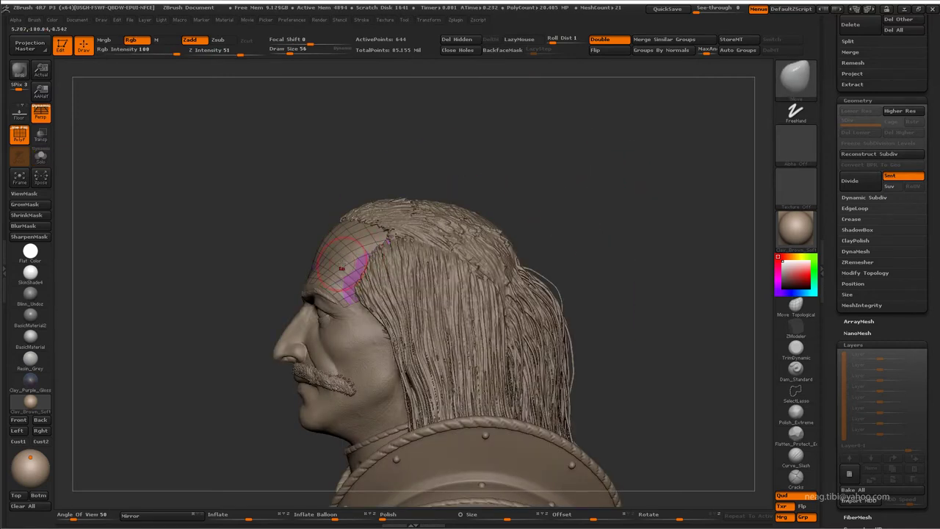
key(alt+s)
ctrl+alt+shift+click(332, 266)
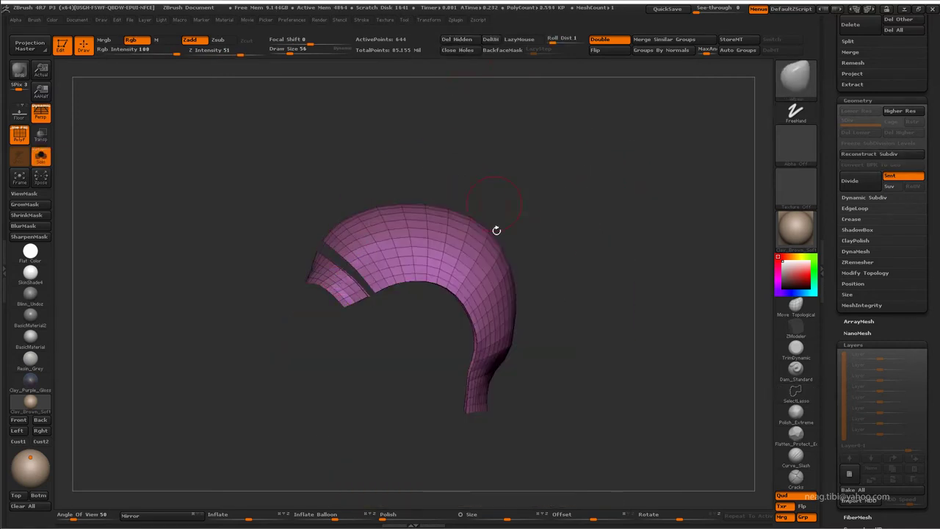
key(alt+s)
key(alt+s)
key(alt+s)
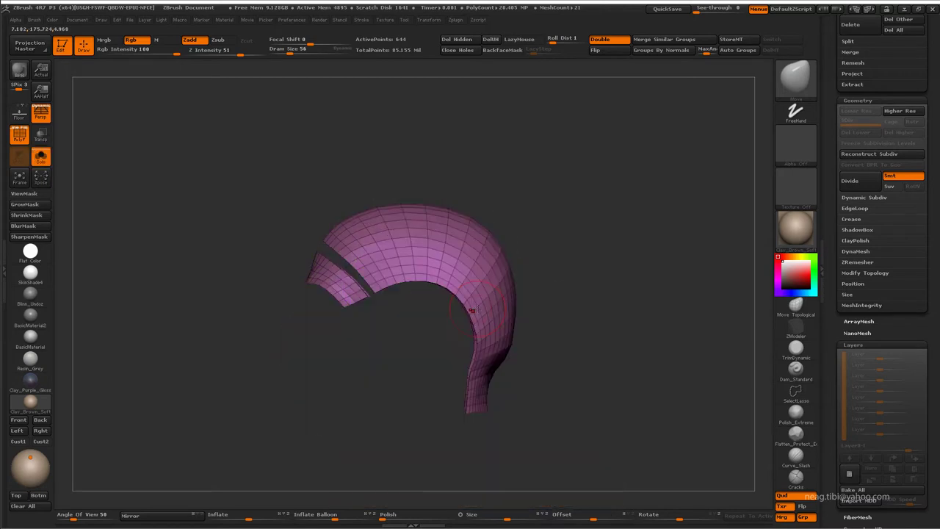
ctrl+alt+shift+click(478, 315)
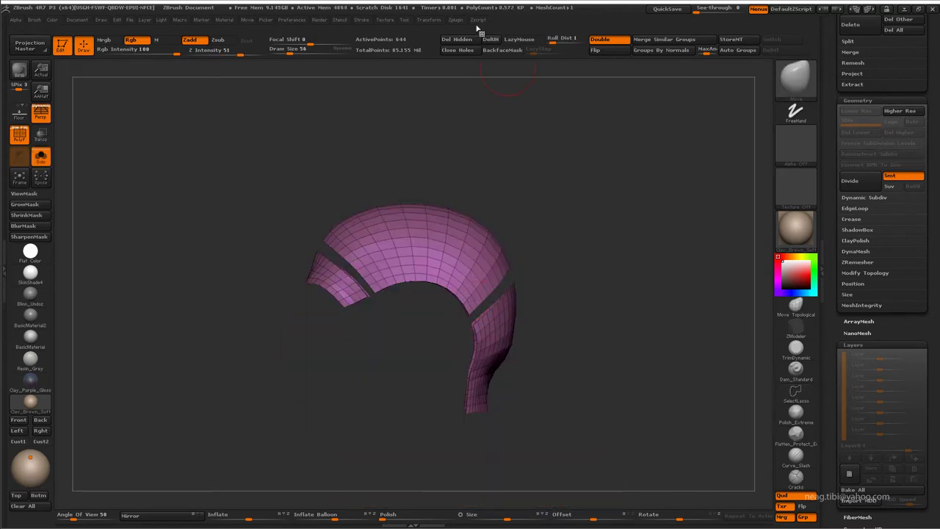
click(737, 50)
ctrl+shift+click(453, 258)
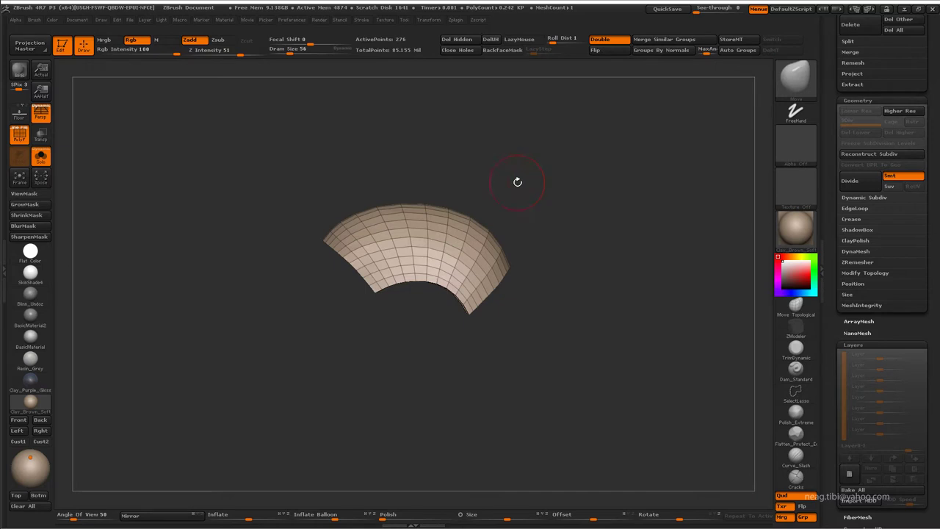
Sculpt the crown patch into a rounded dome with Move Topological at strength 21
key(b)
key(m)
key(t)
key(Return)
drag(455, 353, 363, 315)
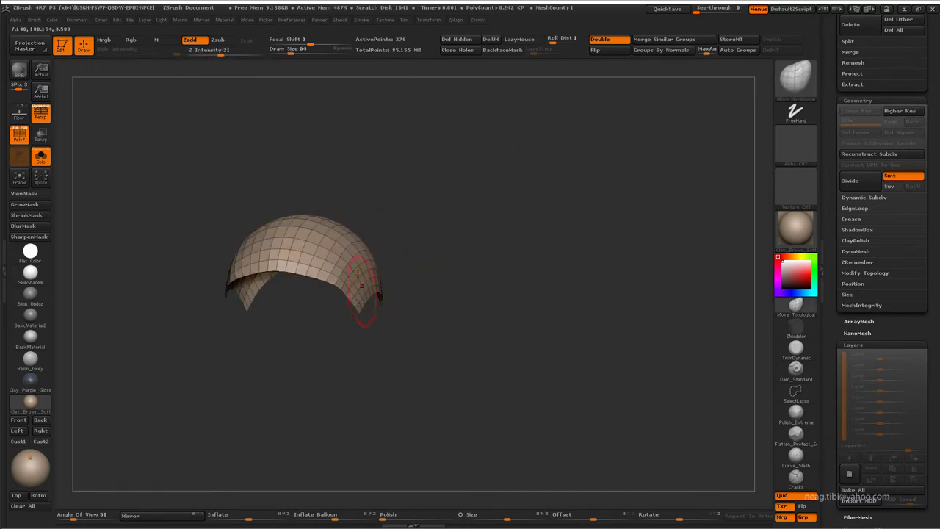
drag(438, 271, 375, 224)
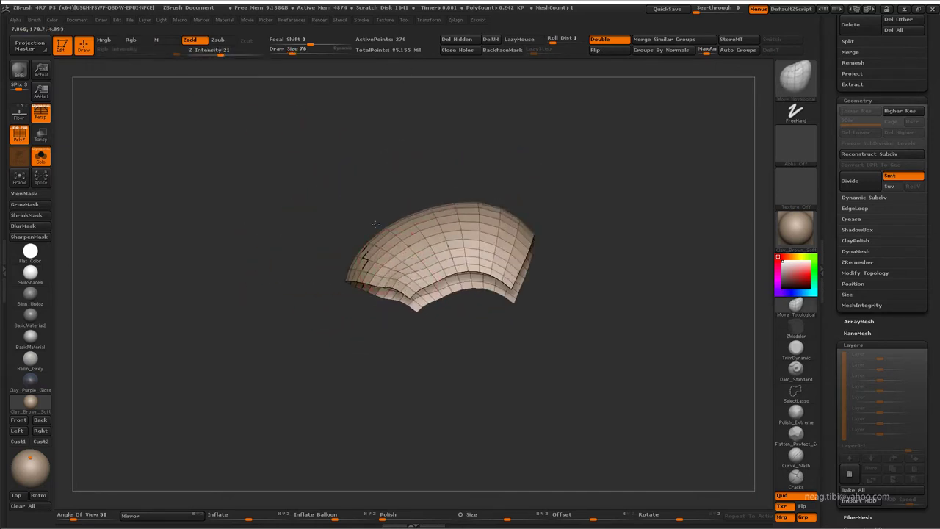
mouse_move(405, 274)
mouse_down()
mouse_move(399, 294)
mouse_move(411, 279)
mouse_move(410, 291)
mouse_move(400, 265)
mouse_move(380, 280)
mouse_move(414, 309)
mouse_up()
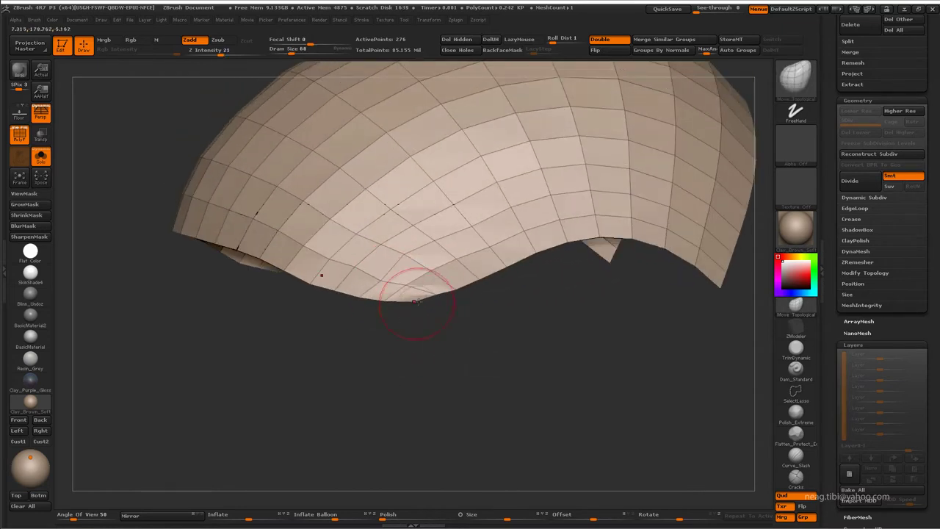
click(796, 303)
mouse_move(573, 352)
mouse_down()
mouse_move(316, 345)
mouse_move(326, 386)
mouse_move(301, 416)
mouse_move(319, 399)
mouse_move(252, 386)
mouse_up()
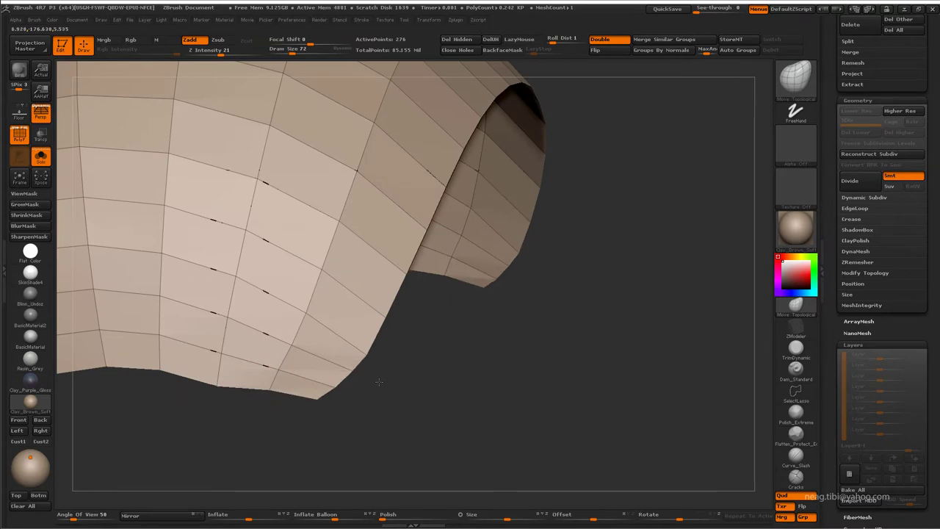
ZRemesh the cap with Adapt off at target polygon count 0.1, preview a subdivision, then step down
key(f)
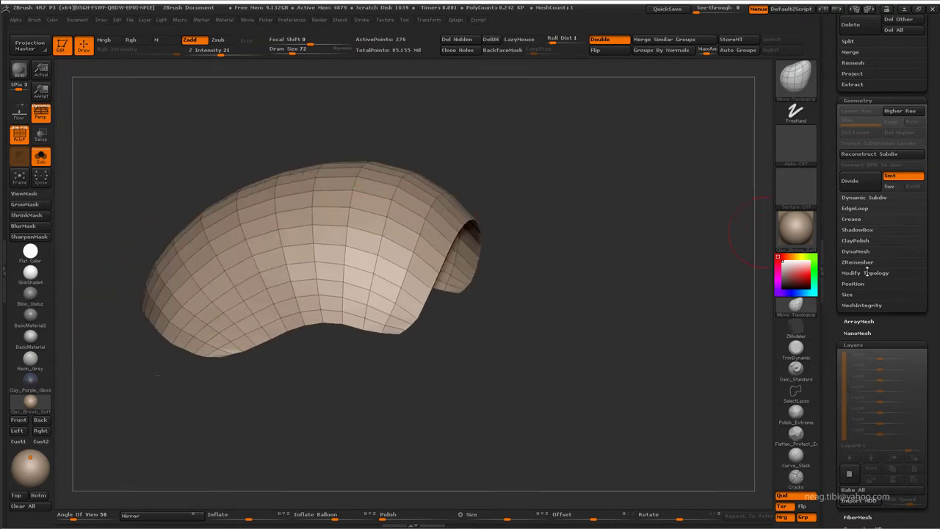
click(857, 262)
click(910, 317)
drag(882, 304, 848, 290)
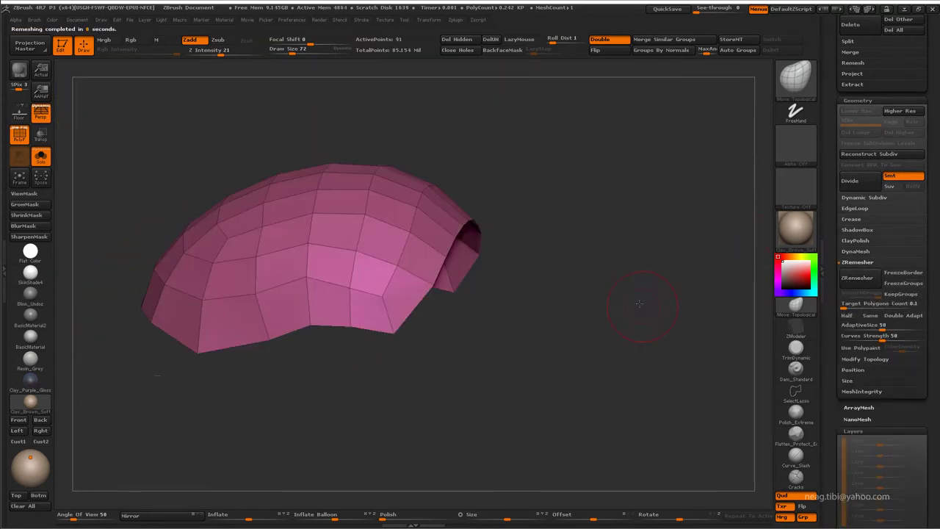
mouse_move(629, 300)
mouse_down()
mouse_move(624, 351)
mouse_move(451, 376)
mouse_move(492, 350)
mouse_move(406, 403)
mouse_up()
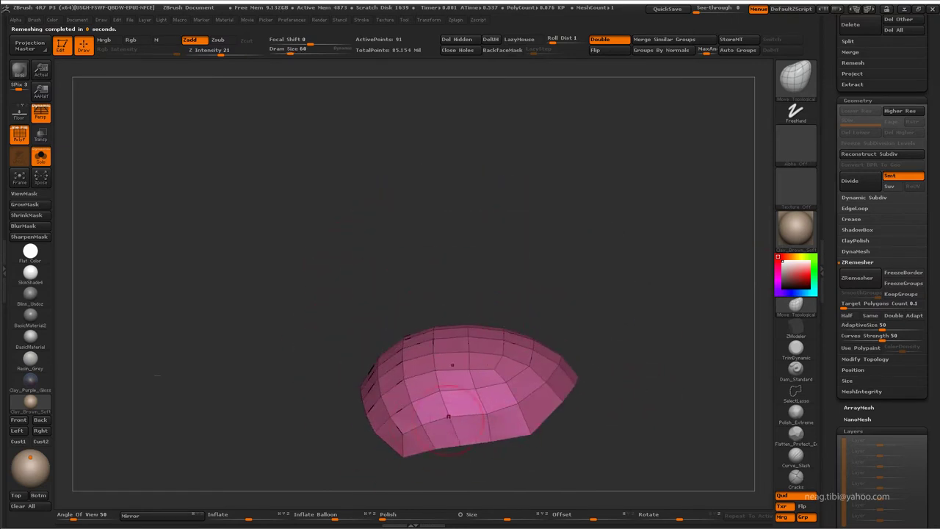
mouse_move(476, 419)
mouse_down()
mouse_move(405, 417)
mouse_move(441, 357)
mouse_move(380, 424)
mouse_move(495, 368)
mouse_up()
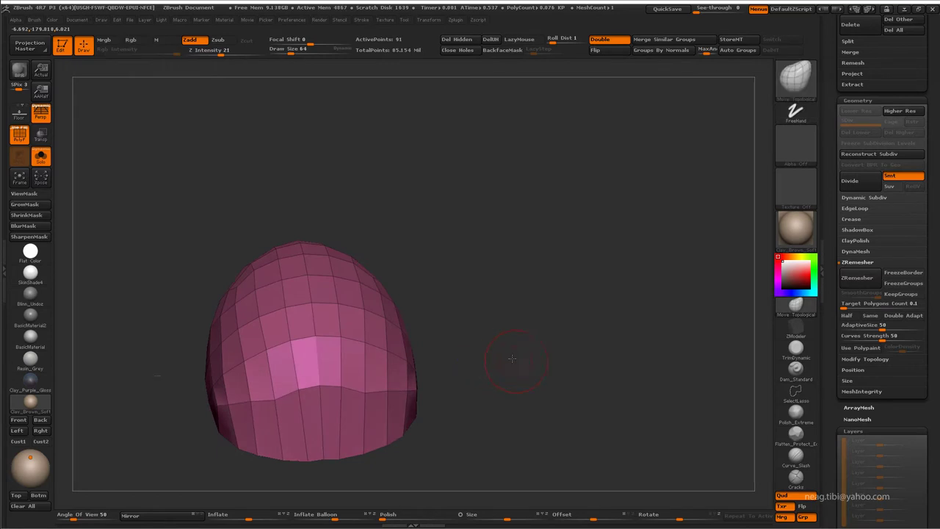
drag(490, 361, 515, 363)
click(886, 360)
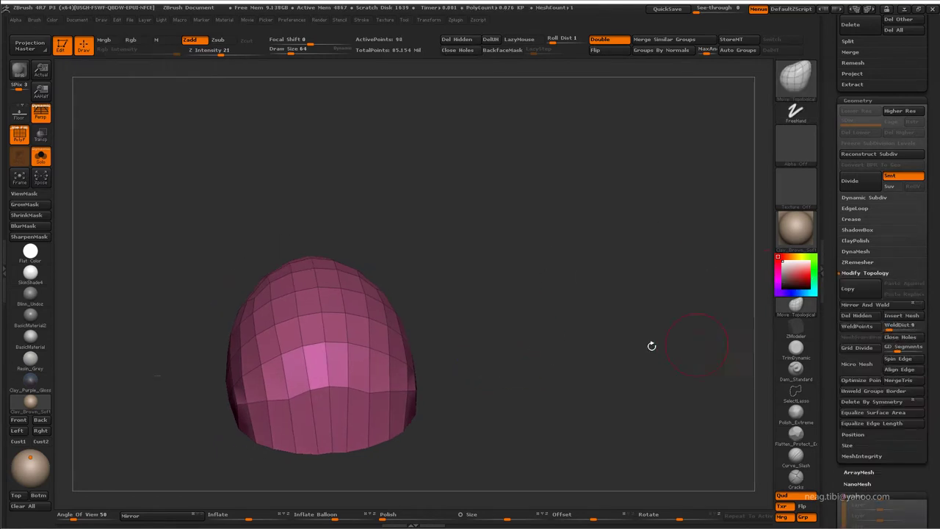
key(ctrl+d)
mouse_move(653, 345)
mouse_down()
mouse_move(541, 384)
mouse_move(368, 289)
mouse_move(554, 264)
mouse_up()
key(shift+d)
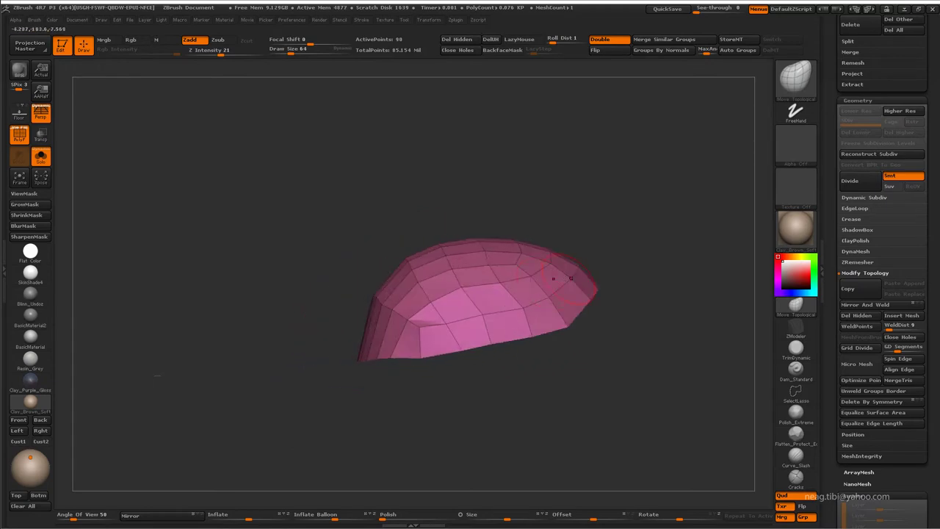
Push the cap's back edge, front dent and top-right out over the hair, then solo it
key(ctrl+shift+s)
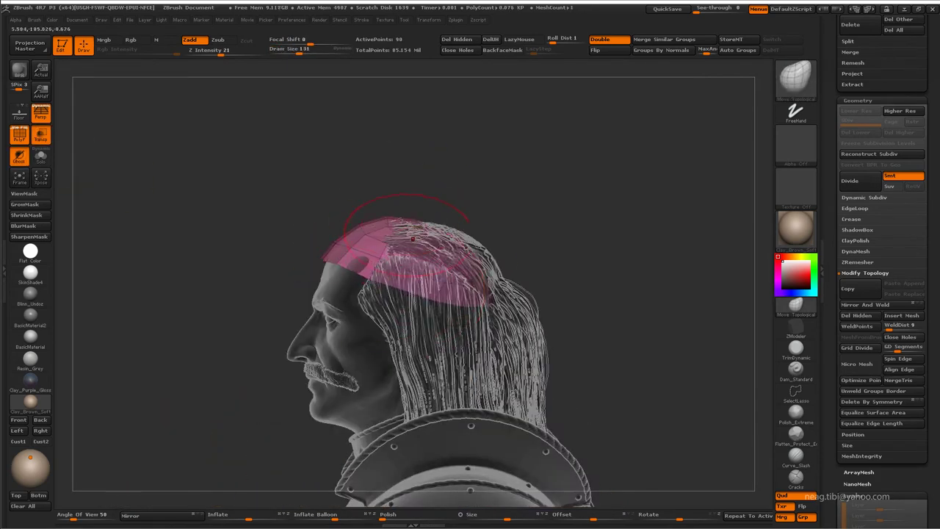
drag(509, 264, 522, 284)
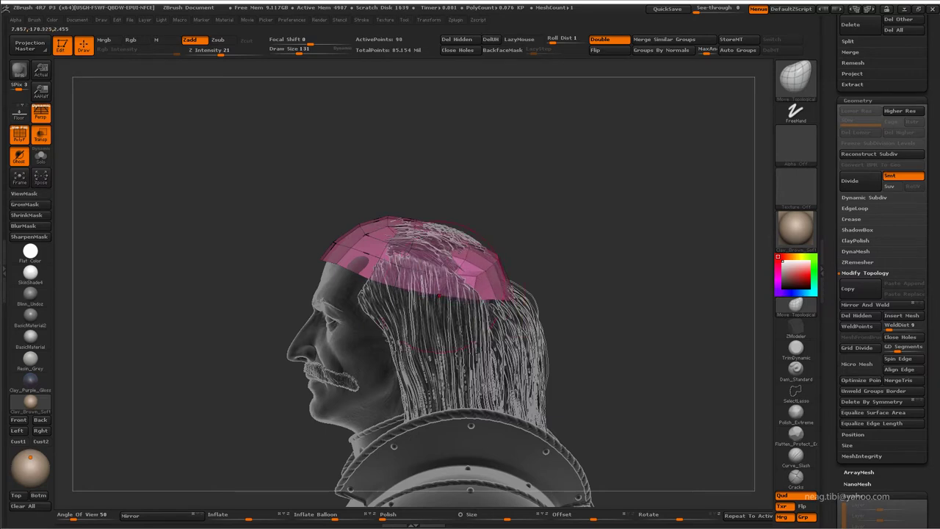
drag(358, 269, 331, 247)
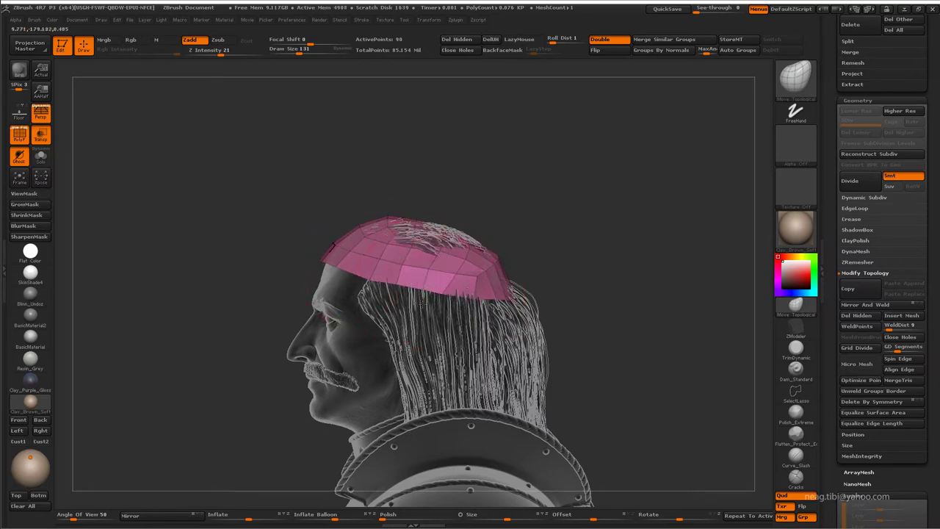
drag(462, 251, 468, 239)
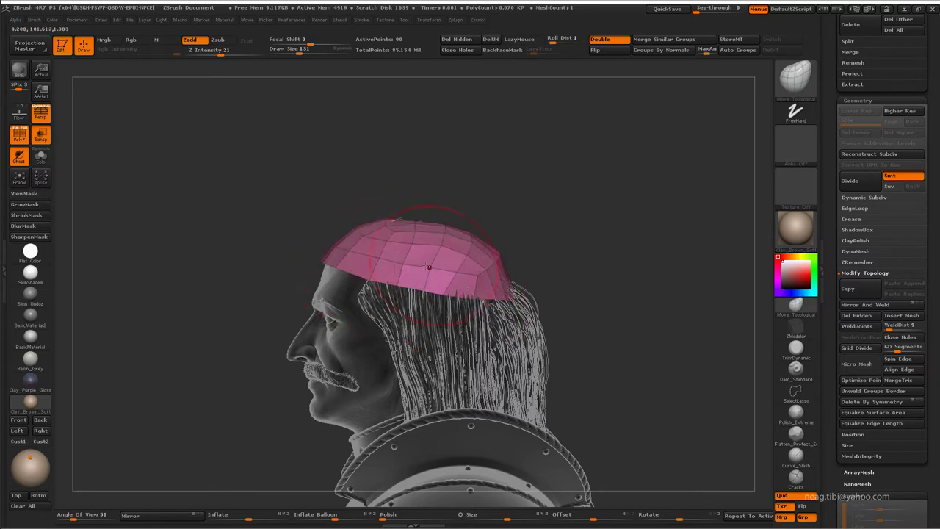
mouse_move(429, 268)
mouse_down()
mouse_move(371, 250)
mouse_move(376, 315)
mouse_up()
drag(375, 281, 398, 246)
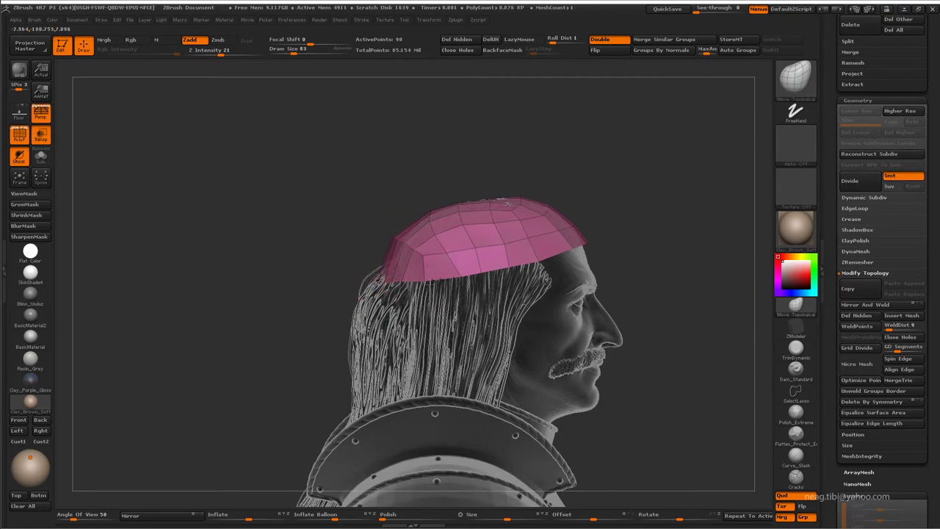
scroll(440, 253, up, 3)
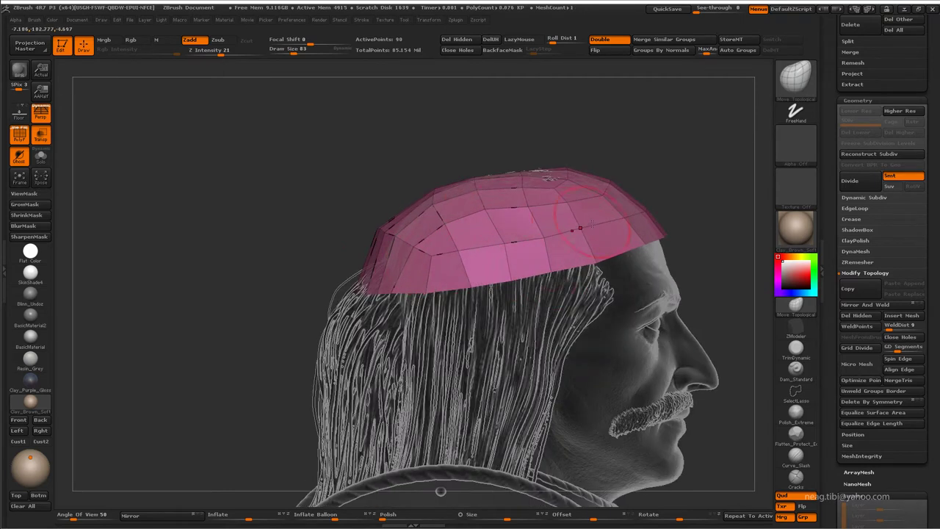
key(alt+shift+s)
drag(684, 169, 705, 243)
Re-run ZRemesher to make a 95-point quad cap and show it over the head again
click(857, 261)
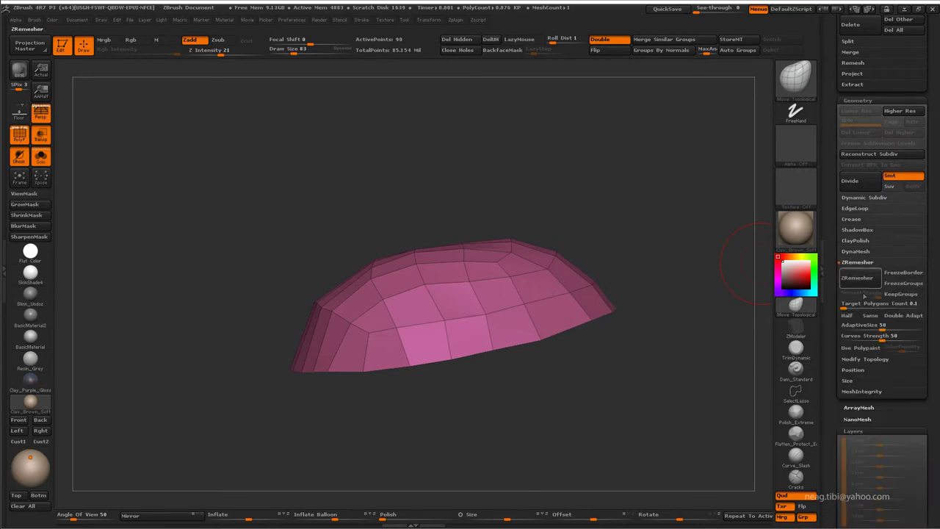
click(856, 278)
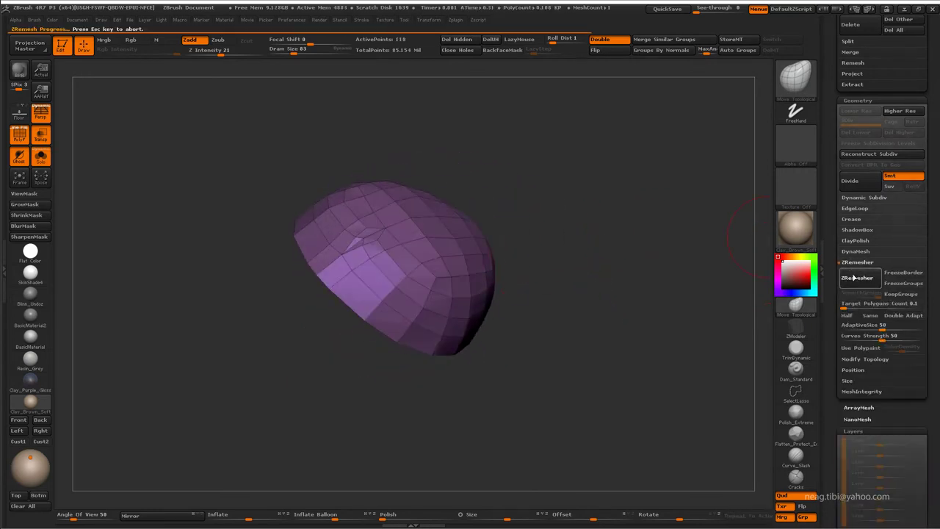
mouse_move(581, 260)
mouse_down()
mouse_move(556, 314)
mouse_move(633, 199)
mouse_move(594, 333)
mouse_move(631, 276)
mouse_move(639, 225)
mouse_move(515, 345)
mouse_move(473, 346)
mouse_up()
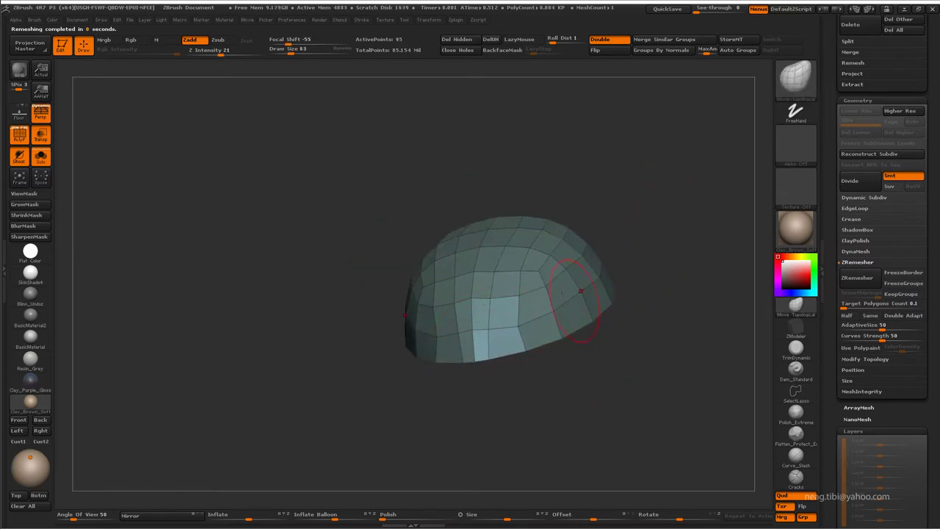
mouse_move(580, 291)
mouse_down()
mouse_move(463, 345)
mouse_move(488, 283)
mouse_up()
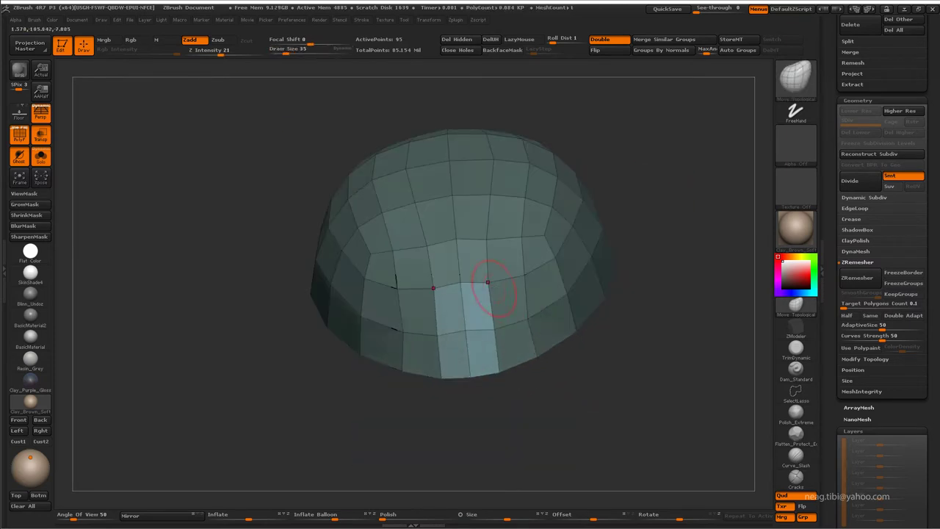
drag(402, 362, 409, 361)
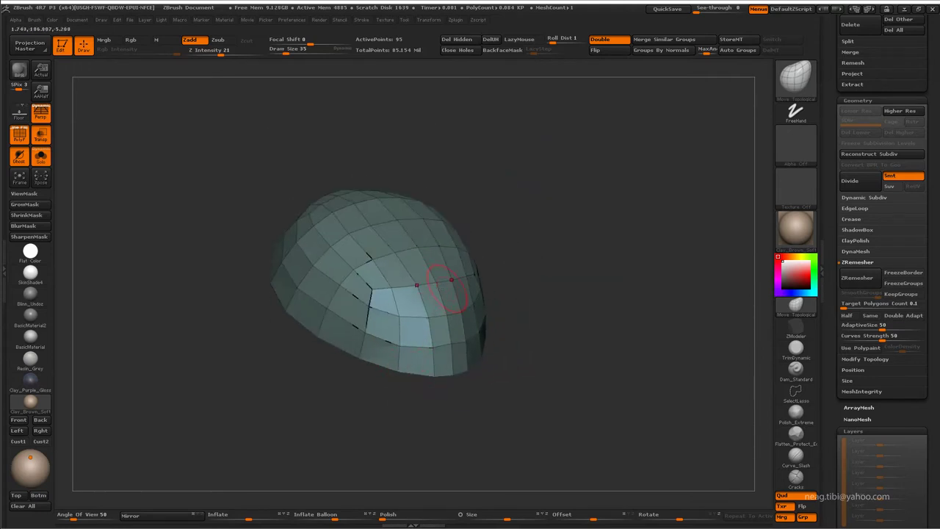
mouse_move(450, 286)
mouse_down()
mouse_move(326, 270)
mouse_move(445, 348)
mouse_up()
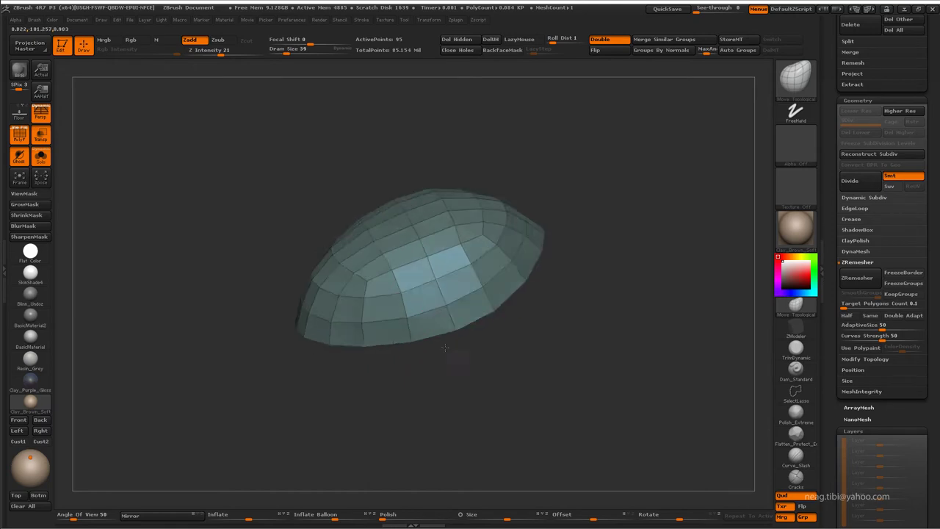
click(41, 157)
Turn off transparency and push the cap out to cover the poking hair
click(40, 134)
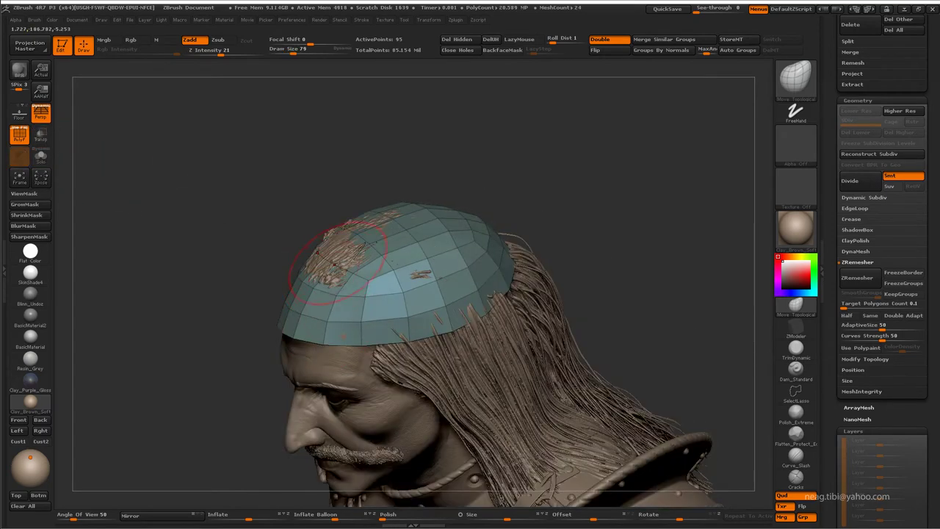
drag(338, 254, 356, 233)
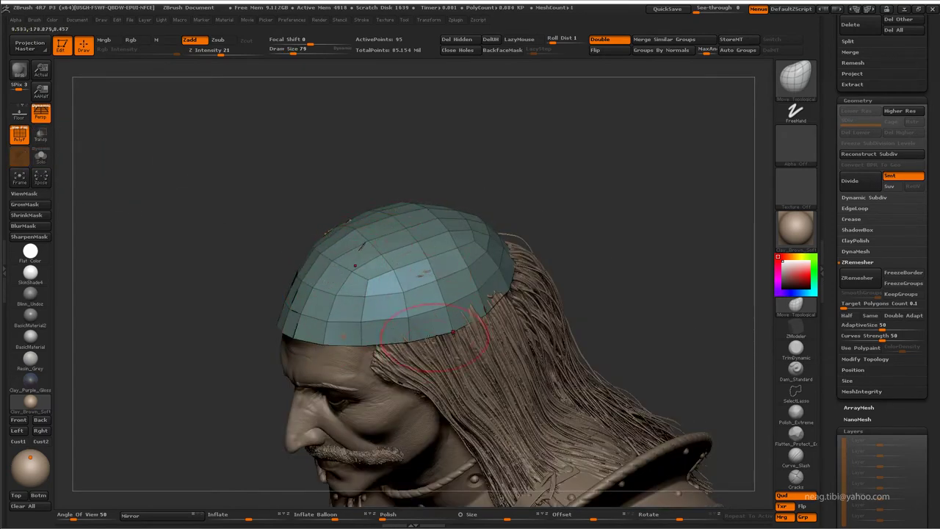
drag(512, 301, 623, 199)
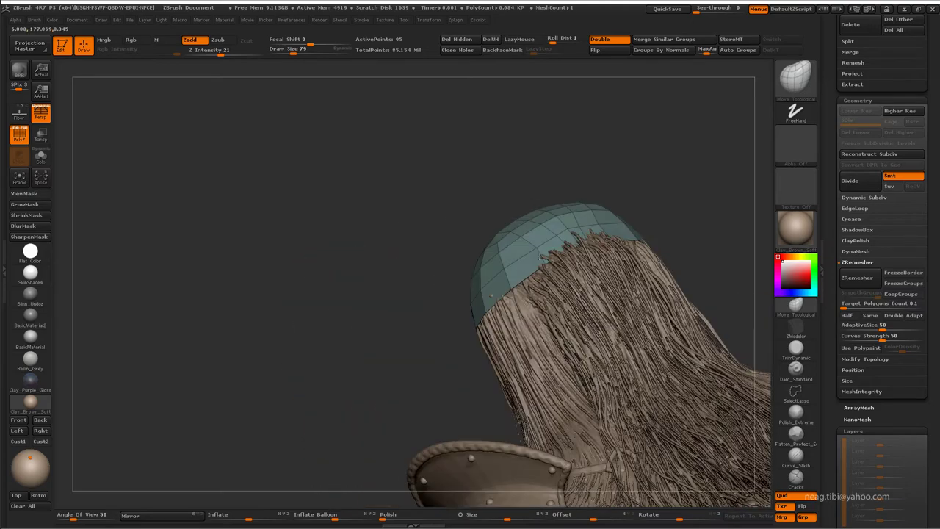
Even out the isolated cap's rim with brush size 101, checking it from every side
key(ctrl+shift+f)
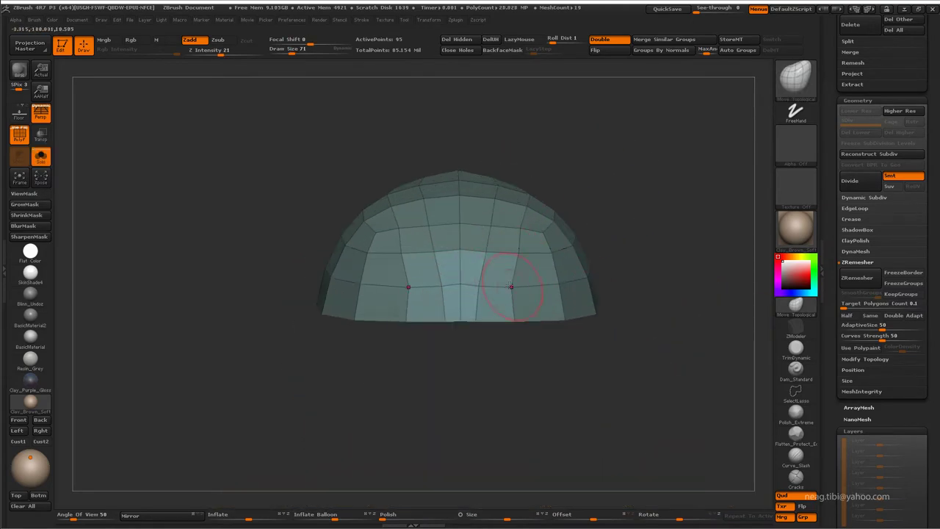
mouse_move(526, 321)
mouse_down()
mouse_move(487, 334)
mouse_move(479, 325)
mouse_up()
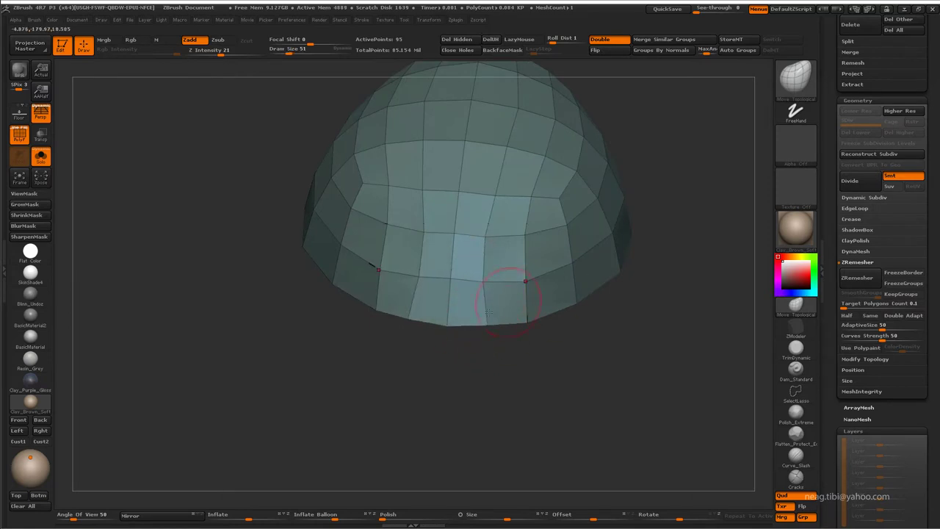
drag(513, 233, 524, 208)
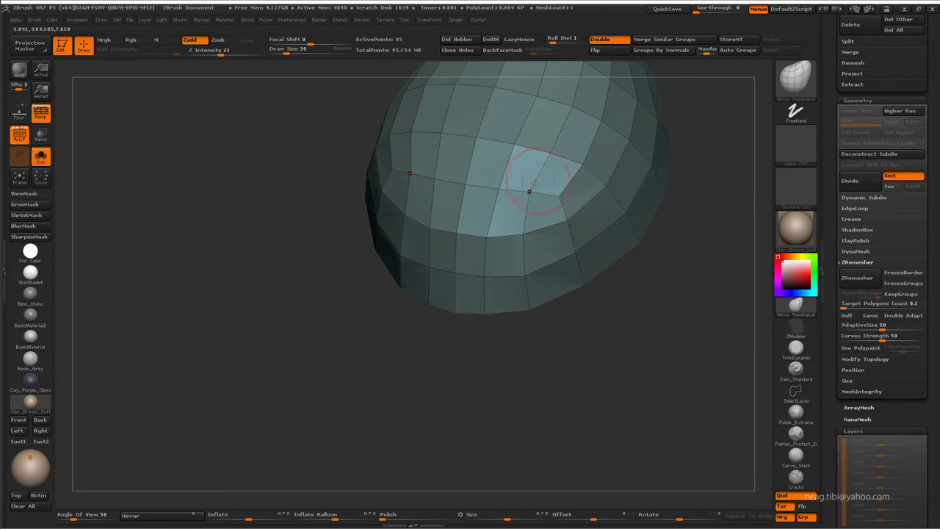
drag(623, 295, 571, 249)
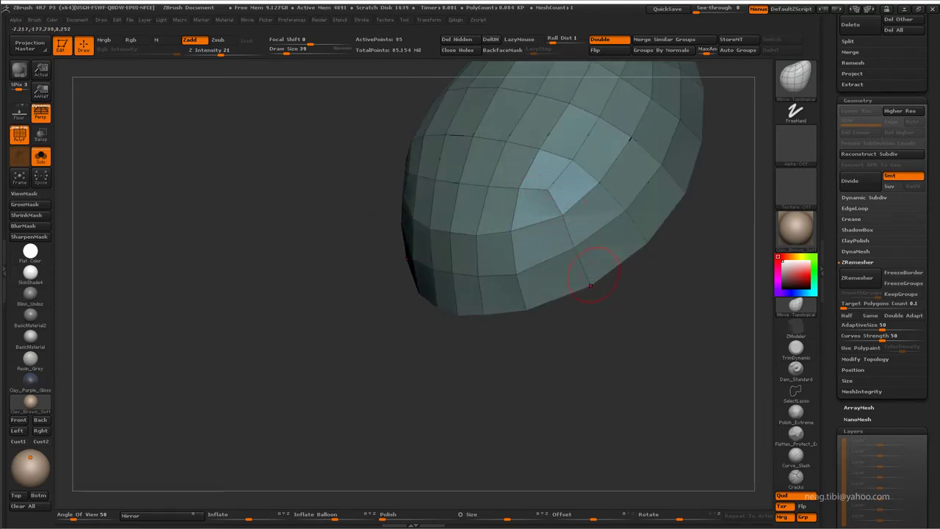
drag(516, 274, 517, 240)
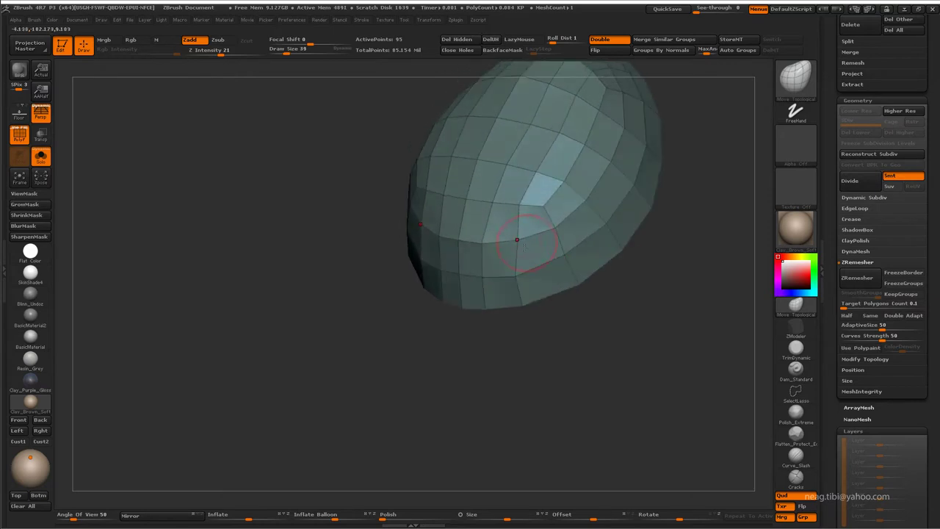
drag(552, 271, 506, 254)
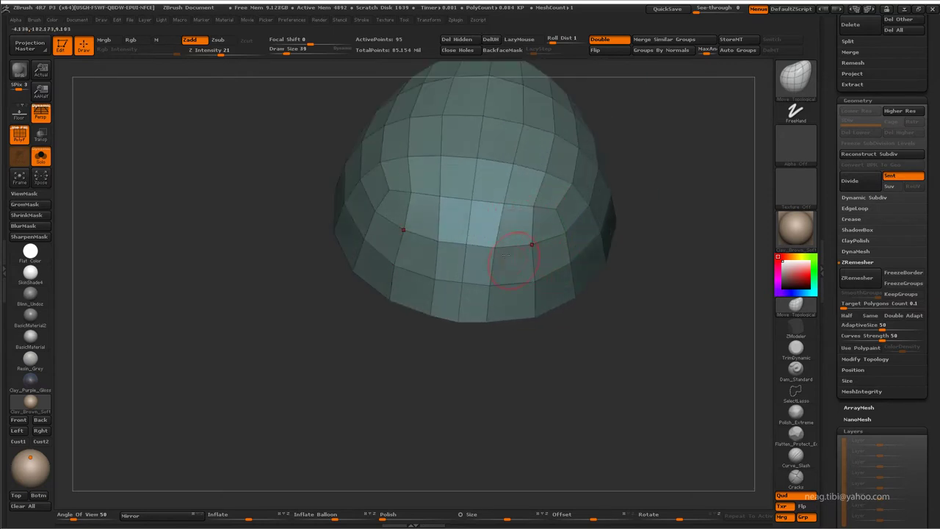
drag(496, 285, 492, 309)
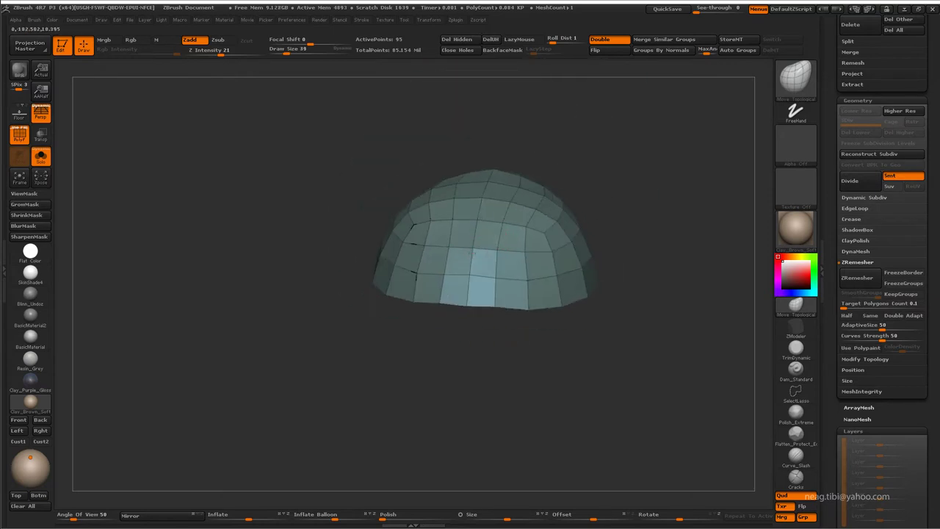
mouse_move(542, 276)
mouse_down()
mouse_move(500, 242)
mouse_move(527, 254)
mouse_up()
key(space)
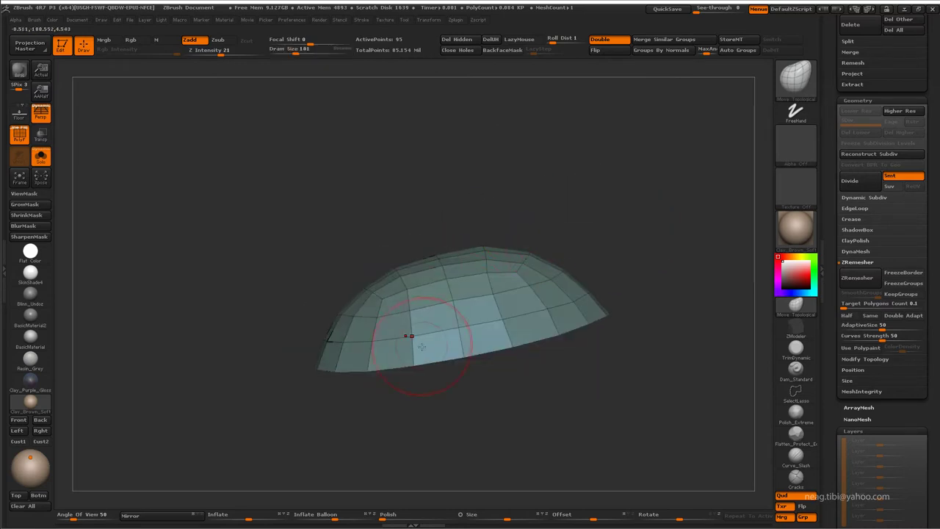
drag(410, 336, 456, 392)
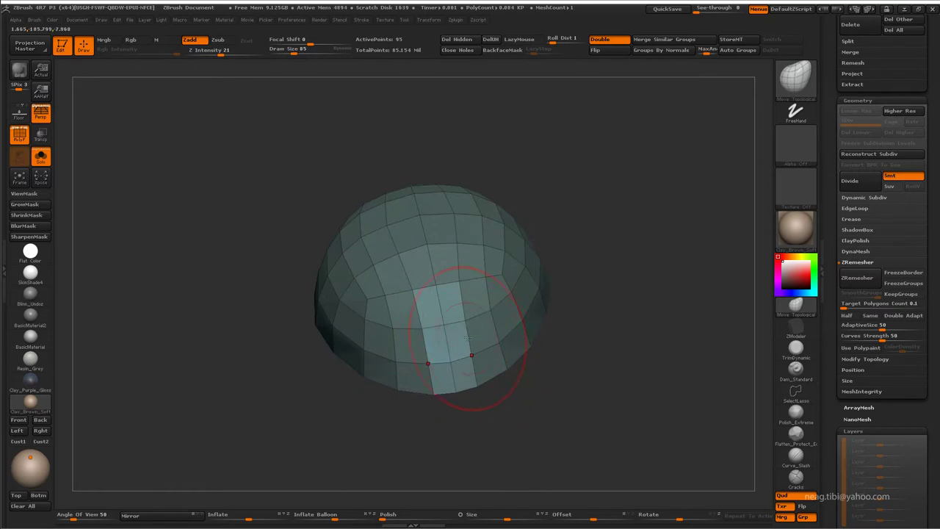
drag(576, 190, 564, 222)
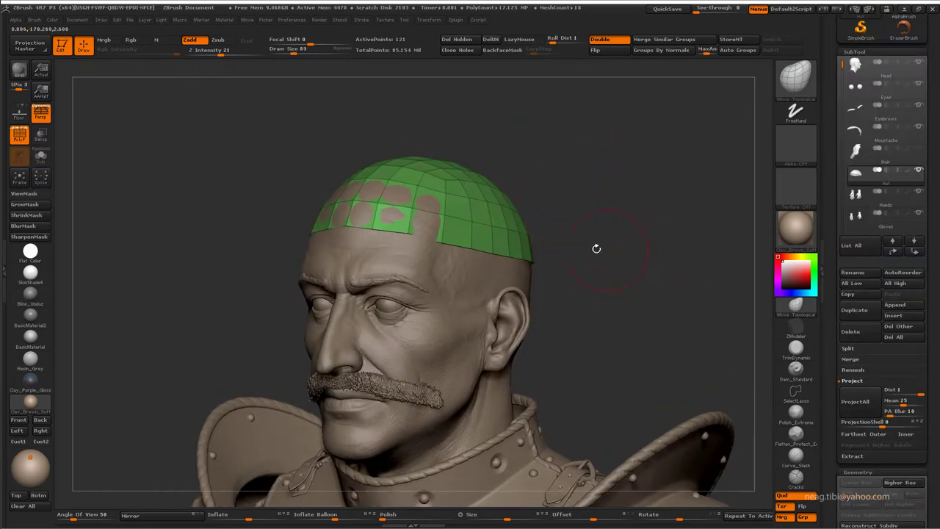
Set ZModeler to Extrude polygons and move the hat copy below the original Hat
click(783, 325)
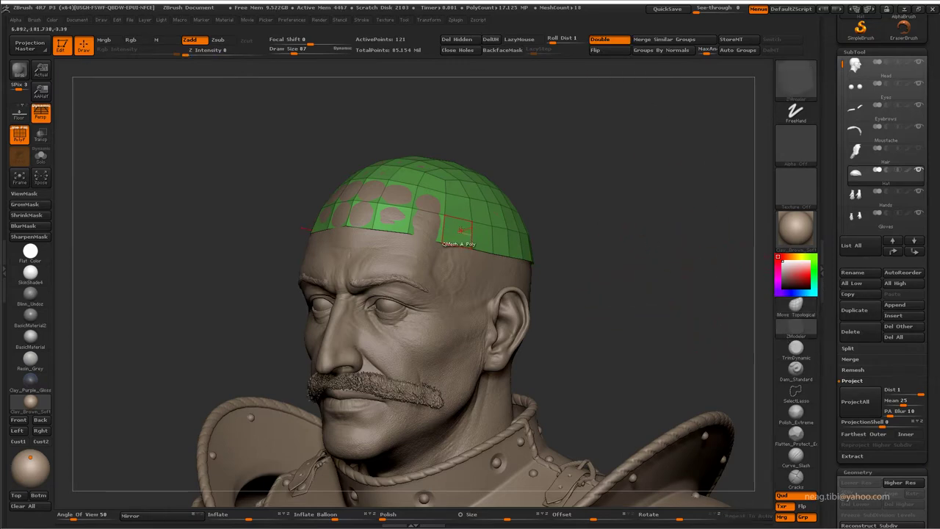
key(space)
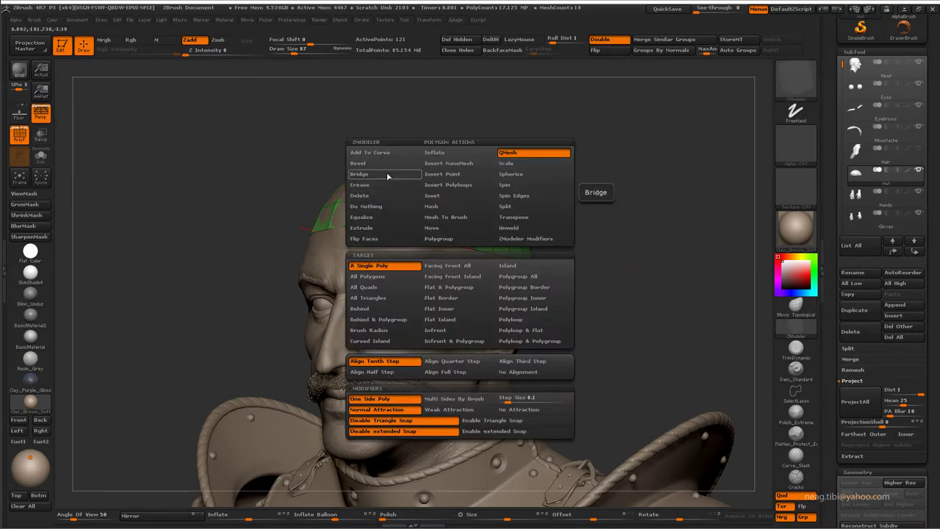
click(380, 228)
mouse_move(705, 235)
mouse_down()
mouse_move(665, 232)
mouse_move(698, 232)
mouse_up()
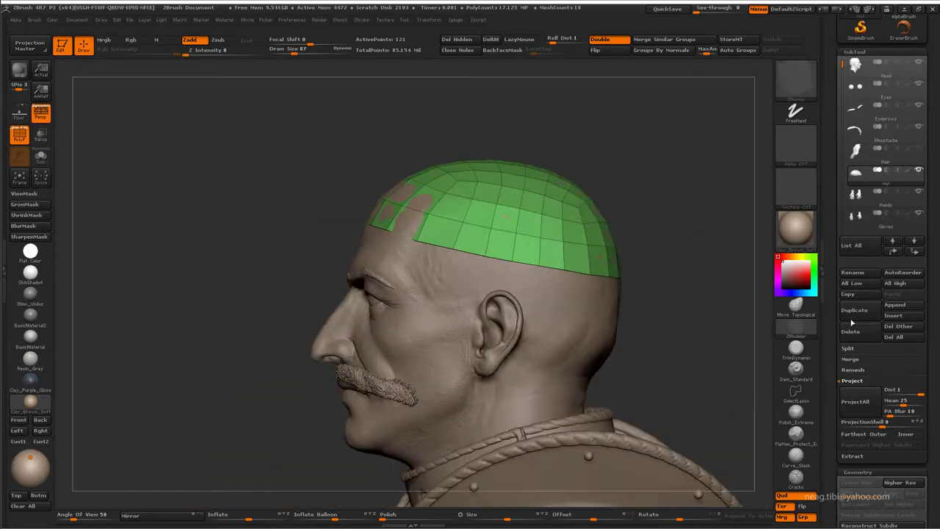
click(921, 252)
Hide the hat's top polygons and extrude the remaining lower band into a thick ring
key(ctrl+shift+s)
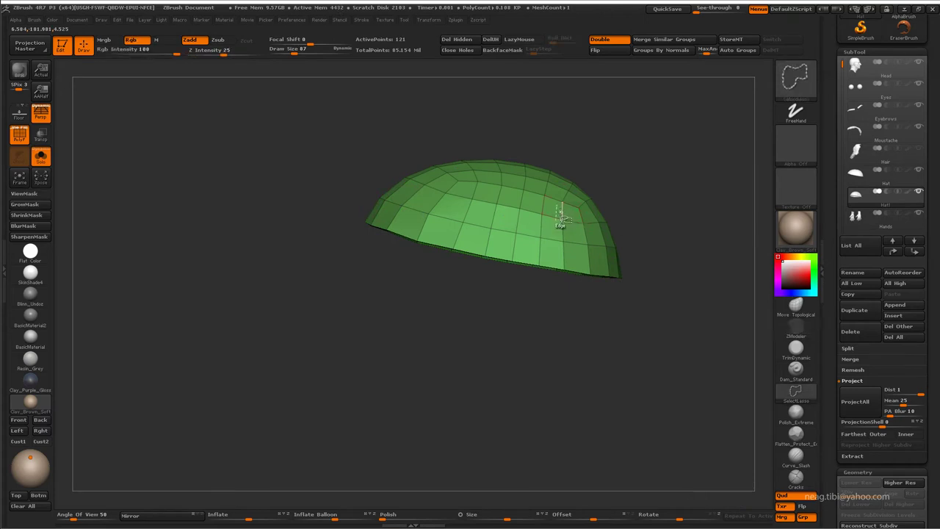
ctrl+shift+click(560, 217)
ctrl+shift+click(552, 235)
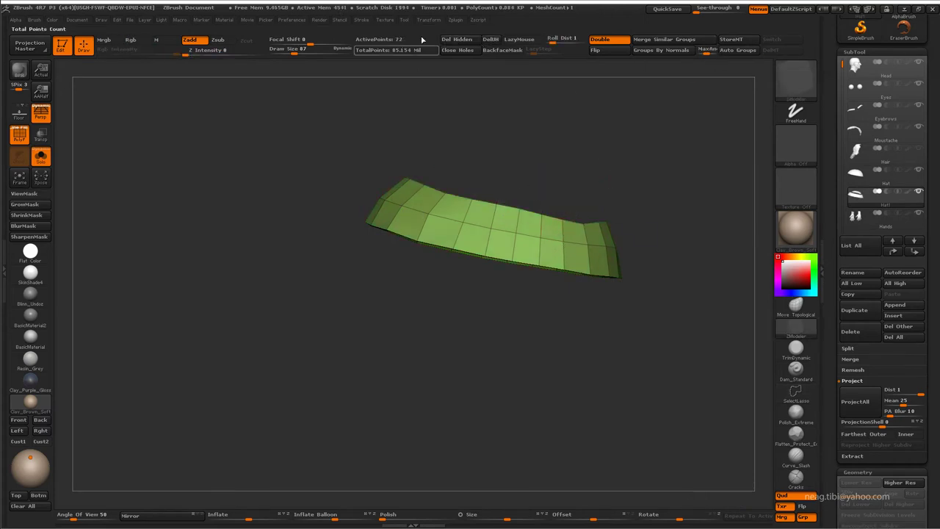
key(ctrl+shift+s)
mouse_move(489, 247)
mouse_down()
mouse_move(471, 189)
mouse_move(574, 133)
mouse_move(462, 294)
mouse_up()
Extrude the whole hat band outward as one piece using the Polygroup All target
key(space)
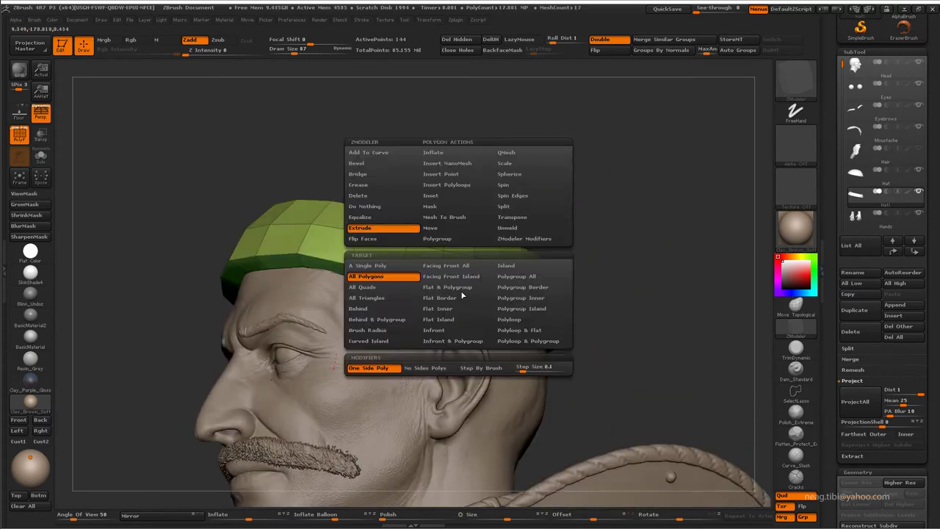
click(524, 278)
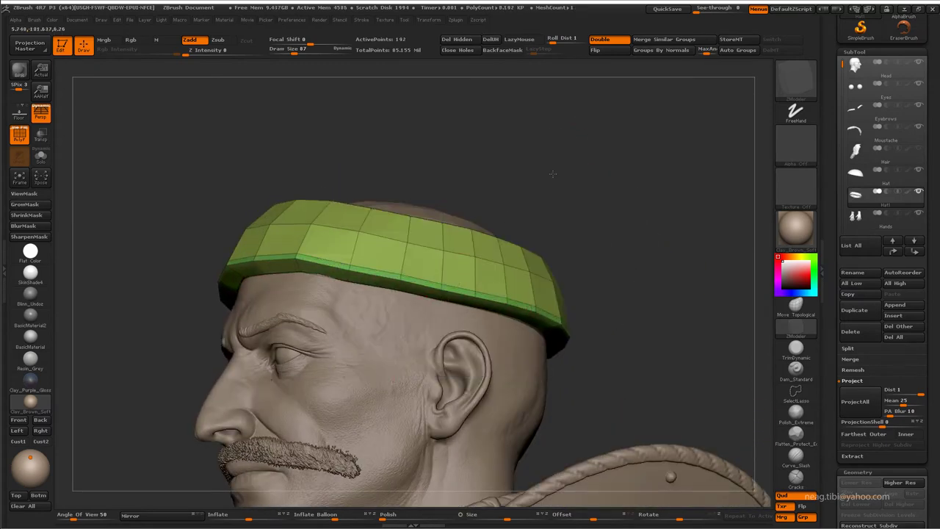
mouse_move(529, 221)
mouse_down()
mouse_move(564, 174)
mouse_move(569, 193)
mouse_move(514, 194)
mouse_move(560, 206)
mouse_move(560, 243)
mouse_move(627, 170)
mouse_move(616, 190)
mouse_move(343, 322)
mouse_up()
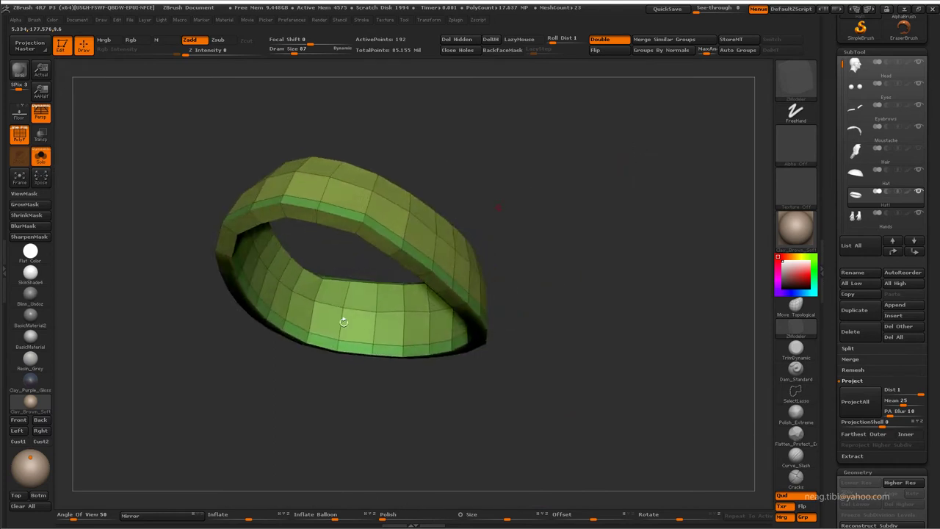
Insert a single edge loop on the inner band and pull it into a raised fold
key(space)
click(391, 289)
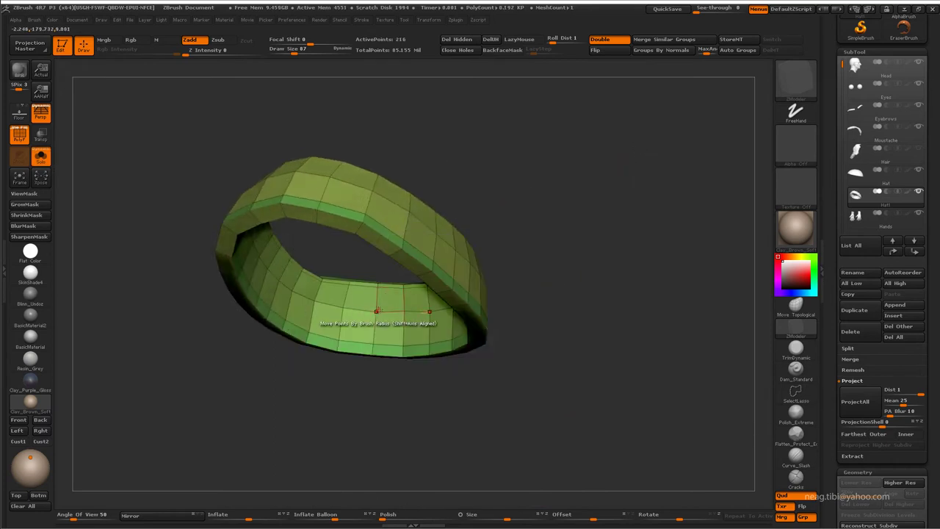
key(space)
alt+click(386, 294)
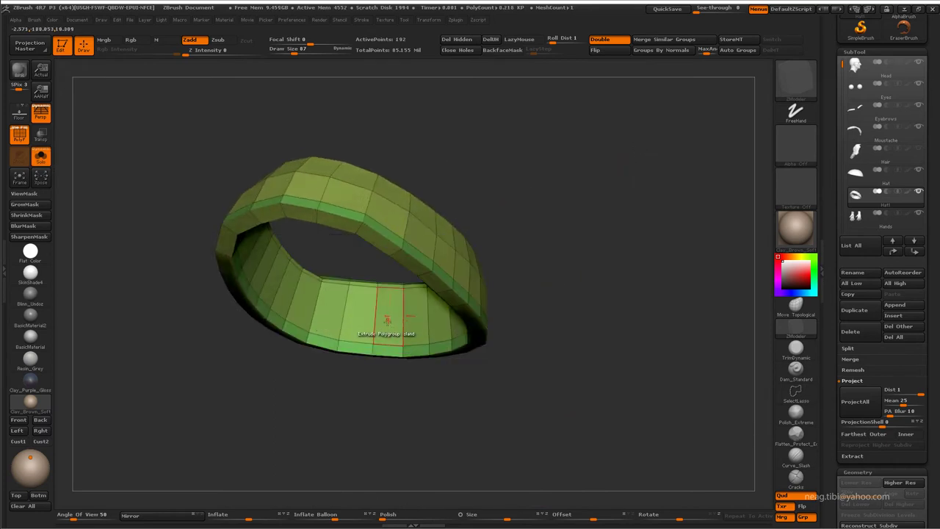
key(space)
click(427, 270)
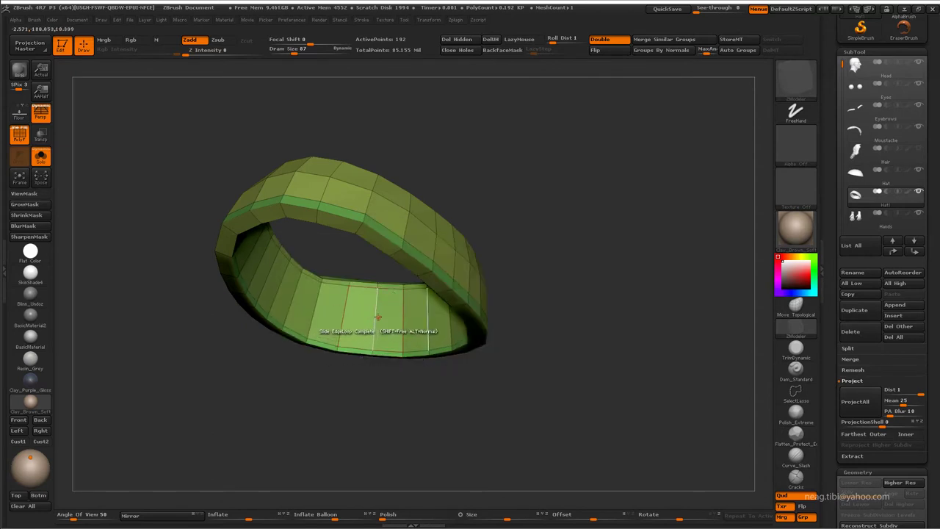
key(space)
click(367, 263)
click(376, 303)
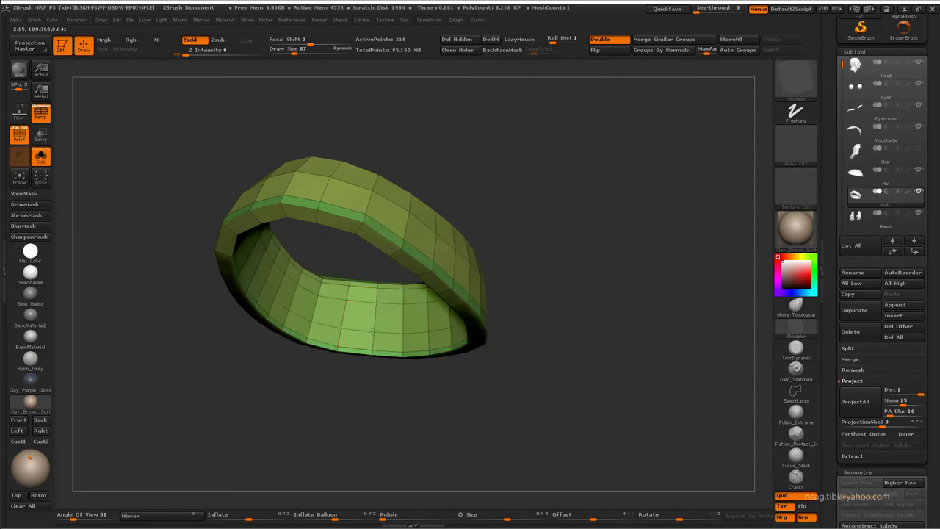
drag(372, 334, 377, 319)
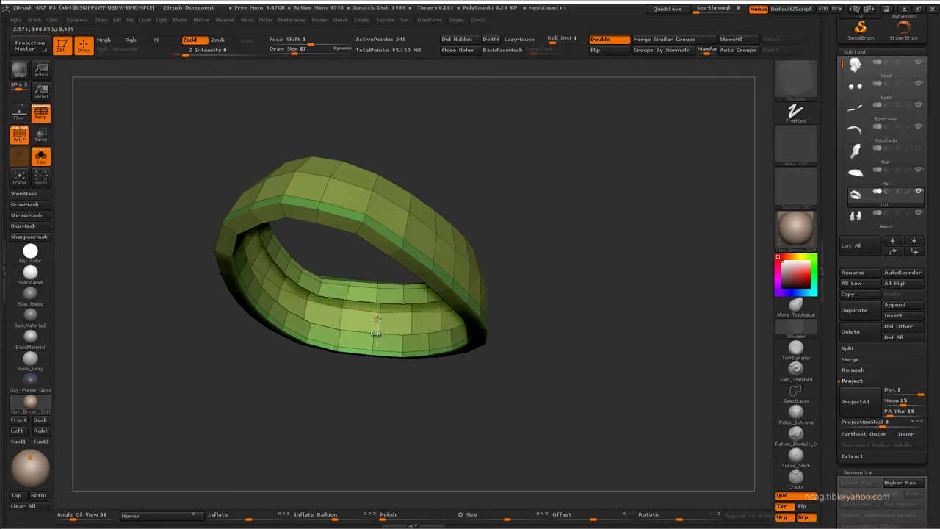
mouse_move(498, 135)
mouse_down()
mouse_move(503, 270)
mouse_move(524, 210)
mouse_up()
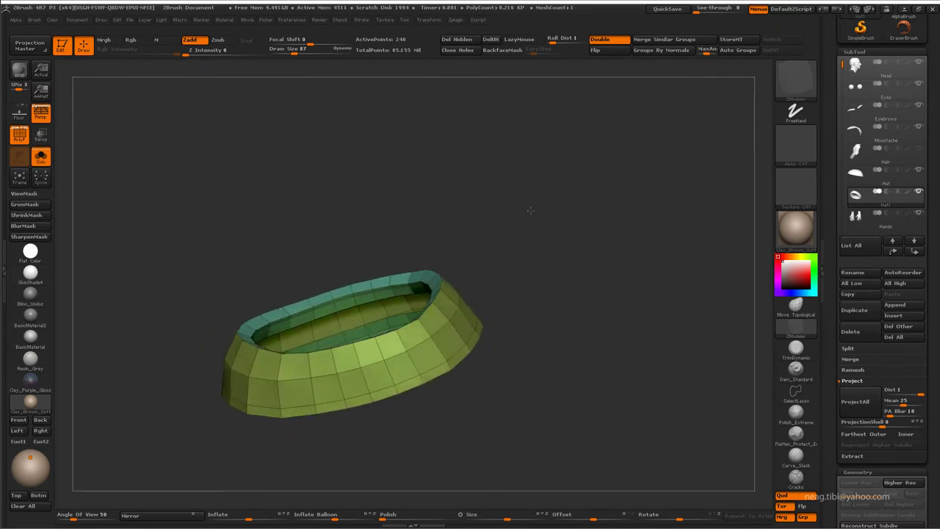
Scale the band's top loop outward with EdgeLoop Complete into a flared rim, checking it in Solo
drag(397, 332, 441, 243)
key(space)
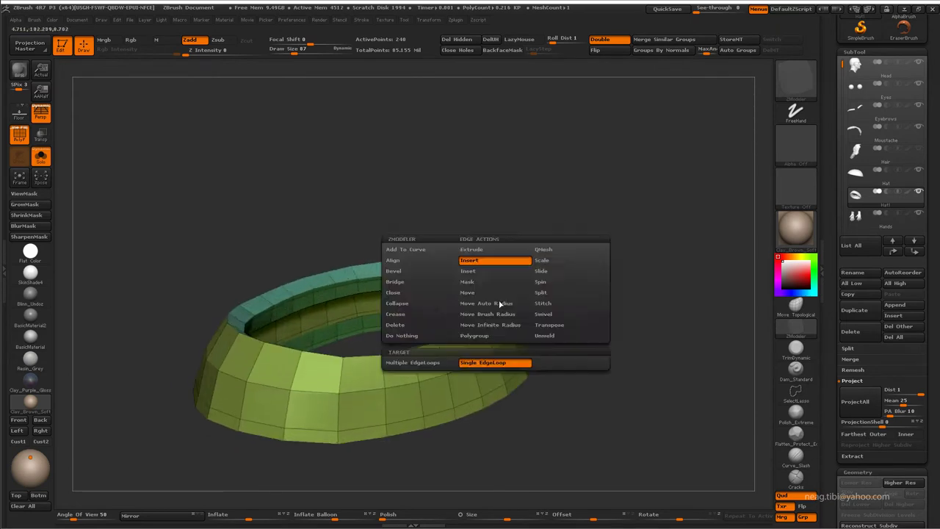
click(567, 315)
key(alt+shift+s)
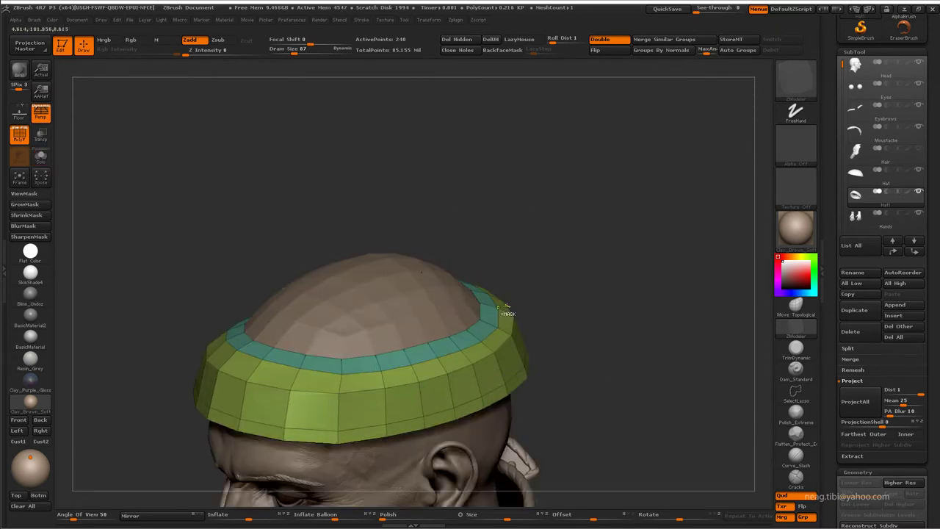
key(space)
click(543, 261)
click(470, 362)
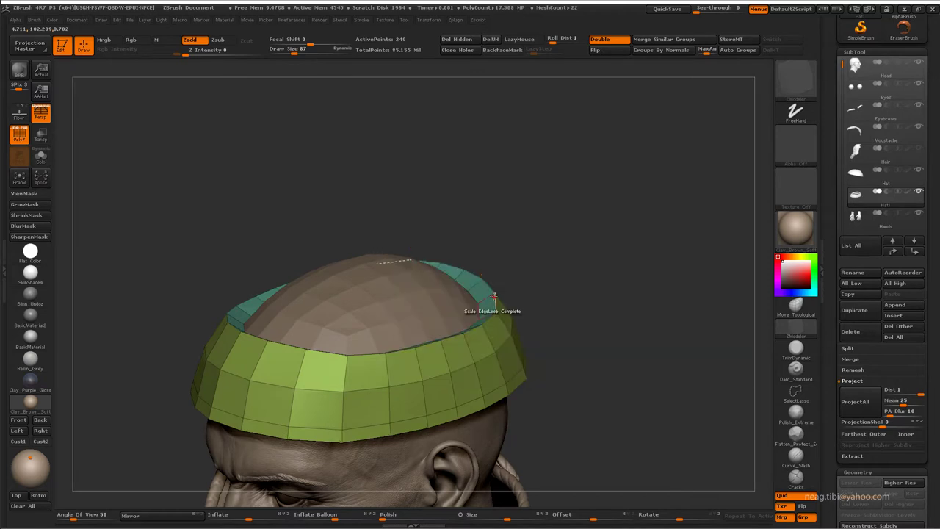
mouse_move(483, 294)
mouse_down()
mouse_move(533, 231)
mouse_move(500, 208)
mouse_move(531, 184)
mouse_move(535, 163)
mouse_move(504, 151)
mouse_move(441, 231)
mouse_move(476, 243)
mouse_up()
key(shift+alt+s)
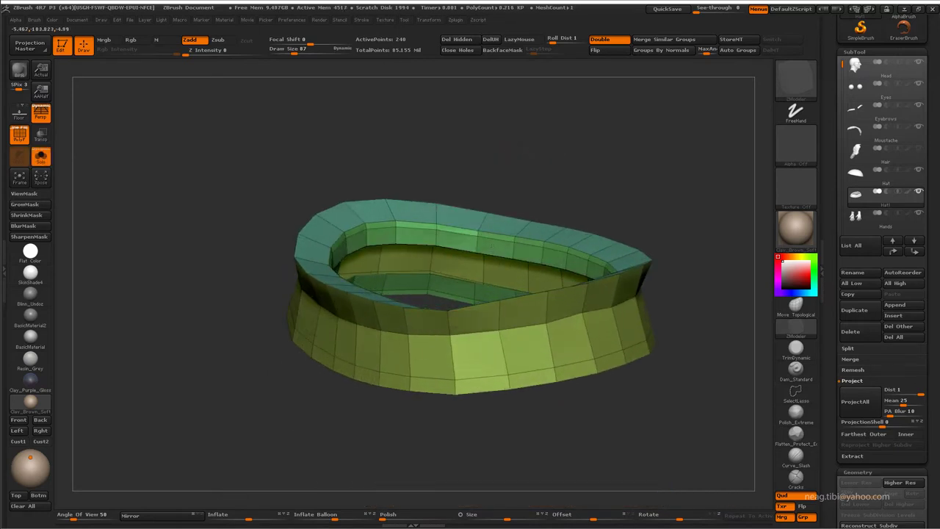
mouse_move(533, 162)
mouse_down()
mouse_move(542, 50)
mouse_move(502, 238)
mouse_move(619, 177)
mouse_move(464, 232)
mouse_up()
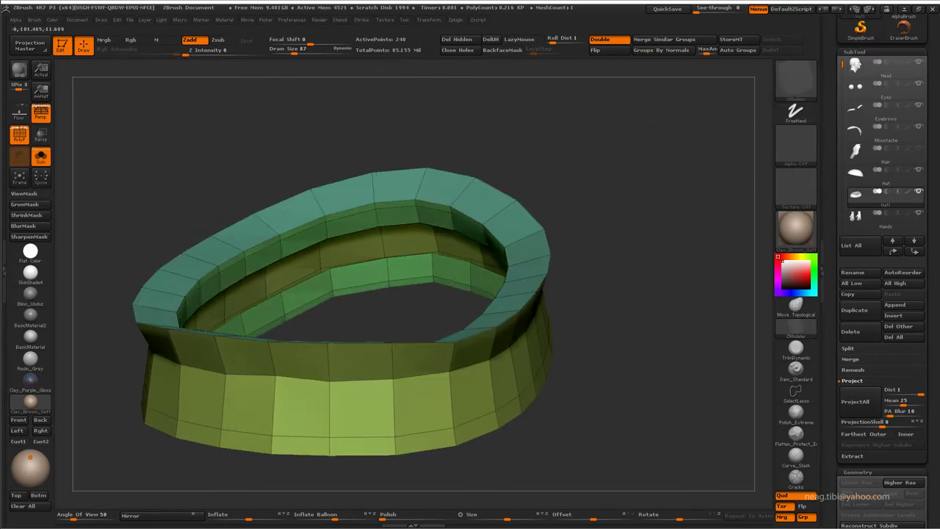
drag(449, 281, 437, 261)
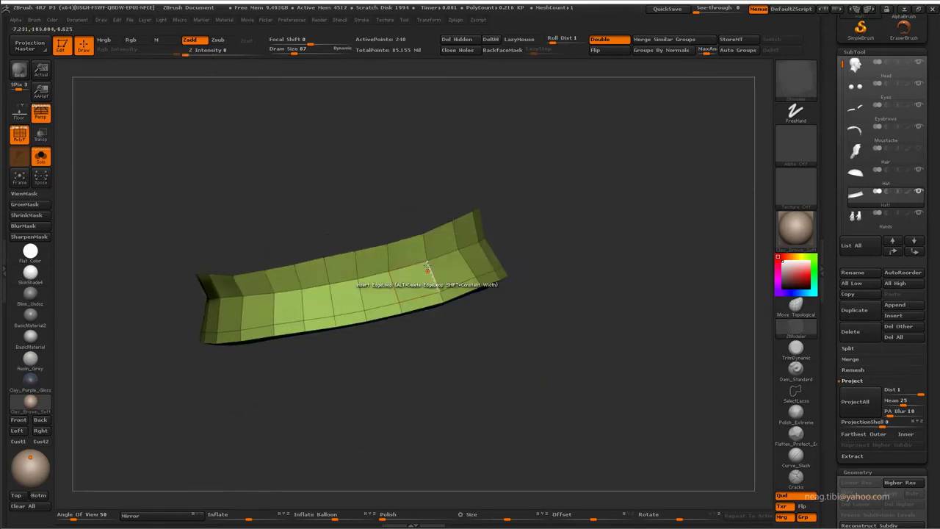
Undo the added band edge loops, show the head again, and pick a Swivel EdgeLoop edge action
key(ctrl+z)
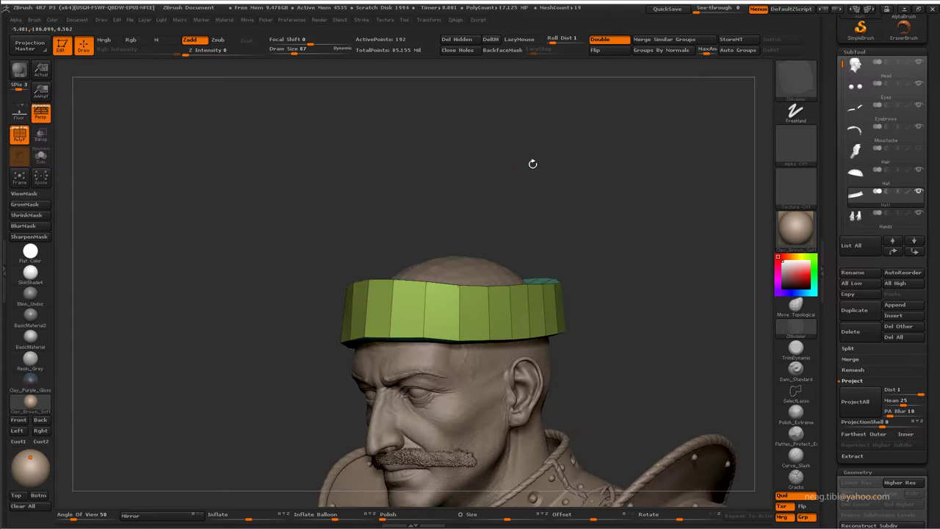
drag(534, 161, 372, 290)
key(space)
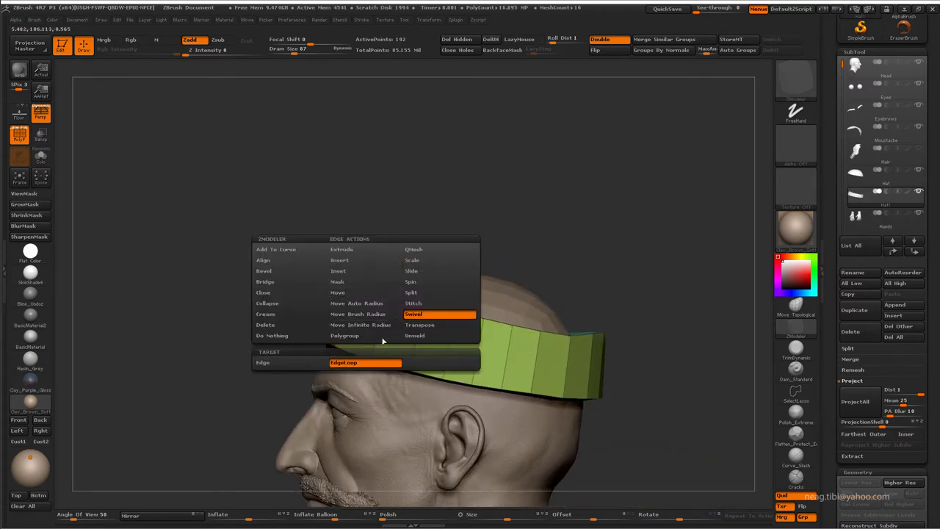
click(456, 319)
mouse_move(412, 242)
mouse_down()
mouse_move(338, 275)
mouse_move(281, 276)
mouse_up()
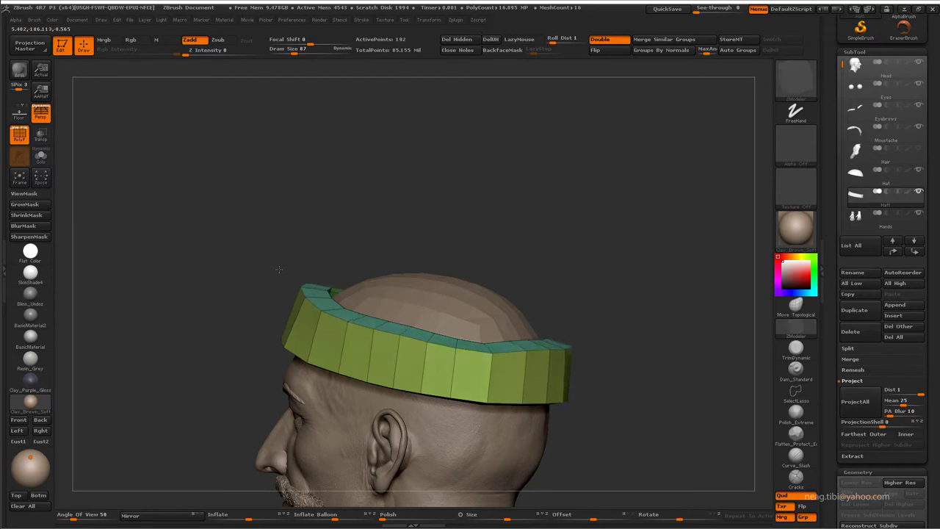
Reshape the ring's end and top face with Move Points By Brush Radius
drag(279, 269, 282, 249)
key(space)
click(337, 299)
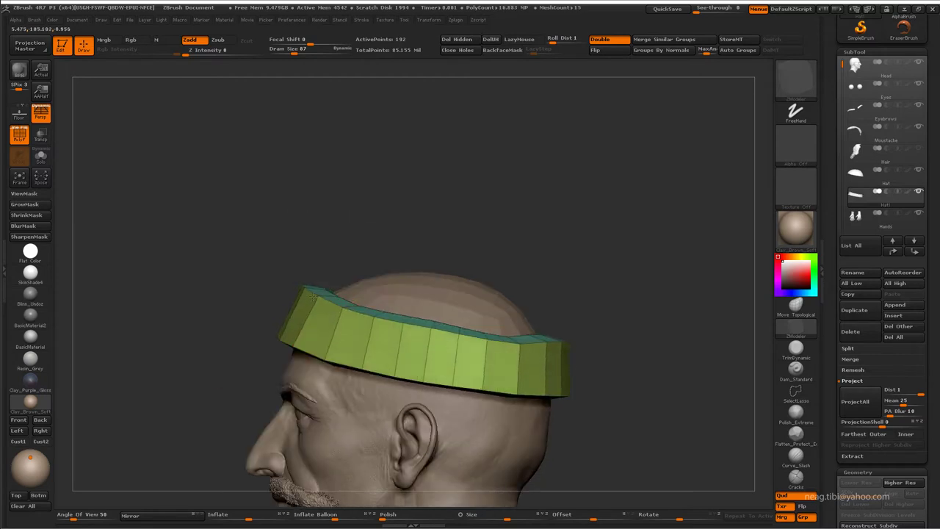
drag(314, 297, 343, 309)
drag(414, 212, 511, 248)
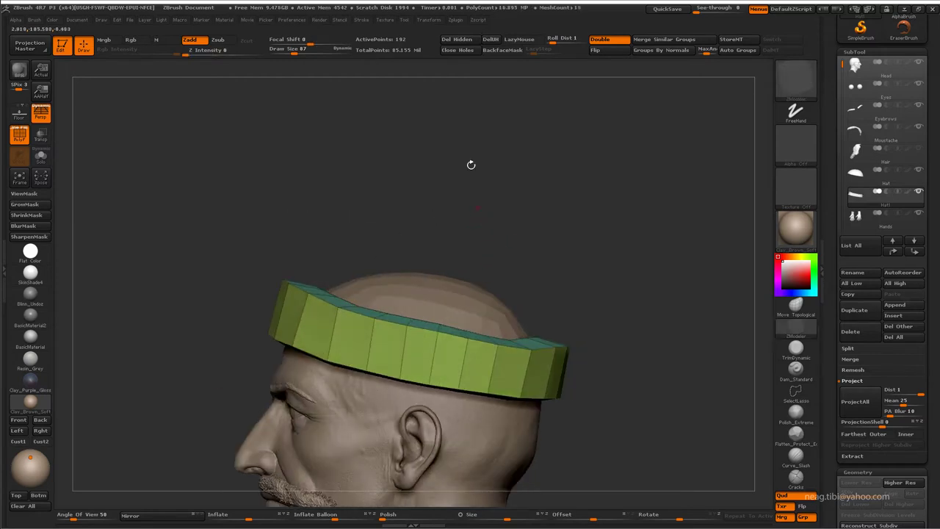
Switch to a larger Move Topological brush, check the band from front and profile, then solo it
key(b)
key(m)
key(t)
mouse_move(486, 357)
mouse_down()
mouse_move(392, 293)
mouse_move(532, 301)
mouse_up()
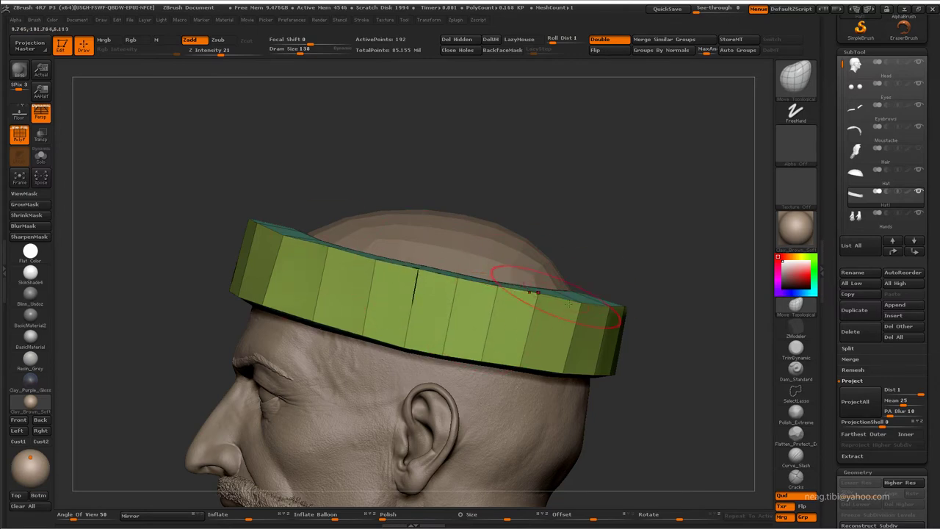
drag(412, 328, 295, 304)
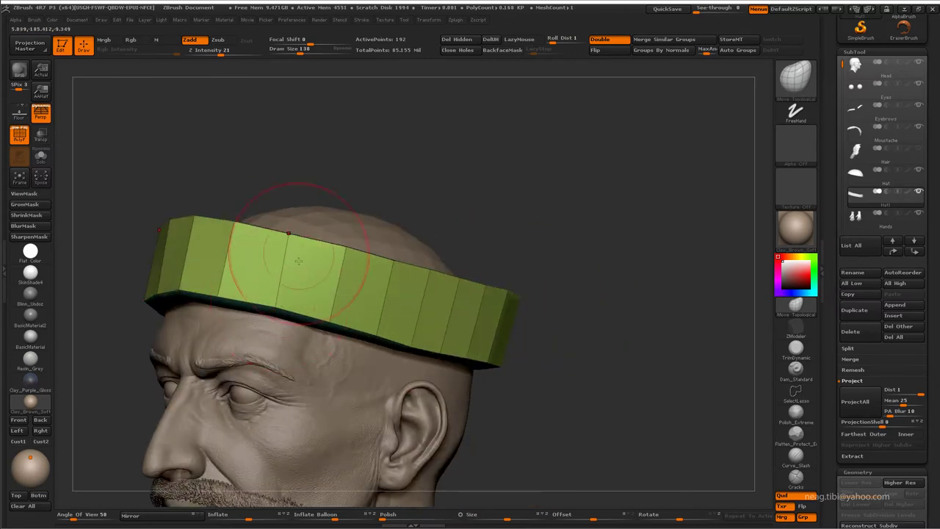
drag(298, 261, 470, 248)
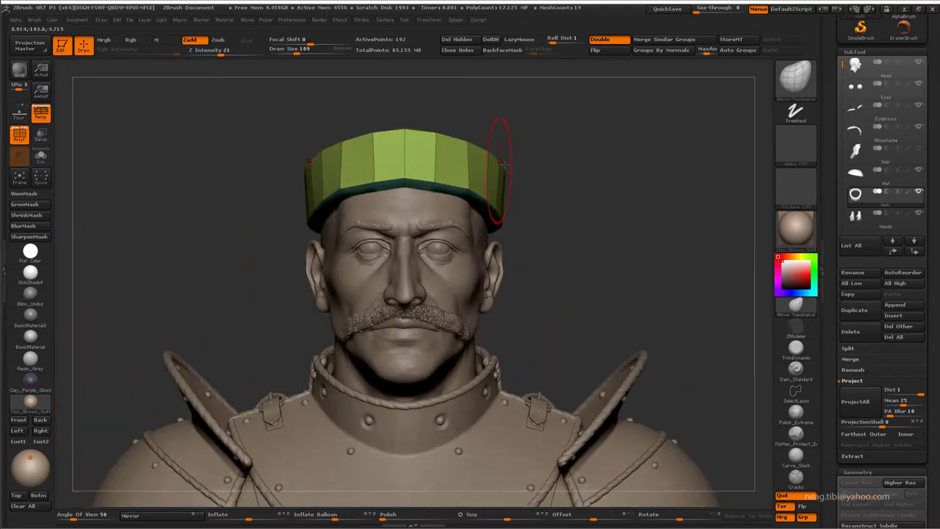
mouse_move(487, 122)
mouse_down()
mouse_move(464, 161)
mouse_move(488, 263)
mouse_up()
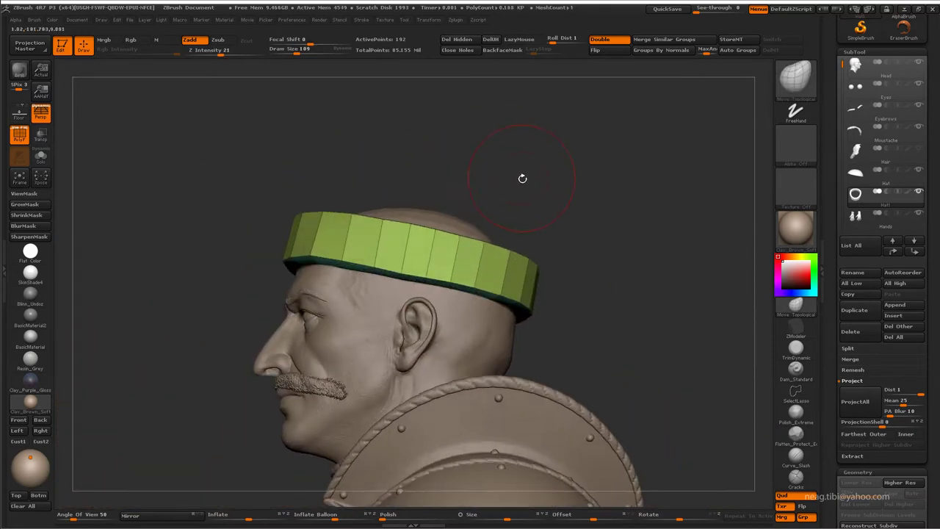
key(ctrl+shift+s)
mouse_move(523, 179)
mouse_down()
mouse_move(592, 130)
mouse_move(694, 242)
mouse_move(644, 221)
mouse_up()
Insert two edge loops around the ring and bring the head back into view
key(b)
key(z)
key(m)
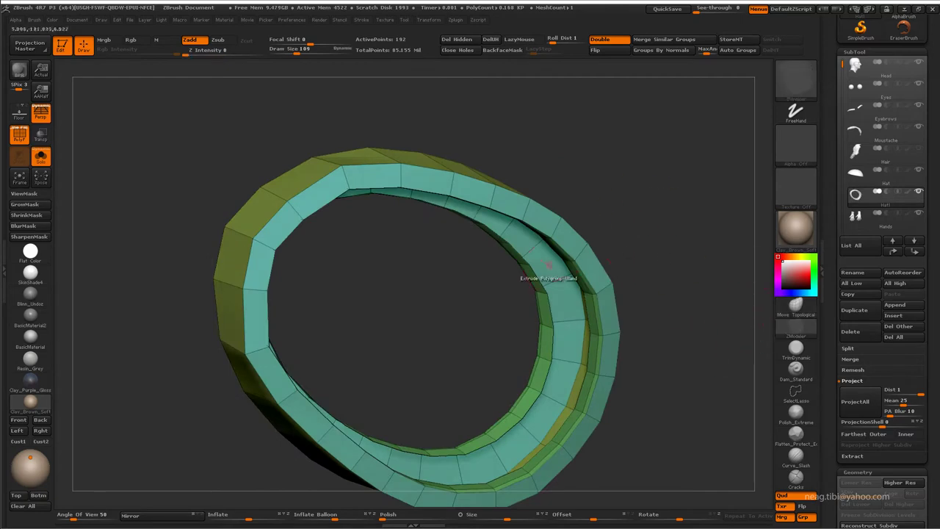
key(space)
click(580, 252)
click(578, 255)
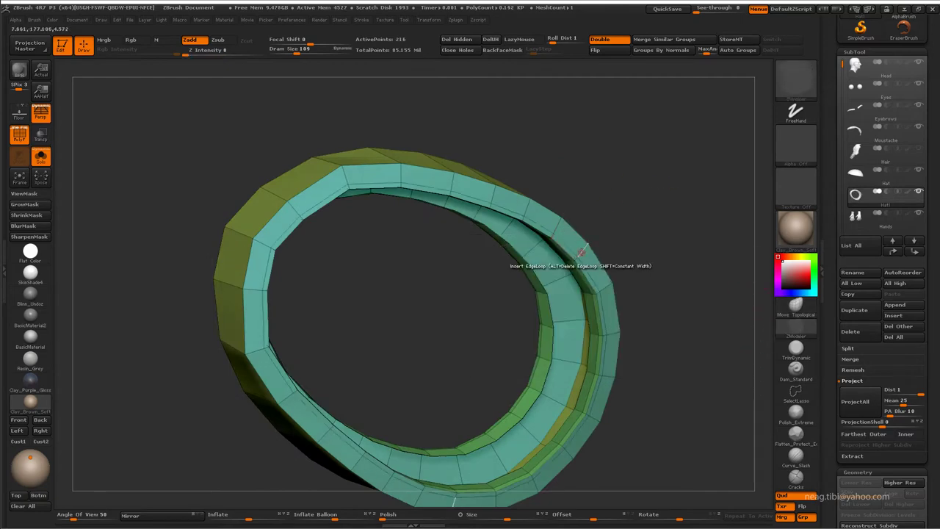
click(580, 252)
drag(596, 231, 596, 290)
key(ctrl+shift+s)
alt+drag(704, 180, 564, 252)
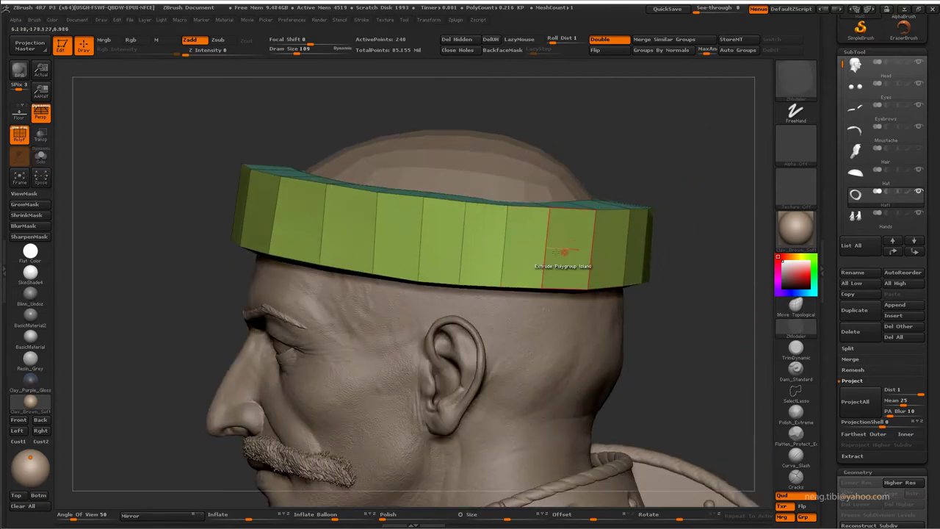
Scale the ring's top edge loop with EdgeLoop Complete and show its polygroups
key(space)
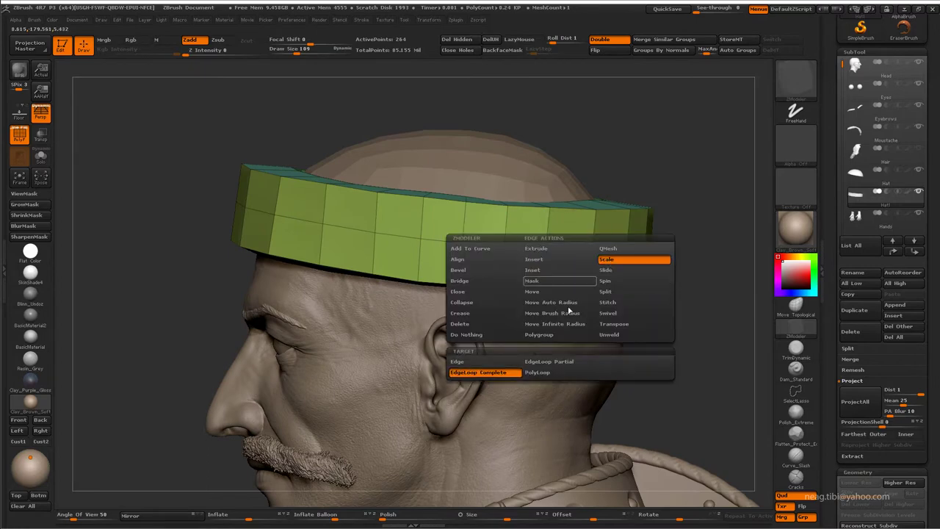
click(558, 373)
click(585, 262)
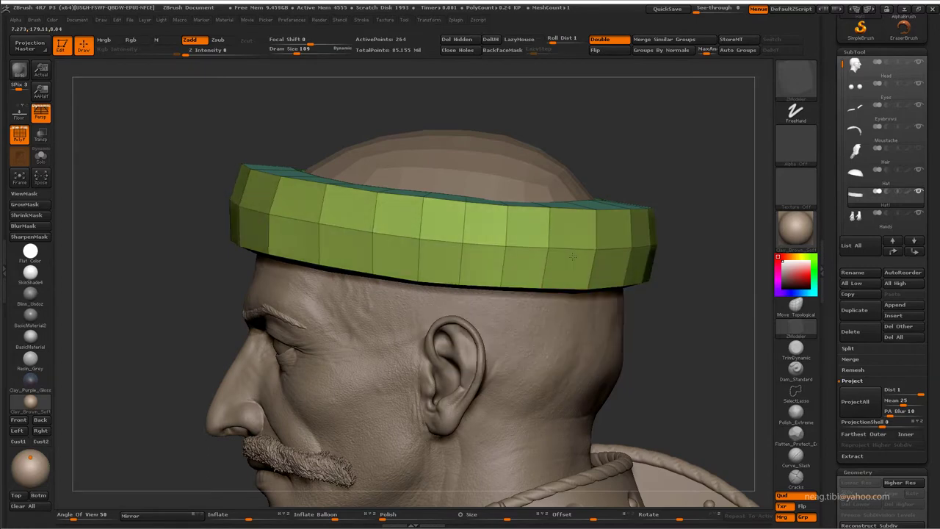
mouse_move(573, 256)
alt+mouse_down()
mouse_move(609, 147)
mouse_move(620, 159)
mouse_move(582, 243)
mouse_move(598, 260)
alt+mouse_up()
key(shift+f)
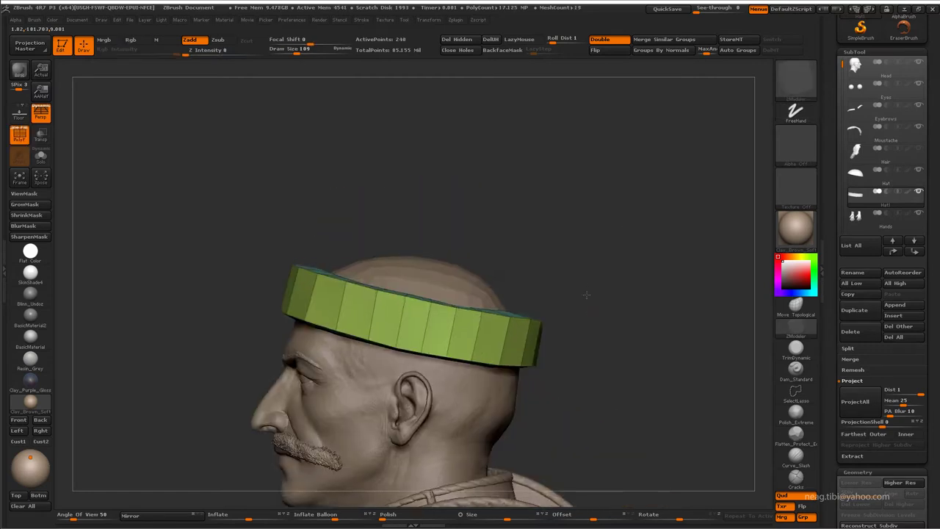
drag(587, 295, 504, 311)
drag(590, 260, 588, 294)
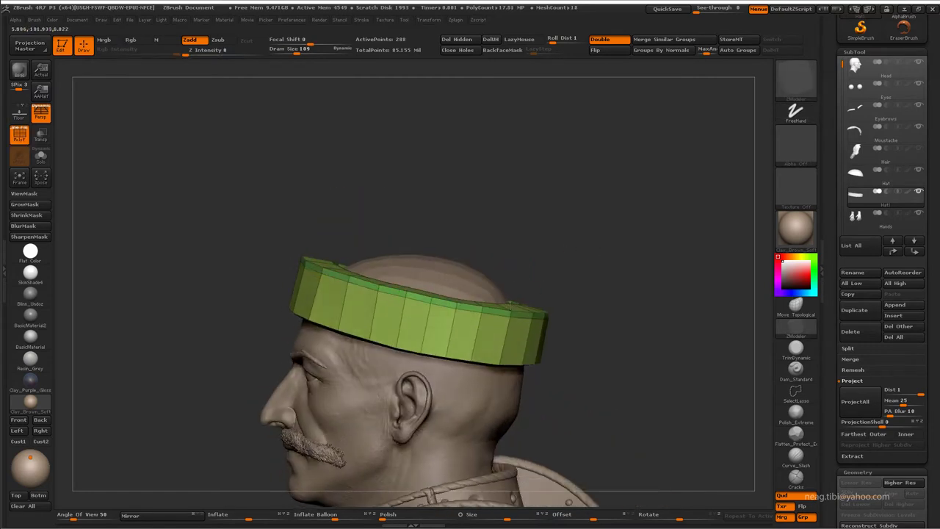
drag(563, 264, 525, 316)
Extrude the ring's inner green band with Extrude Polygroup Island
key(space)
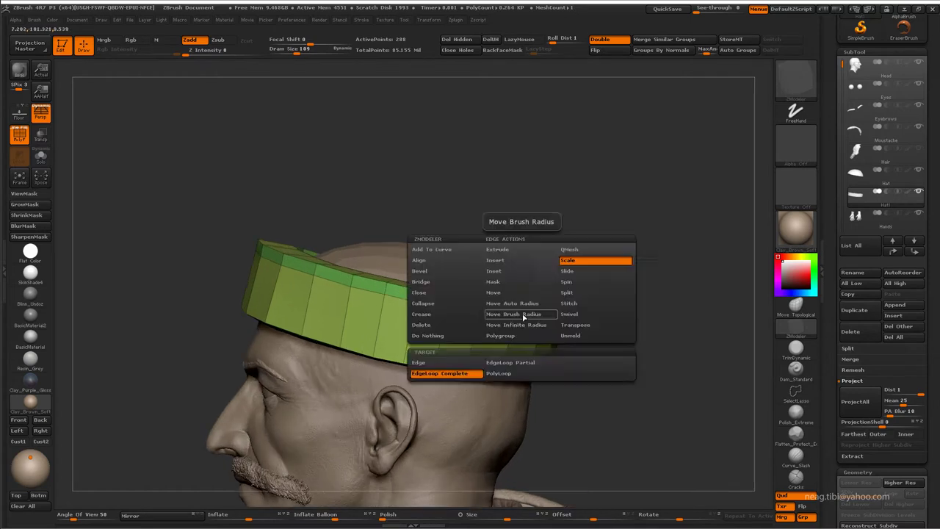
click(524, 315)
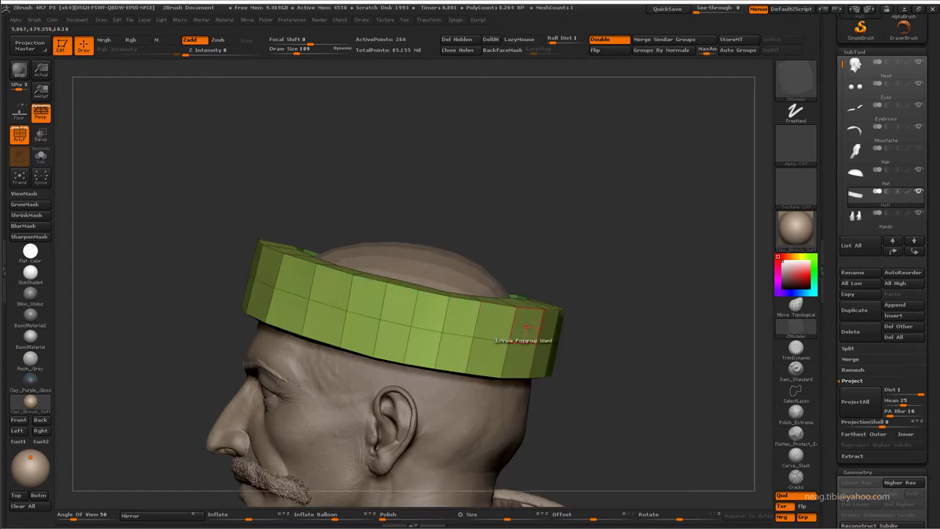
key(space)
click(536, 329)
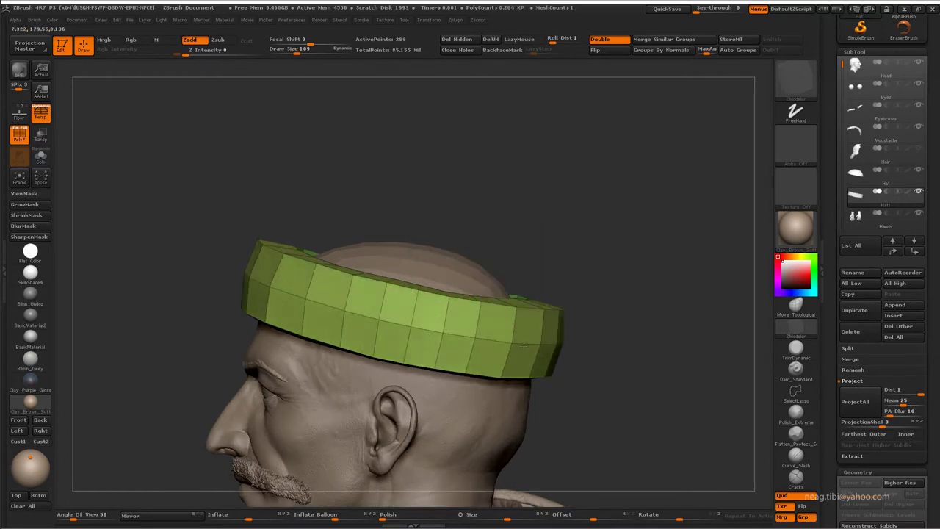
mouse_move(599, 256)
mouse_down()
mouse_move(645, 225)
mouse_move(609, 246)
mouse_up()
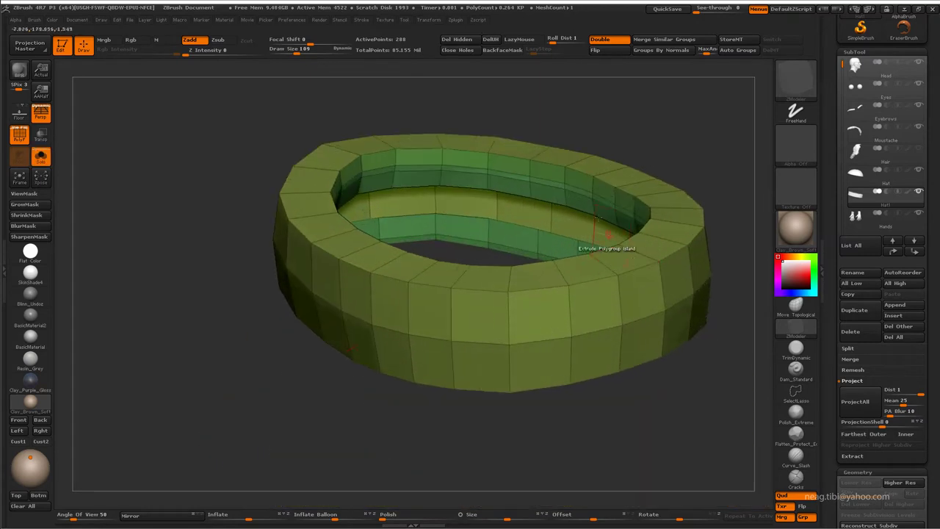
key(space)
click(592, 217)
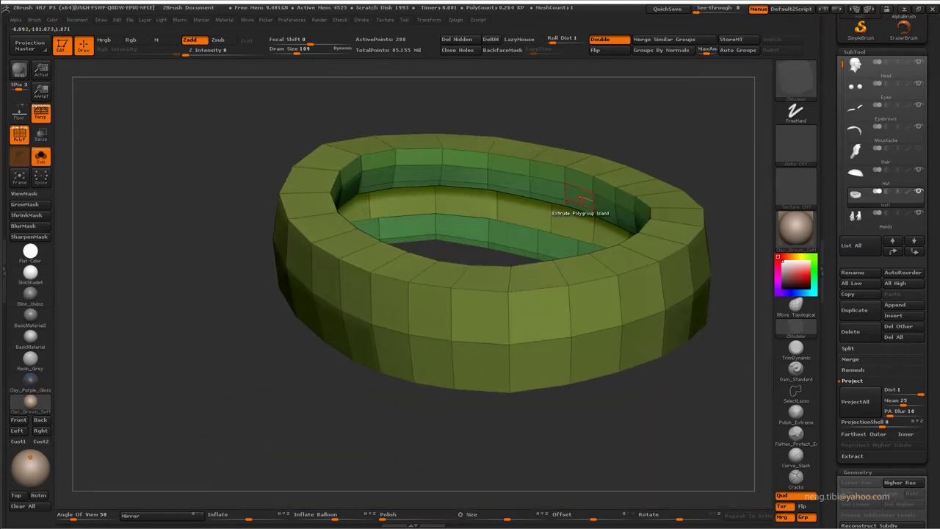
drag(580, 199, 580, 180)
Extrude the inner band further, then regroup the ring with Groups By Normals
key(space)
click(596, 235)
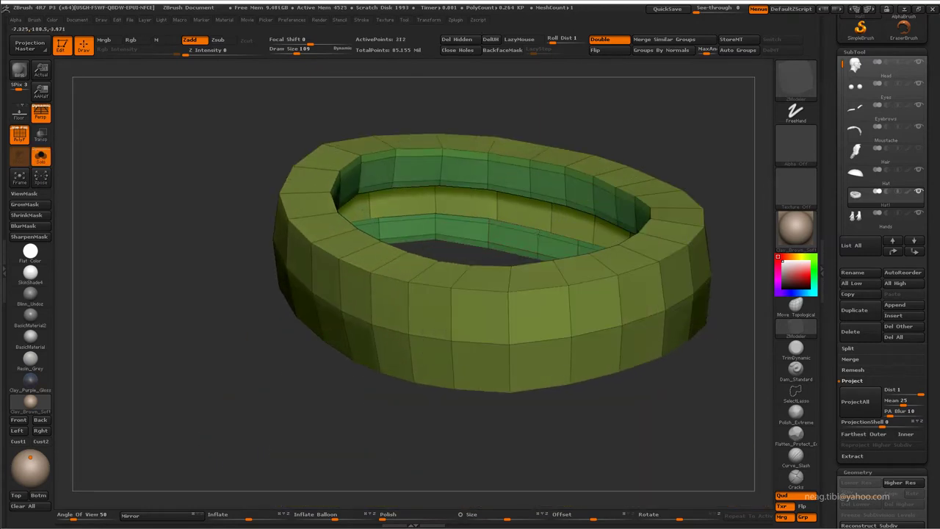
drag(639, 158, 649, 173)
click(673, 50)
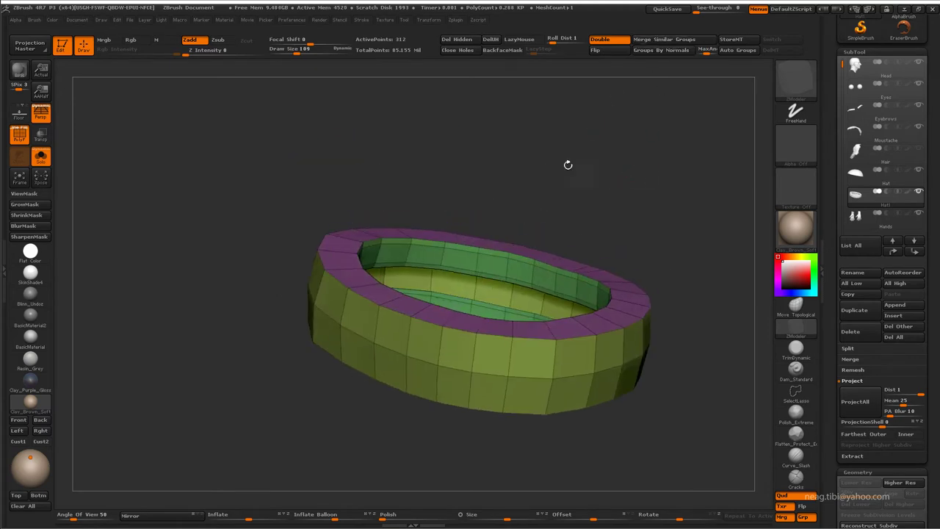
mouse_move(566, 164)
mouse_down()
mouse_move(562, 78)
mouse_move(588, 249)
mouse_up()
Inspect the top faces and inner walls, then restore the head and select the Hat subtool
key(space)
click(591, 252)
mouse_move(652, 256)
mouse_down()
mouse_move(647, 269)
mouse_move(577, 258)
mouse_move(606, 359)
mouse_move(630, 86)
mouse_move(534, 325)
mouse_up()
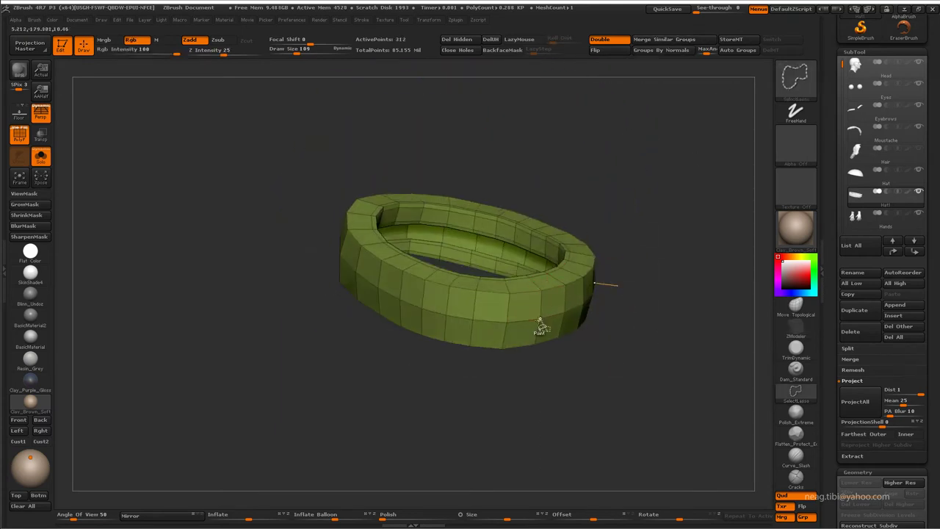
mouse_move(613, 196)
mouse_down()
mouse_move(653, 80)
mouse_move(529, 214)
mouse_move(615, 95)
mouse_move(648, 216)
mouse_move(610, 200)
mouse_move(836, 178)
mouse_up()
key(alt+s)
key(shift+f)
click(856, 174)
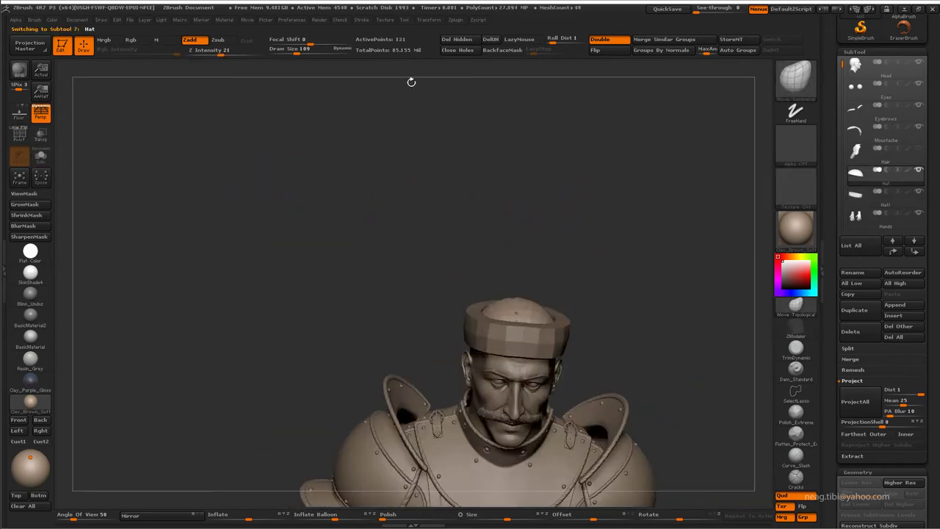
Solo the Hat with PolyF on and split its dome into crown and brim polygroups
key(alt+s)
key(f)
key(shift+f)
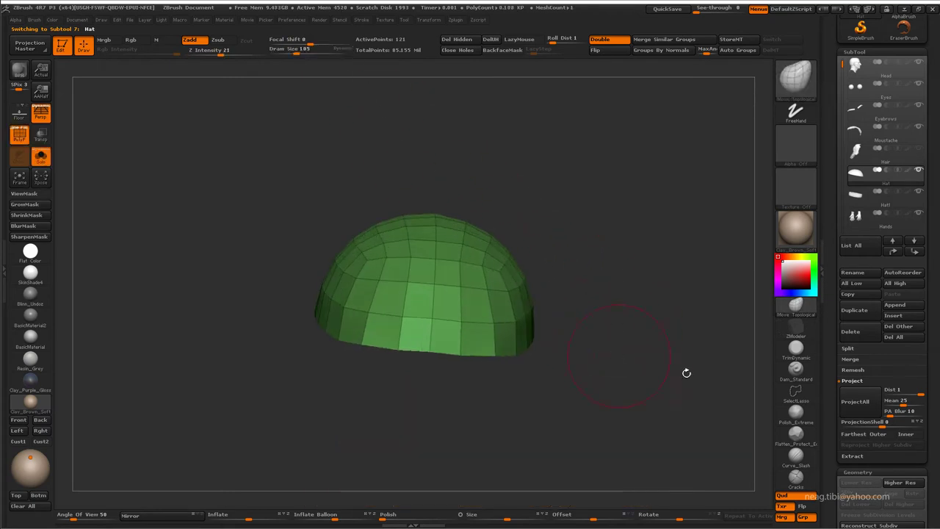
mouse_move(653, 361)
mouse_down()
mouse_move(487, 316)
mouse_move(470, 355)
mouse_up()
key(space)
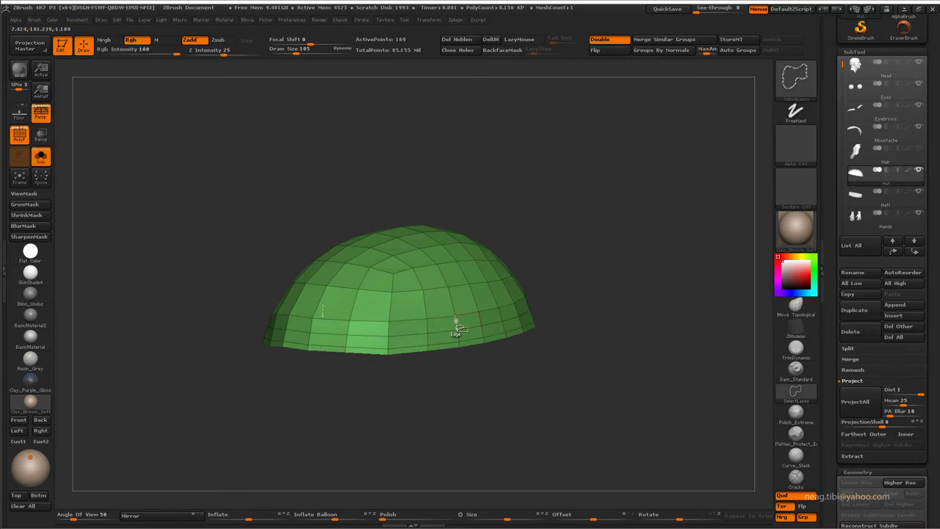
ctrl+alt+shift+click(463, 324)
key(ctrl+w)
ctrl+shift+click(638, 159)
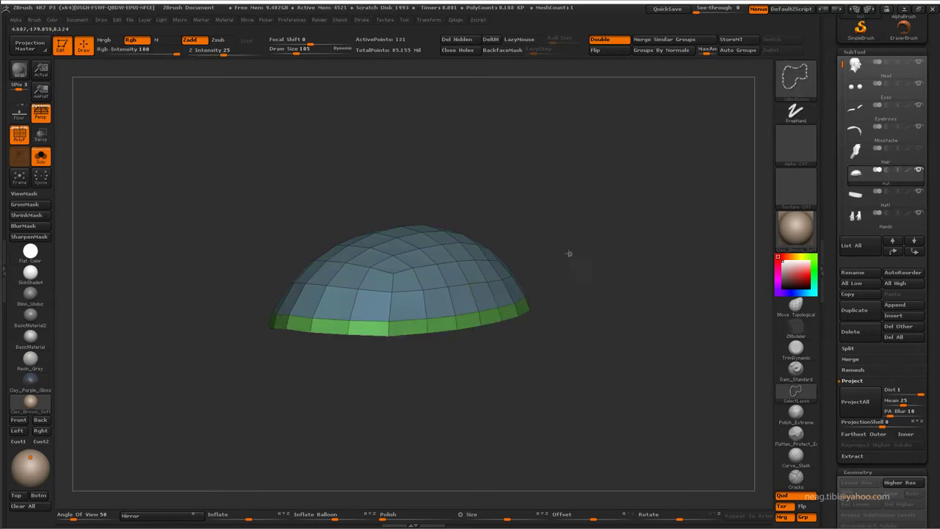
Swell the hat crown upward above the cuff into a taller peak, checking several angles
key(w)
key(q)
key(shift+f)
key(ctrl+shift+s)
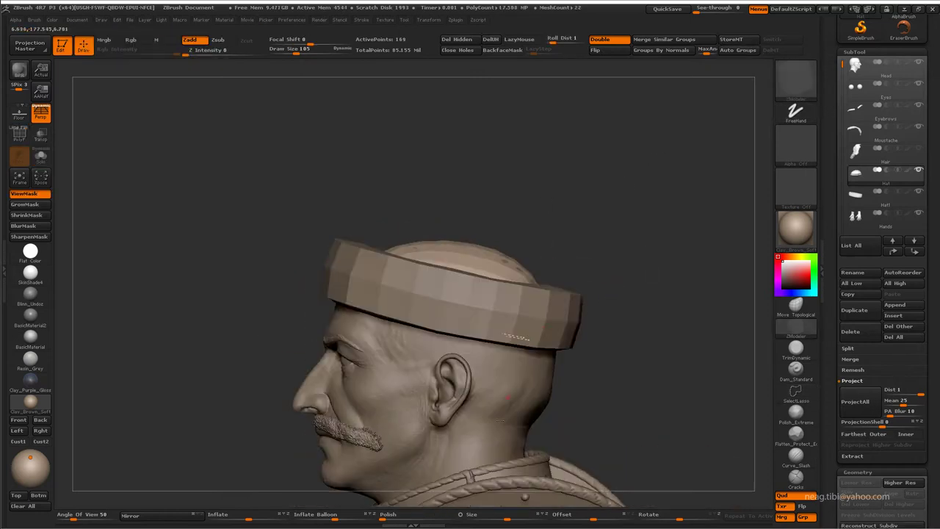
click(41, 156)
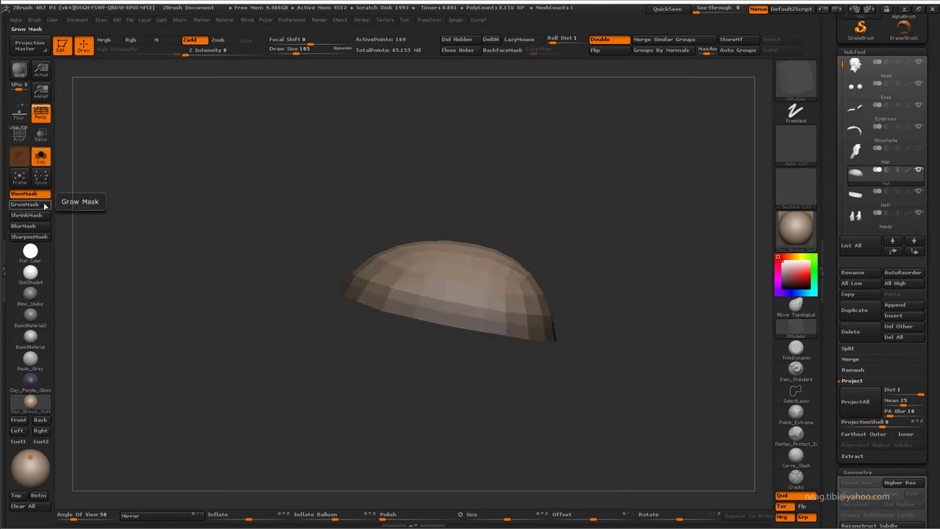
key(ctrl+shift+s)
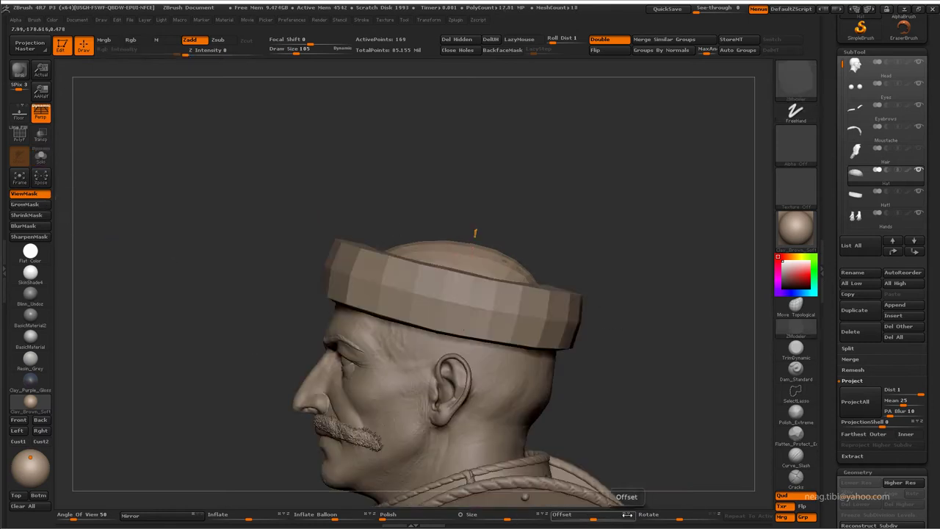
drag(628, 514, 541, 507)
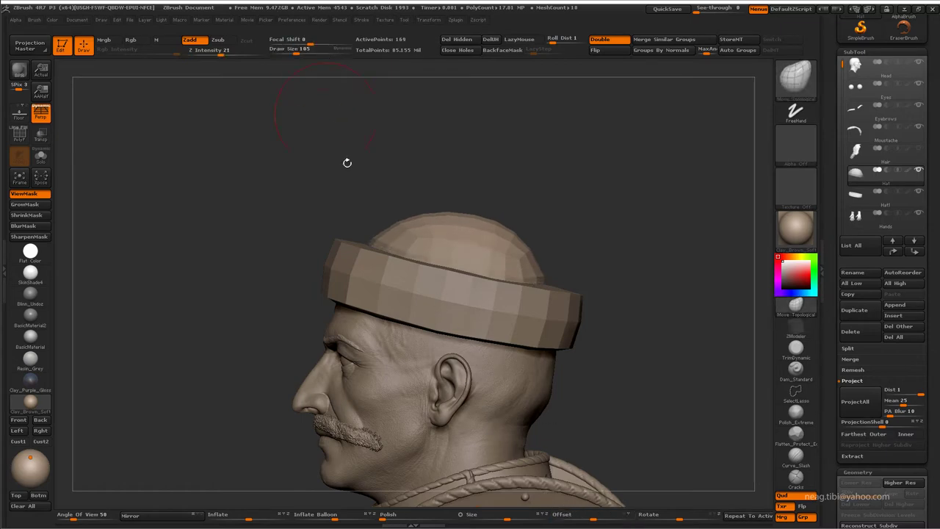
mouse_move(346, 162)
mouse_down()
mouse_move(451, 231)
mouse_move(550, 199)
mouse_move(487, 193)
mouse_move(384, 223)
mouse_move(370, 258)
mouse_up()
drag(338, 225, 300, 212)
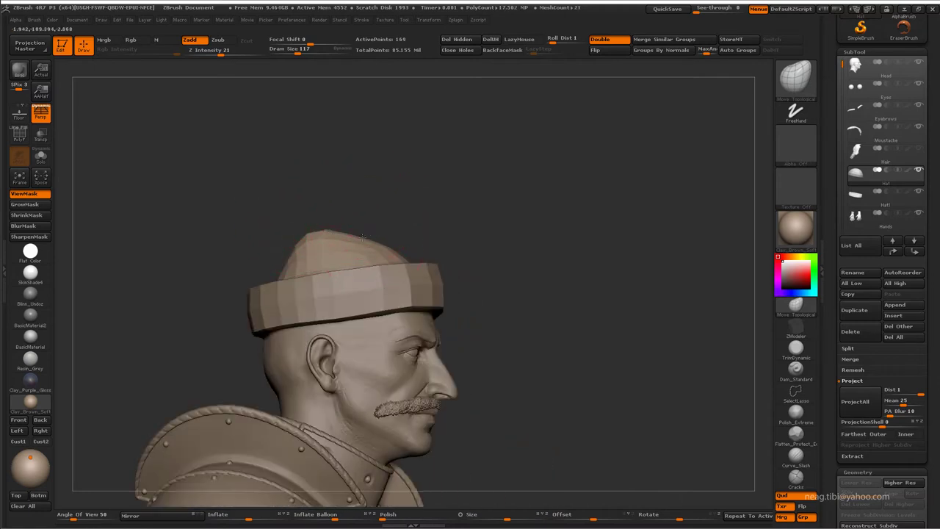
mouse_move(361, 236)
mouse_down()
mouse_move(361, 213)
mouse_move(326, 210)
mouse_move(321, 228)
mouse_move(357, 206)
mouse_move(355, 243)
mouse_move(404, 235)
mouse_move(396, 232)
mouse_move(430, 246)
mouse_up()
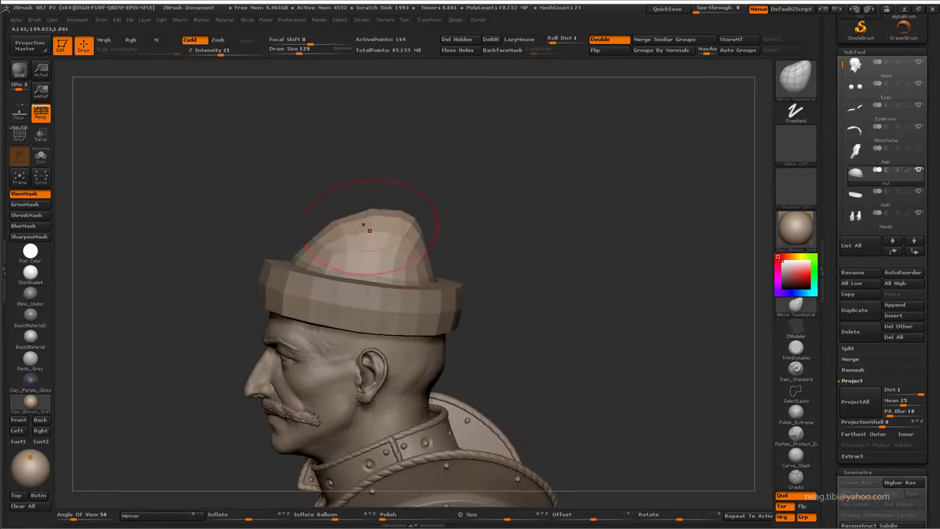
With the hat soloed and PolyF on, thicken the red bottom band downward
key(ctrl+shift+s)
key(shift+f)
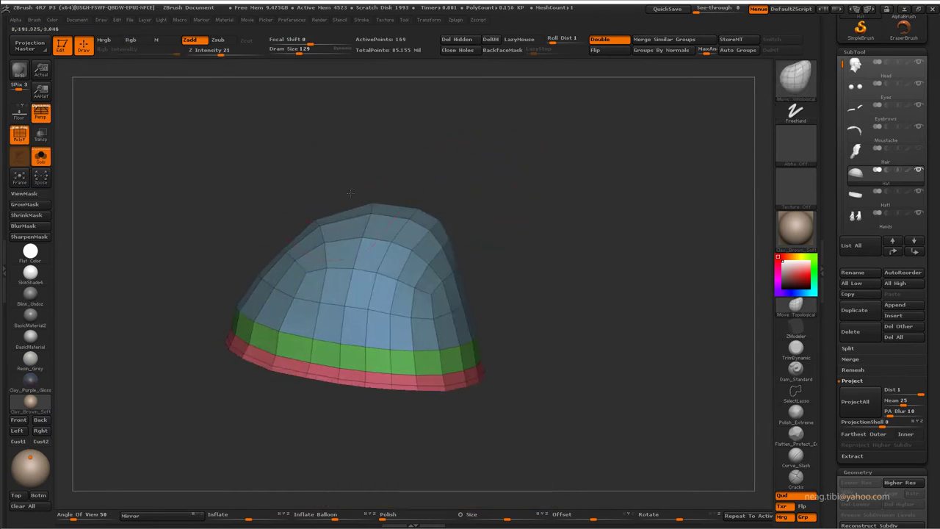
drag(350, 193, 352, 235)
click(797, 327)
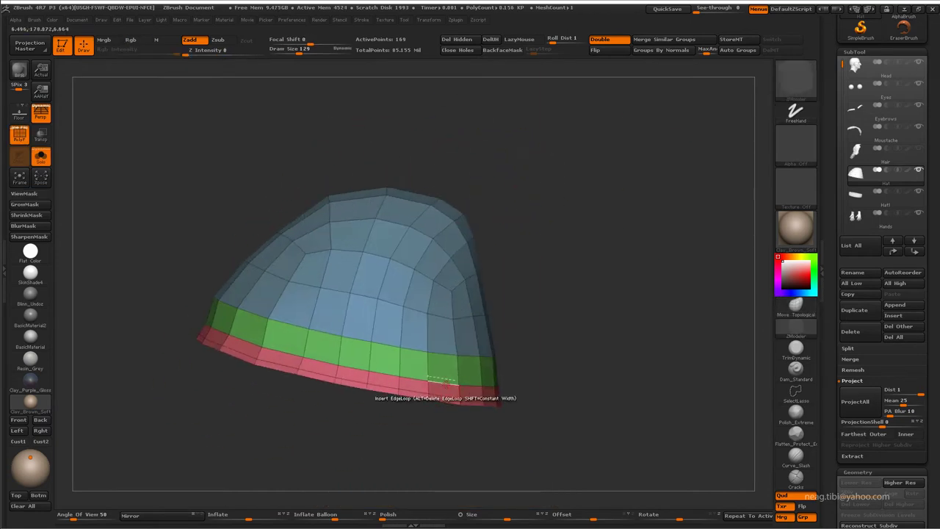
key(space)
click(518, 314)
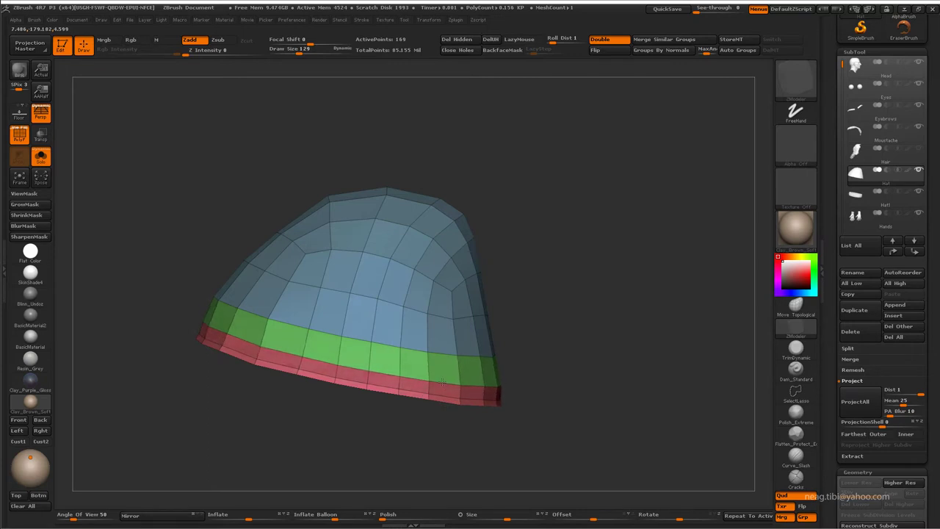
mouse_move(443, 382)
mouse_down()
mouse_move(443, 397)
mouse_move(446, 375)
mouse_up()
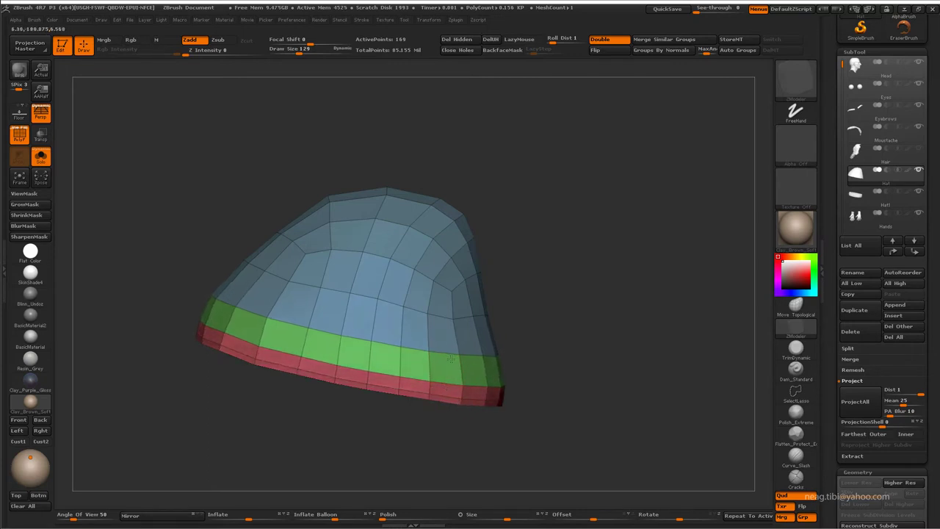
Slide the green-red boundary edge loop slightly down the hat
key(space)
click(540, 279)
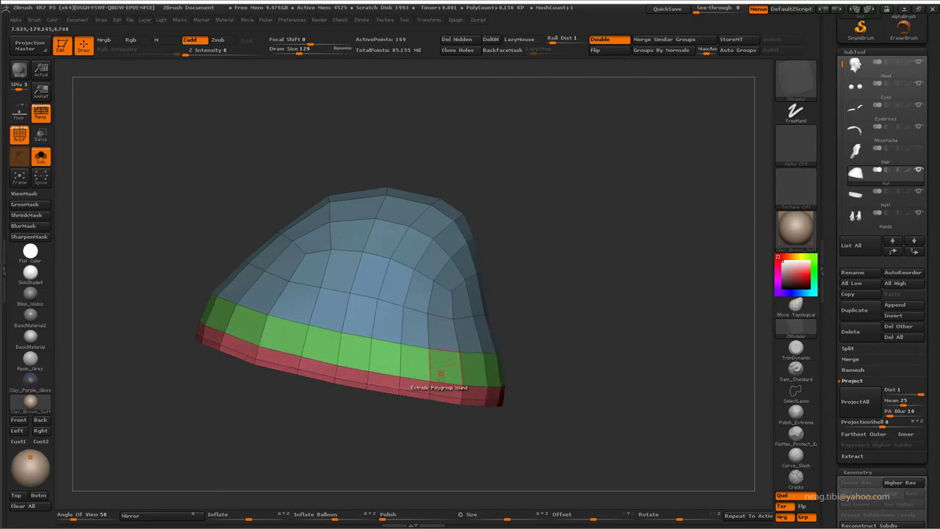
drag(447, 371, 451, 391)
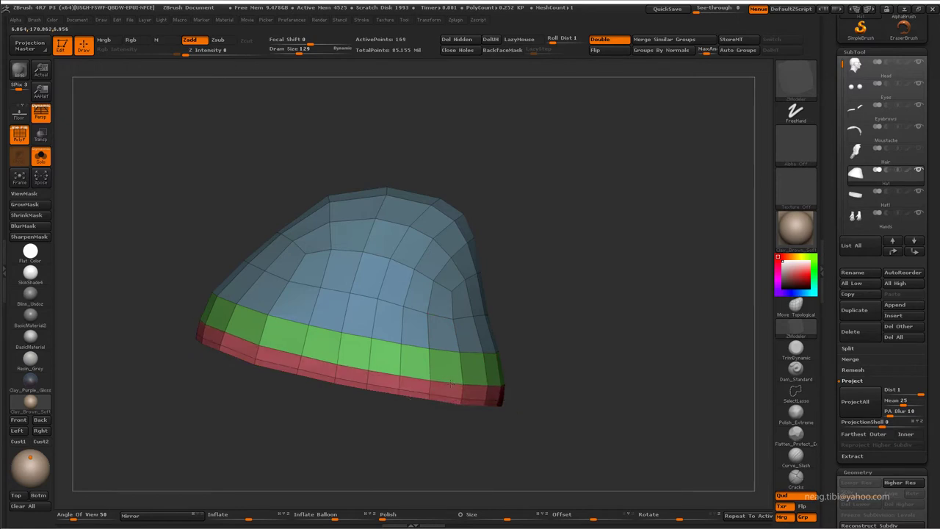
drag(522, 326, 535, 336)
key(b)
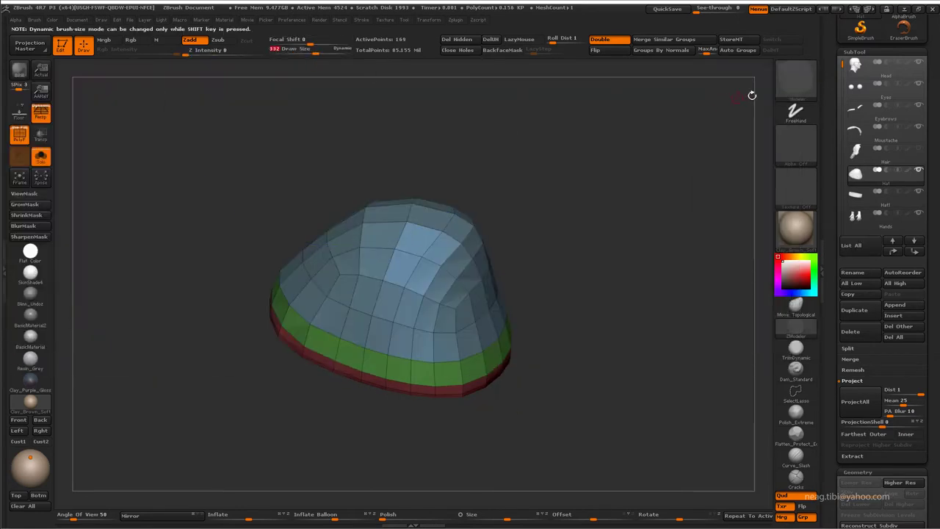
key(b)
Scale the complete cuff edge loop inward to thin the blue band
drag(400, 126, 554, 167)
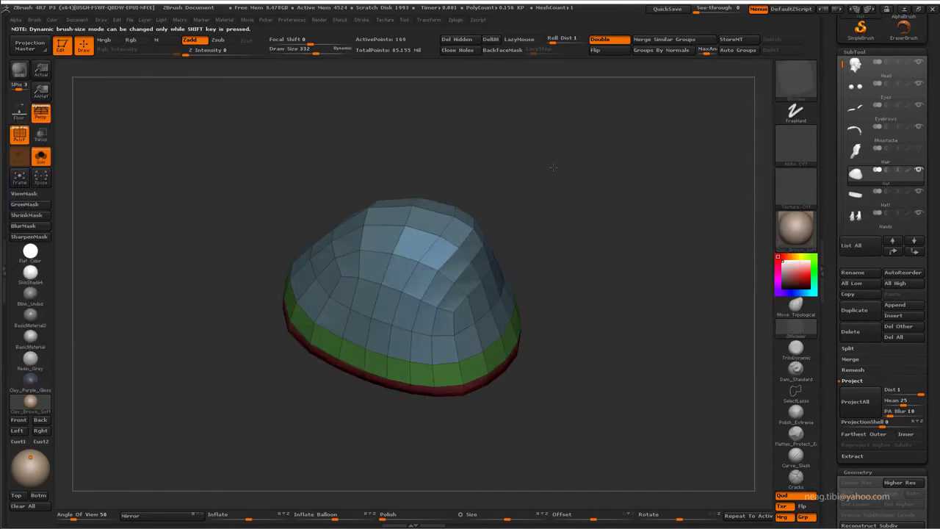
drag(196, 108, 248, 146)
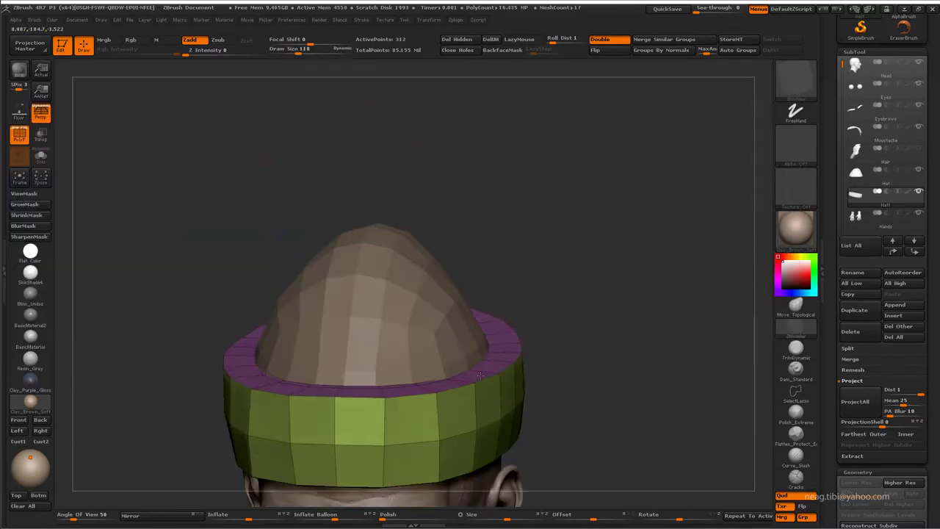
key(space)
click(559, 263)
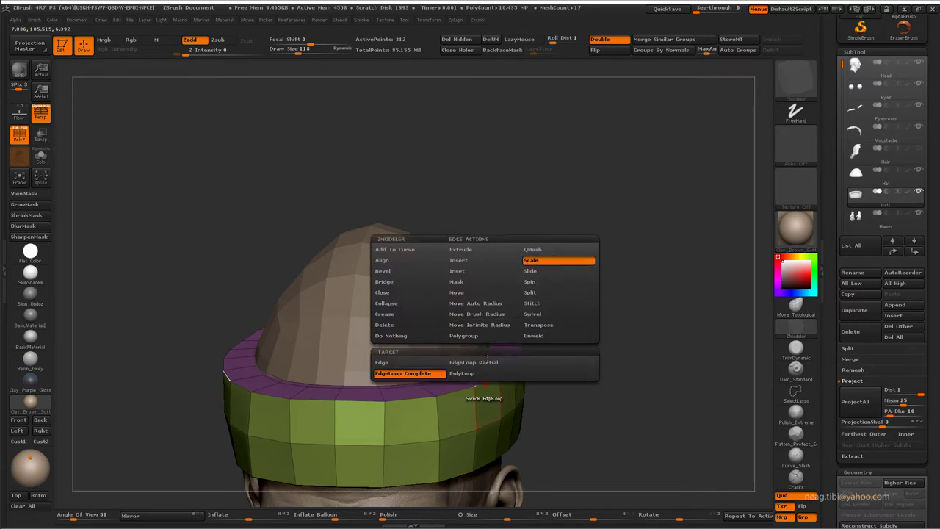
mouse_move(470, 369)
mouse_down()
mouse_move(461, 292)
mouse_move(497, 330)
mouse_up()
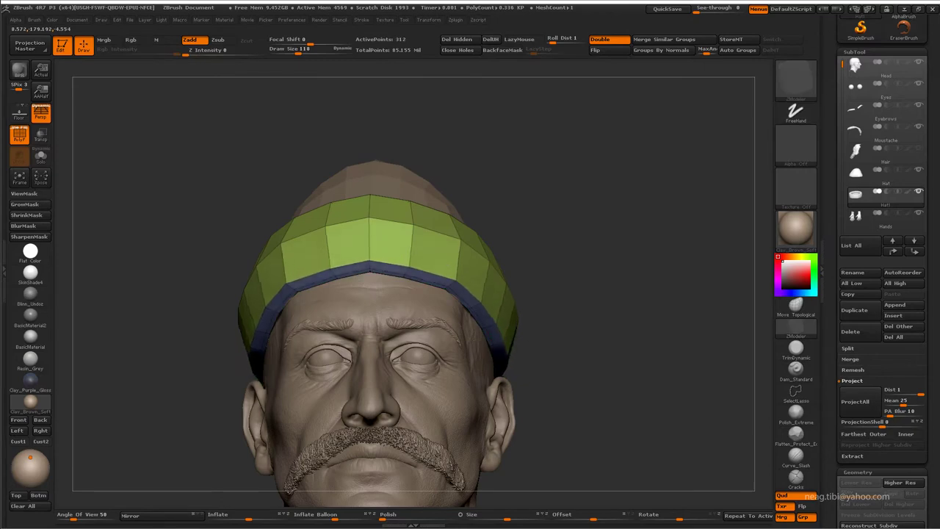
drag(432, 321, 434, 316)
Turn off PolyF and set up the Move Topological brush at size 131
drag(541, 222, 544, 255)
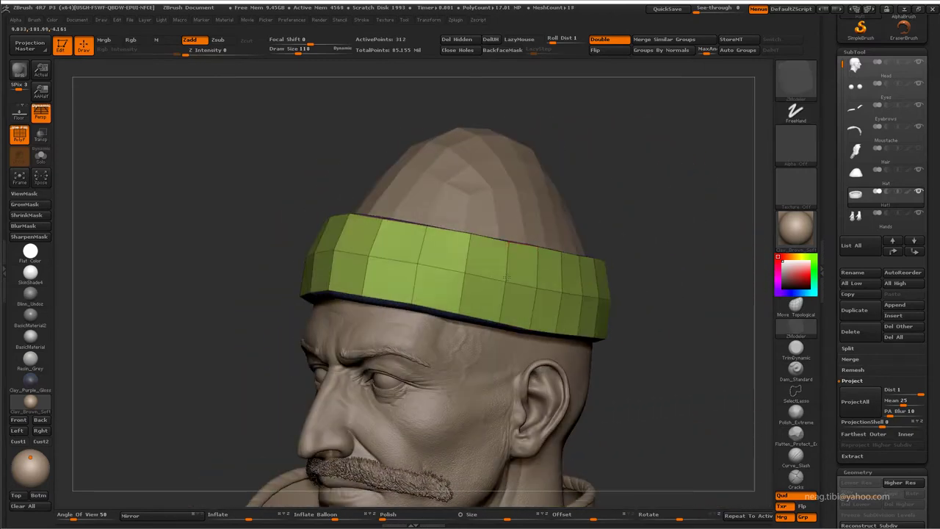
key(shift+f)
mouse_move(606, 191)
mouse_down()
mouse_move(602, 230)
mouse_move(600, 210)
mouse_move(573, 272)
mouse_move(474, 219)
mouse_up()
key(b)
key(m)
key(t)
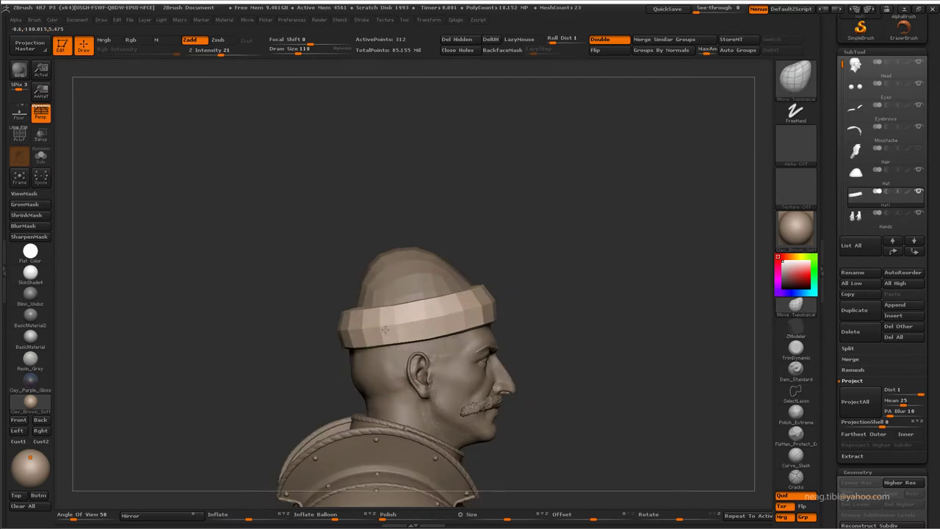
mouse_move(385, 330)
alt+mouse_down()
mouse_move(368, 345)
mouse_move(364, 326)
mouse_move(436, 318)
mouse_move(441, 308)
mouse_move(415, 299)
mouse_move(409, 315)
mouse_move(446, 296)
alt+mouse_up()
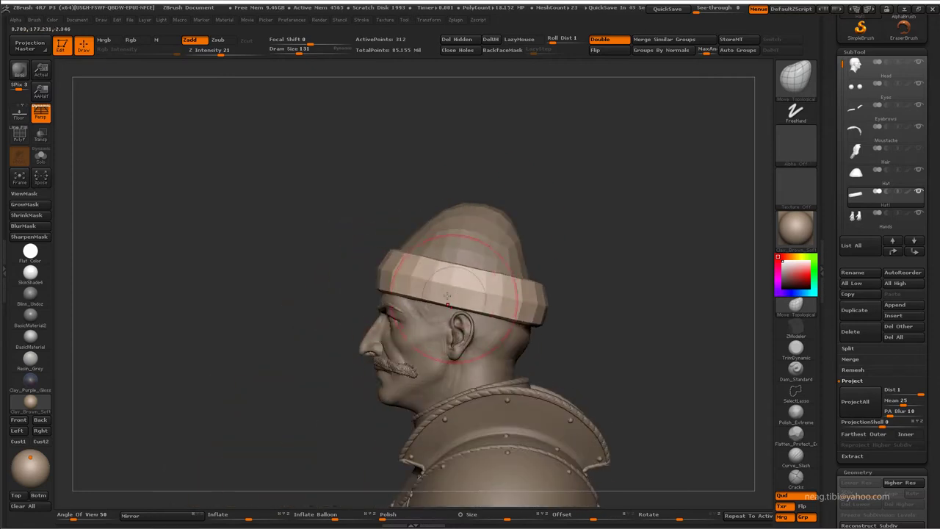
Select the Hat crown and pull it into a snug, slightly peaked shape
mouse_move(497, 313)
mouse_down()
mouse_move(483, 204)
mouse_move(345, 317)
mouse_up()
mouse_move(388, 283)
mouse_down()
mouse_move(411, 243)
mouse_move(368, 168)
mouse_up()
alt+click(436, 272)
drag(436, 272, 349, 240)
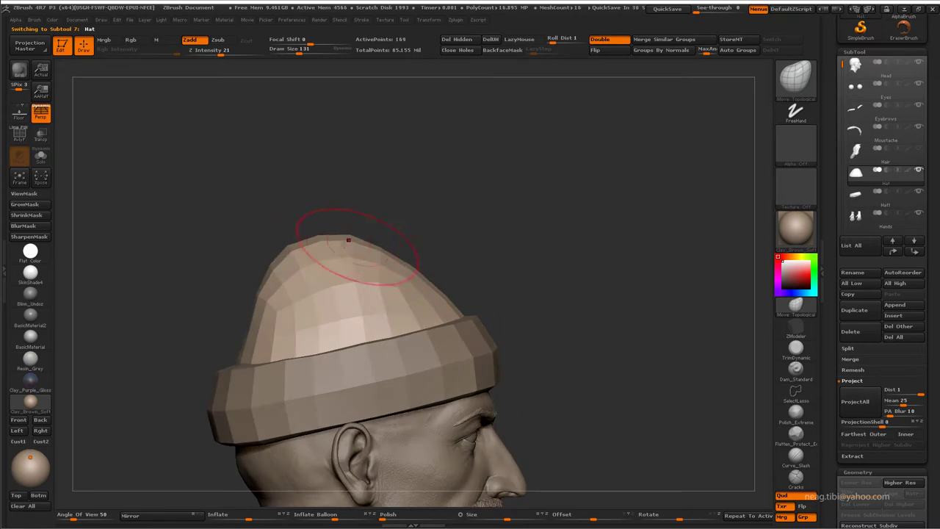
mouse_move(342, 271)
mouse_down()
mouse_move(325, 293)
mouse_move(357, 267)
mouse_move(380, 319)
mouse_move(402, 261)
mouse_move(360, 264)
mouse_move(354, 276)
mouse_move(396, 282)
mouse_move(367, 210)
mouse_move(374, 271)
mouse_move(424, 315)
mouse_move(294, 272)
mouse_move(419, 225)
mouse_up()
Save, then add a new layer in the Hair subtool's Tool > Layers and name it hat_on
key(f)
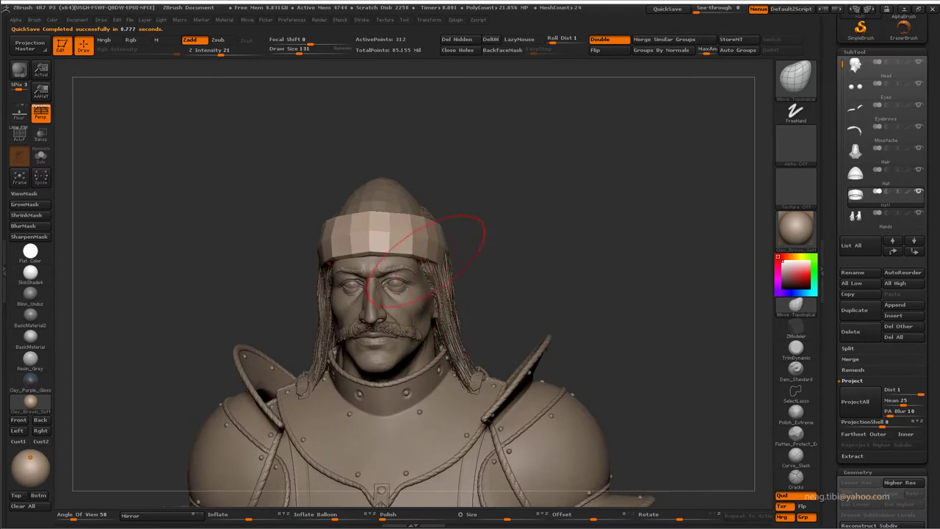
drag(425, 258, 515, 273)
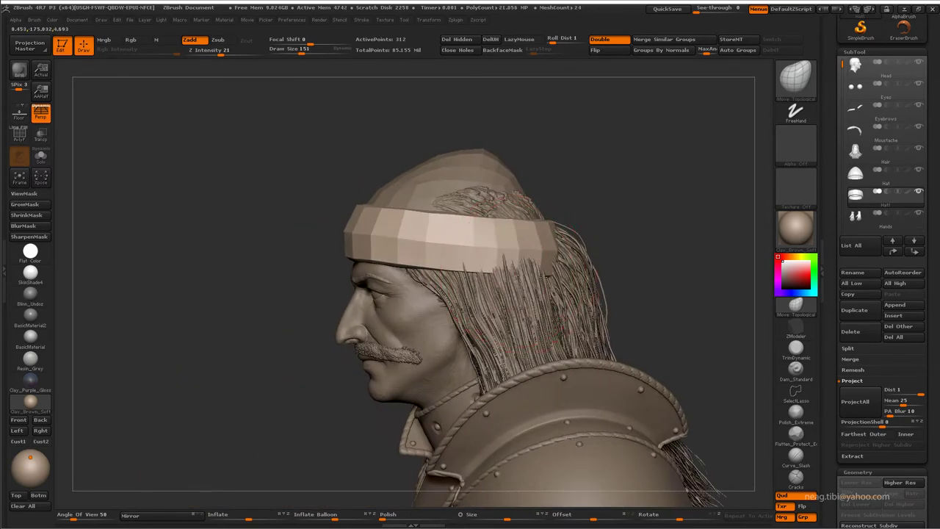
click(857, 472)
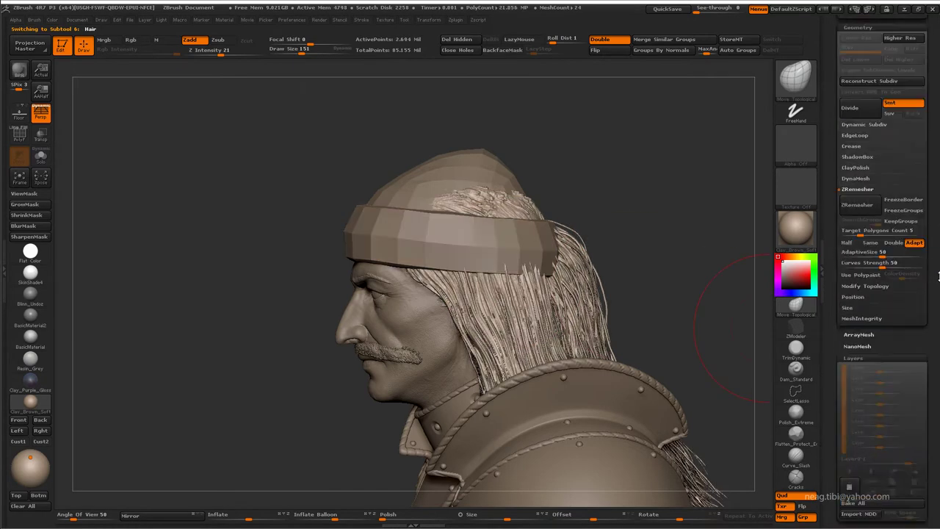
click(853, 388)
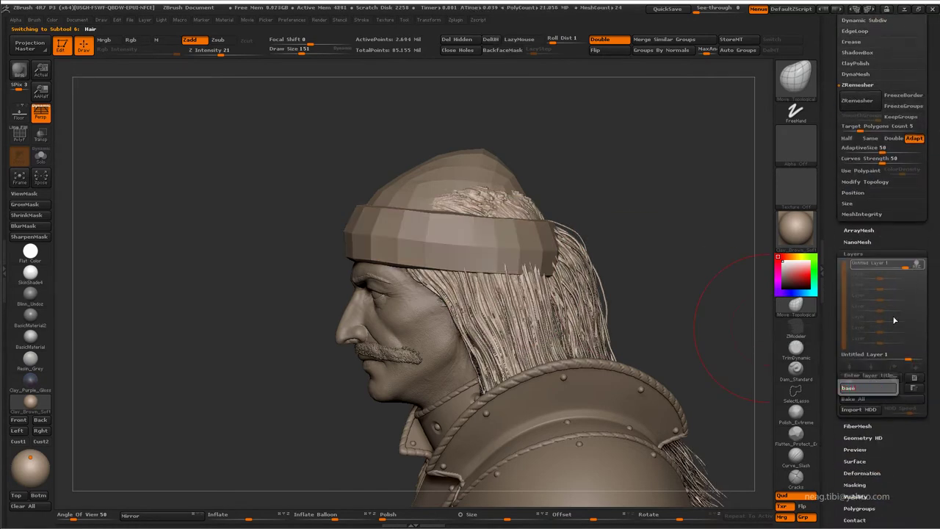
click(872, 377)
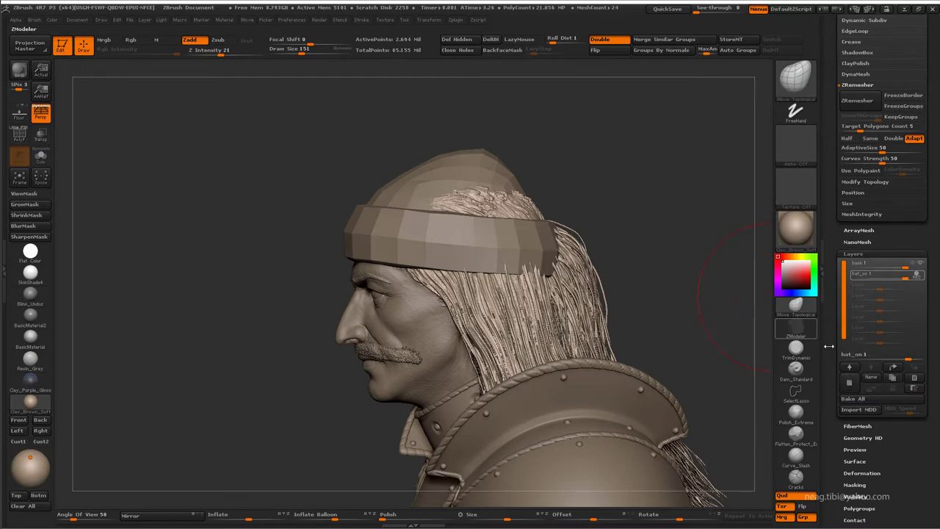
drag(564, 268, 455, 269)
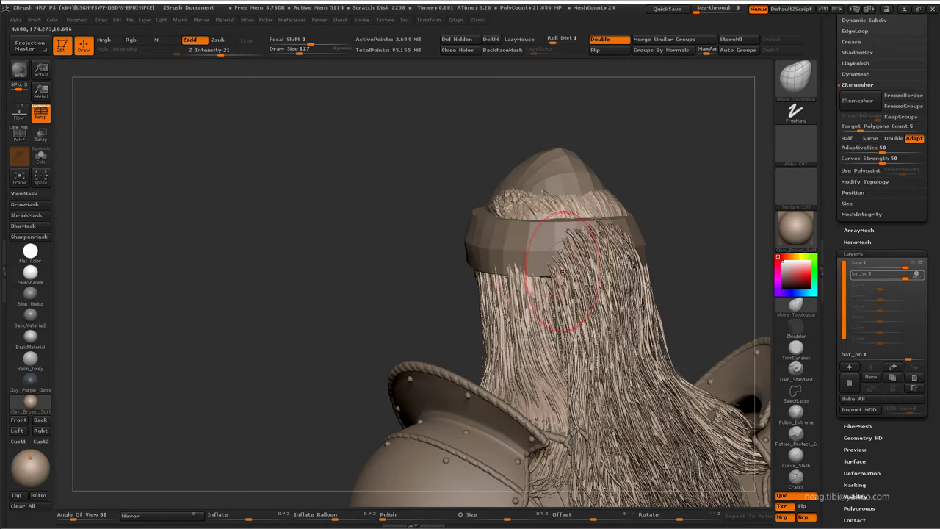
Switch to the Smooth brush with Rgb off and hide the hat subtool
key(shift)
click(131, 39)
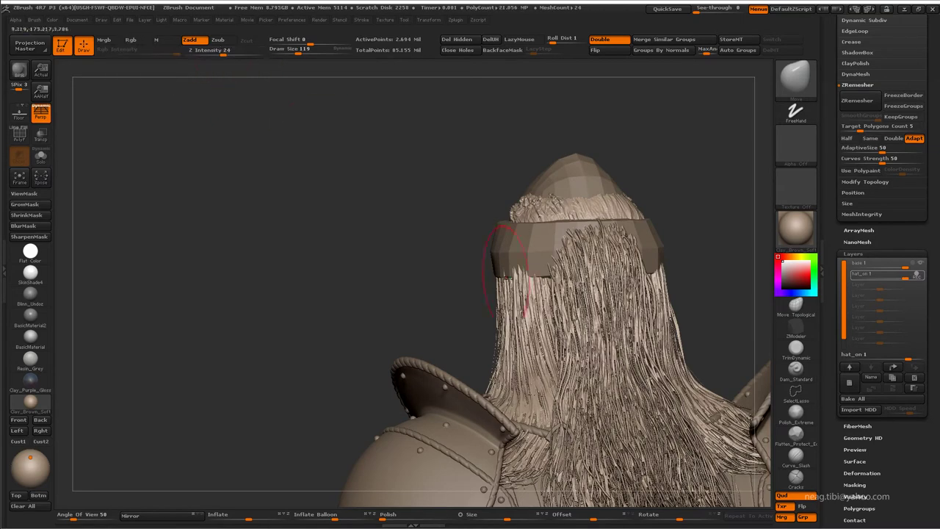
mouse_move(631, 221)
mouse_down()
mouse_move(402, 265)
mouse_move(454, 251)
mouse_move(472, 294)
mouse_up()
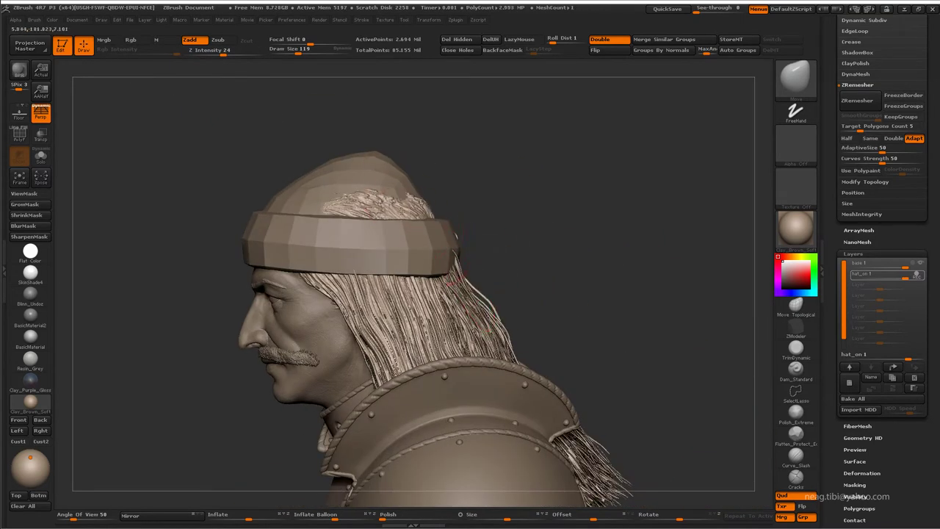
scroll(926, 158, up, 5)
click(918, 228)
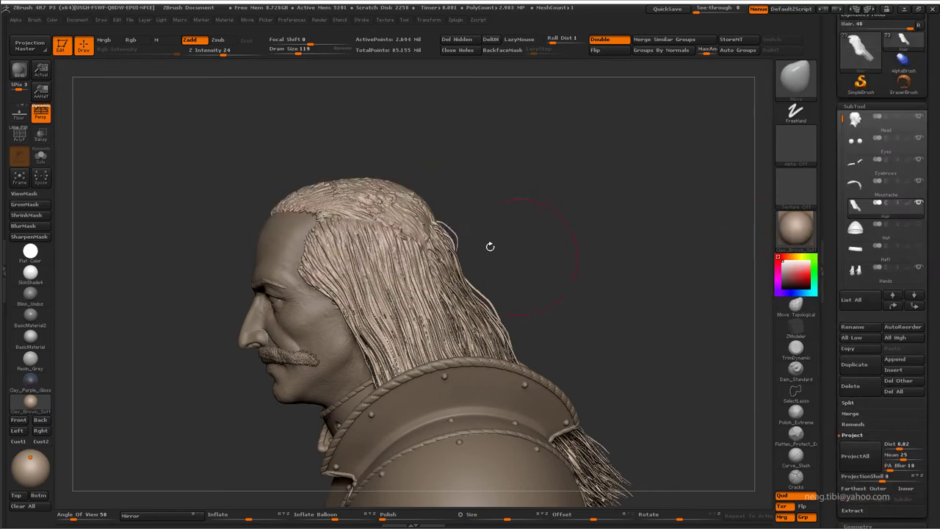
Flatten the hair on the back of the crown while the hat is hidden
drag(441, 273, 483, 213)
mouse_move(474, 162)
mouse_down()
mouse_move(365, 463)
mouse_move(479, 185)
mouse_move(506, 215)
mouse_up()
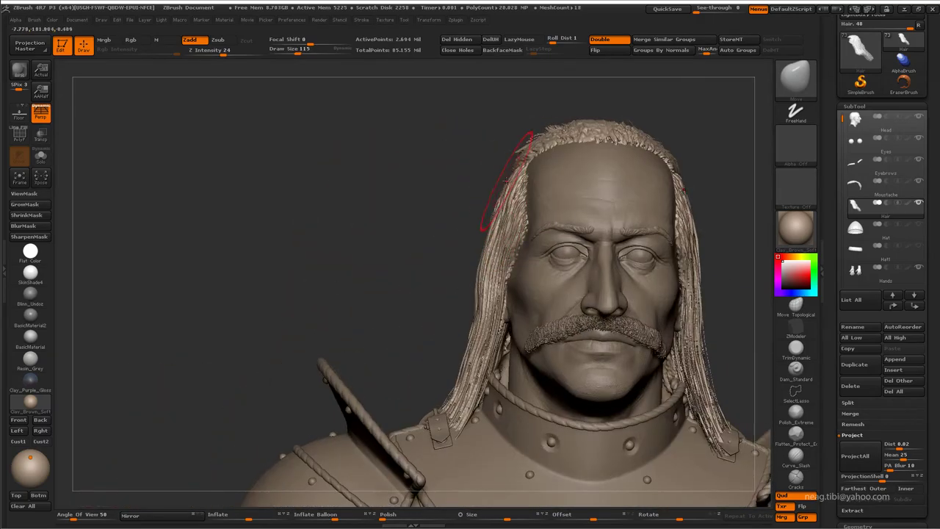
mouse_move(505, 179)
mouse_down()
mouse_move(388, 179)
mouse_move(410, 174)
mouse_move(401, 286)
mouse_move(451, 290)
mouse_up()
click(918, 225)
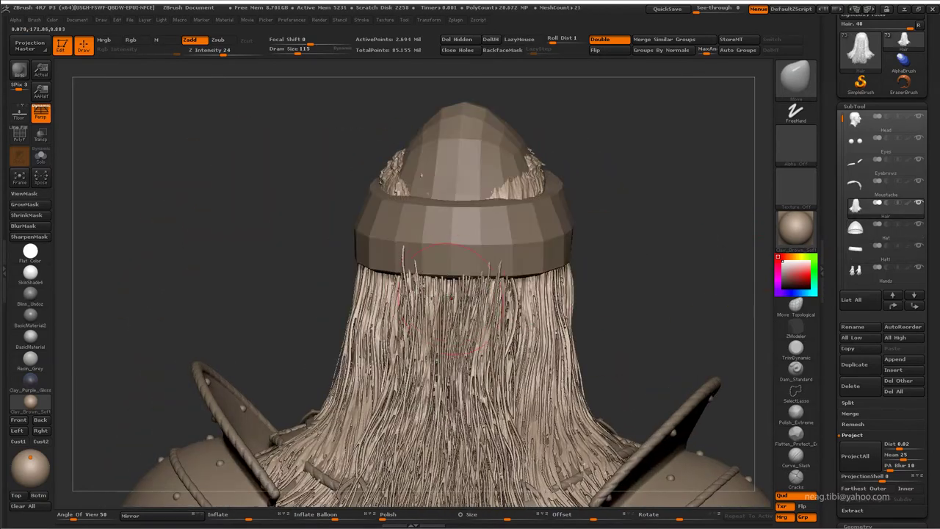
mouse_move(529, 279)
mouse_down()
mouse_move(477, 275)
mouse_move(312, 213)
mouse_up()
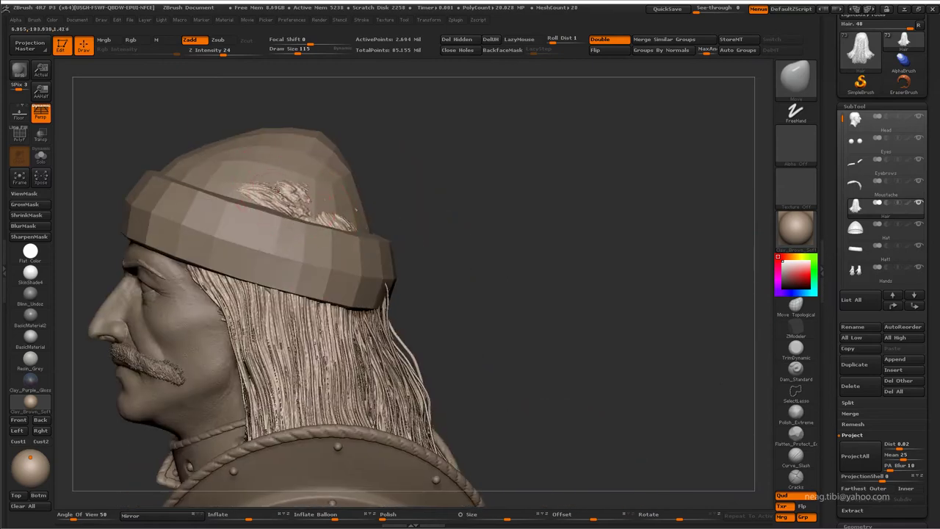
click(918, 224)
mouse_move(722, 216)
alt+mouse_down()
mouse_move(268, 218)
mouse_move(390, 258)
alt+mouse_up()
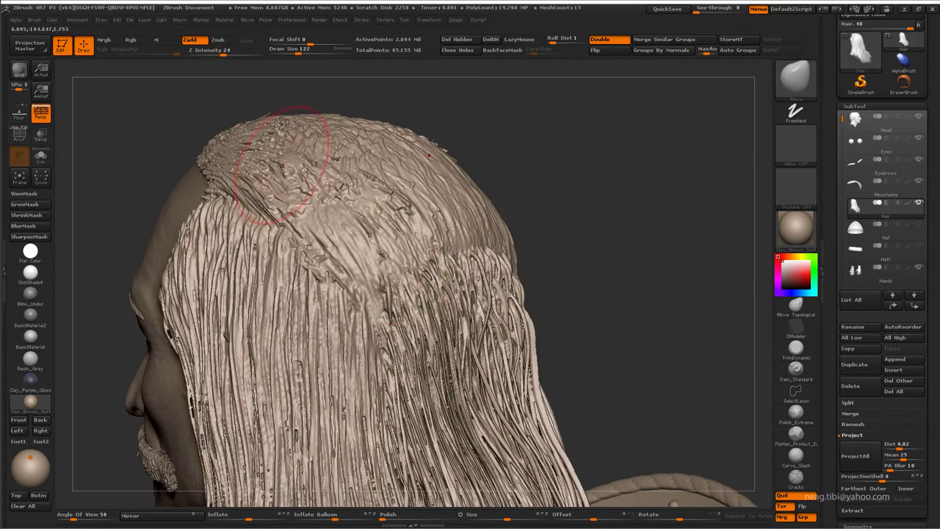
mouse_move(281, 166)
mouse_down()
mouse_move(316, 147)
mouse_move(336, 151)
mouse_move(388, 198)
mouse_move(342, 261)
mouse_move(304, 147)
mouse_up()
mouse_move(220, 117)
mouse_down()
mouse_move(299, 184)
mouse_move(548, 203)
mouse_up()
Show the hat crown and cuff band again and check the hair sits under the cuff
click(920, 249)
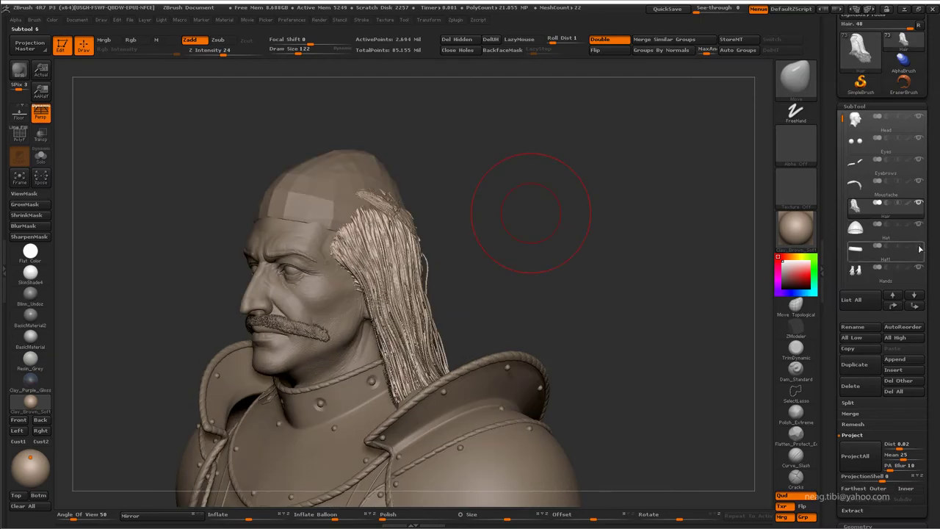
click(919, 224)
mouse_move(624, 184)
mouse_down()
mouse_move(507, 242)
mouse_move(356, 287)
mouse_up()
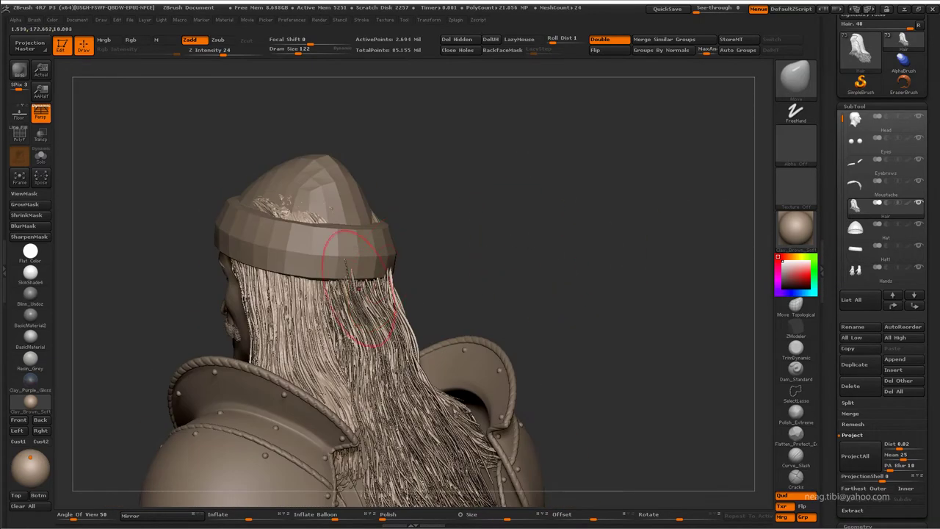
ctrl+right_drag(360, 286, 344, 259)
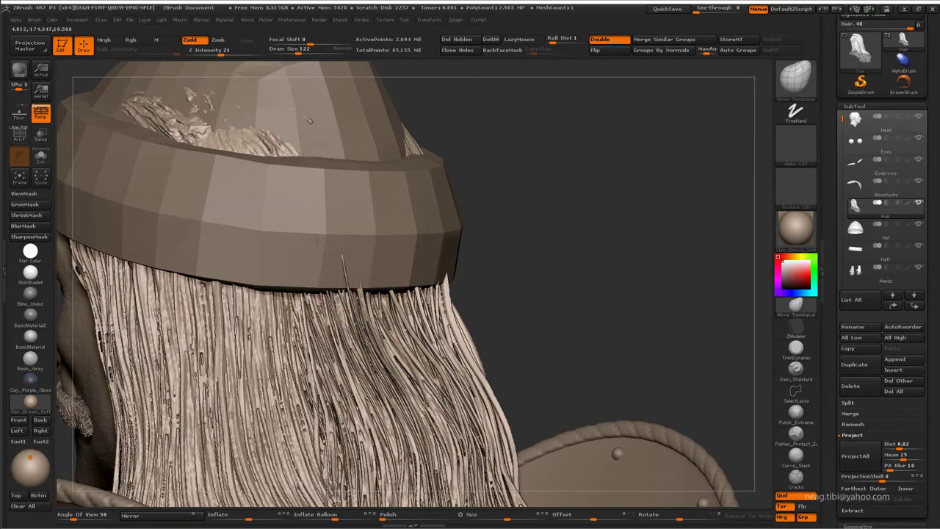
ctrl+right_drag(346, 287, 348, 290)
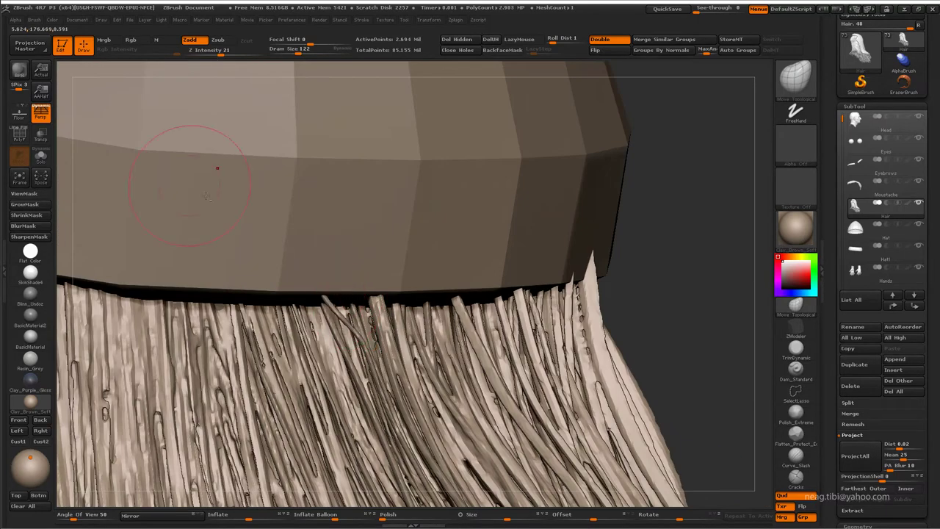
key(f)
drag(345, 218, 398, 213)
Select the Hat1 cuff and inspect the hair under the hat from several angles
click(859, 254)
alt+right_drag(329, 257, 432, 283)
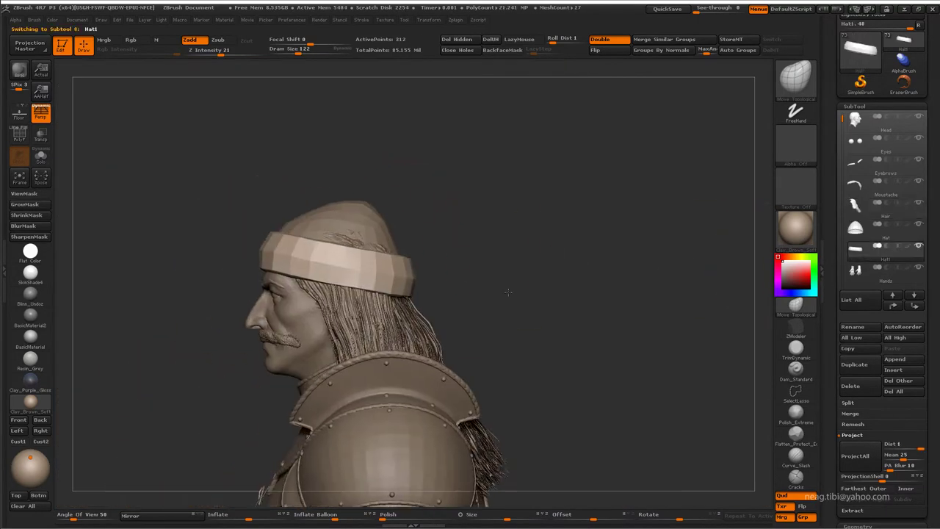
drag(544, 247, 566, 255)
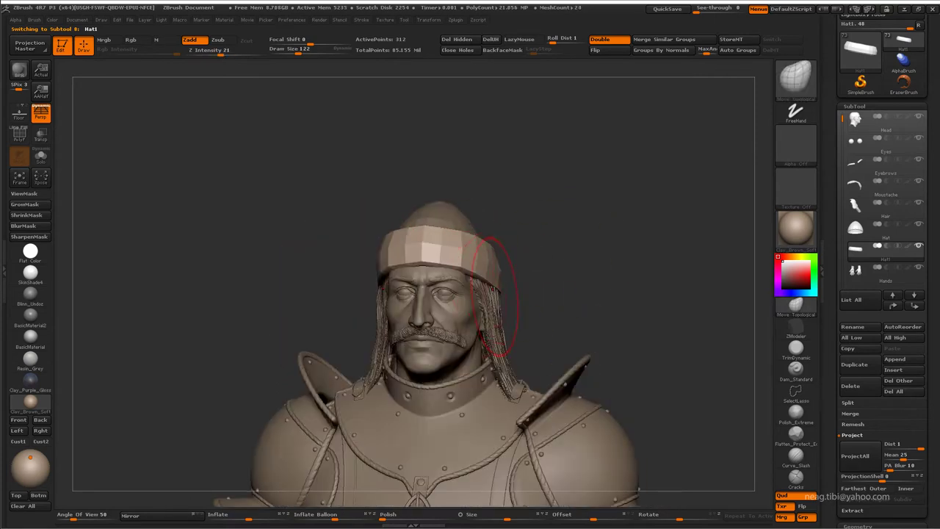
drag(495, 278, 514, 279)
ctrl+right_drag(514, 279, 558, 293)
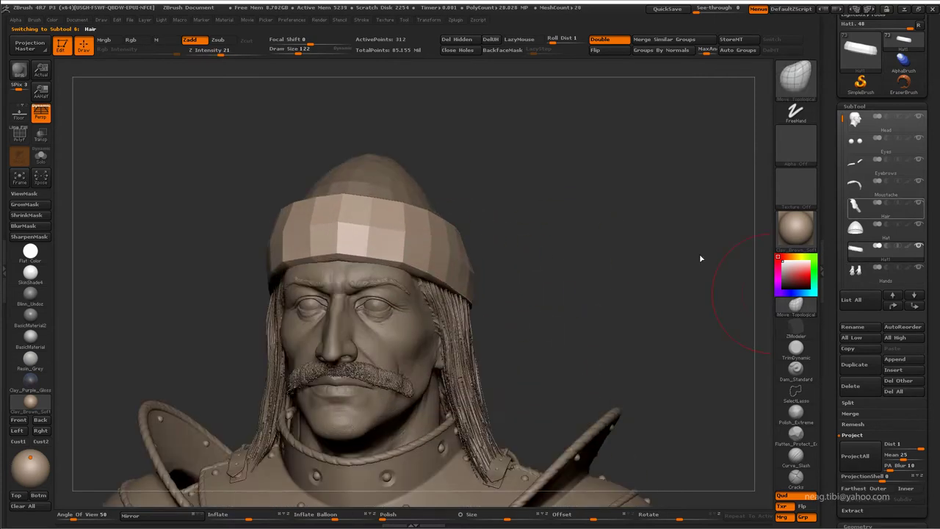
right_drag(453, 301, 463, 324)
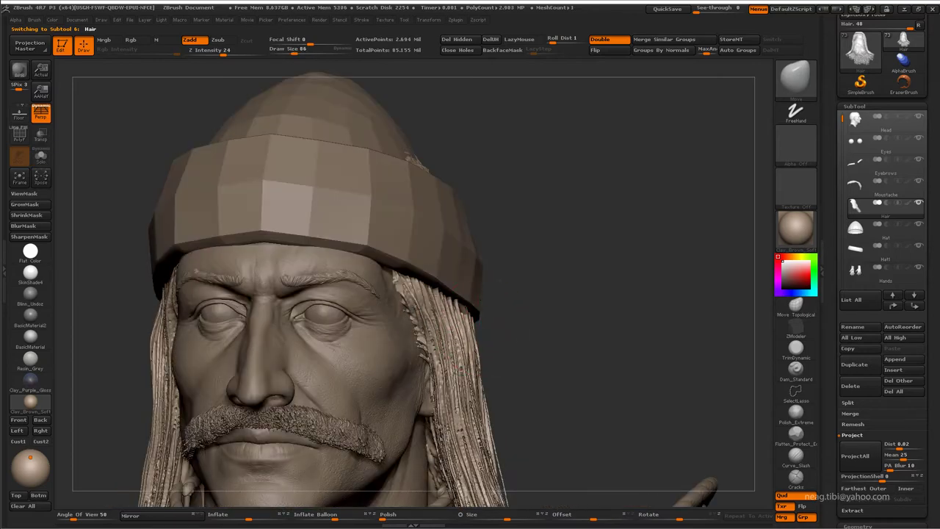
mouse_move(415, 286)
right_down()
mouse_move(434, 268)
mouse_move(413, 242)
right_up()
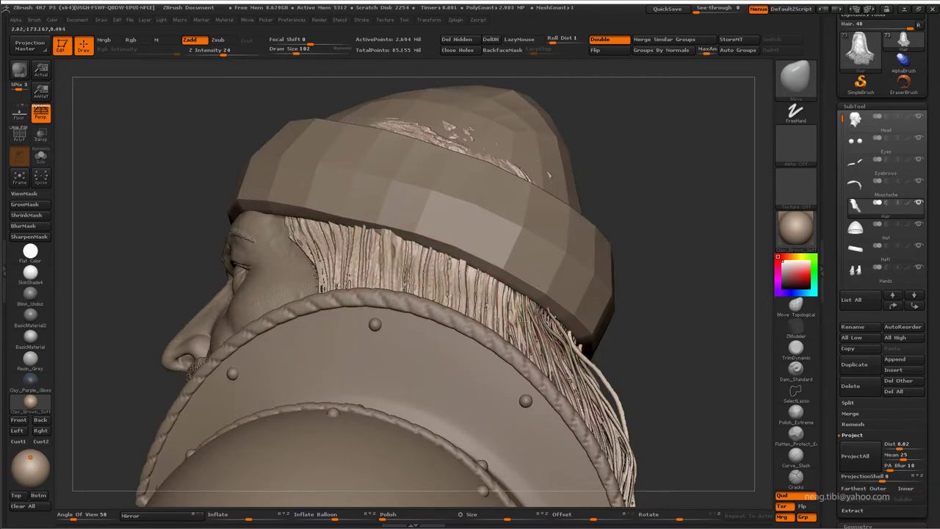
right_drag(455, 345, 415, 360)
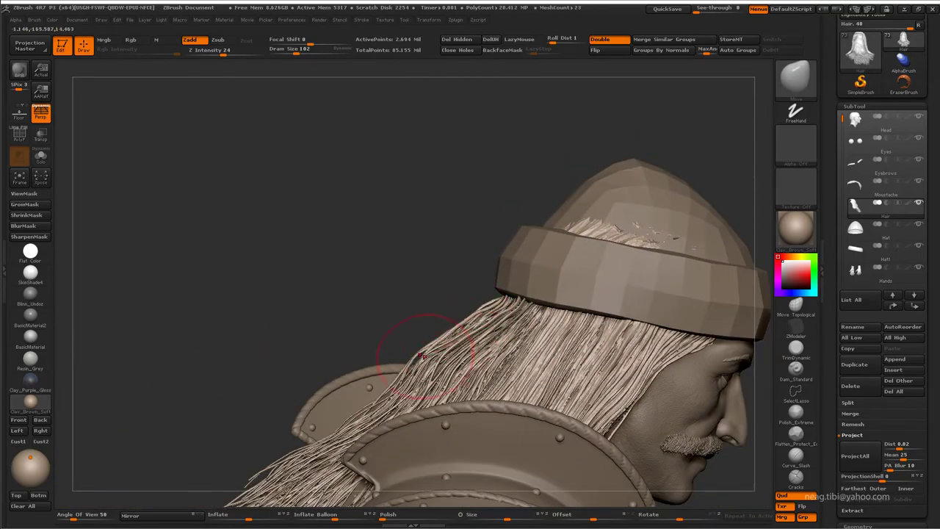
mouse_move(471, 341)
right_down()
mouse_move(425, 342)
mouse_move(389, 322)
mouse_move(354, 324)
mouse_move(558, 292)
mouse_move(410, 295)
right_up()
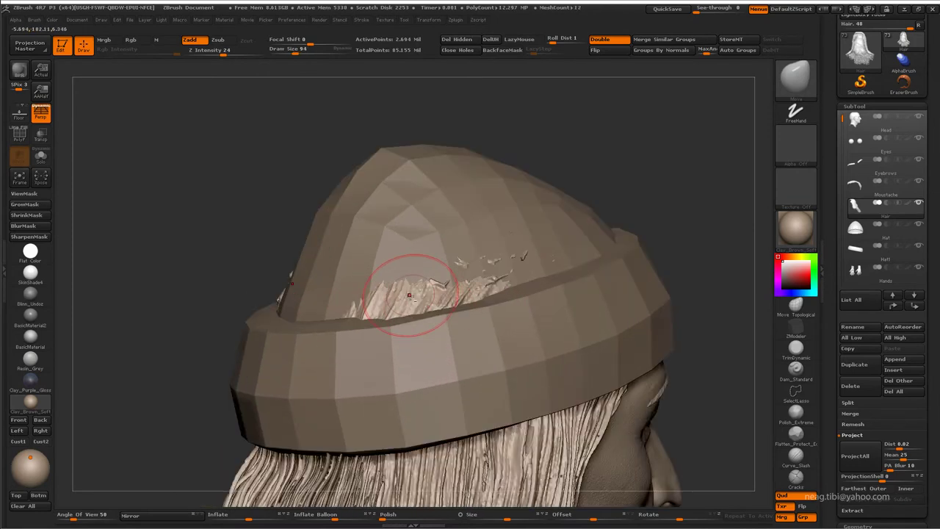
Toggle between the Hat1 cuff and hat crown, shrink the brush to 122, and solo the cuff ring
alt+click(482, 339)
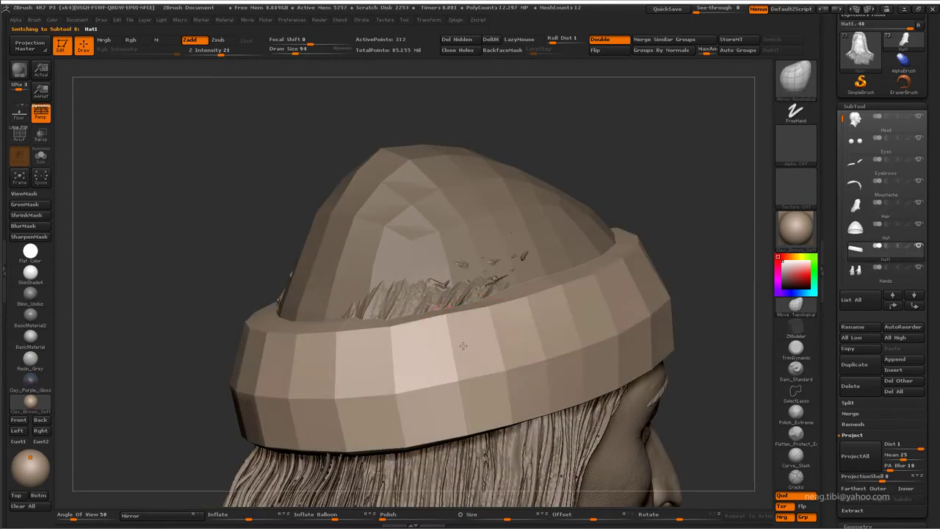
mouse_move(463, 345)
alt+right_down()
mouse_move(430, 360)
mouse_move(497, 346)
mouse_move(475, 309)
mouse_move(544, 212)
mouse_move(541, 308)
mouse_move(446, 230)
alt+right_up()
alt+click(485, 291)
alt+click(541, 308)
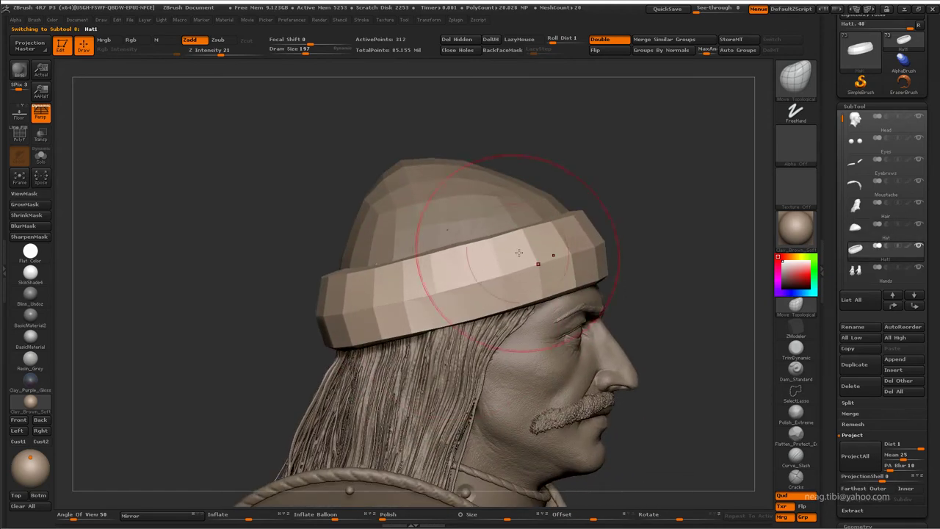
right_click(519, 253)
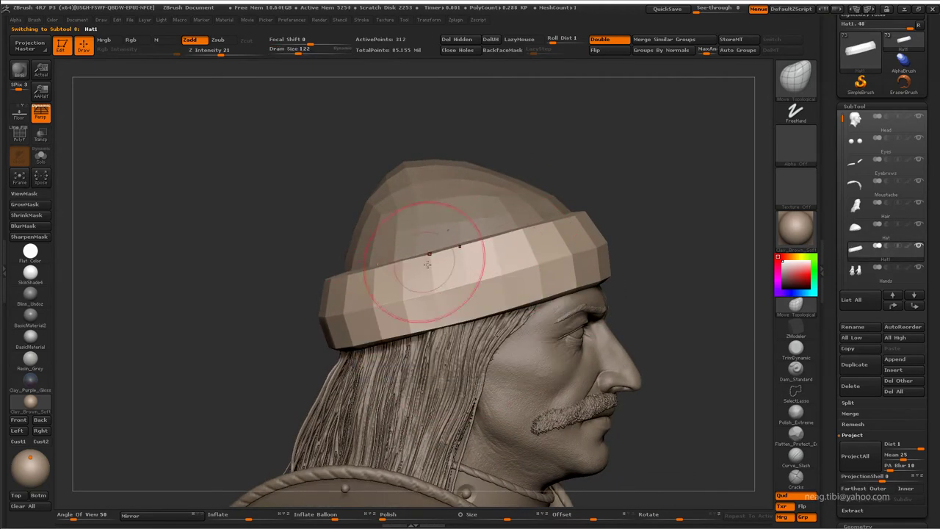
mouse_move(428, 263)
ctrl+right_down()
mouse_move(493, 231)
mouse_move(346, 220)
ctrl+right_up()
key(shift+ctrl+s)
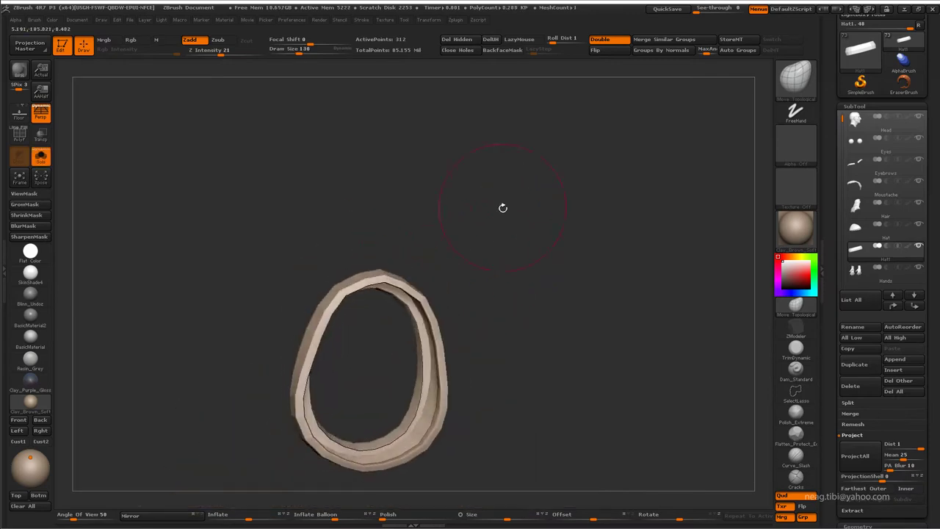
Turn Solo off and inspect the cuffed hat from below, above, the side and the front
key(shift+ctrl+s)
mouse_move(502, 208)
ctrl+right_down()
mouse_move(413, 297)
mouse_move(331, 302)
mouse_move(643, 224)
ctrl+right_up()
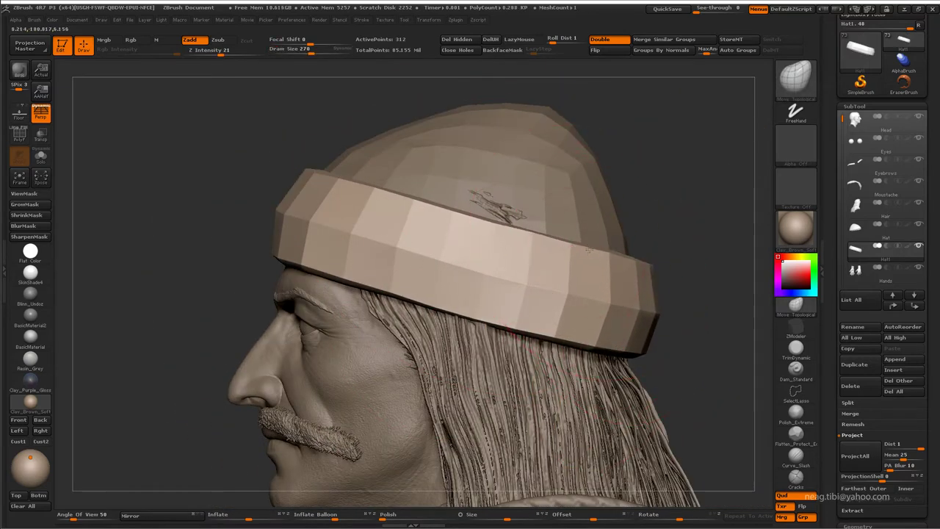
mouse_move(336, 179)
right_down()
mouse_move(324, 218)
mouse_move(340, 290)
mouse_move(354, 260)
right_up()
mouse_move(383, 299)
right_down()
mouse_move(375, 234)
mouse_move(389, 235)
right_up()
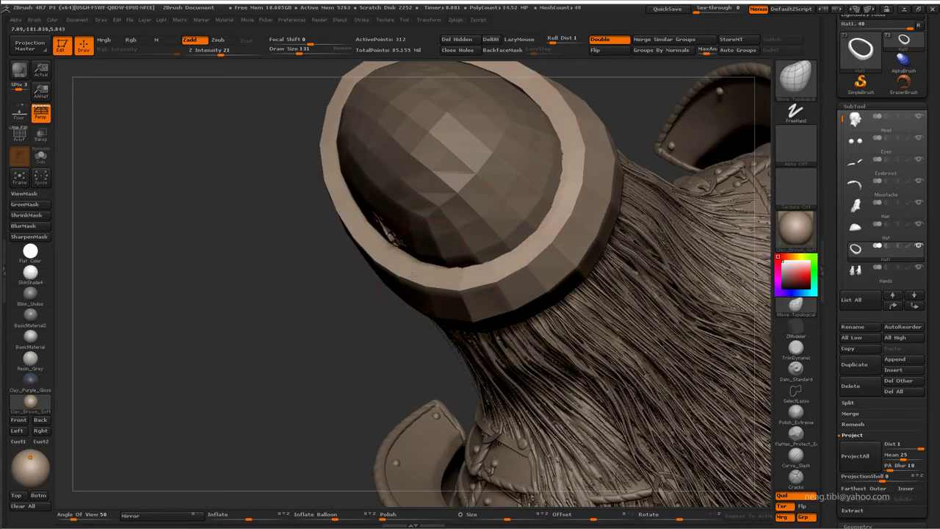
mouse_move(434, 266)
right_down()
mouse_move(493, 230)
mouse_move(462, 272)
mouse_move(508, 180)
mouse_move(446, 263)
right_up()
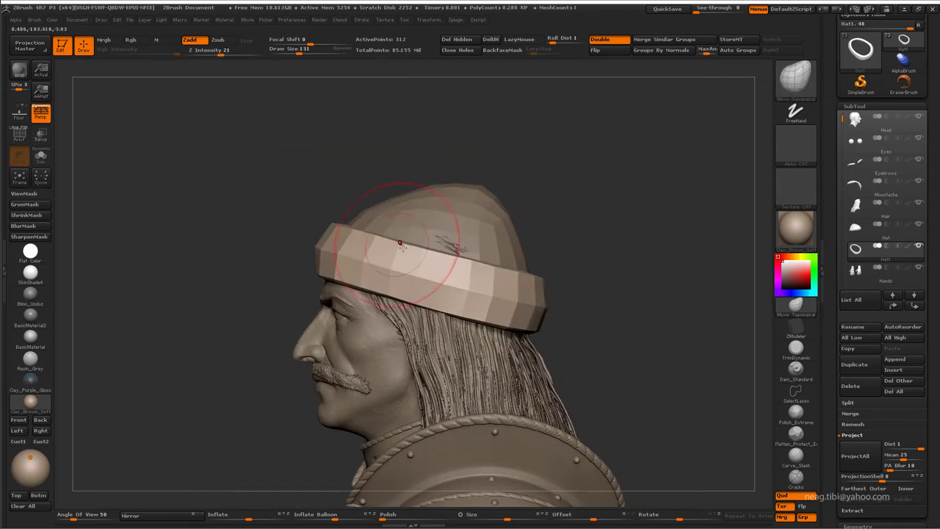
mouse_move(416, 293)
mouse_down()
mouse_move(470, 346)
mouse_move(441, 279)
mouse_move(512, 207)
mouse_move(383, 307)
mouse_up()
mouse_move(406, 278)
mouse_down()
mouse_move(401, 297)
mouse_move(512, 260)
mouse_up()
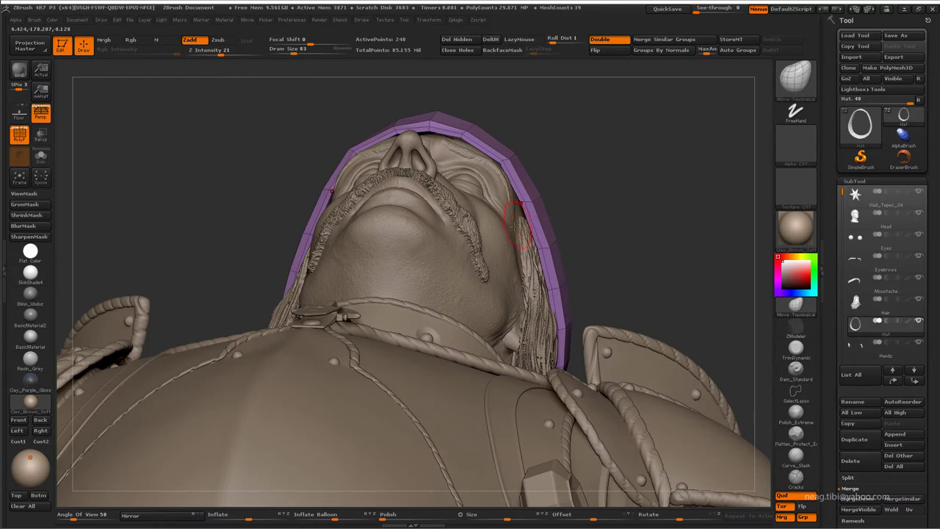
key(shift+s)
Slide a complete edge loop along the hat's cuff band with ZModeler
mouse_move(525, 279)
alt+right_down()
mouse_move(523, 244)
mouse_move(547, 317)
alt+right_up()
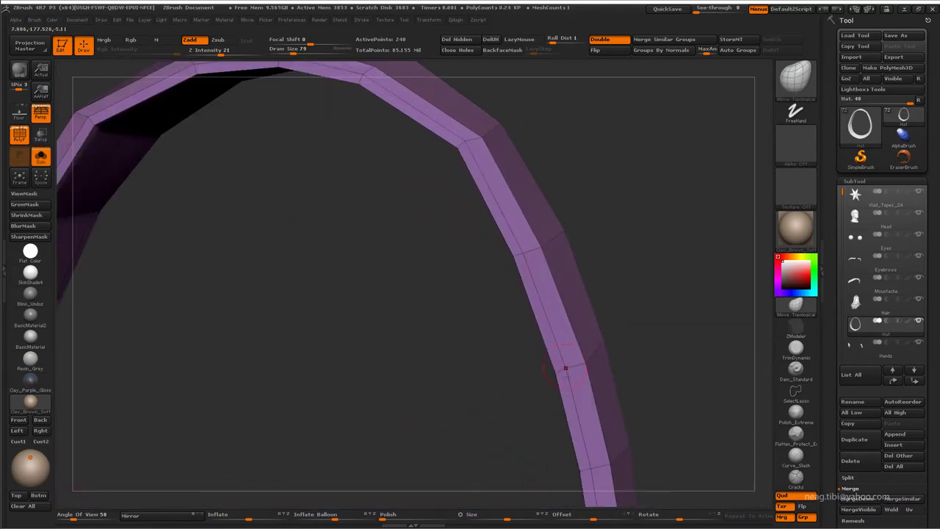
mouse_move(478, 249)
alt+right_down()
mouse_move(491, 210)
mouse_move(409, 169)
alt+right_up()
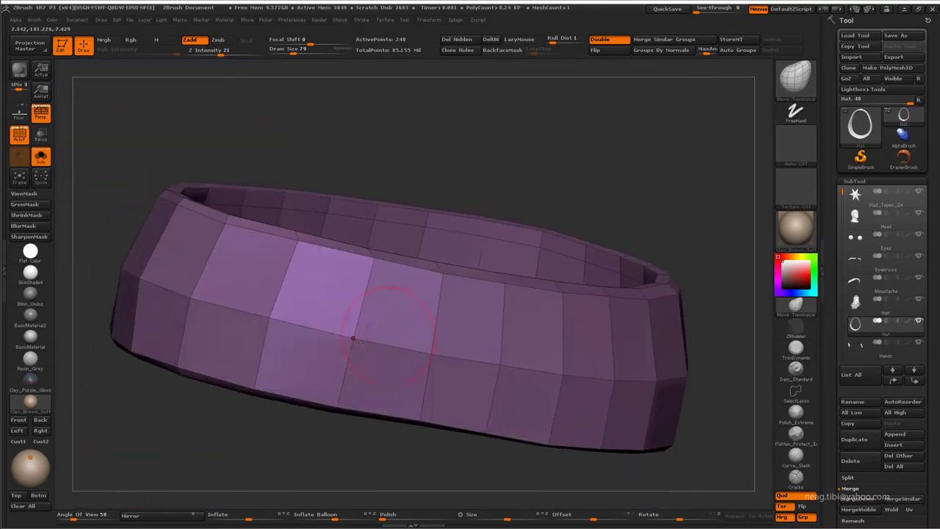
mouse_move(424, 189)
right_down()
mouse_move(294, 336)
mouse_move(302, 323)
right_up()
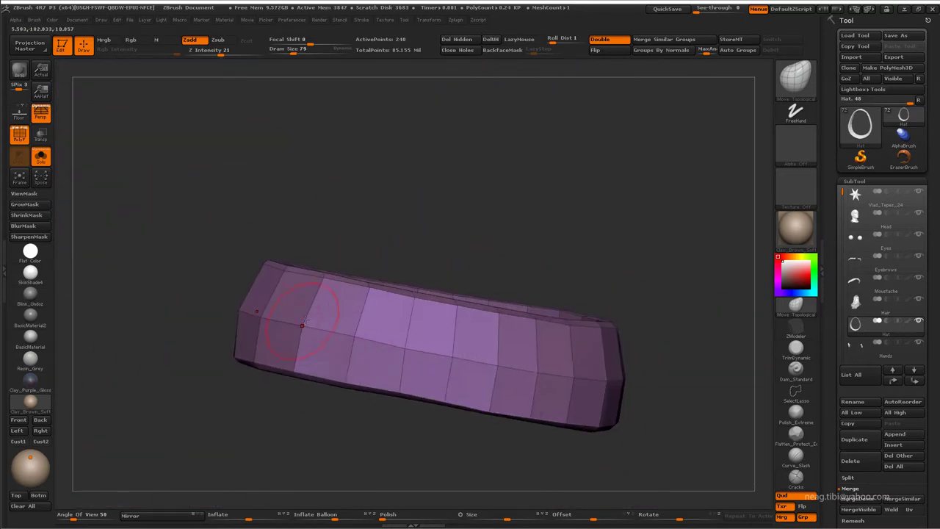
alt+right_drag(498, 363, 432, 294)
key(b)
key(z)
key(m)
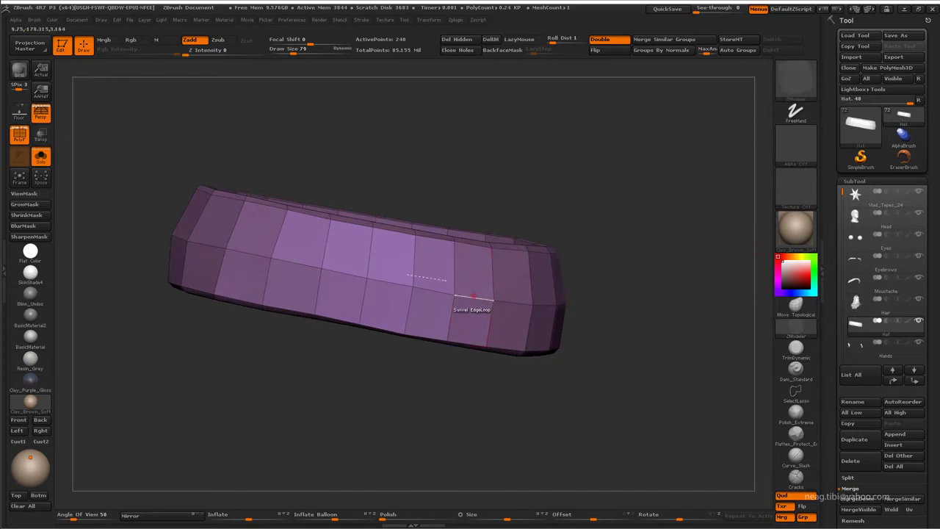
key(space)
click(541, 263)
Unhide the crown polygroup and inspect the band and the hat's opening
right_drag(563, 238, 415, 90)
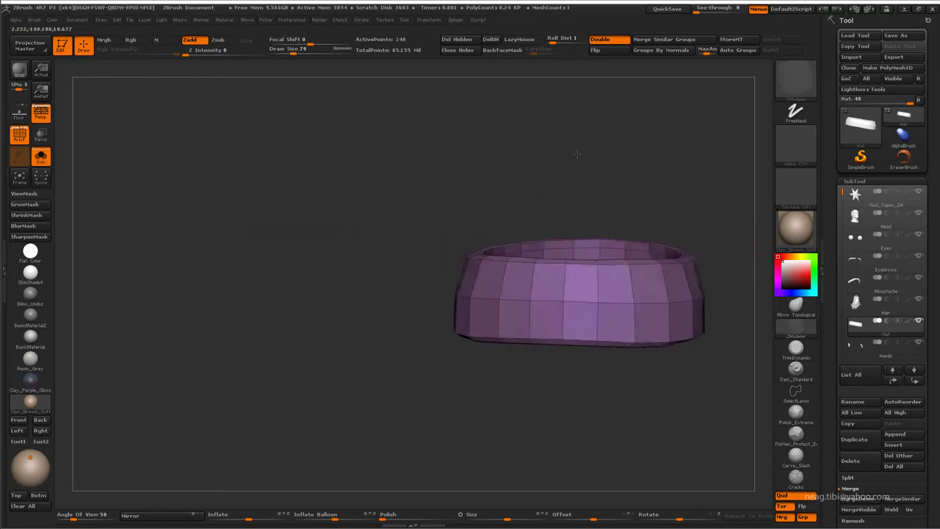
ctrl+shift+click(369, 109)
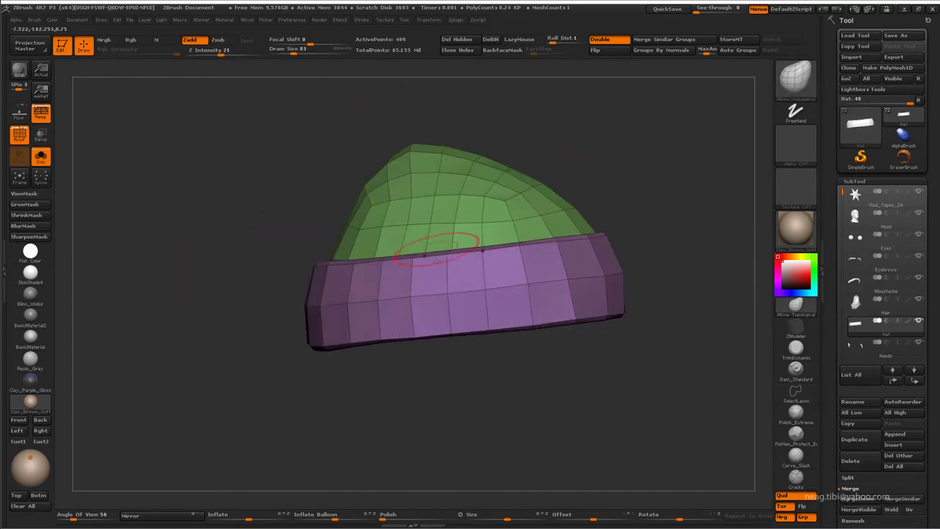
alt+right_drag(399, 269, 388, 290)
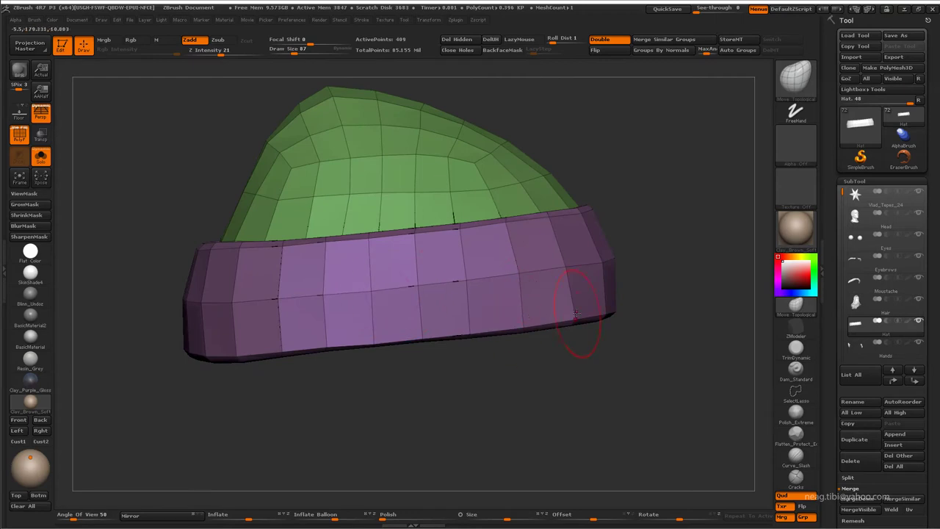
mouse_move(580, 220)
right_down()
mouse_move(268, 411)
mouse_move(301, 349)
right_up()
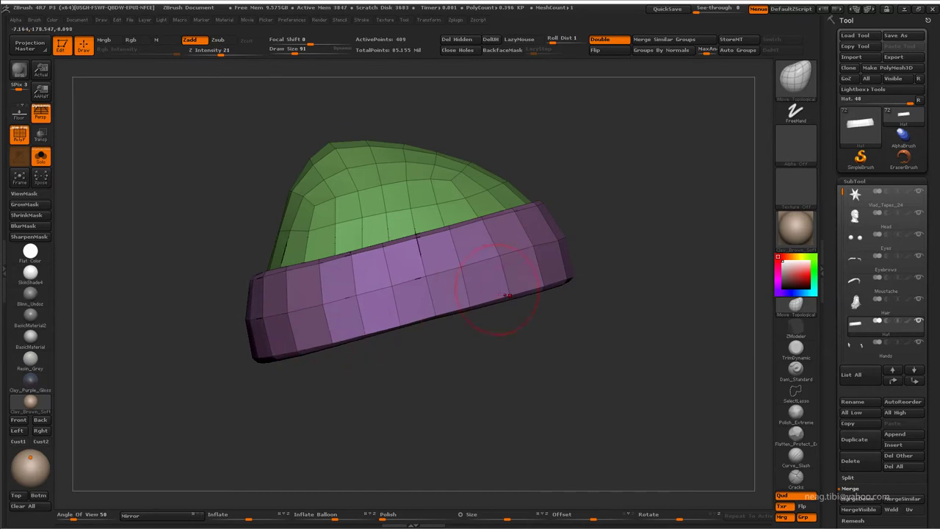
mouse_move(507, 295)
right_down()
mouse_move(436, 195)
mouse_move(455, 296)
mouse_move(462, 179)
mouse_move(399, 231)
mouse_move(441, 336)
mouse_move(478, 252)
mouse_move(516, 317)
mouse_move(481, 250)
right_up()
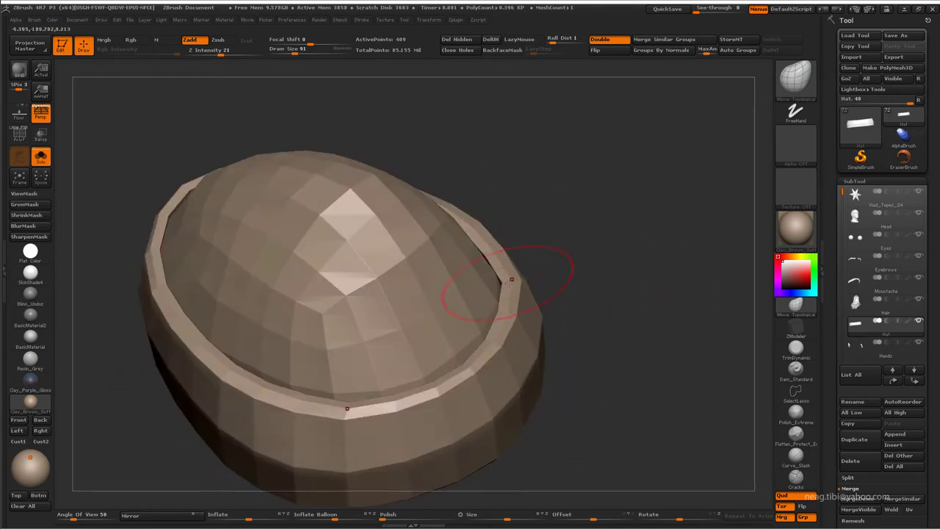
mouse_move(395, 318)
alt+right_down()
mouse_move(441, 279)
mouse_move(525, 163)
mouse_move(541, 212)
alt+right_up()
Turn Solo off and check the smoothed hat over the hair from above, the side and below
key(shift+alt+s)
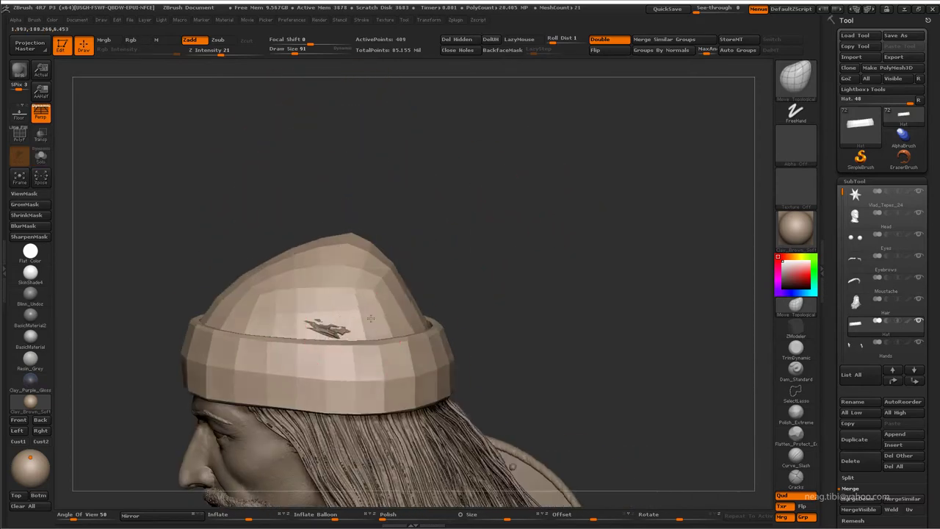
mouse_move(336, 320)
right_down()
mouse_move(337, 312)
mouse_move(367, 336)
mouse_move(415, 280)
mouse_move(558, 272)
mouse_move(536, 308)
right_up()
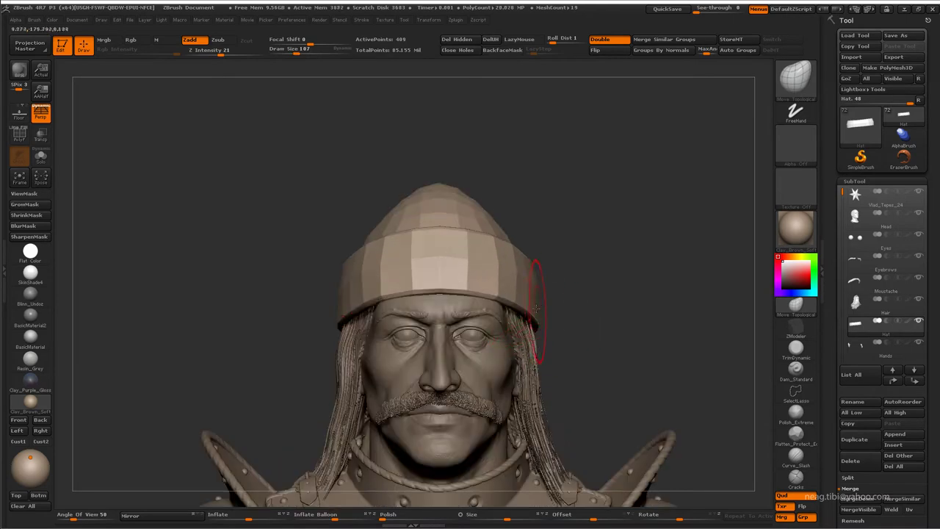
alt+right_drag(589, 252, 437, 205)
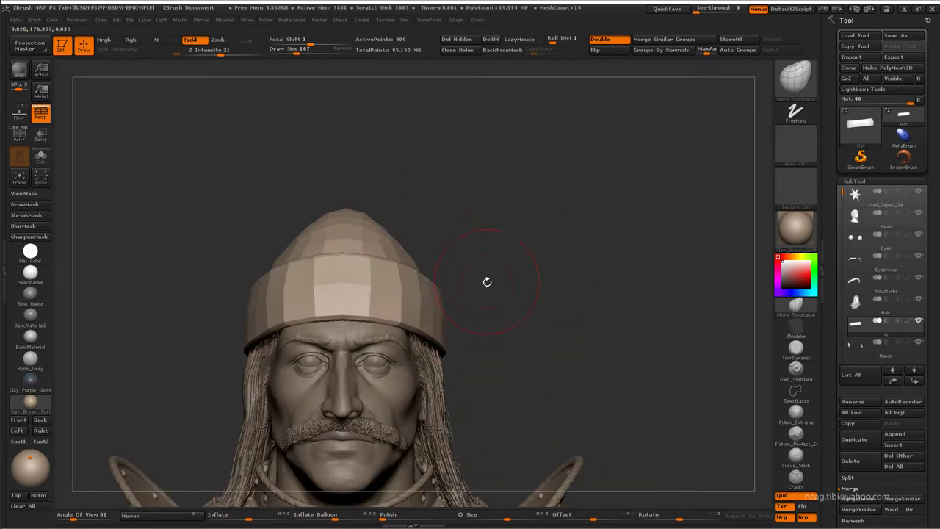
mouse_move(478, 284)
right_down()
mouse_move(465, 311)
mouse_move(399, 293)
mouse_move(419, 322)
mouse_move(426, 316)
right_up()
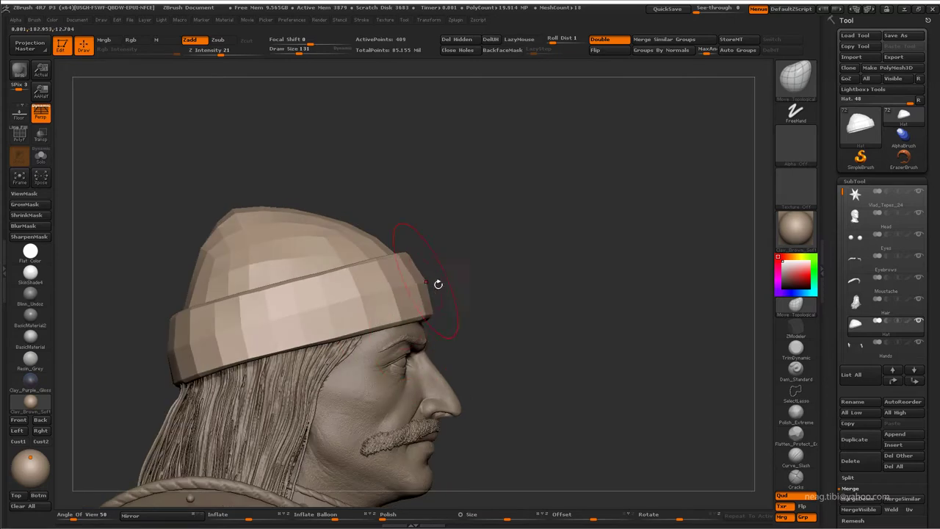
right_drag(438, 283, 438, 306)
mouse_move(393, 279)
right_down()
mouse_move(399, 242)
mouse_move(429, 369)
mouse_move(434, 308)
mouse_move(431, 325)
mouse_move(461, 333)
mouse_move(497, 245)
right_up()
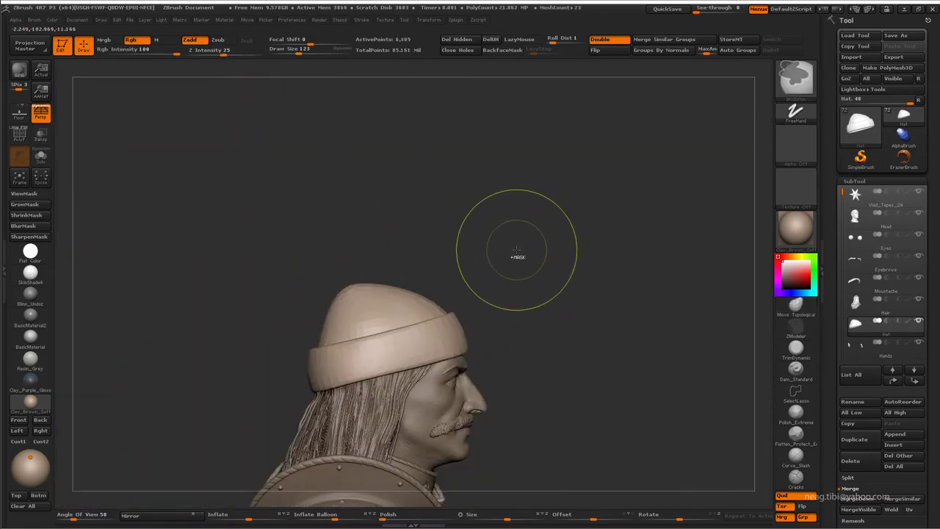
right_drag(506, 262, 441, 283)
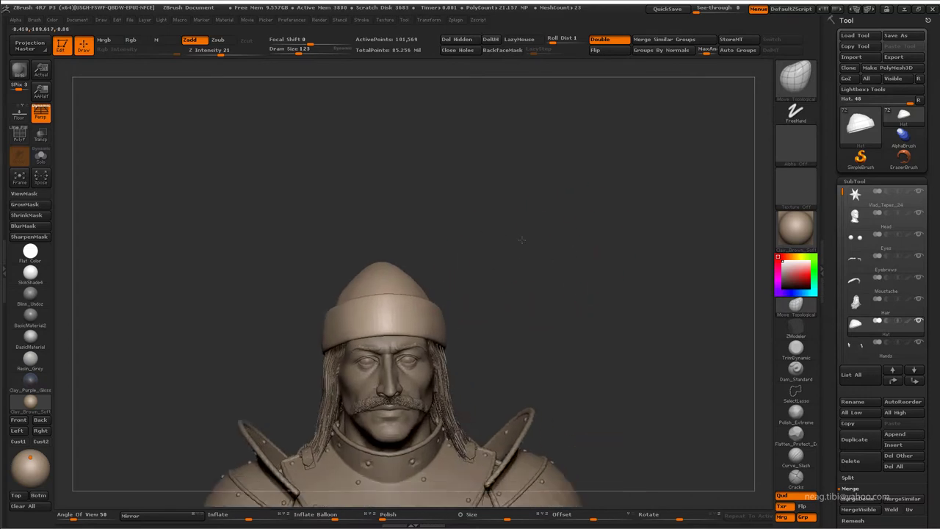
Solo the hat at SDiv 1 and pull its crown upward into a taller peak with Move
click(41, 156)
mouse_move(514, 220)
right_down()
mouse_move(620, 151)
mouse_move(571, 148)
right_up()
key(shift+d)
key(shift+d)
key(shift+d)
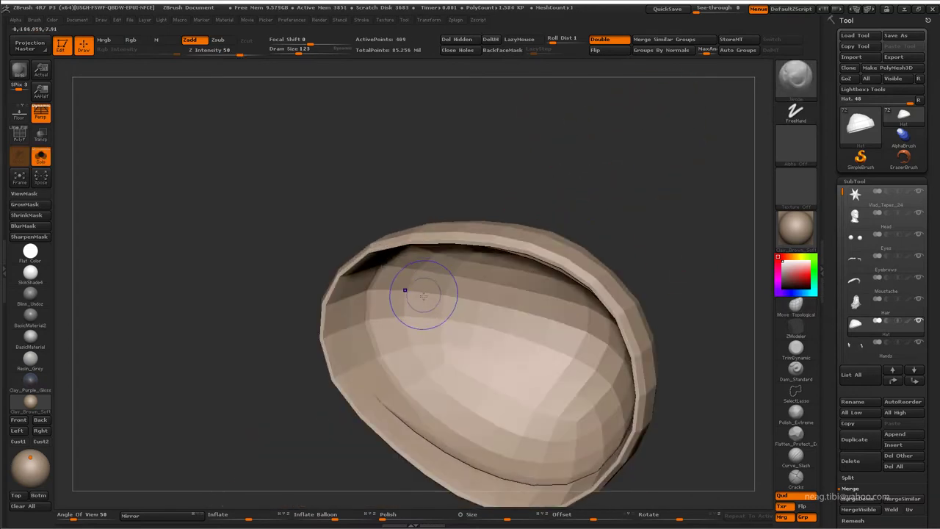
key(ctrl+h)
key(space)
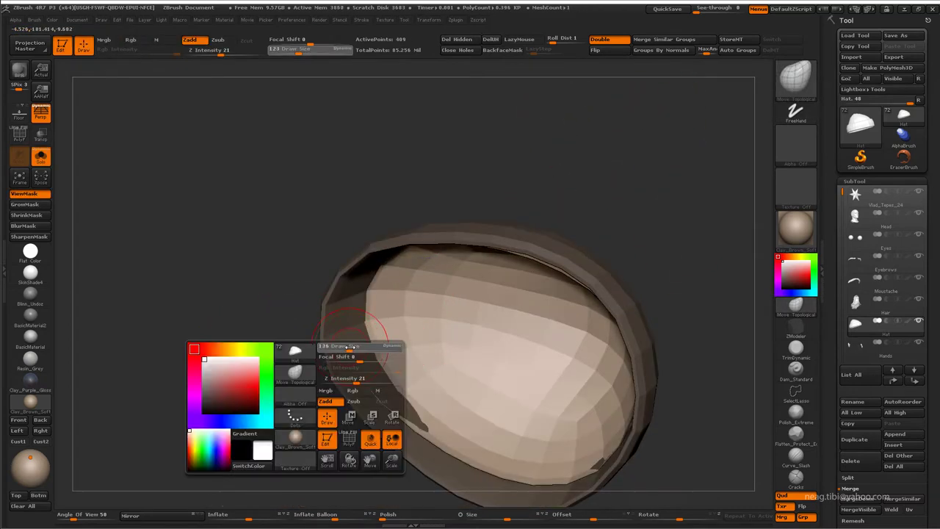
mouse_move(356, 331)
right_down()
mouse_move(359, 300)
mouse_move(405, 250)
right_up()
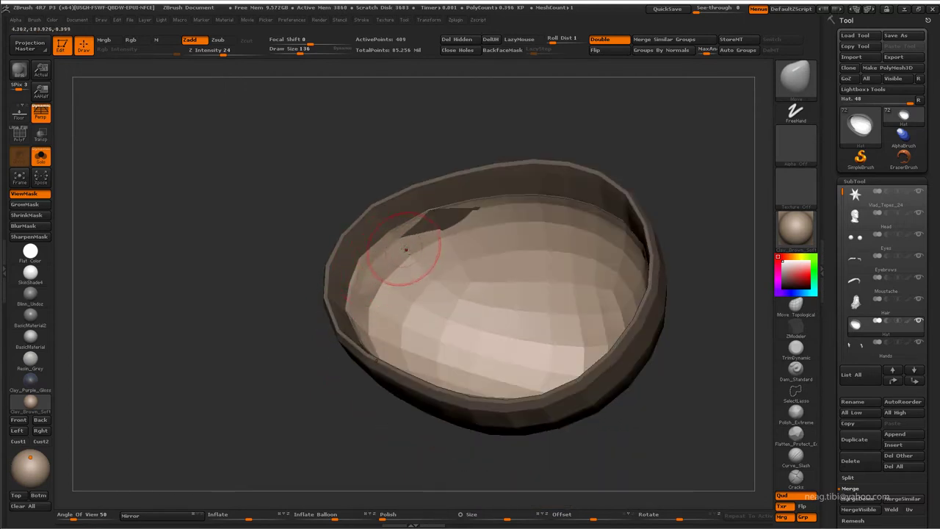
mouse_move(465, 219)
right_down()
mouse_move(409, 388)
mouse_move(336, 352)
mouse_move(418, 217)
mouse_move(504, 168)
mouse_move(496, 416)
mouse_move(316, 213)
mouse_move(367, 316)
mouse_move(355, 334)
right_up()
right_drag(329, 267, 314, 266)
mouse_move(321, 213)
right_down()
mouse_move(324, 221)
mouse_move(338, 166)
mouse_move(286, 129)
mouse_move(341, 205)
right_up()
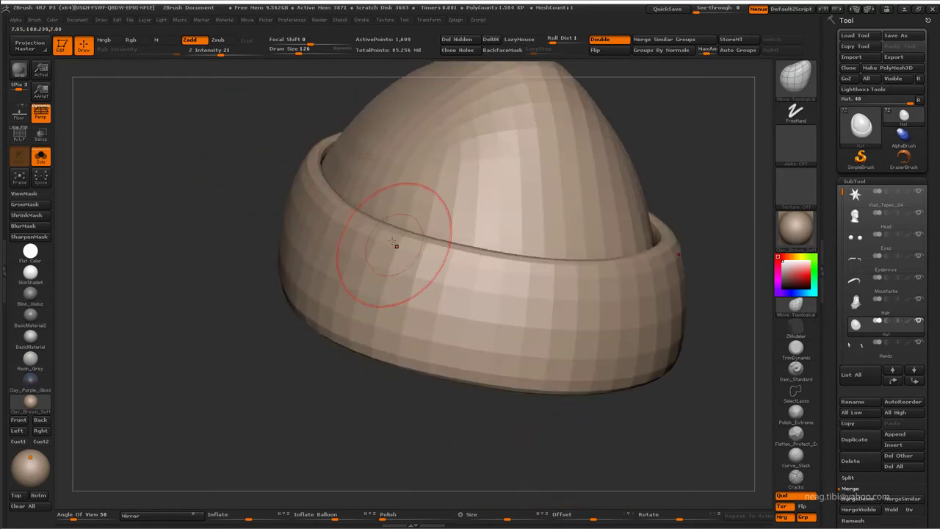
mouse_move(396, 245)
right_down()
mouse_move(550, 252)
mouse_move(446, 282)
right_up()
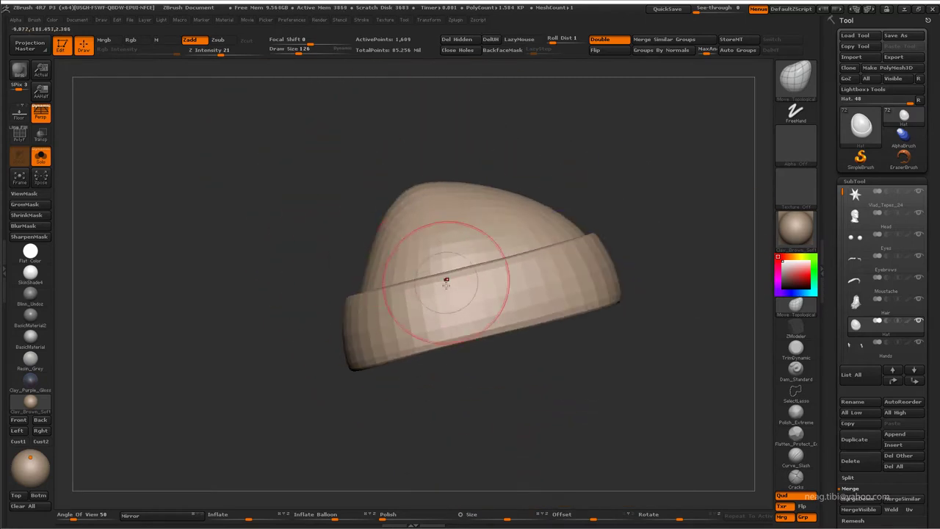
mouse_move(431, 341)
right_down()
mouse_move(426, 300)
mouse_move(367, 300)
mouse_move(523, 216)
mouse_move(547, 215)
mouse_move(382, 283)
mouse_move(466, 232)
mouse_move(515, 250)
mouse_move(491, 241)
right_up()
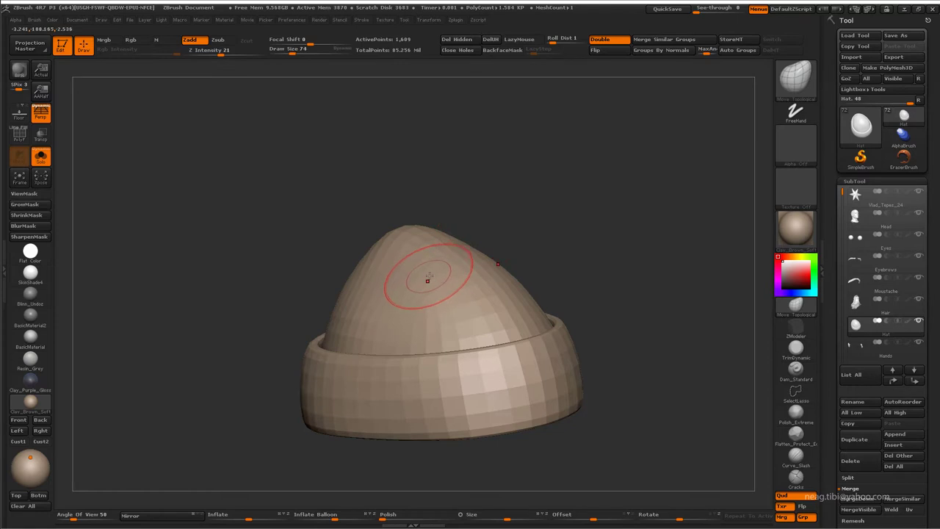
key(ctrl+shift+f)
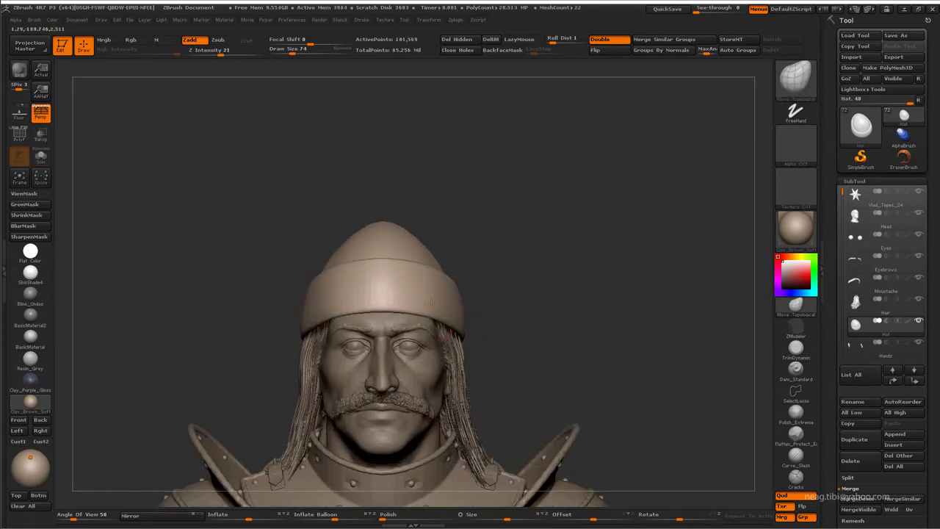
Set brush Z Intensity to 10, enlarge the brush slightly and zoom in on the hat
right_drag(431, 300, 479, 250)
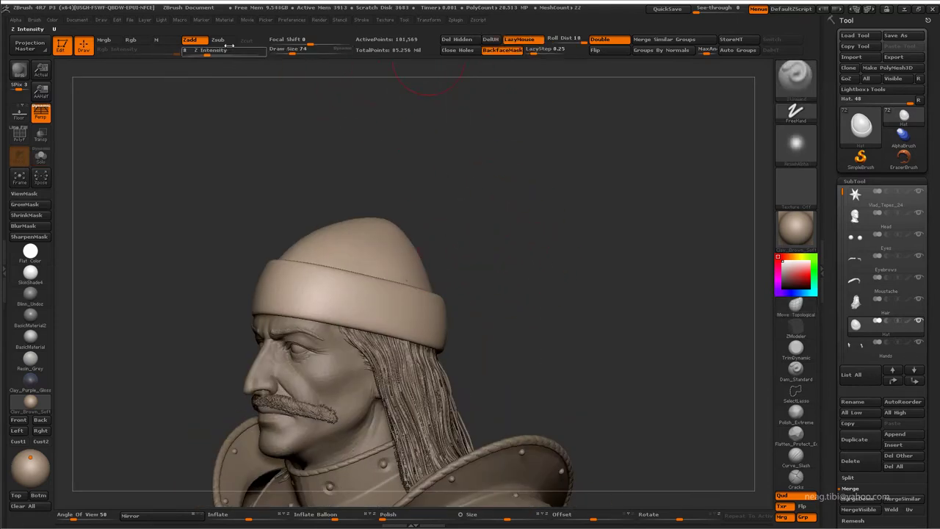
drag(229, 48, 233, 49)
key(])
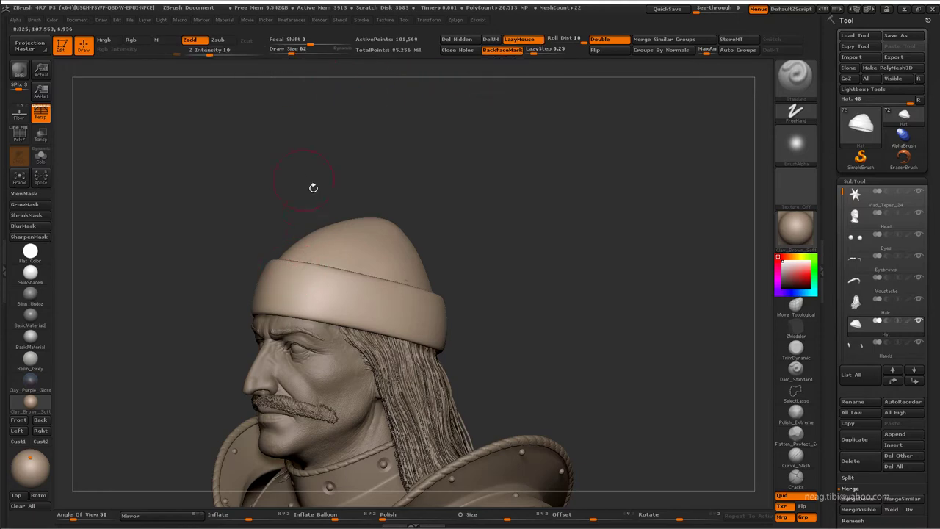
mouse_move(347, 312)
alt+right_down()
mouse_move(377, 263)
mouse_move(386, 294)
mouse_move(346, 278)
alt+right_up()
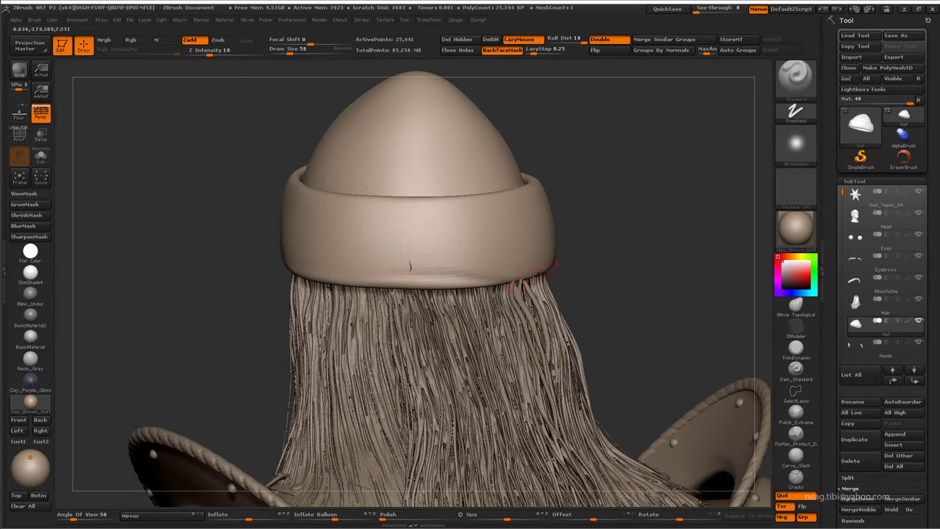
key(shift)
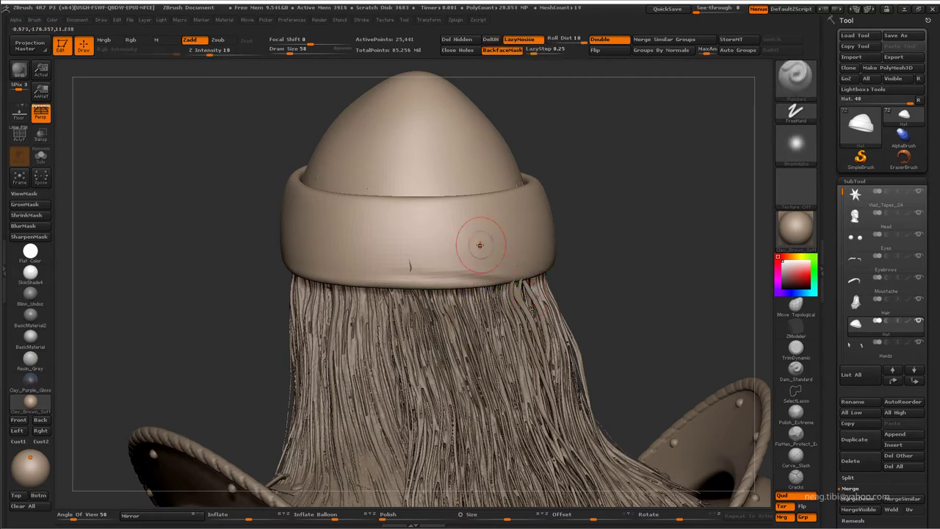
Pick the Smooth brush from the S-filtered library and solo the hat
key(b)
key(s)
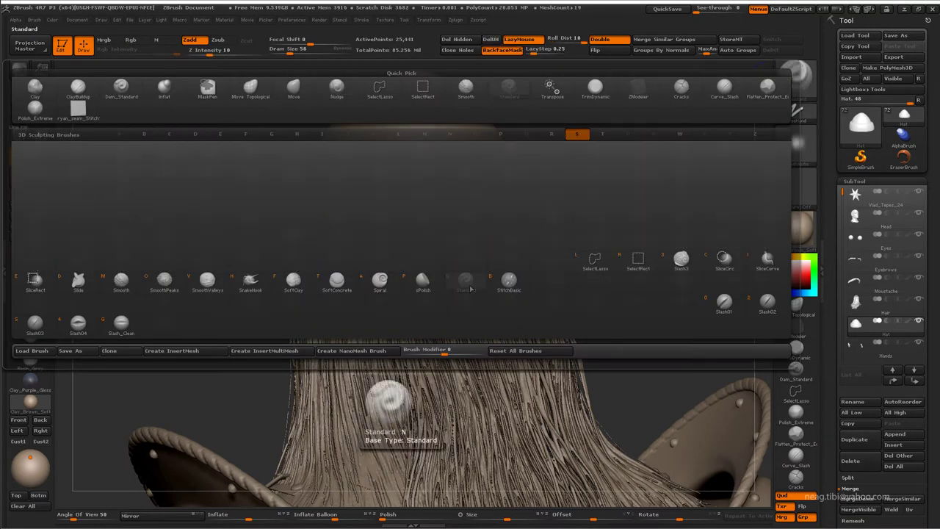
click(138, 283)
click(105, 299)
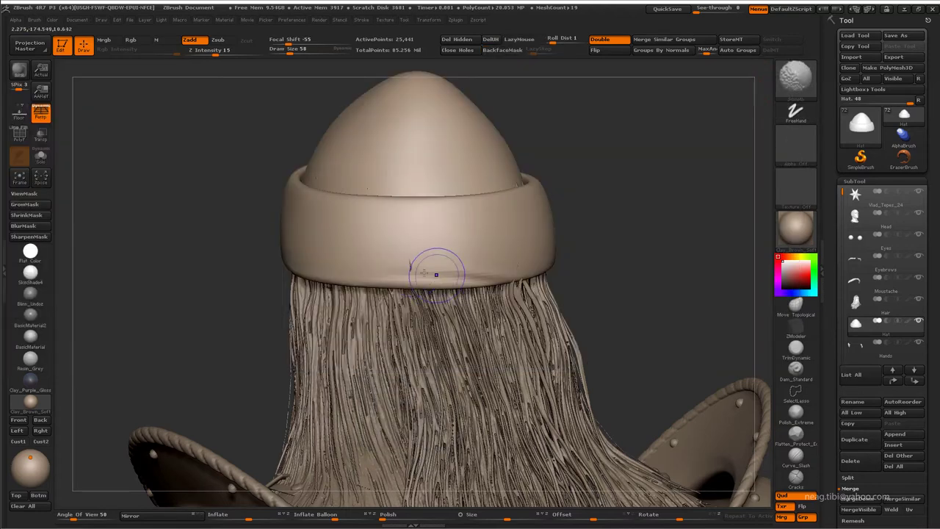
drag(444, 274, 443, 361)
key(ctrl+shift+s)
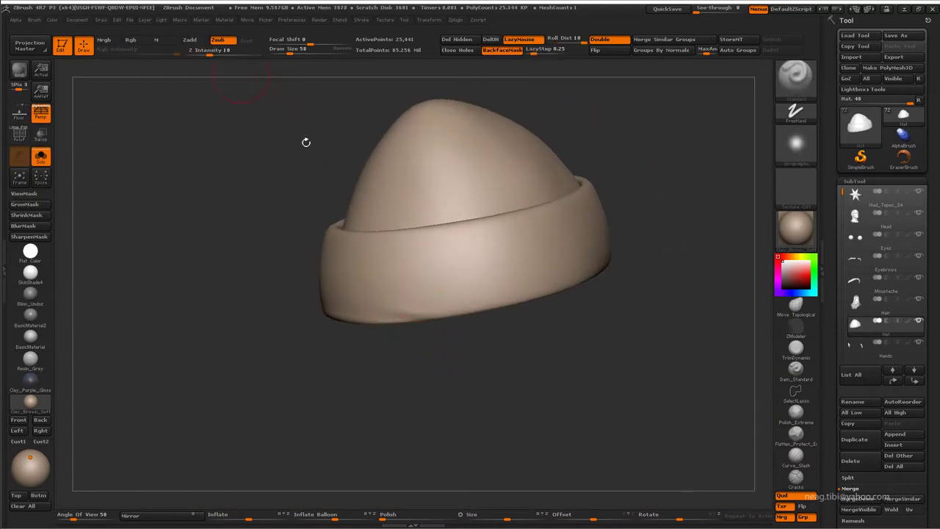
Turn the brim toward the viewer and sculpt wrinkle folds across its front
alt+drag(306, 143, 258, 349)
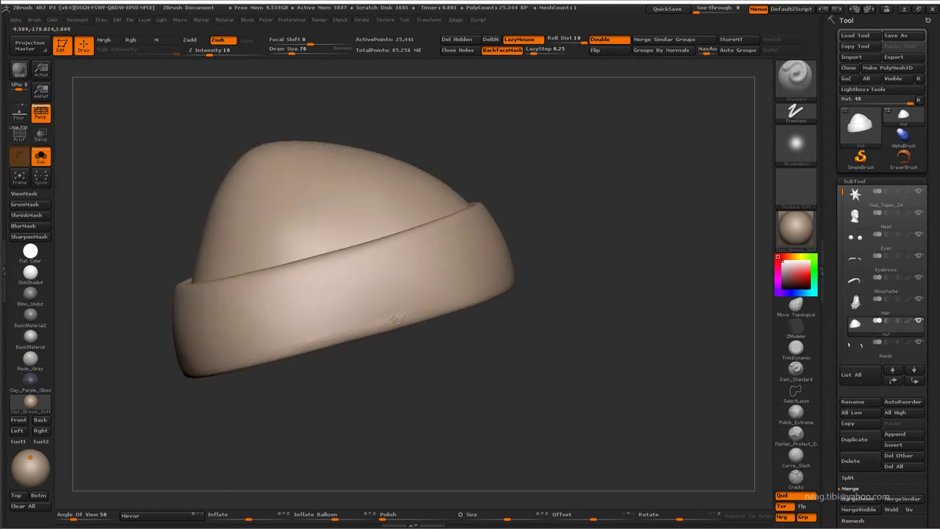
drag(450, 297, 324, 319)
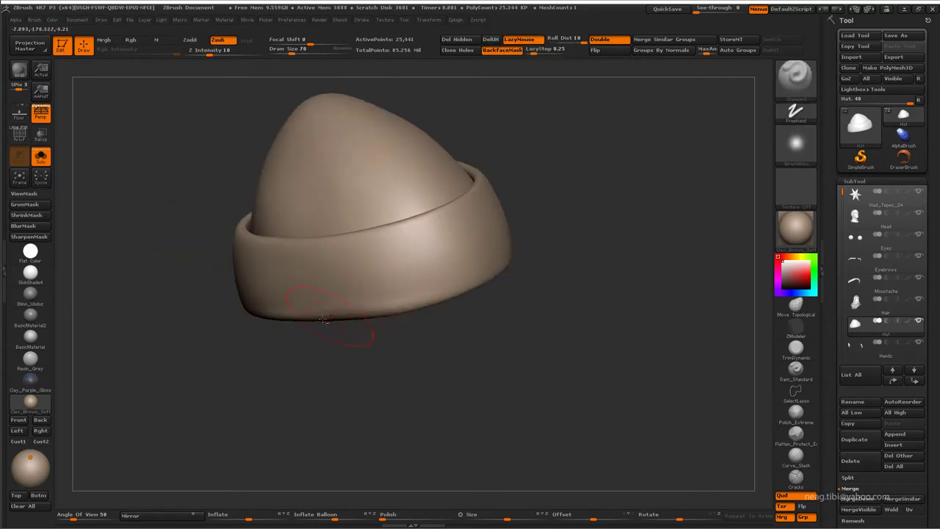
drag(484, 280, 503, 271)
mouse_move(562, 224)
mouse_down()
mouse_move(458, 280)
mouse_move(481, 308)
mouse_move(313, 344)
mouse_move(365, 371)
mouse_up()
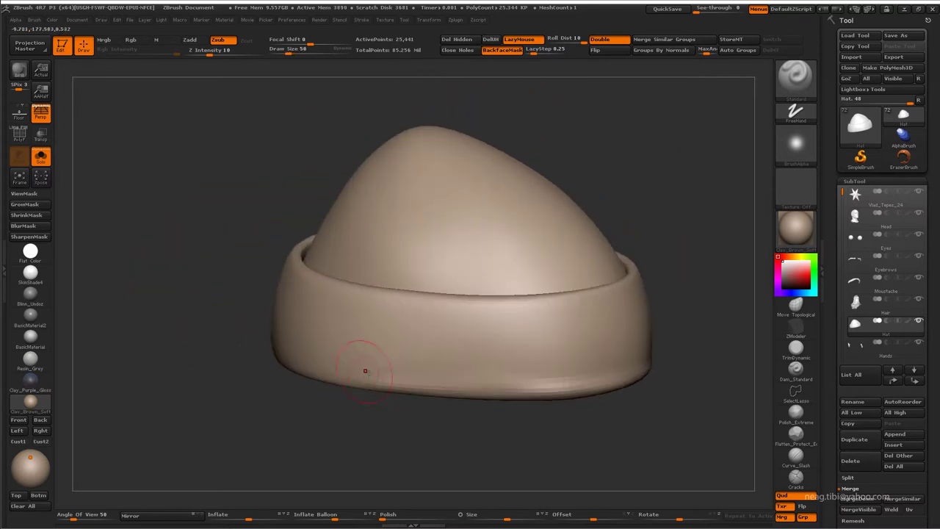
drag(313, 355, 325, 363)
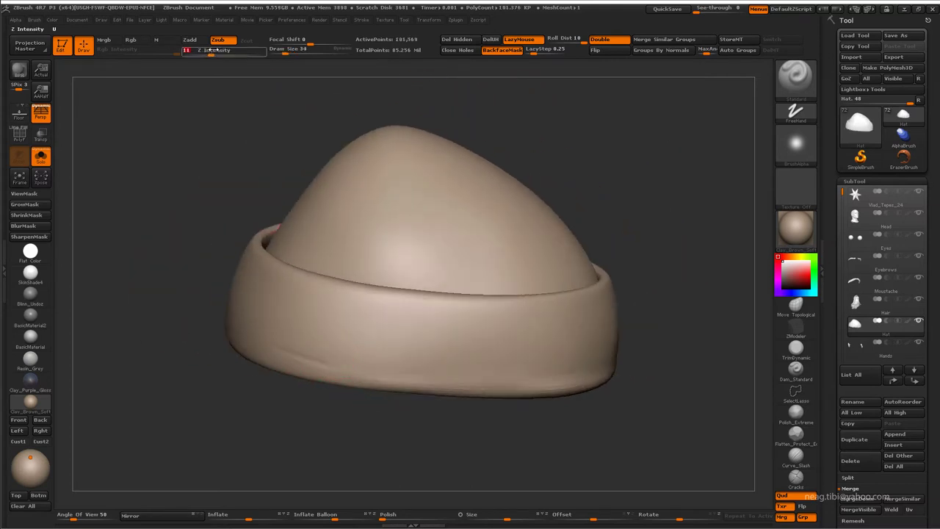
drag(348, 354, 473, 350)
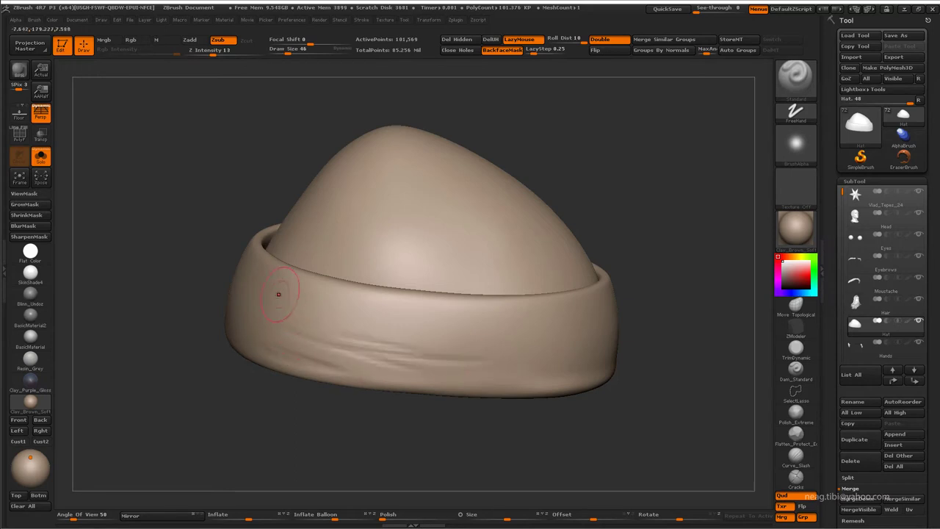
drag(278, 291, 331, 330)
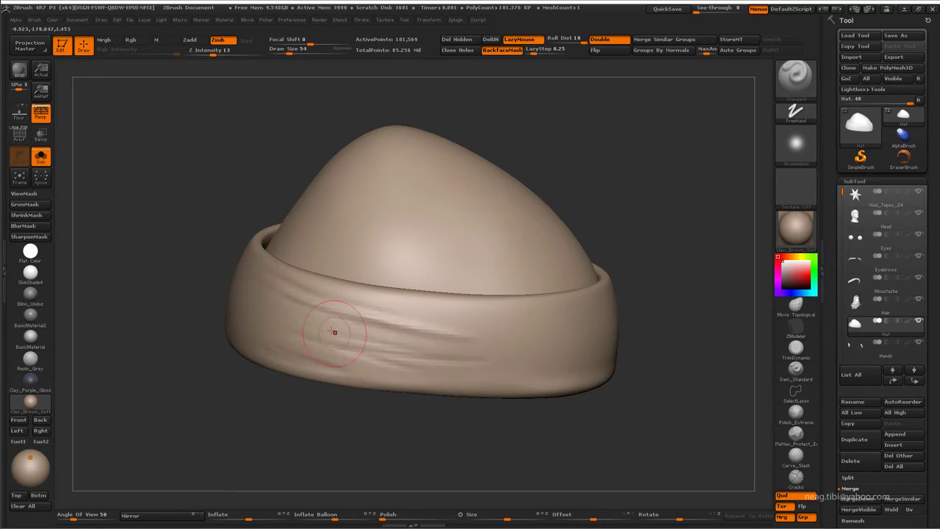
Build more folds across the lower brim with the Clay brush, then switch to a carving brush
key(b)
key(c)
key(b)
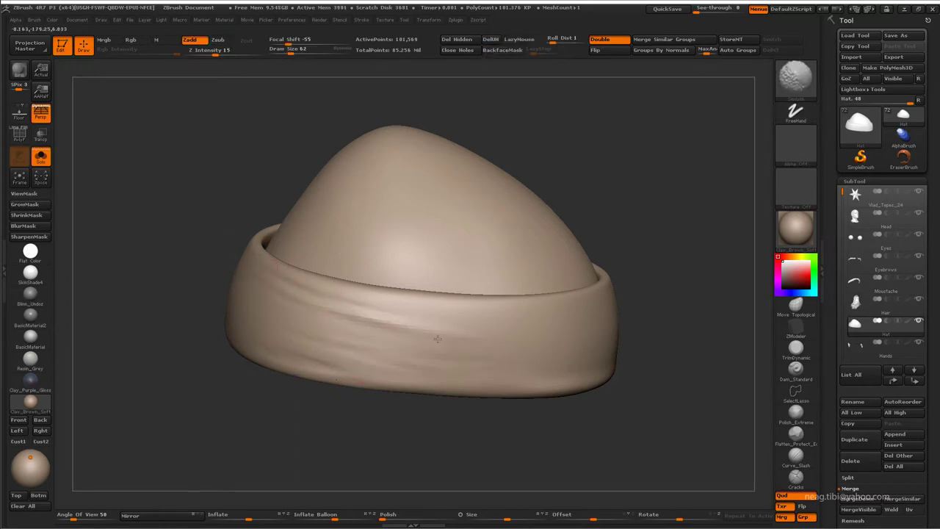
mouse_move(438, 338)
mouse_down()
mouse_move(323, 367)
mouse_move(474, 375)
mouse_up()
drag(342, 346, 297, 332)
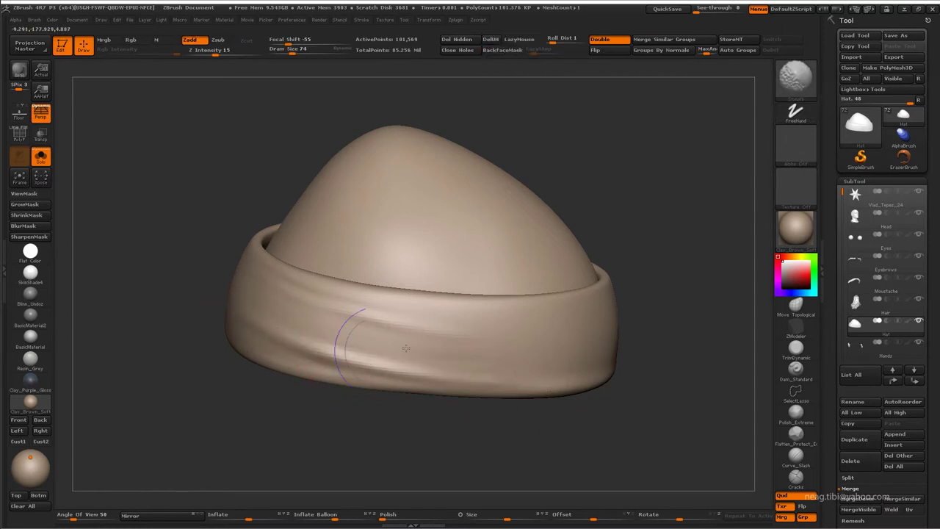
key(b)
key(d)
key(s)
mouse_move(407, 348)
mouse_down()
mouse_move(308, 321)
mouse_move(327, 332)
mouse_up()
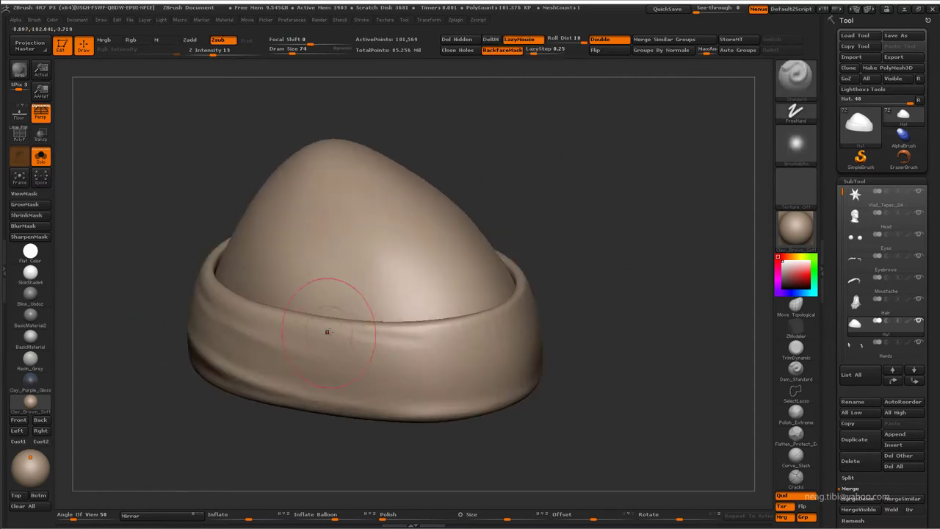
drag(551, 382, 415, 374)
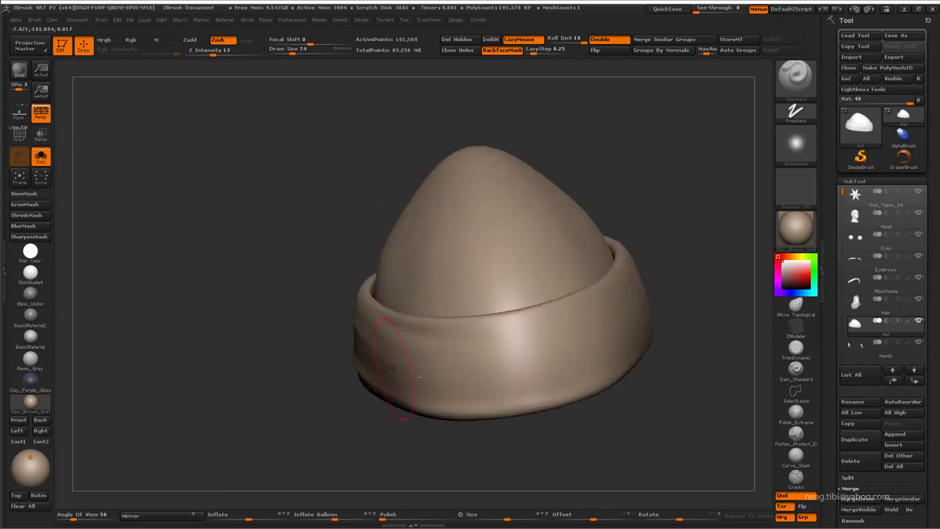
drag(528, 353, 438, 371)
Lower the brush intensity and carve creases along the brim's left side and front
key(shift)
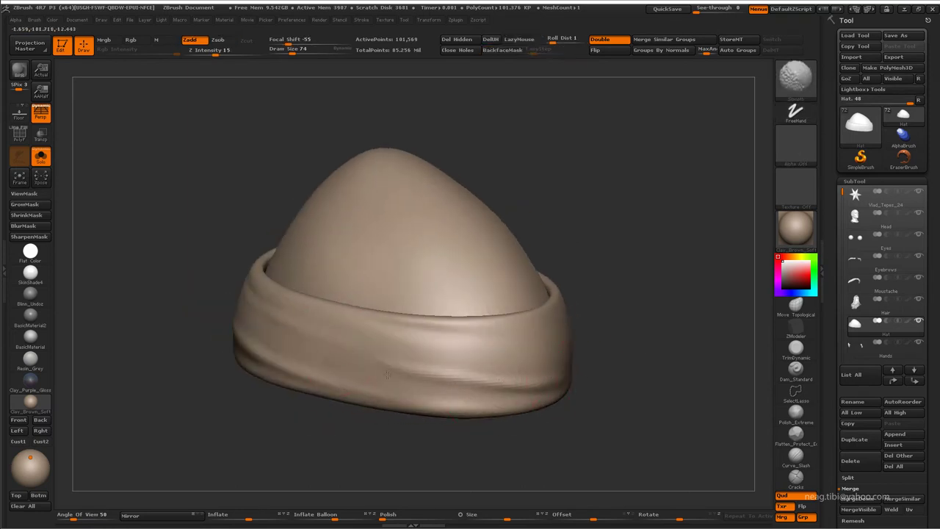
alt+drag(548, 378, 342, 389)
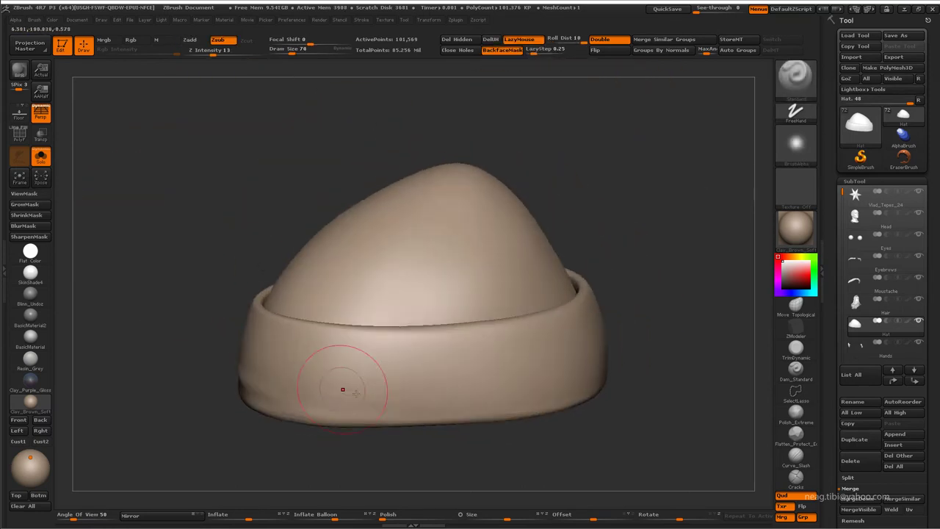
right_click(424, 395)
drag(434, 391, 426, 391)
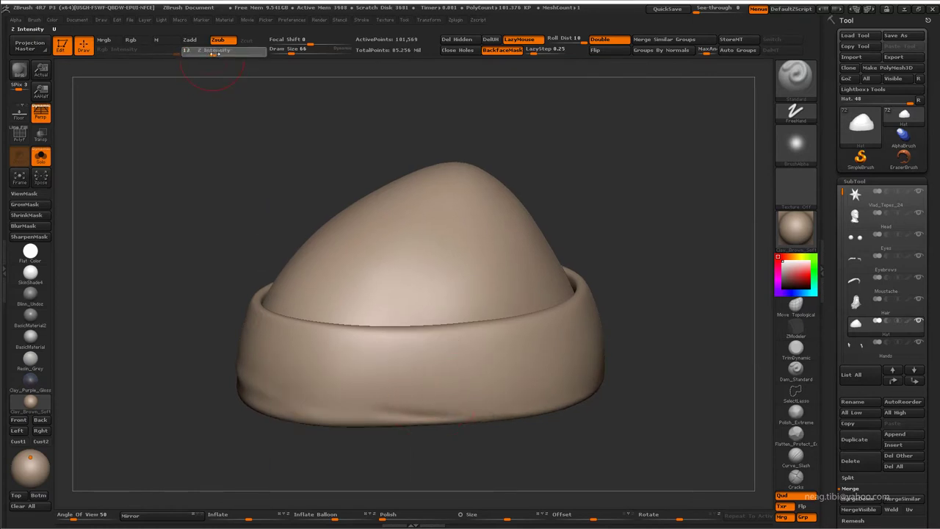
alt+drag(286, 269, 213, 242)
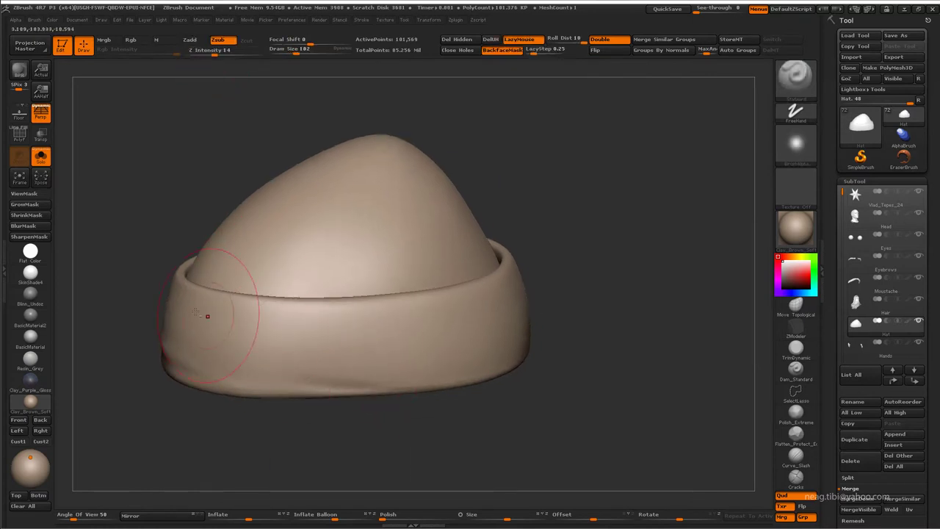
drag(207, 316, 366, 348)
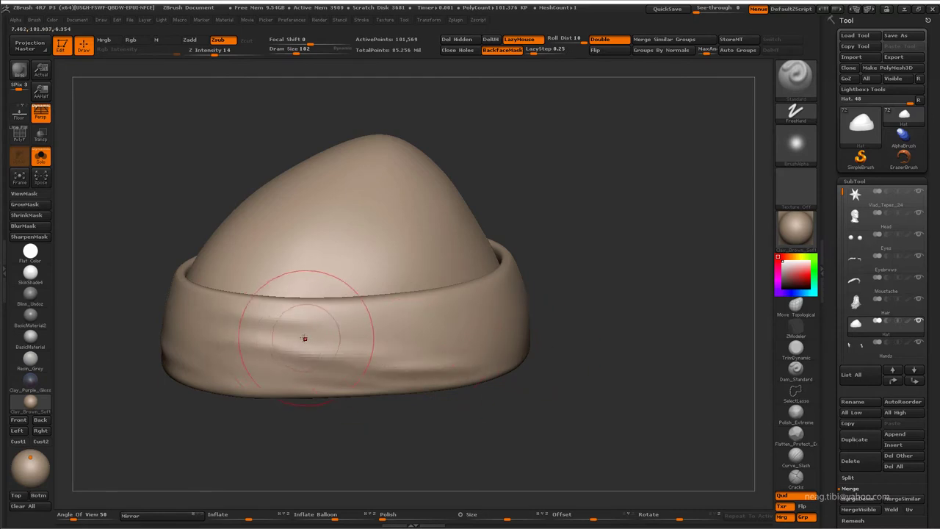
drag(308, 335, 189, 316)
drag(287, 327, 466, 338)
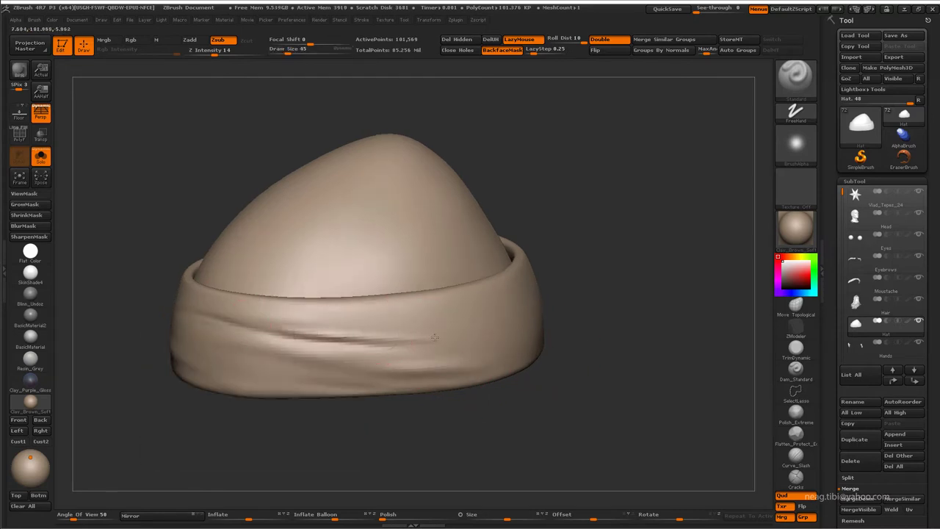
key(shift)
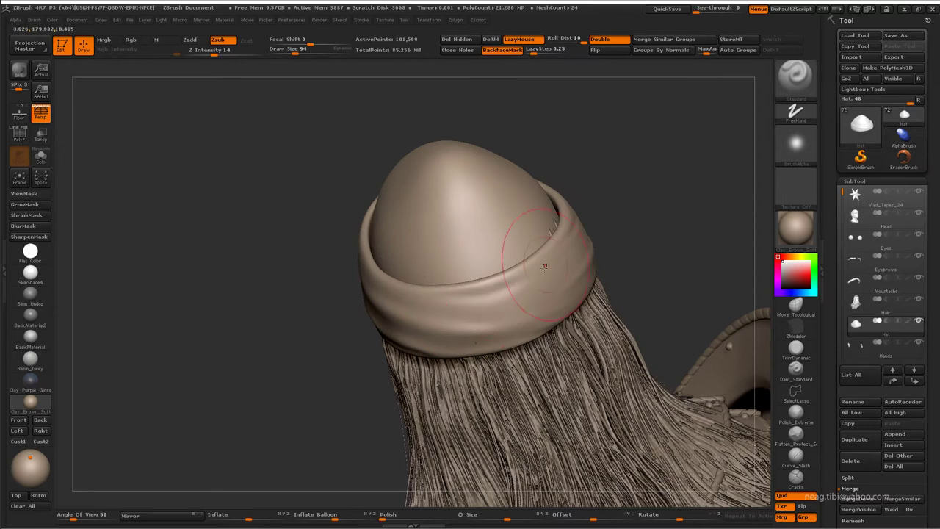
Carve another crease into the hat band and orbit to check it
drag(544, 266, 533, 284)
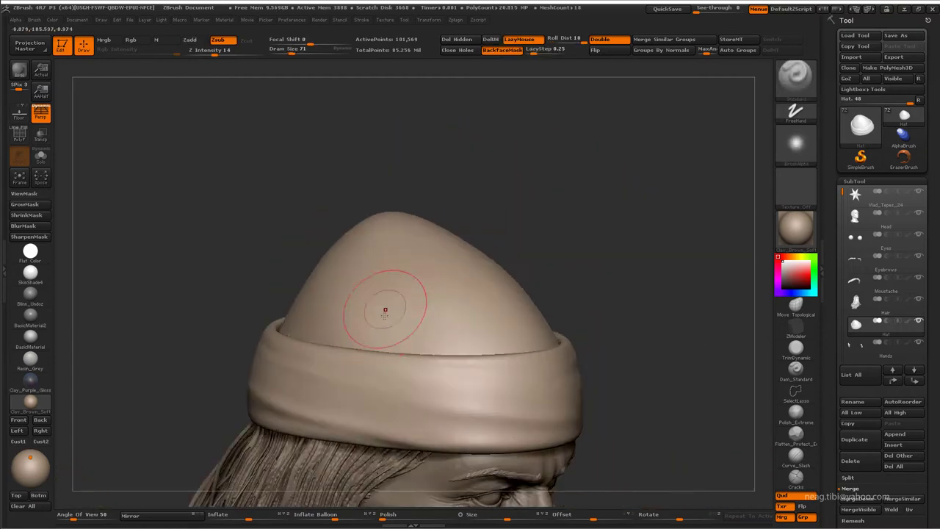
mouse_move(419, 358)
mouse_down()
mouse_move(325, 314)
mouse_move(342, 277)
mouse_move(455, 329)
mouse_up()
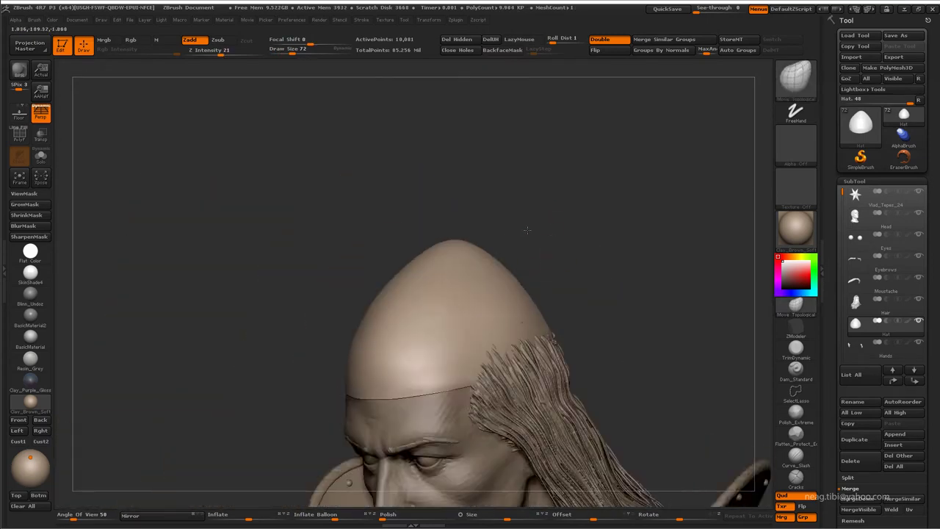
Narrow the masked centre strip and sink it into a seam groove down the crown
drag(563, 181, 525, 220)
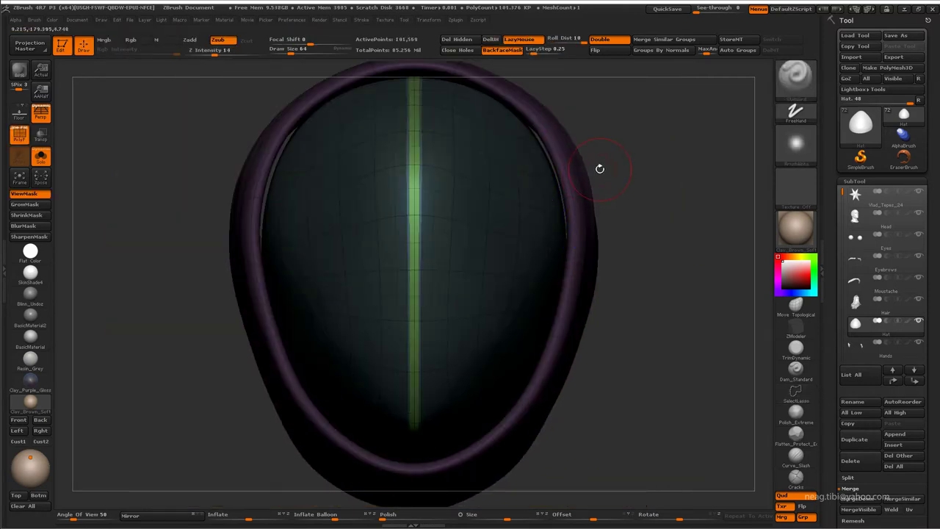
mouse_move(599, 168)
mouse_down()
mouse_move(611, 176)
mouse_move(594, 183)
mouse_up()
key(shift+f)
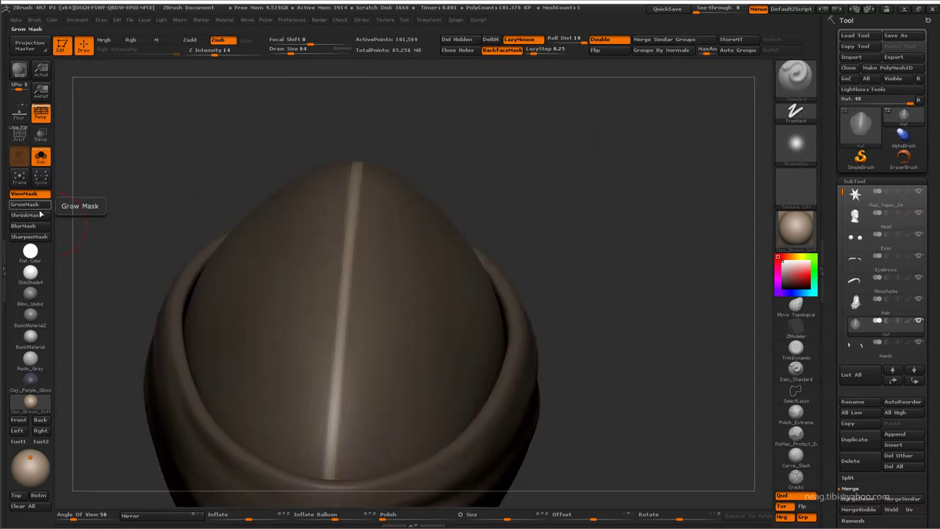
click(30, 215)
drag(117, 352, 191, 345)
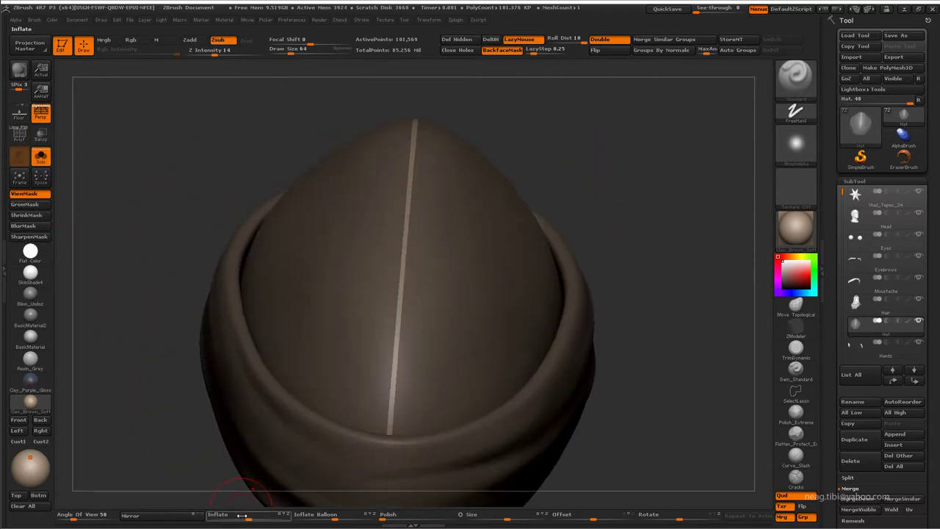
drag(242, 515, 209, 515)
drag(185, 420, 193, 436)
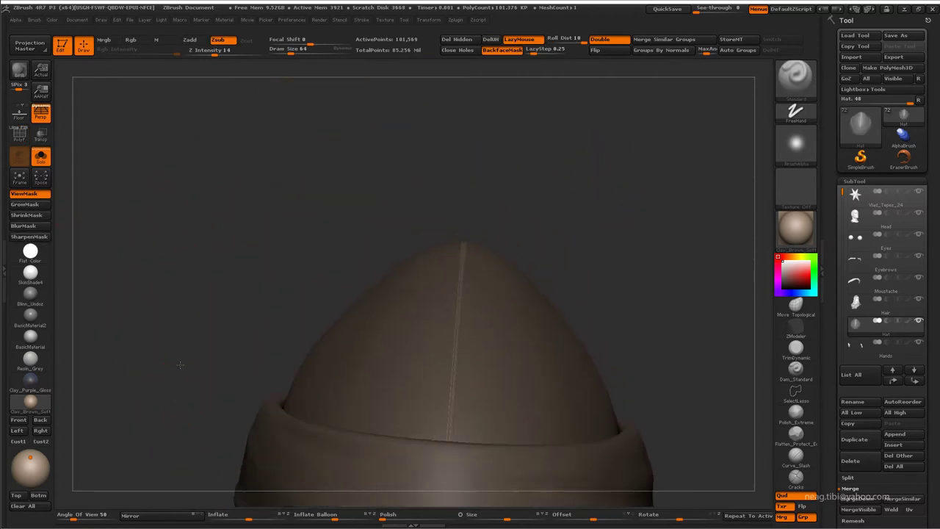
drag(180, 364, 254, 503)
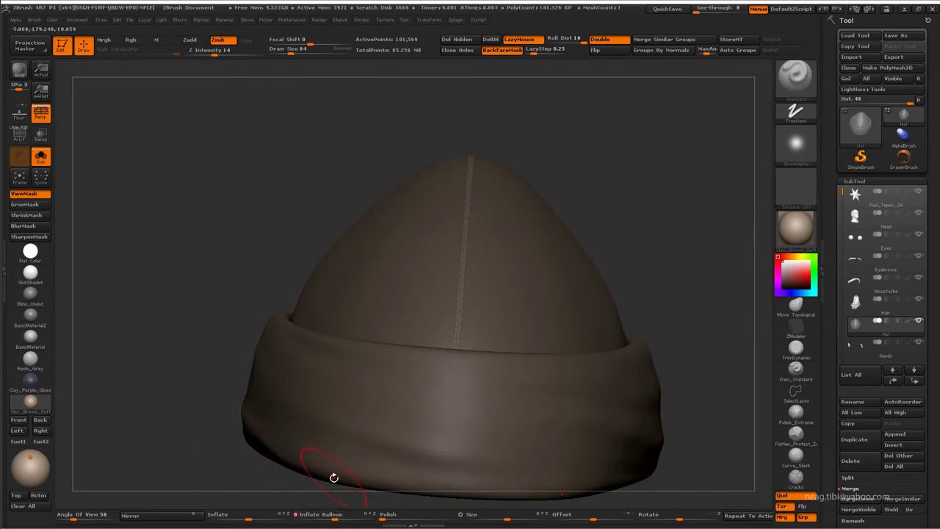
mouse_move(333, 477)
mouse_down()
mouse_move(636, 199)
mouse_move(664, 161)
mouse_move(630, 201)
mouse_up()
Make the hat render double-sided and step between its lowest and highest subdivision levels
click(605, 43)
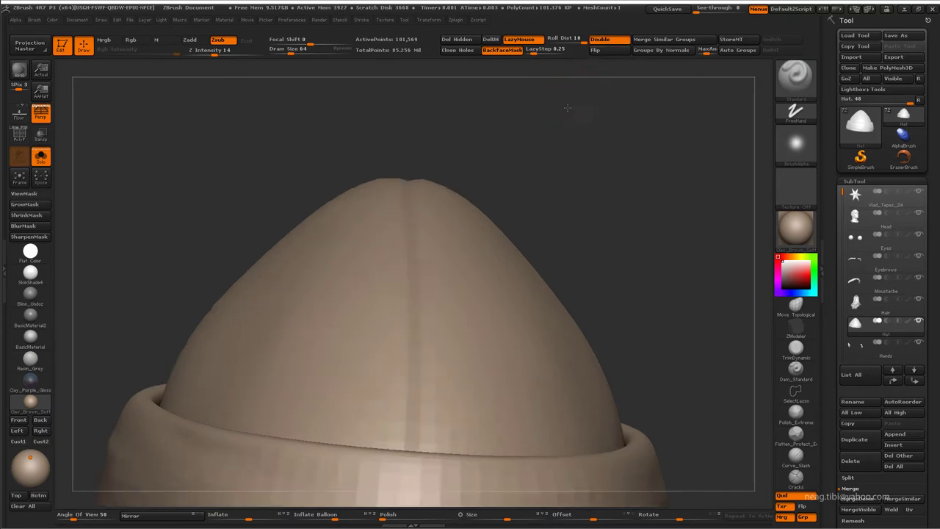
mouse_move(561, 128)
mouse_down()
mouse_move(555, 179)
mouse_move(580, 149)
mouse_move(400, 316)
mouse_up()
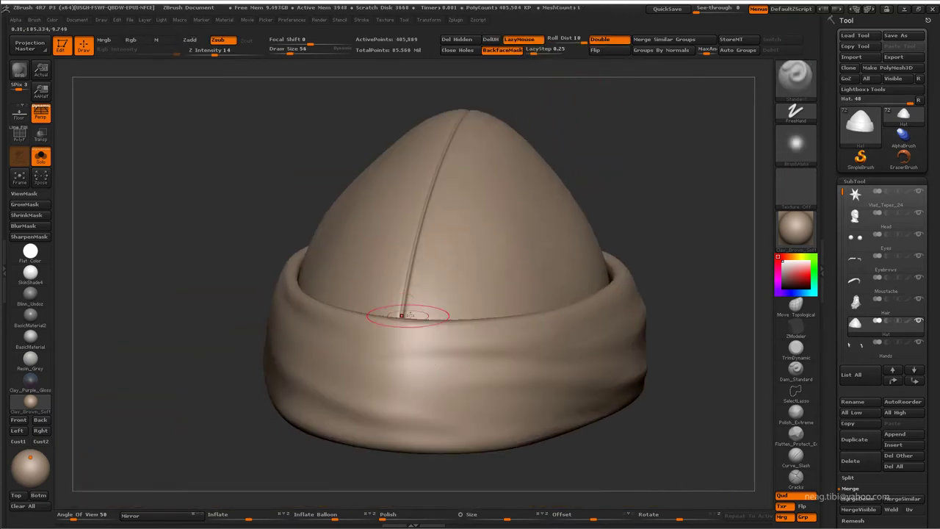
mouse_move(409, 256)
mouse_down()
mouse_move(409, 357)
mouse_move(424, 352)
mouse_up()
key(shift+d)
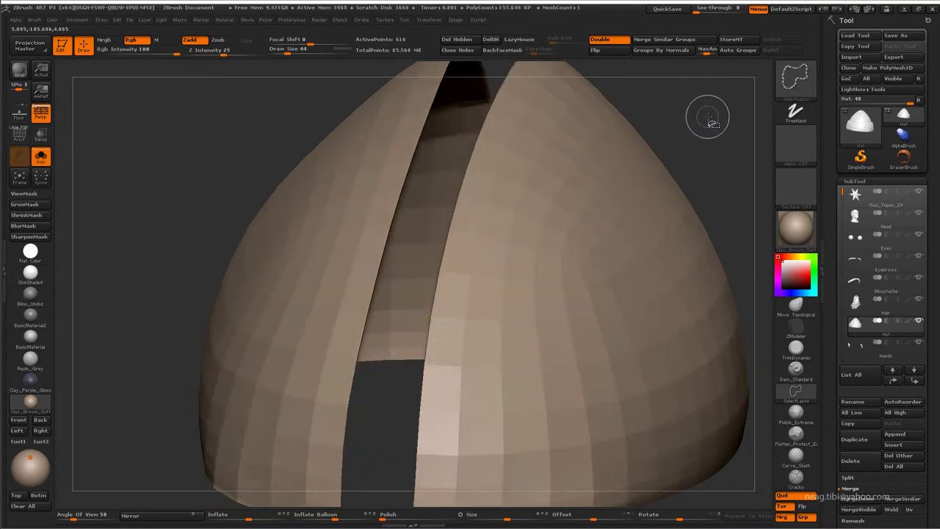
drag(693, 117, 539, 237)
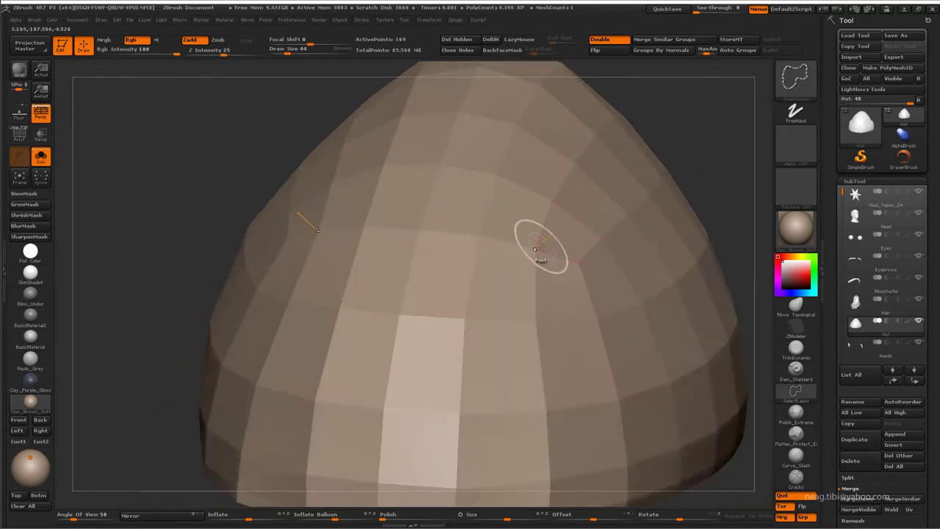
key(d)
Orbit around the crown to check the centre seam from several angles
mouse_move(377, 409)
alt+mouse_down()
mouse_move(382, 350)
mouse_move(368, 451)
mouse_move(378, 455)
mouse_move(381, 436)
alt+mouse_up()
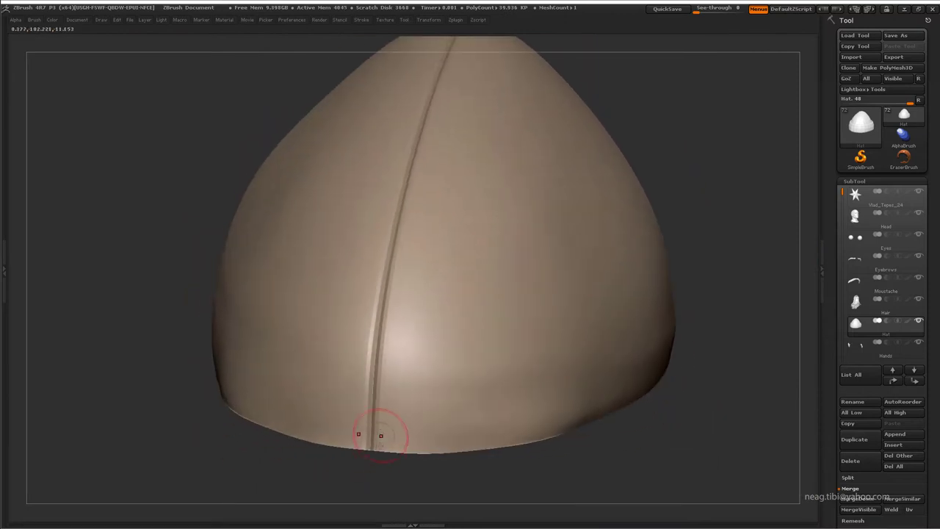
drag(407, 247, 387, 345)
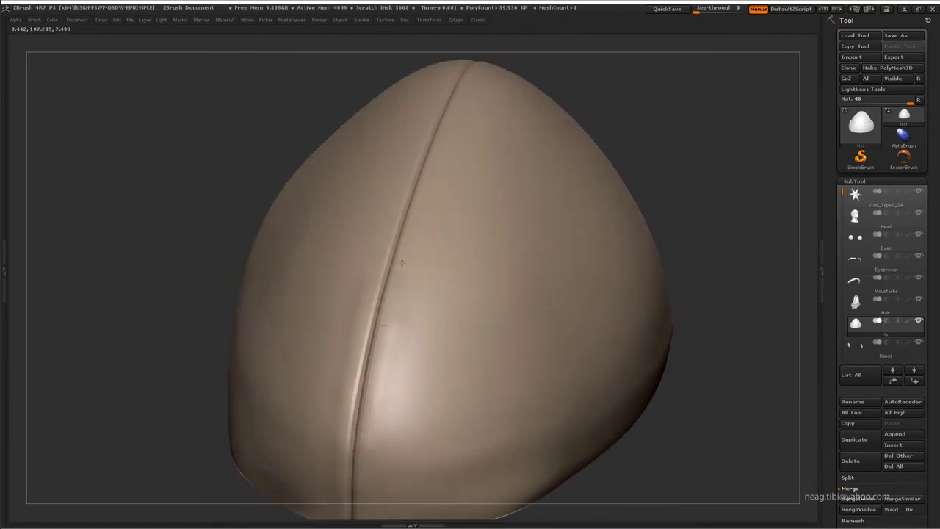
drag(437, 197, 379, 345)
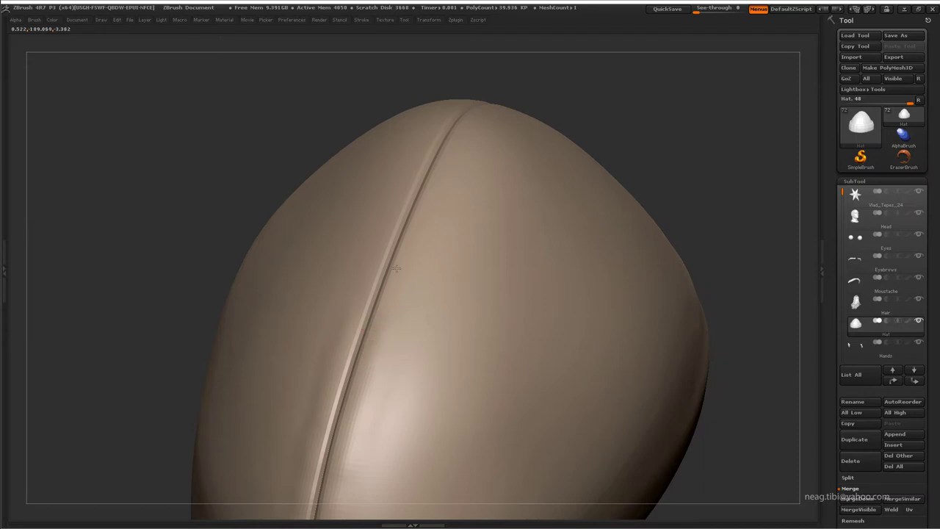
drag(457, 163, 388, 322)
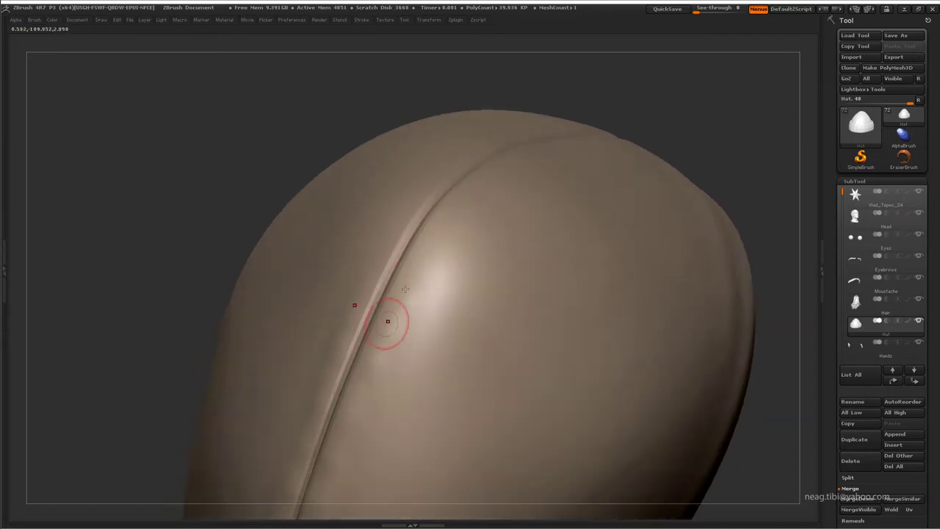
mouse_move(431, 234)
mouse_down()
mouse_move(371, 241)
mouse_move(381, 189)
mouse_up()
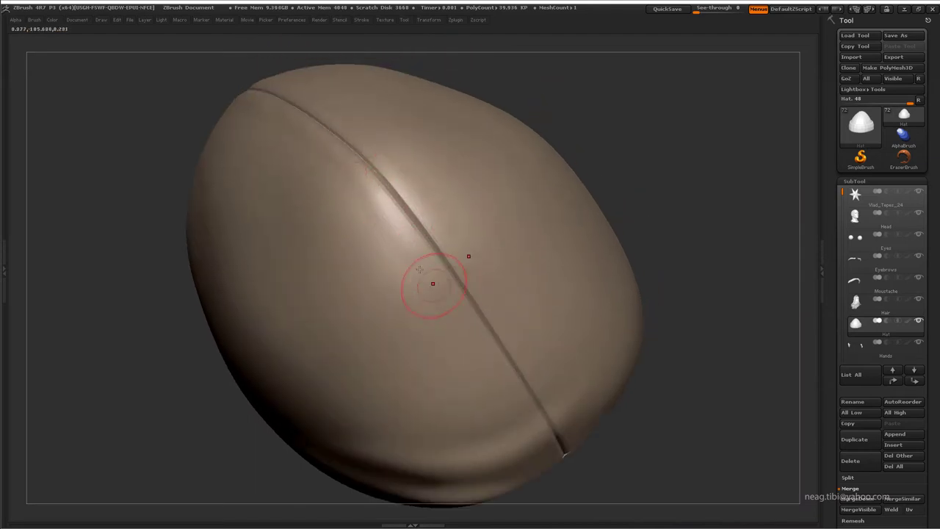
mouse_move(432, 283)
mouse_down()
mouse_move(374, 191)
mouse_move(426, 256)
mouse_up()
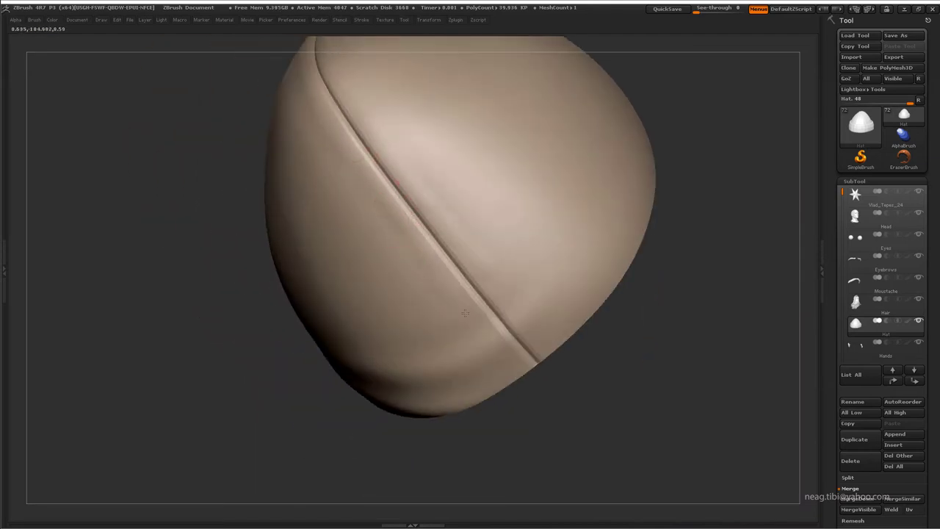
mouse_move(478, 316)
mouse_down()
mouse_move(388, 224)
mouse_move(395, 213)
mouse_move(377, 227)
mouse_move(374, 206)
mouse_up()
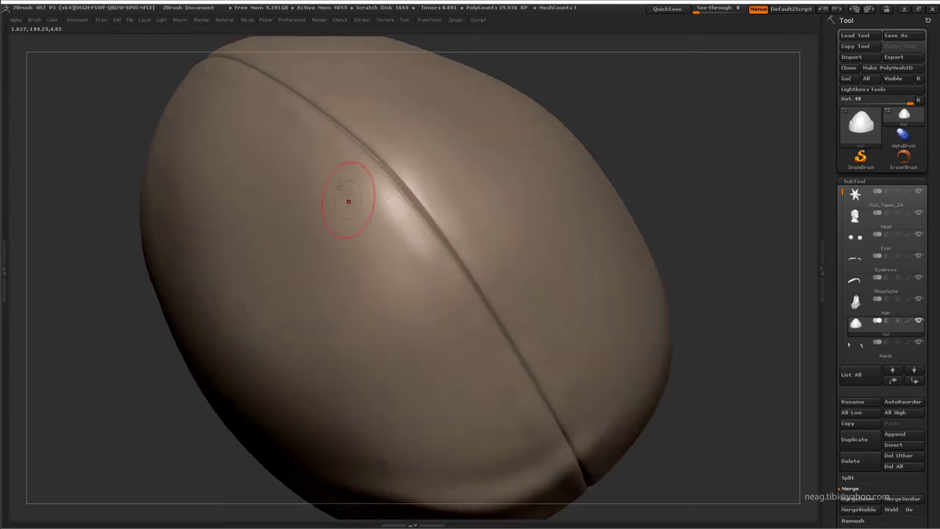
mouse_move(413, 255)
mouse_down()
mouse_move(565, 204)
mouse_move(564, 178)
mouse_move(515, 243)
mouse_up()
Carve curved Dam_Standard creases on the crown near the cuff band, then smooth them
key(Tab)
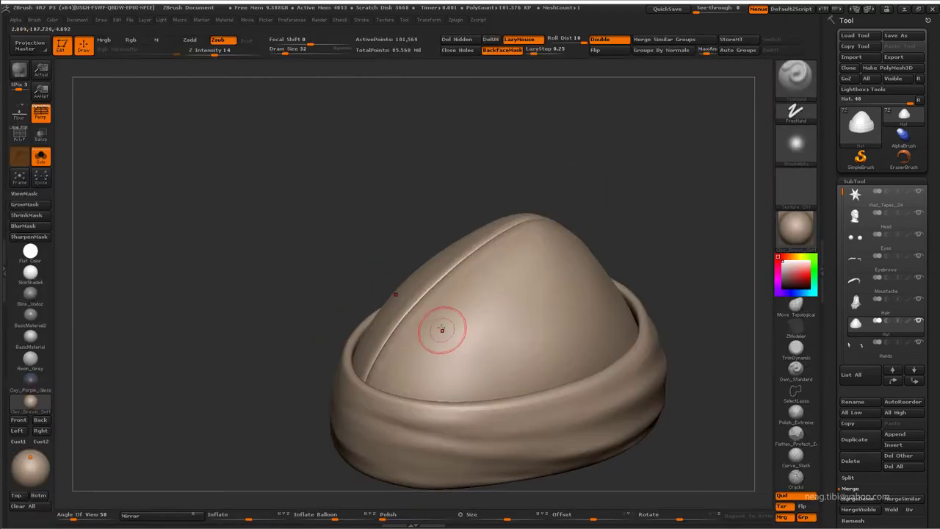
mouse_move(445, 329)
alt+mouse_down()
mouse_move(371, 330)
mouse_move(430, 272)
mouse_move(519, 277)
mouse_move(541, 252)
alt+mouse_up()
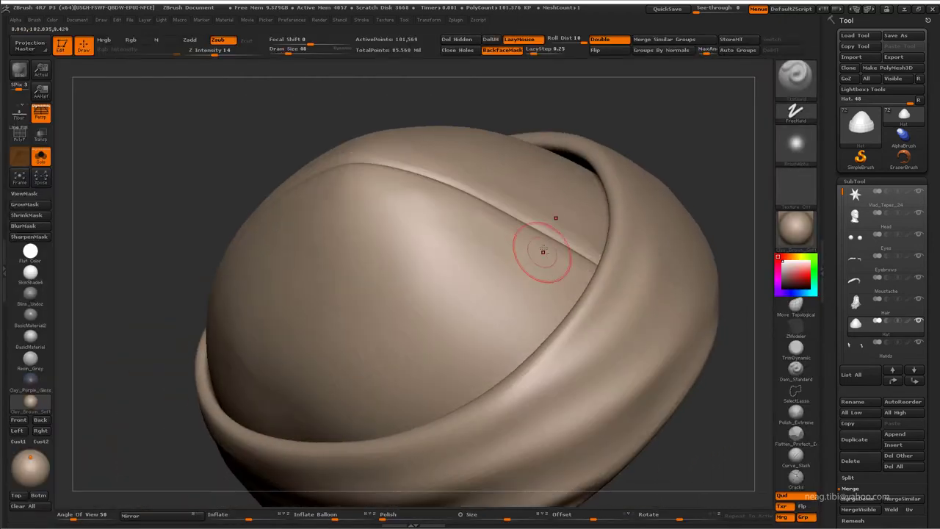
drag(508, 284, 551, 296)
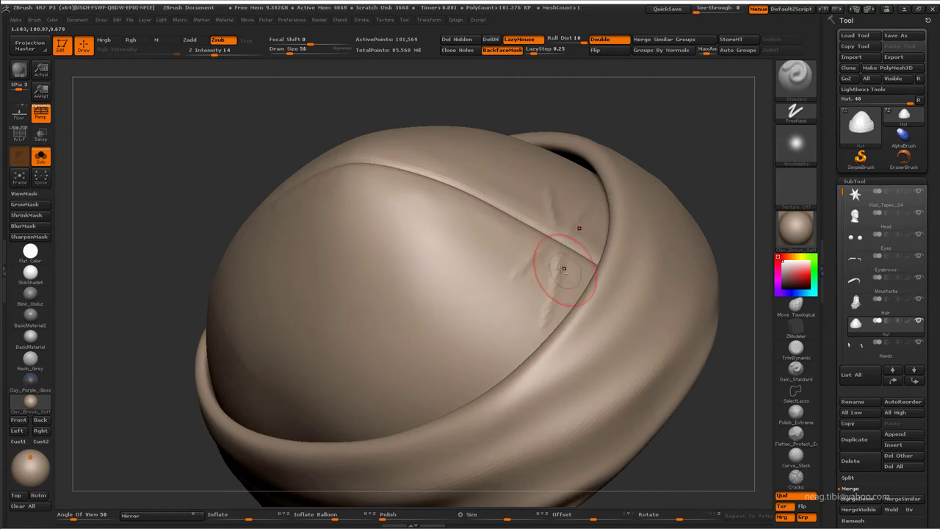
drag(551, 264, 518, 334)
drag(529, 292, 470, 364)
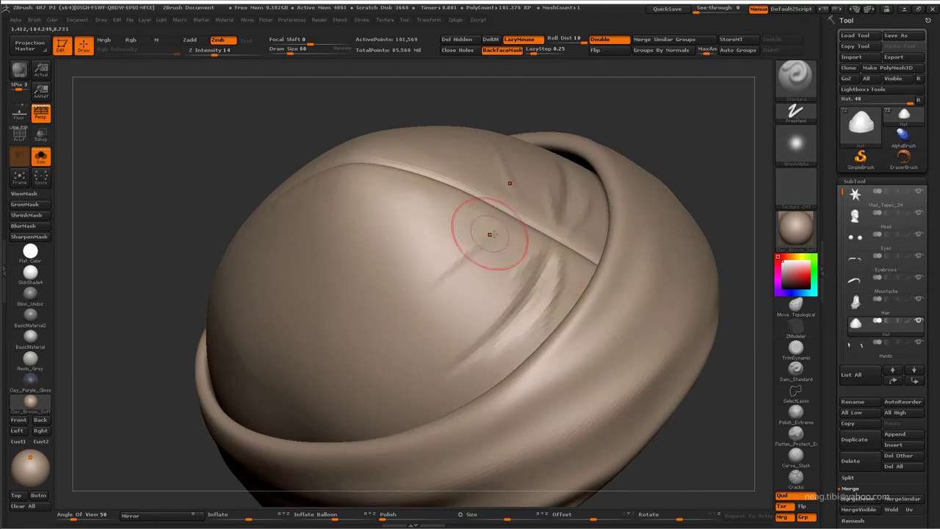
mouse_move(472, 247)
shift+mouse_down()
mouse_move(514, 330)
mouse_move(558, 278)
mouse_move(508, 365)
shift+mouse_up()
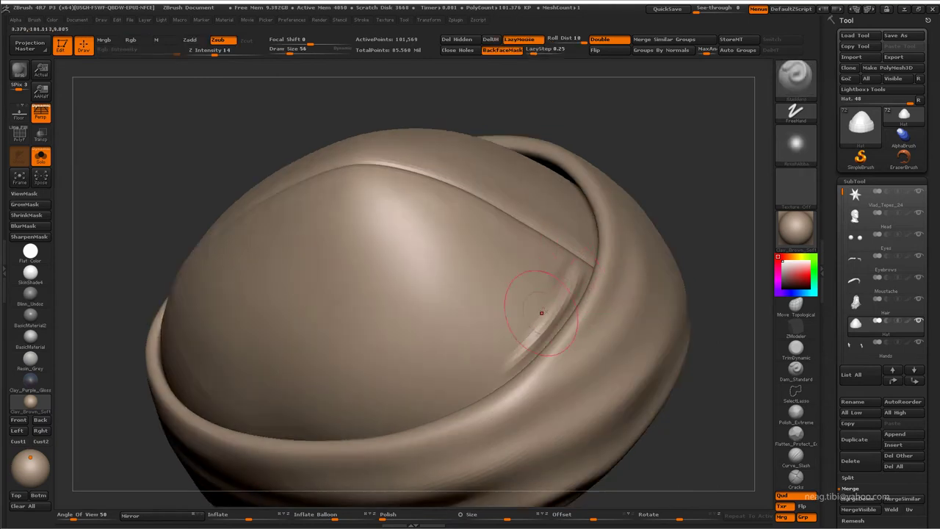
Reshape a short pinched fold beside the front seam, then enlarge the brush
drag(544, 285, 493, 346)
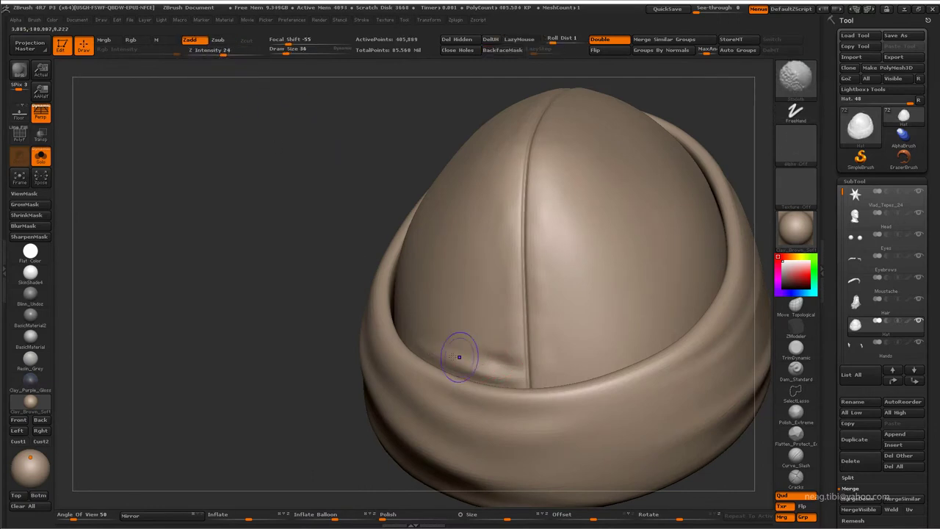
mouse_move(447, 373)
mouse_down()
mouse_move(435, 384)
mouse_move(388, 345)
mouse_up()
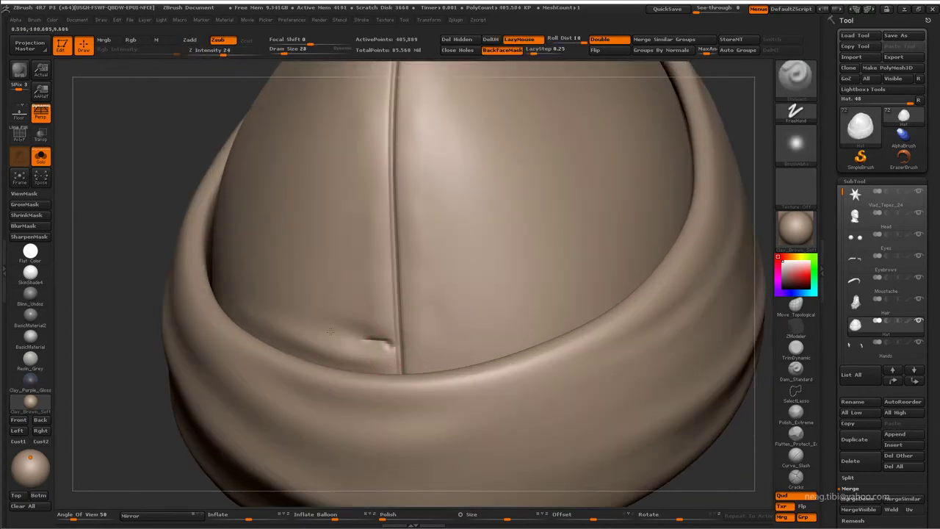
shift+drag(329, 332, 321, 318)
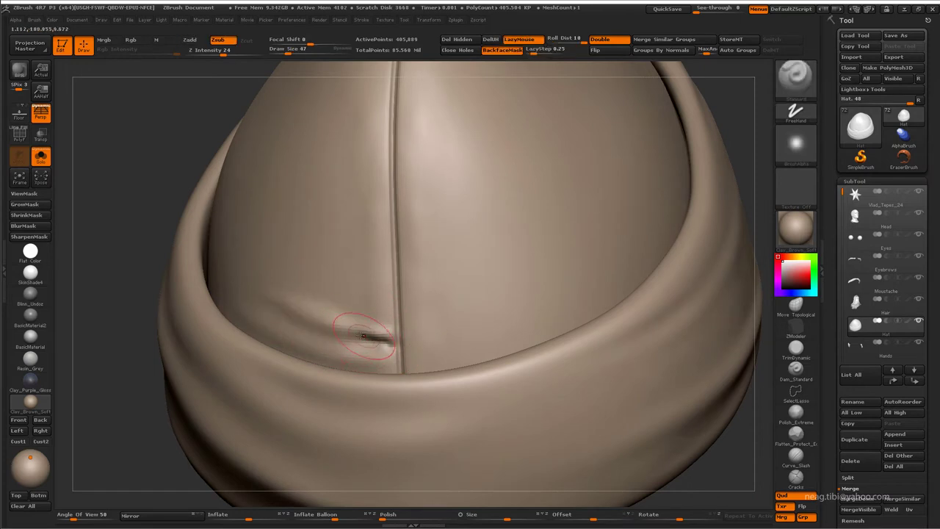
alt+drag(382, 345, 392, 318)
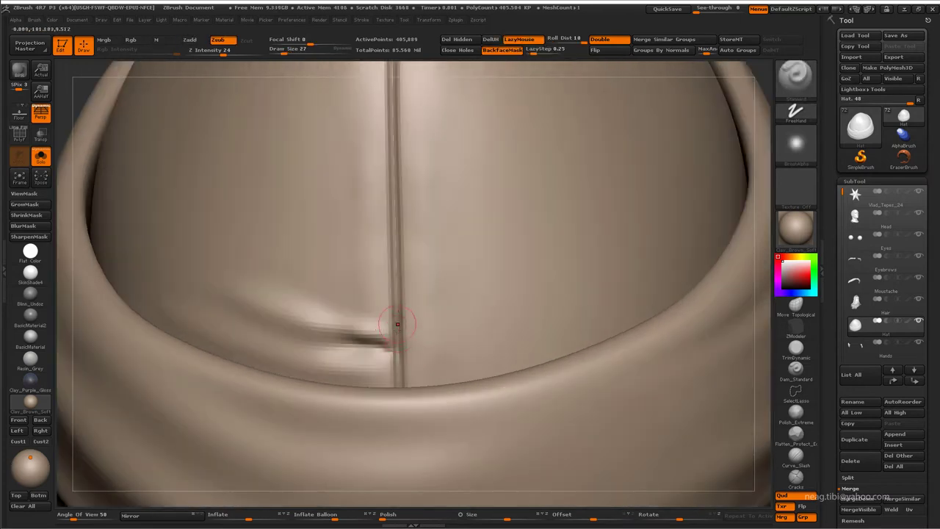
key(f)
ctrl+right_drag(395, 248, 314, 285)
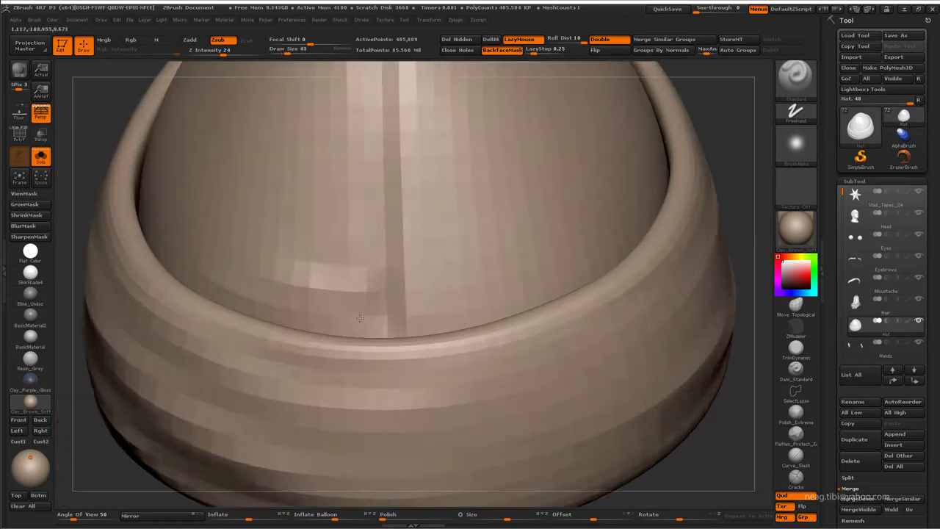
key(b)
key(c)
key(b)
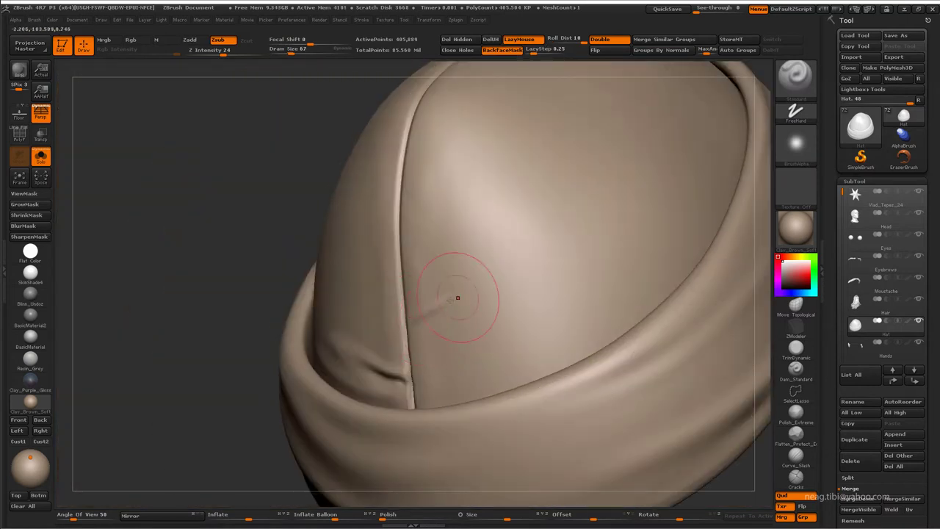
Carve a crease across the hat front and deepen it into wider folds
drag(458, 298, 661, 262)
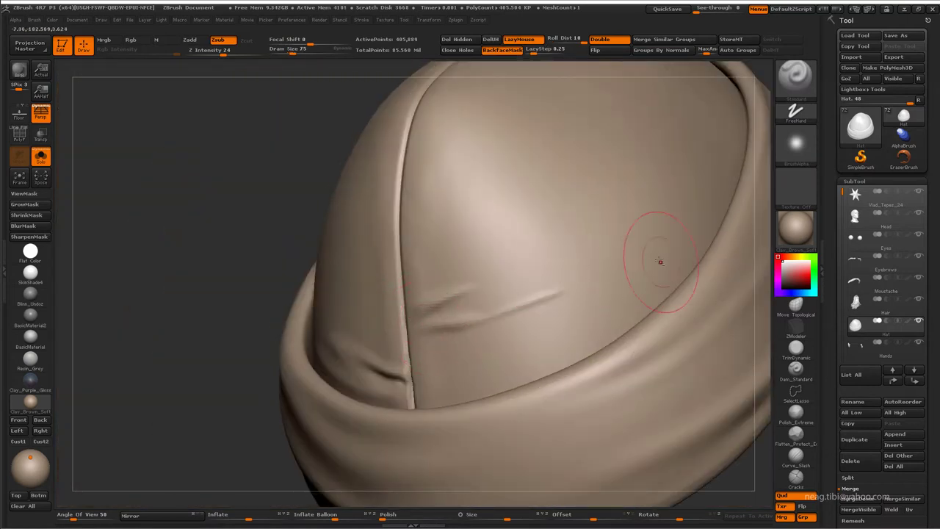
mouse_move(463, 314)
mouse_down()
mouse_move(473, 300)
mouse_move(451, 309)
mouse_move(577, 216)
mouse_up()
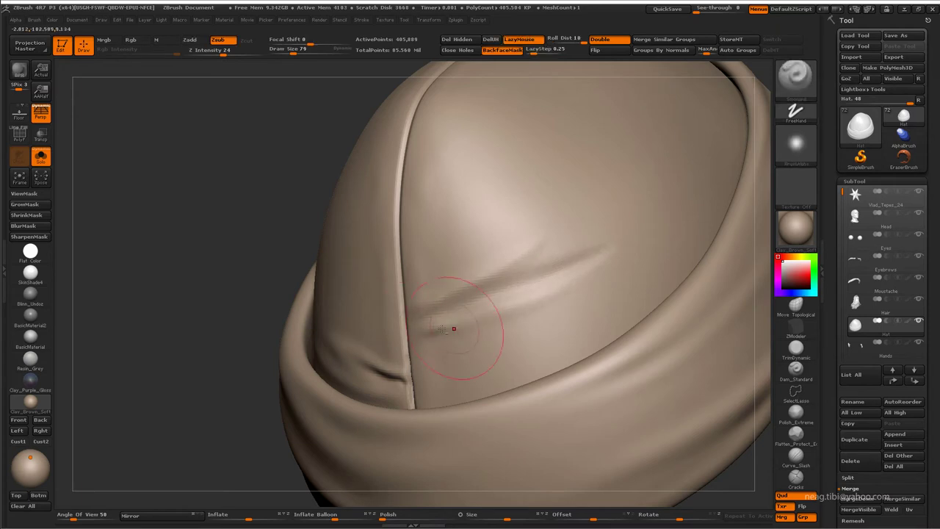
drag(473, 346, 464, 290)
right_drag(524, 310, 399, 322)
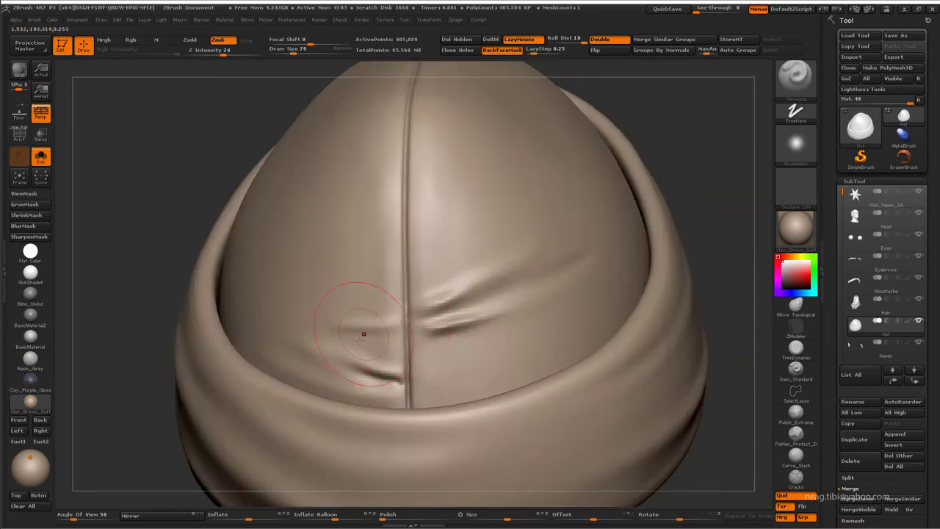
right_drag(319, 341, 380, 340)
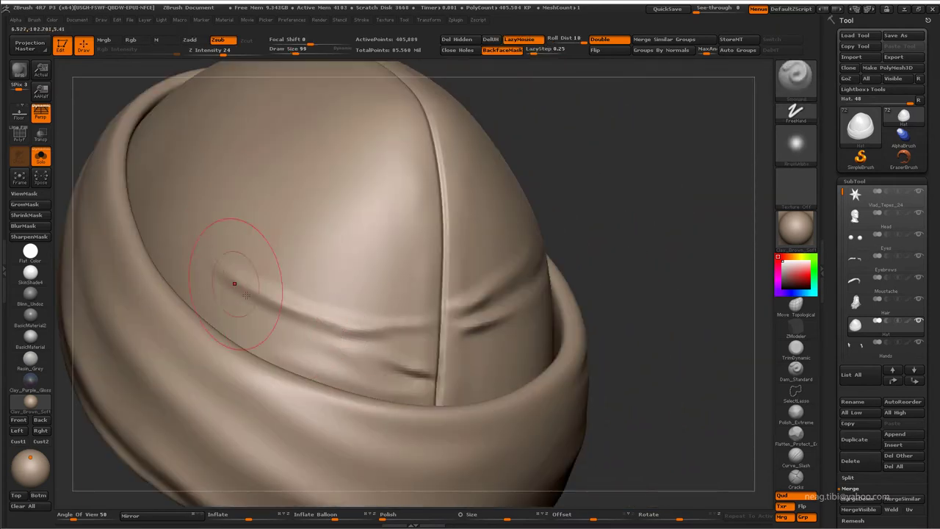
mouse_move(227, 277)
right_down()
mouse_move(283, 316)
mouse_move(273, 273)
right_up()
Carve thin creases on the crown's side, soften the upper one, and crease the lower fold
drag(213, 228, 243, 287)
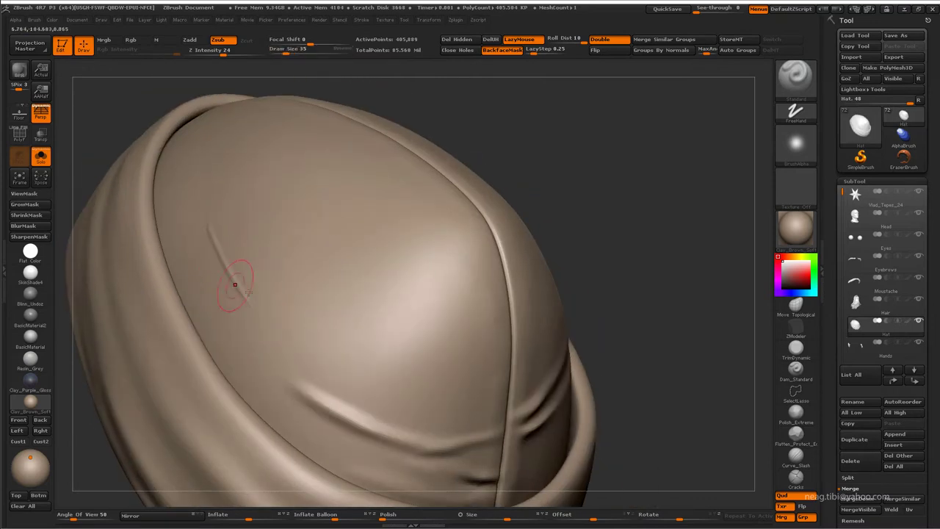
mouse_move(202, 247)
mouse_down()
mouse_move(301, 368)
mouse_move(266, 281)
mouse_up()
key(b)
key(s)
key(t)
drag(220, 221, 213, 249)
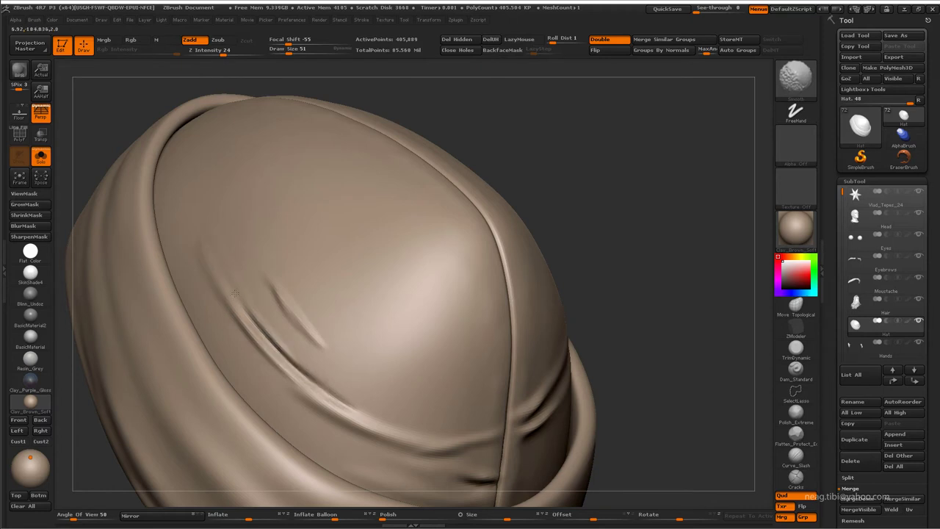
right_drag(294, 361, 270, 233)
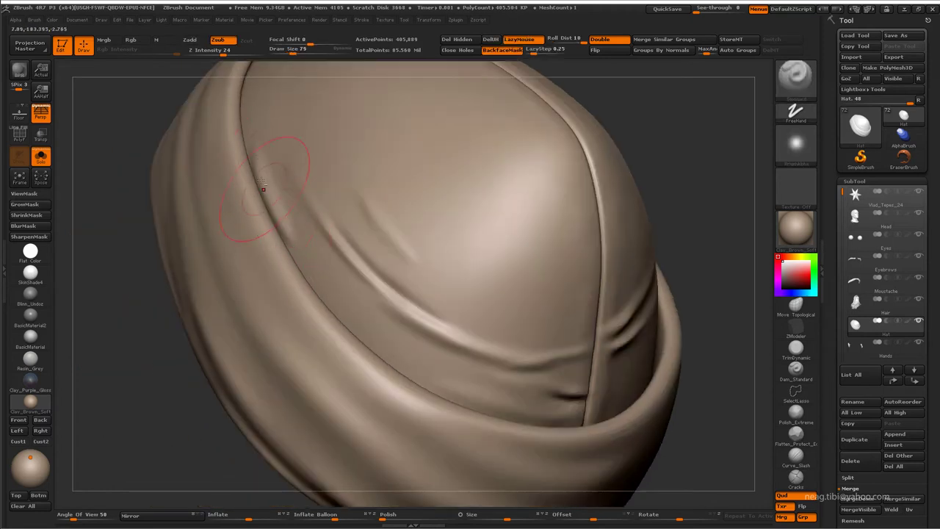
drag(283, 163, 425, 383)
Carve grooves along the band's upper edge and a diagonal crown groove, Shift-smoothing between
key(shift)
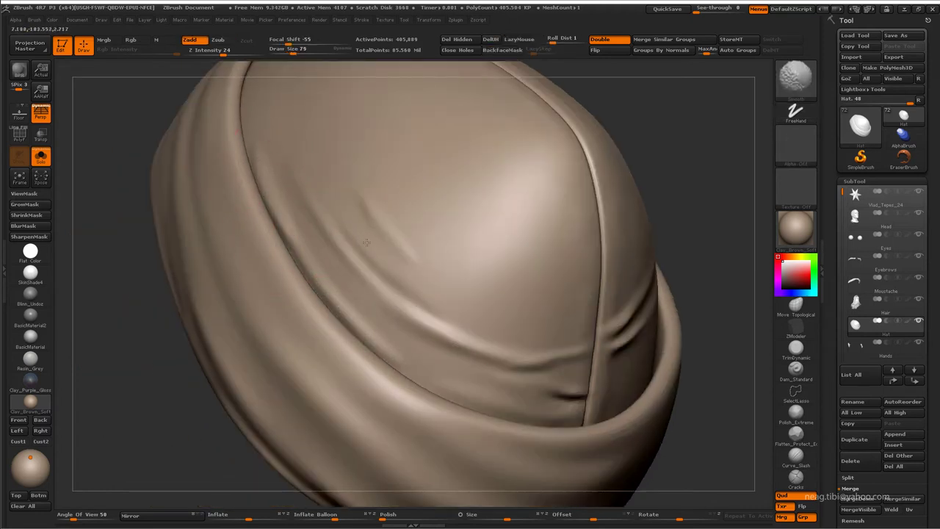
mouse_move(418, 334)
right_down()
mouse_move(378, 199)
mouse_move(269, 256)
mouse_move(355, 340)
right_up()
drag(354, 340, 279, 336)
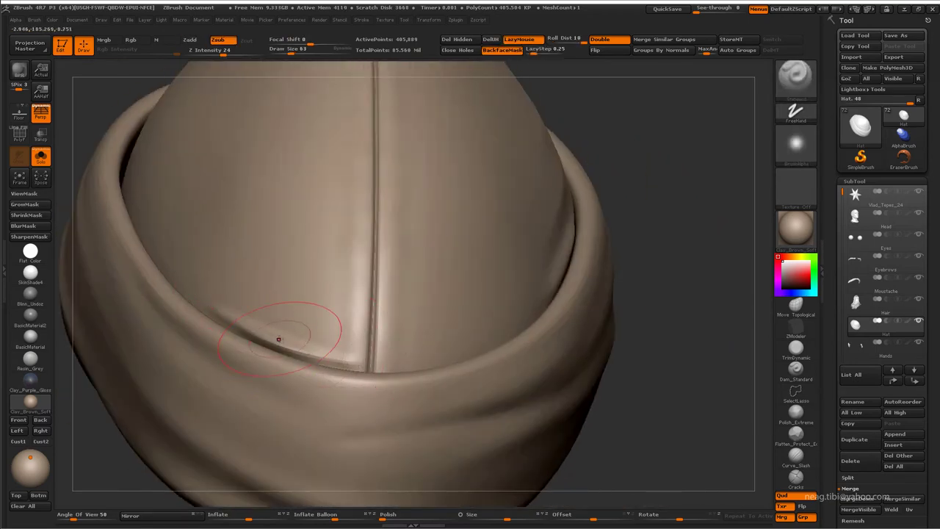
key(shift)
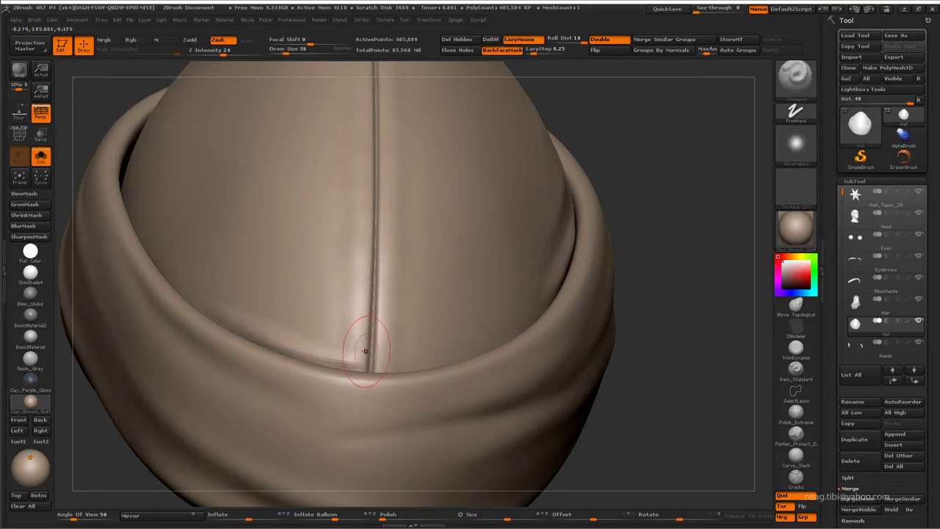
mouse_move(365, 348)
mouse_down()
mouse_move(327, 335)
mouse_move(367, 361)
mouse_up()
key(shift)
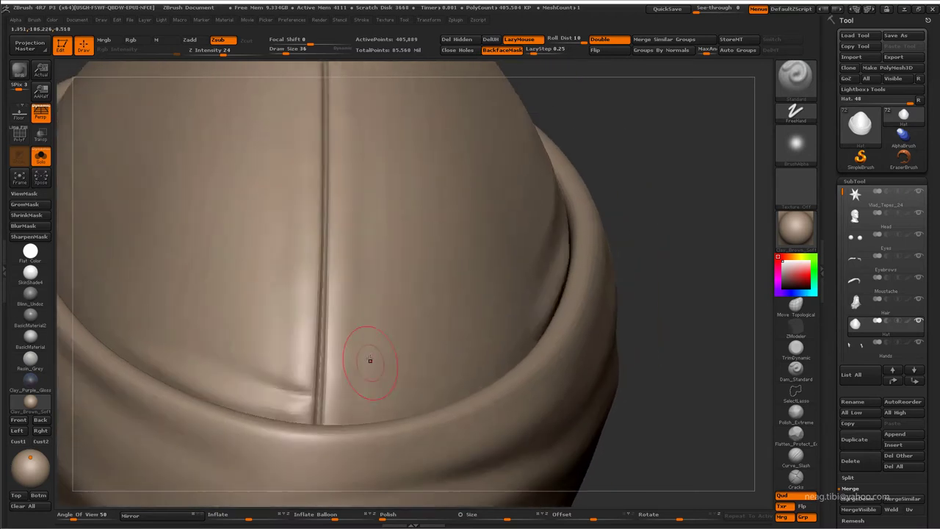
mouse_move(338, 318)
mouse_down()
mouse_move(470, 276)
mouse_move(348, 318)
mouse_up()
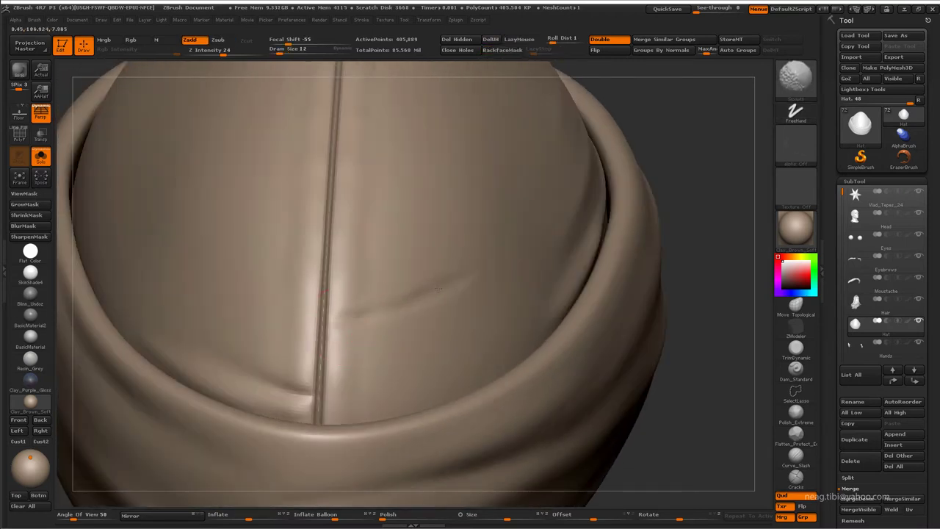
right_drag(438, 289, 404, 291)
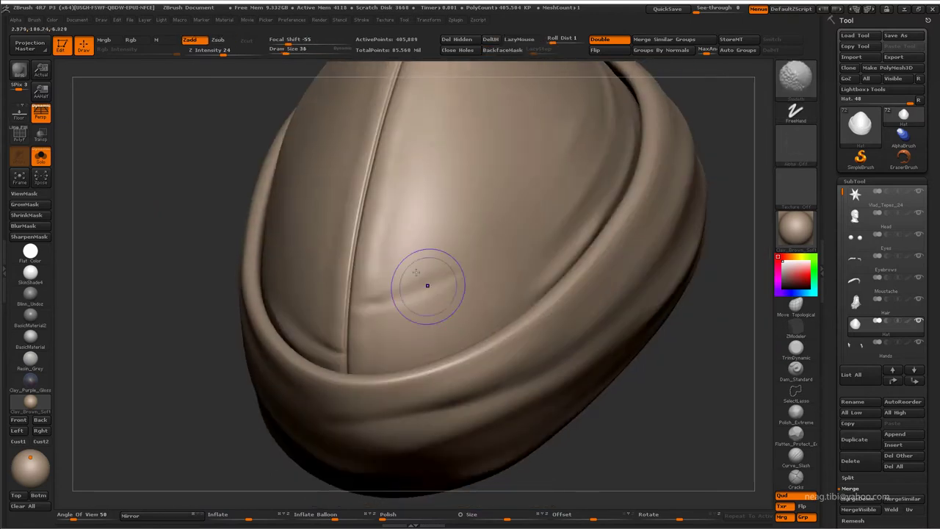
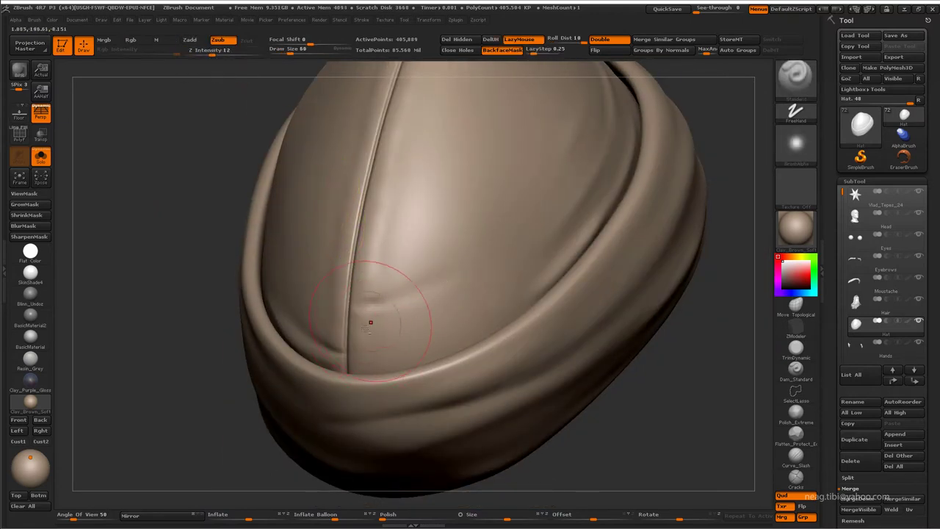
Carve a shallow crease into the hat's lower front crown and smooth it softly
drag(470, 293, 389, 323)
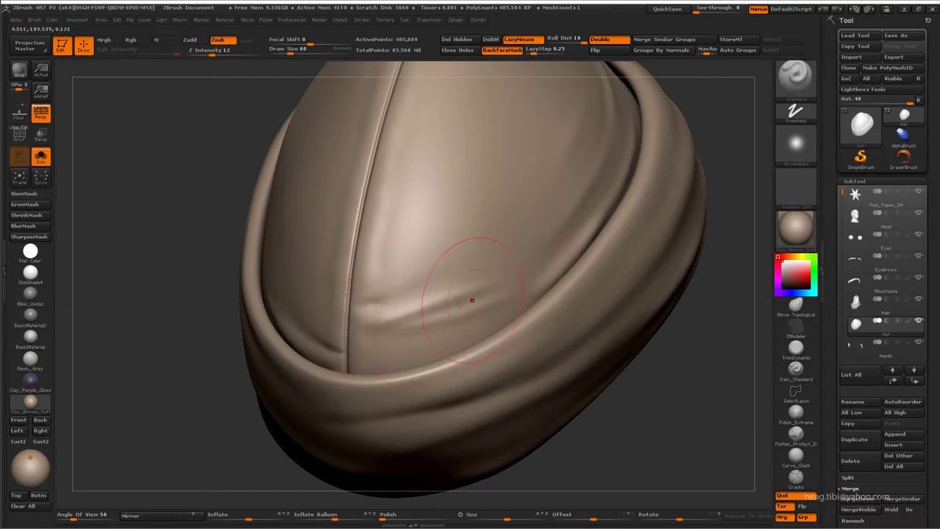
key(shift)
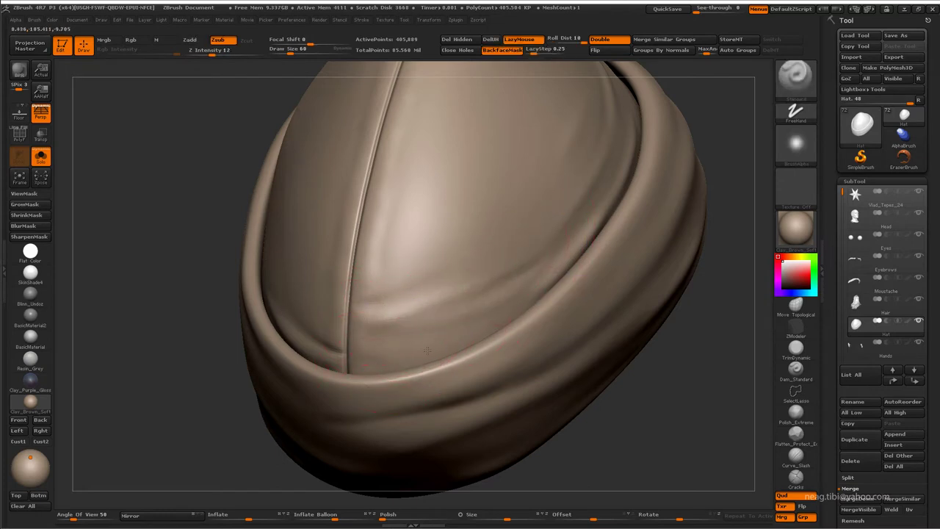
mouse_move(395, 350)
shift+mouse_down()
mouse_move(451, 333)
mouse_move(604, 177)
mouse_move(514, 220)
mouse_move(383, 374)
mouse_move(403, 351)
shift+mouse_up()
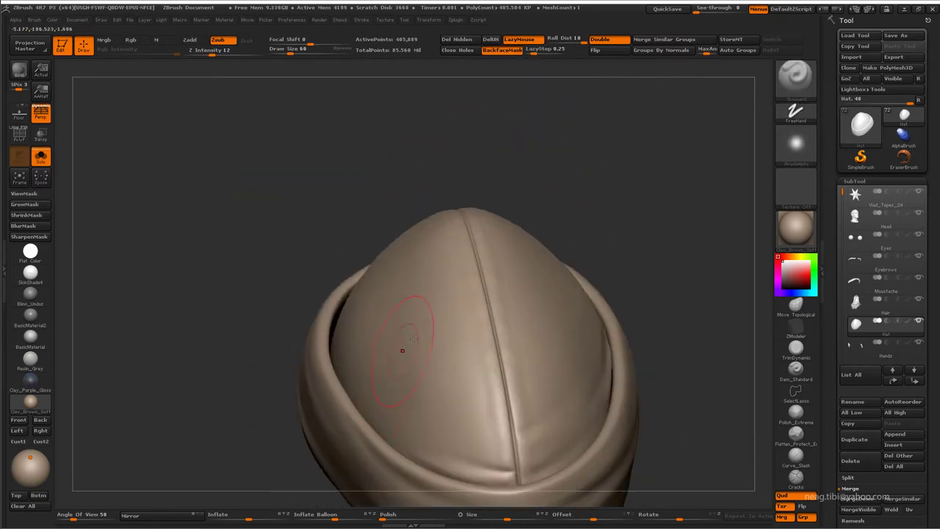
key(b)
key(m)
key(t)
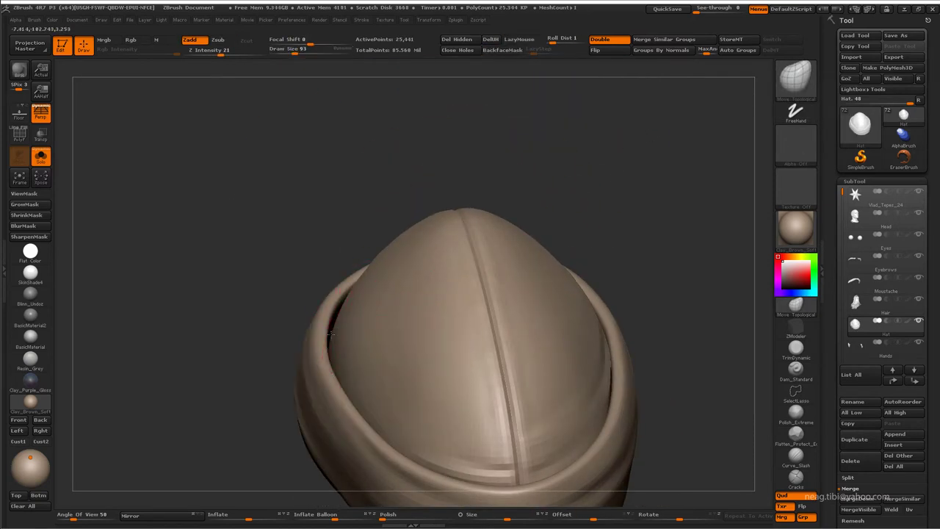
mouse_move(310, 333)
mouse_down()
mouse_move(364, 220)
mouse_move(382, 231)
mouse_up()
mouse_move(381, 194)
mouse_down()
mouse_move(577, 294)
mouse_move(607, 183)
mouse_up()
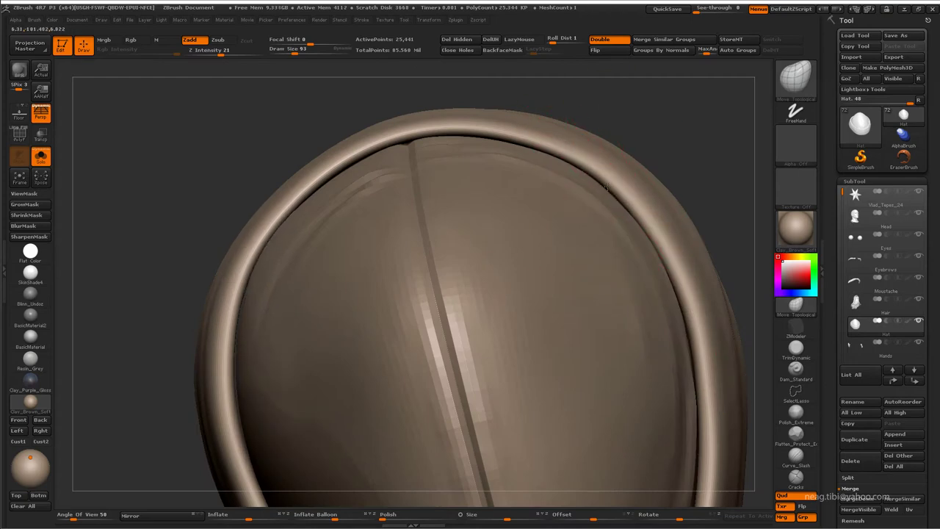
key(f)
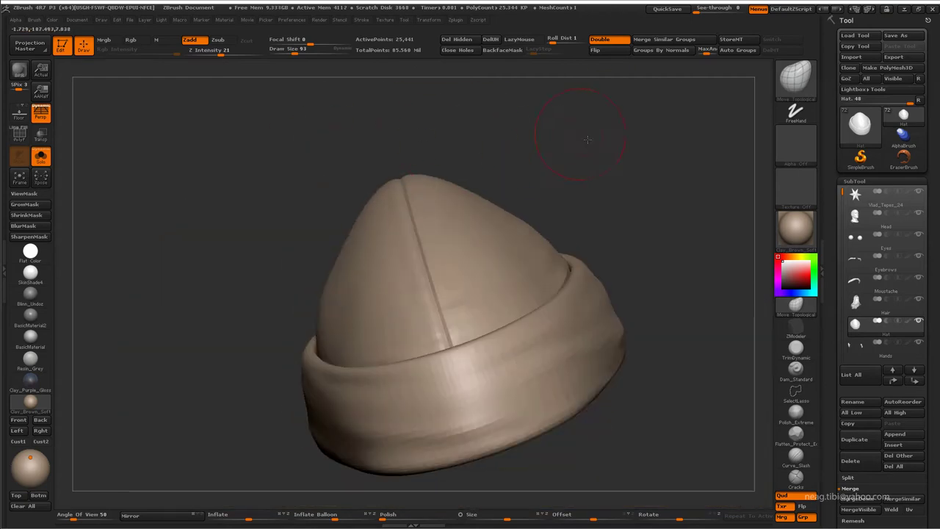
mouse_move(625, 220)
mouse_down()
mouse_move(580, 158)
mouse_move(566, 155)
mouse_move(533, 202)
mouse_up()
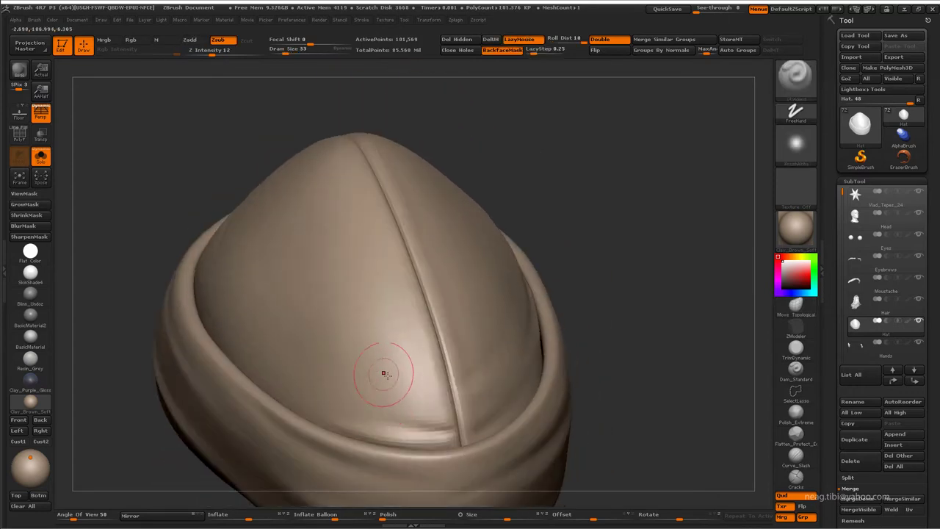
Carve vertical fabric creases into the crown below the central seam
drag(433, 349, 426, 377)
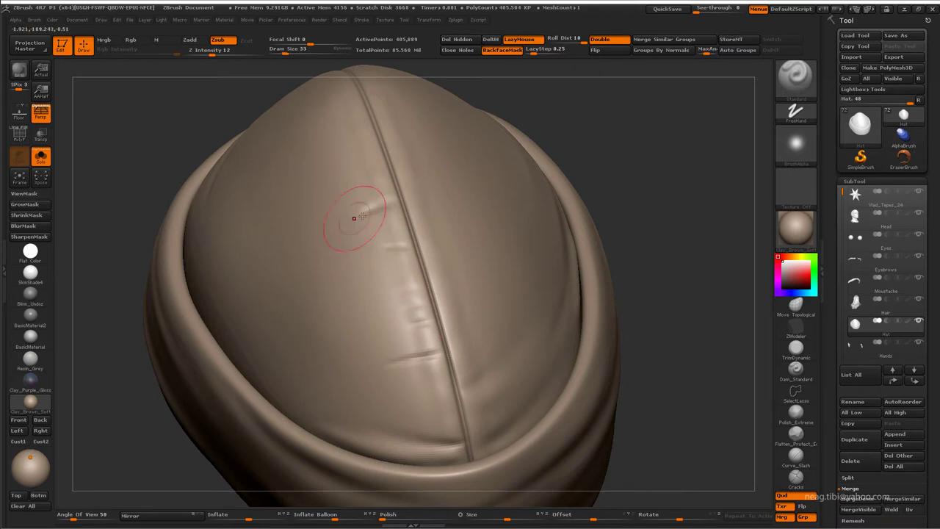
drag(349, 409, 310, 355)
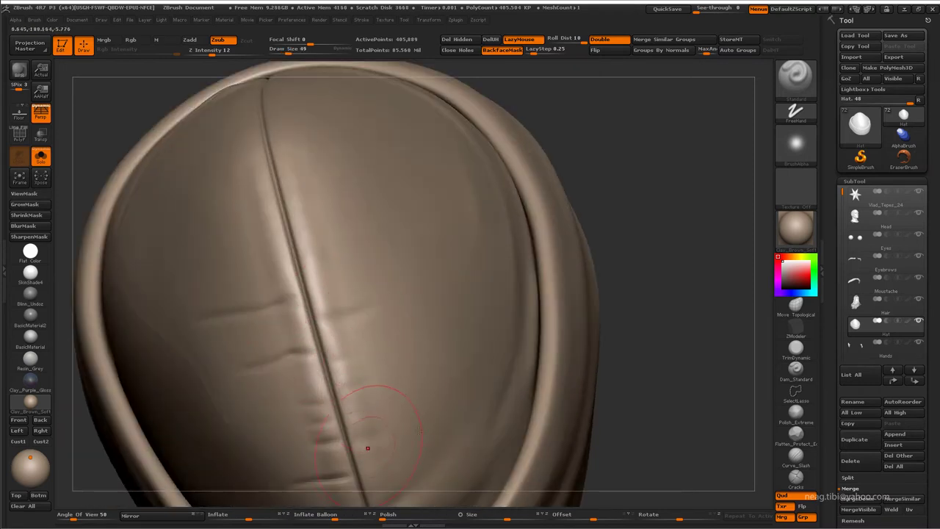
mouse_move(386, 409)
mouse_down()
mouse_move(368, 298)
mouse_move(423, 359)
mouse_up()
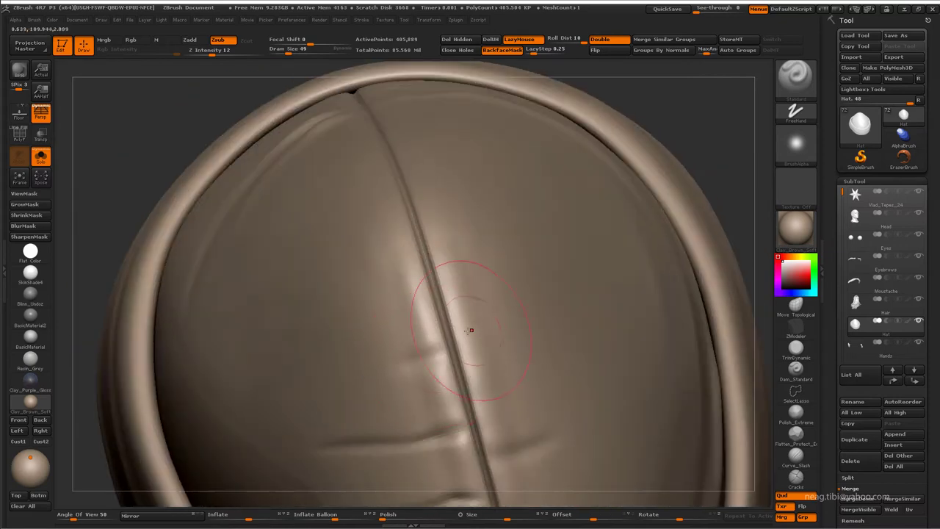
drag(416, 292, 391, 305)
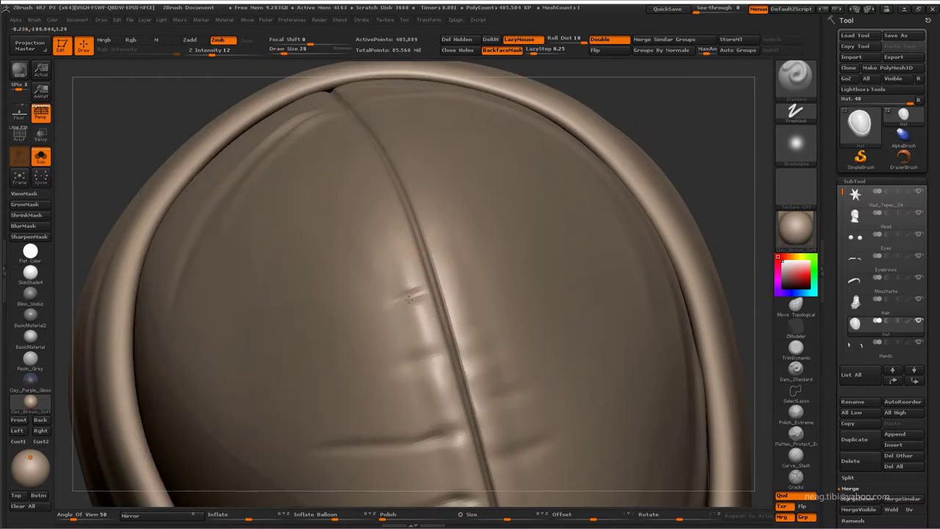
drag(287, 377, 293, 169)
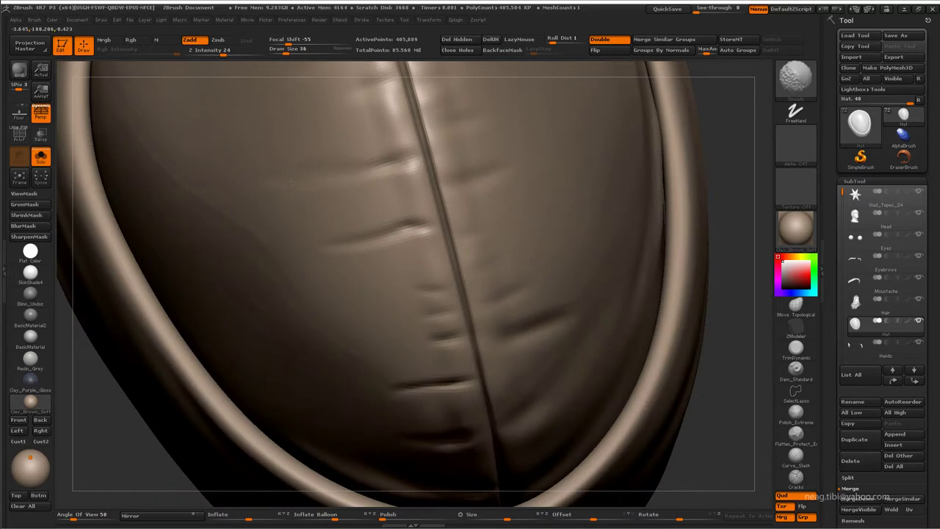
mouse_move(337, 239)
mouse_down()
mouse_move(454, 216)
mouse_move(460, 380)
mouse_up()
mouse_move(414, 252)
mouse_down()
mouse_move(384, 260)
mouse_move(367, 292)
mouse_move(225, 374)
mouse_move(304, 315)
mouse_move(268, 289)
mouse_move(308, 305)
mouse_move(326, 372)
mouse_up()
key(shift)
key(shift)
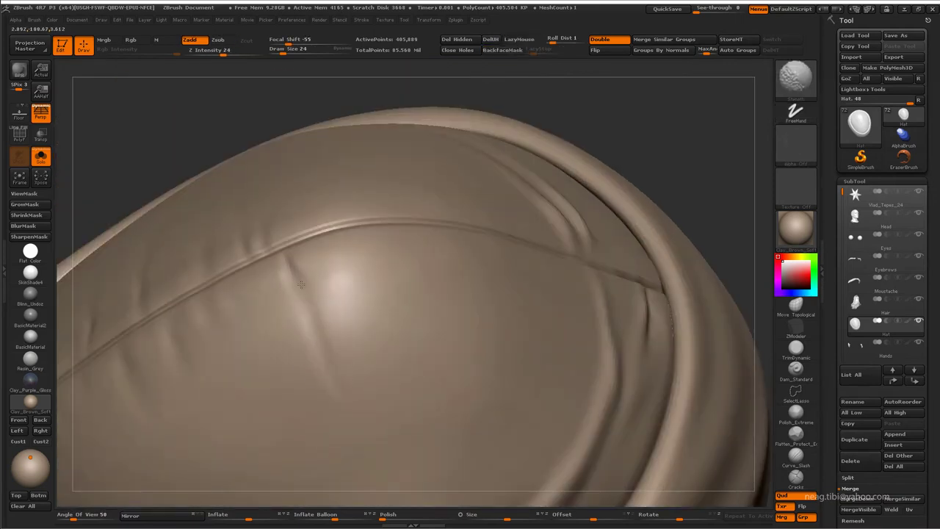
mouse_move(304, 310)
mouse_down()
mouse_move(368, 284)
mouse_move(387, 248)
mouse_move(400, 371)
mouse_up()
right_drag(439, 271, 487, 237)
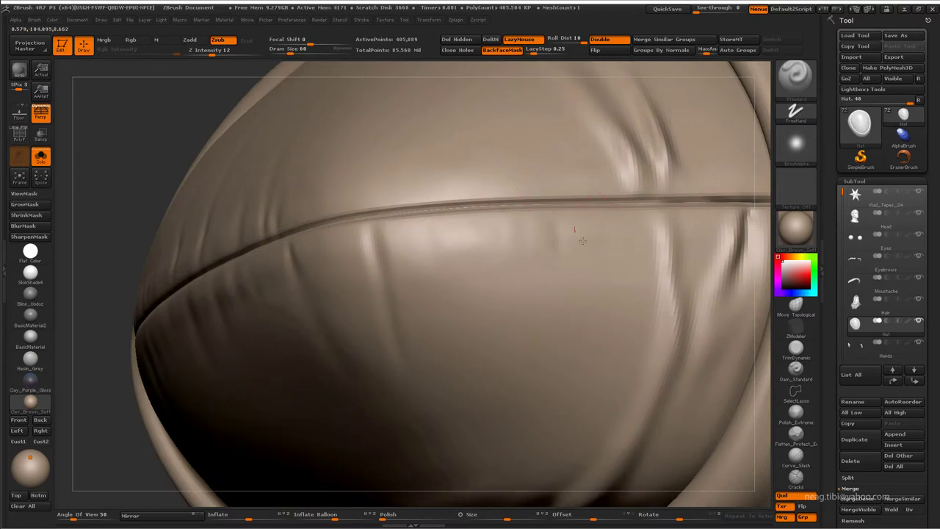
drag(636, 213, 650, 273)
drag(686, 214, 692, 286)
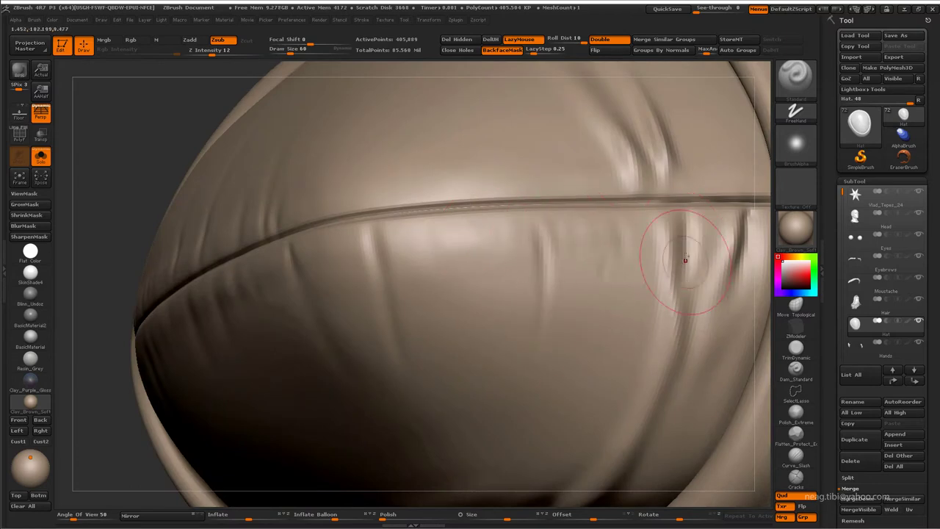
Smooth the new creases and wrinkles beside the seam on the crown
right_drag(682, 150, 565, 249)
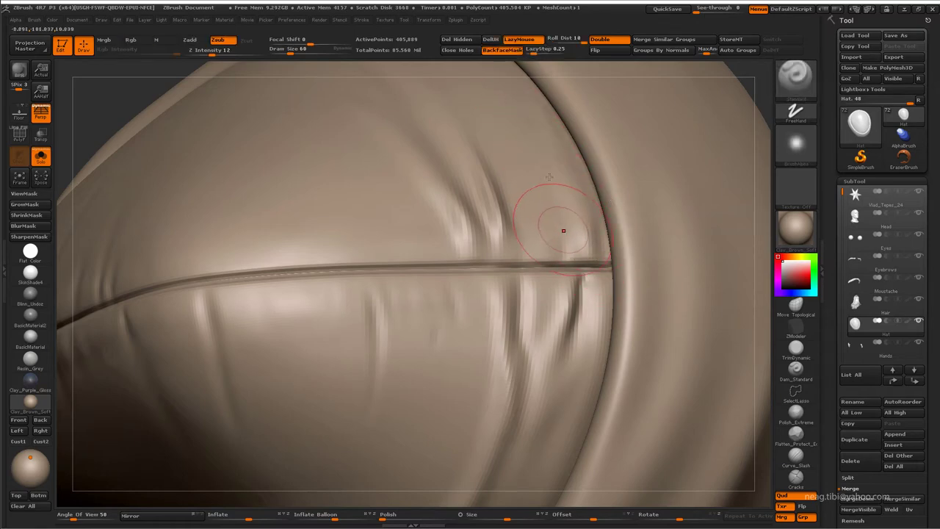
mouse_move(563, 227)
mouse_down()
mouse_move(475, 336)
mouse_move(576, 241)
mouse_up()
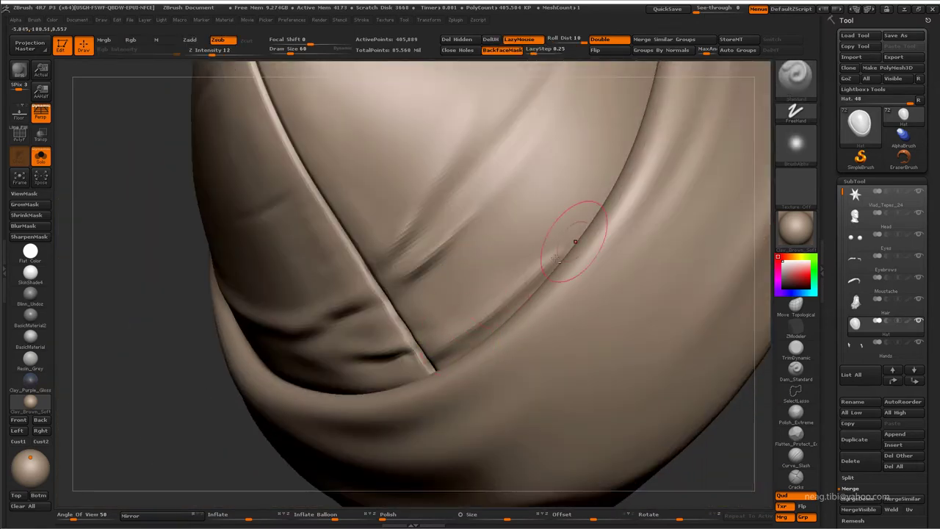
key(shift)
key(f)
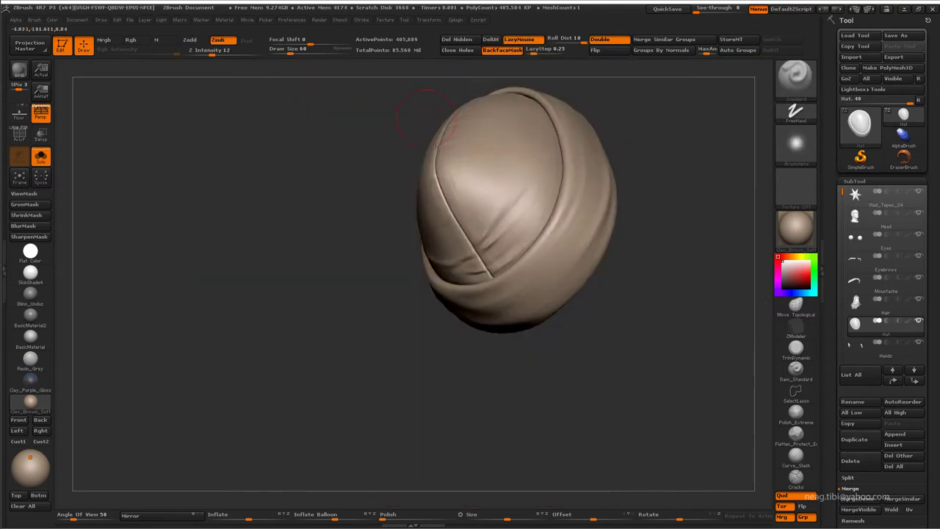
drag(540, 352, 530, 345)
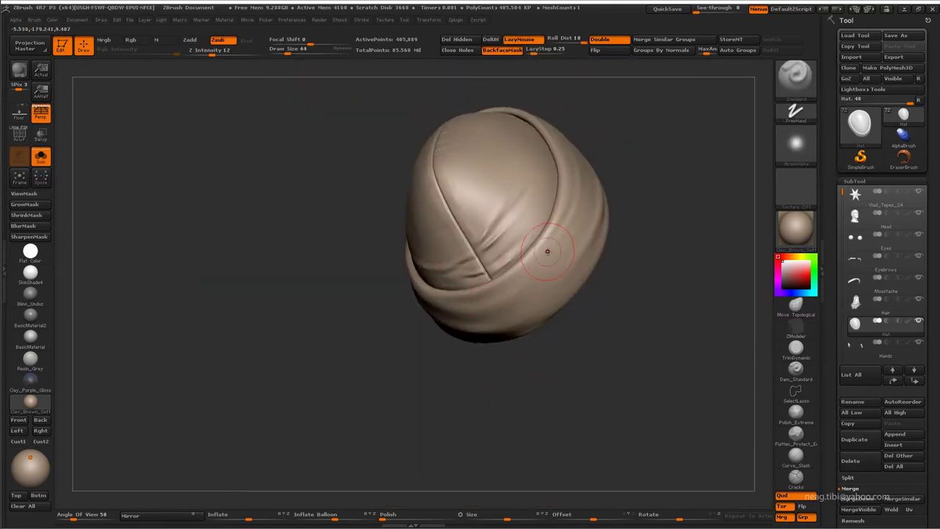
ctrl+right_drag(524, 203, 504, 200)
shift+drag(504, 199, 474, 261)
mouse_move(475, 262)
right_down()
mouse_move(507, 184)
mouse_move(468, 287)
right_up()
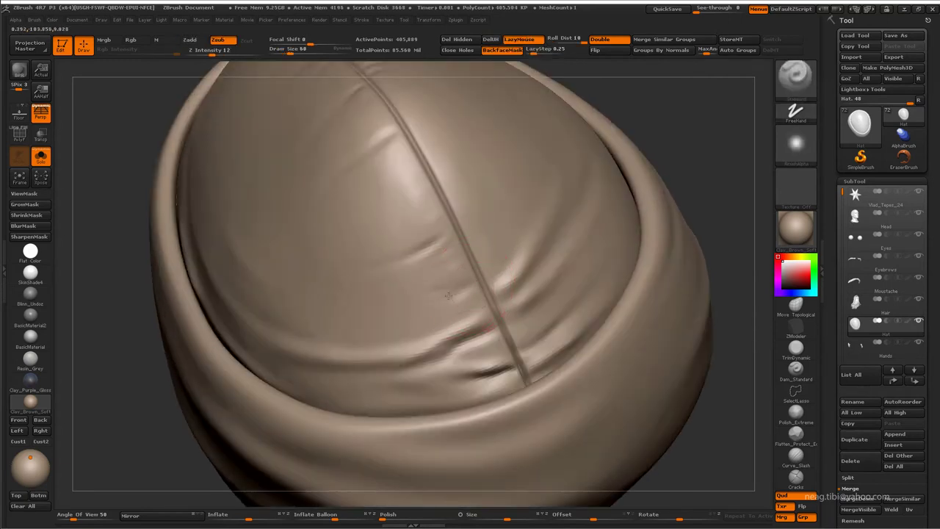
shift+drag(441, 301, 438, 313)
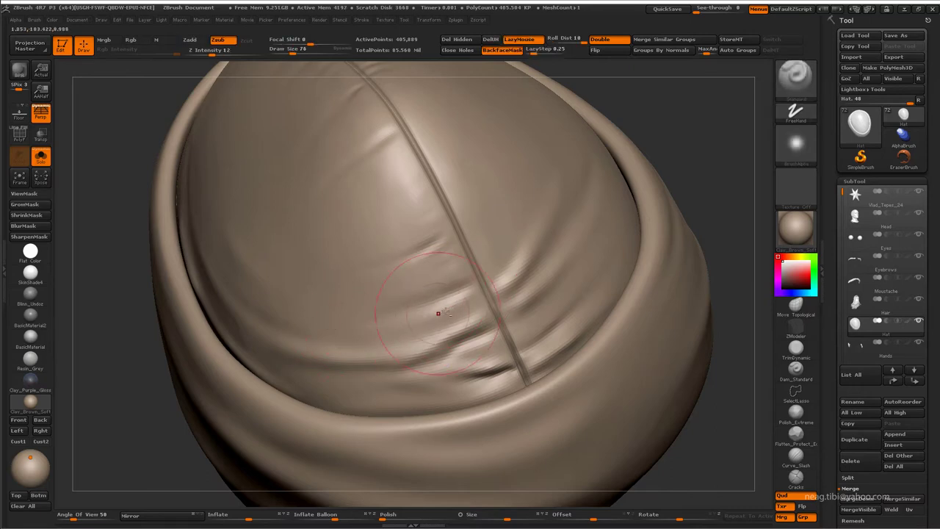
key(b)
key(s)
key(t)
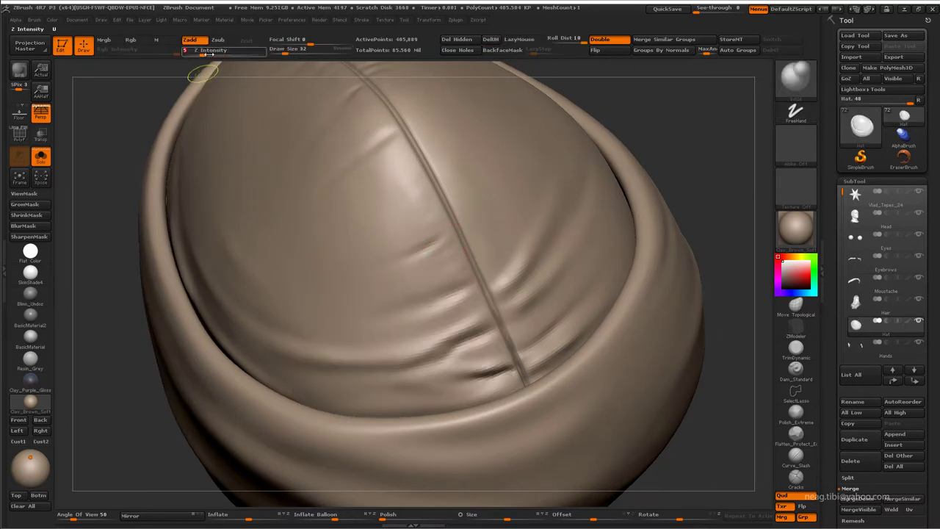
Orbit around the hat crown to inspect the seam from several angles
drag(334, 223, 417, 254)
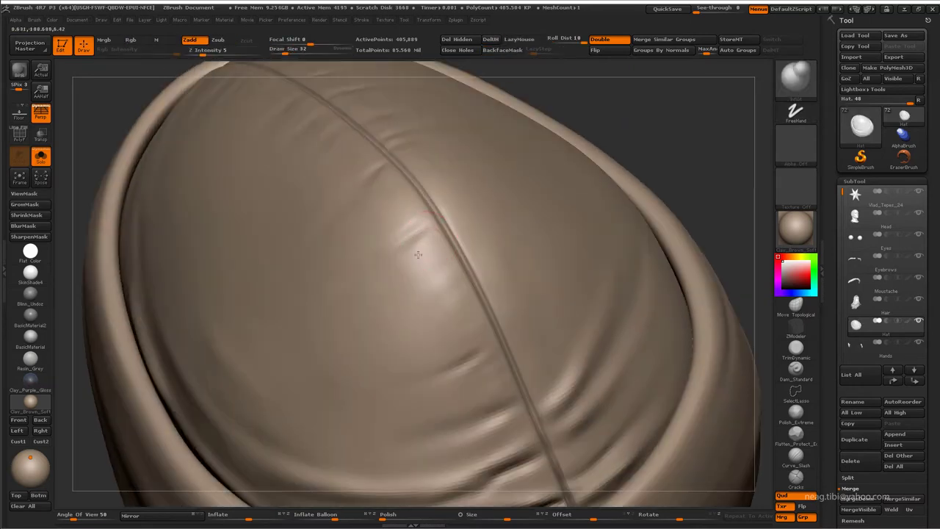
drag(356, 299, 433, 290)
drag(479, 329, 578, 176)
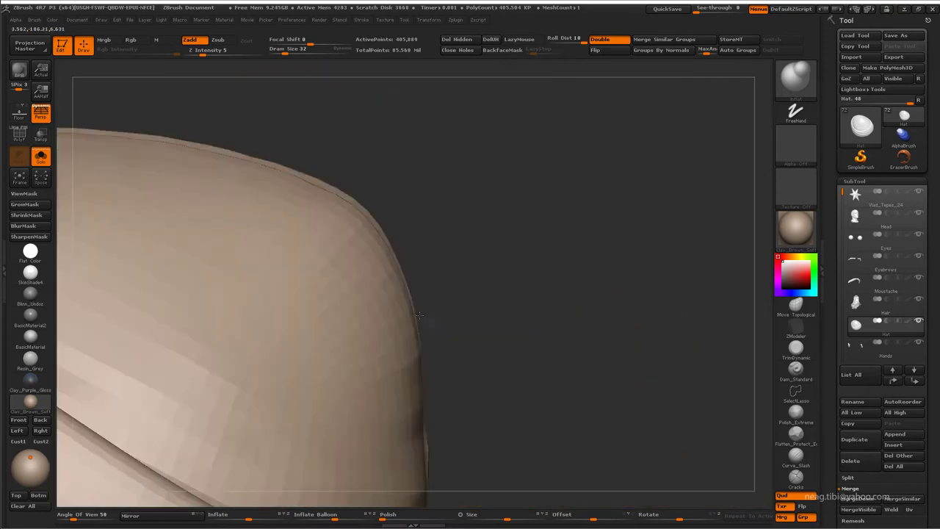
drag(346, 349, 361, 313)
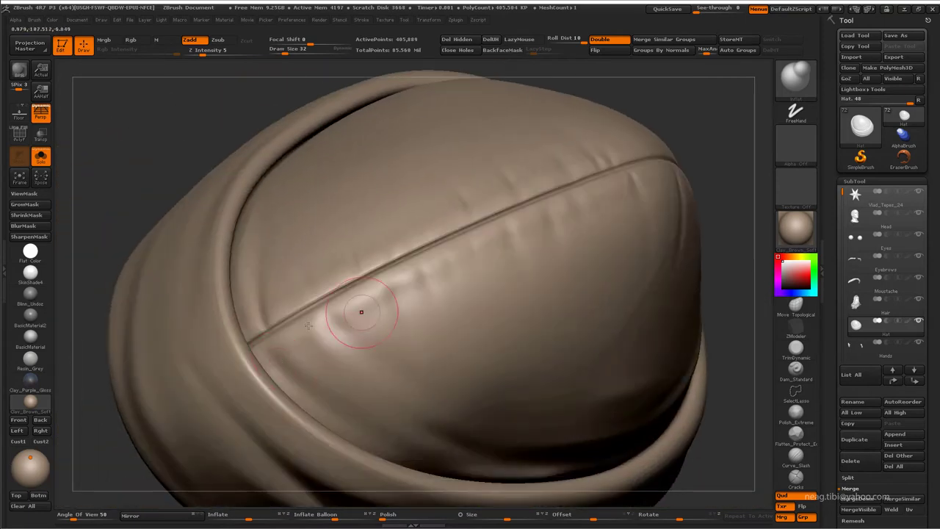
mouse_move(381, 390)
mouse_down()
mouse_move(346, 309)
mouse_move(369, 268)
mouse_up()
right_drag(381, 296, 309, 281)
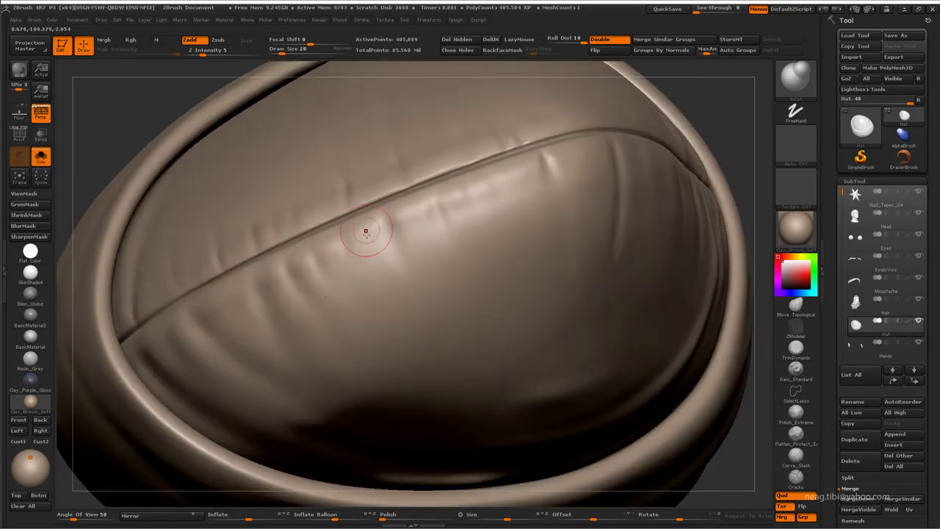
right_drag(432, 272, 384, 266)
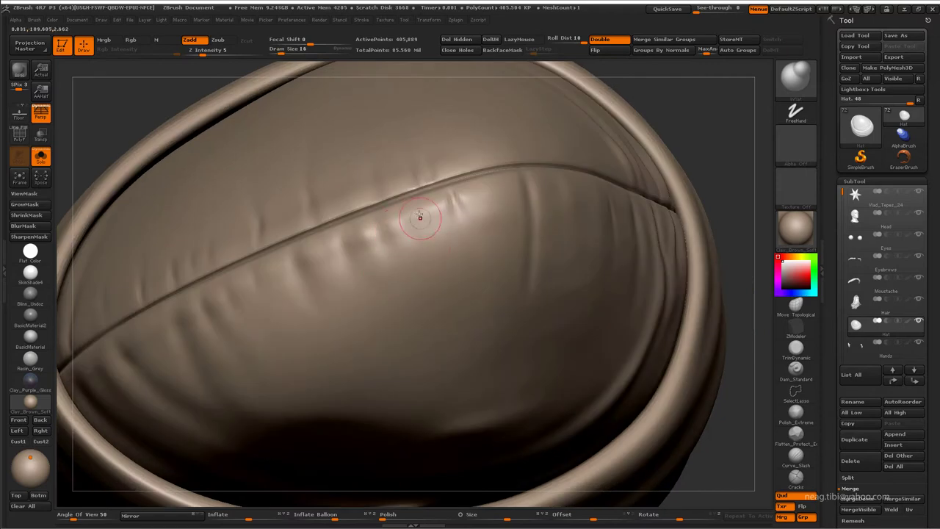
mouse_move(420, 217)
right_down()
mouse_move(377, 230)
mouse_move(407, 227)
mouse_move(360, 215)
mouse_move(385, 288)
mouse_move(403, 217)
right_up()
right_drag(507, 228, 390, 334)
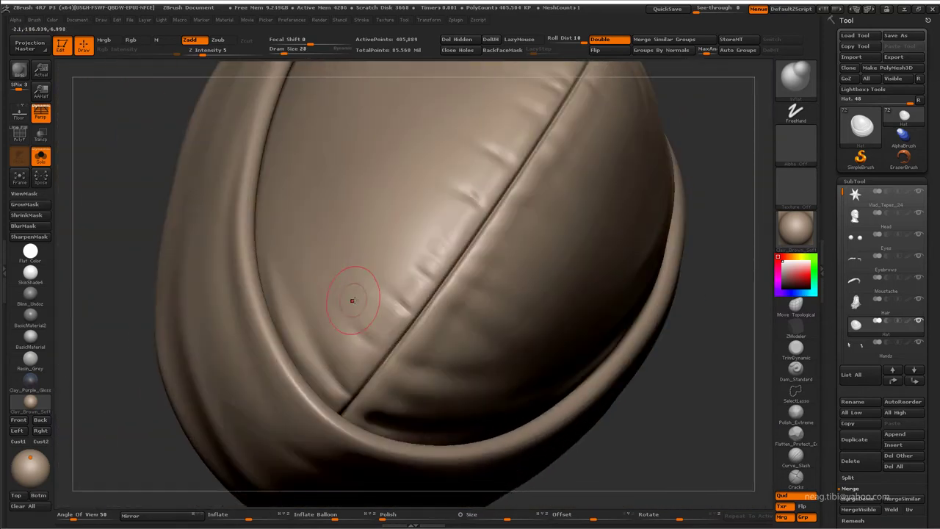
right_drag(325, 242, 382, 330)
mouse_move(327, 298)
right_down()
mouse_move(409, 294)
mouse_move(379, 303)
right_up()
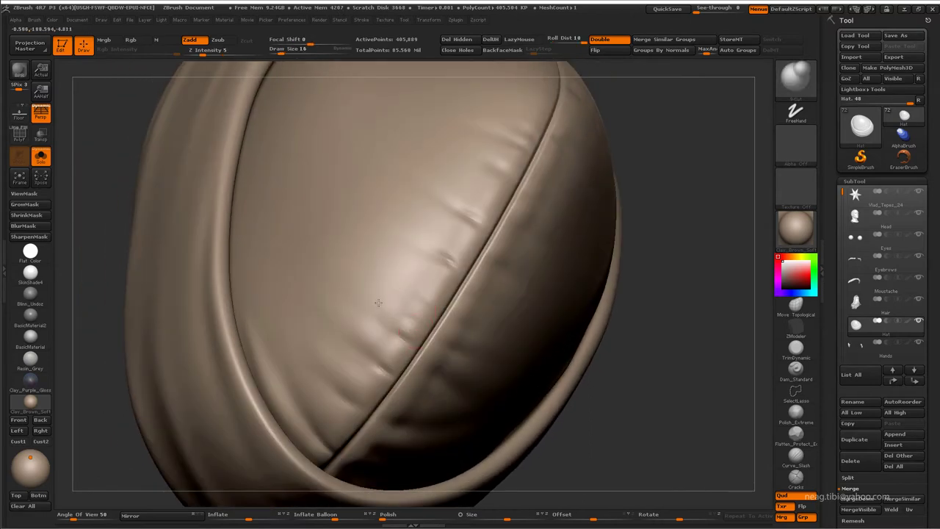
Carve wide, soft cloth folds into the crown and smooth away a small dent
mouse_move(380, 266)
right_down()
mouse_move(418, 269)
mouse_move(423, 301)
right_up()
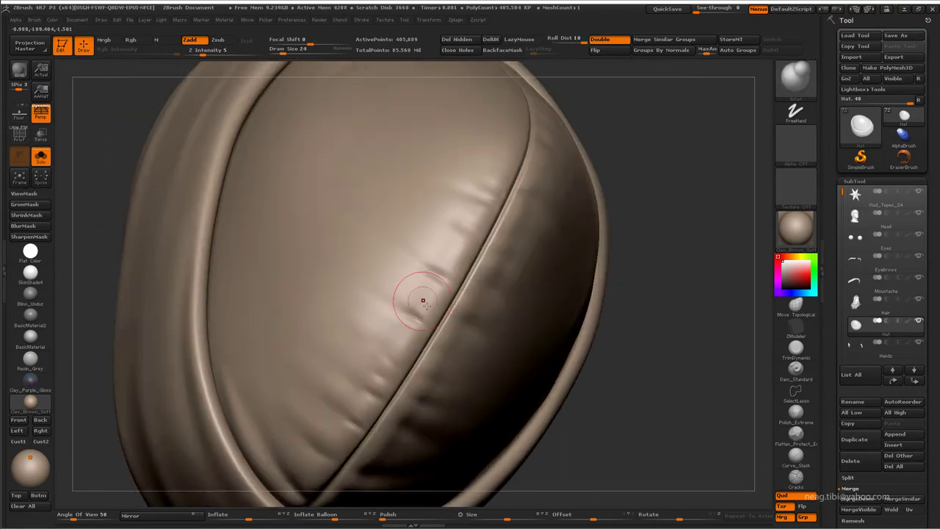
right_drag(339, 247, 390, 318)
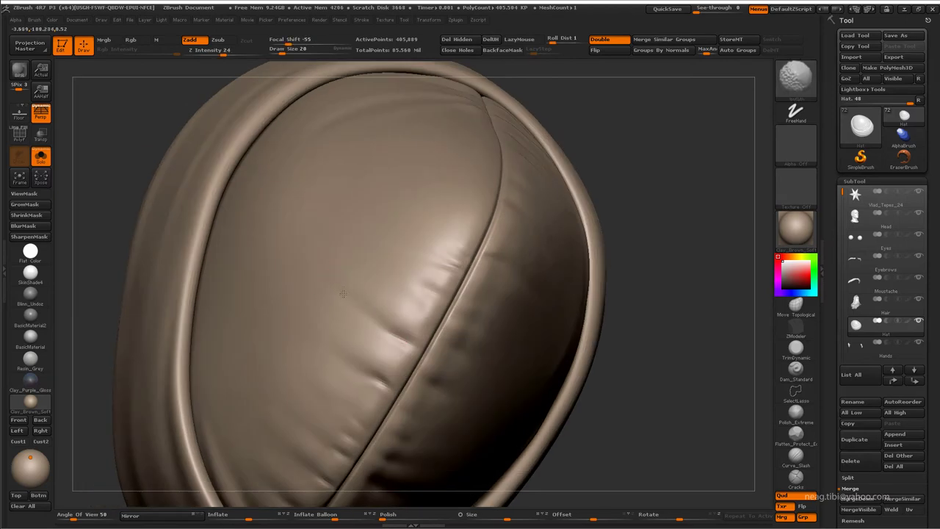
mouse_move(434, 269)
right_down()
mouse_move(340, 281)
mouse_move(434, 308)
right_up()
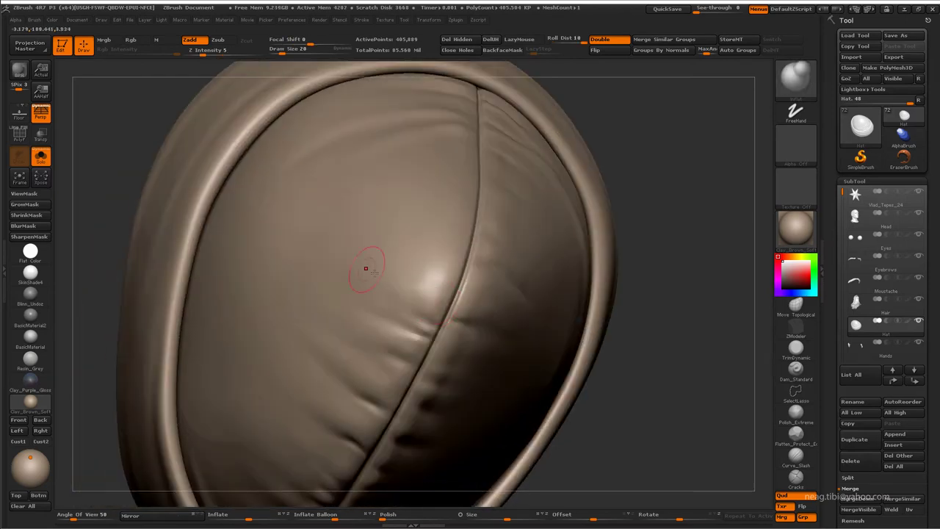
right_drag(366, 269, 394, 345)
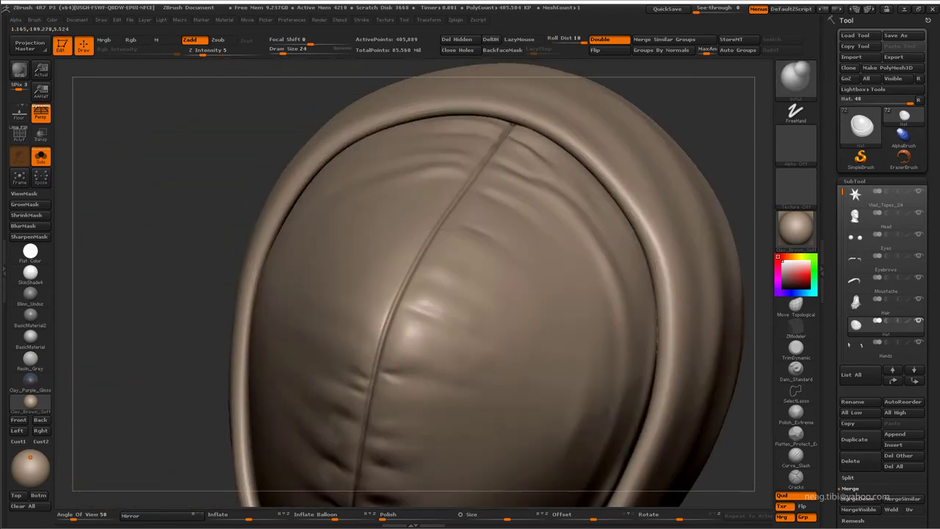
right_drag(493, 370, 399, 298)
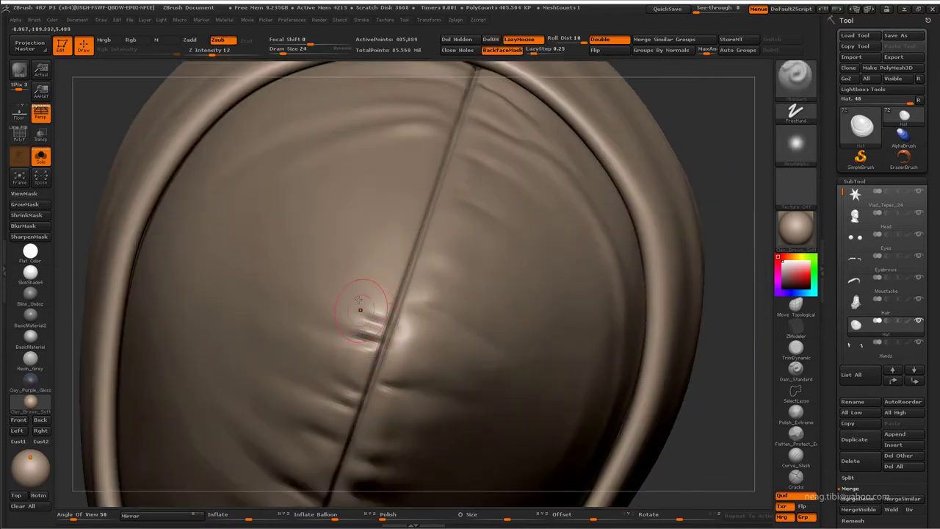
mouse_move(367, 311)
right_down()
mouse_move(398, 280)
mouse_move(355, 294)
mouse_move(397, 303)
right_up()
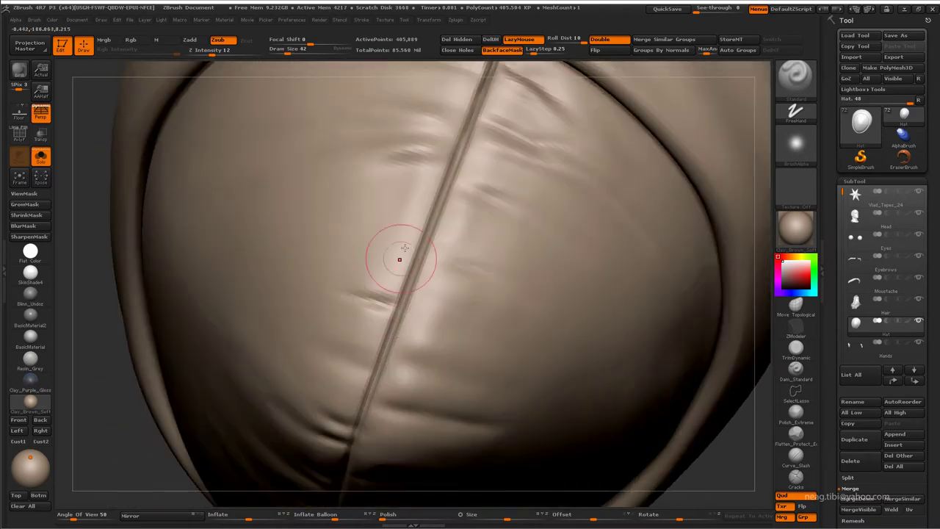
right_drag(400, 259, 349, 275)
mouse_move(398, 265)
mouse_down()
mouse_move(340, 254)
mouse_move(380, 241)
mouse_move(343, 262)
mouse_up()
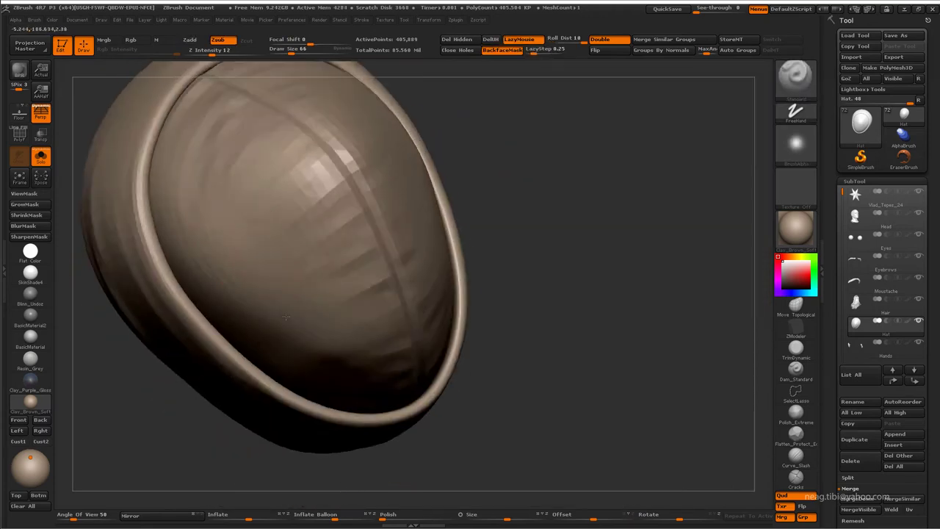
drag(268, 169, 327, 256)
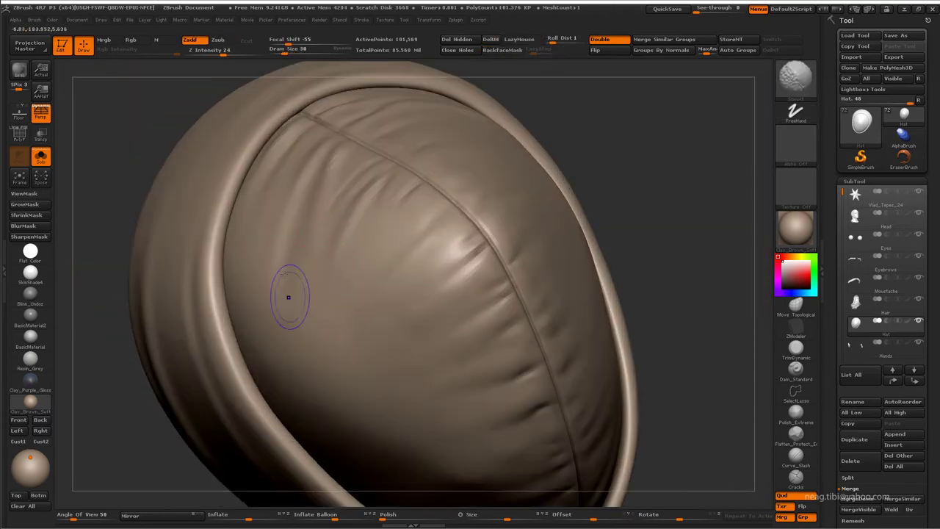
mouse_move(287, 293)
mouse_down()
mouse_move(316, 252)
mouse_move(293, 265)
mouse_up()
mouse_move(361, 294)
mouse_down()
mouse_move(537, 203)
mouse_move(661, 174)
mouse_move(610, 180)
mouse_move(581, 172)
mouse_move(573, 115)
mouse_move(556, 168)
mouse_up()
Switch to the Pinch brush and zoom in on the crown seam
scroll(466, 352, up, 3)
key(b)
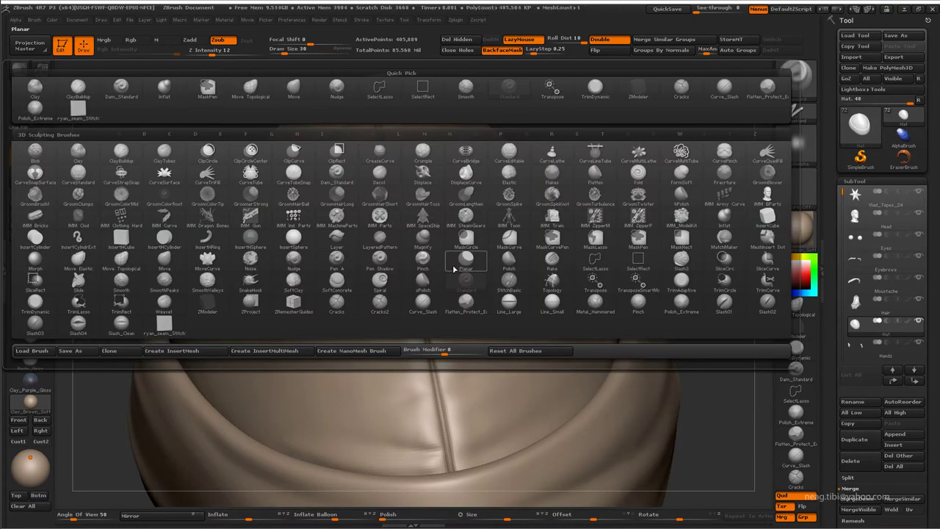
key(p)
click(426, 279)
scroll(419, 267, up, 3)
scroll(420, 382, up, 3)
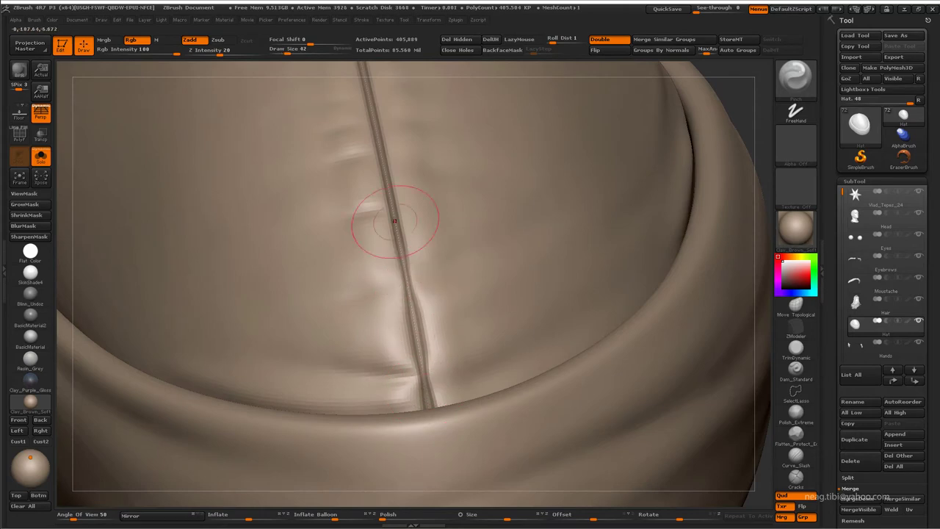
scroll(389, 220, up, 3)
scroll(416, 305, up, 2)
scroll(416, 305, up, 1)
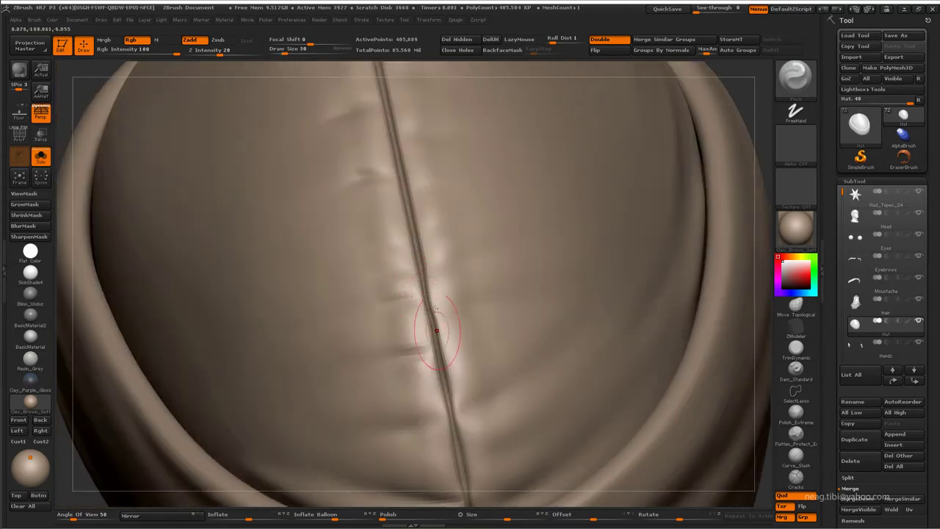
scroll(413, 243, down, 2)
scroll(414, 244, up, 2)
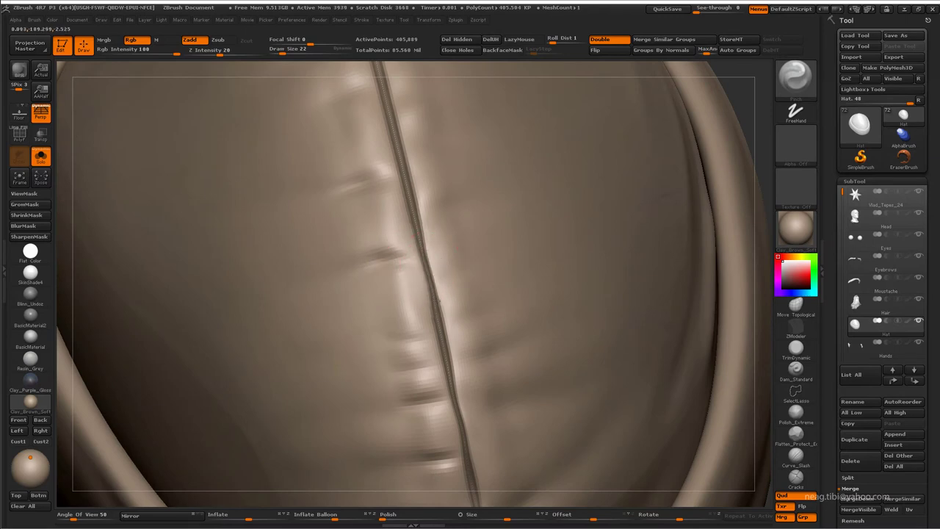
scroll(424, 291, down, 2)
scroll(424, 291, up, 1)
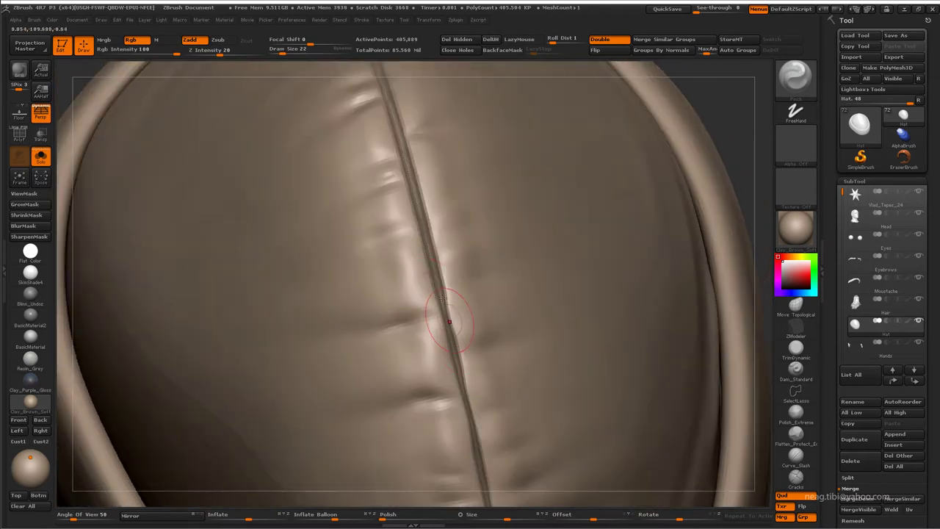
scroll(452, 331, down, 2)
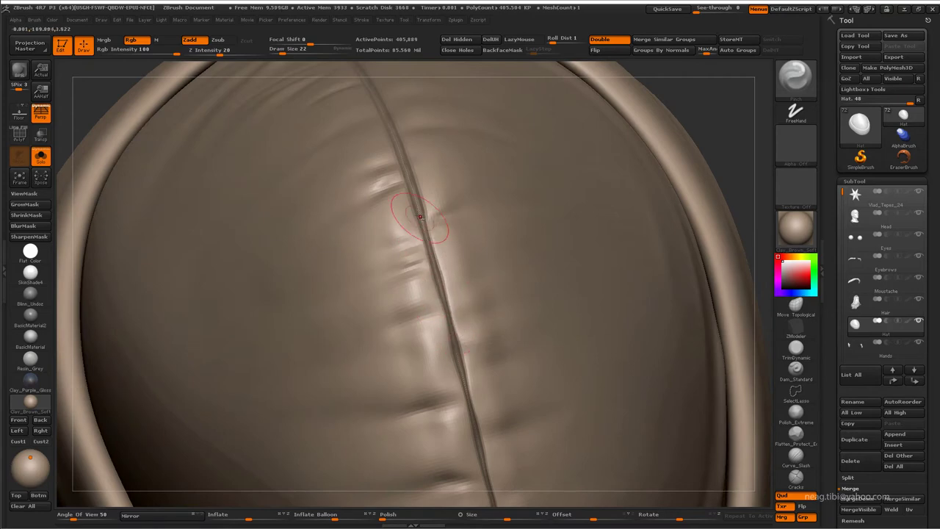
scroll(426, 251, down, 1)
Pinch along the crown seam to sharpen it, following it toward the brim
mouse_move(425, 250)
middle_down()
mouse_move(425, 232)
mouse_move(479, 276)
mouse_move(457, 220)
middle_up()
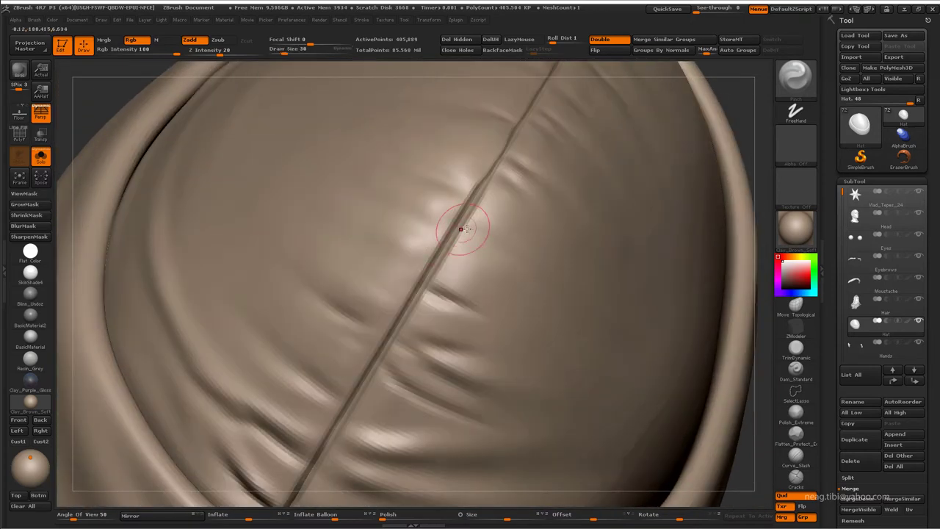
middle_drag(422, 282, 459, 232)
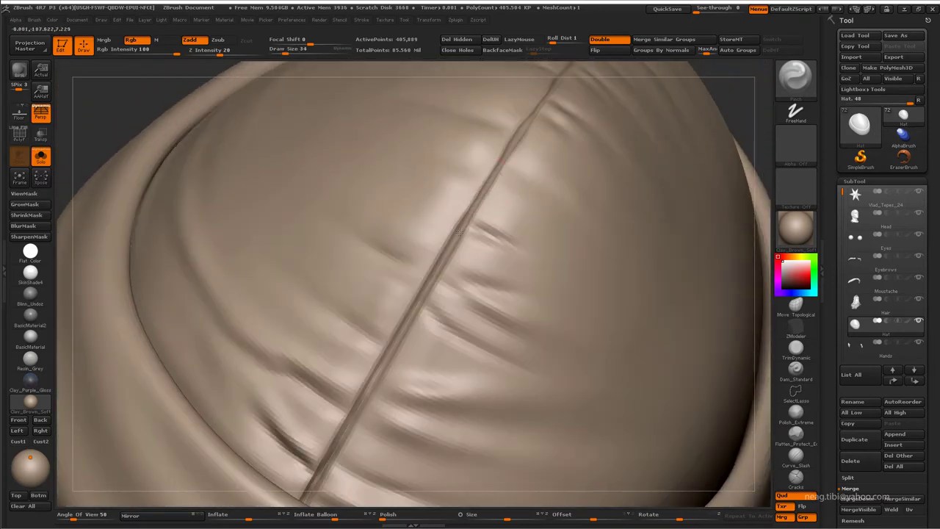
middle_drag(421, 290, 473, 241)
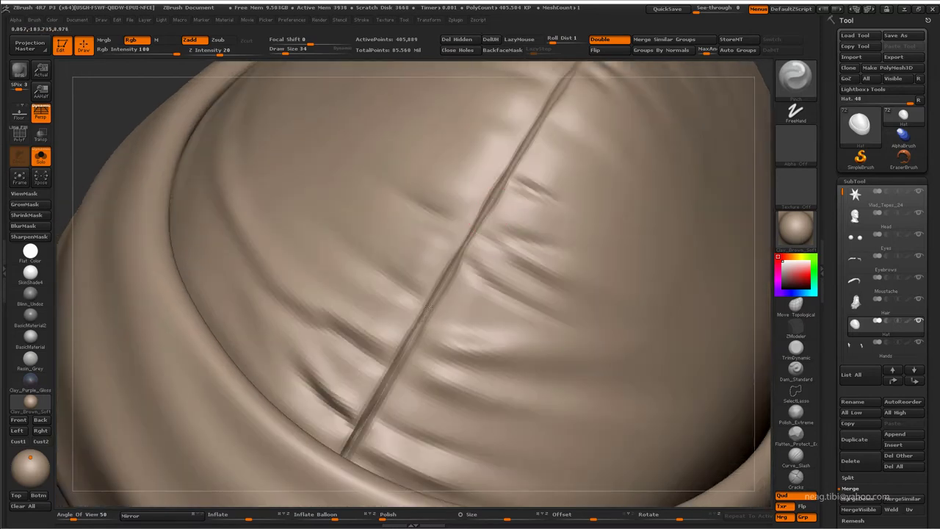
mouse_move(430, 308)
middle_down()
mouse_move(437, 294)
mouse_move(430, 310)
middle_up()
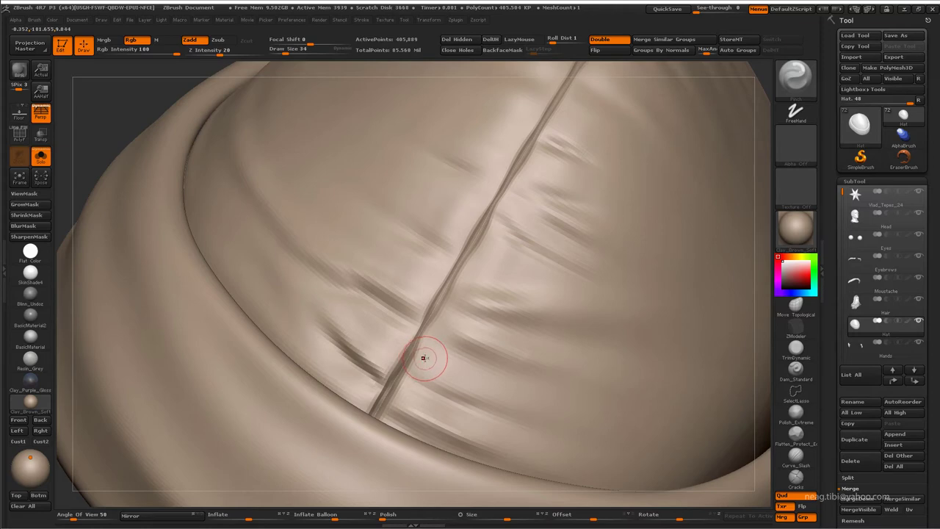
Refine the crown folds with Smooth strokes, checking the top and interior
key(f)
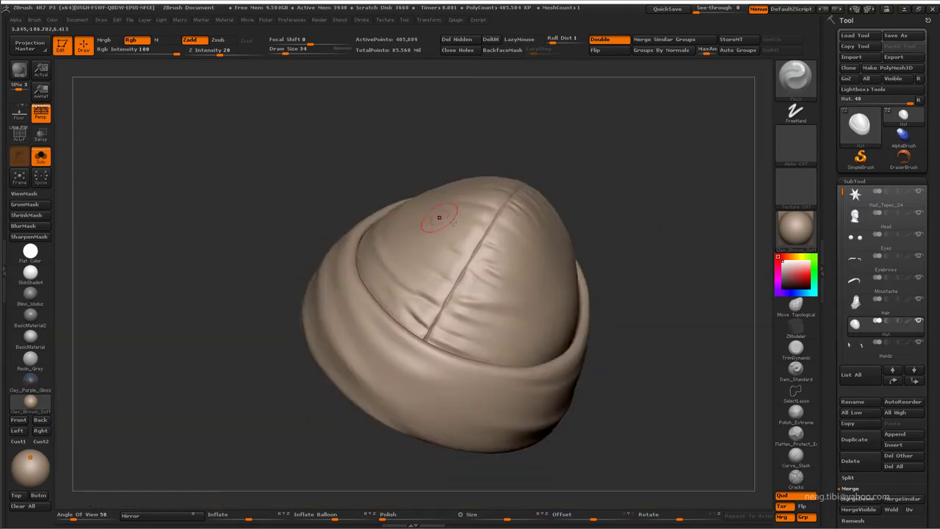
middle_drag(430, 216, 504, 263)
middle_drag(504, 299, 476, 280)
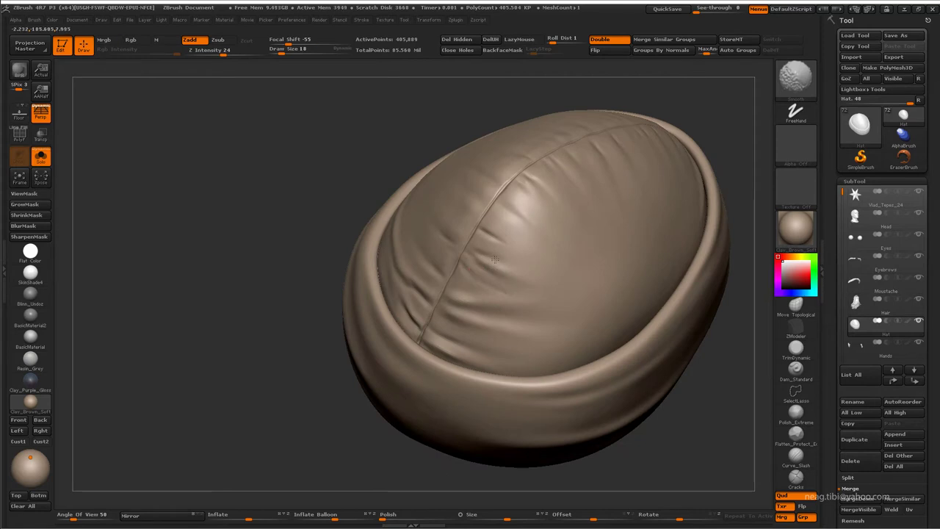
mouse_move(481, 320)
middle_down()
mouse_move(558, 342)
mouse_move(610, 315)
middle_up()
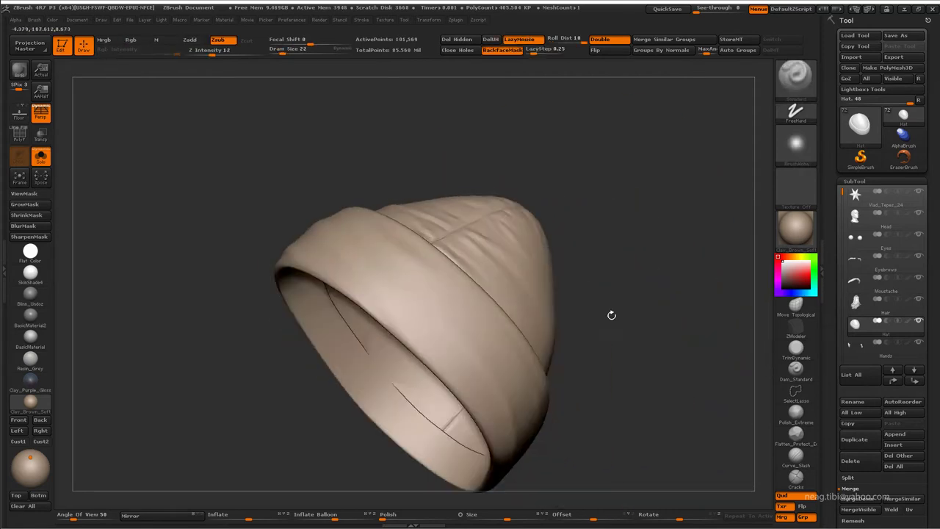
middle_drag(386, 231, 310, 293)
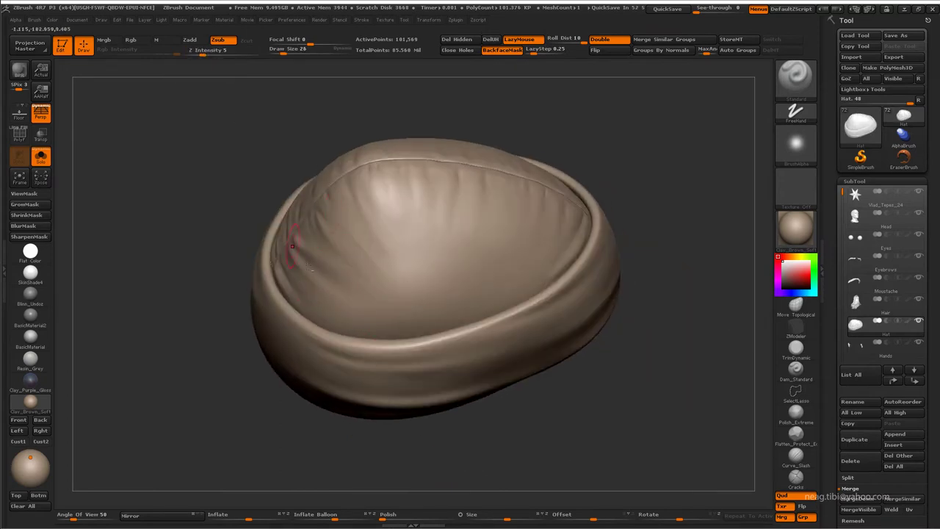
middle_drag(437, 302, 422, 291)
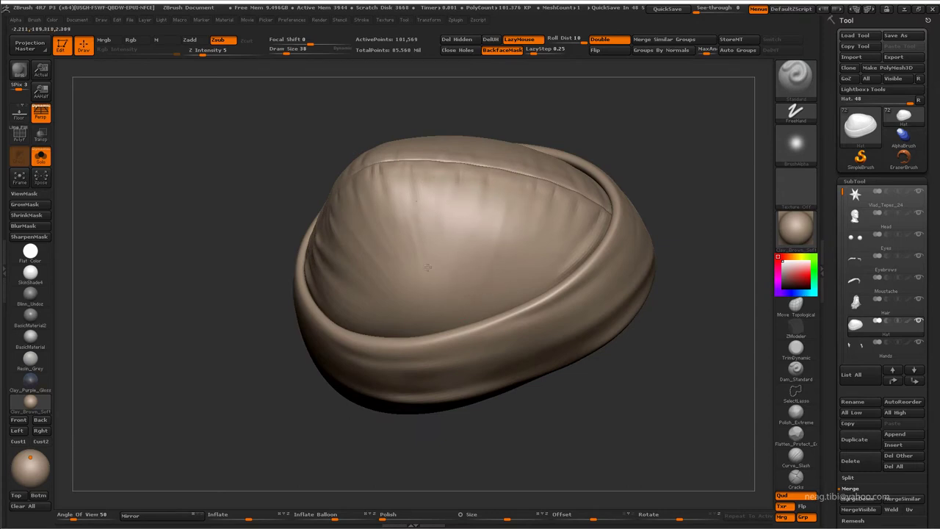
mouse_move(444, 187)
middle_down()
mouse_move(493, 211)
mouse_move(522, 211)
middle_up()
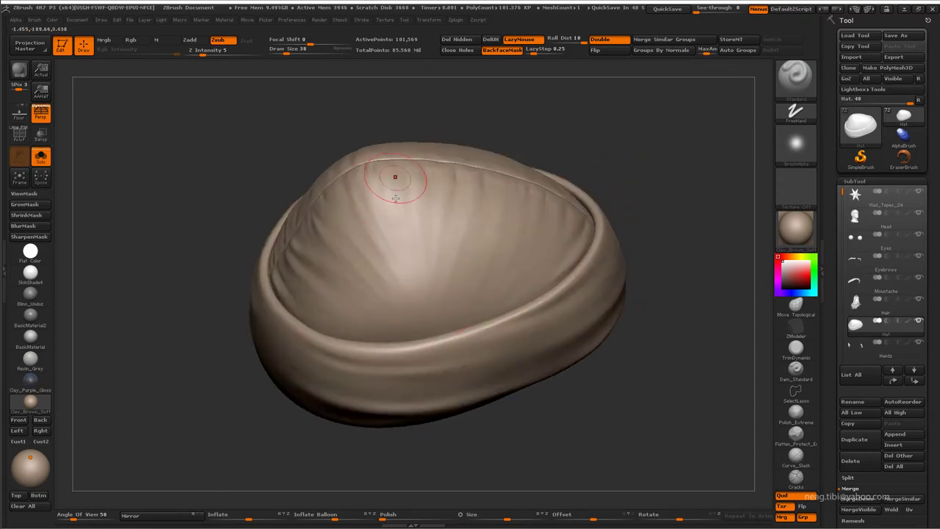
key(shift)
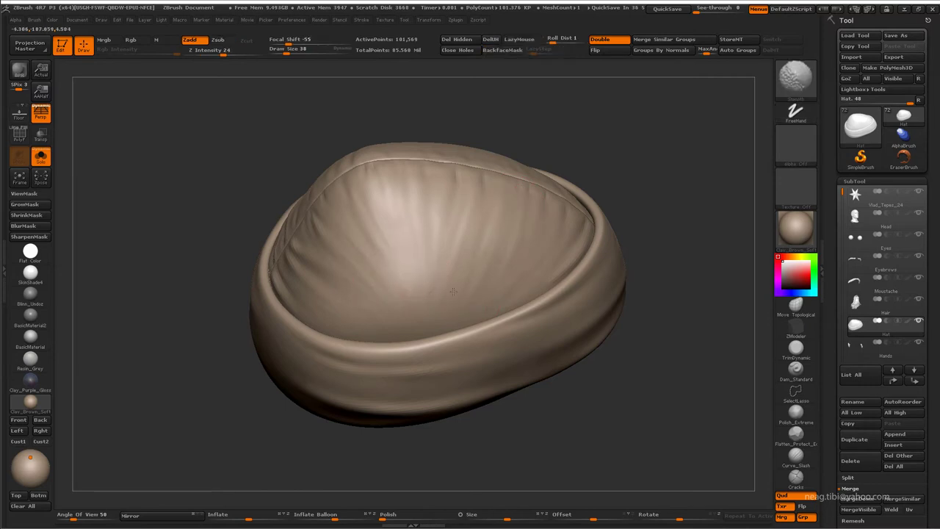
mouse_move(403, 305)
middle_down()
mouse_move(357, 316)
mouse_move(380, 269)
middle_up()
key(shift)
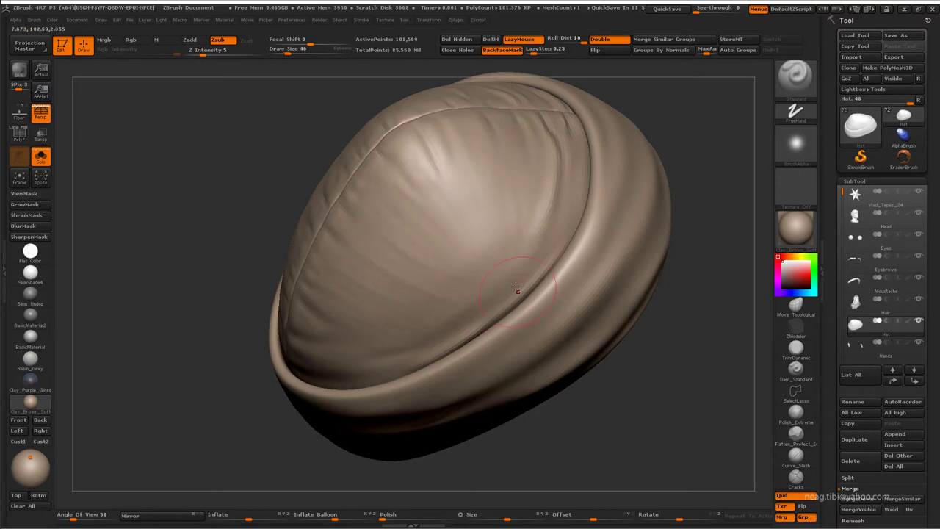
key(shift)
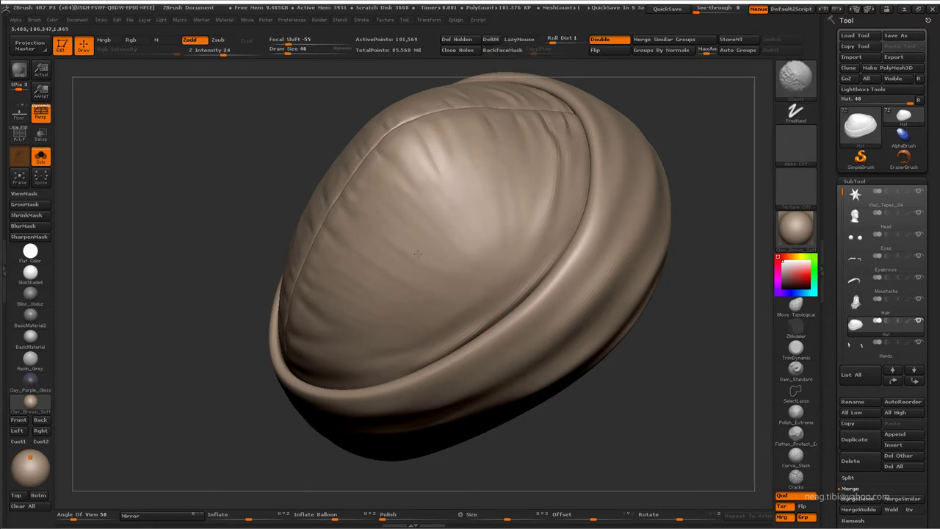
mouse_move(416, 253)
mouse_down()
mouse_move(414, 357)
mouse_move(424, 301)
mouse_up()
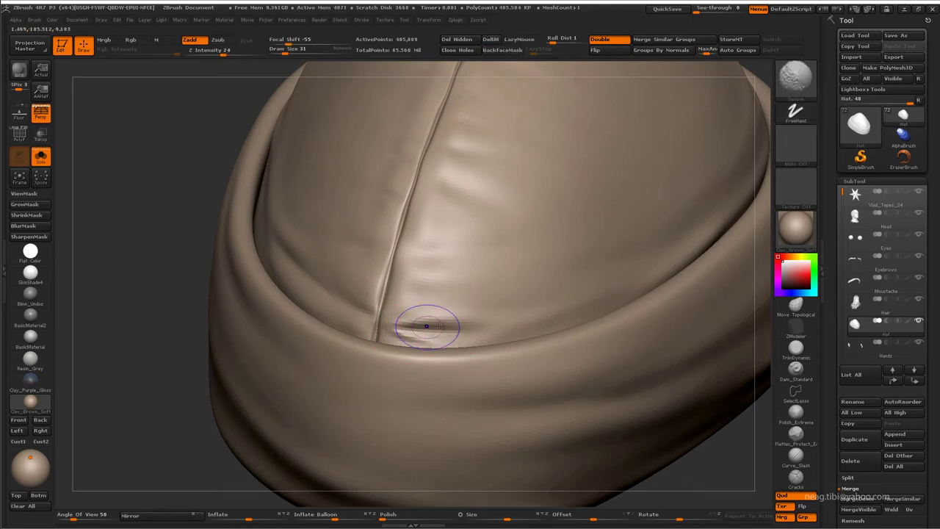
Subdivide the hat to 1.622 million points and smooth the dent near the brim
key(ctrl+d)
shift+drag(423, 329, 453, 341)
key(f)
mouse_move(573, 221)
mouse_down()
mouse_move(526, 69)
mouse_move(529, 145)
mouse_move(548, 154)
mouse_move(517, 111)
mouse_move(566, 126)
mouse_up()
Delete the hat band's lower subdivision levels
key(shift+ctrl+s)
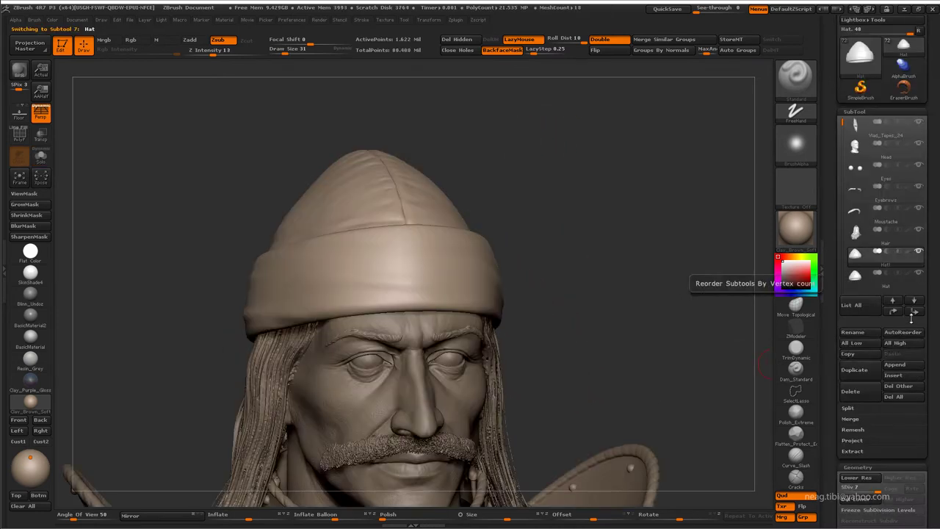
scroll(867, 368, down, 5)
drag(851, 412, 842, 412)
key(shift+ctrl+s)
key(shift+f)
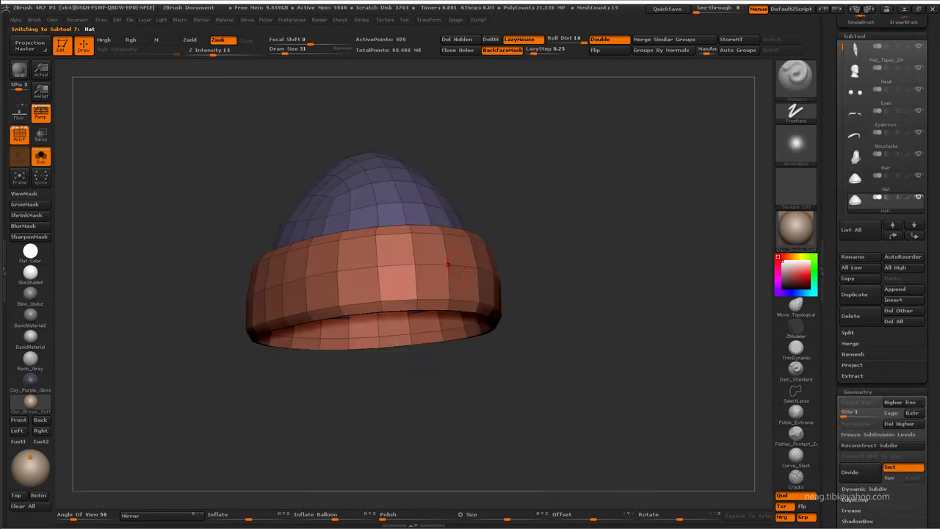
click(865, 425)
ctrl+shift+click(399, 269)
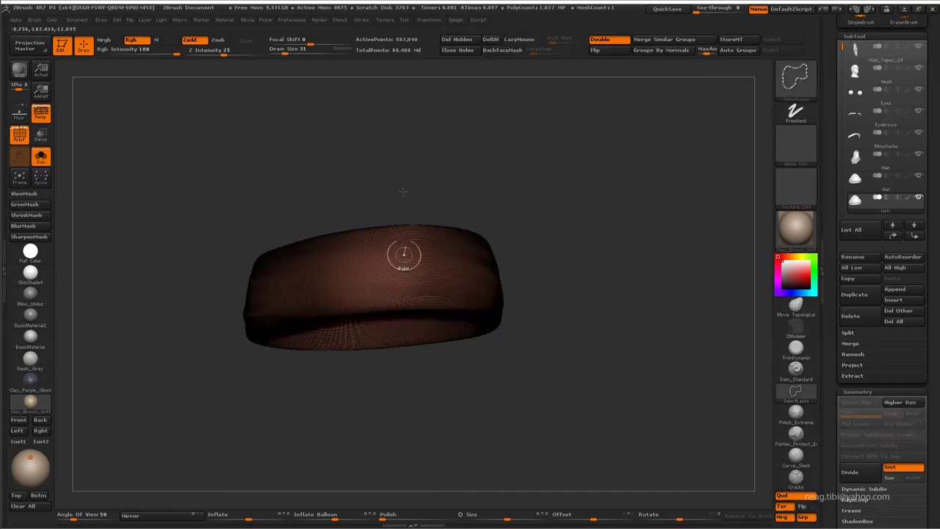
key(shift+f)
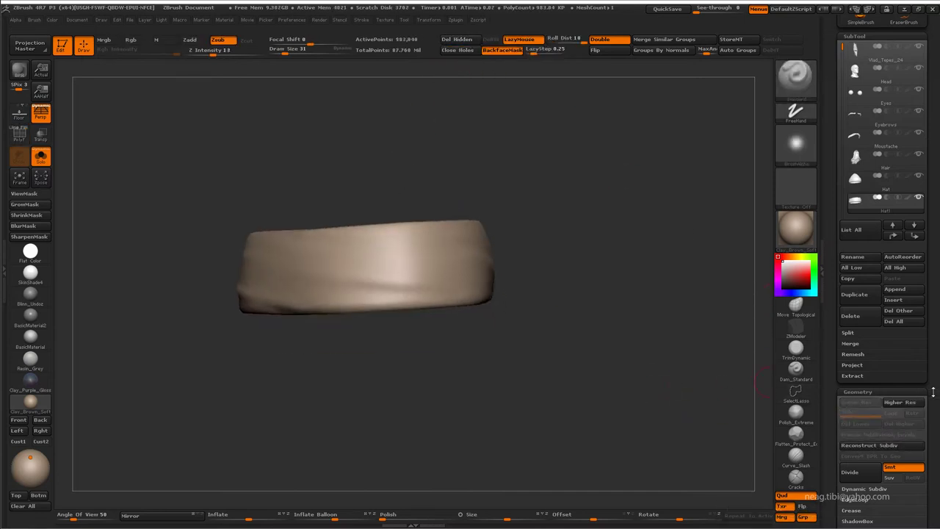
ZRemesh the band with Target Polygons Count 2 and AdaptiveSize 0
scroll(881, 368, down, 5)
click(857, 236)
click(873, 281)
text(2)
key(Return)
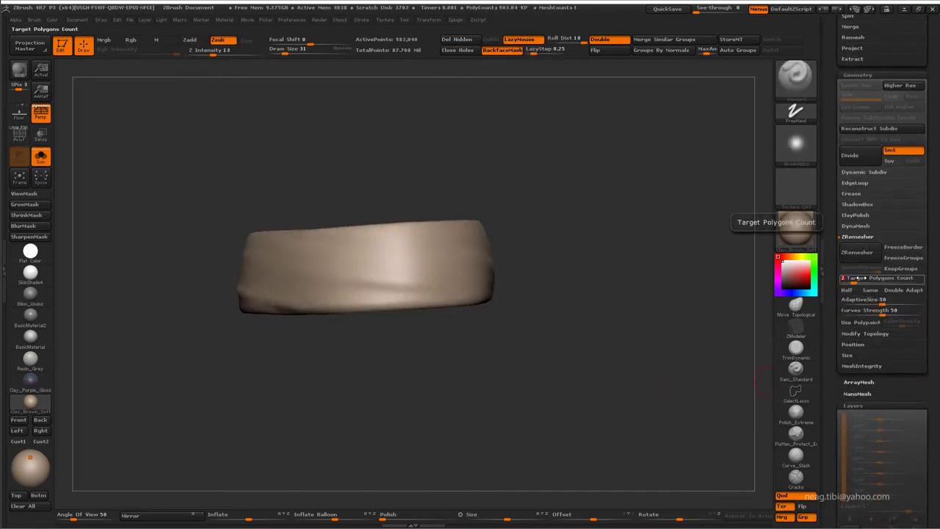
click(842, 299)
click(854, 253)
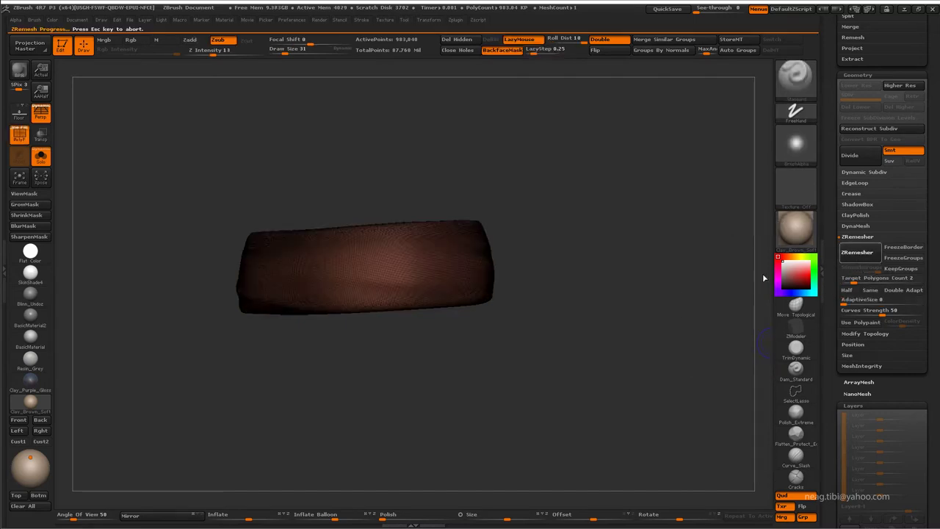
drag(633, 264, 653, 298)
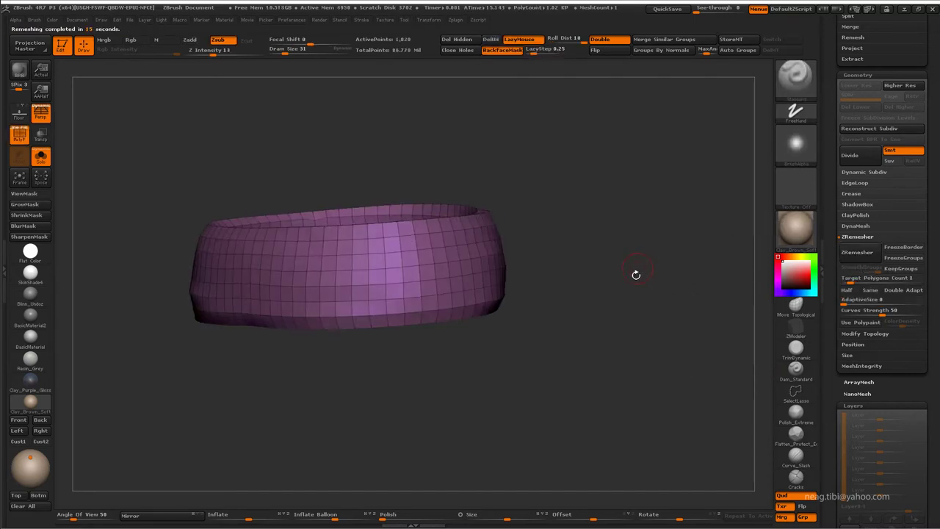
click(859, 382)
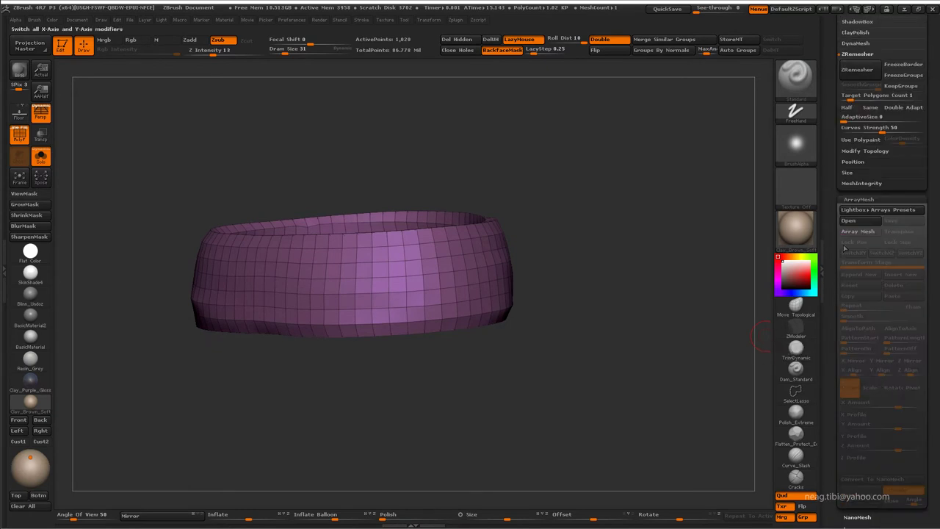
click(858, 231)
click(859, 230)
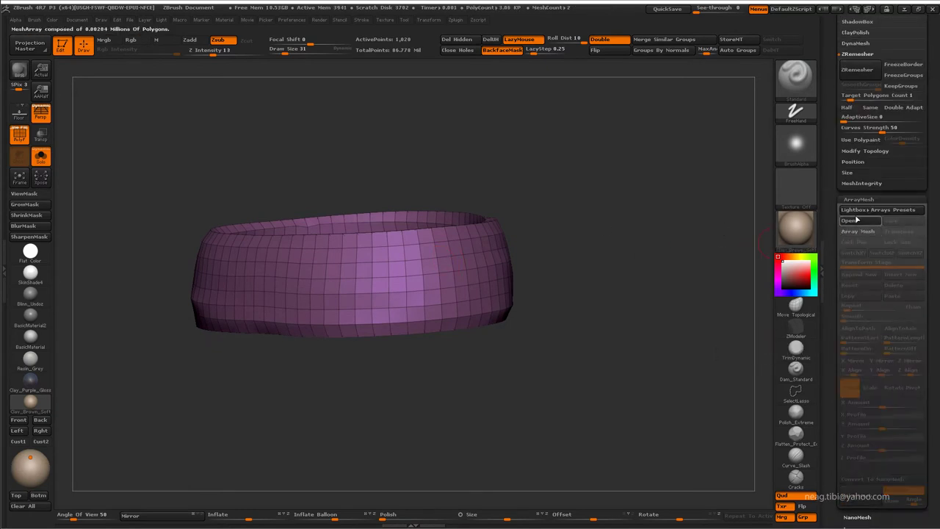
click(858, 199)
click(796, 335)
key(space)
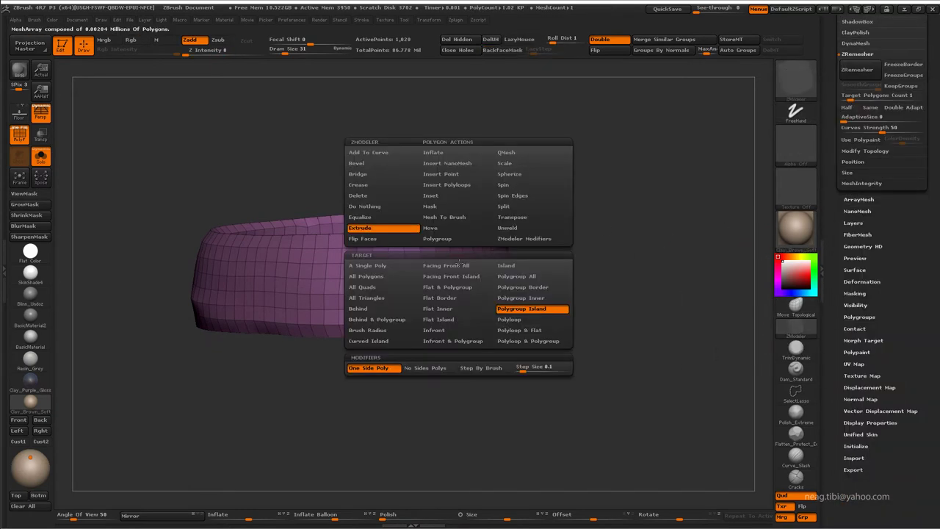
click(447, 164)
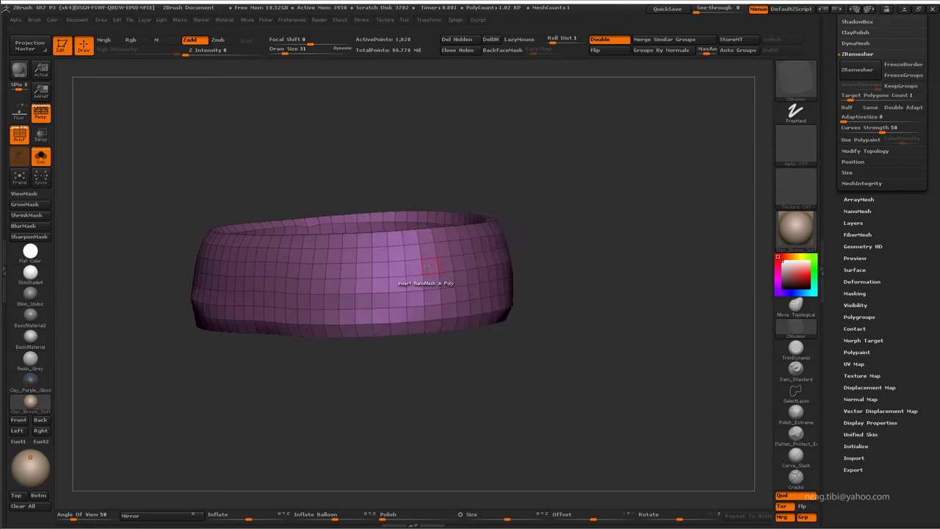
key(space)
click(336, 276)
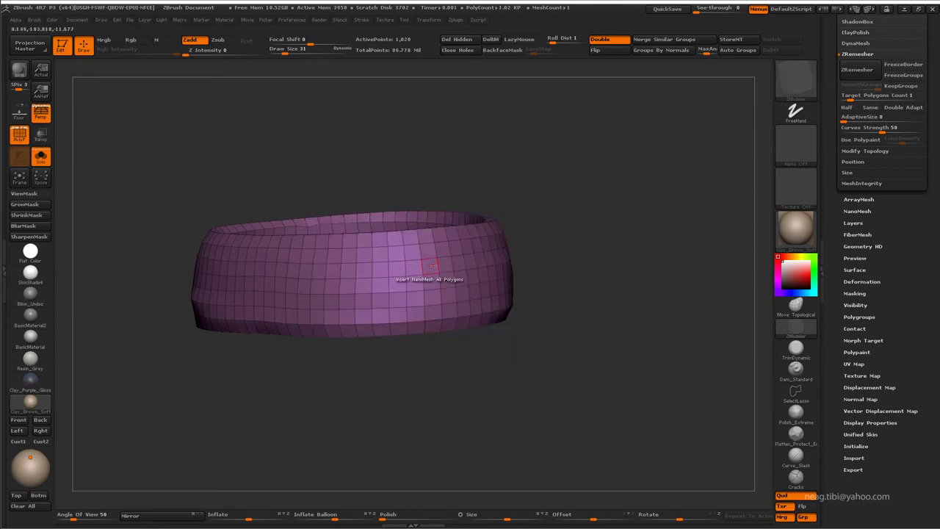
click(433, 263)
mouse_move(573, 270)
mouse_down()
mouse_move(601, 261)
mouse_move(627, 296)
mouse_up()
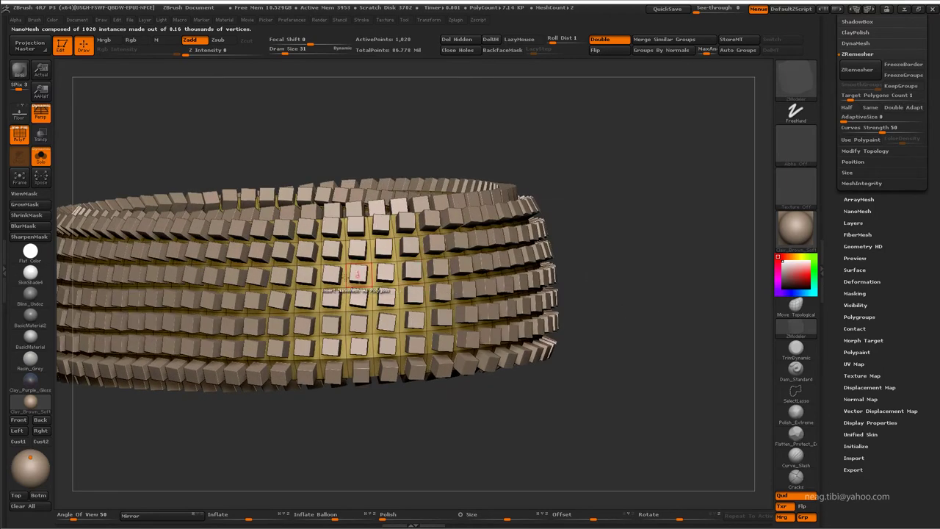
key(ctrl+z)
key(ctrl+shift+z)
key(ctrl+z)
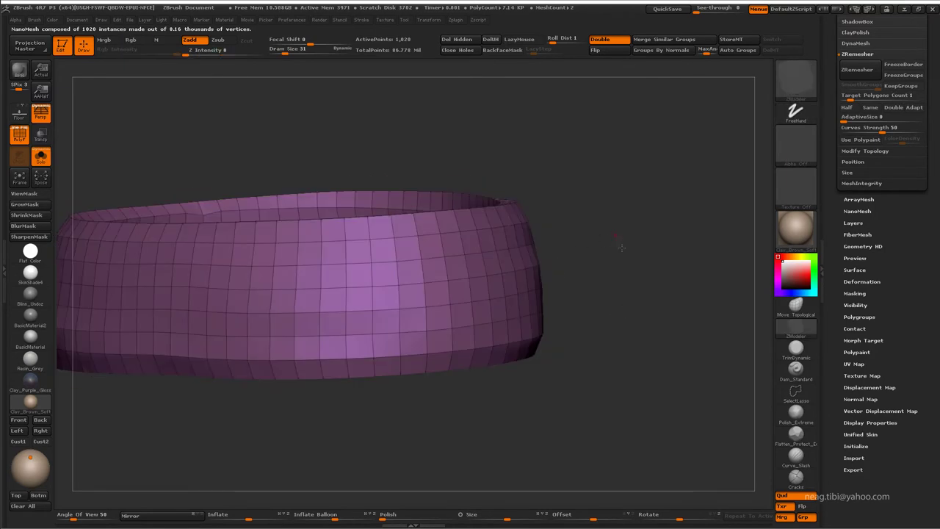
mouse_move(621, 247)
mouse_down()
mouse_move(399, 185)
mouse_move(471, 251)
mouse_up()
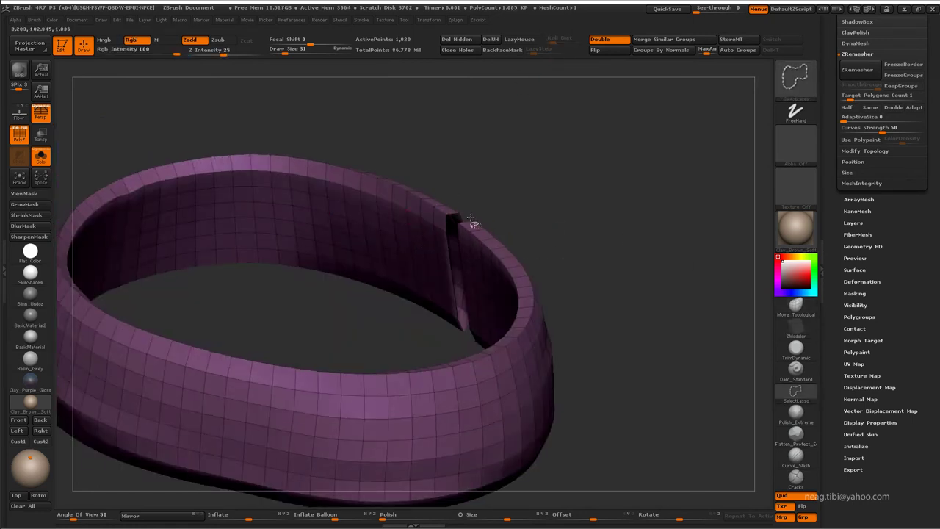
Group the band's polygons by normals
drag(454, 227, 294, 450)
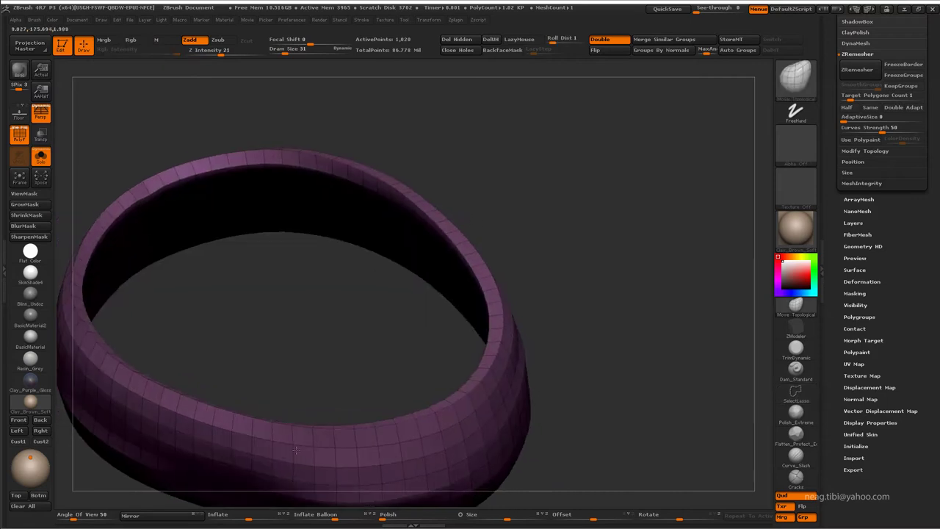
mouse_move(469, 236)
mouse_down()
mouse_move(504, 142)
mouse_move(330, 64)
mouse_up()
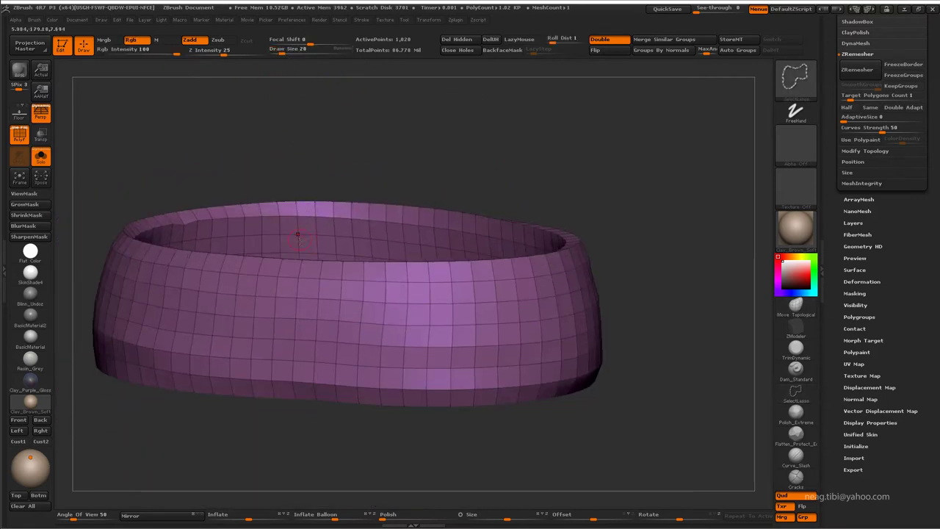
mouse_move(296, 176)
mouse_down()
mouse_move(562, 159)
mouse_move(588, 139)
mouse_up()
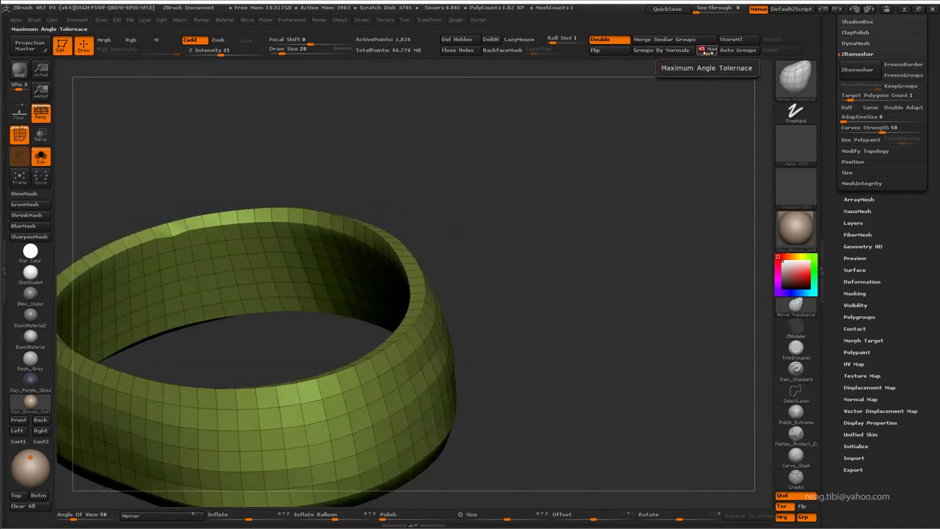
drag(692, 79, 692, 105)
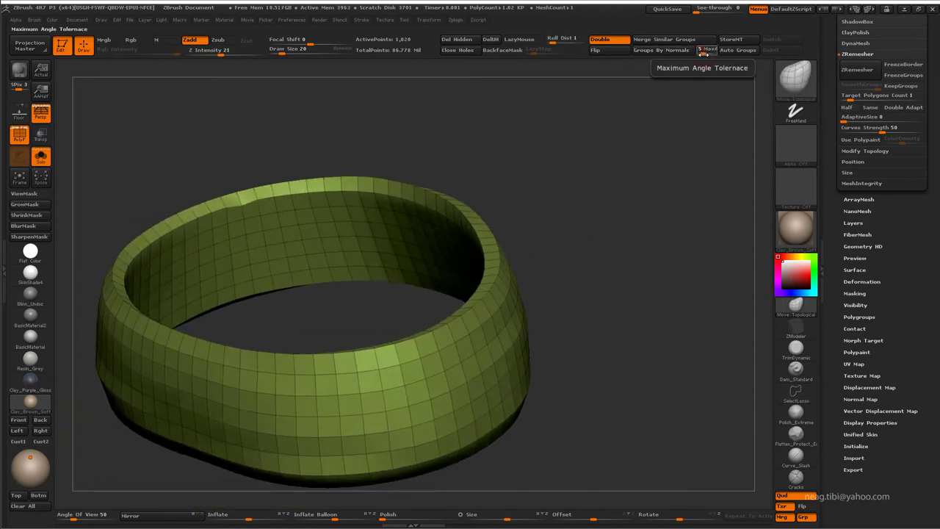
click(658, 52)
drag(591, 125, 581, 135)
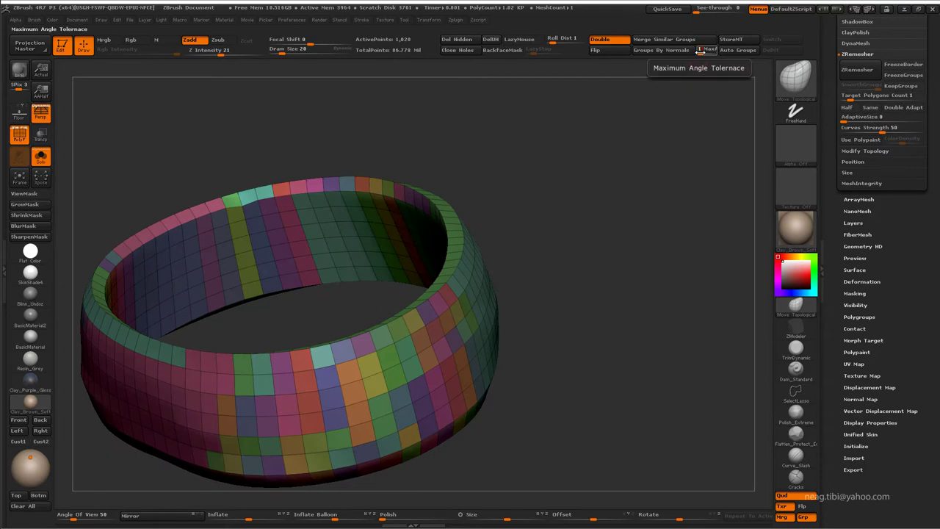
Widen the angle tolerance so the band forms a pink outer and green inner group
click(677, 50)
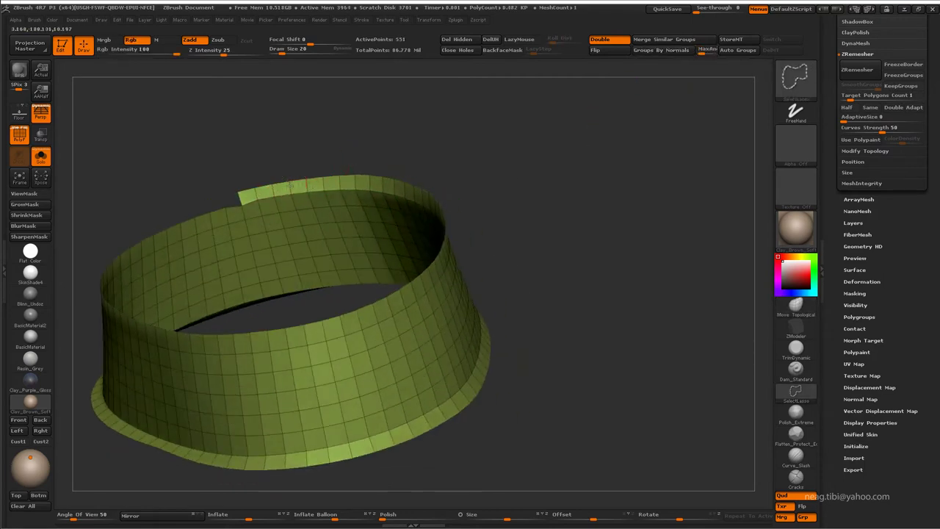
right_drag(454, 410, 467, 316)
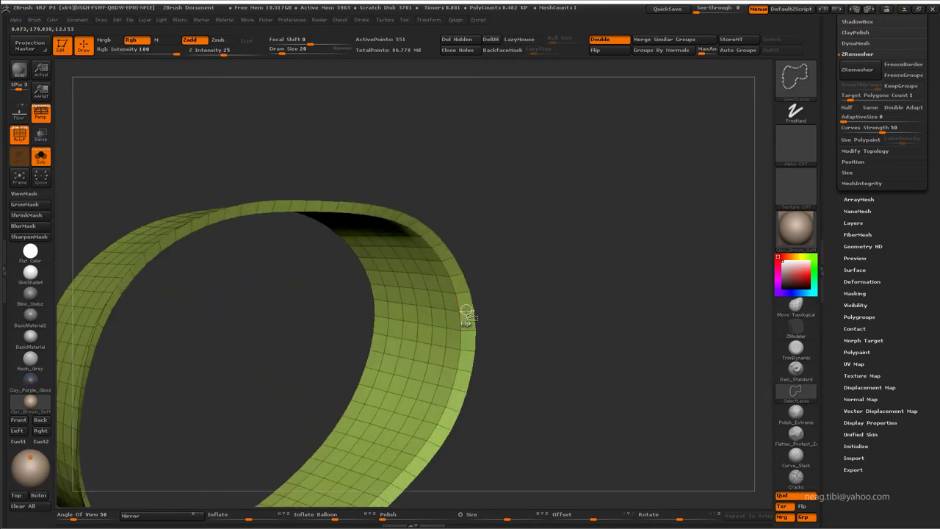
drag(487, 367, 493, 332)
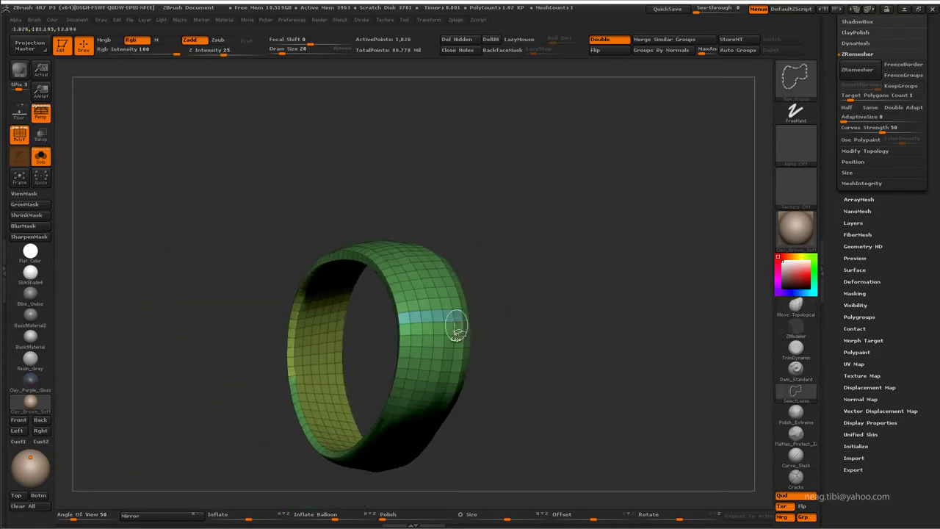
right_drag(497, 319, 337, 342)
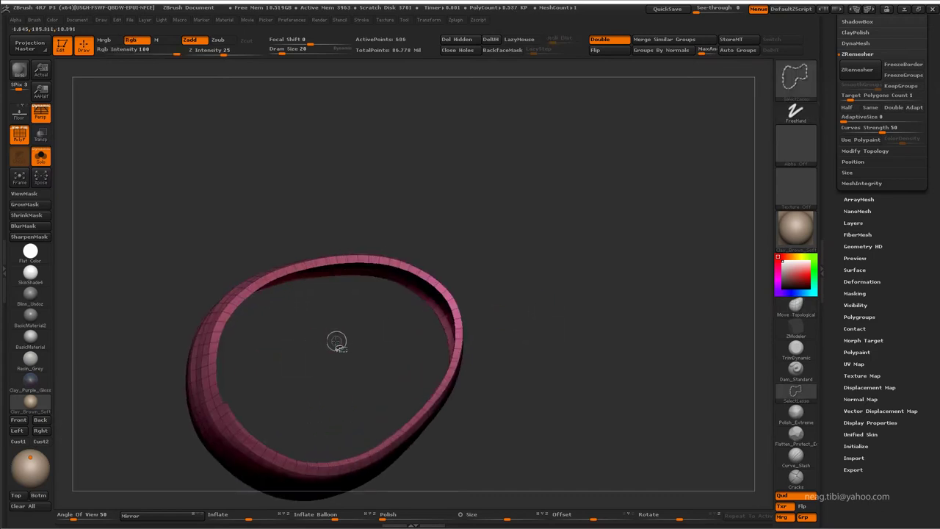
drag(336, 341, 295, 303)
drag(363, 238, 362, 305)
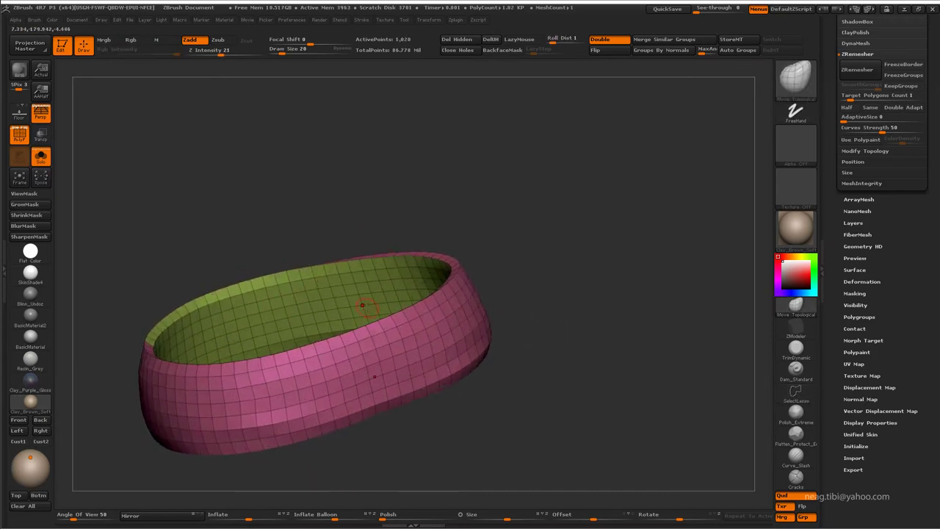
ctrl+shift+click(373, 351)
ctrl+shift+click(367, 330)
mouse_move(507, 294)
mouse_down()
mouse_move(520, 231)
mouse_move(433, 227)
mouse_move(442, 273)
mouse_up()
Isolate the outer band and make it its own polygroup with Ctrl+W
key(ctrl+shift)
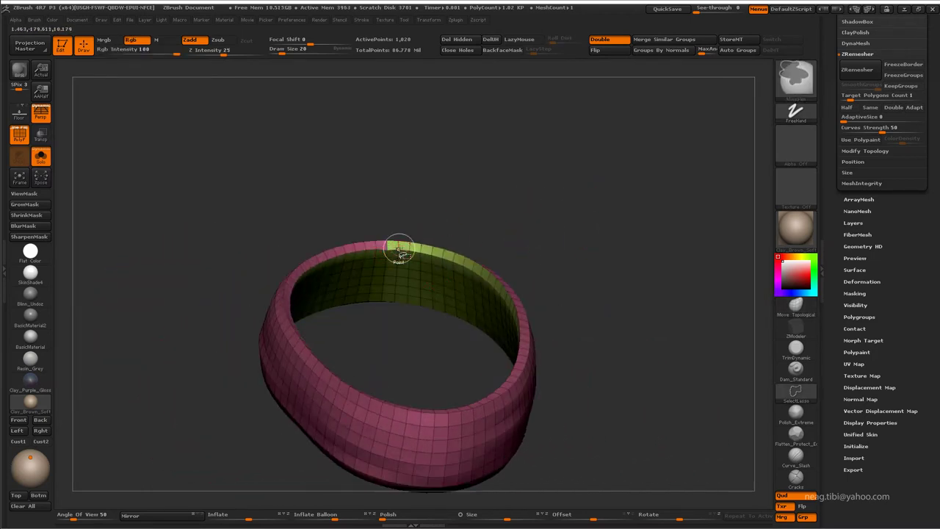
ctrl+shift+click(375, 432)
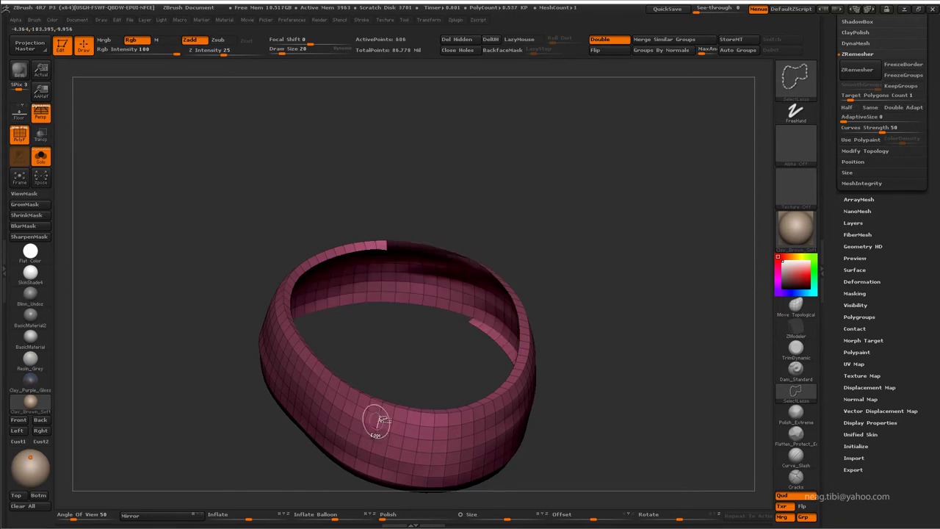
ctrl+shift+click(420, 366)
mouse_move(431, 361)
mouse_down()
mouse_move(590, 275)
mouse_move(491, 273)
mouse_move(485, 236)
mouse_up()
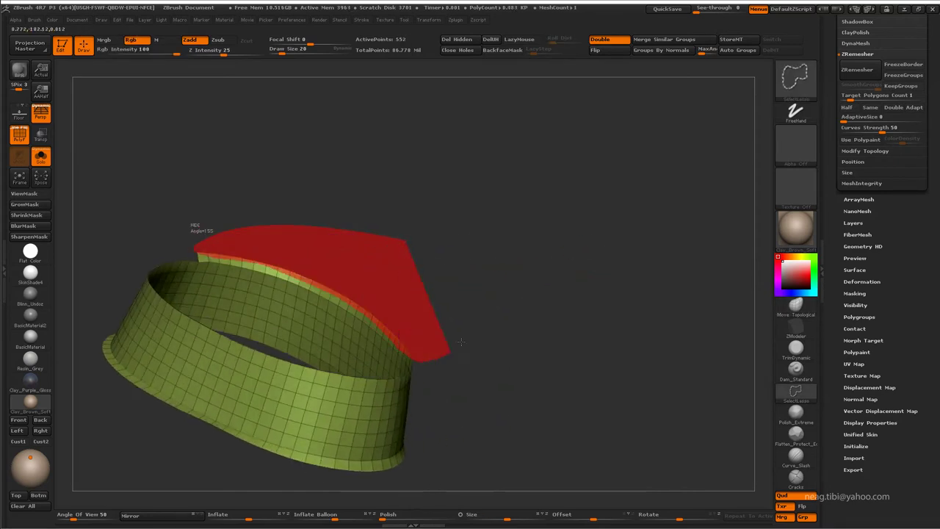
ctrl+shift+drag(462, 342, 450, 358)
ctrl+shift+click(552, 252)
drag(552, 252, 504, 163)
key(ctrl+w)
Lasso-hide the thin rim strips, regroup them, and unhide the whole band
ctrl+shift+click(551, 213)
ctrl+shift+click(551, 212)
mouse_move(551, 212)
mouse_down()
mouse_move(586, 190)
mouse_move(597, 213)
mouse_move(643, 186)
mouse_move(504, 301)
mouse_up()
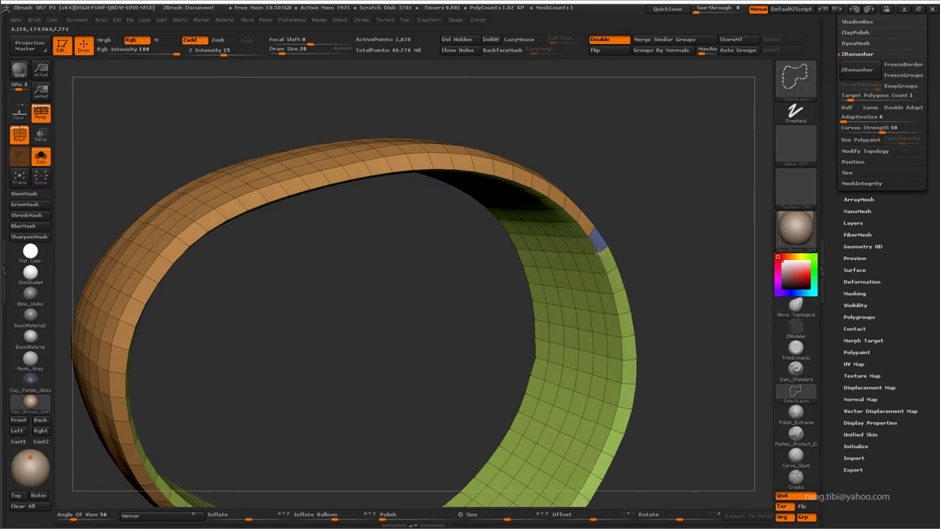
ctrl+shift+click(600, 252)
drag(599, 252, 604, 226)
mouse_move(581, 381)
ctrl+shift+mouse_down()
mouse_move(599, 470)
mouse_move(552, 388)
ctrl+shift+mouse_up()
mouse_move(461, 467)
mouse_down()
mouse_move(557, 350)
mouse_move(562, 302)
mouse_up()
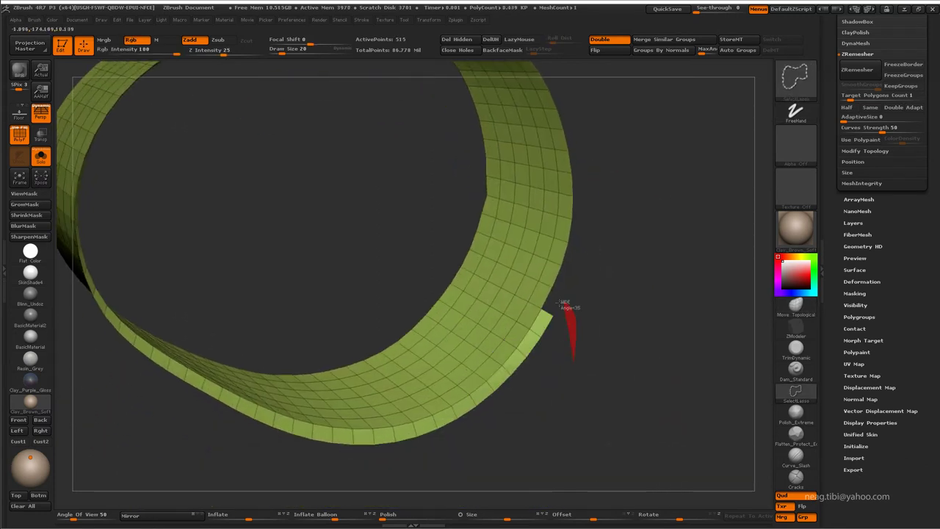
mouse_move(469, 409)
ctrl+shift+mouse_down()
mouse_move(428, 458)
mouse_move(488, 434)
mouse_move(473, 276)
ctrl+shift+mouse_up()
ctrl+shift+drag(472, 275, 479, 218)
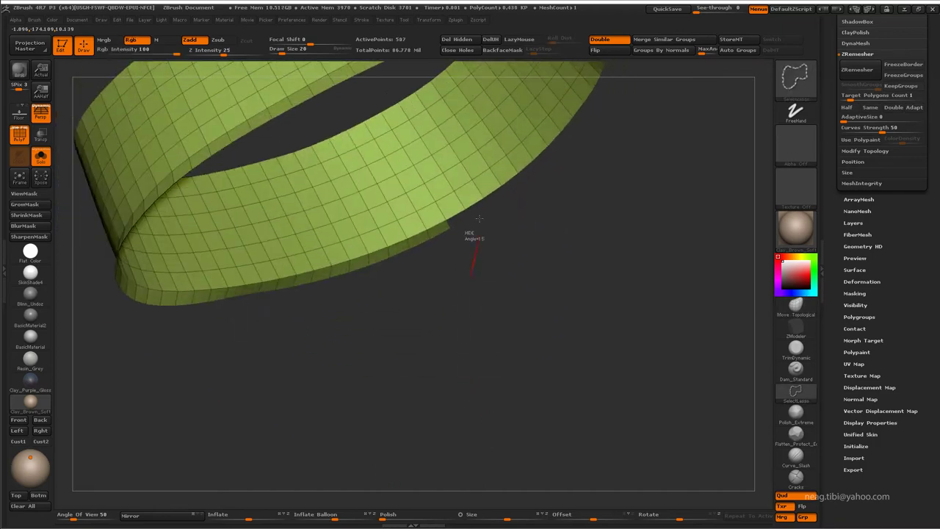
mouse_move(262, 292)
ctrl+shift+mouse_down()
mouse_move(302, 340)
mouse_move(382, 306)
mouse_move(307, 441)
mouse_move(298, 380)
mouse_move(320, 435)
mouse_move(365, 375)
ctrl+shift+mouse_up()
ctrl+shift+click(321, 346)
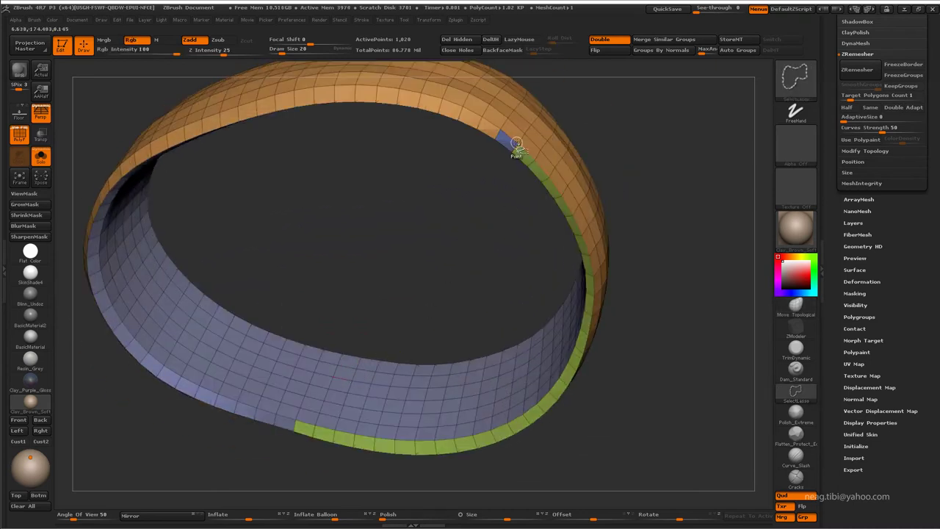
drag(466, 184, 340, 394)
Hide the ring's red outer group and lasso-hide slivers of its edge, then unhide the ring
ctrl+shift+click(340, 394)
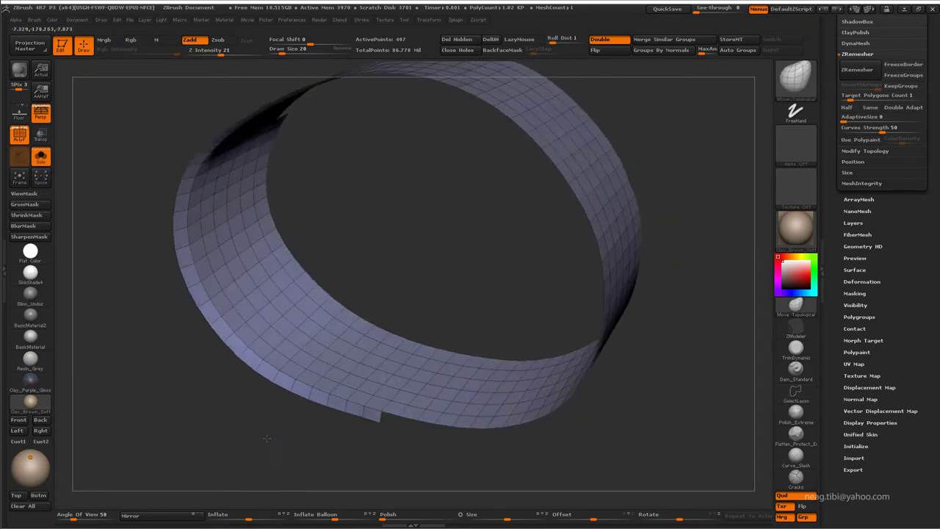
drag(267, 438, 169, 304)
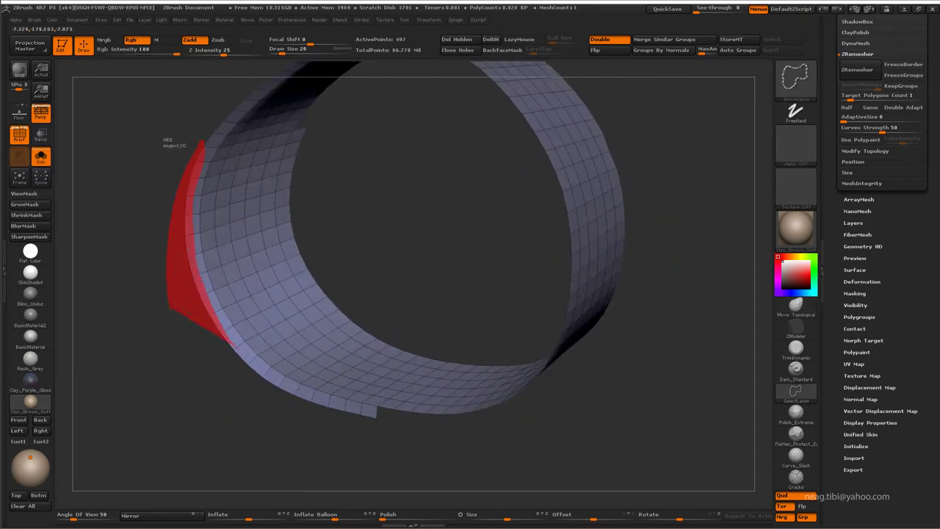
drag(332, 407, 208, 325)
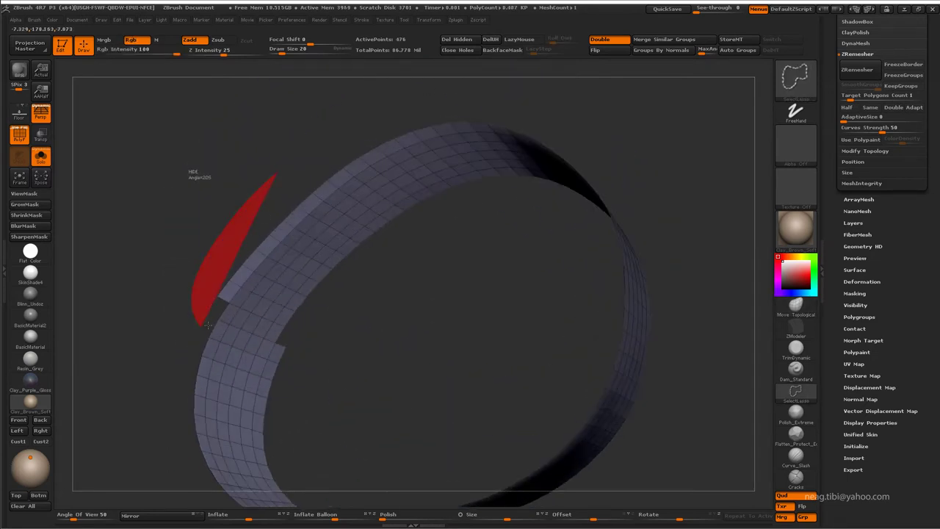
ctrl+shift+drag(371, 153, 310, 212)
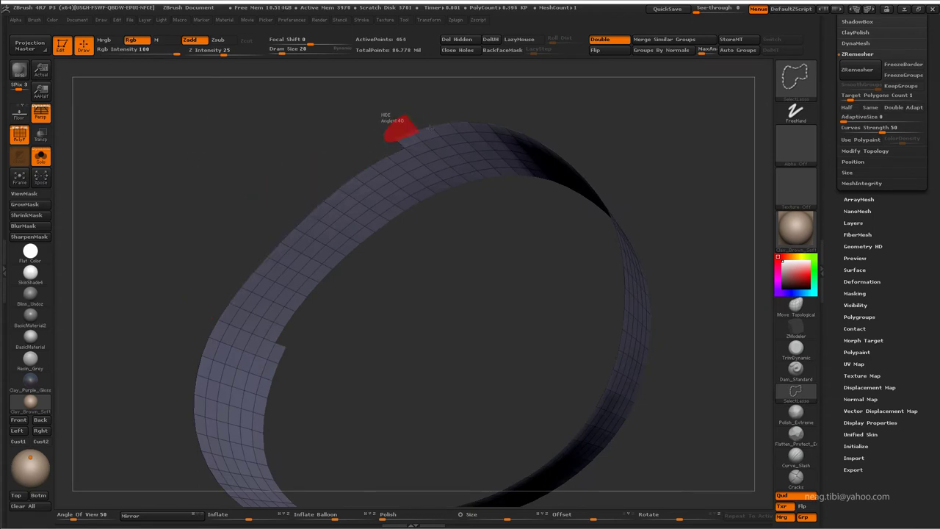
ctrl+shift+click(546, 108)
mouse_move(604, 80)
mouse_down()
mouse_move(536, 126)
mouse_move(357, 353)
mouse_move(426, 440)
mouse_up()
Isolate the green group, invert visibility to the purple strip, and delete the hidden geometry
ctrl+shift+click(426, 435)
mouse_move(441, 388)
mouse_down()
mouse_move(424, 289)
mouse_move(446, 247)
mouse_move(501, 234)
mouse_move(553, 179)
mouse_move(410, 303)
mouse_up()
ctrl+shift+click(487, 254)
ctrl+shift+click(410, 303)
ctrl+shift+click(507, 216)
drag(510, 210, 544, 169)
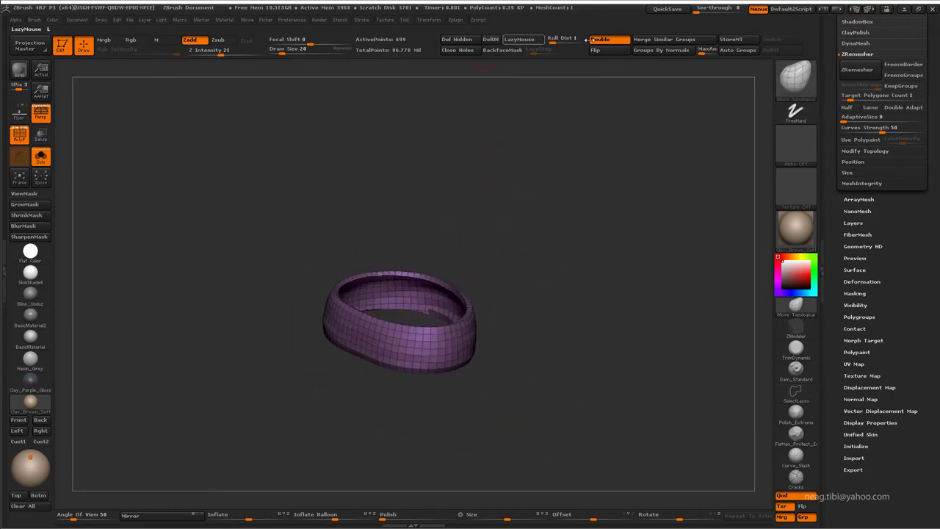
click(491, 39)
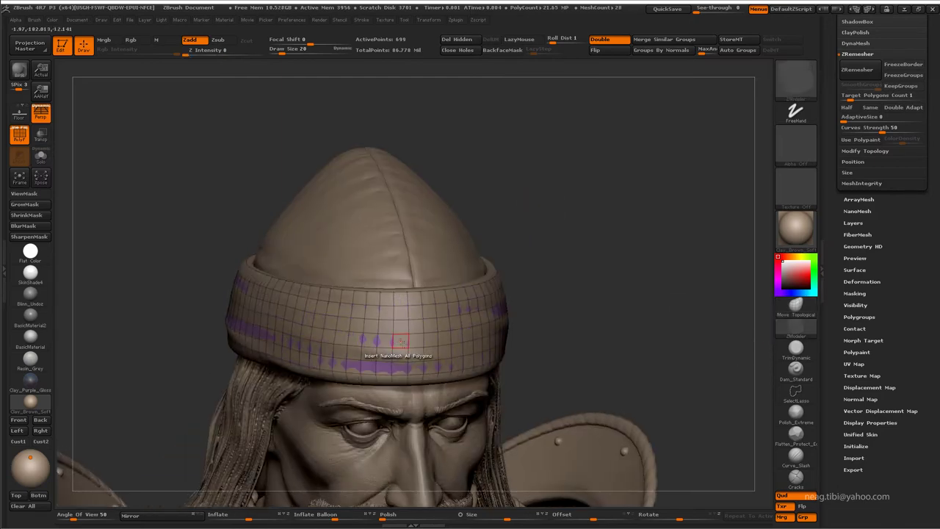
Insert NanoMesh box tiles on every band polygon and size them into a smooth band
click(401, 342)
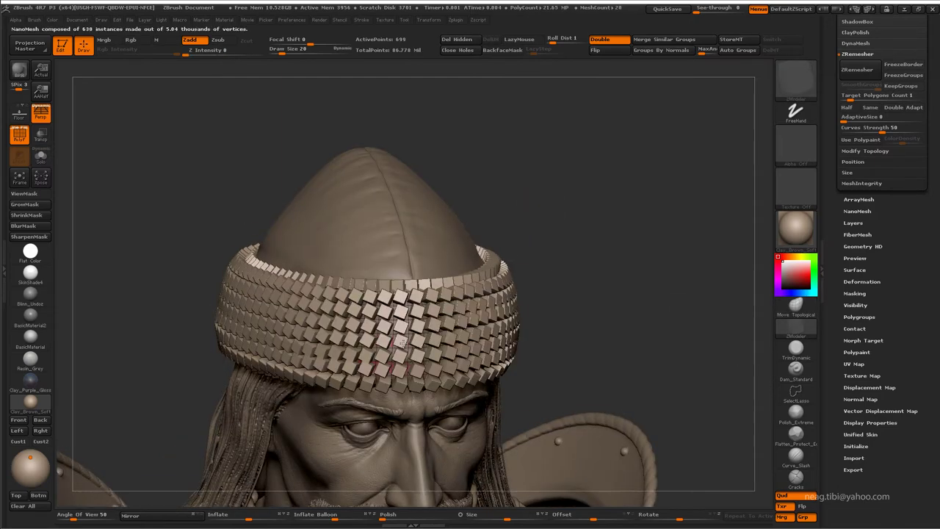
drag(401, 341, 402, 344)
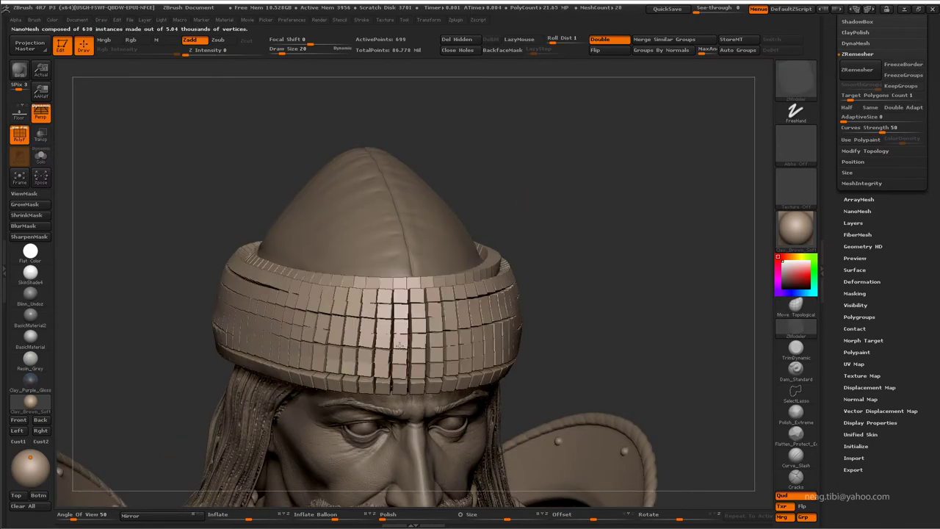
click(407, 344)
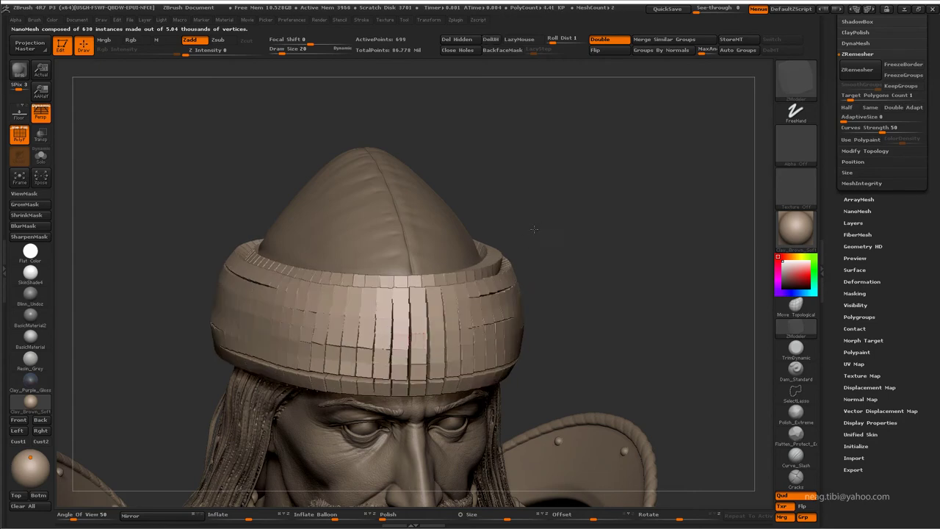
drag(534, 230, 553, 207)
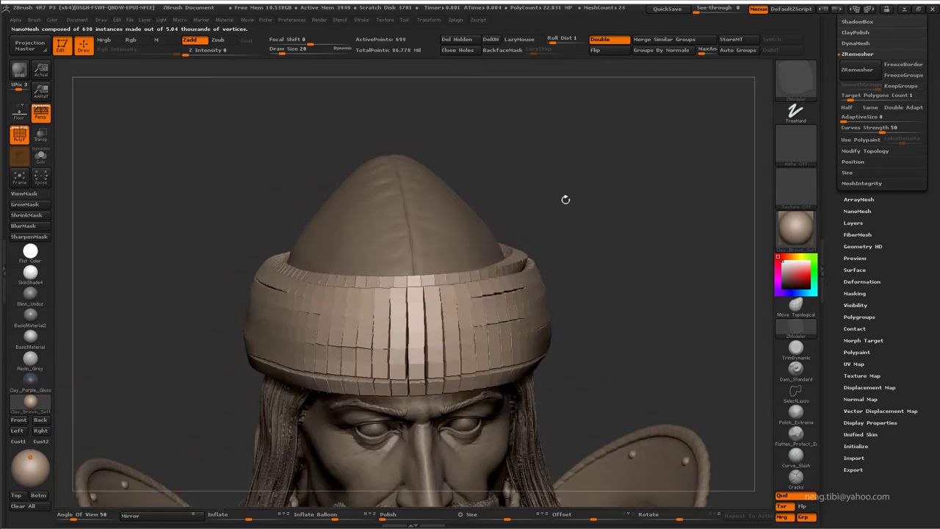
Solo the band and convert its NanoMesh tiles to real geometry with One To Mesh
key(ctrl+shift+s)
mouse_move(879, 172)
mouse_down()
mouse_move(878, 299)
mouse_move(879, 278)
mouse_up()
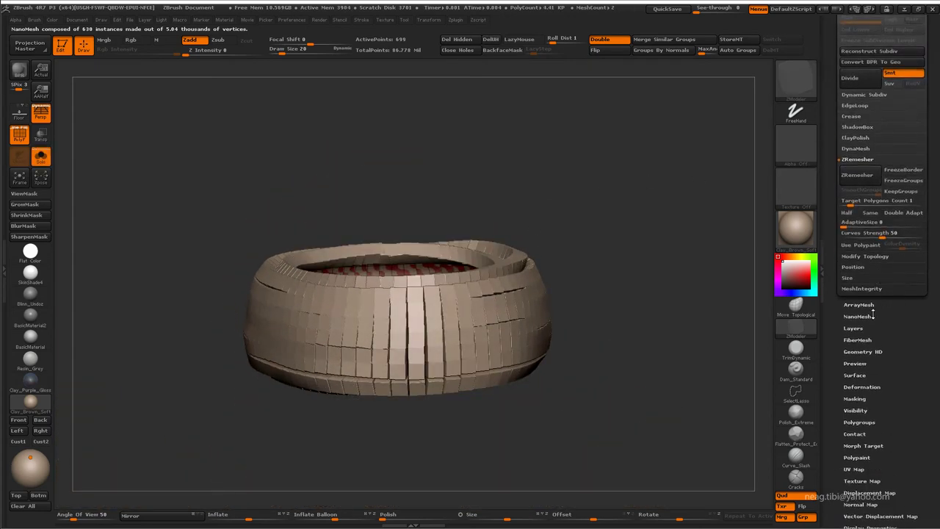
click(877, 317)
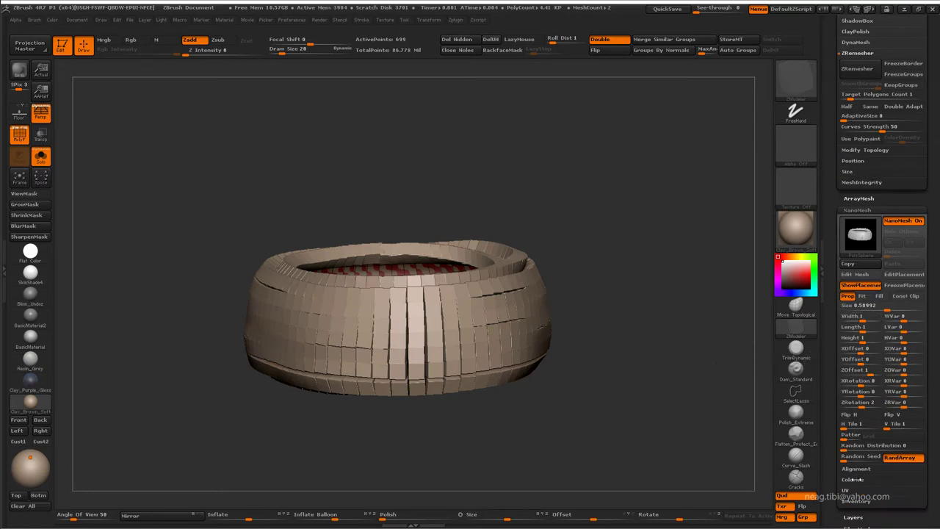
drag(919, 463, 926, 389)
click(867, 418)
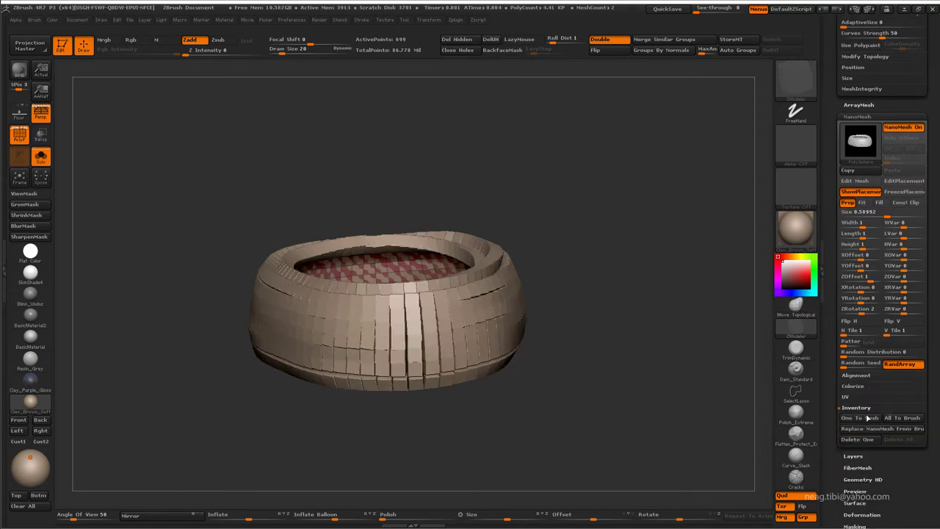
click(868, 419)
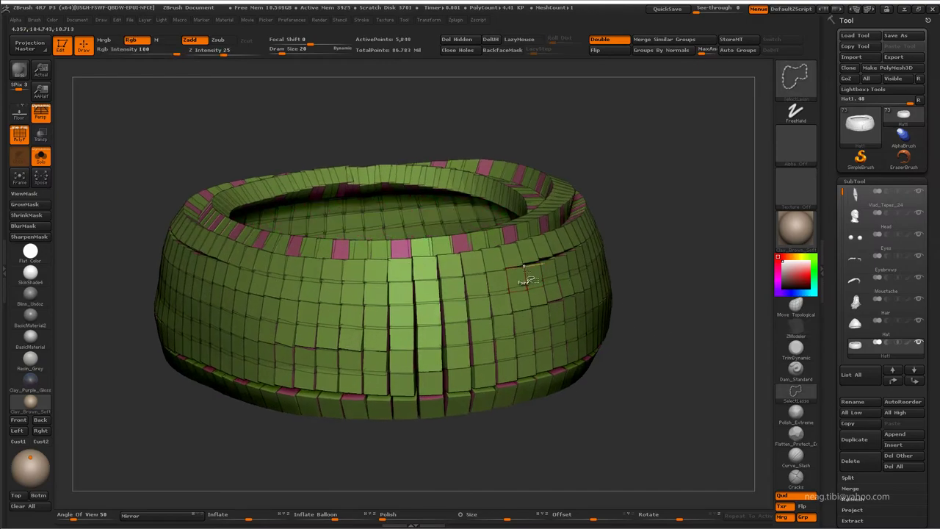
Undo the tile conversion and earlier edits back to the plain ring, viewing polygroup colours
mouse_move(524, 269)
mouse_down()
mouse_move(662, 277)
mouse_move(680, 233)
mouse_up()
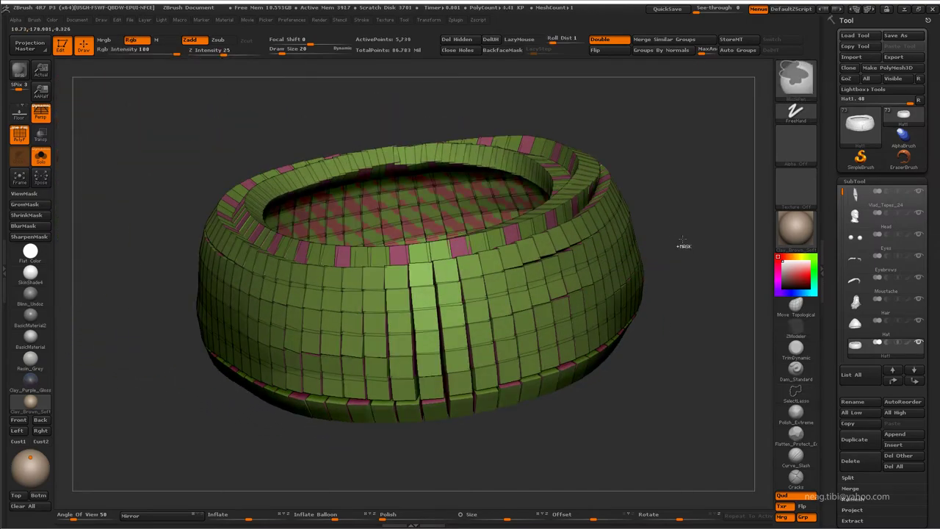
key(ctrl+z)
key(ctrl+z)
key(ctrl+z)
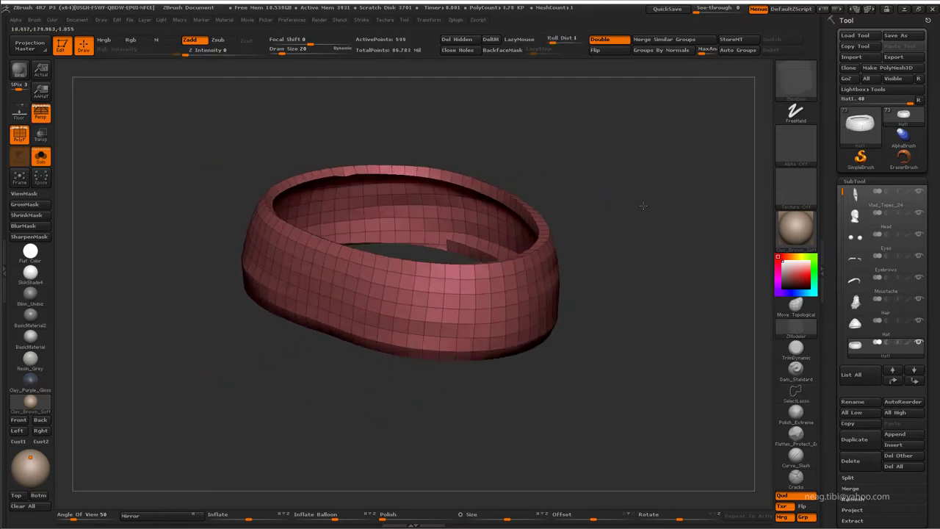
key(ctrl+z)
drag(573, 214, 544, 247)
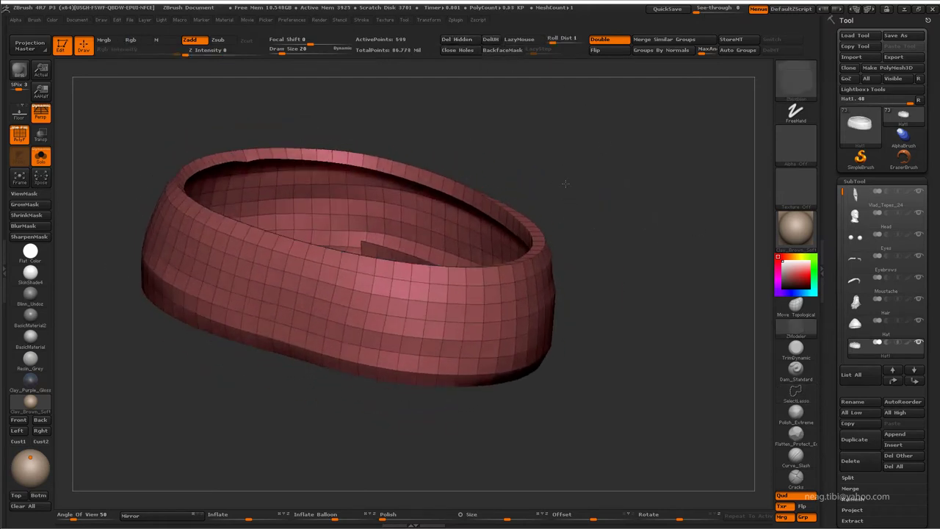
key(ctrl+z)
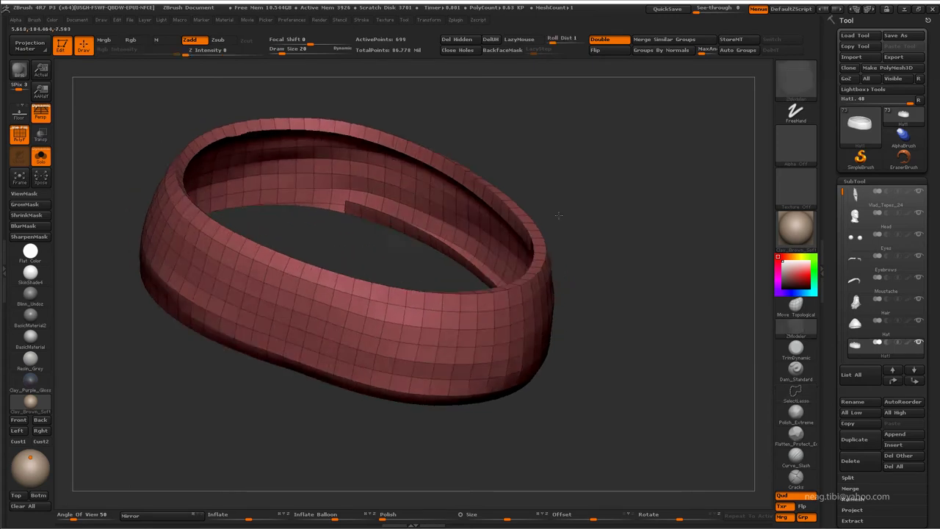
key(ctrl+z)
key(ctrl+z)
key(ctrl+z)
click(536, 250)
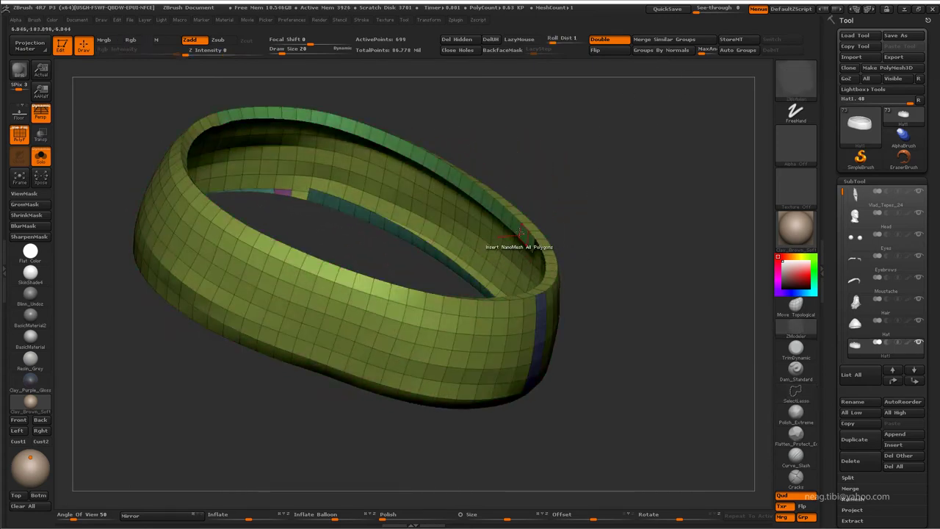
key(ctrl+z)
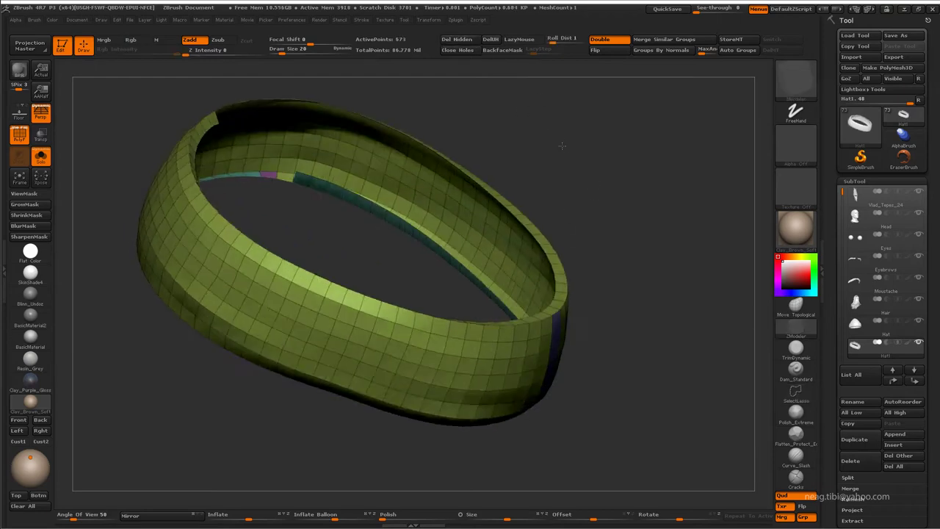
mouse_move(514, 177)
mouse_down()
mouse_move(538, 133)
mouse_move(725, 162)
mouse_move(501, 332)
mouse_move(449, 235)
mouse_move(458, 220)
mouse_move(547, 275)
mouse_move(582, 319)
mouse_up()
Isolate and remove the ring's teal polygroup strip, then frame the remaining ring
ctrl+shift+click(556, 291)
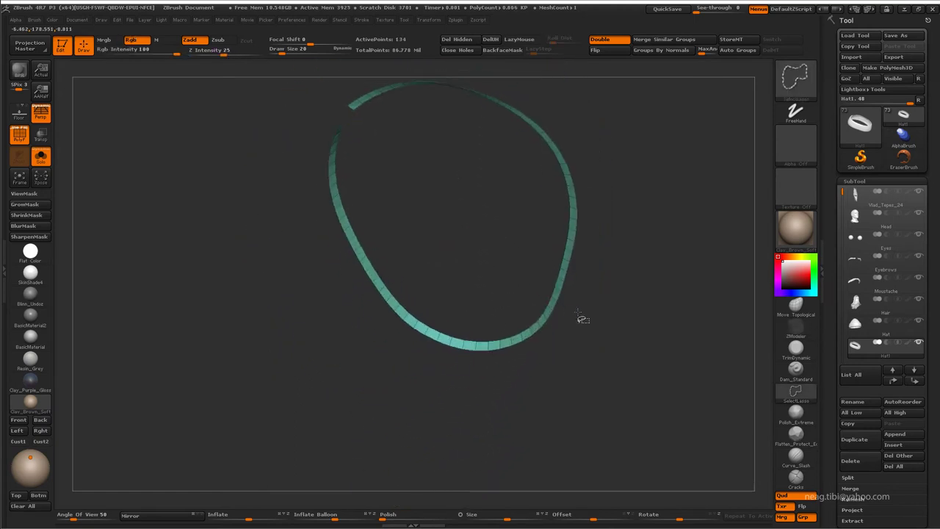
ctrl+alt+shift+drag(354, 119, 269, 118)
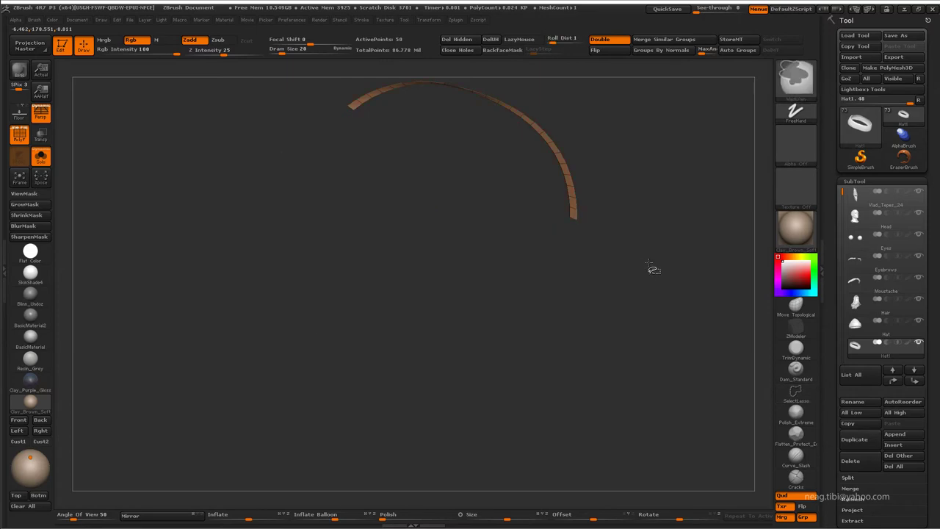
ctrl+shift+click(653, 269)
alt+drag(370, 351, 382, 396)
ctrl+shift+click(382, 397)
ctrl+shift+click(451, 277)
key(f)
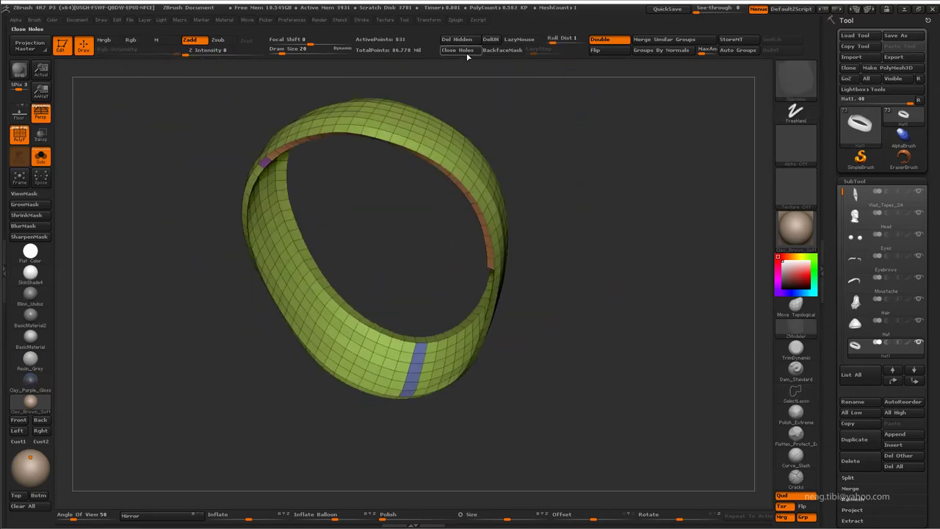
Turn off Polyframe and re-cover the hat band with 562 NanoMesh tile instances
key(shift+f)
mouse_move(546, 184)
mouse_down()
mouse_move(650, 181)
mouse_move(649, 228)
mouse_up()
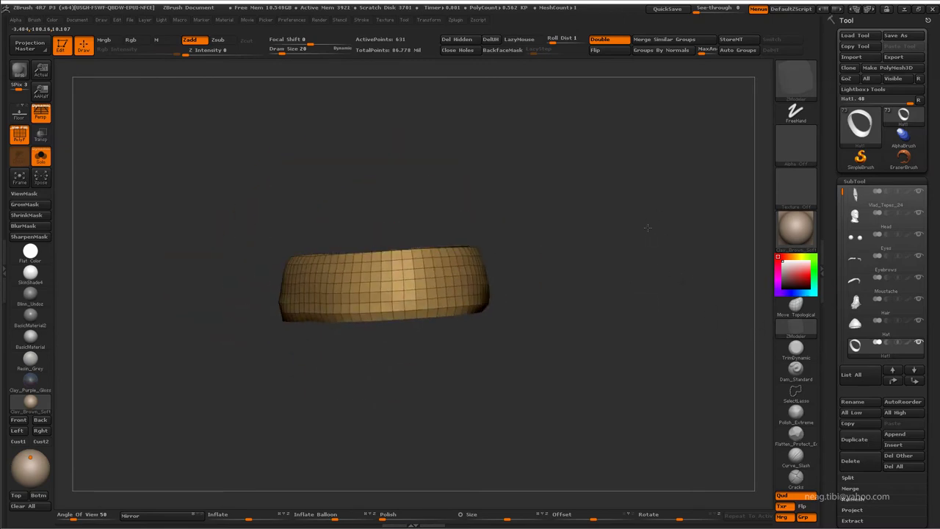
ctrl+shift+click(649, 228)
mouse_move(435, 261)
mouse_down()
mouse_move(416, 266)
mouse_move(540, 179)
mouse_move(534, 201)
mouse_move(763, 377)
mouse_up()
Solo the tiled hat band and swap the NanoMesh tile mesh for a bead via Edit Mesh
key(ctrl+shift+s)
scroll(881, 294, down, 5)
scroll(881, 294, down, 3)
scroll(882, 294, down, 2)
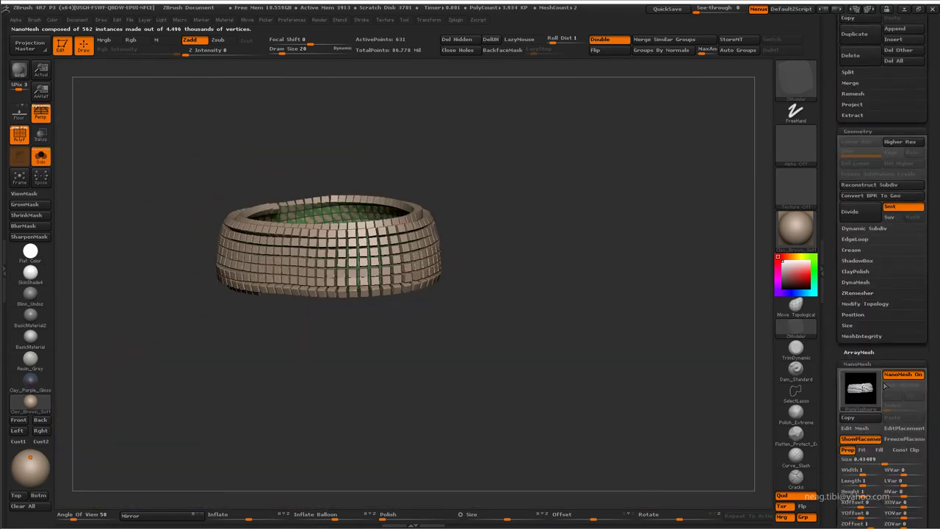
scroll(885, 290, down, 3)
scroll(885, 290, down, 3)
click(860, 232)
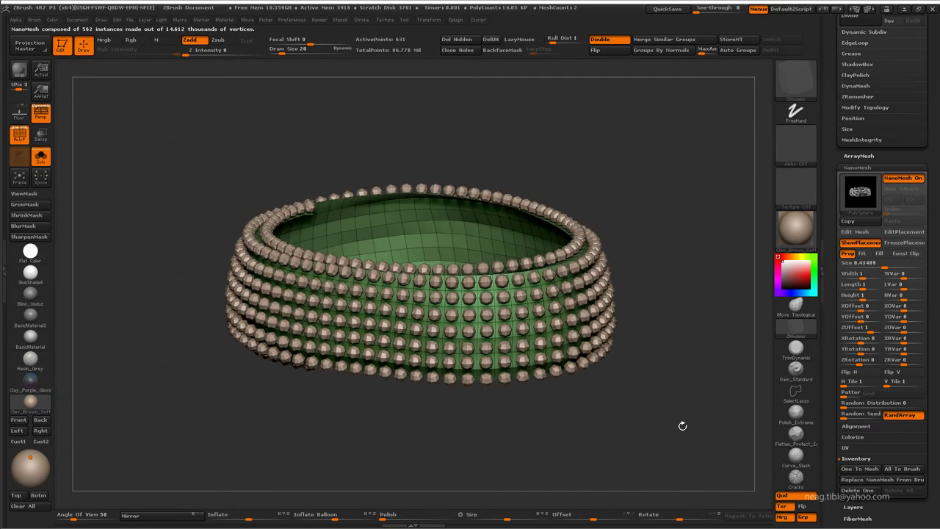
scroll(895, 276, up, 10)
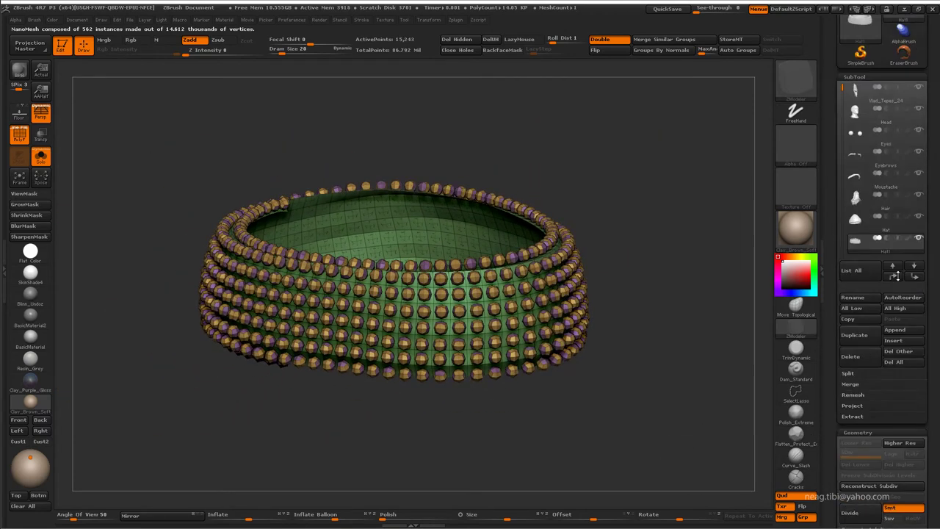
Hide the green band polygroup so only beads remain, then return to the whole character
click(738, 50)
drag(604, 227, 514, 309)
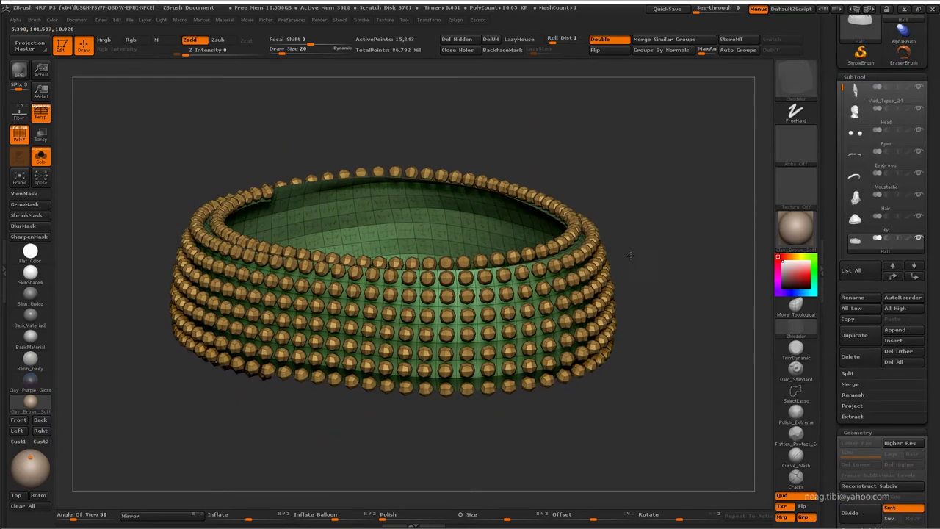
ctrl+shift+click(524, 314)
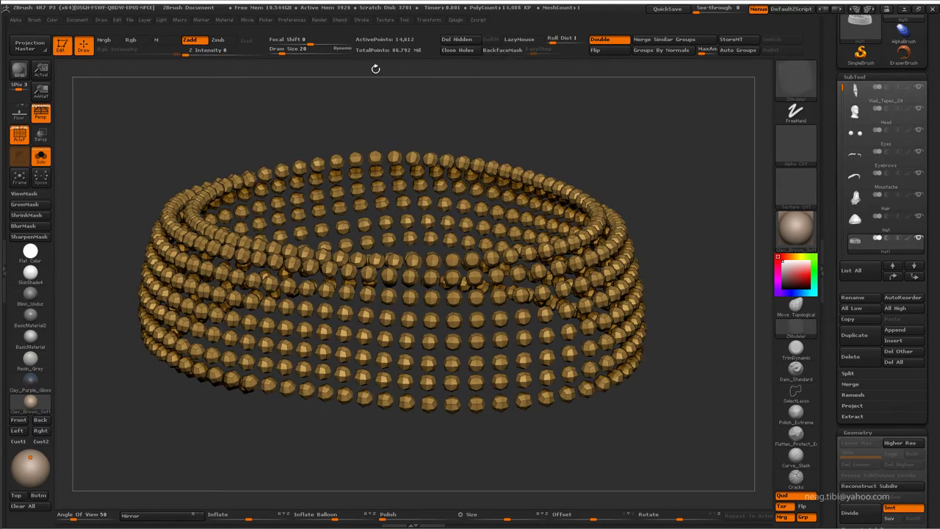
drag(527, 112, 655, 96)
key(shift+f)
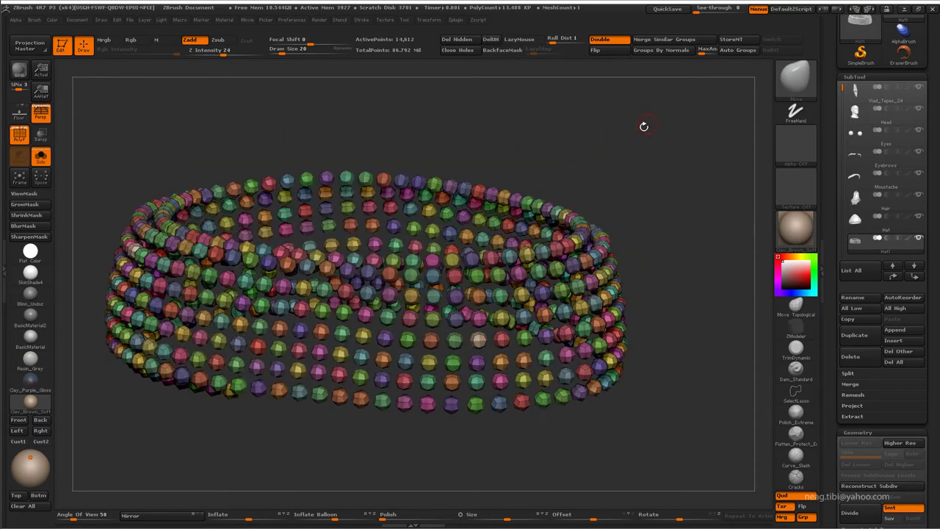
key(alt+s)
drag(626, 151, 633, 198)
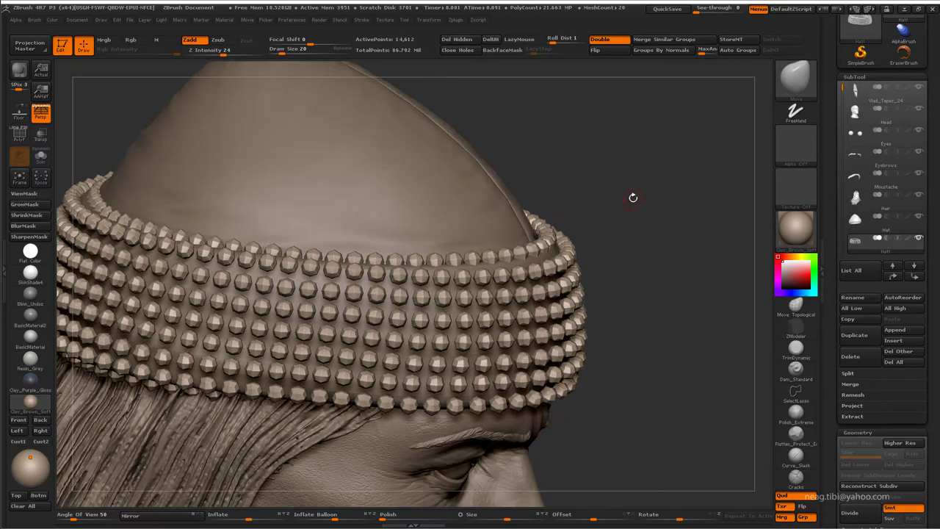
Inspect the bead band and hat subtools up close and enlarge the brush
mouse_move(468, 122)
mouse_down()
mouse_move(617, 147)
mouse_move(614, 179)
mouse_up()
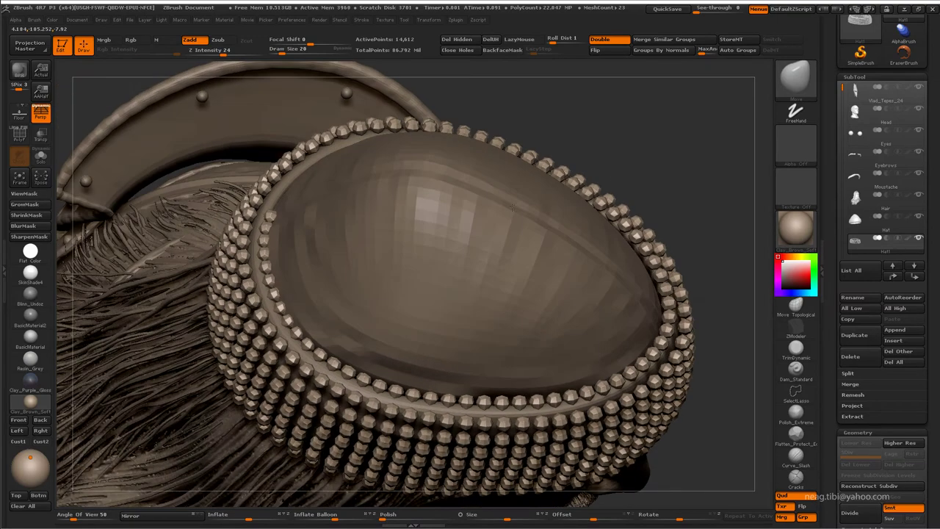
drag(513, 209, 514, 220)
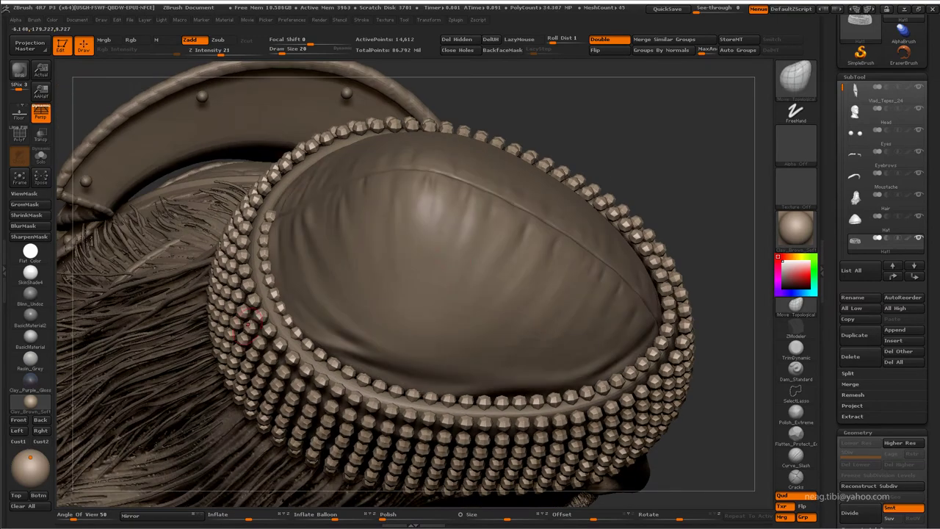
shift+click(920, 220)
click(919, 219)
click(911, 247)
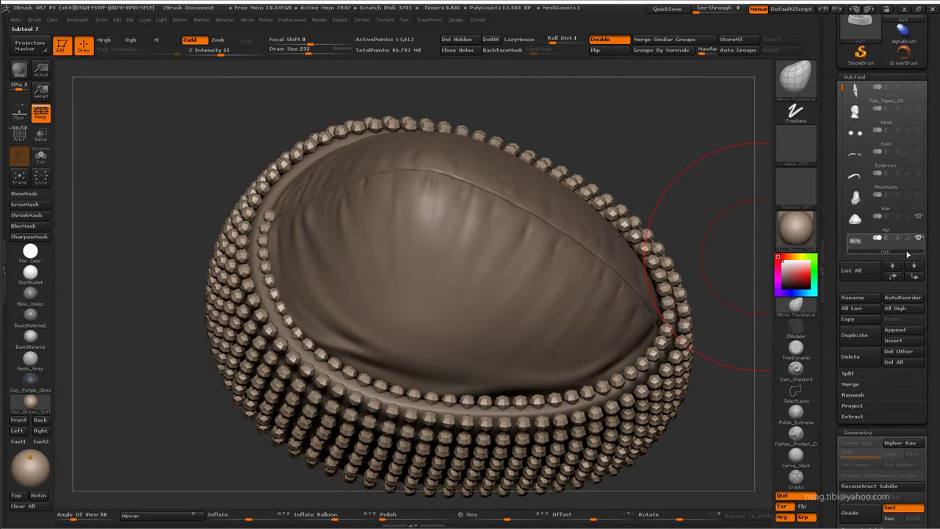
key(Tab)
alt+right_drag(336, 242, 336, 204)
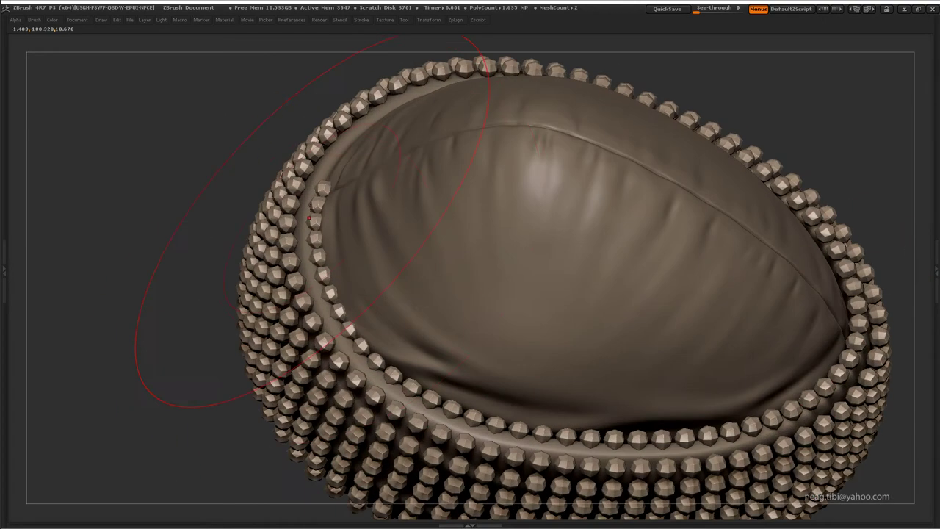
key(space)
drag(336, 204, 376, 203)
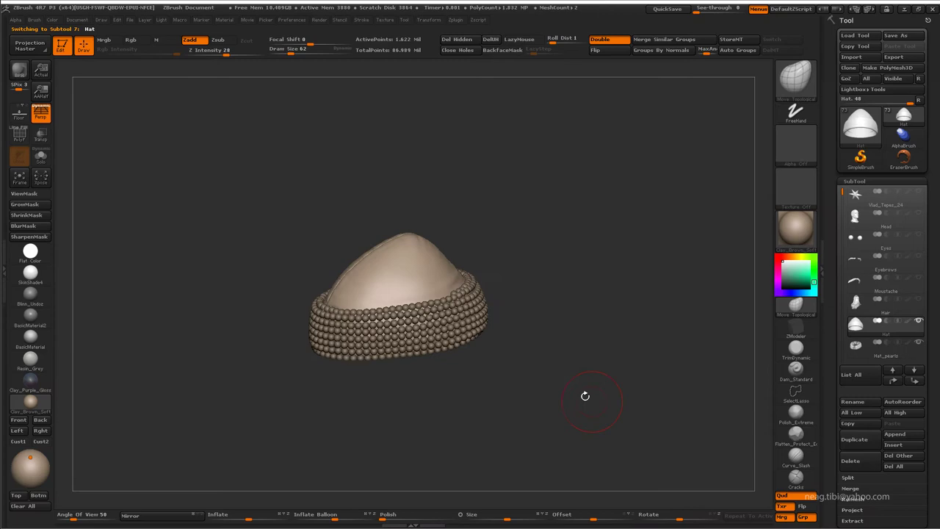
drag(586, 395, 433, 363)
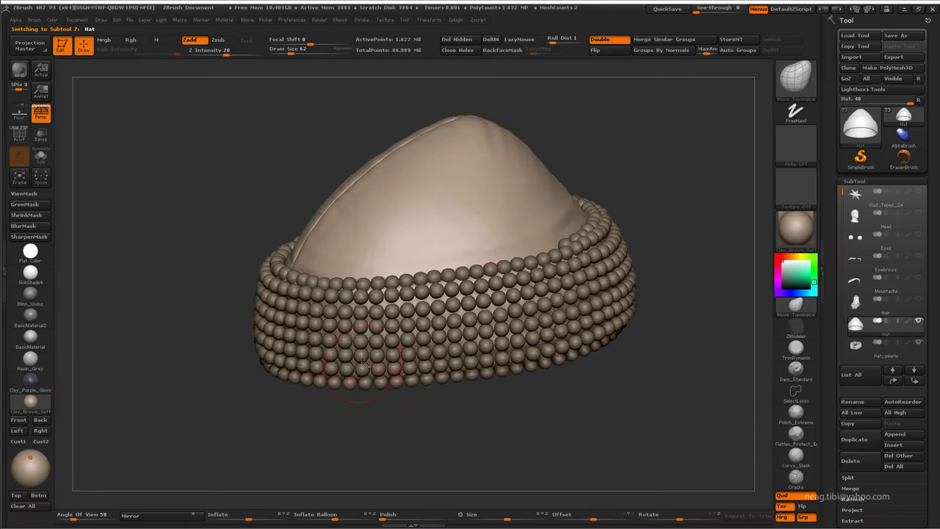
alt+right_drag(433, 364, 494, 416)
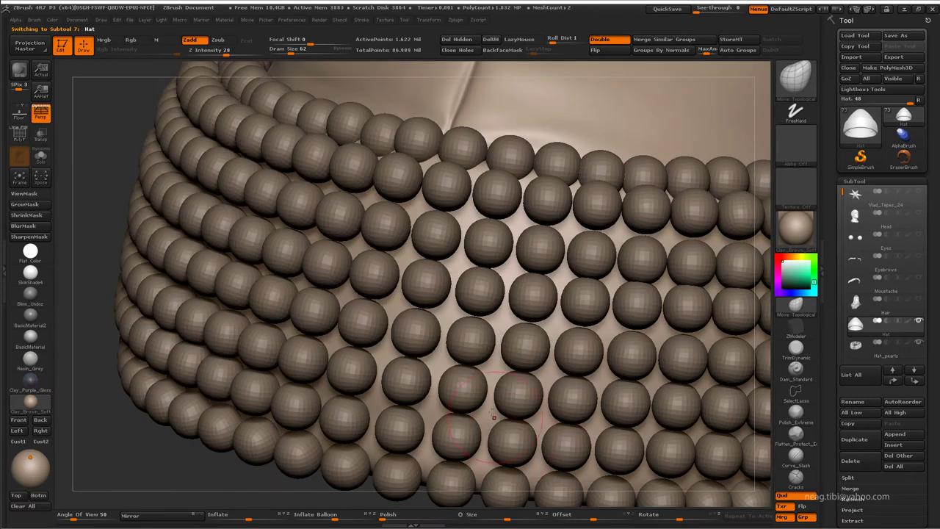
Select the Hat subtool, duplicate it, and solo the copy without the pearls
alt+click(485, 339)
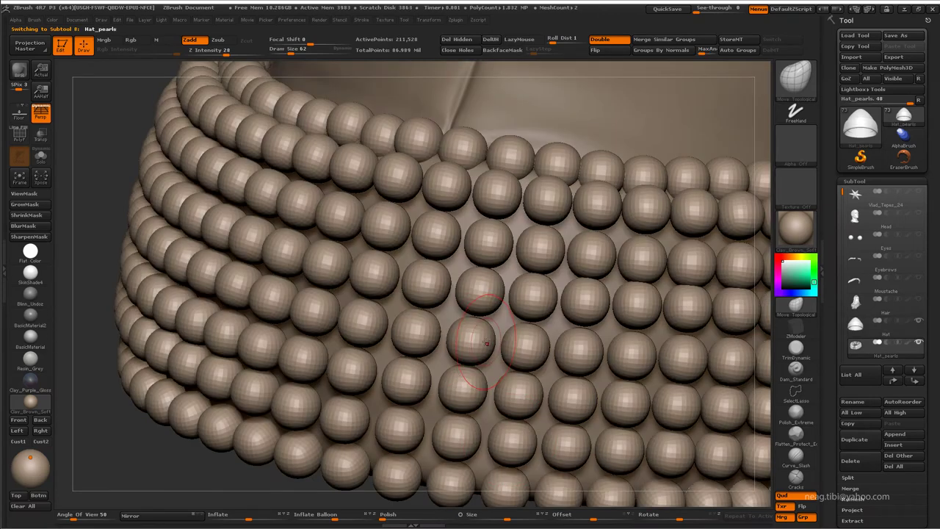
click(854, 332)
drag(842, 192, 842, 204)
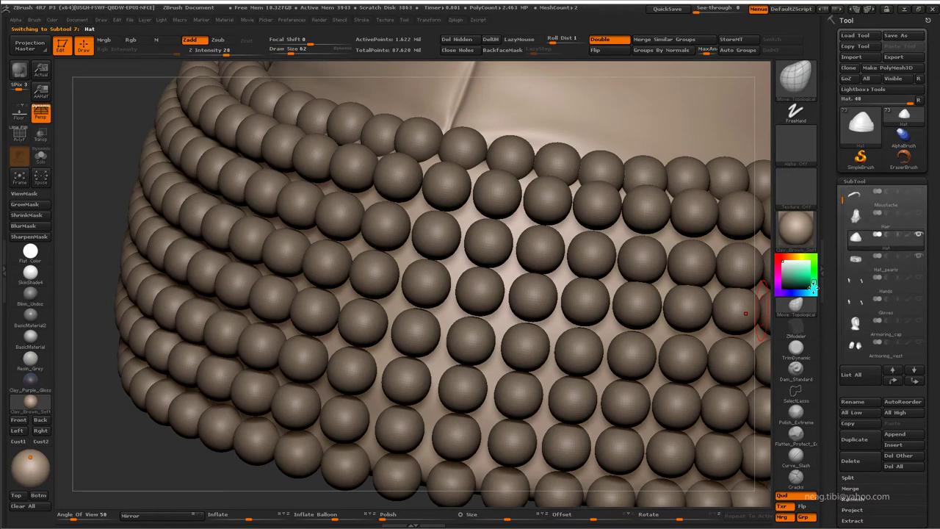
alt+right_drag(711, 334, 735, 316)
click(915, 381)
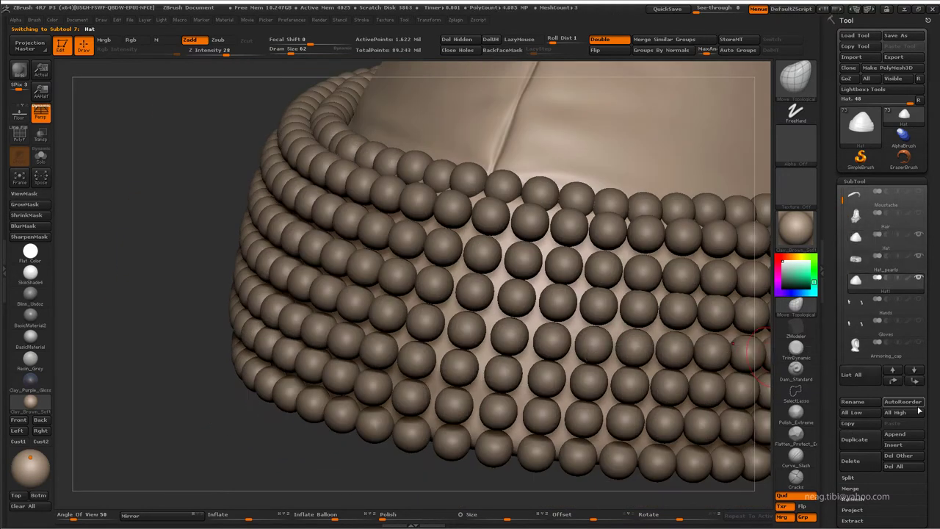
scroll(918, 413, down, 1)
key(alt+s)
scroll(937, 354, down, 3)
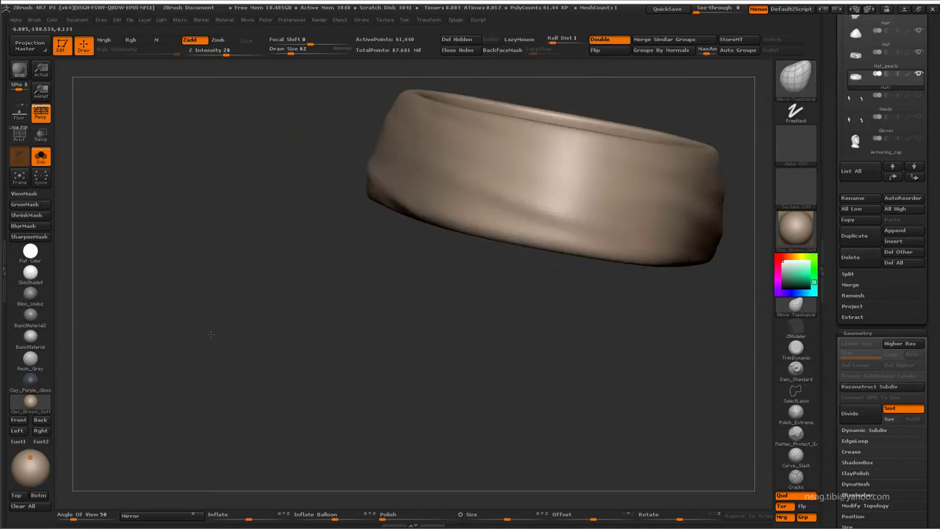
Lasso the band copy down to a small front patch and trim away the rest
key(alt+s)
mouse_move(446, 342)
mouse_down()
mouse_move(404, 433)
mouse_move(437, 397)
mouse_up()
key(alt+s)
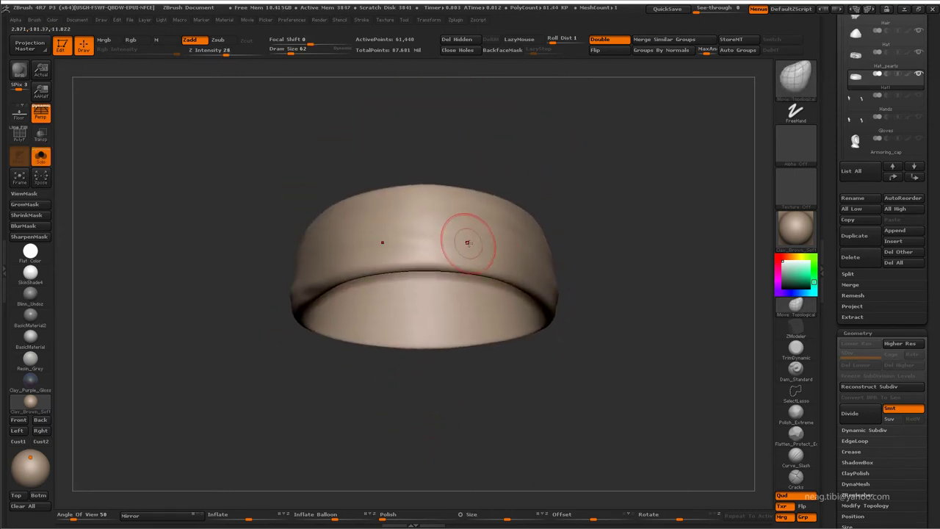
drag(470, 199, 502, 133)
ctrl+shift+drag(363, 135, 352, 221)
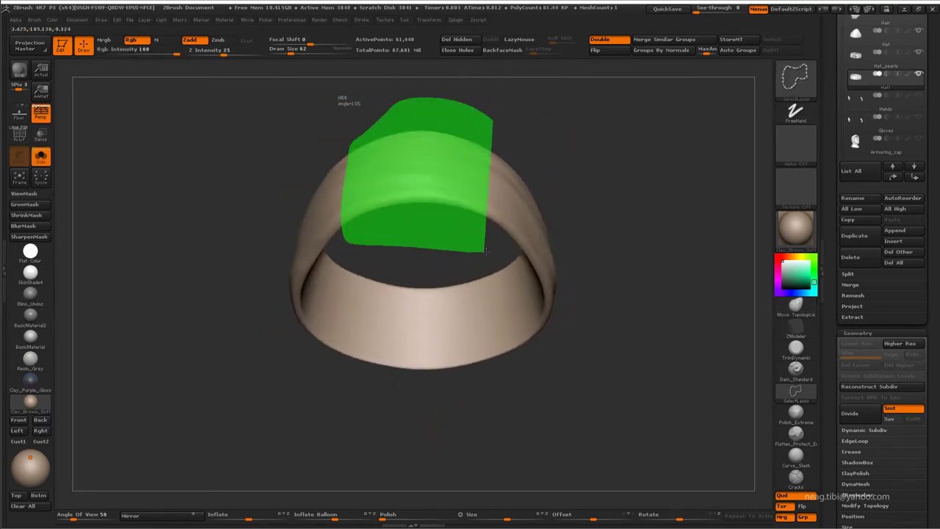
drag(532, 224, 450, 283)
key(alt+s)
key(alt+s)
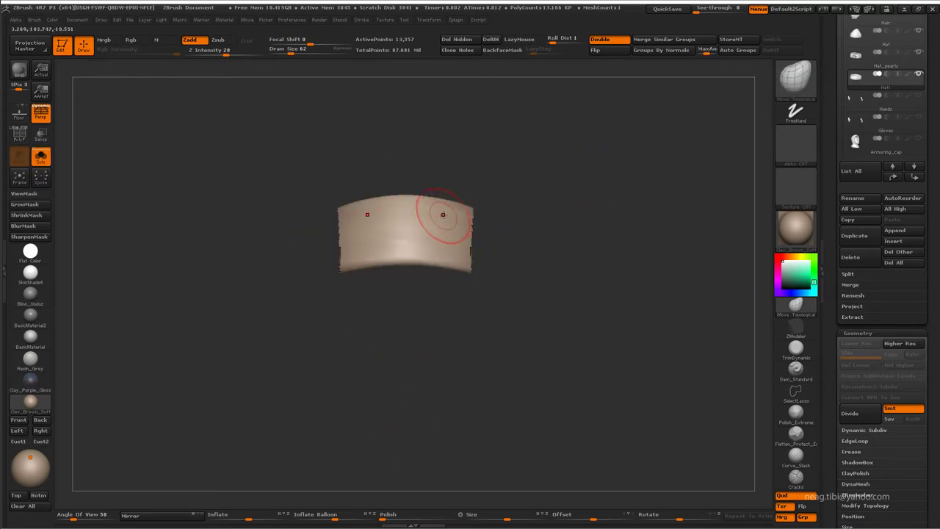
ctrl+alt+shift+drag(474, 272, 550, 374)
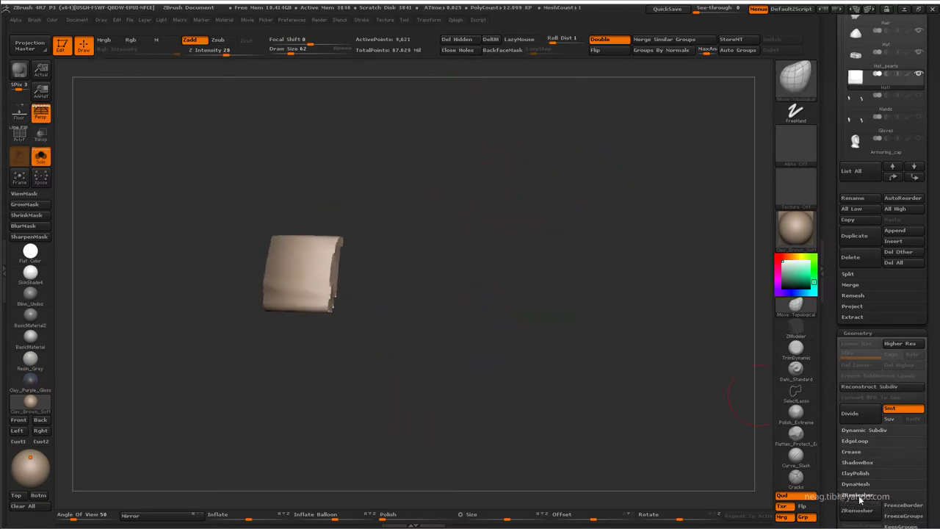
DynaMesh the patch, show the beaded hat again, and pull the plate's bottom into a point
click(854, 503)
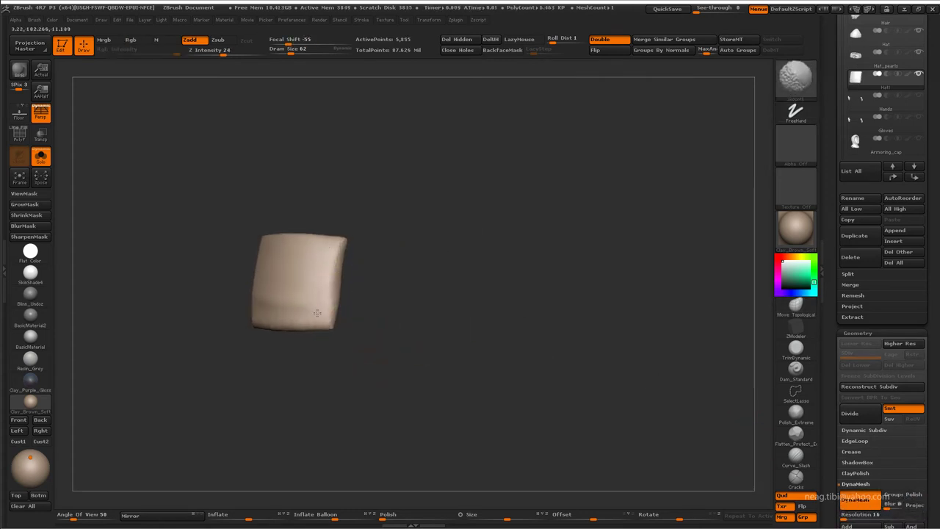
mouse_move(312, 323)
mouse_down()
mouse_move(351, 288)
mouse_move(228, 252)
mouse_move(620, 266)
mouse_move(380, 334)
mouse_up()
key(w)
ctrl+shift+click(275, 272)
key(q)
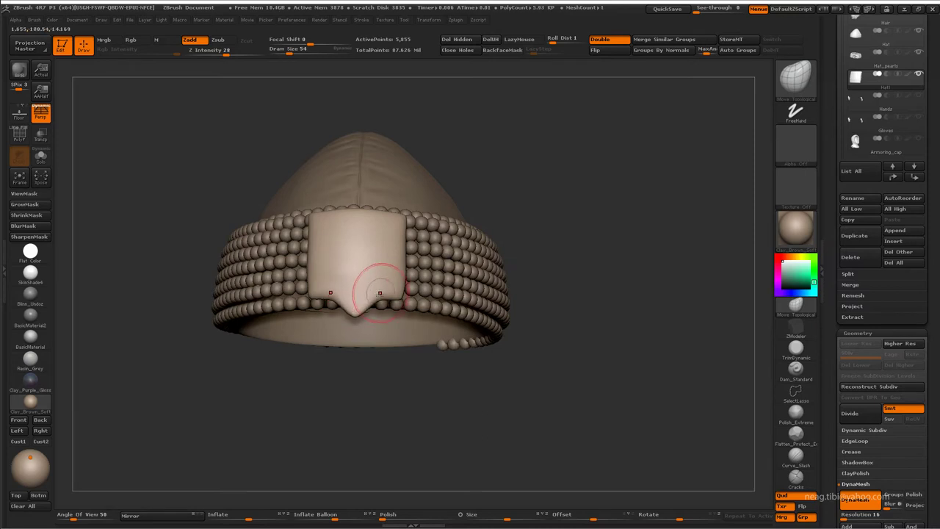
drag(397, 302, 394, 303)
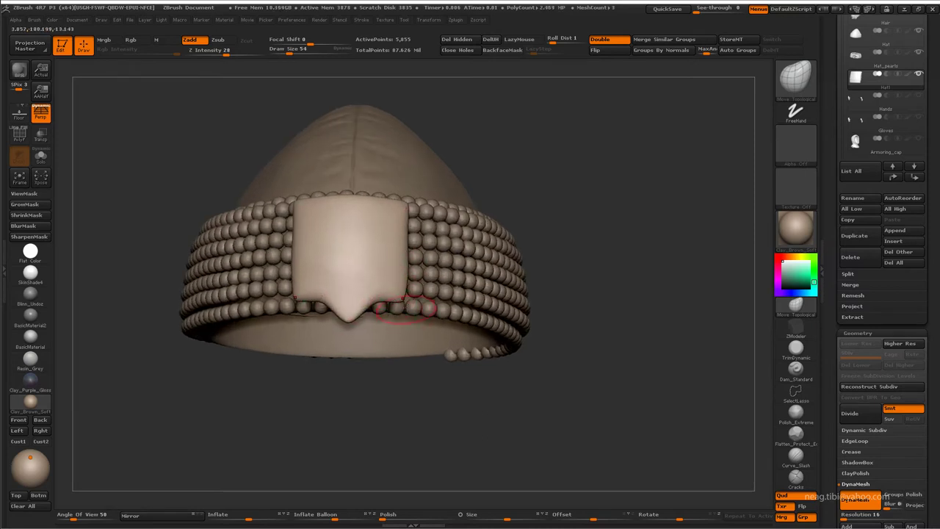
mouse_move(397, 309)
mouse_down()
mouse_move(399, 247)
mouse_move(416, 282)
mouse_up()
scroll(416, 272, up, 3)
Pull the plate's sides into star points and unhide the Head and Moustache subtools
drag(434, 247, 449, 257)
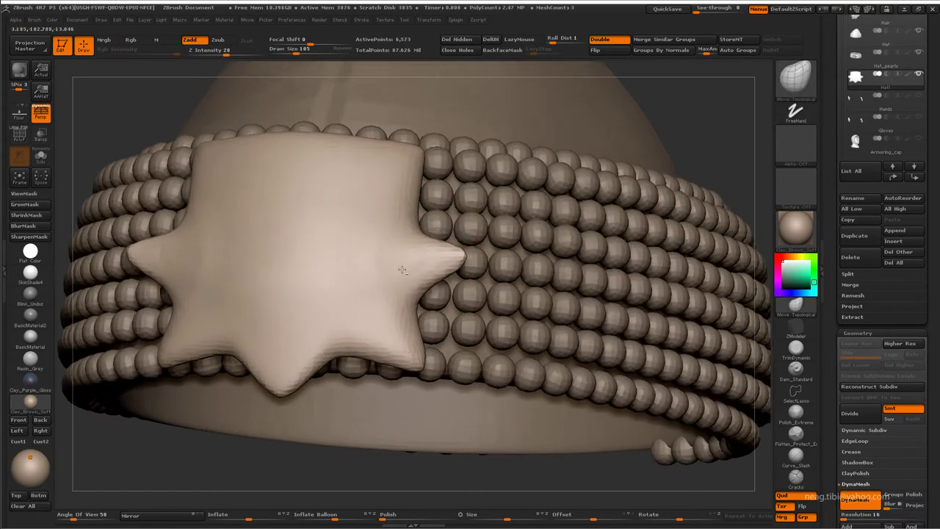
key(f)
drag(694, 160, 581, 243)
scroll(938, 190, up, 3)
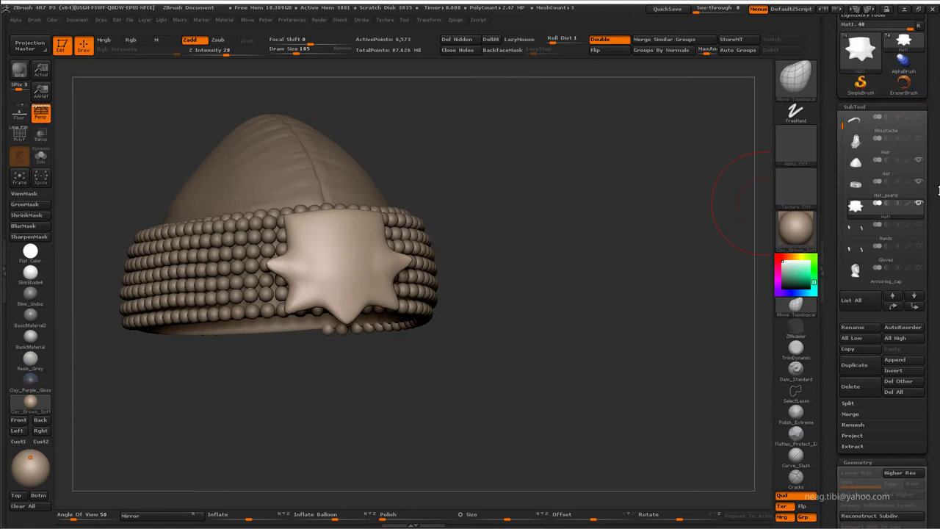
click(914, 145)
scroll(882, 191, up, 3)
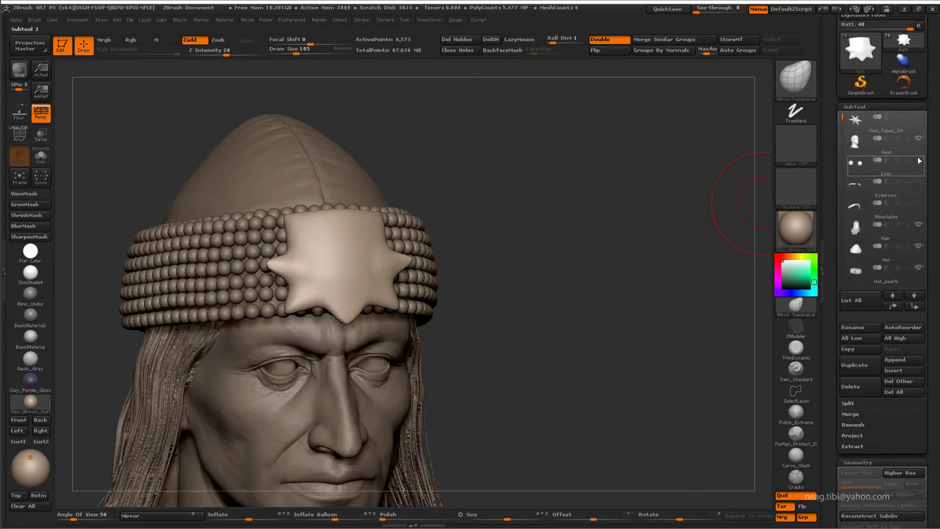
alt+drag(498, 292, 542, 236)
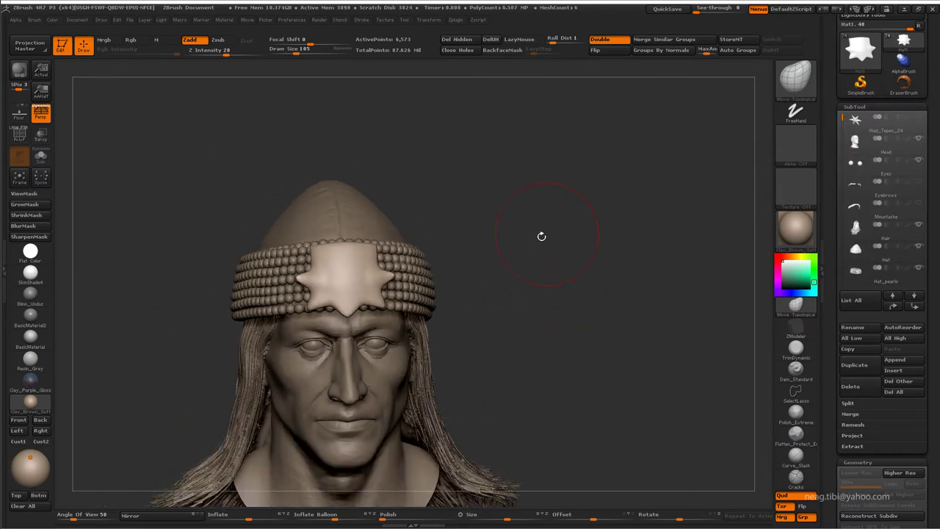
click(919, 203)
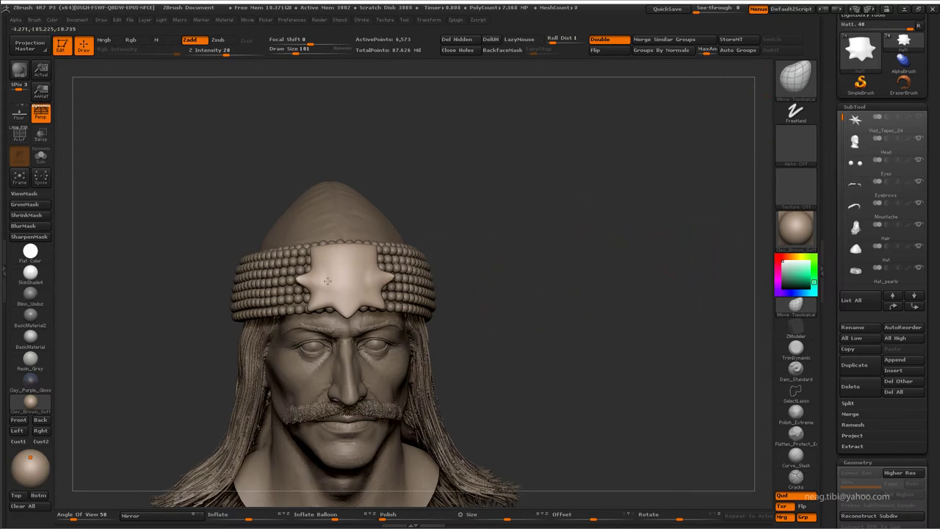
Sharpen the star's upper arms from a front view and select the Dam_Standard brush
mouse_move(608, 248)
alt+mouse_down()
mouse_move(365, 248)
mouse_move(360, 227)
alt+mouse_up()
shift+right_drag(360, 226, 315, 249)
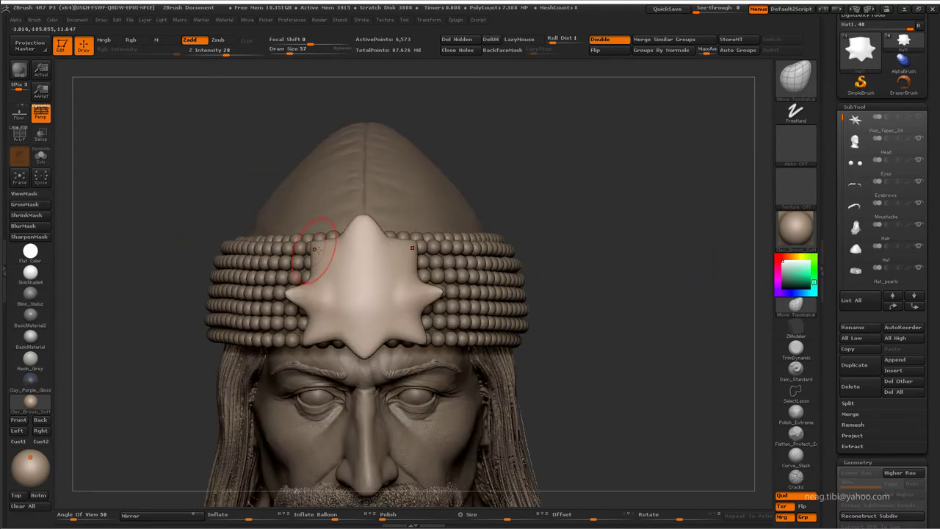
mouse_move(326, 244)
mouse_down()
mouse_move(308, 239)
mouse_move(316, 277)
mouse_up()
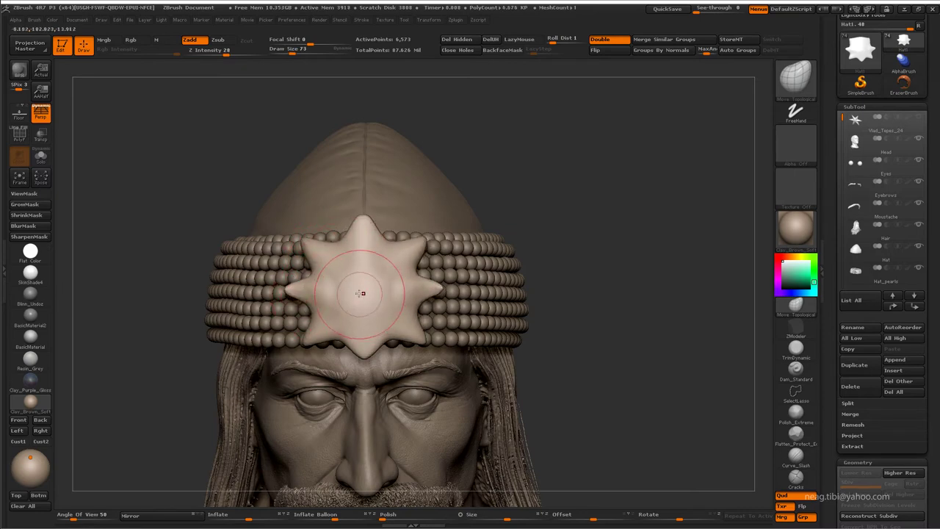
mouse_move(361, 293)
shift+right_down()
mouse_move(335, 315)
mouse_move(367, 319)
mouse_move(346, 329)
shift+right_up()
key(b)
key(d)
key(s)
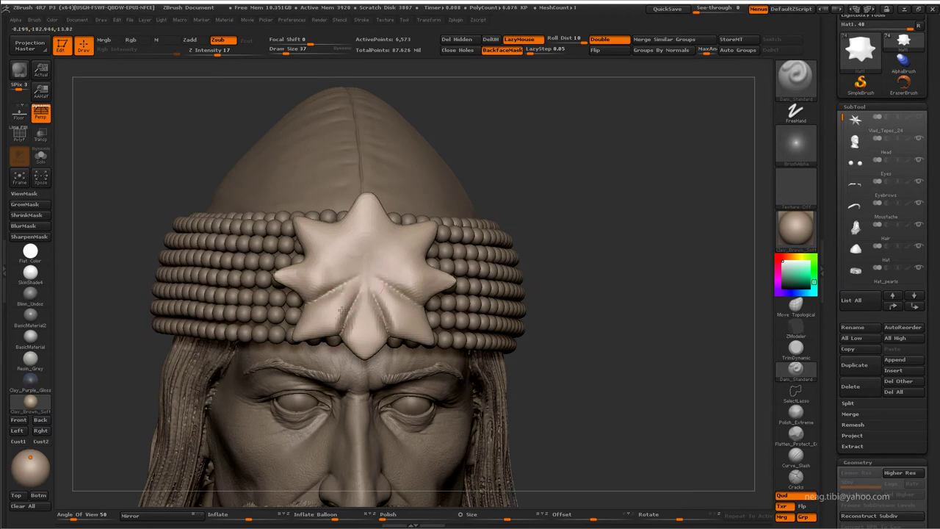
Carve crease lines along the star's right, lower and upper arms with a smaller brush
drag(422, 269, 357, 276)
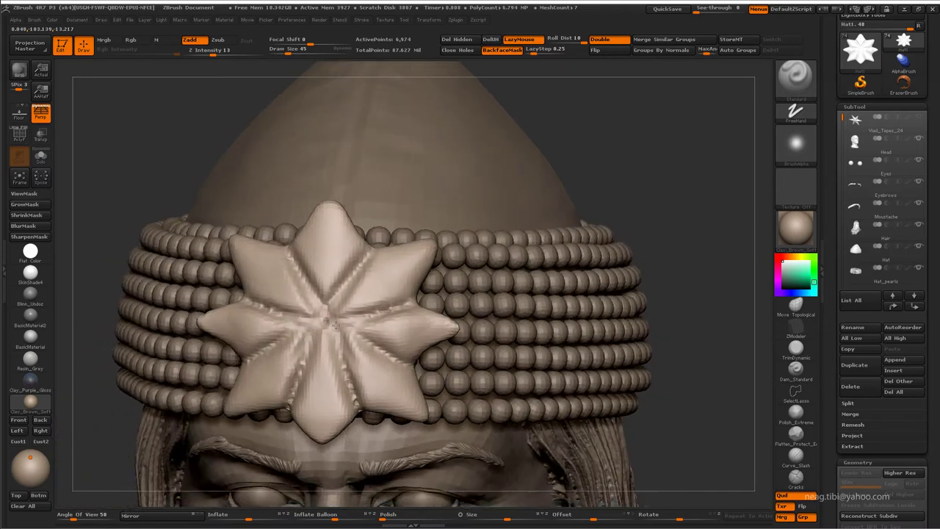
click(361, 20)
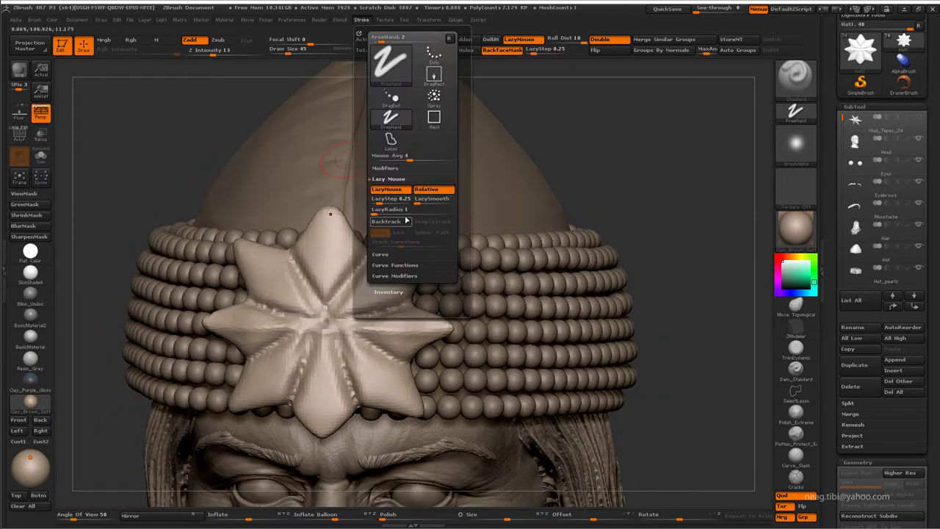
click(362, 20)
key(bracketleft)
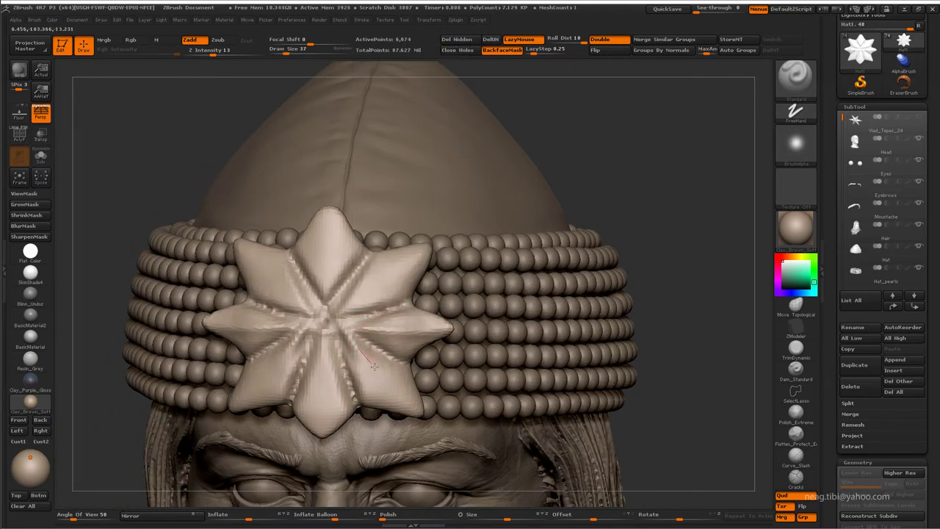
drag(324, 358, 317, 410)
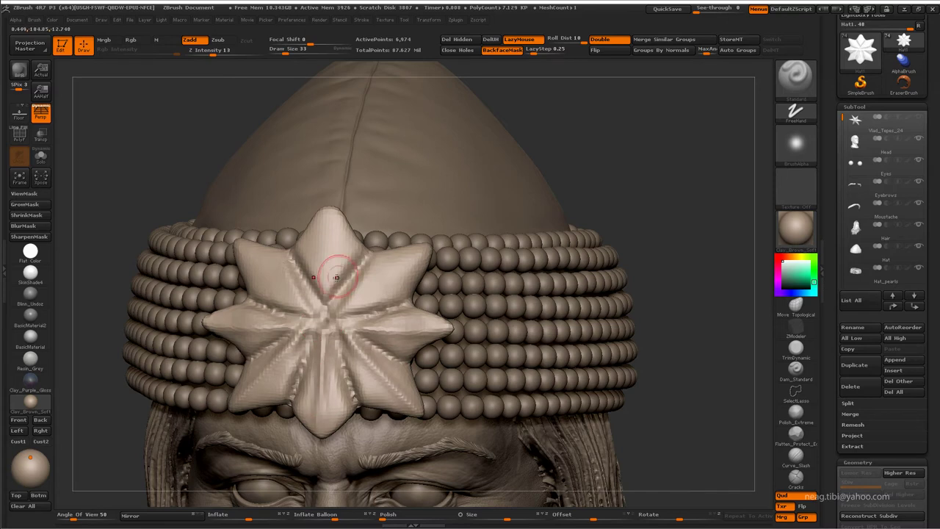
mouse_move(337, 278)
mouse_down()
mouse_move(327, 220)
mouse_move(286, 292)
mouse_move(310, 240)
mouse_move(273, 379)
mouse_move(242, 368)
mouse_up()
Switch to Move Topological and review the star and full head from several angles
key(b)
key(m)
key(t)
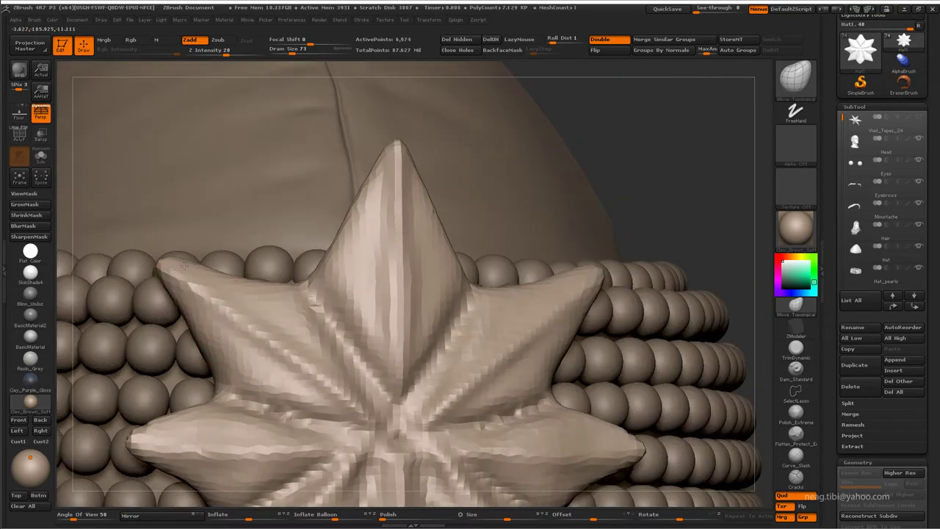
alt+drag(184, 266, 199, 434)
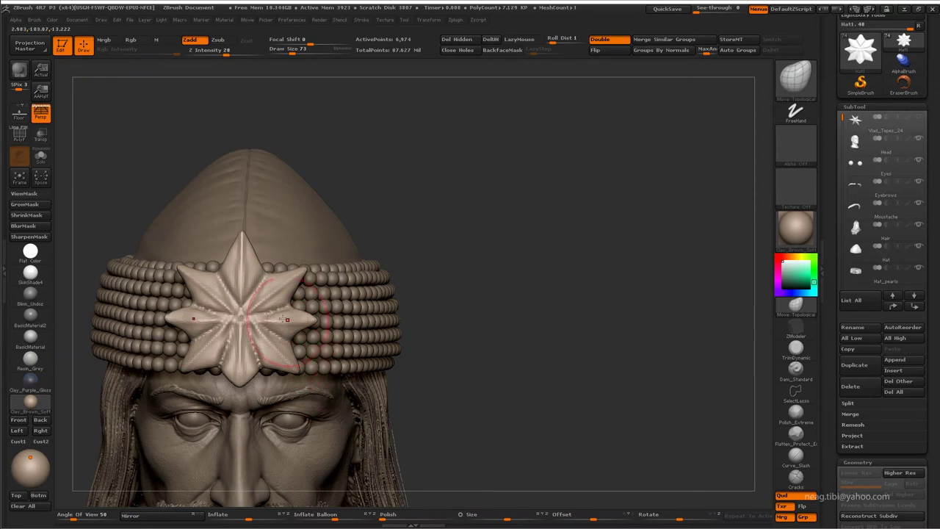
mouse_move(296, 353)
alt+mouse_down()
mouse_move(408, 358)
mouse_move(389, 336)
mouse_move(315, 301)
mouse_move(543, 217)
mouse_move(330, 150)
alt+mouse_up()
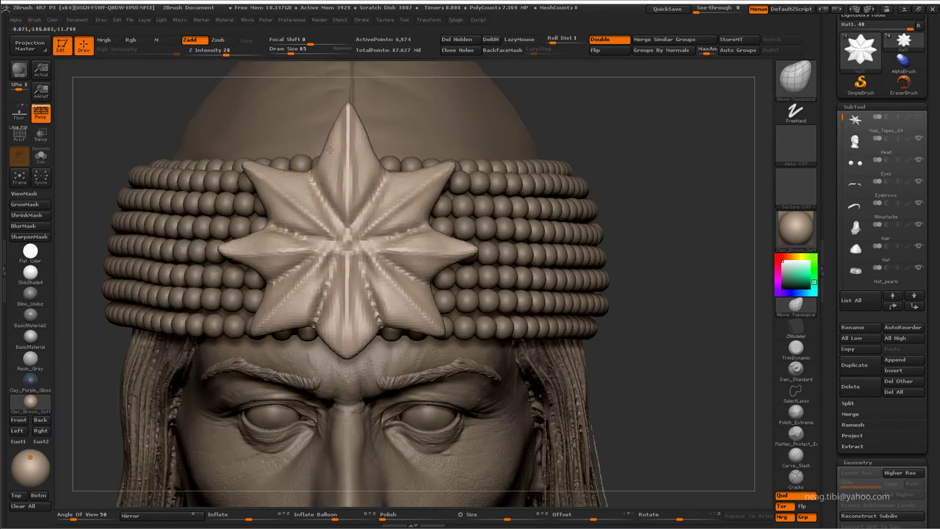
alt+drag(347, 346, 346, 374)
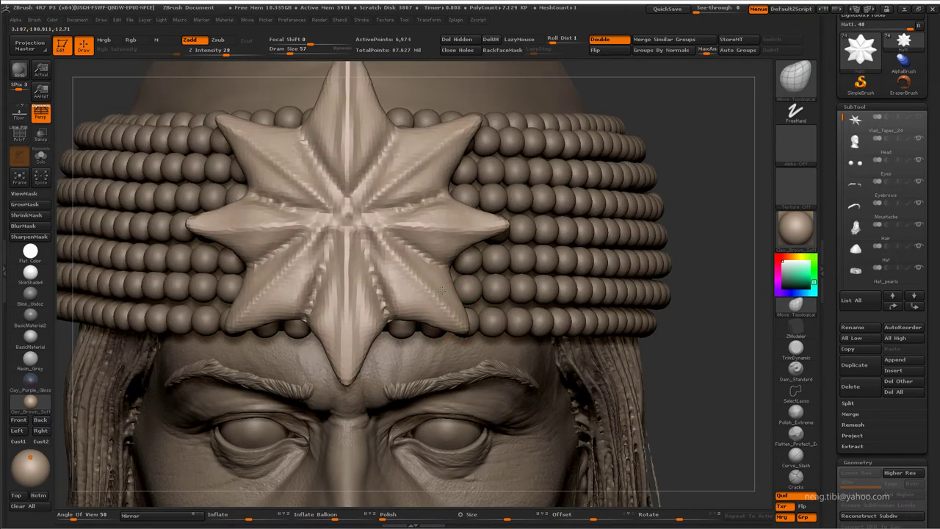
key(f)
drag(437, 139, 563, 152)
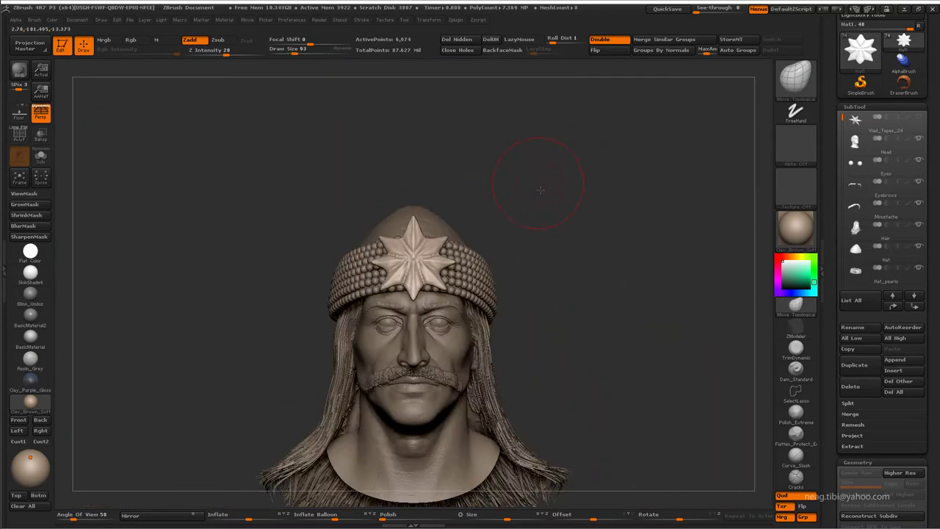
mouse_move(540, 190)
mouse_down()
mouse_move(485, 254)
mouse_move(417, 212)
mouse_up()
Solo the star, smooth its bumpy surface at Z Intensity 15, and DynaMesh it at resolution 32
key(alt+shift+s)
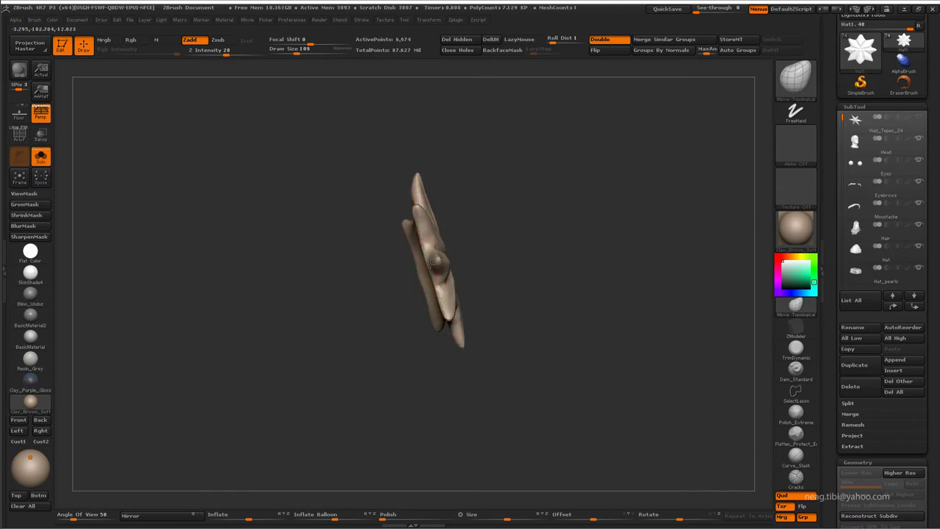
mouse_move(431, 264)
mouse_down()
mouse_move(495, 245)
mouse_move(405, 91)
mouse_up()
text(15)
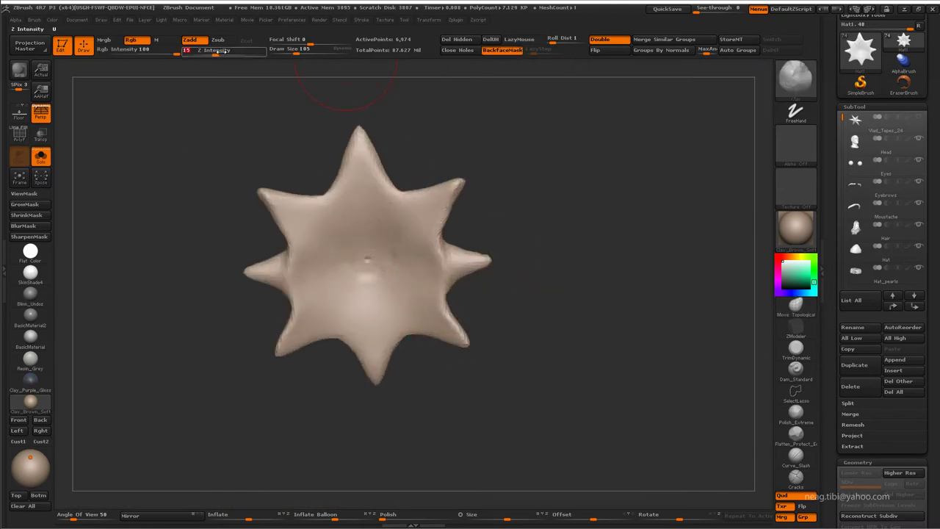
key(Return)
mouse_move(388, 273)
mouse_down()
mouse_move(337, 268)
mouse_move(357, 257)
mouse_up()
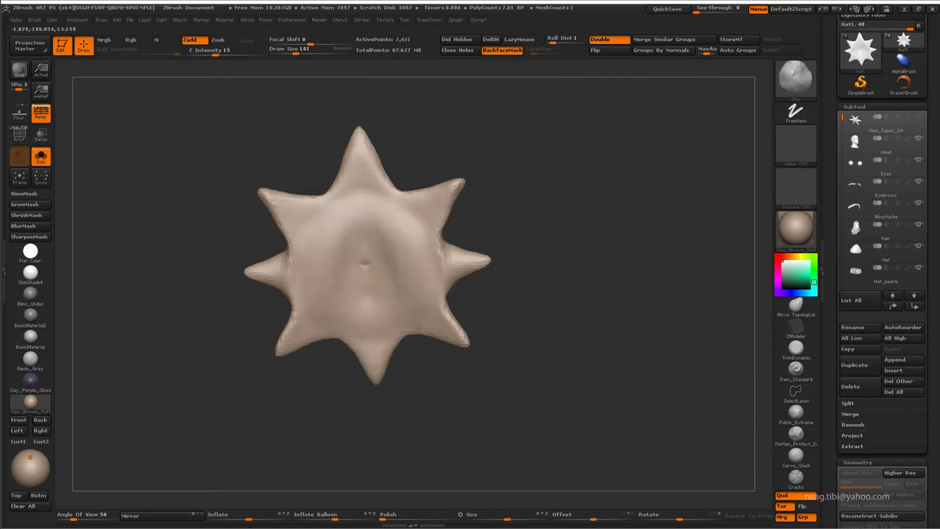
shift+drag(418, 328, 380, 355)
mouse_move(364, 238)
shift+mouse_down()
mouse_move(341, 309)
mouse_move(303, 251)
mouse_move(388, 220)
mouse_move(378, 220)
mouse_move(372, 278)
shift+mouse_up()
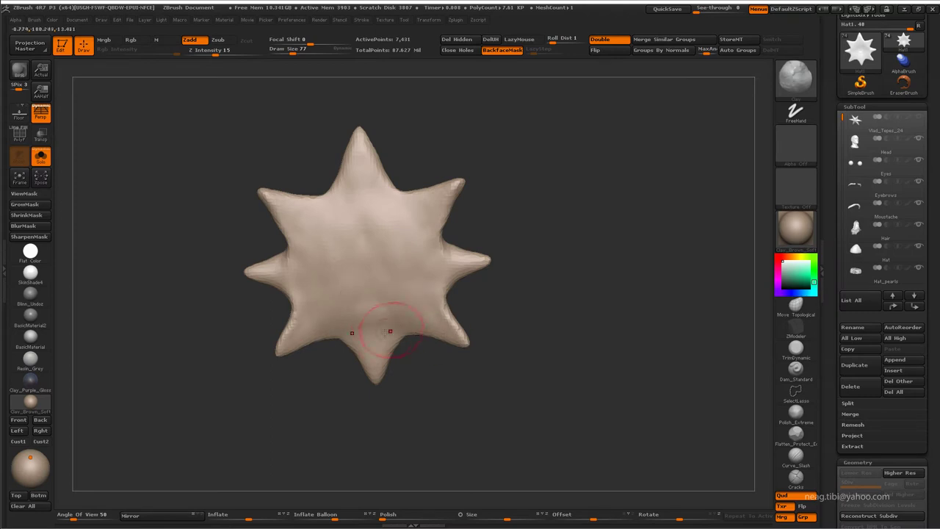
shift+drag(390, 332, 398, 321)
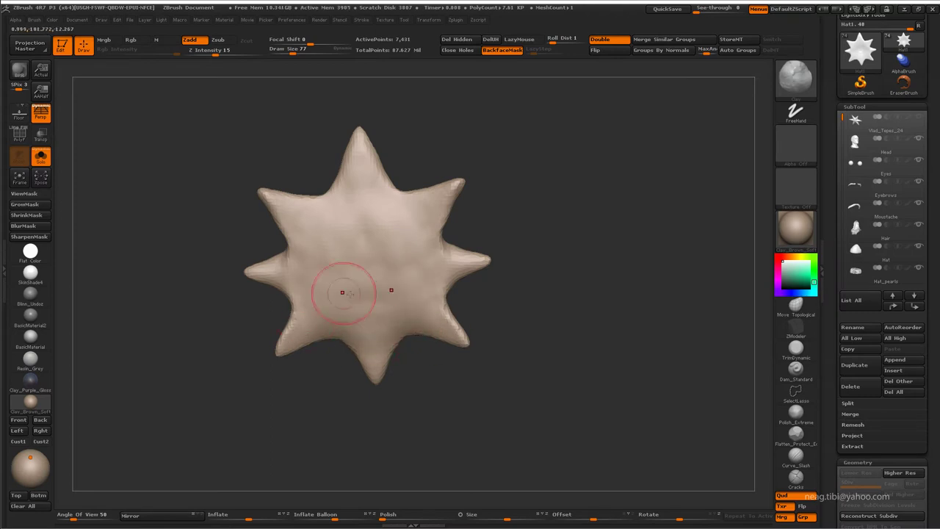
shift+drag(342, 291, 411, 237)
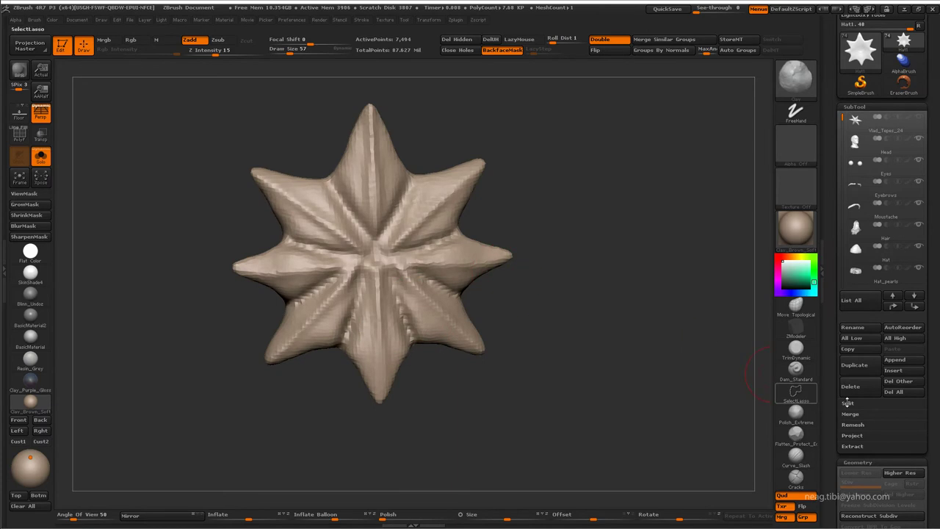
scroll(848, 403, down, 5)
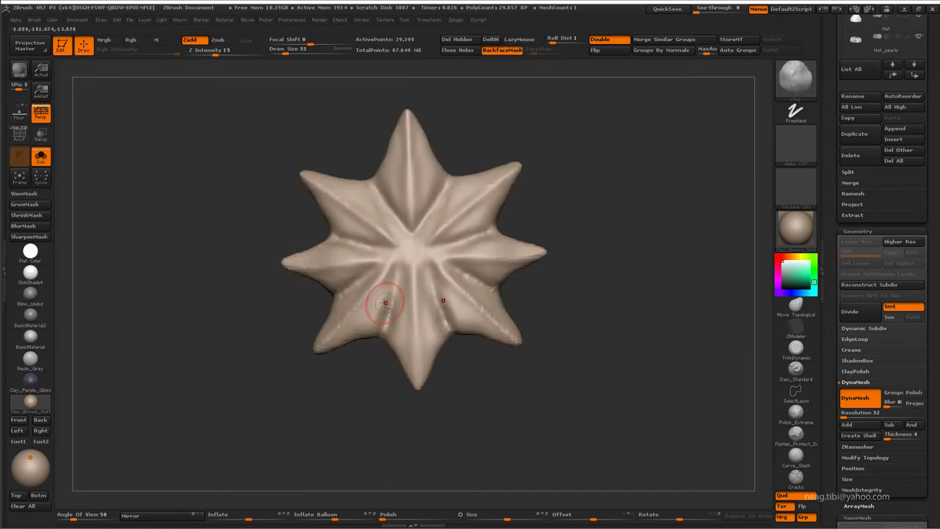
Shrink the brush, tilt the view onto the star, and pick the Standard brush
key([)
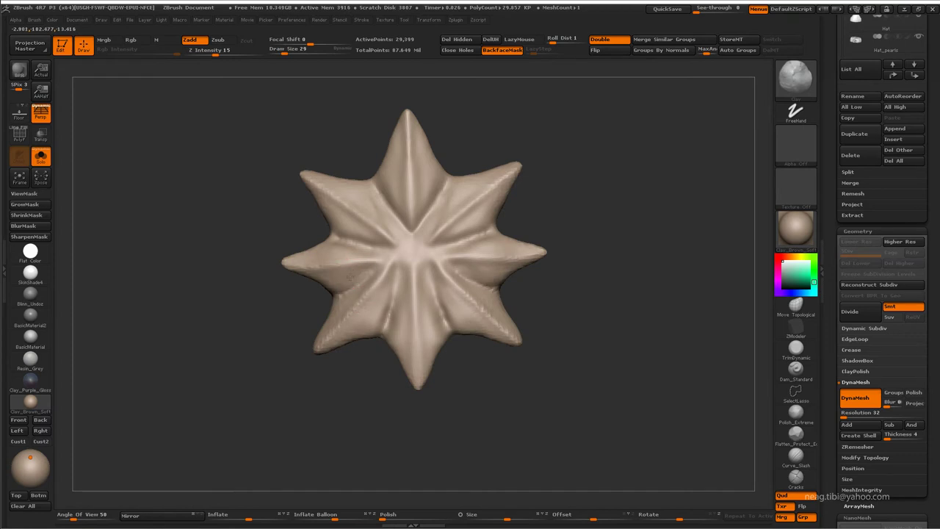
mouse_move(349, 276)
right_down()
mouse_move(328, 245)
mouse_move(362, 236)
right_up()
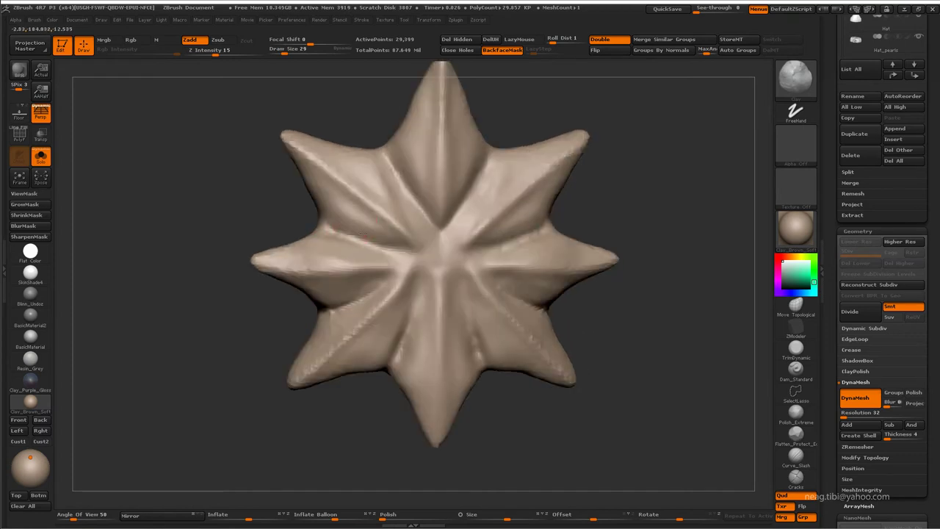
mouse_move(351, 272)
right_down()
mouse_move(386, 327)
mouse_move(417, 351)
right_up()
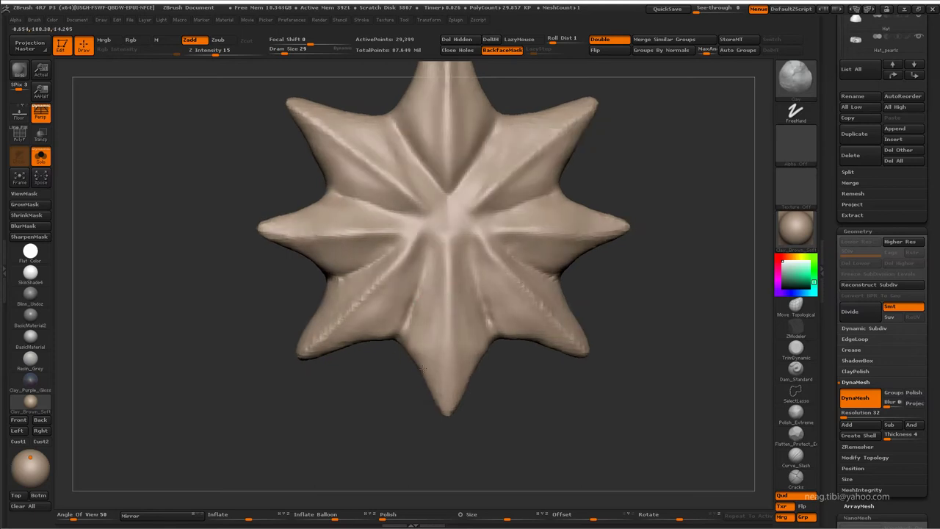
mouse_move(428, 235)
right_down()
mouse_move(388, 298)
mouse_move(422, 301)
mouse_move(352, 294)
mouse_move(624, 225)
mouse_move(571, 250)
mouse_move(390, 284)
right_up()
key(b)
key(s)
key(t)
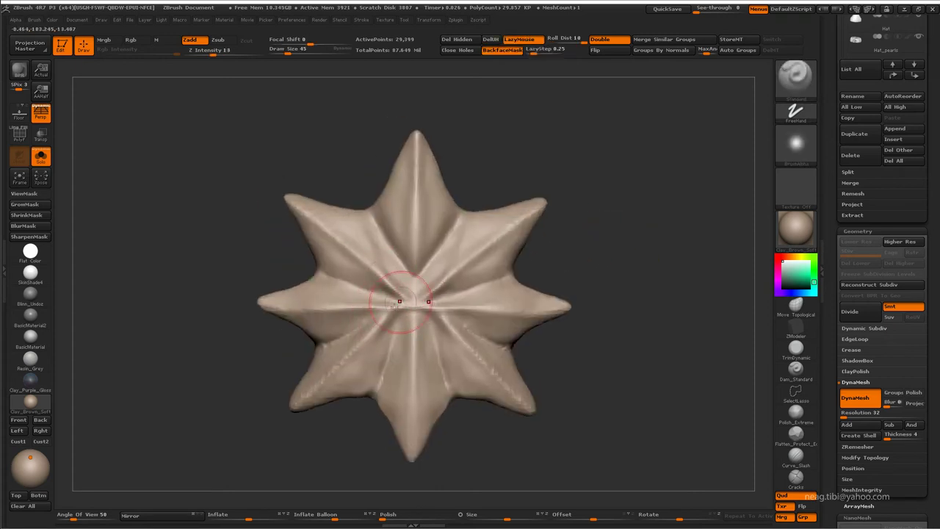
Switch to the Move brush, then Move Topological, and zoom in on the star
key(b)
key(m)
key(v)
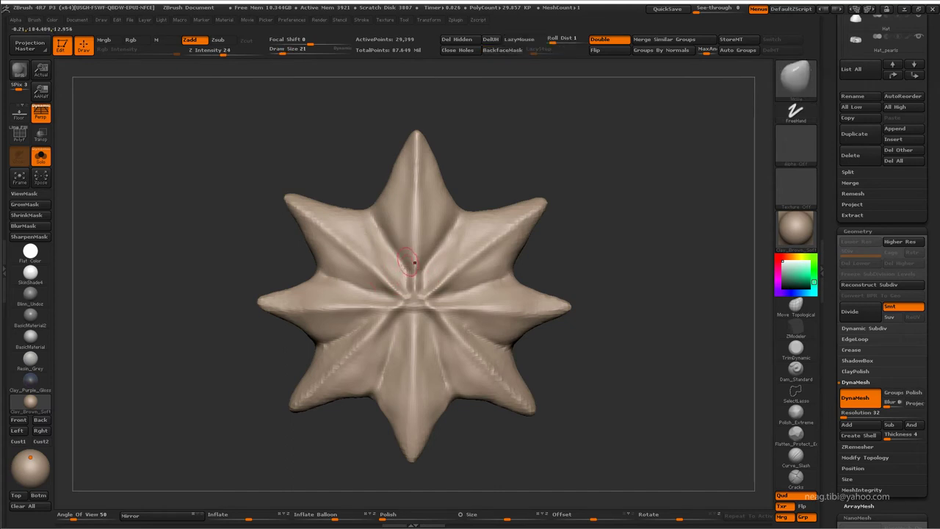
key(b)
key(m)
key(t)
mouse_move(418, 272)
alt+right_down()
mouse_move(411, 301)
mouse_move(378, 293)
alt+right_up()
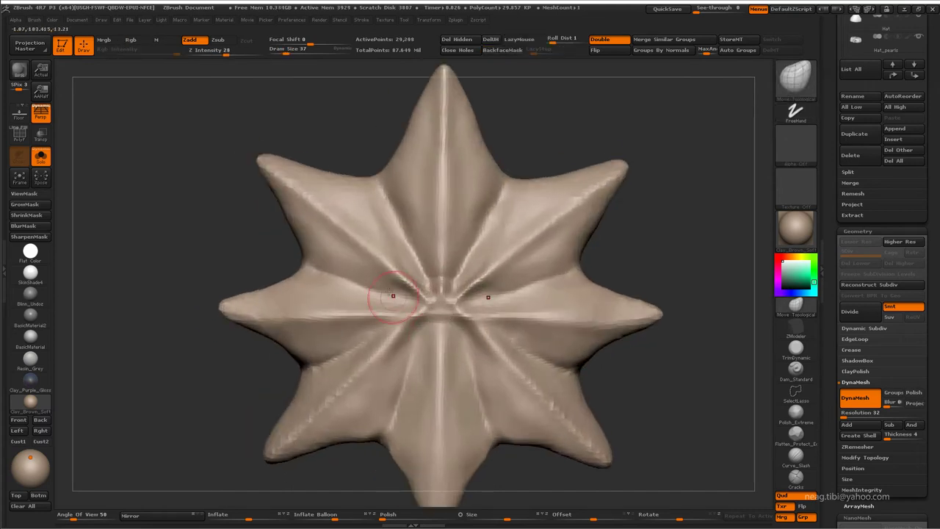
Reshape the star's centre where the arms meet with the Standard brush
key(b)
key(s)
key(m)
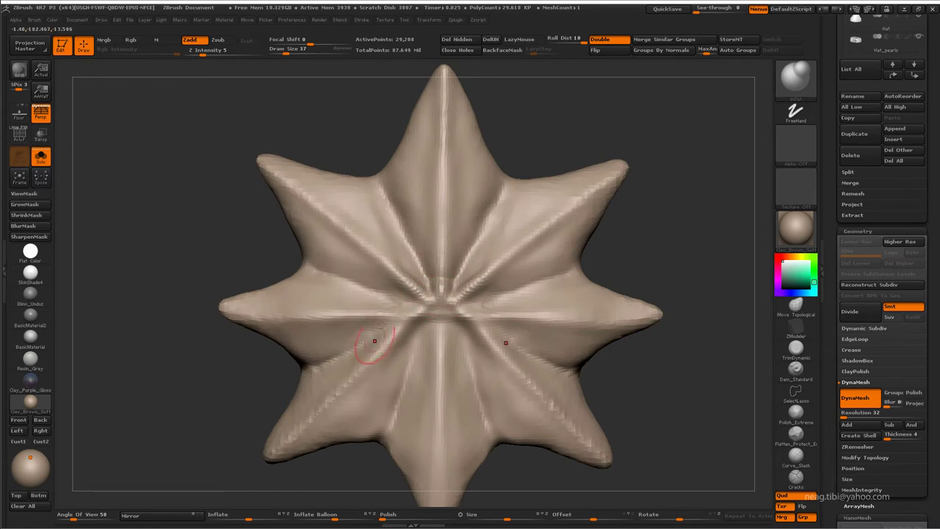
key(b)
key(s)
key(t)
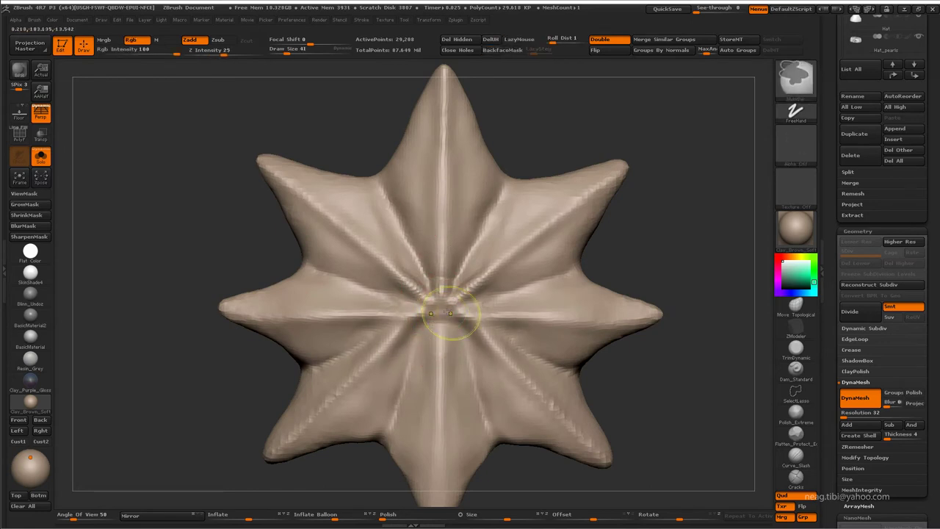
alt+right_drag(436, 379, 552, 244)
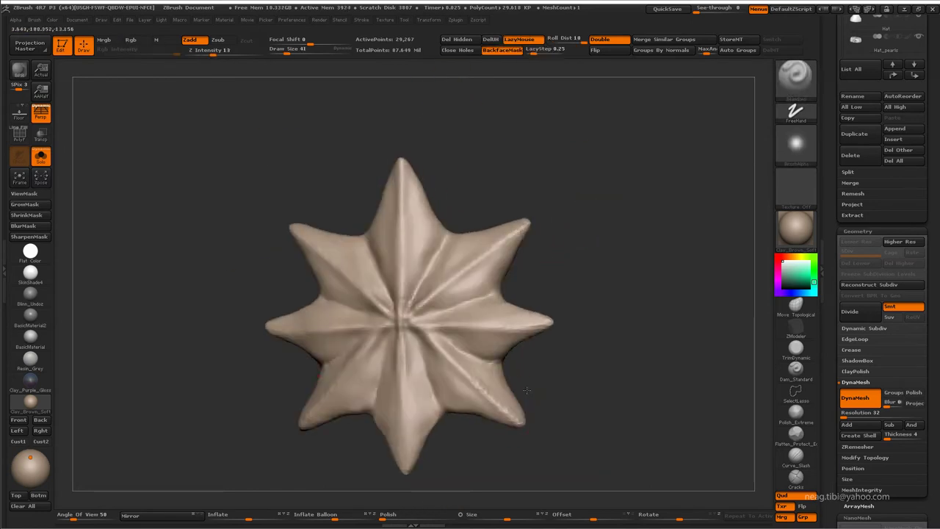
mouse_move(592, 210)
alt+right_down()
mouse_move(395, 198)
mouse_move(441, 220)
mouse_move(508, 210)
alt+right_up()
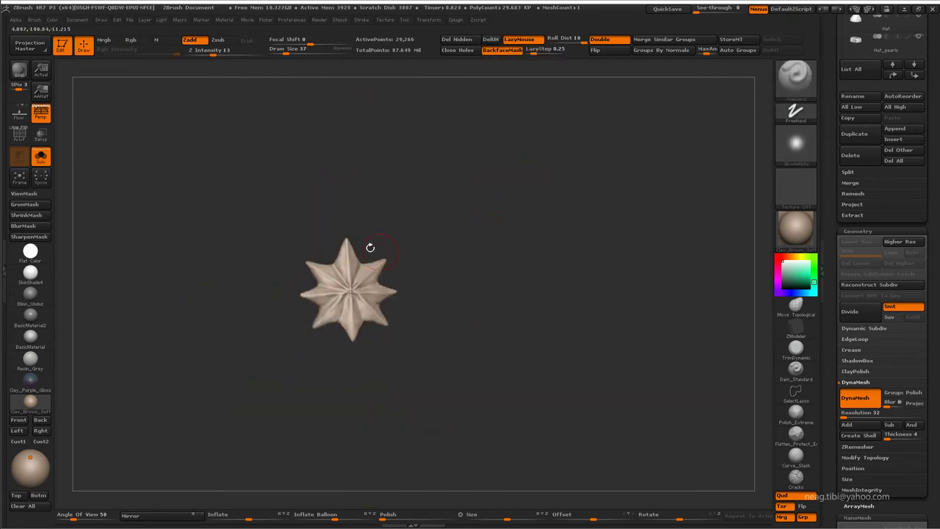
Refine the arms with Move Topological, then zoom out to the full bust
key(b)
key(m)
key(t)
key(f)
alt+right_drag(449, 182, 456, 200)
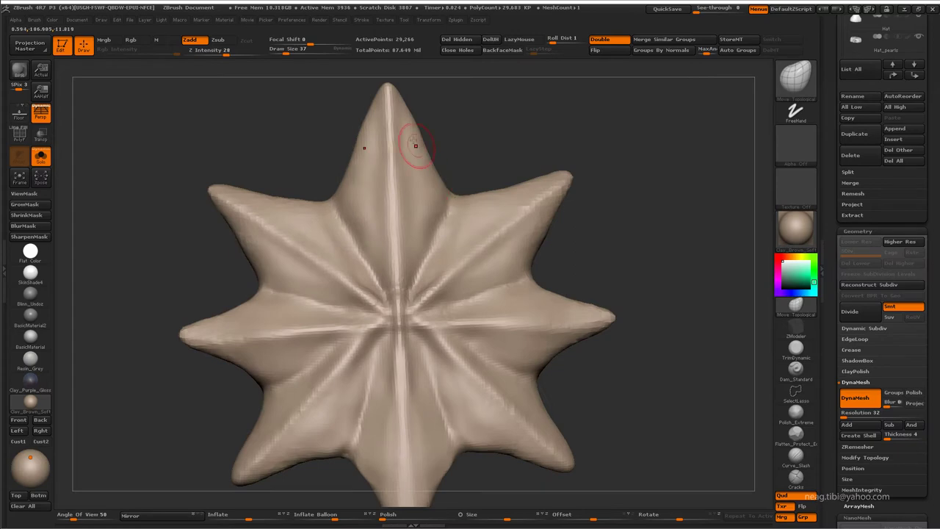
alt+right_drag(415, 123, 408, 31)
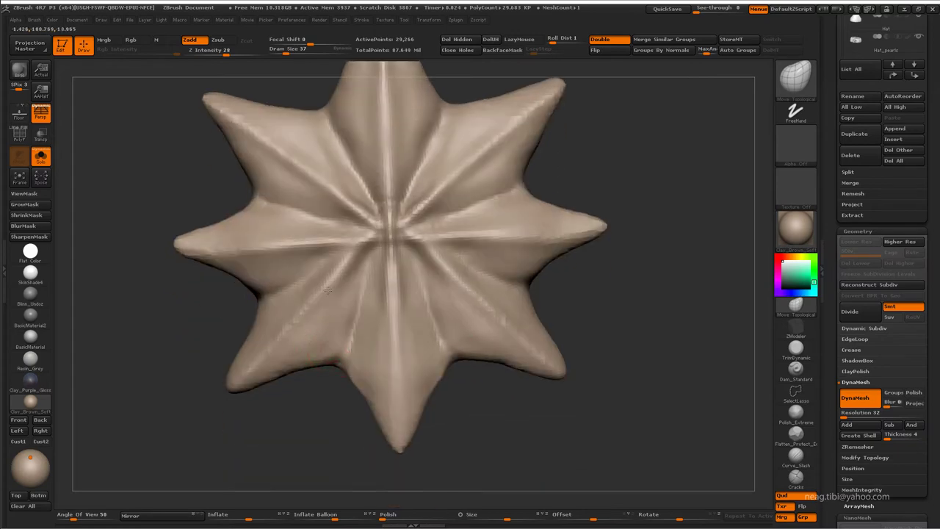
alt+right_drag(327, 290, 484, 260)
mouse_move(592, 258)
alt+right_down()
mouse_move(507, 190)
mouse_move(538, 152)
alt+right_up()
Enlarge the brush to size 97 and sculpt the back of the soloed star
mouse_move(573, 213)
right_down()
mouse_move(315, 235)
mouse_move(353, 340)
right_up()
right_click(358, 312)
drag(358, 312, 396, 312)
mouse_move(397, 312)
alt+right_down()
mouse_move(351, 329)
mouse_move(414, 183)
alt+right_up()
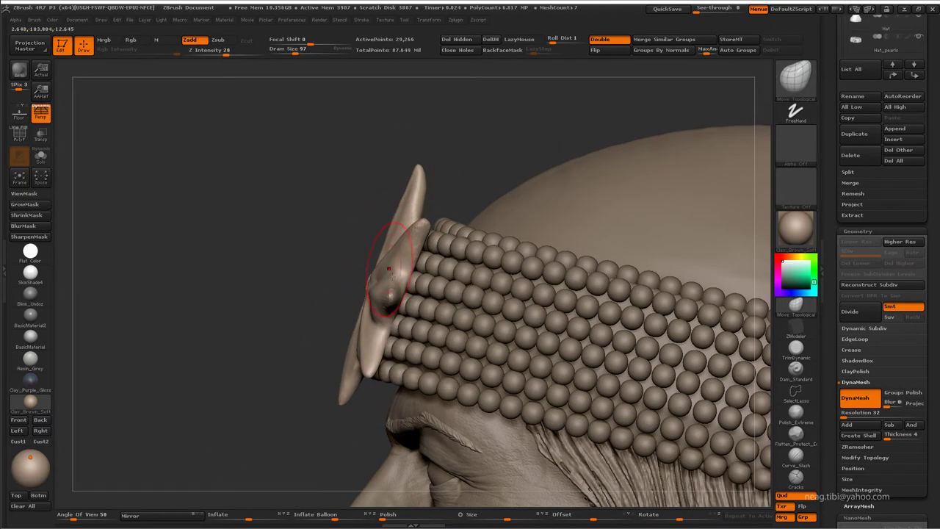
key(ctrl+shift+s)
right_drag(396, 292, 421, 326)
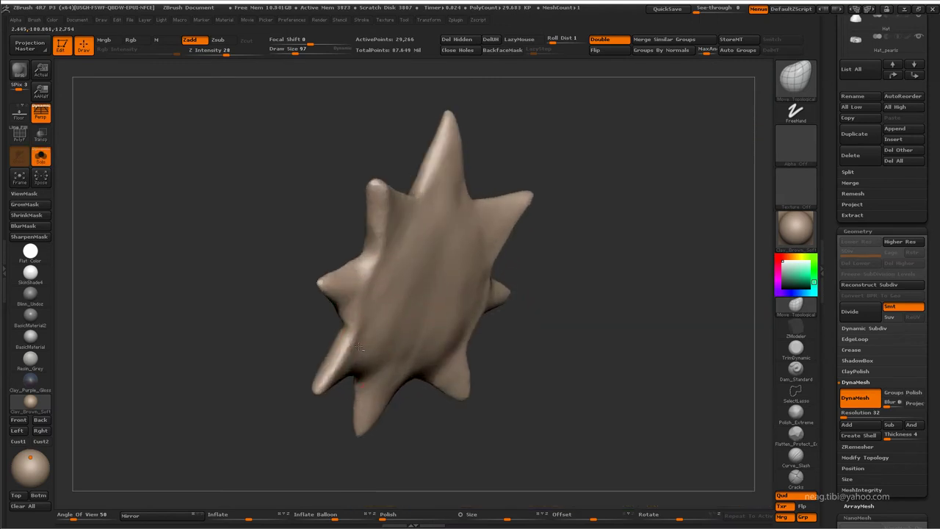
mouse_move(424, 329)
mouse_down()
mouse_move(455, 323)
mouse_move(451, 249)
mouse_up()
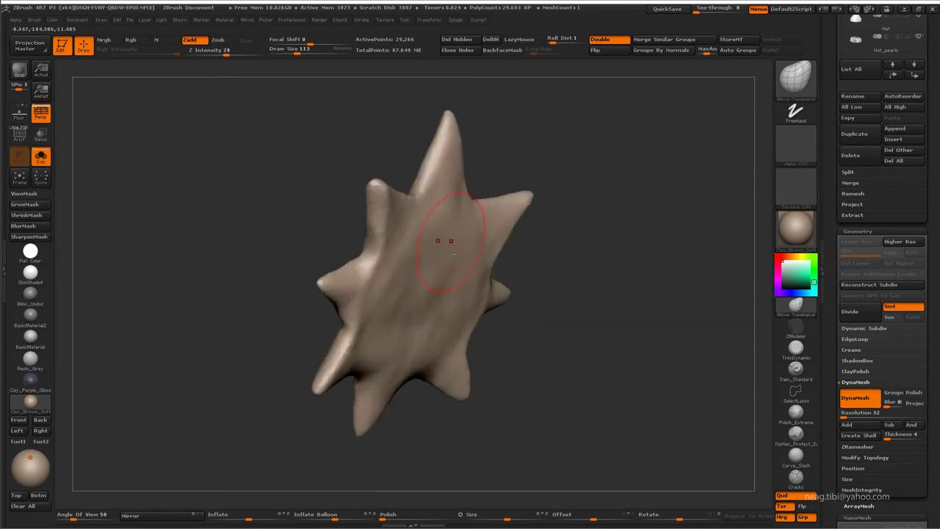
right_drag(408, 266, 313, 176)
key(ctrl+shift+s)
Scale the star ornament down slightly on the headband and view the whole head
mouse_move(210, 241)
right_down()
mouse_move(511, 236)
mouse_move(554, 223)
mouse_move(558, 239)
mouse_move(414, 503)
right_up()
key(w)
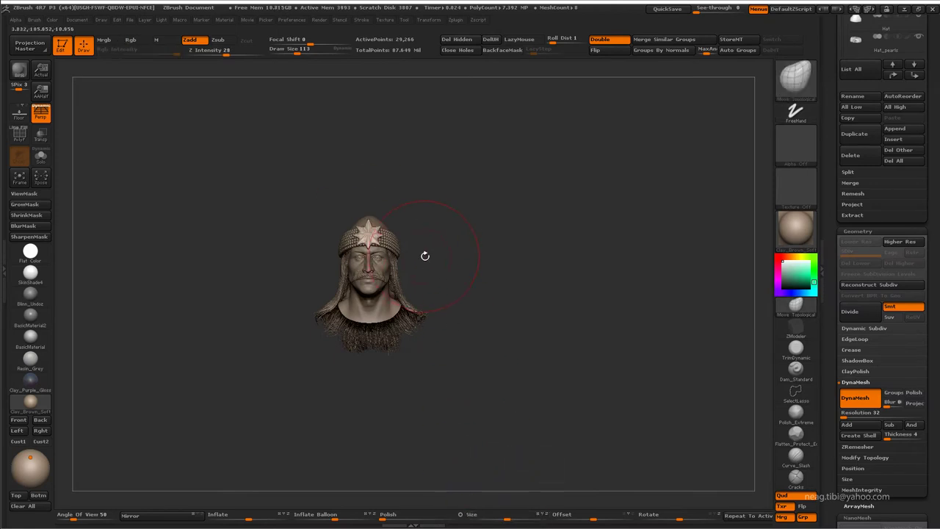
key(f)
alt+right_drag(472, 267, 478, 267)
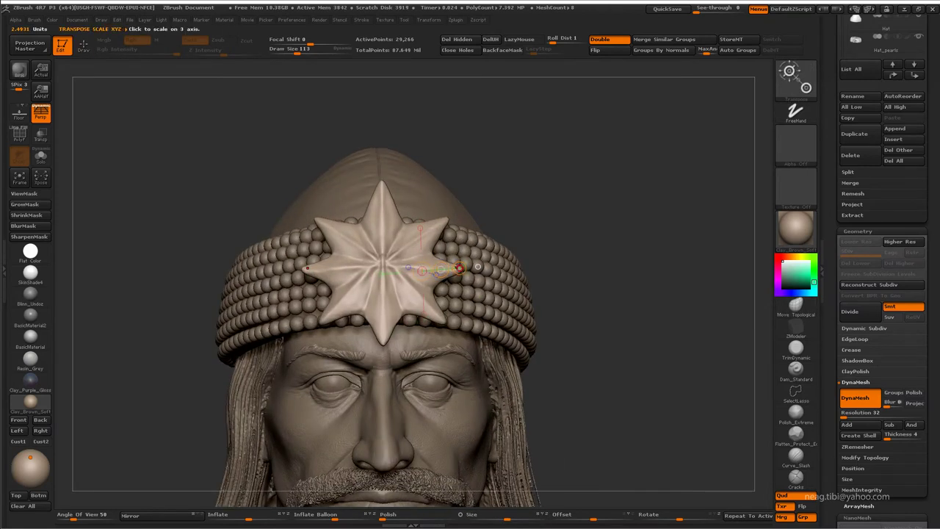
drag(441, 266, 443, 269)
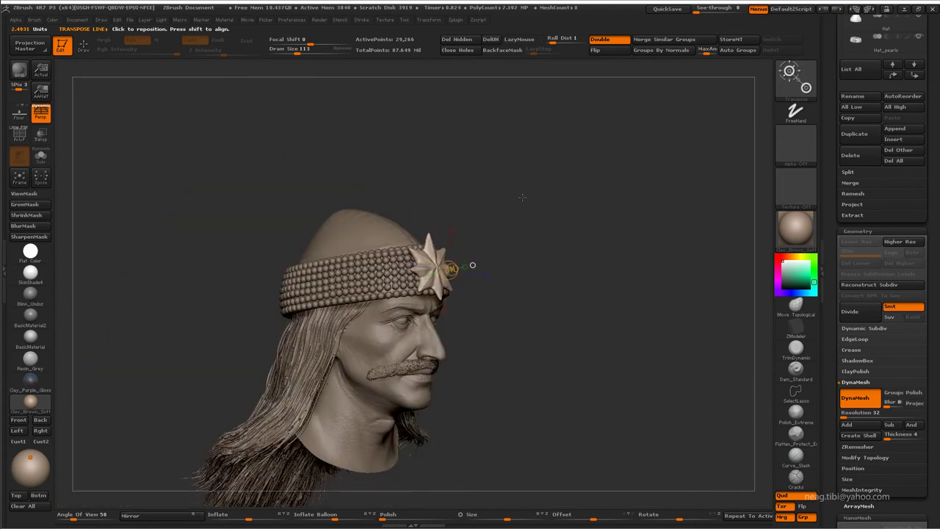
mouse_move(486, 153)
alt+right_down()
mouse_move(538, 215)
mouse_move(497, 258)
mouse_move(524, 245)
alt+right_up()
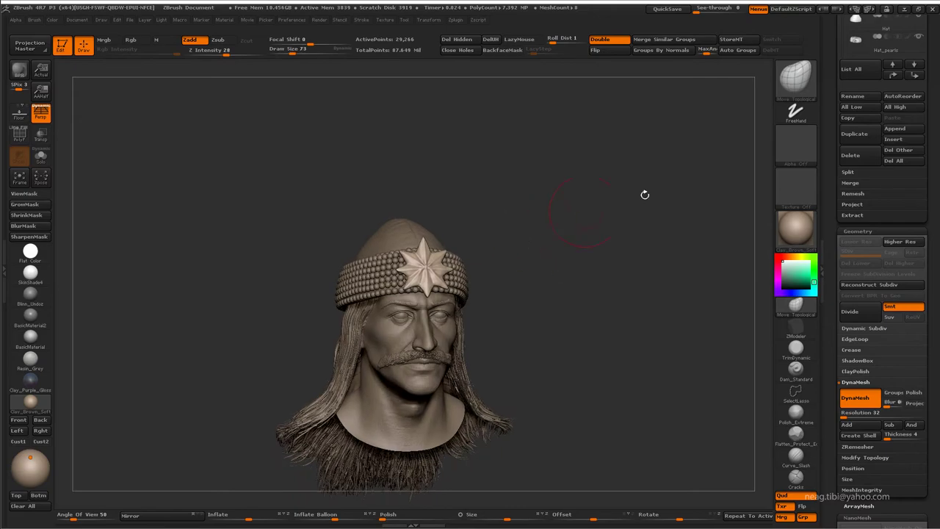
scroll(867, 147, up, 5)
Send the star to 3ds Max and delete its left half in Polygon mode
click(851, 85)
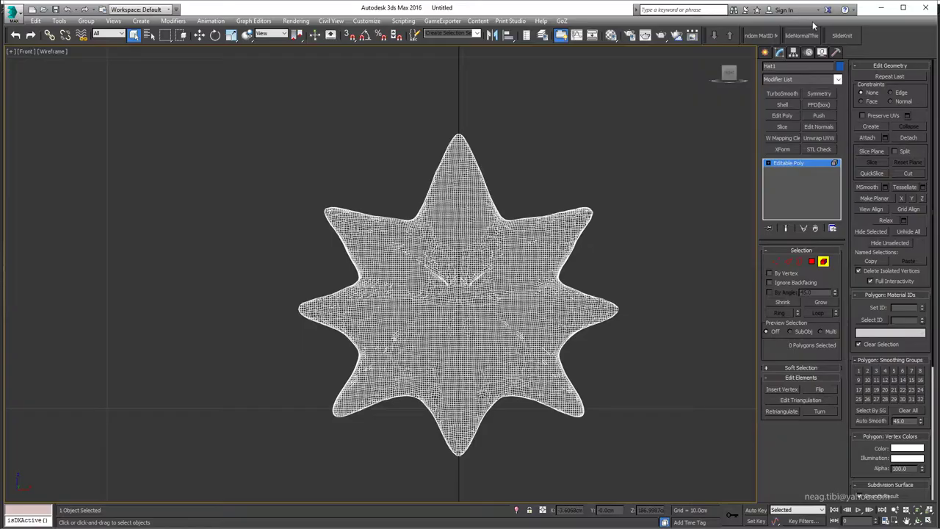
drag(462, 507, 553, 275)
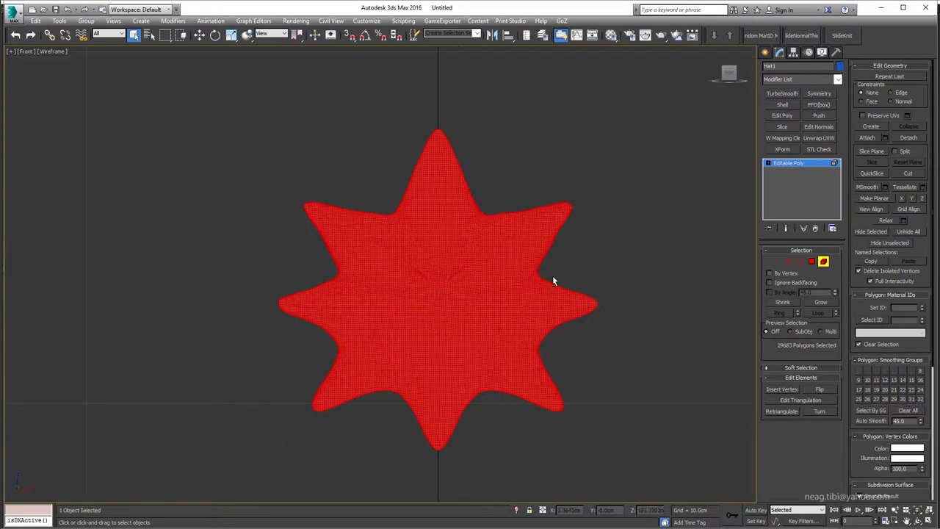
click(812, 263)
drag(214, 87, 442, 507)
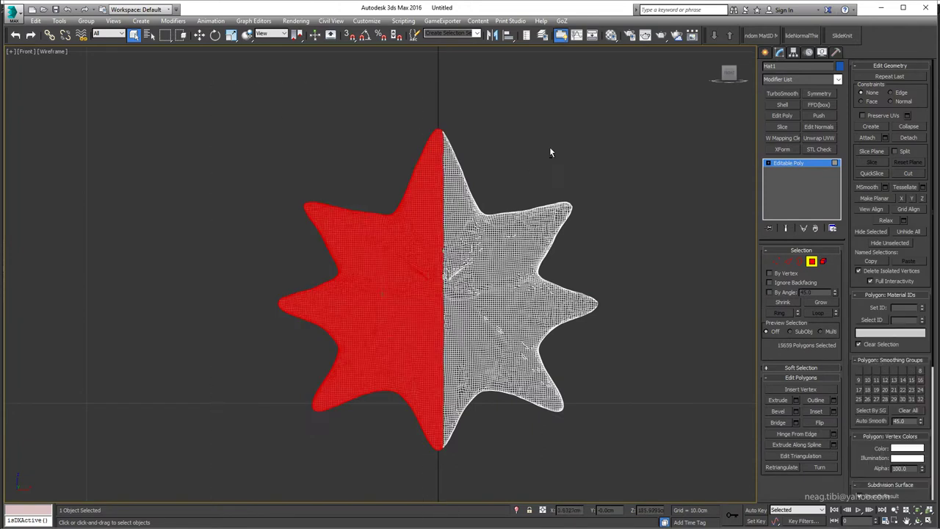
drag(664, 86, 438, 491)
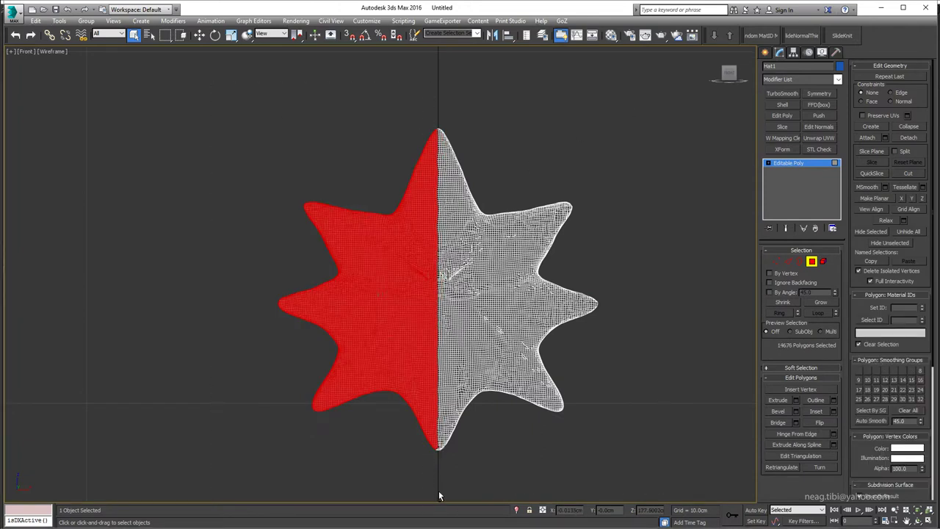
key(Delete)
Maximize the Perspective view, show polygon statistics, and display the modeling ribbon
key(4)
key(alt+w)
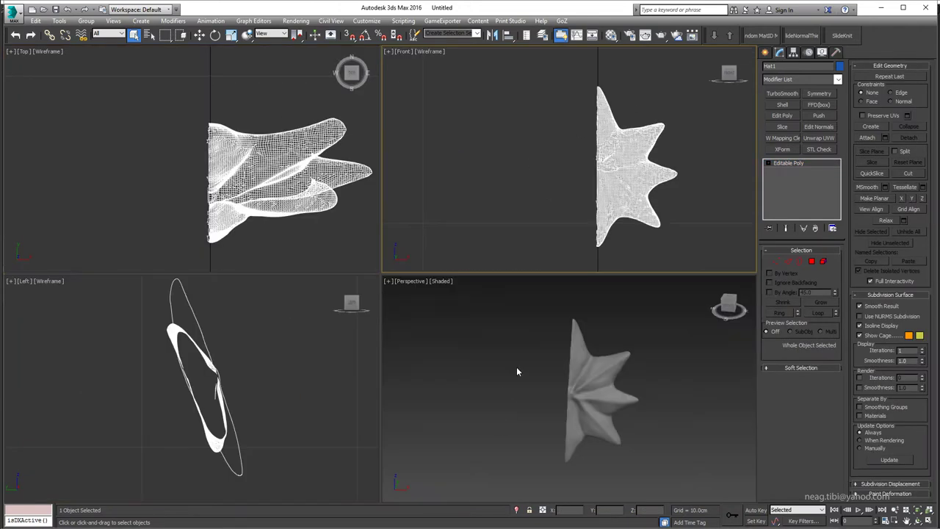
click(517, 366)
key(alt+w)
click(119, 114)
key(7)
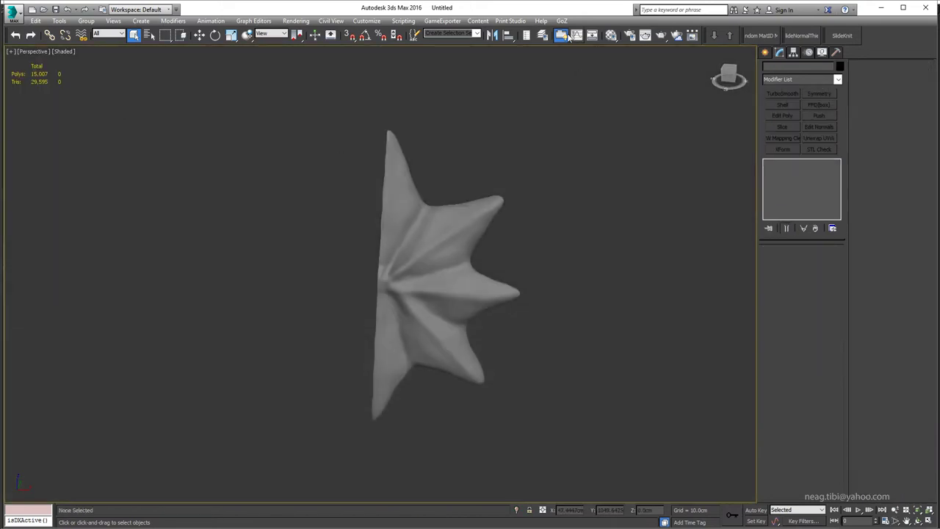
click(567, 37)
Draw a small plane on the star's centre and convert it to Editable Poly
click(765, 71)
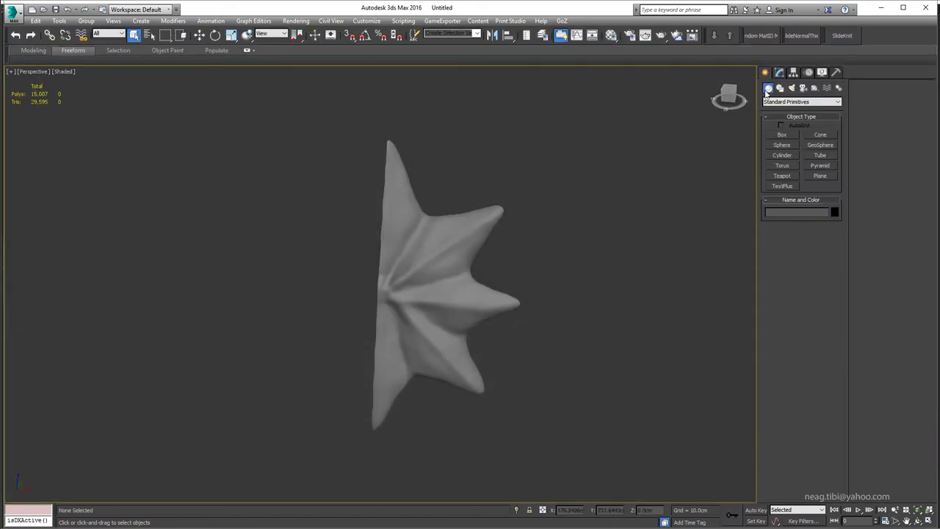
click(821, 176)
drag(390, 280, 437, 284)
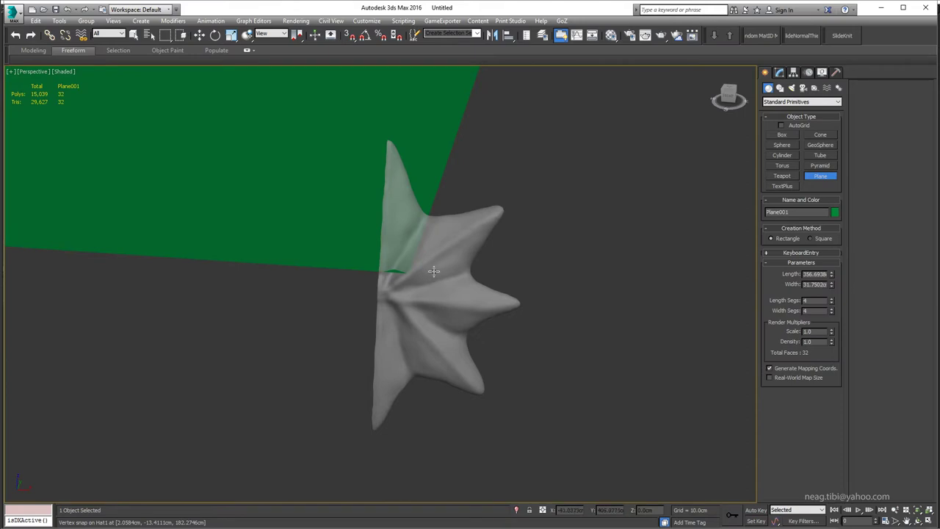
right_click(434, 271)
drag(399, 309, 412, 374)
alt+middle_drag(411, 374, 399, 162)
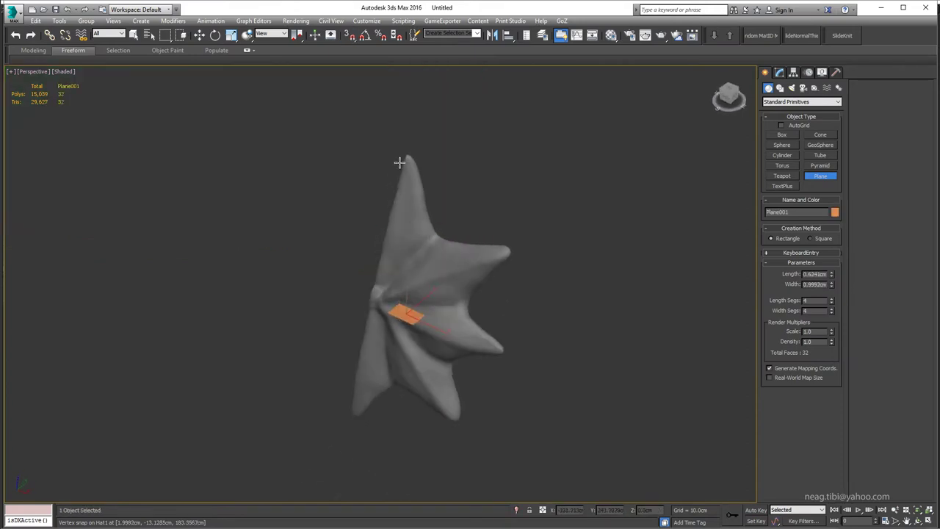
key(w)
right_click(409, 307)
click(551, 417)
Enter Vertex mode and set PolyDraw to draw on the star's surface
click(11, 71)
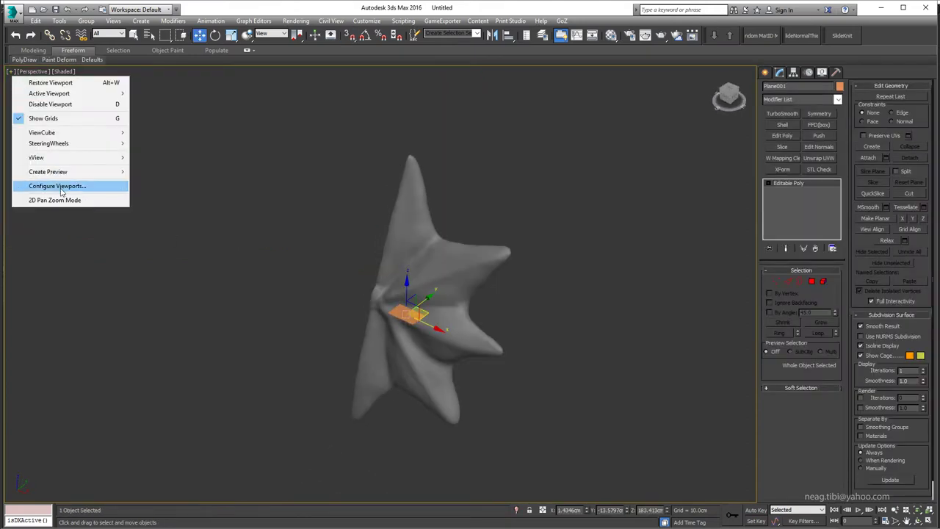
click(58, 185)
click(554, 383)
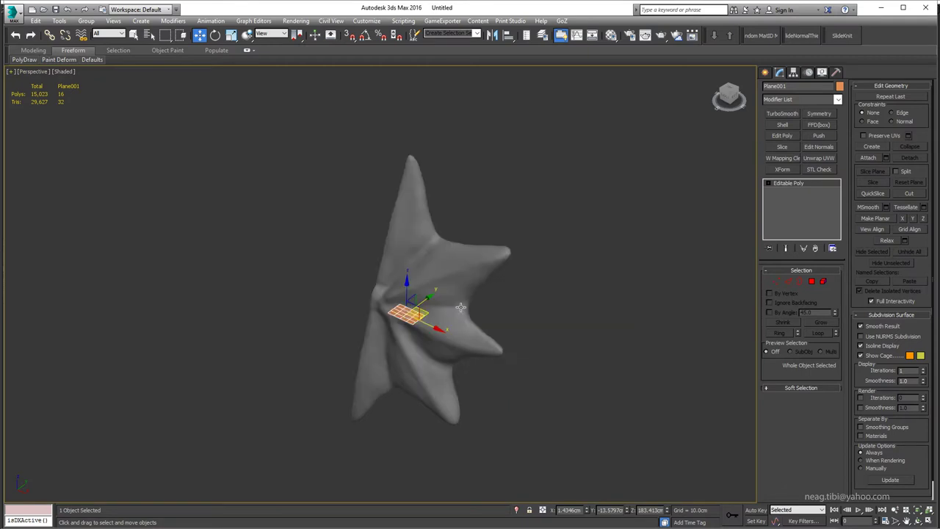
scroll(379, 320, up, 3)
key(4)
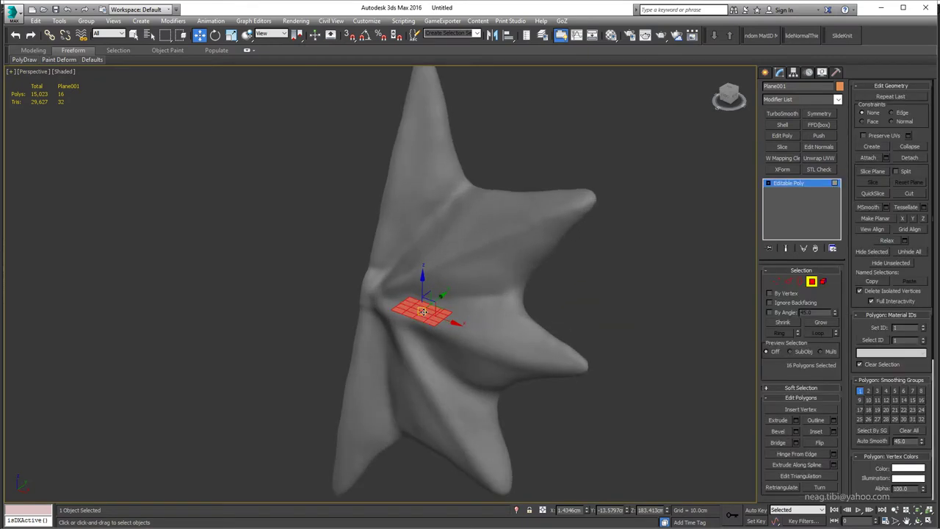
key(1)
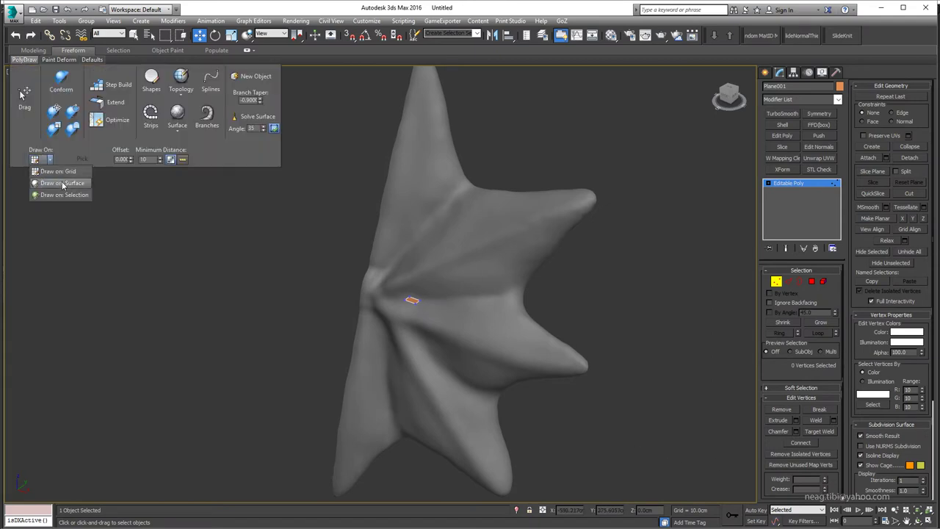
click(37, 161)
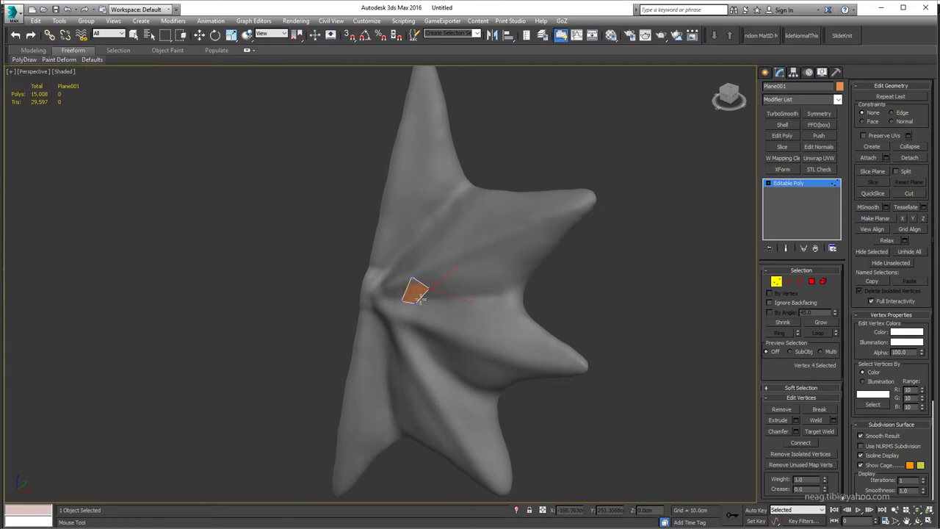
alt+middle_drag(421, 299, 399, 268)
Give a new material slot a bright, saturated green diffuse colour
key(m)
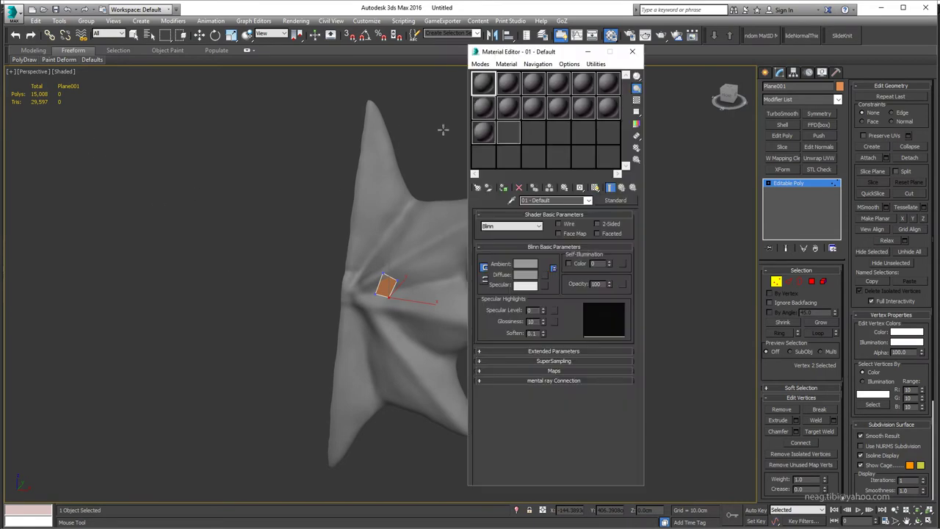
click(507, 107)
click(526, 274)
click(217, 85)
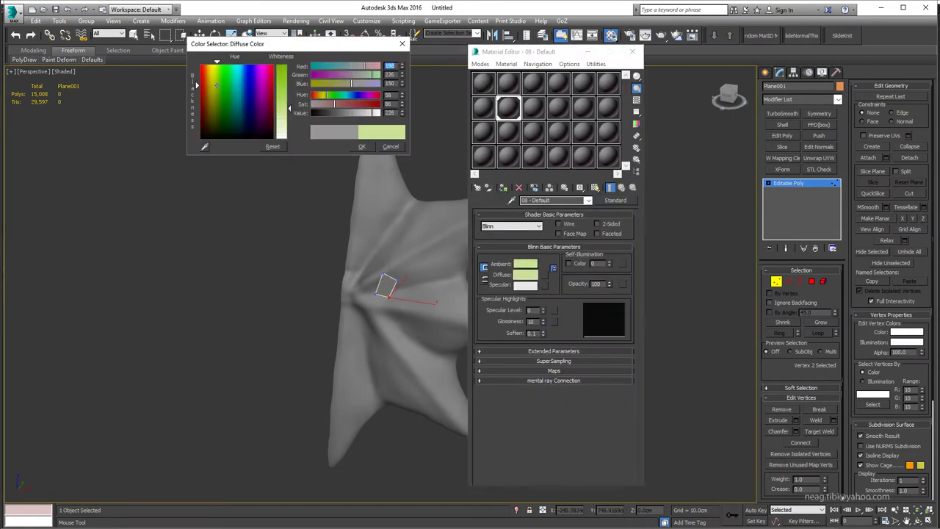
drag(219, 74, 252, 77)
drag(339, 104, 374, 103)
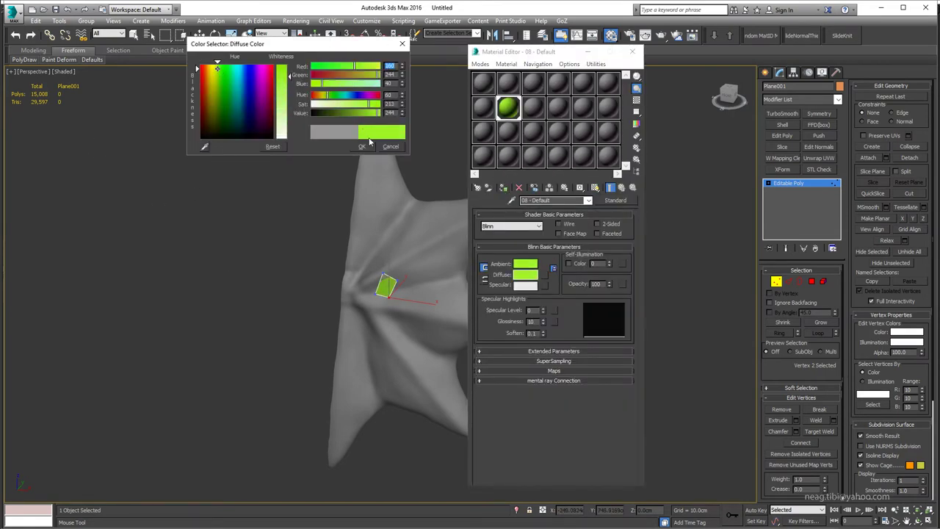
click(362, 147)
Set the specular colour to bright red and close the Material Editor
click(525, 285)
drag(316, 103, 365, 105)
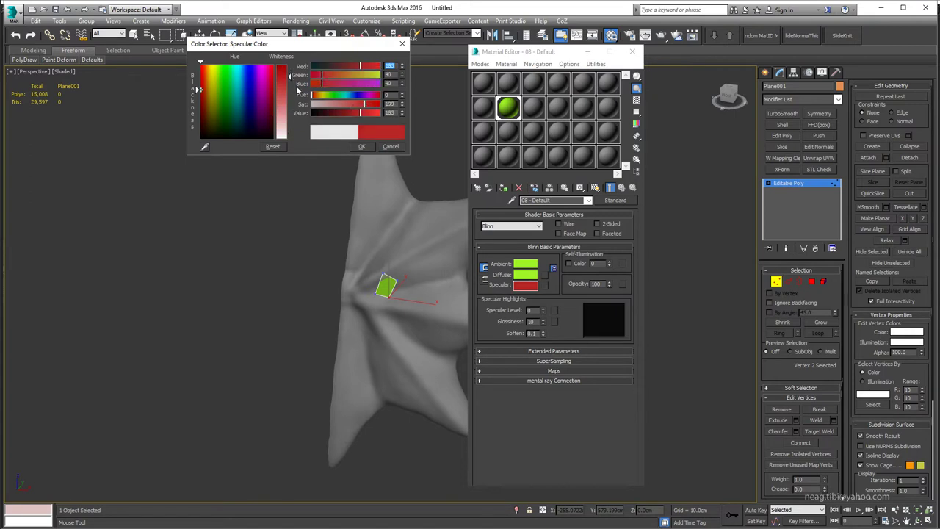
click(205, 83)
click(361, 147)
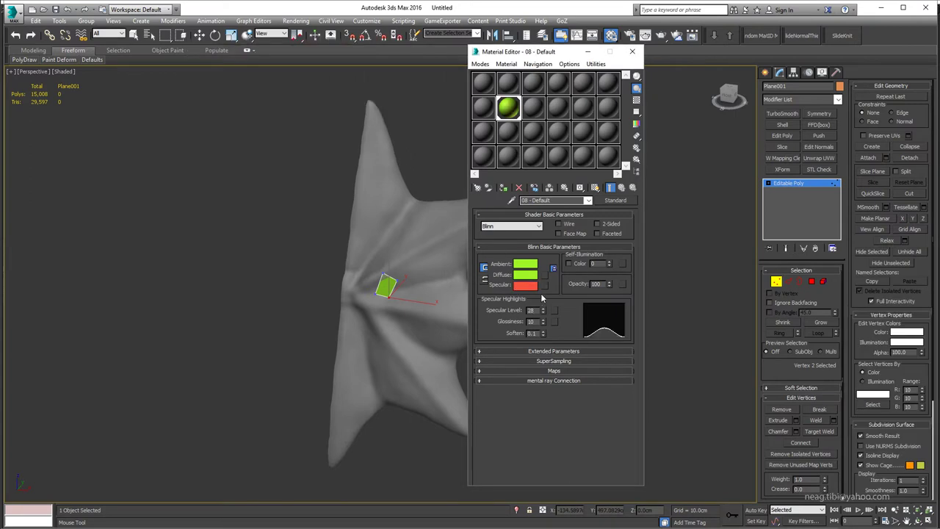
click(505, 189)
key(m)
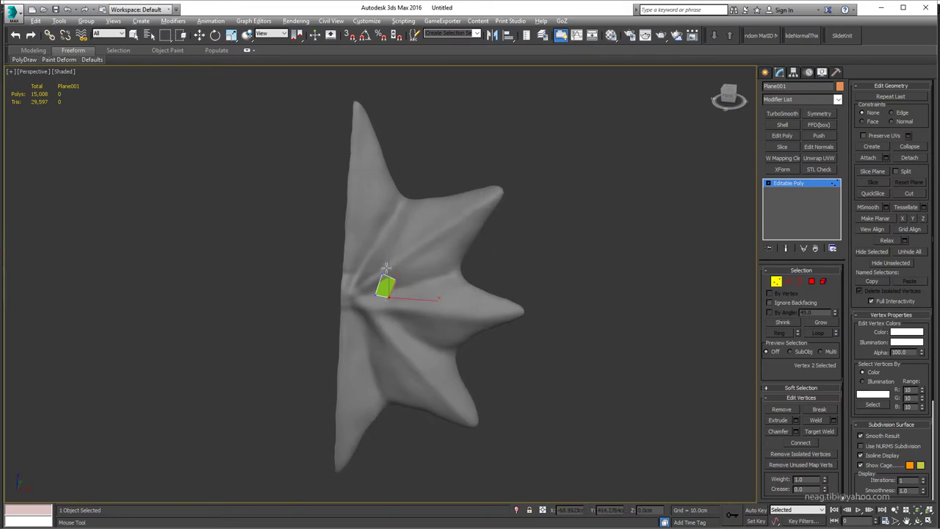
Extend the plane to the top spike tip and add quads along the upper and right arms
ctrl+click(368, 101)
drag(374, 295, 343, 268)
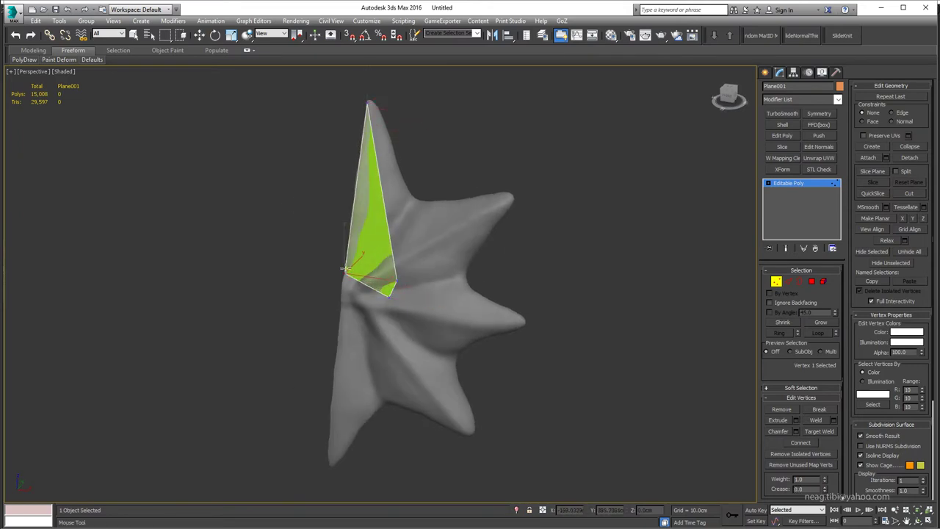
ctrl+drag(396, 289, 367, 283)
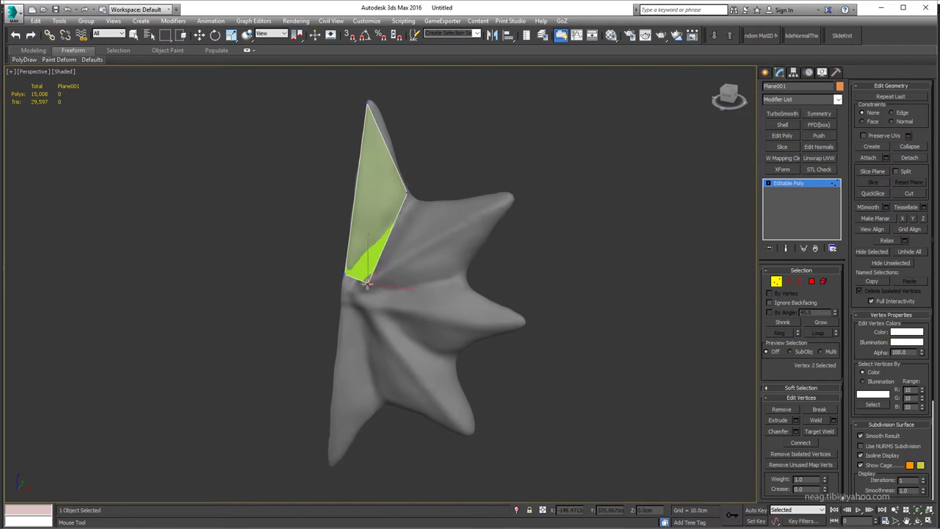
alt+middle_drag(351, 279, 395, 197)
shift+drag(393, 223, 507, 190)
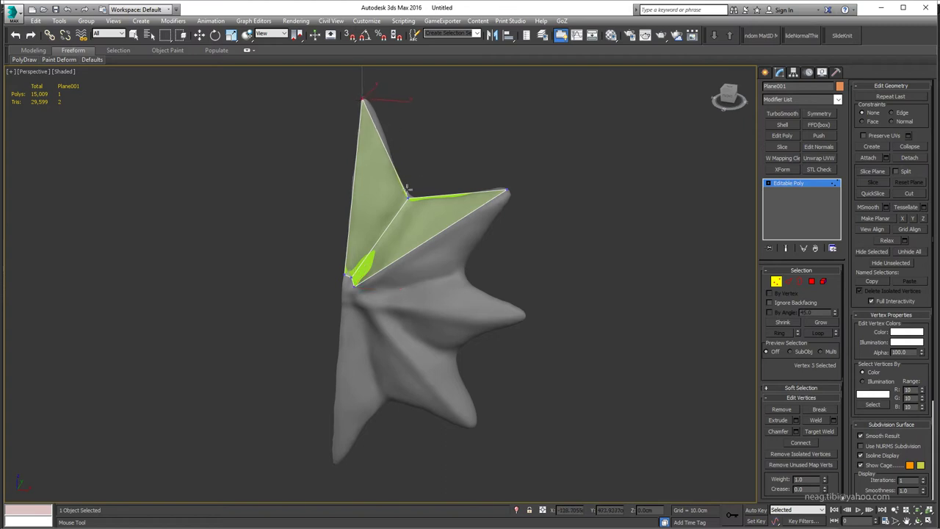
shift+drag(448, 268, 354, 297)
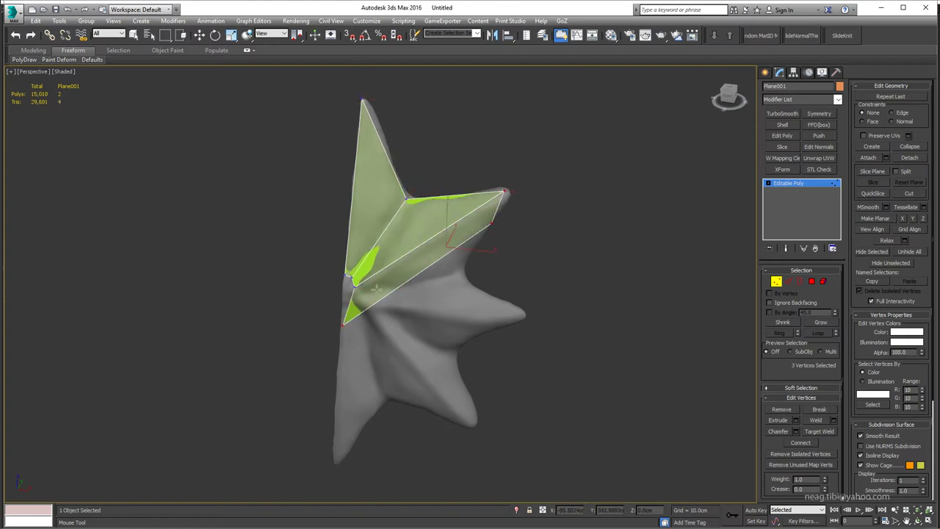
shift+drag(481, 233, 460, 278)
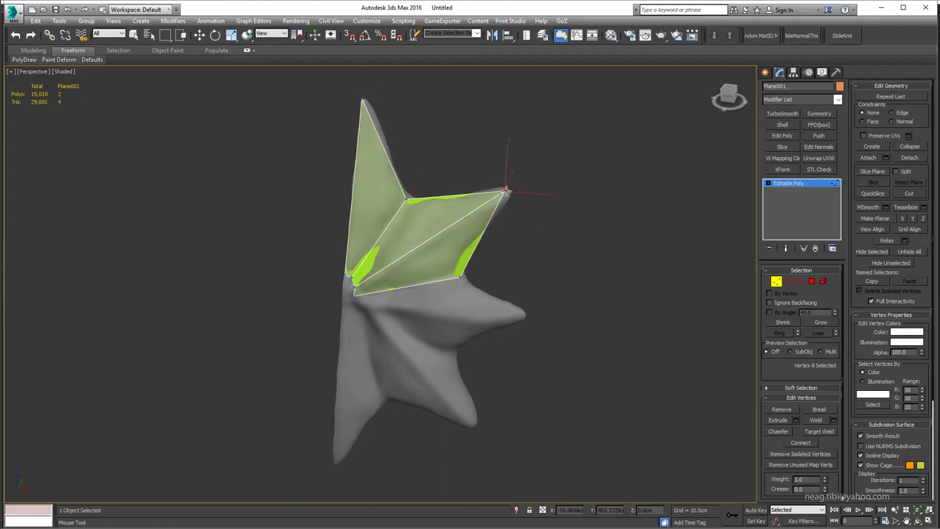
alt+middle_drag(507, 189, 357, 294)
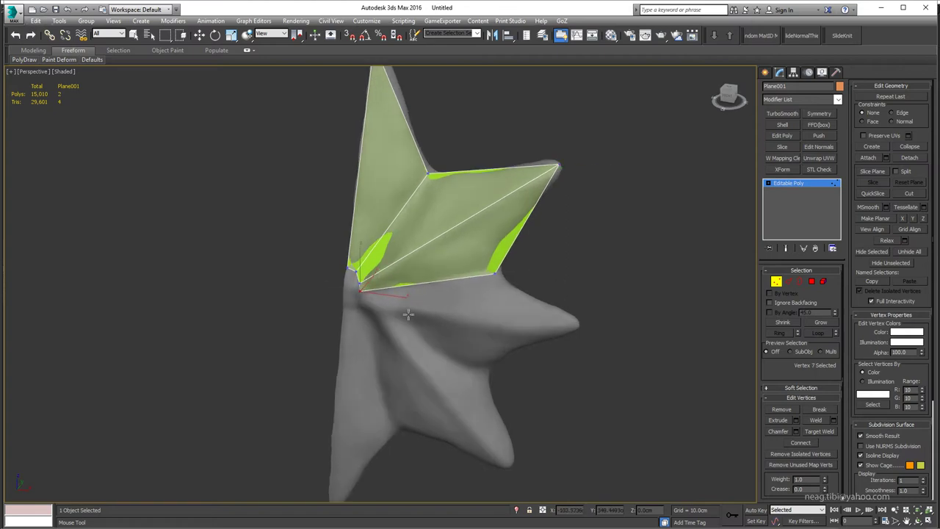
Extend polygon strips from the lower edge and pull them onto the star's lower point
shift+drag(408, 315, 577, 336)
alt+middle_drag(577, 336, 365, 356)
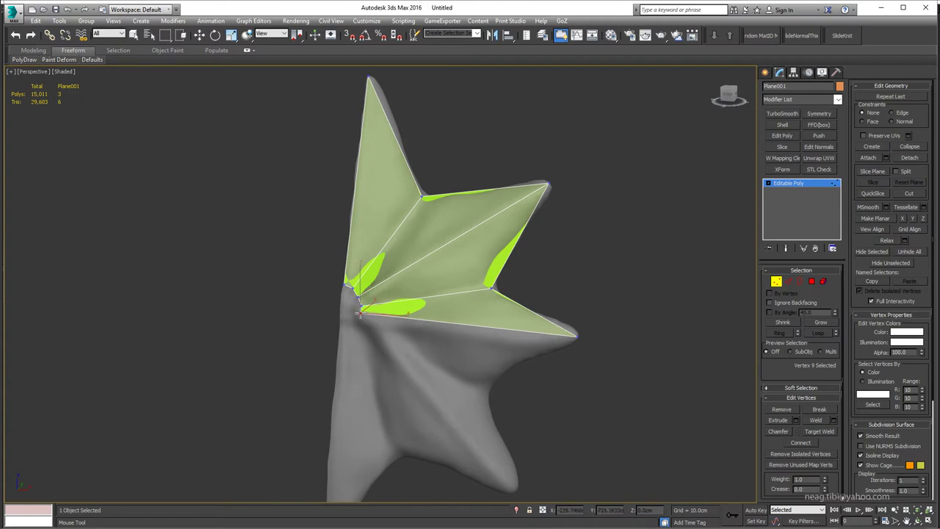
alt+middle_drag(388, 335, 486, 345)
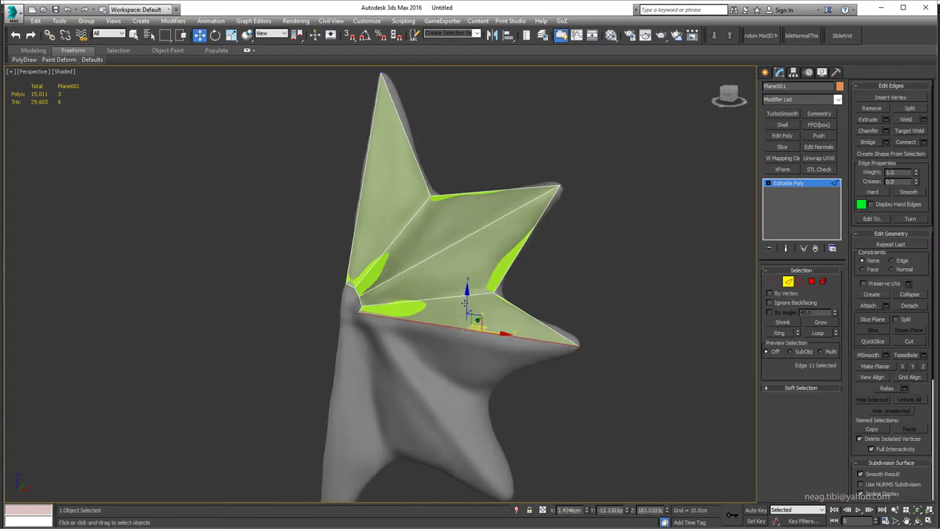
shift+drag(446, 334, 446, 358)
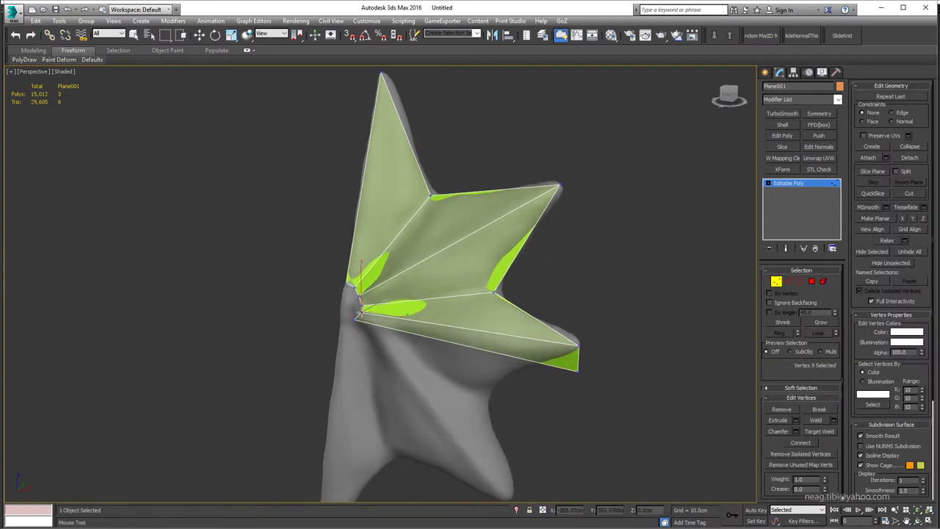
ctrl+click(579, 369)
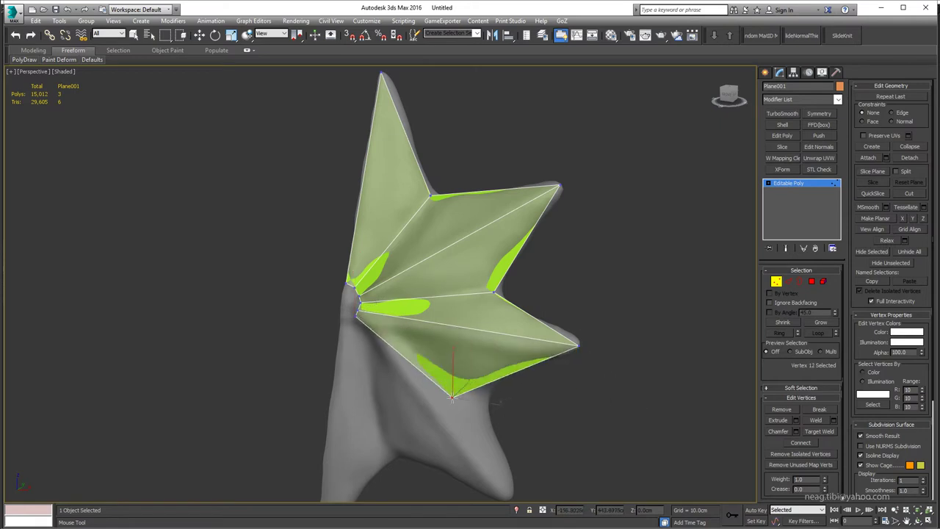
alt+middle_drag(580, 375, 500, 376)
alt+click(501, 278)
alt+middle_drag(502, 278, 365, 299)
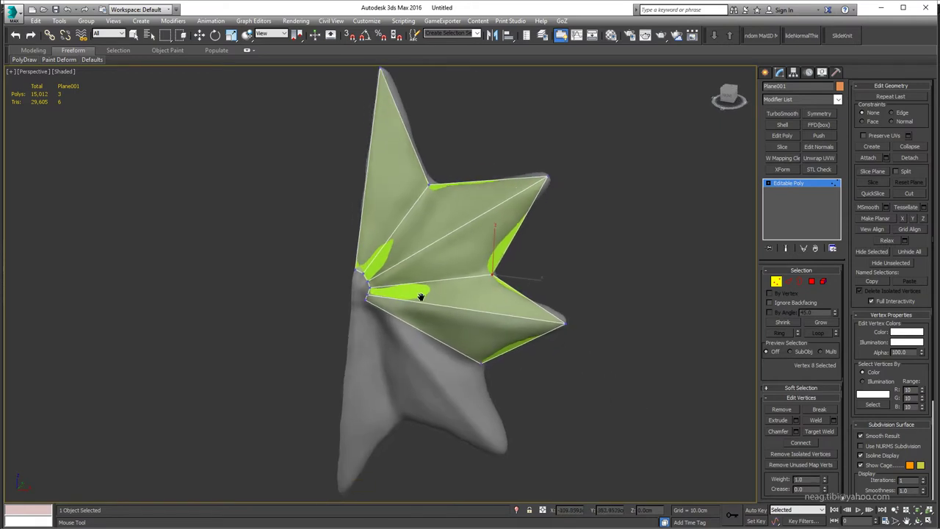
ctrl+click(419, 349)
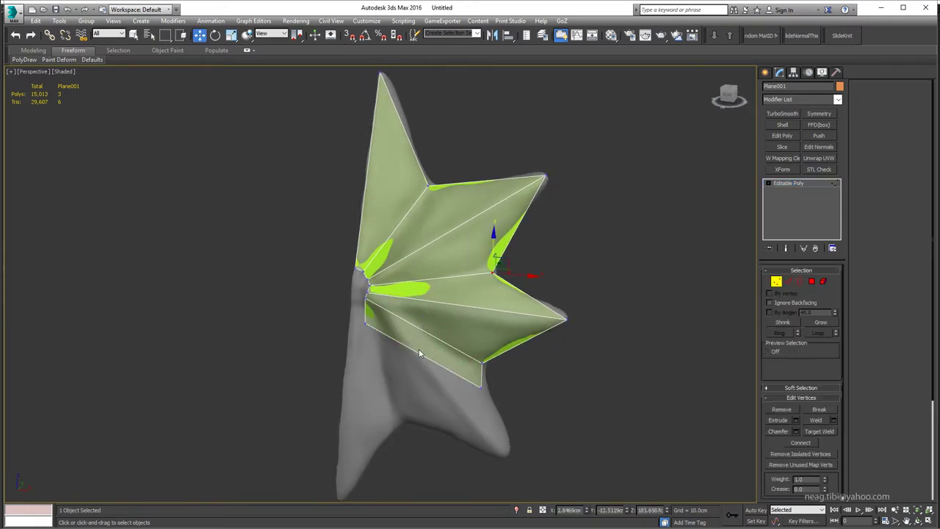
shift+drag(419, 349, 505, 459)
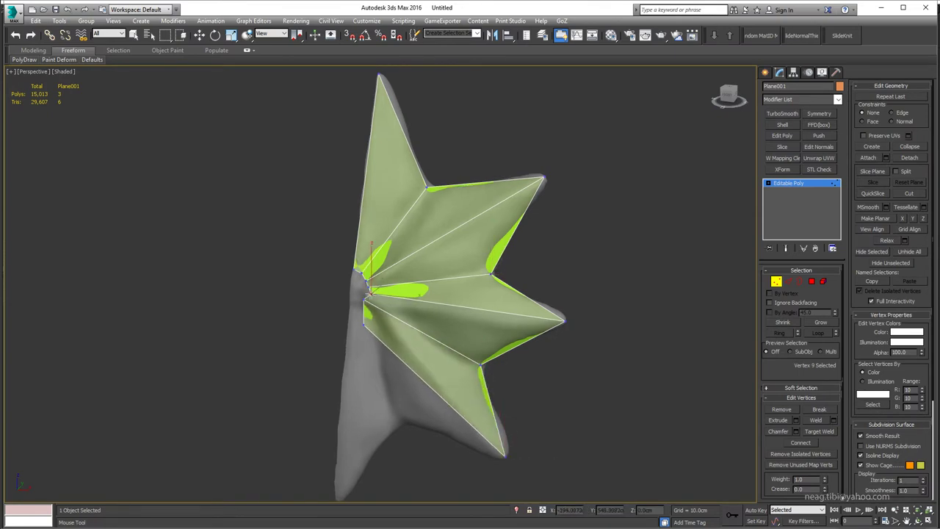
ctrl+click(369, 301)
Fill the open left side with a new face and cut in an extra vertex and edge
alt+middle_drag(366, 304, 398, 288)
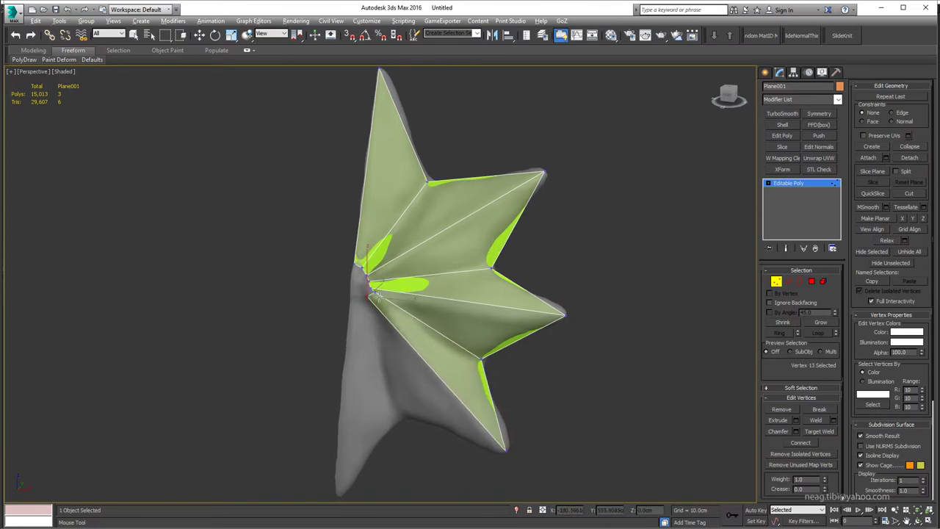
key(3)
key(alt+p)
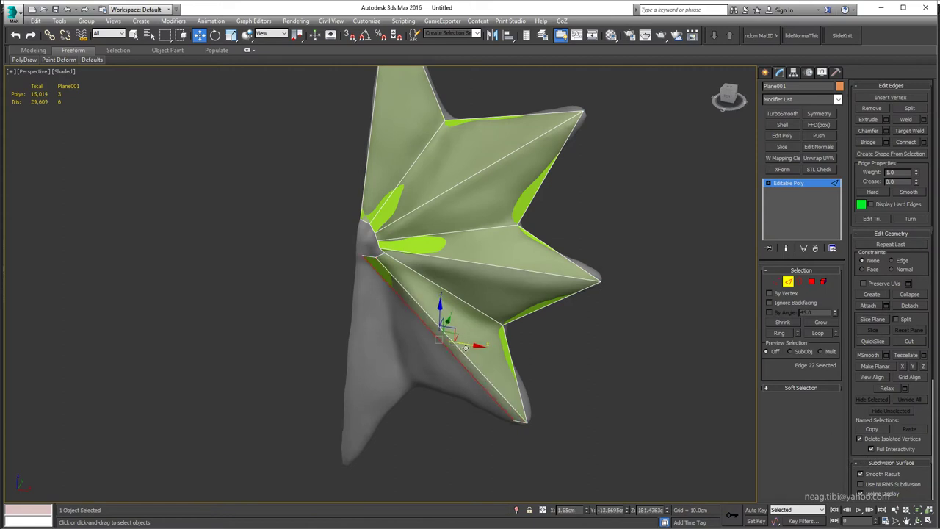
key(1)
click(428, 384)
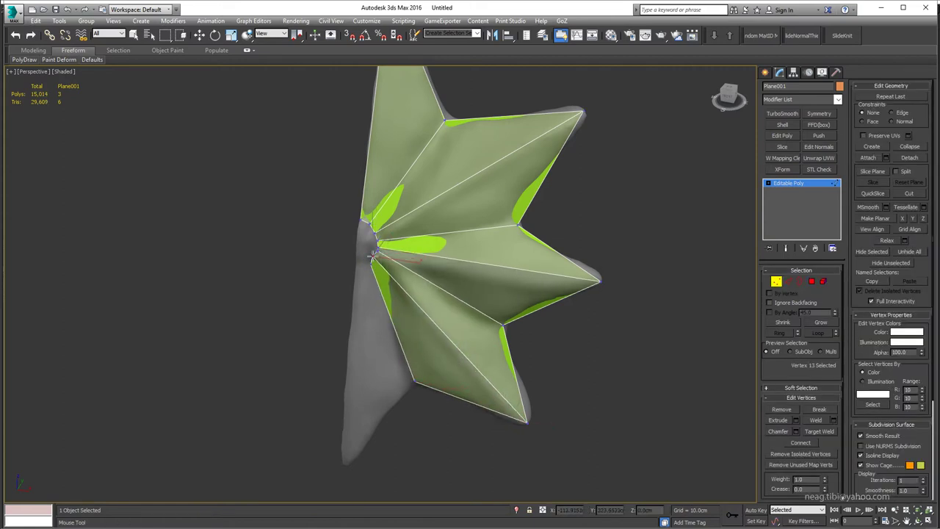
alt+middle_drag(377, 235, 374, 252)
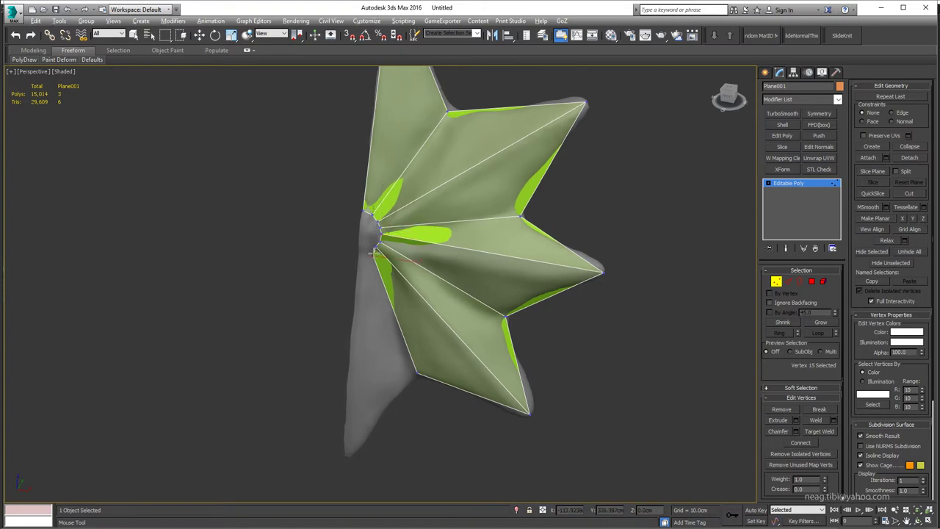
click(380, 283)
Move the lower-left vertex onto its sculpted tip and select the lower and top tip vertices
key(w)
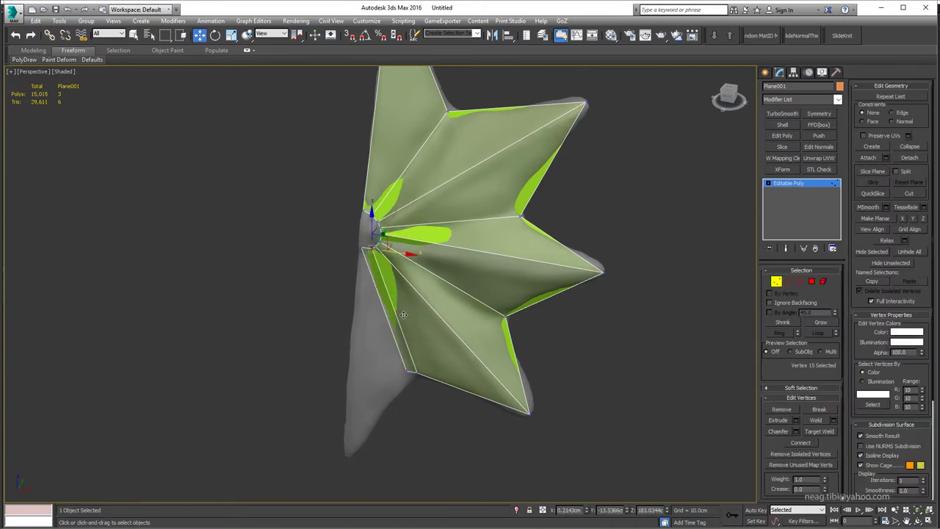
drag(406, 373, 364, 406)
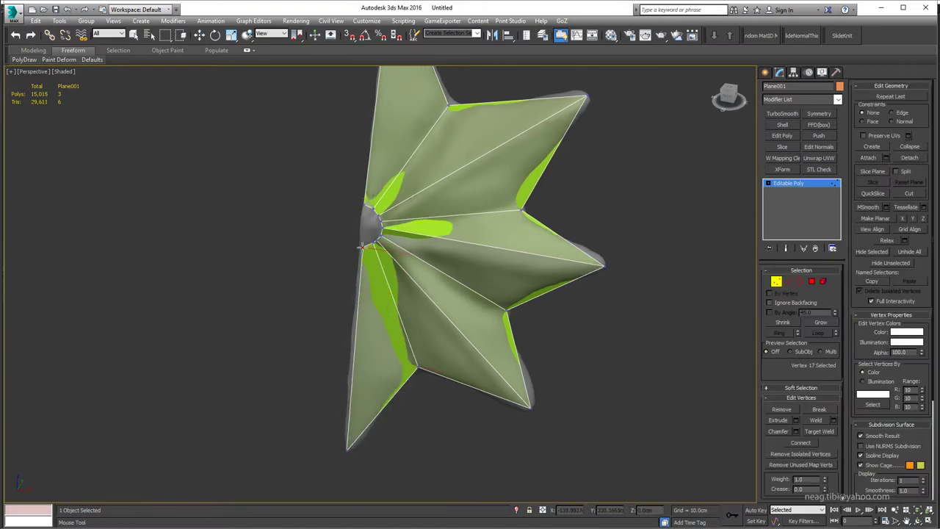
mouse_move(376, 237)
alt+middle_down()
mouse_move(487, 405)
mouse_move(535, 298)
mouse_move(345, 132)
mouse_move(339, 222)
alt+middle_up()
click(476, 390)
click(340, 130)
Leave edge mode to work on the whole low-poly object, facing the star
key(w)
key(2)
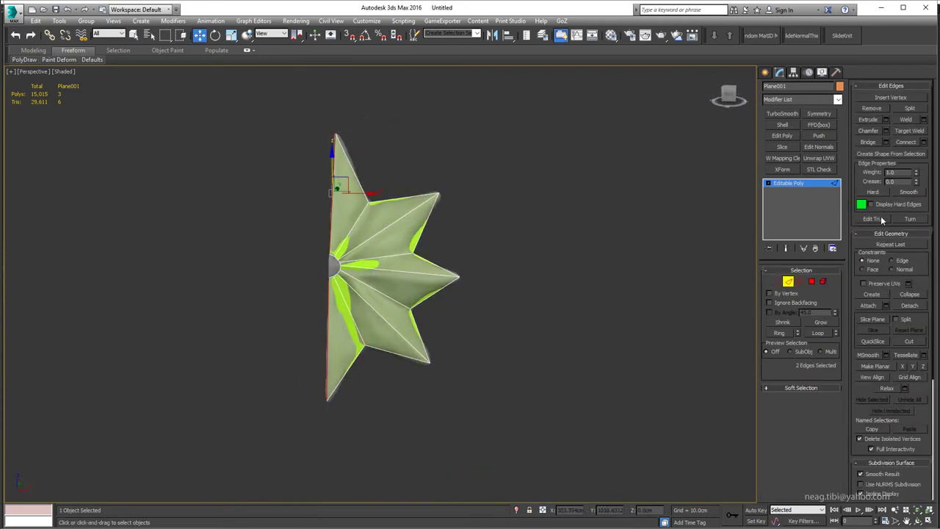
key(2)
alt+middle_drag(455, 412, 559, 367)
click(819, 113)
key(ctrl+z)
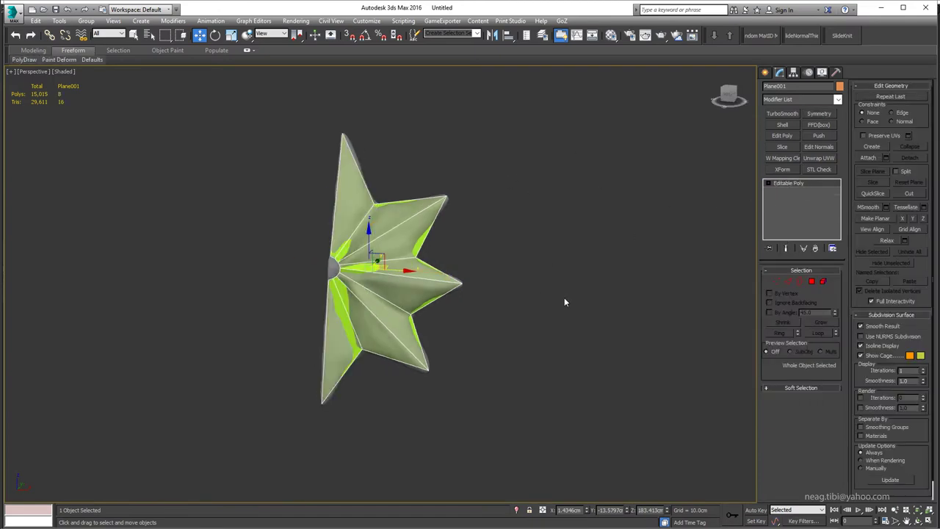
With Affect Pivot Only, place the pivot at the centre of the star's flat inner edge
click(564, 297)
click(794, 71)
click(776, 98)
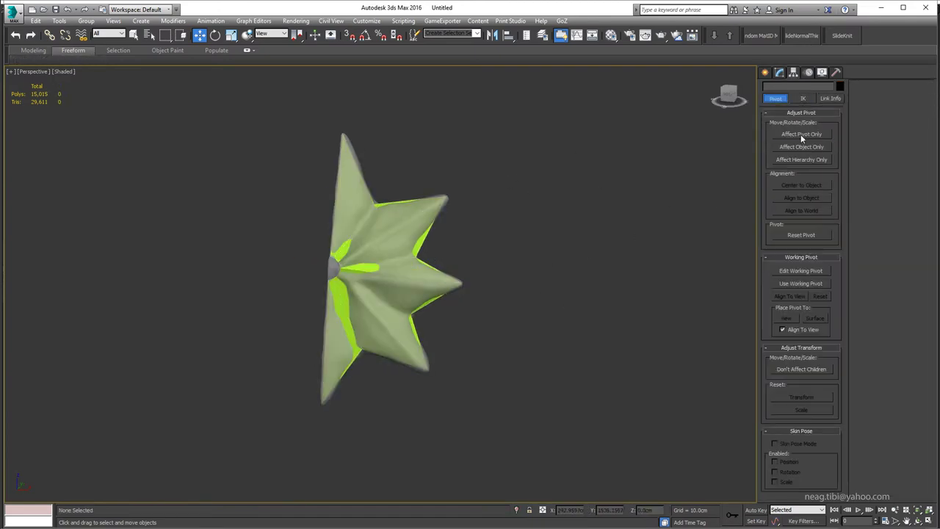
click(362, 273)
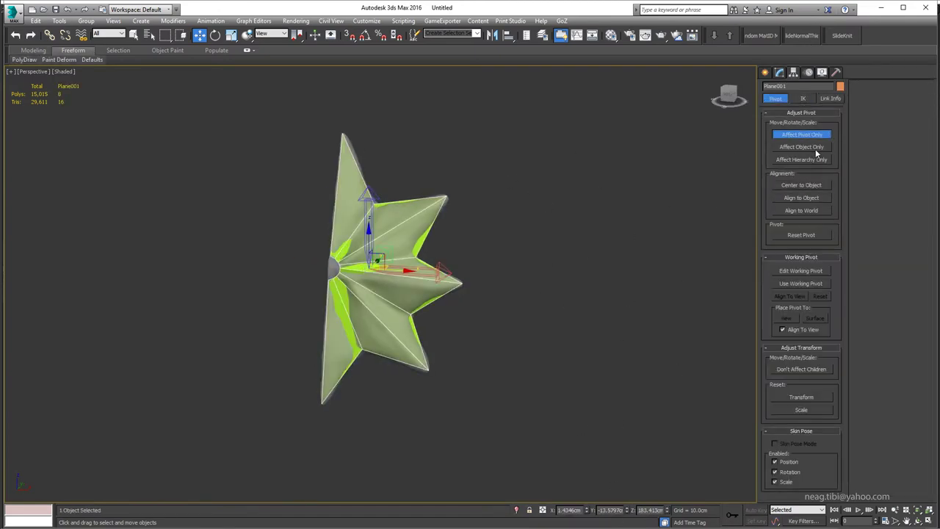
mouse_move(647, 250)
alt+middle_down()
mouse_move(515, 335)
mouse_move(593, 481)
alt+middle_up()
alt+middle_drag(698, 412, 618, 346)
key(shift+z)
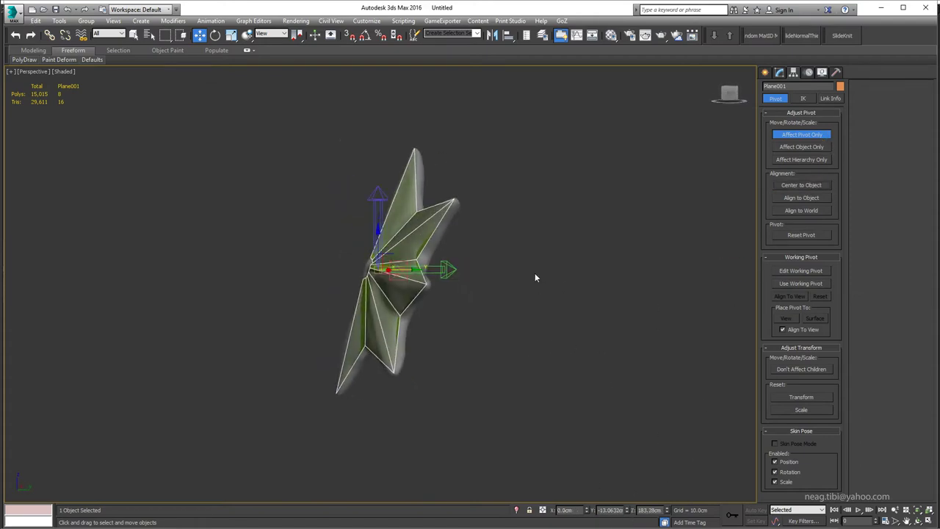
click(802, 134)
alt+middle_drag(470, 265, 520, 224)
Mirror the half star with a Symmetry modifier and collapse it into one Editable Poly
click(779, 71)
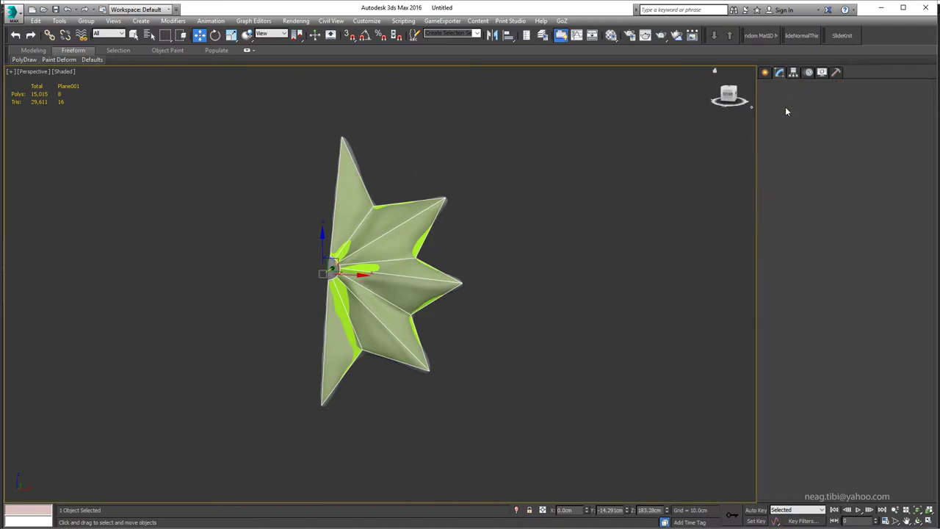
click(819, 113)
alt+middle_drag(636, 168, 764, 208)
click(783, 135)
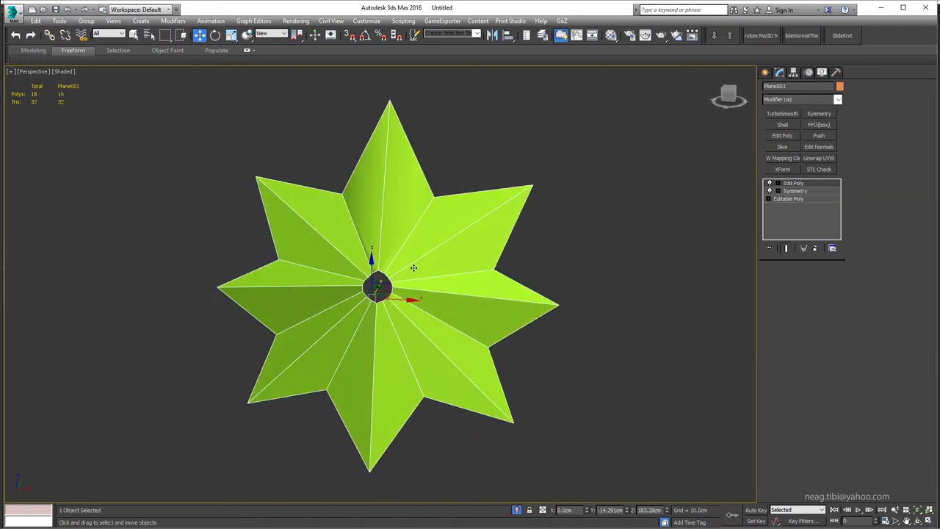
right_click(387, 281)
right_click(387, 237)
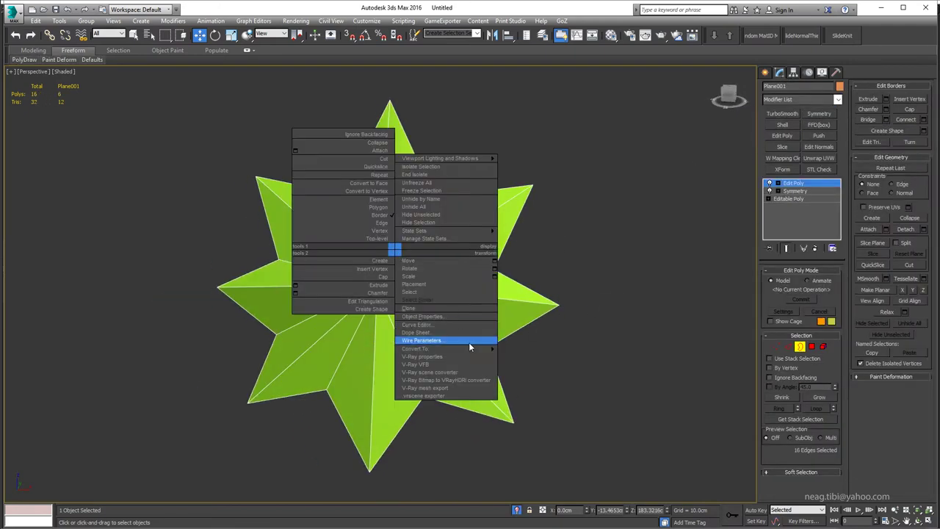
click(468, 339)
Inspect the full 16-polygon star in edge and vertex modes from several angles
key(2)
alt+middle_drag(403, 335, 550, 283)
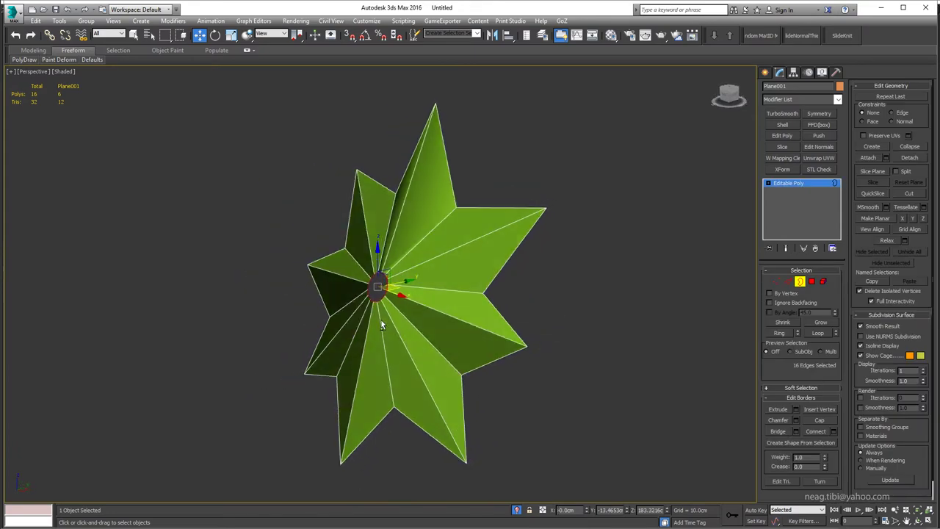
scroll(549, 283, down, 4)
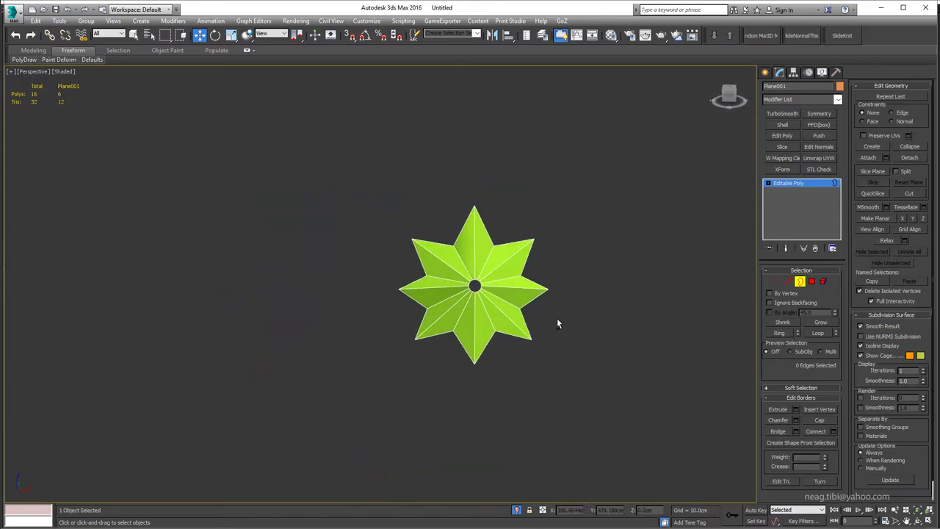
alt+middle_drag(554, 323, 487, 287)
key(1)
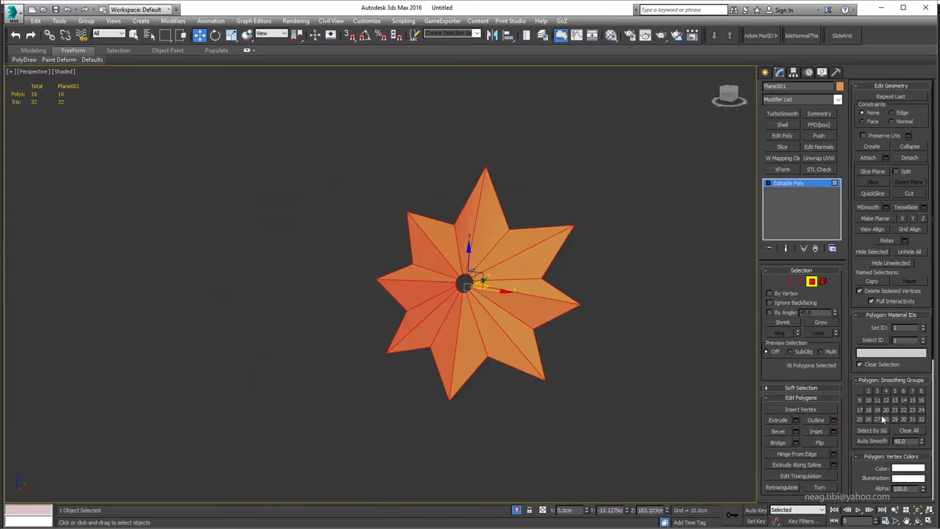
mouse_move(646, 328)
alt+middle_down()
mouse_move(606, 252)
mouse_move(406, 355)
mouse_move(507, 190)
mouse_move(515, 196)
mouse_move(547, 170)
mouse_move(526, 241)
mouse_move(458, 356)
mouse_move(421, 384)
mouse_move(464, 285)
mouse_move(511, 282)
mouse_move(459, 306)
mouse_move(473, 328)
mouse_move(446, 336)
mouse_move(516, 308)
mouse_move(494, 304)
alt+middle_up()
Select star tip vertices and pull them to reshape the side profile
key(alt+w)
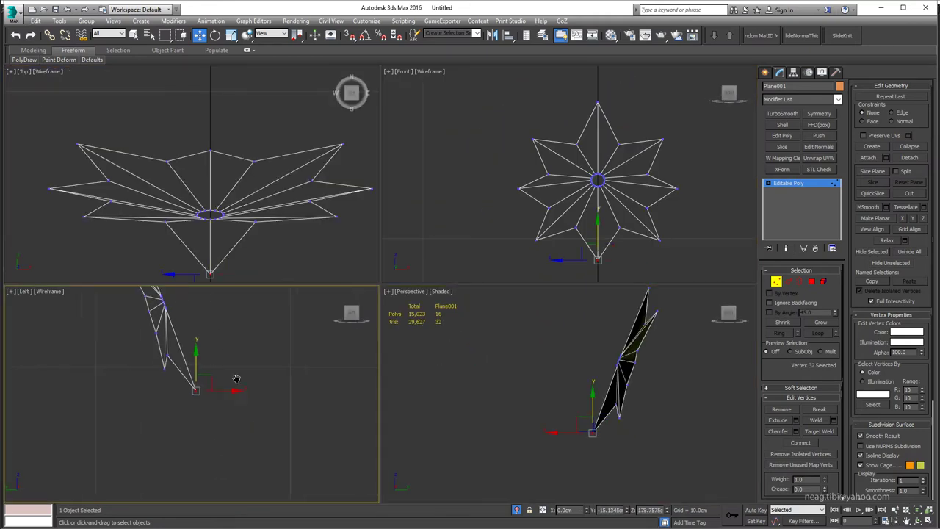
right_click(237, 385)
key(alt+w)
scroll(397, 196, down, 2)
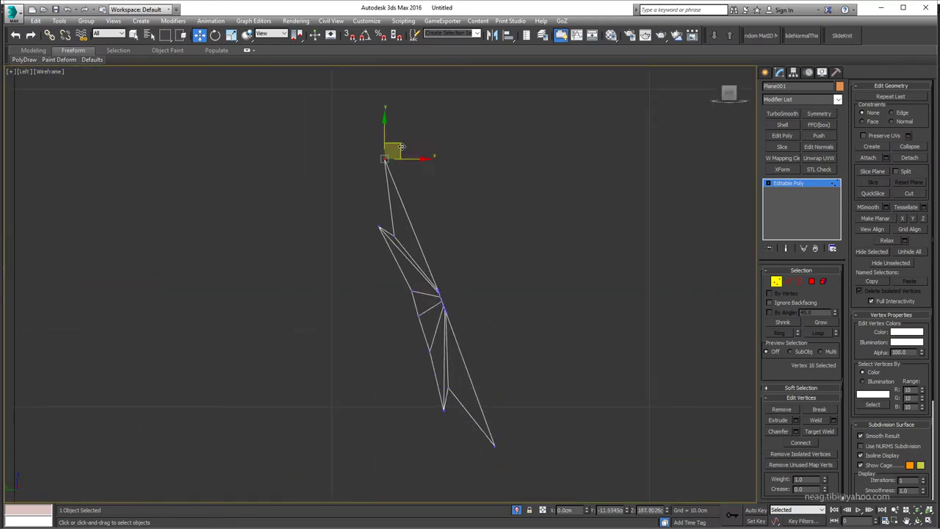
key(alt+w)
key(alt+w)
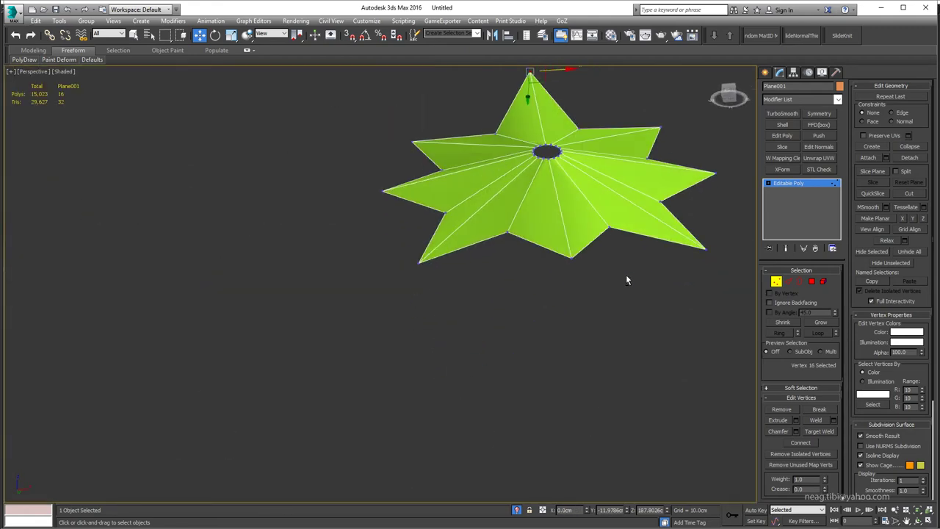
mouse_move(626, 274)
alt+middle_down()
mouse_move(614, 306)
mouse_move(561, 360)
mouse_move(593, 366)
mouse_move(556, 277)
mouse_move(580, 273)
alt+middle_up()
click(591, 270)
key(alt+w)
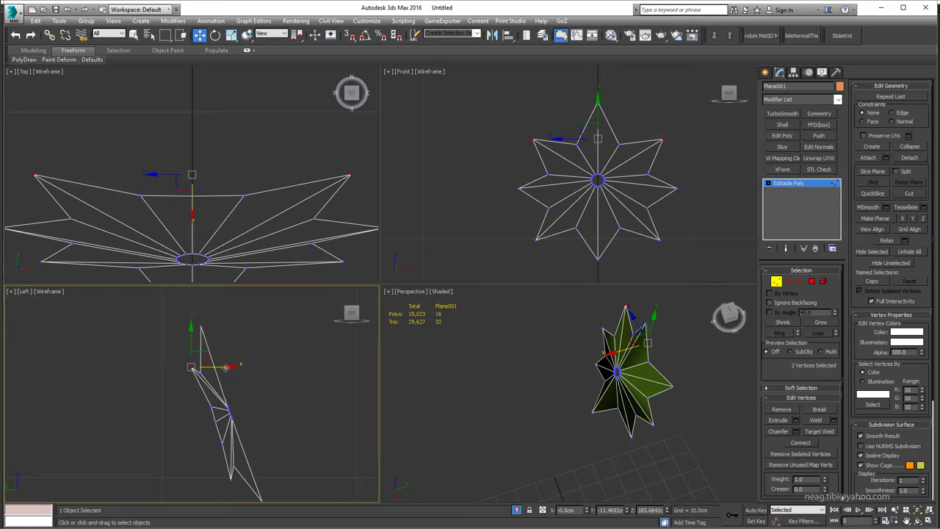
alt+middle_drag(555, 396, 566, 387)
click(590, 229)
click(174, 384)
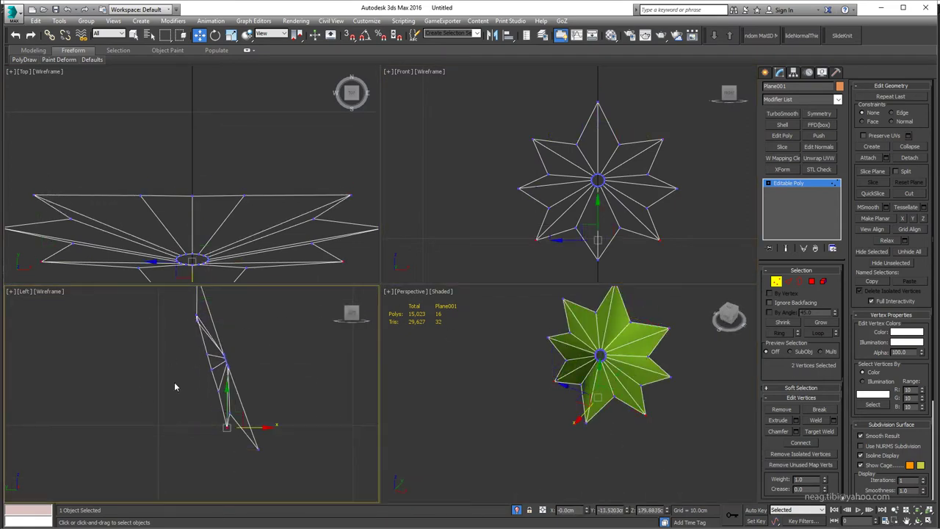
drag(224, 431, 276, 439)
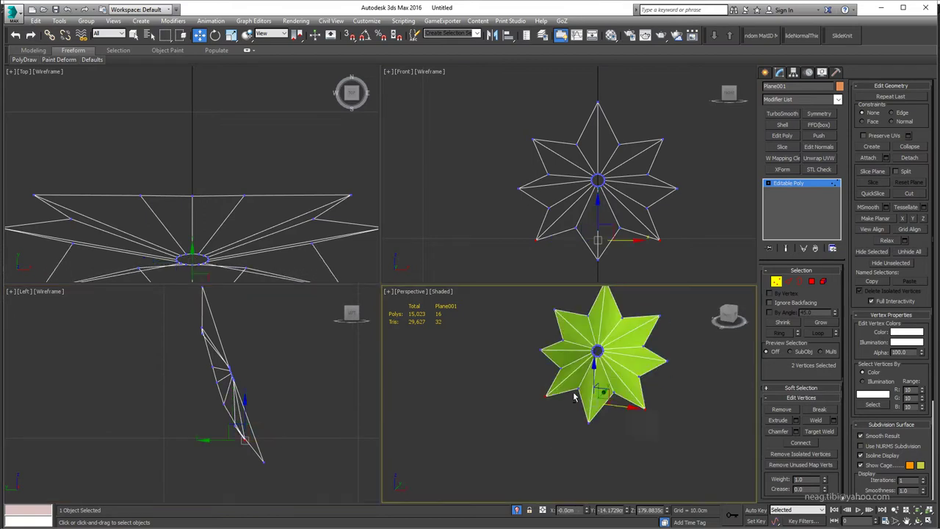
Select other tip vertices and lower them in the front view
mouse_move(668, 389)
alt+middle_down()
mouse_move(623, 403)
mouse_move(514, 349)
mouse_move(575, 403)
mouse_move(602, 332)
mouse_move(521, 327)
mouse_move(524, 264)
mouse_move(524, 372)
mouse_move(462, 352)
alt+middle_up()
click(513, 347)
key(alt+w)
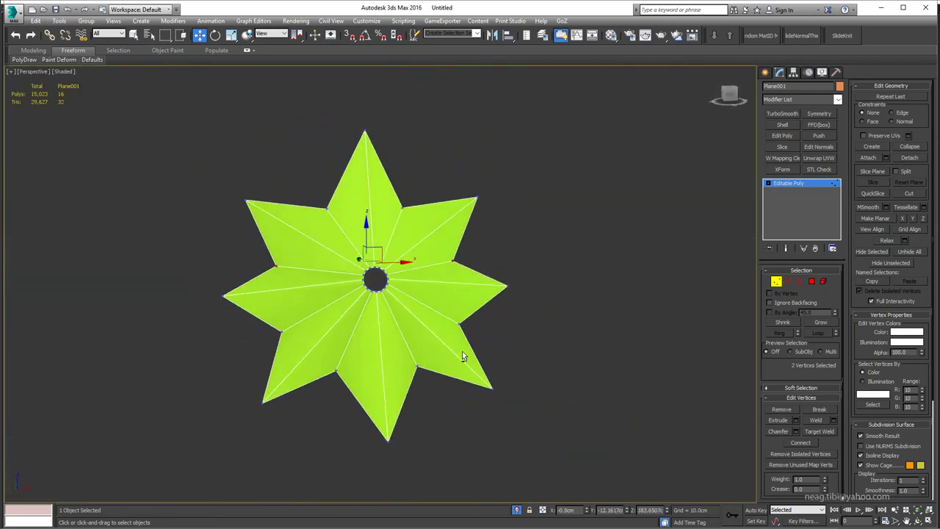
key(alt+w)
middle_drag(541, 237, 555, 208)
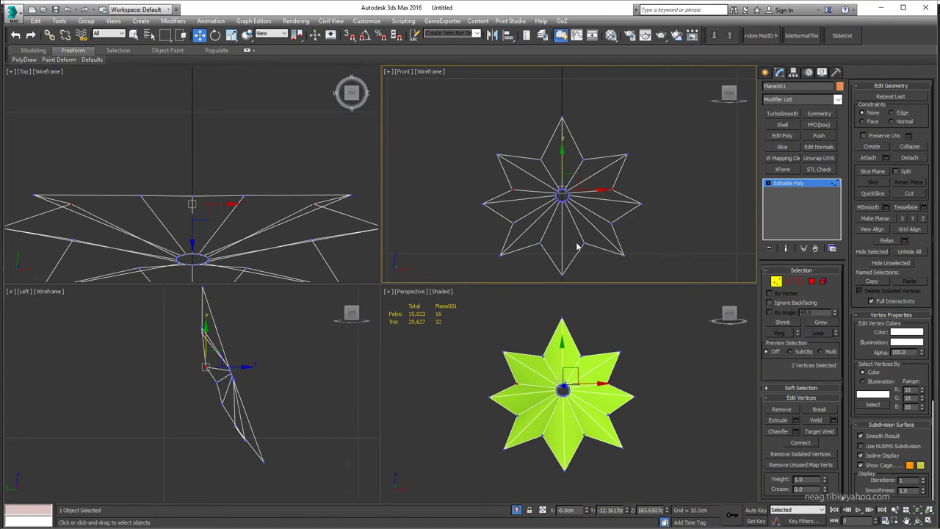
drag(561, 184, 563, 214)
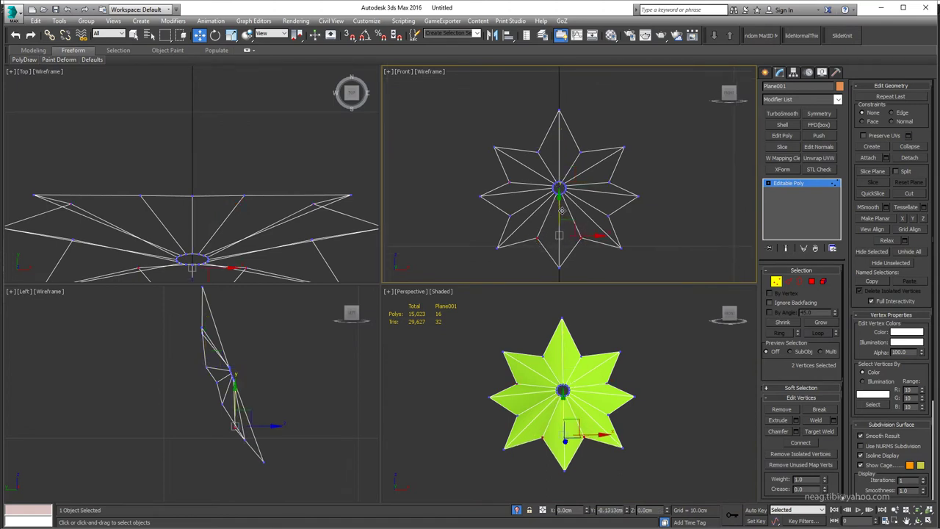
Select the top spike and left-point vertices and raise the two side vertices
click(560, 135)
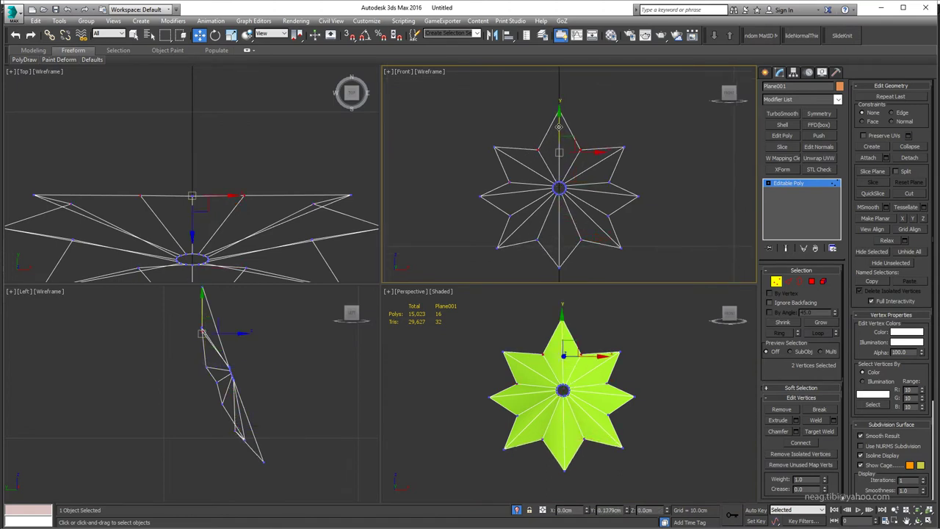
middle_drag(559, 127, 556, 112)
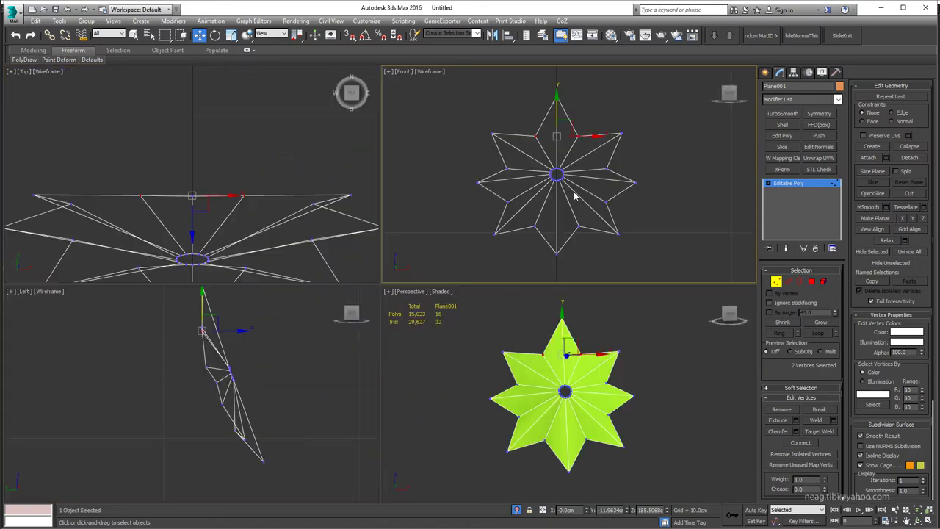
middle_drag(575, 196, 527, 220)
drag(649, 249, 623, 221)
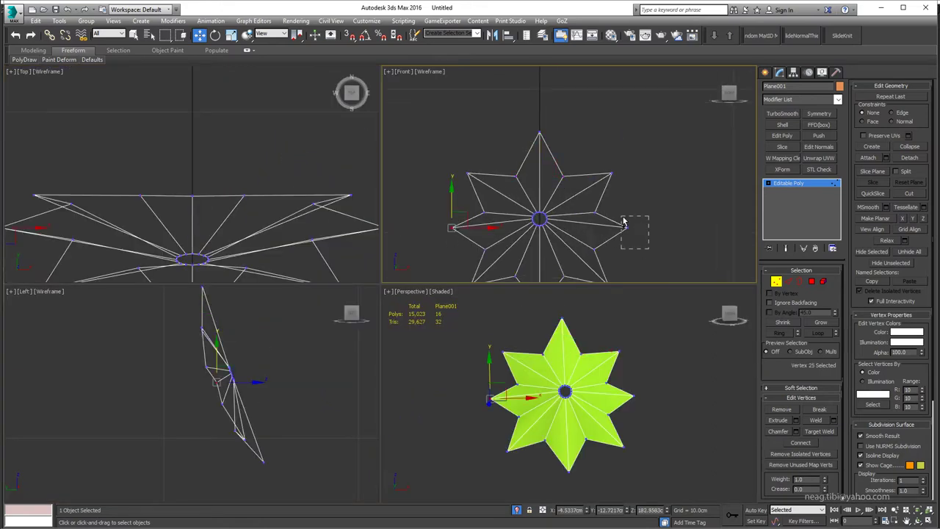
drag(539, 193, 539, 187)
Select the upper vertices plus the top tip and raise the star's upper arm
drag(614, 200, 651, 209)
scroll(524, 207, up, 2)
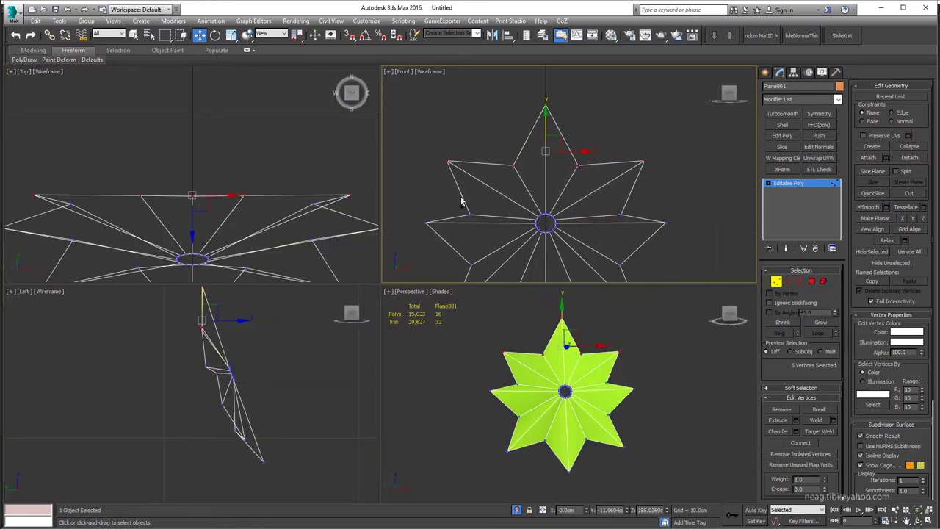
ctrl+click(545, 107)
drag(553, 148, 552, 129)
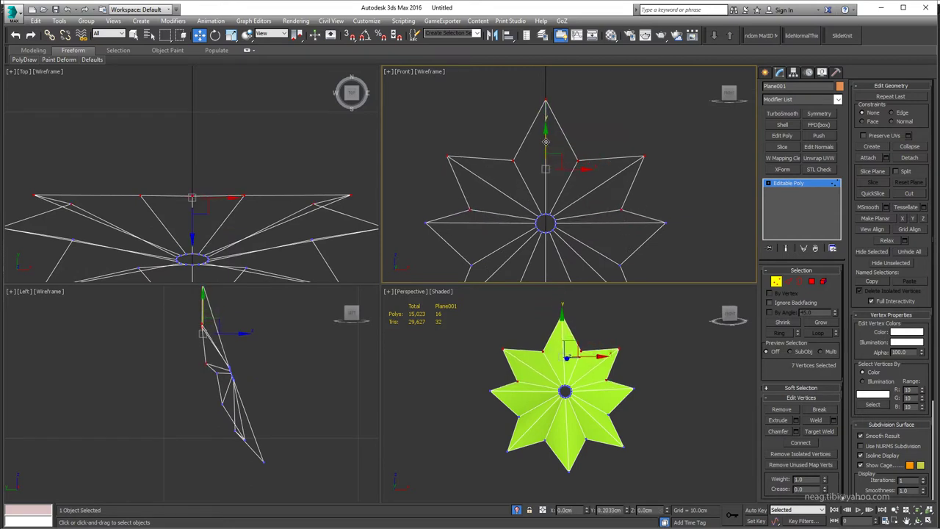
Tilt the selected upper vertices backward and nudge them into place
key(alt+w)
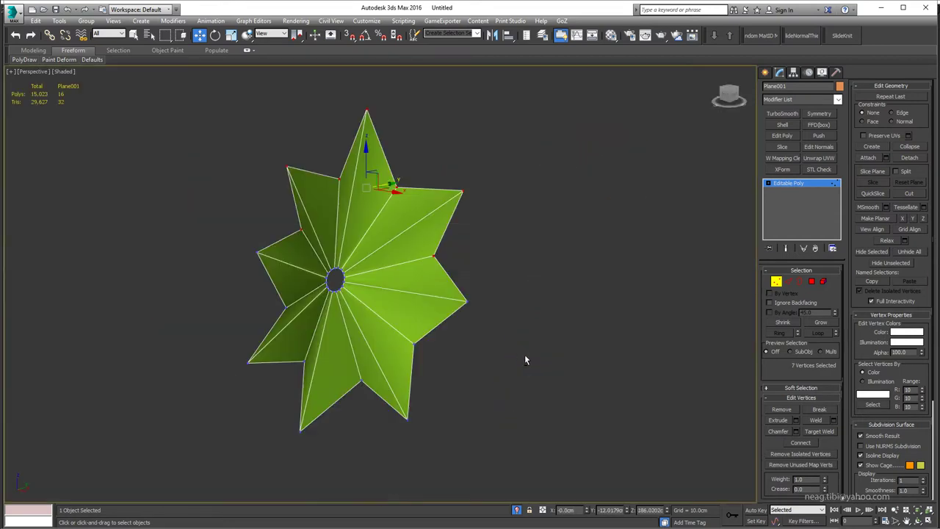
mouse_move(525, 354)
alt+middle_down()
mouse_move(435, 282)
mouse_move(390, 167)
alt+middle_up()
key(e)
drag(390, 167, 424, 171)
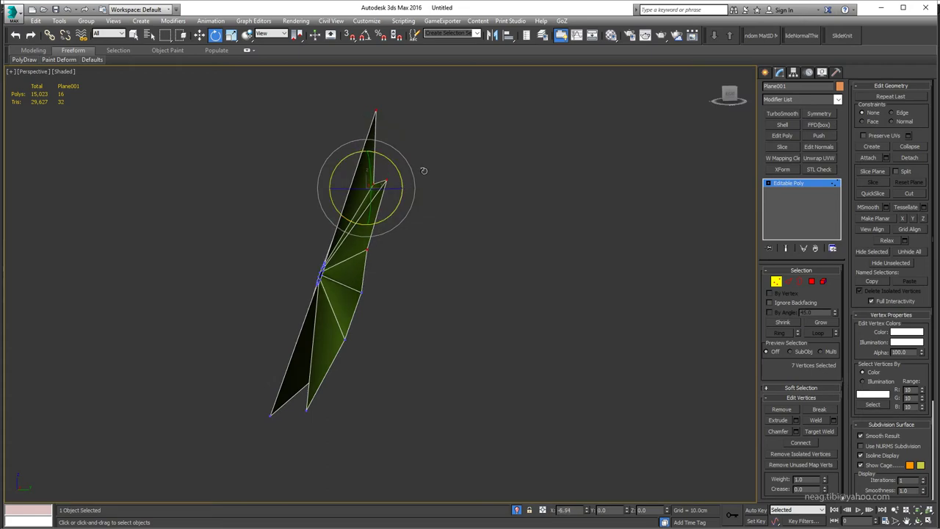
mouse_move(435, 172)
alt+middle_down()
mouse_move(488, 201)
mouse_move(559, 194)
alt+middle_up()
key(w)
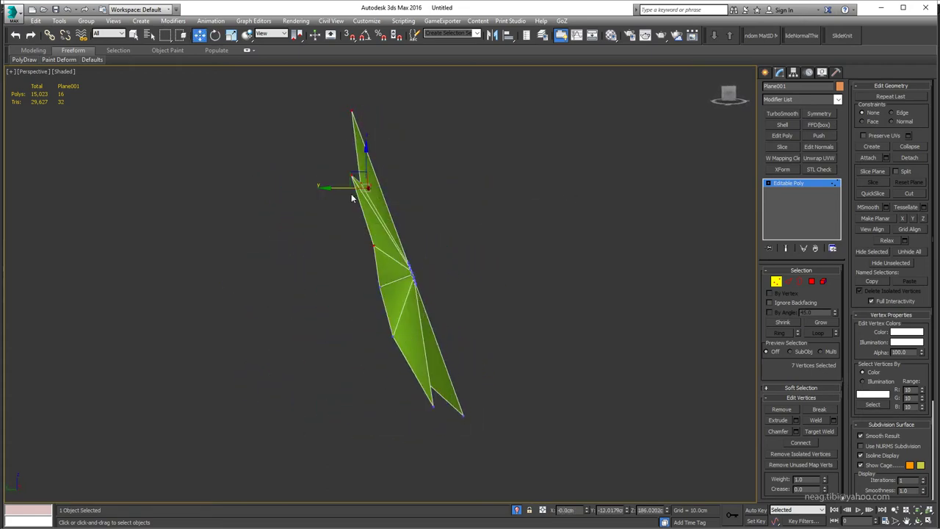
mouse_move(348, 209)
alt+middle_down()
mouse_move(334, 253)
mouse_move(371, 182)
alt+middle_up()
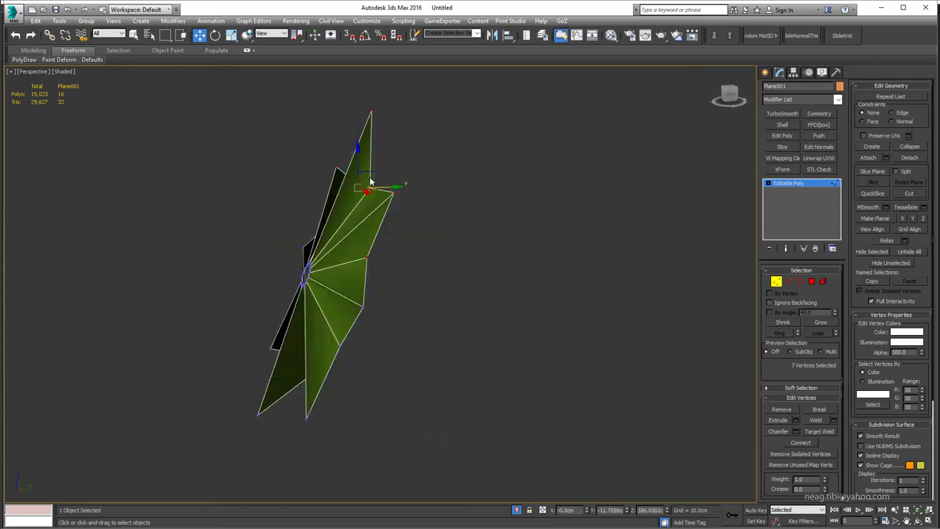
key(alt+w)
key(f)
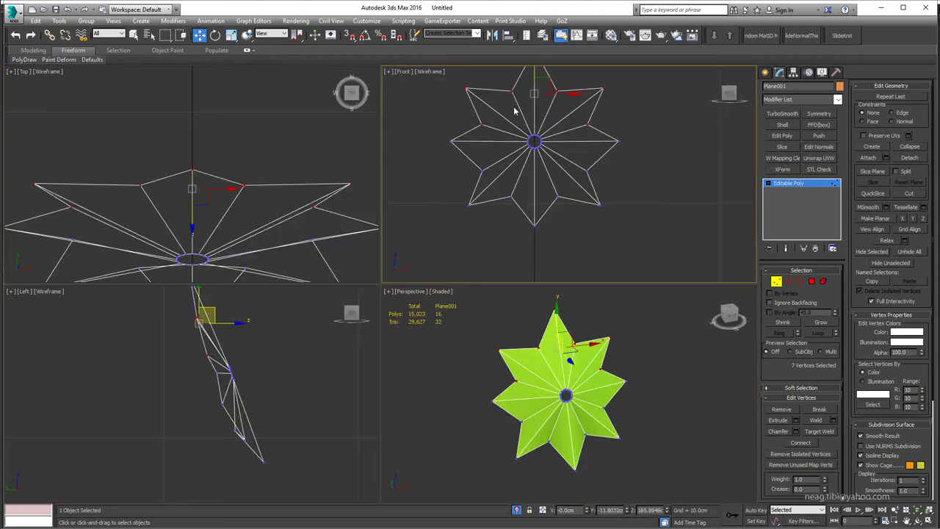
drag(550, 127, 550, 118)
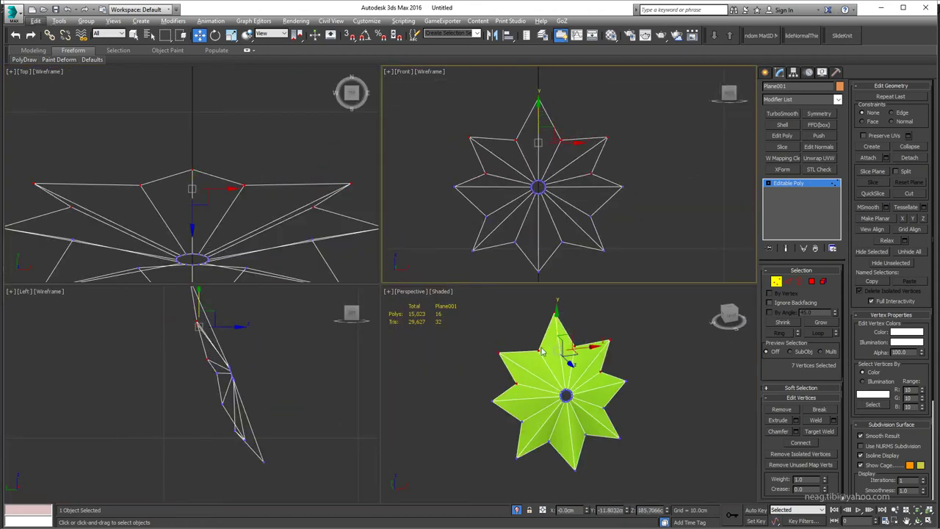
Select the left and right tip vertices and lower them slightly
key(alt+w)
alt+middle_drag(470, 352, 496, 343)
click(500, 280)
key(q)
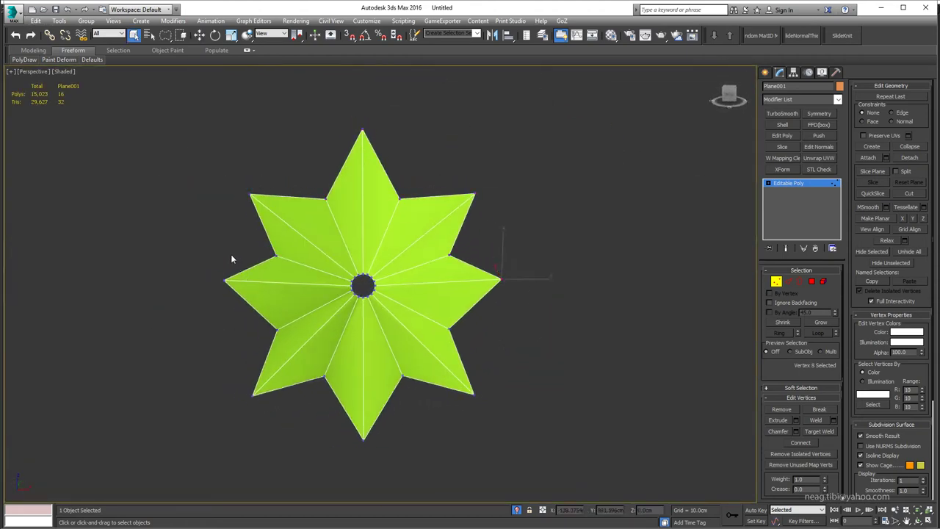
ctrl+click(230, 282)
key(w)
drag(366, 247, 366, 254)
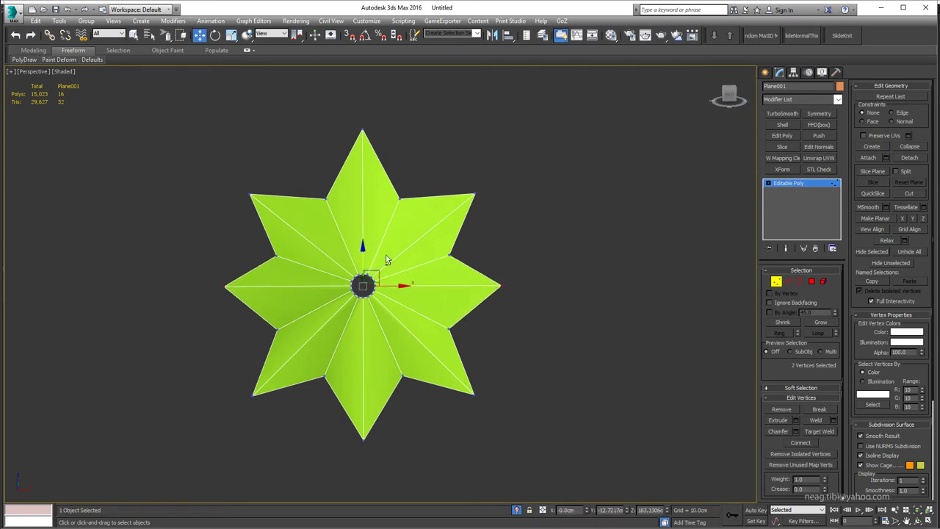
Scale a lower tip vertex in the front view, then select a single star vertex
key(alt+w)
click(474, 251)
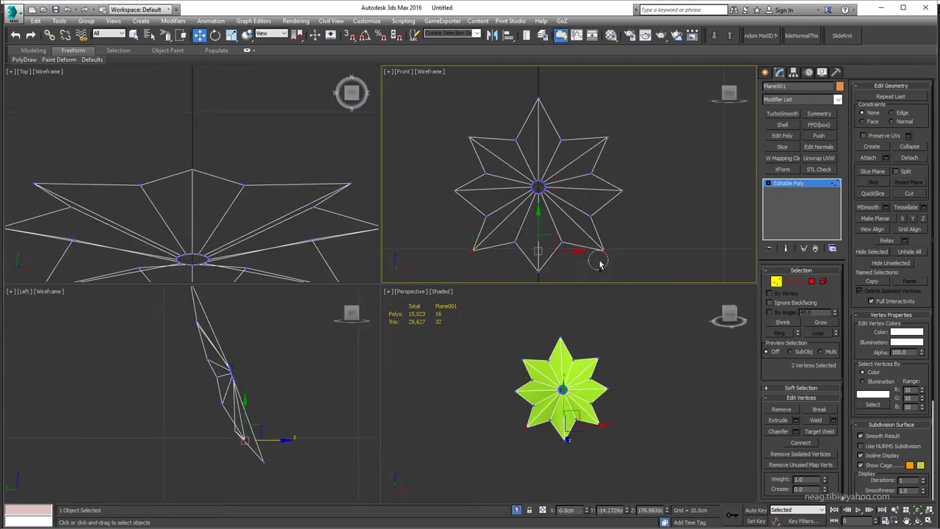
key(r)
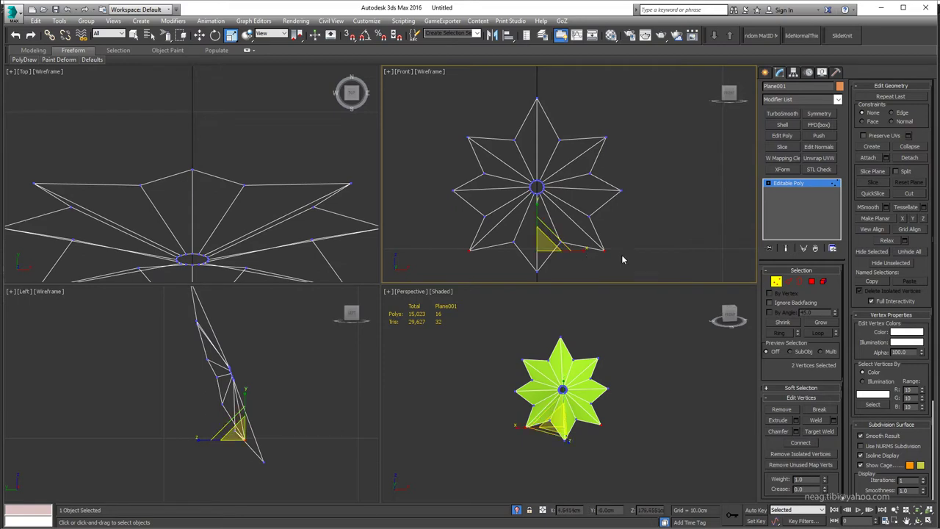
click(552, 375)
key(alt+w)
mouse_move(554, 379)
alt+middle_down()
mouse_move(487, 351)
mouse_move(487, 393)
mouse_move(423, 274)
mouse_move(482, 215)
mouse_move(309, 326)
mouse_move(399, 279)
alt+middle_up()
key(q)
click(370, 294)
Select the centre-hole border and preview a 1.0cm, 2-segment chamfer on it
mouse_move(371, 313)
alt+middle_down()
mouse_move(397, 247)
mouse_move(400, 296)
mouse_move(468, 254)
mouse_move(502, 281)
alt+middle_up()
scroll(420, 328, up, 3)
mouse_move(442, 348)
middle_down()
mouse_move(463, 324)
mouse_move(482, 321)
mouse_move(624, 367)
middle_up()
key(3)
click(474, 308)
click(796, 420)
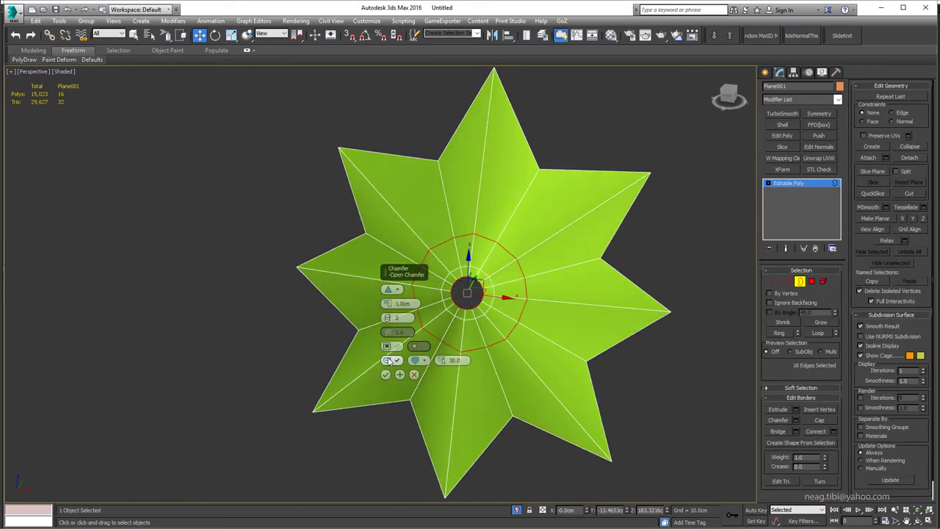
Commit a slight chamfer on the centre-hole rim border
right_click(388, 306)
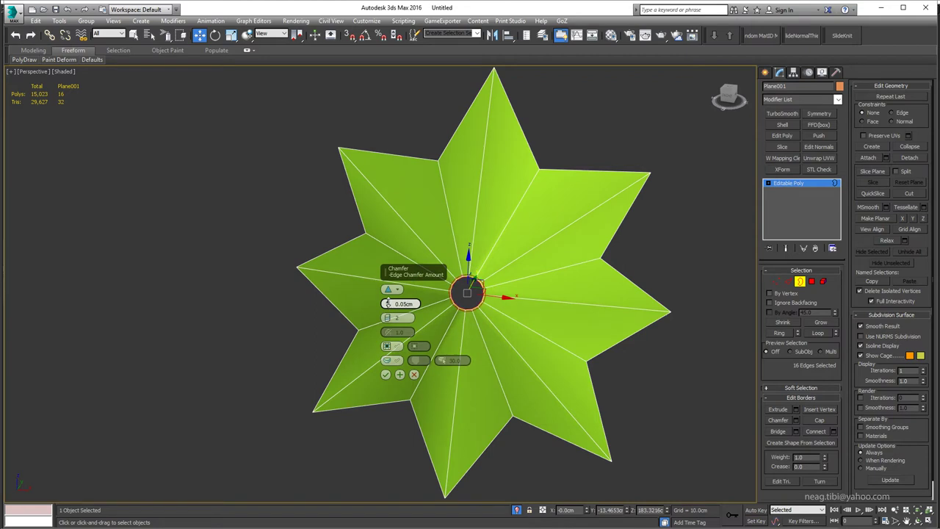
click(386, 375)
scroll(407, 319, down, 2)
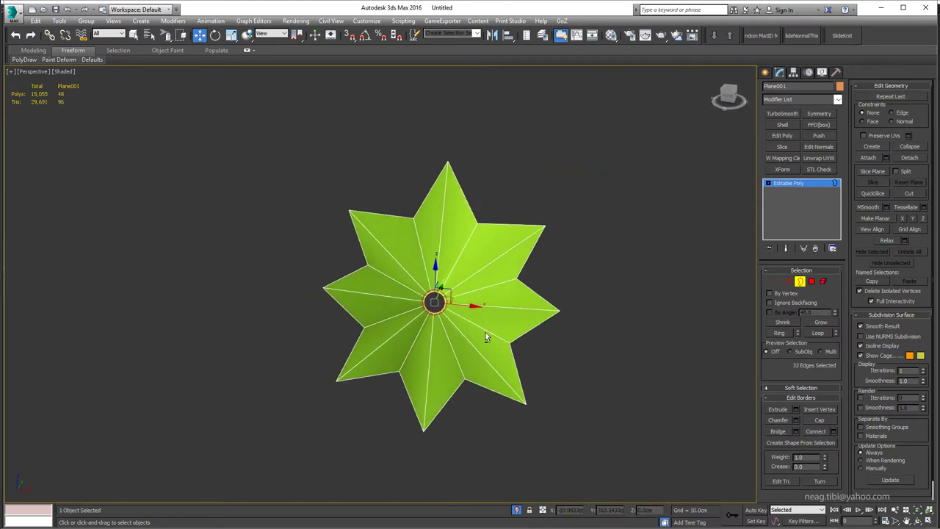
scroll(532, 326, down, 1)
scroll(538, 307, up, 2)
Ring- and loop-select the 48 radial and hole-ring edges
key(2)
click(412, 243)
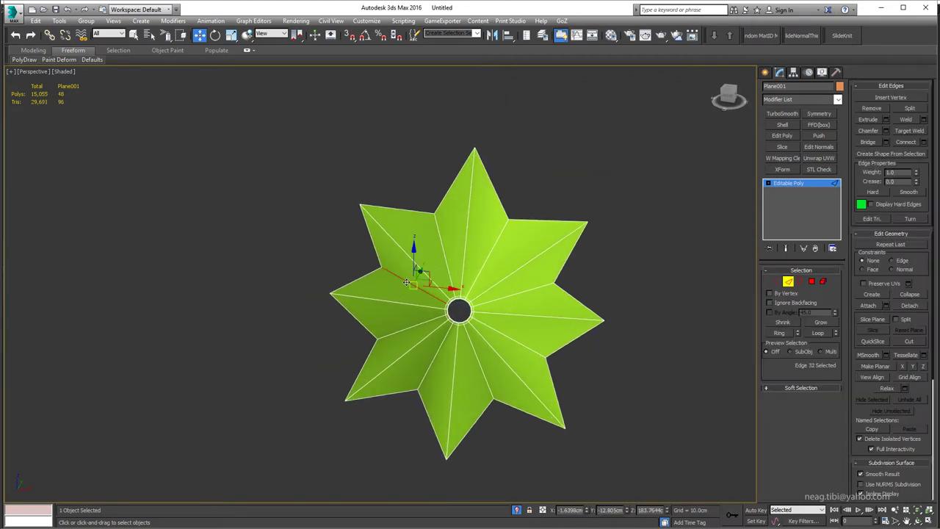
key(q)
shift+click(399, 249)
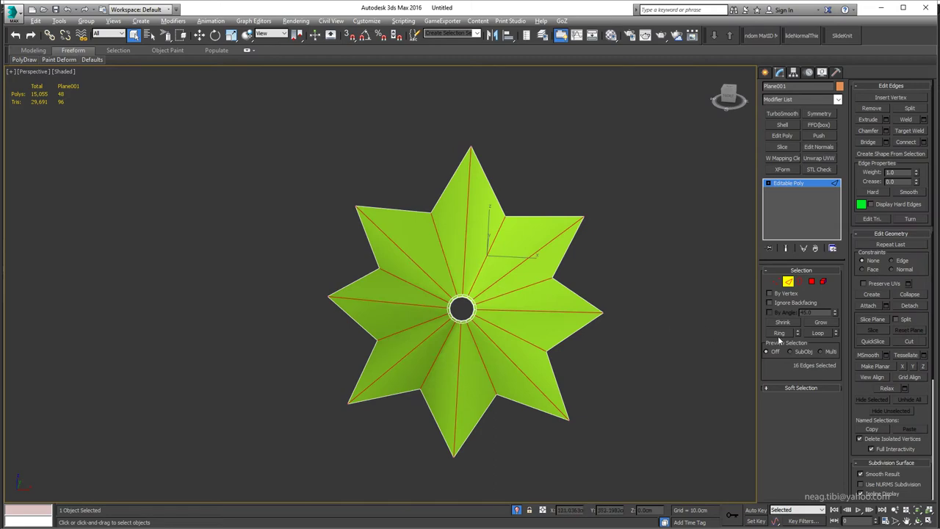
click(819, 333)
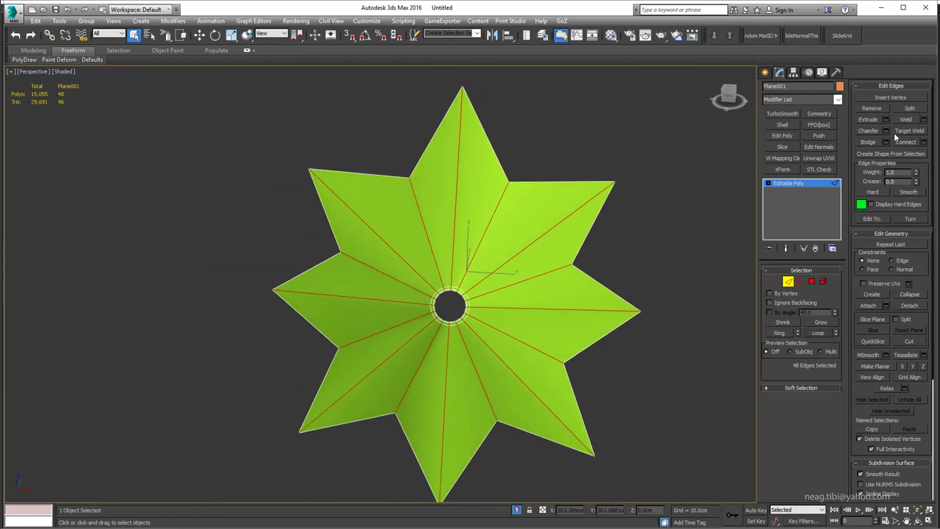
Chamfer the selected edges at 0.02cm, giving a 144-polygon mesh
click(887, 131)
scroll(442, 321, up, 2)
scroll(442, 321, up, 5)
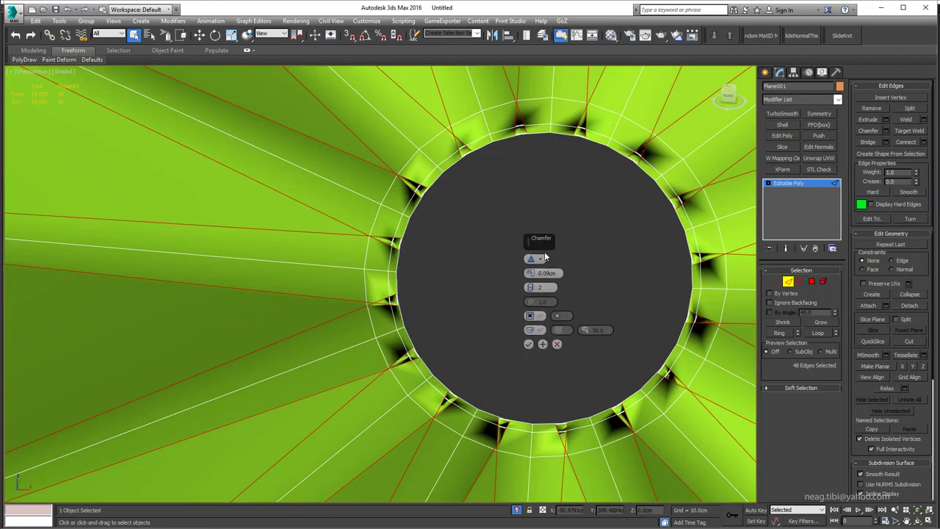
drag(531, 273, 533, 283)
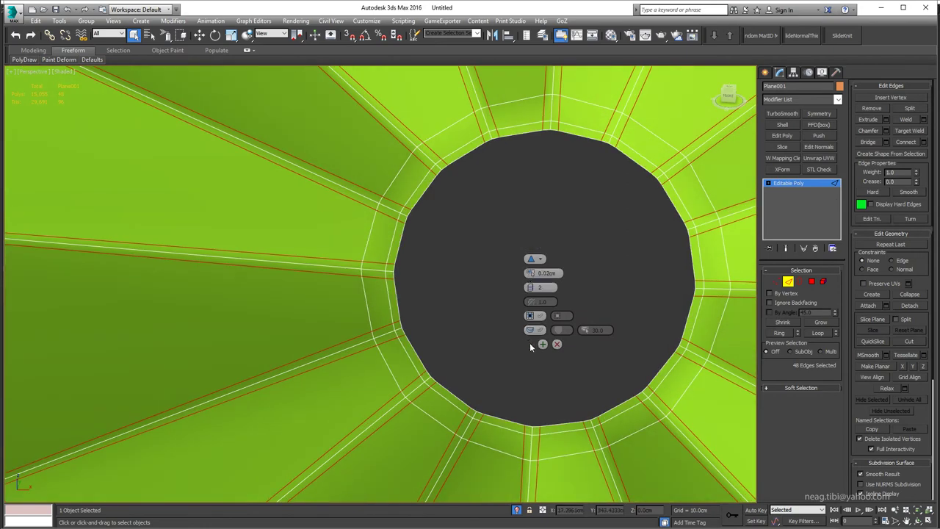
click(530, 344)
scroll(530, 347, down, 5)
Connect the radial edges with a new loop slid near 95 toward the star tips
scroll(325, 243, up, 2)
click(440, 247)
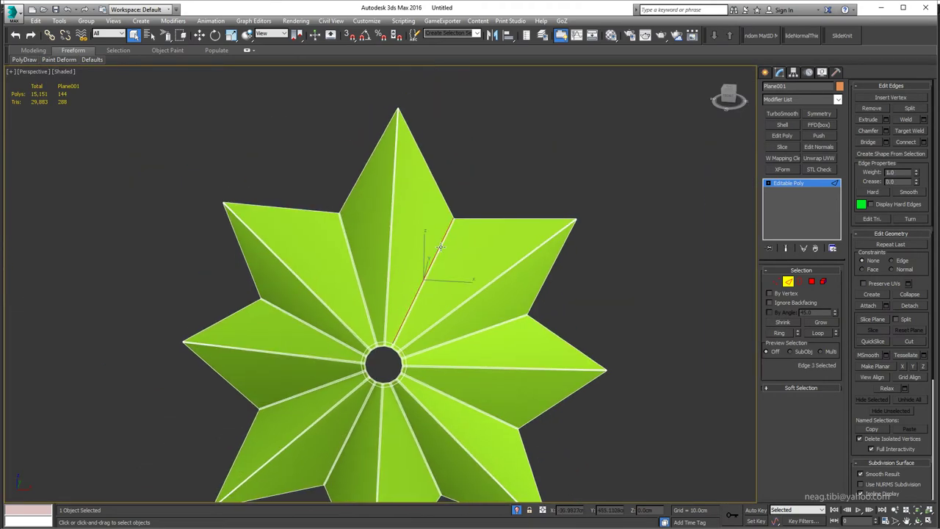
key(alt+r)
alt+middle_drag(440, 248, 827, 367)
click(924, 141)
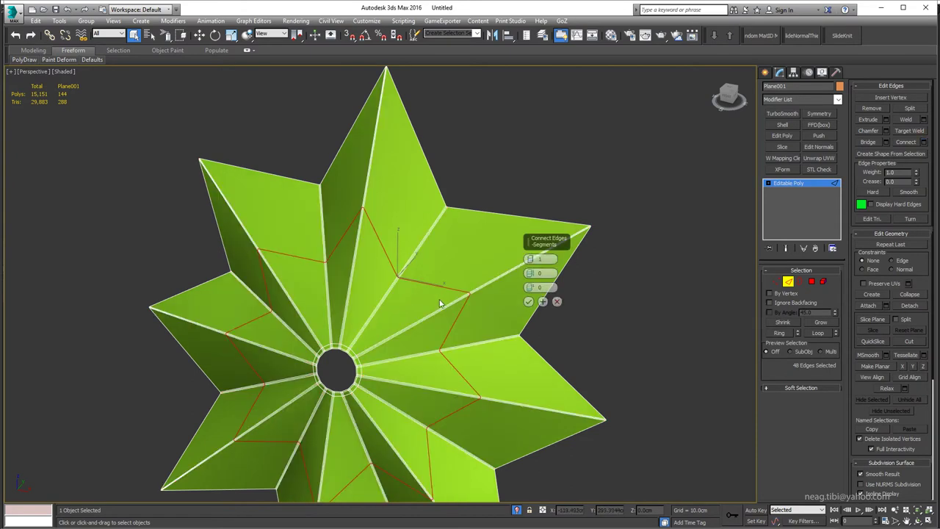
drag(531, 287, 587, 100)
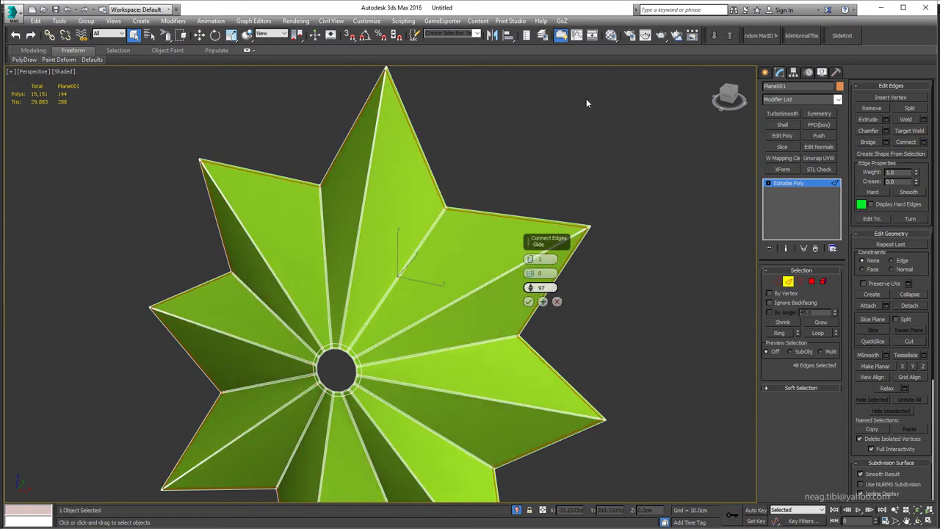
click(528, 301)
Repeat Connect to add a second supporting loop near the outer rim, reaching 240 polygons
alt+middle_drag(553, 281, 548, 209)
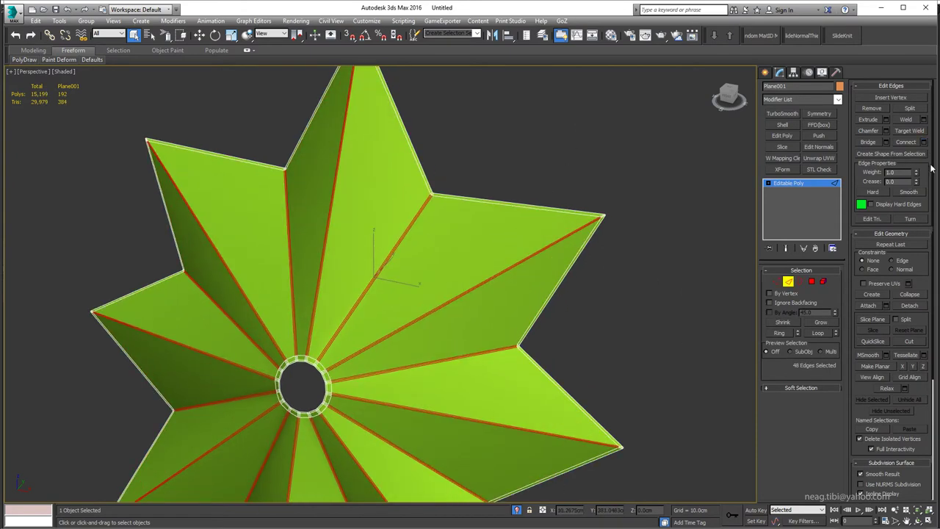
key(ctrl+shift+e)
drag(555, 252, 705, 262)
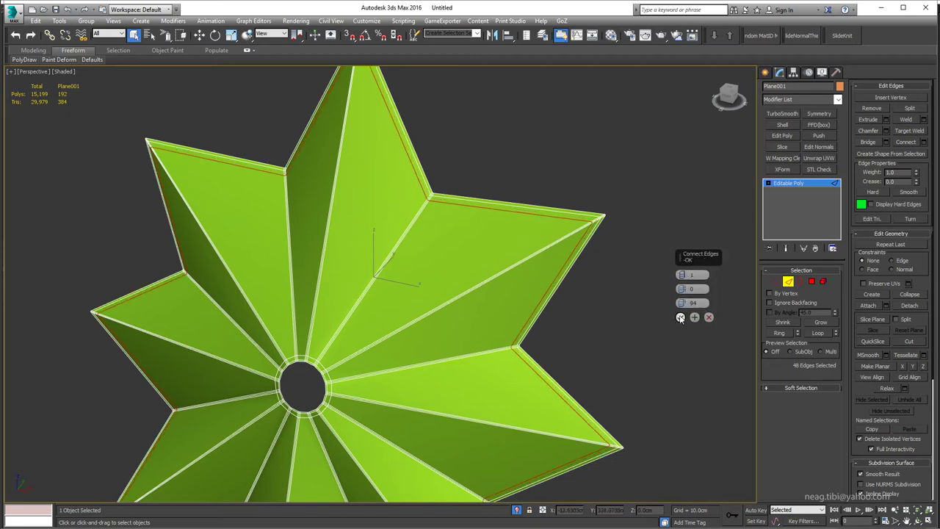
click(680, 312)
alt+middle_drag(460, 267, 378, 321)
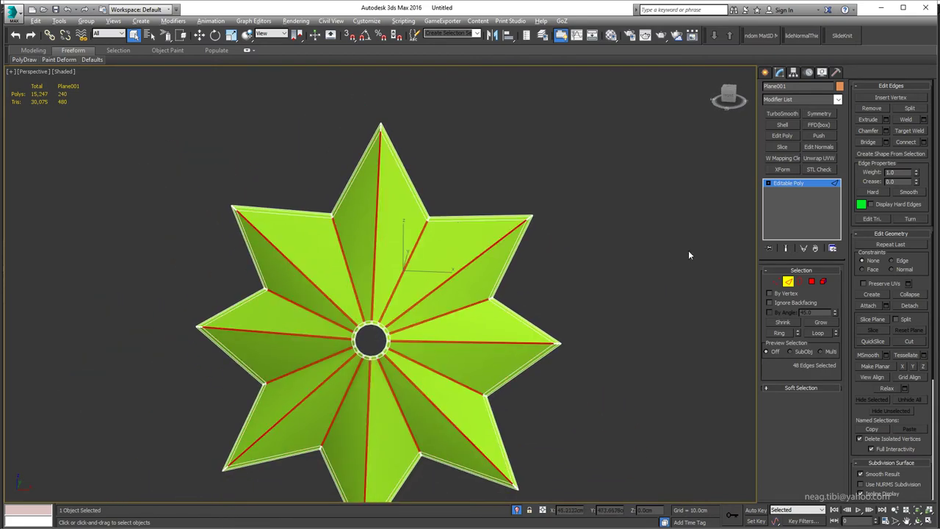
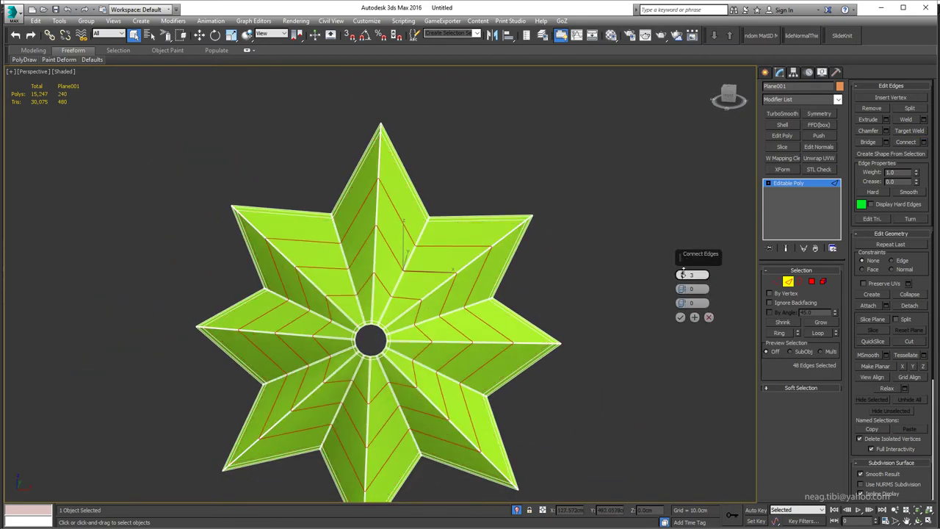
Connect the star's spike edges with 4 segments and leave Edge mode
drag(684, 274, 684, 272)
click(680, 317)
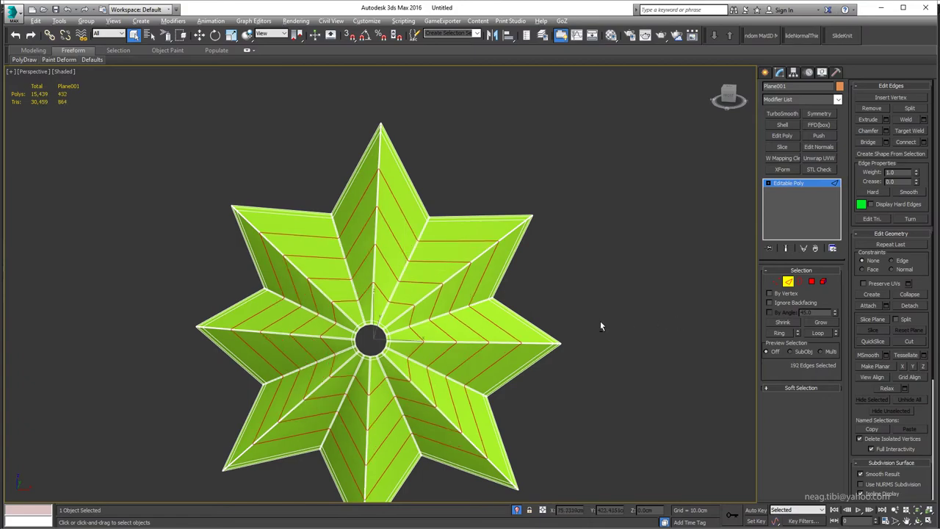
alt+middle_drag(600, 321, 726, 299)
key(2)
mouse_move(611, 251)
alt+middle_down()
mouse_move(521, 249)
mouse_move(534, 447)
alt+middle_up()
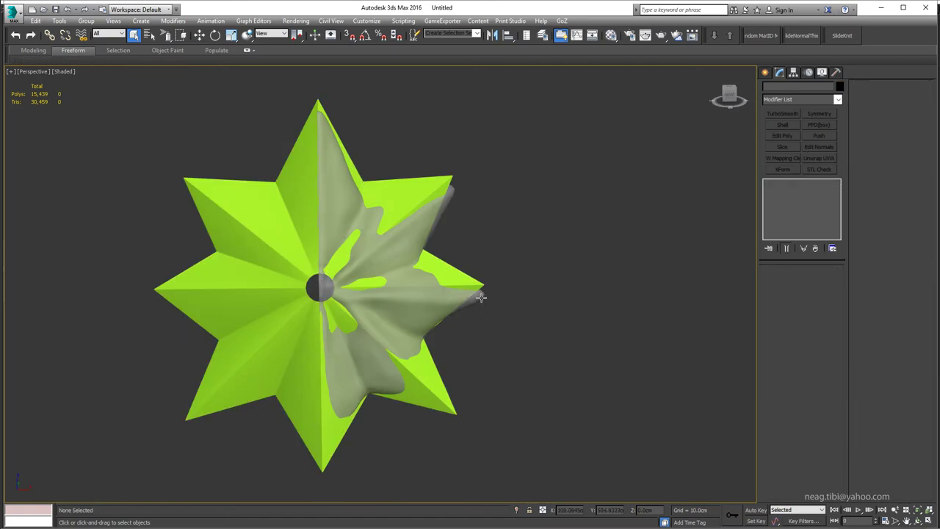
mouse_move(481, 298)
alt+middle_down()
mouse_move(216, 298)
mouse_move(299, 303)
alt+middle_up()
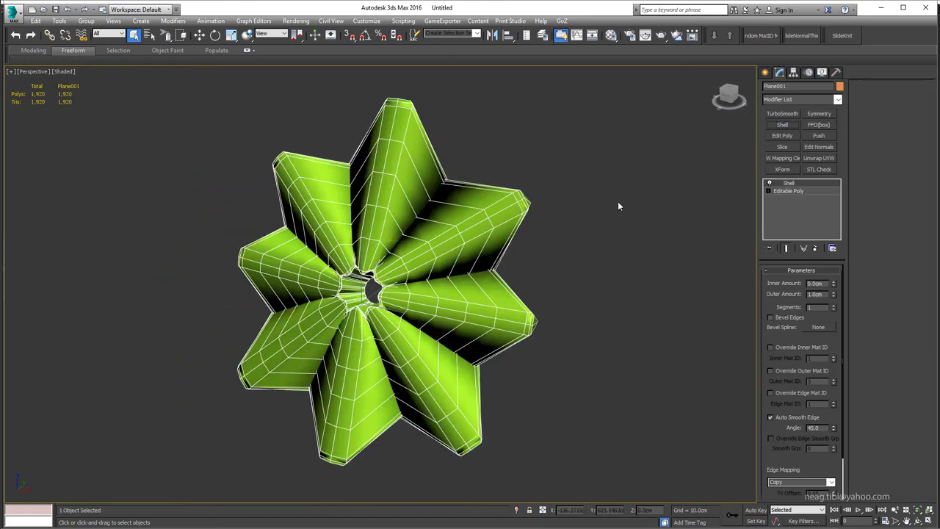
Try Shell inner amounts of 0.06cm and 0.11cm, then delete the Shell modifier
drag(833, 285, 829, 280)
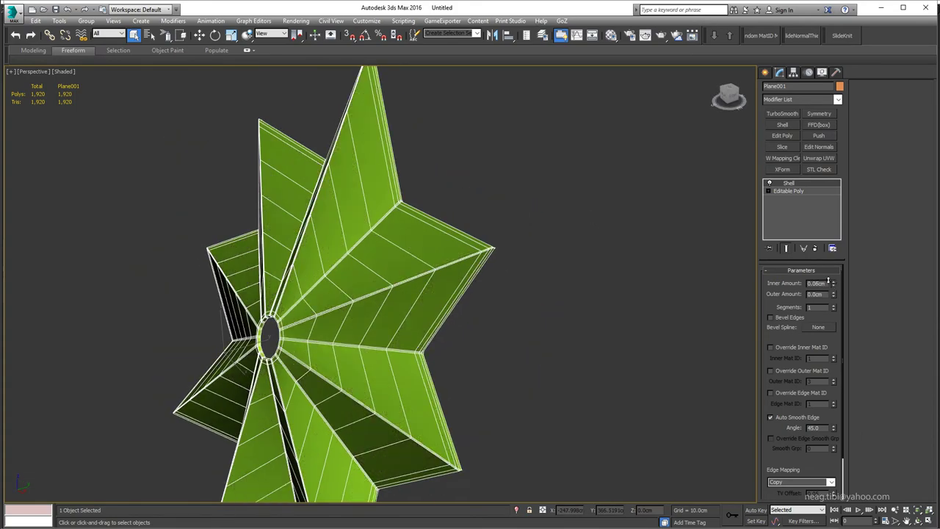
alt+middle_drag(545, 265, 191, 264)
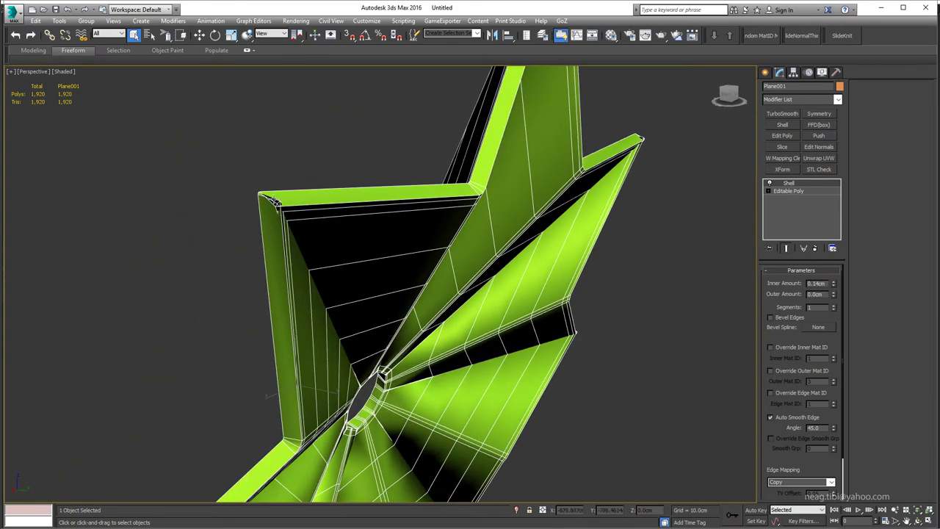
drag(834, 285, 833, 289)
right_click(790, 183)
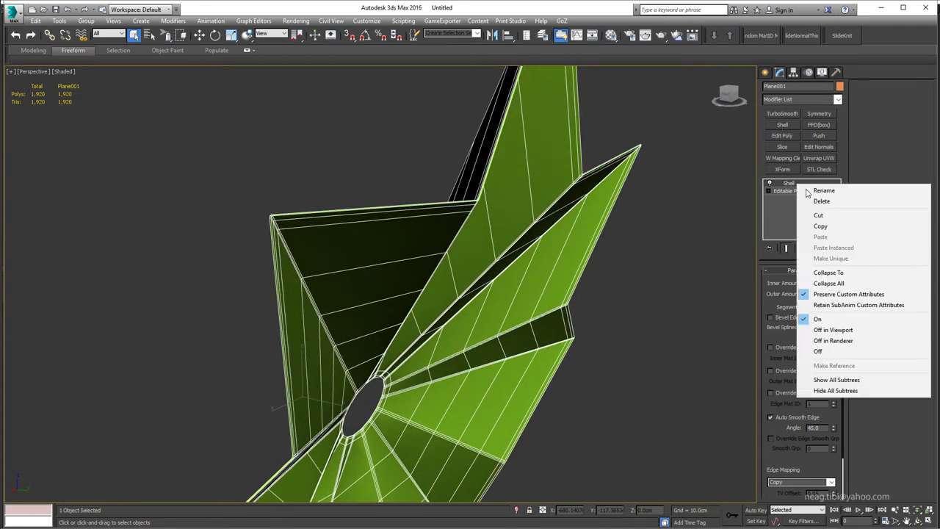
click(808, 200)
In Border mode with Local reference coordinates, Shift-drag the star's open border into a rim
key(3)
scroll(341, 237, down, 4)
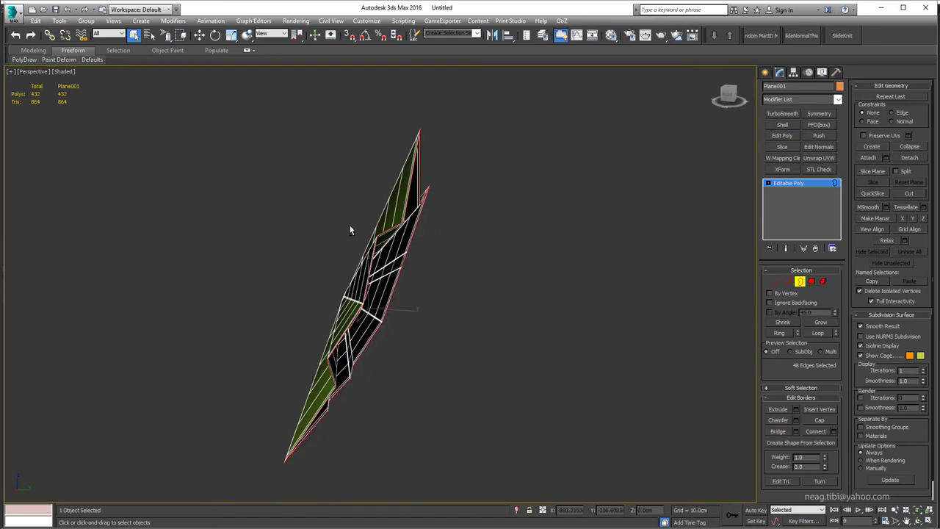
click(263, 67)
key(alt+w)
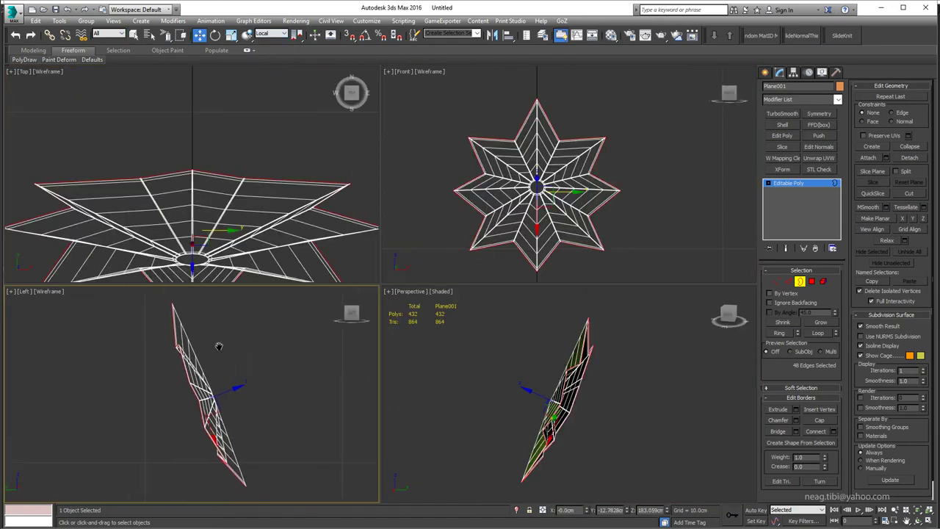
right_click(218, 338)
key(alt+w)
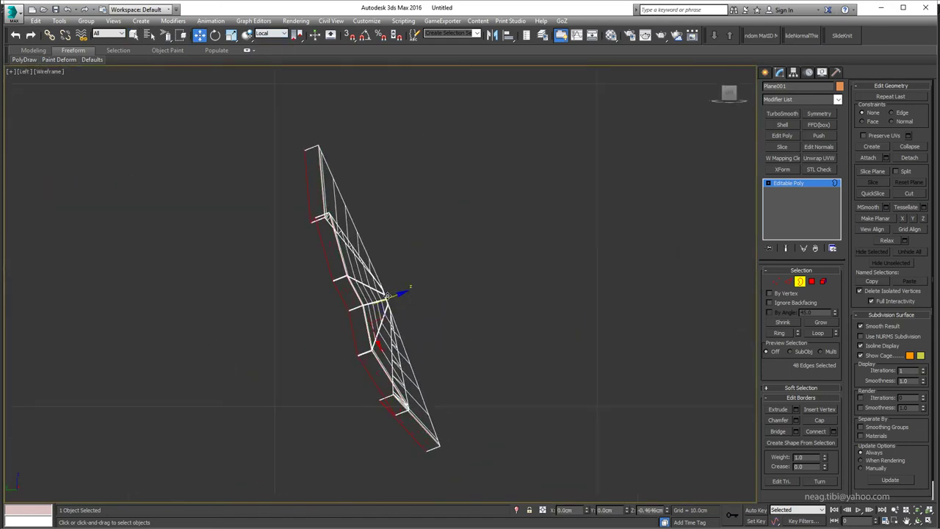
key(alt+w)
right_click(615, 372)
key(alt+w)
mouse_move(560, 372)
alt+middle_down()
mouse_move(453, 365)
mouse_move(548, 367)
mouse_move(548, 345)
mouse_move(534, 353)
mouse_move(574, 374)
mouse_move(531, 372)
mouse_move(636, 372)
mouse_move(429, 289)
mouse_move(411, 303)
mouse_move(415, 243)
mouse_move(441, 235)
alt+middle_up()
key(2)
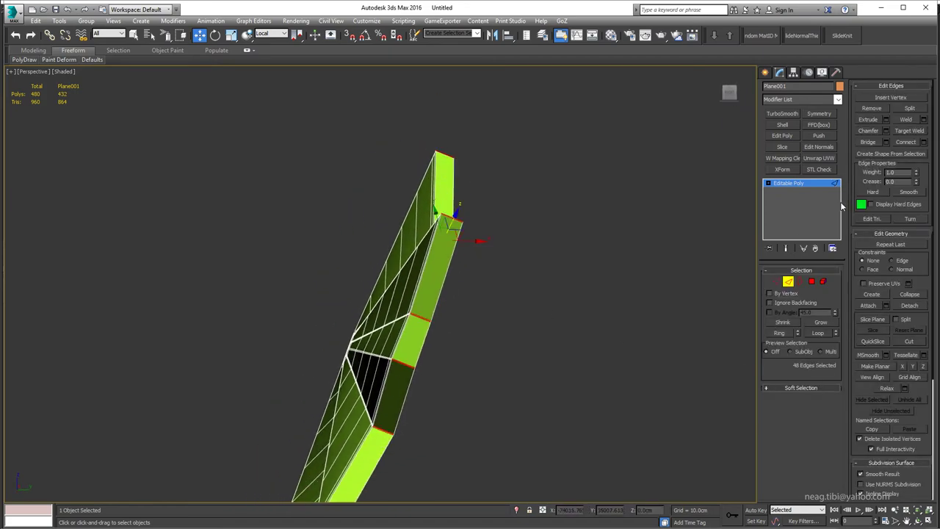
Connect the rim edges with a single-segment edge loop
click(925, 146)
alt+middle_drag(661, 308, 683, 280)
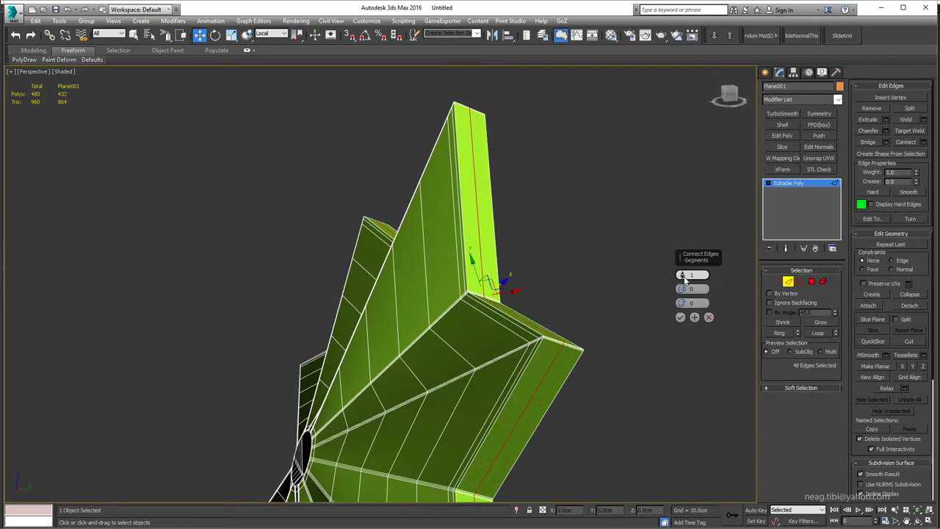
click(681, 317)
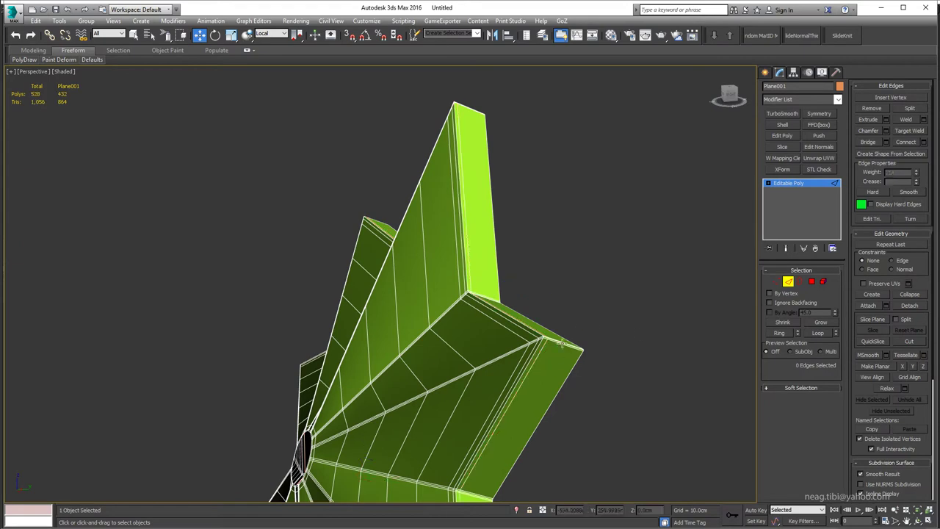
click(925, 146)
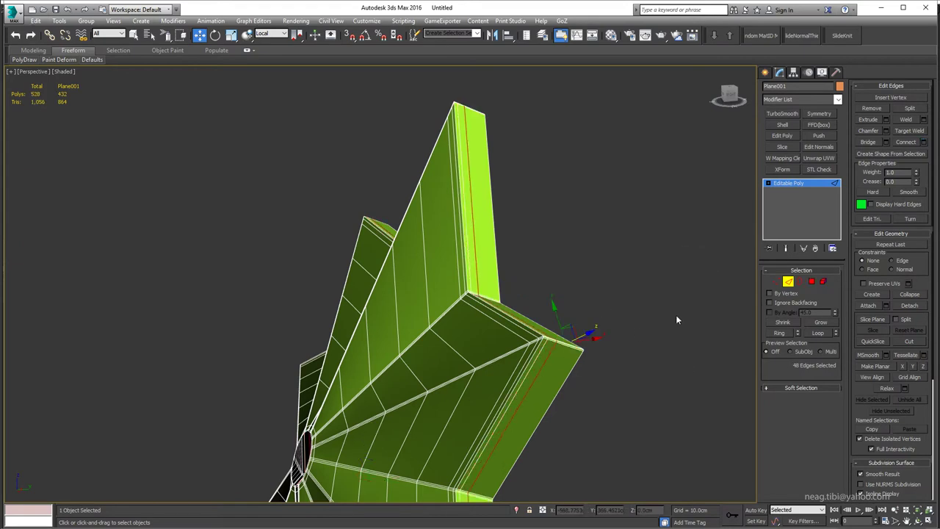
alt+middle_drag(677, 319, 552, 361)
Select the star's open back border and cap it with one face
key(3)
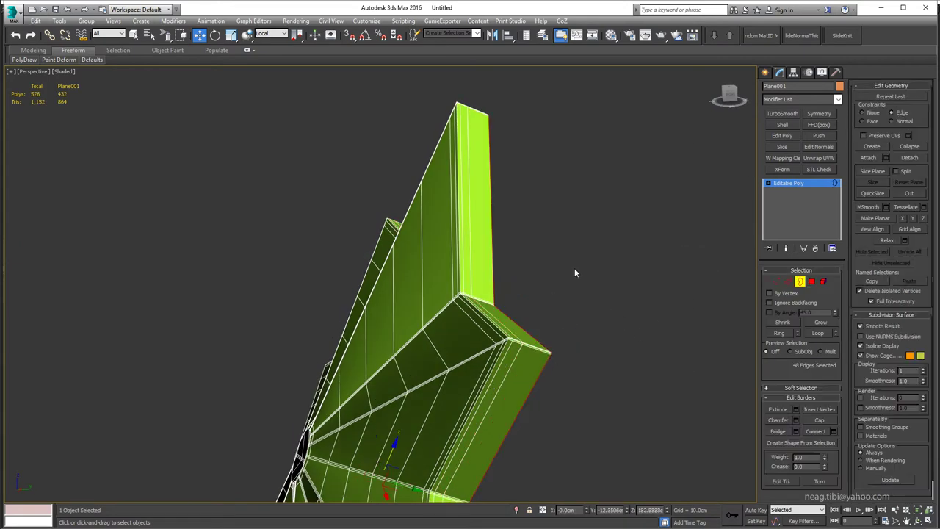
alt+middle_drag(574, 272, 503, 365)
click(873, 113)
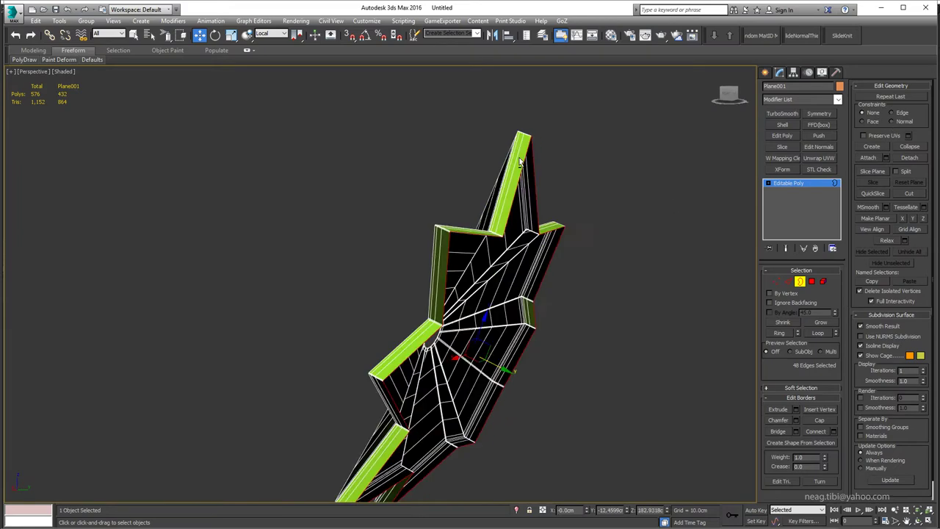
click(817, 420)
Orbit and zoom around the star to inspect its tips and thickness
key(1)
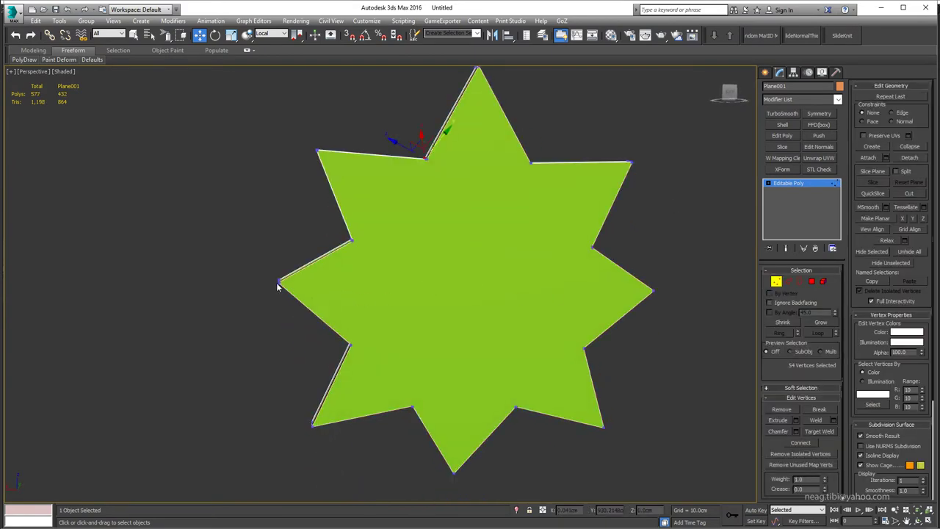
alt+middle_drag(279, 284, 558, 252)
key(q)
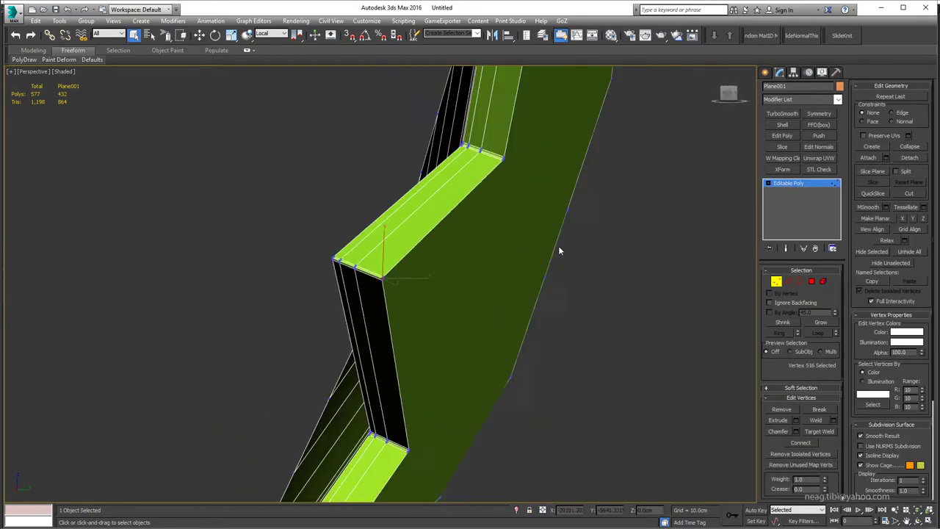
alt+middle_drag(440, 220, 423, 216)
scroll(428, 366, down, 5)
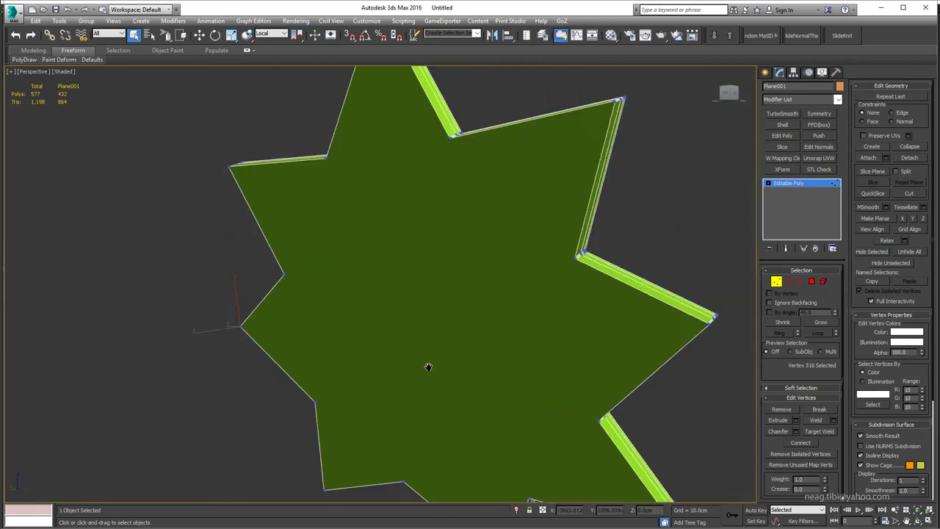
scroll(407, 135, up, 5)
mouse_move(407, 135)
alt+middle_down()
mouse_move(400, 97)
mouse_move(554, 269)
mouse_move(532, 196)
alt+middle_up()
scroll(465, 169, up, 3)
mouse_move(465, 169)
alt+middle_down()
mouse_move(516, 377)
mouse_move(481, 291)
mouse_move(409, 206)
mouse_move(408, 266)
alt+middle_up()
scroll(516, 376, up, 3)
scroll(539, 363, down, 5)
Delete the polygons of the star's left half
key(2)
scroll(592, 285, up, 2)
scroll(466, 283, up, 3)
scroll(409, 205, down, 2)
key(4)
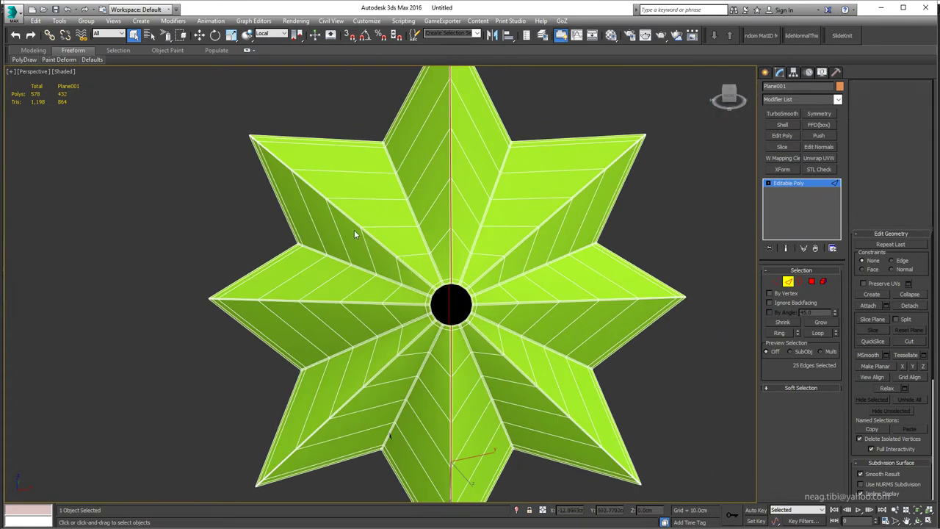
key(Delete)
mouse_move(354, 230)
alt+middle_down()
mouse_move(579, 256)
mouse_move(541, 319)
mouse_move(556, 325)
mouse_move(451, 311)
mouse_move(509, 335)
mouse_move(374, 265)
mouse_move(399, 210)
alt+middle_up()
key(1)
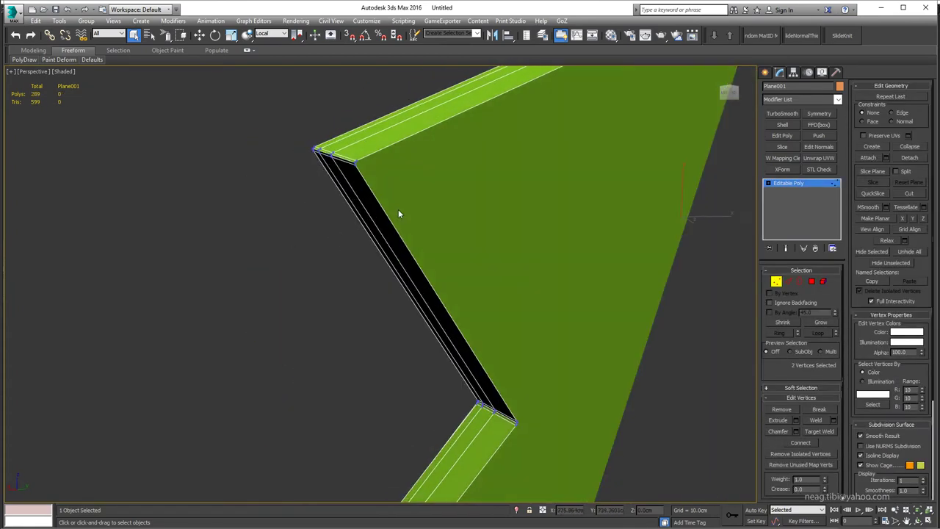
Cut a new edge across the back cap from a corner vertex to the opposite edge
key(alt+c)
scroll(357, 183, up, 3)
click(348, 137)
scroll(348, 137, down, 3)
click(753, 297)
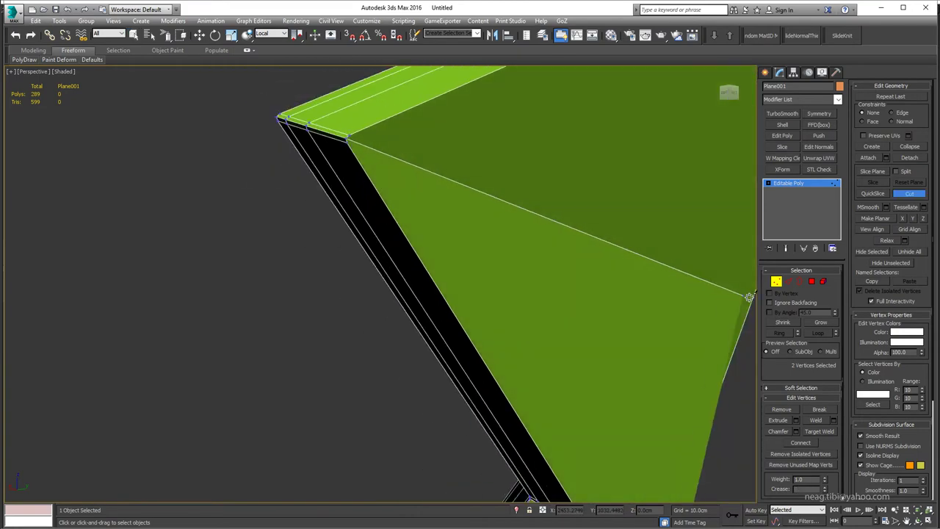
right_click(624, 252)
alt+middle_drag(624, 252, 556, 252)
Select the star's corner vertices for moving in a full-size perspective view
key(w)
click(643, 262)
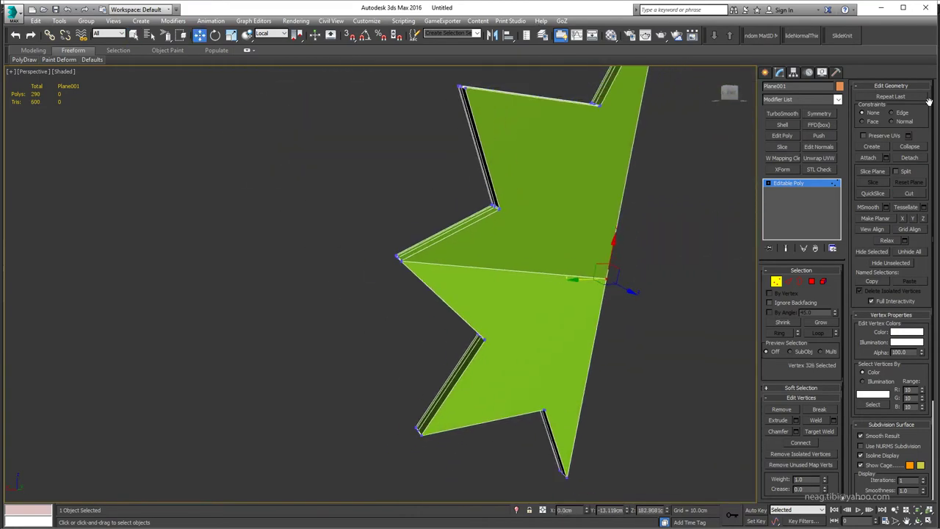
alt+middle_drag(643, 262, 575, 224)
key(alt+w)
right_click(651, 360)
key(alt+w)
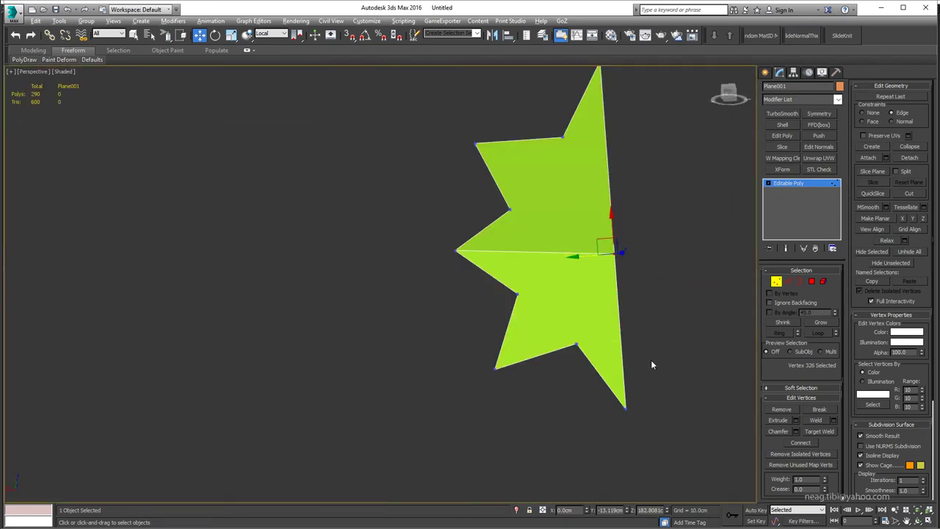
mouse_move(651, 360)
alt+middle_down()
mouse_move(571, 243)
mouse_move(441, 307)
mouse_move(670, 222)
mouse_move(537, 257)
mouse_move(559, 250)
alt+middle_up()
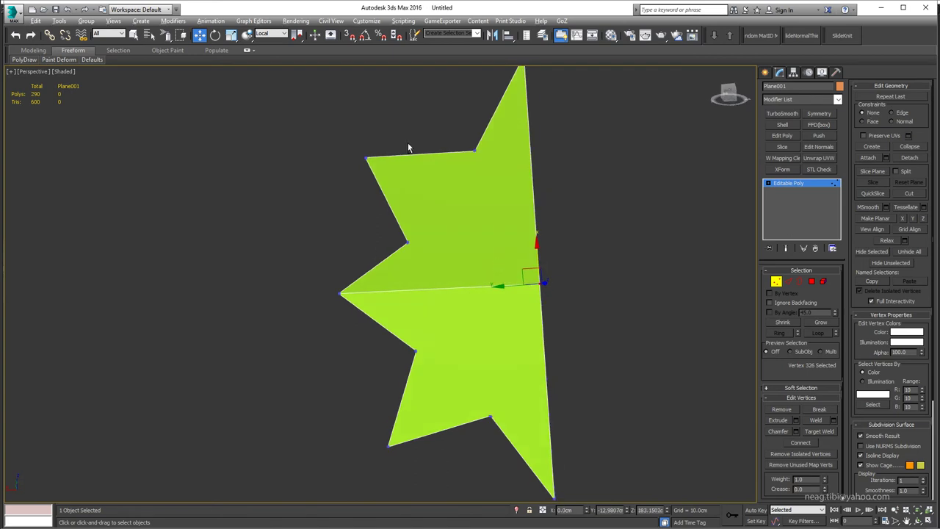
scroll(458, 255, up, 3)
scroll(448, 259, up, 4)
click(440, 257)
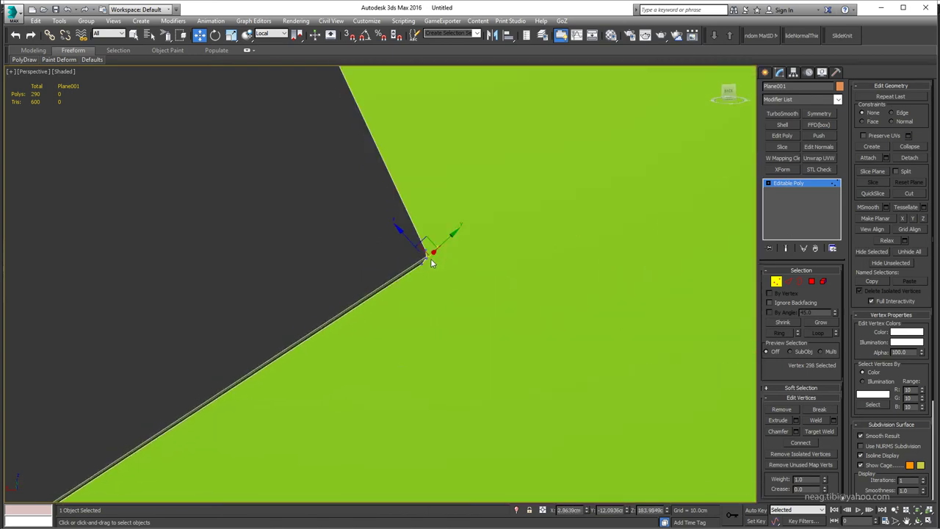
click(432, 263)
alt+middle_drag(432, 263, 431, 276)
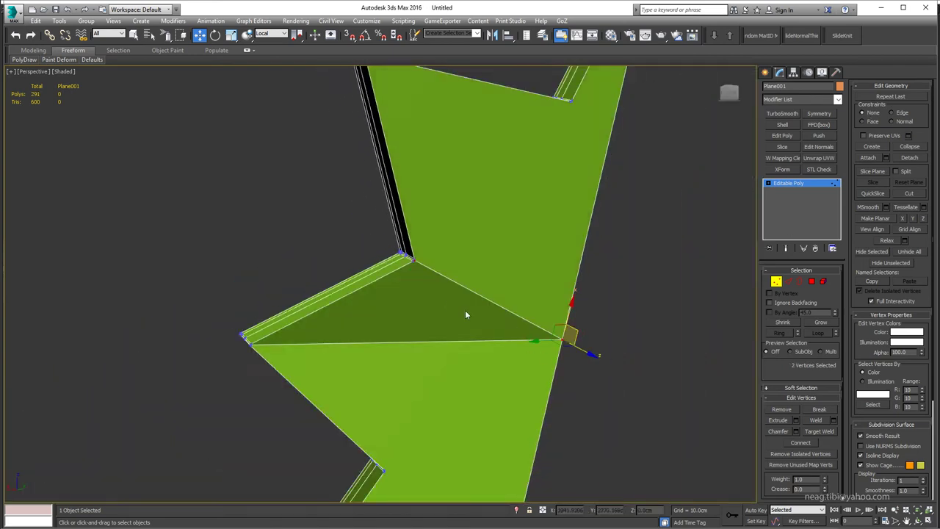
With Local coordinates, inset the box's centre front face by 0.55cm
scroll(363, 258, down, 4)
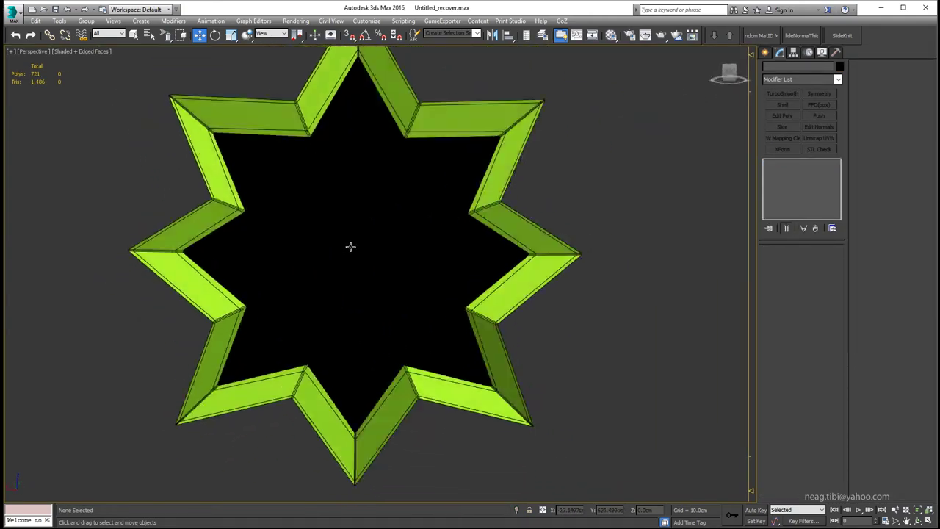
alt+middle_drag(350, 246, 492, 282)
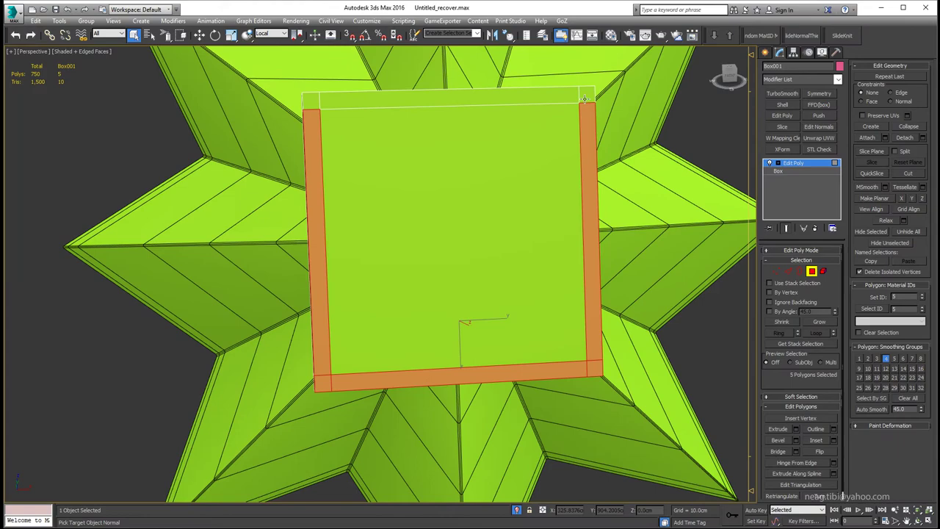
ctrl+click(585, 98)
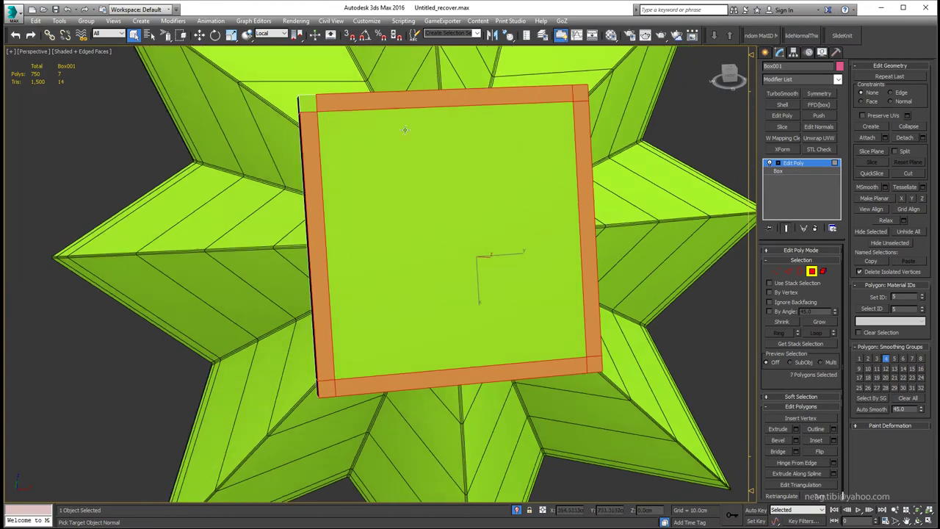
alt+middle_drag(584, 97, 520, 192)
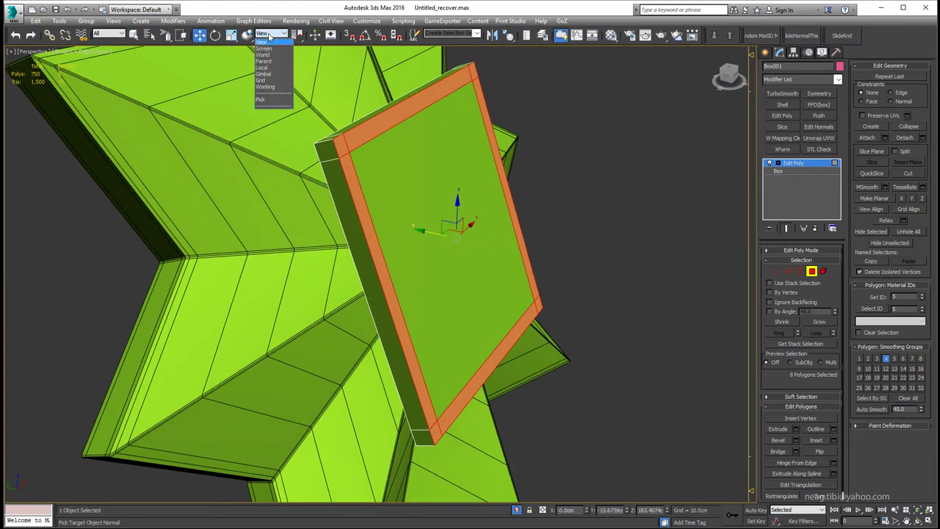
click(262, 68)
mouse_move(440, 235)
alt+middle_down()
mouse_move(468, 228)
mouse_move(423, 242)
alt+middle_up()
click(498, 252)
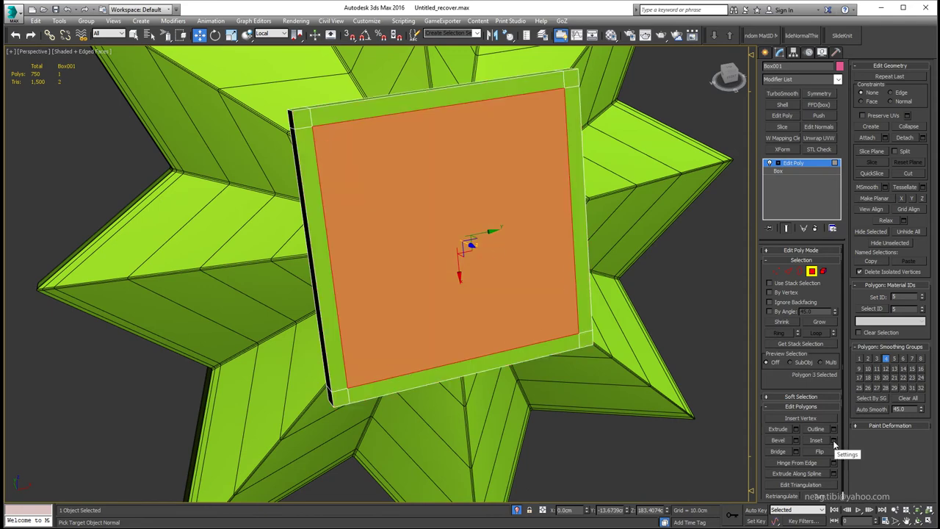
drag(387, 293, 378, 289)
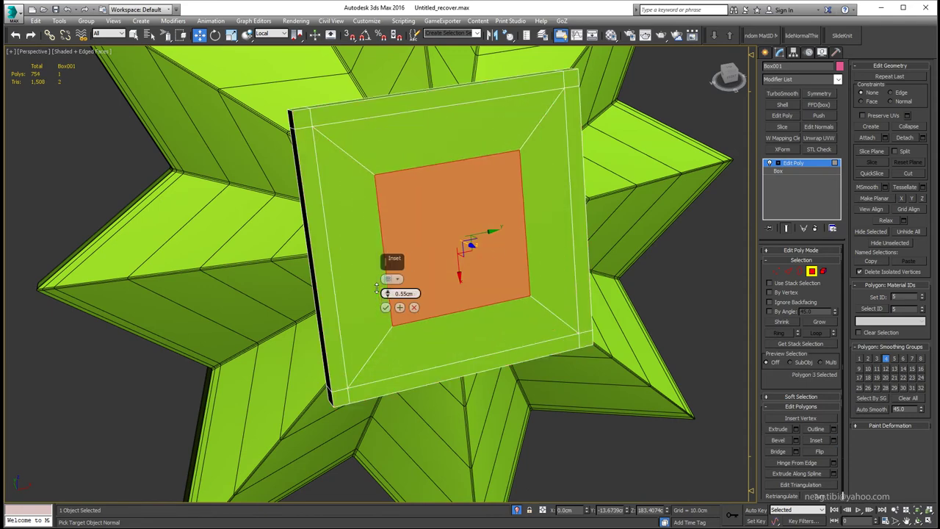
Select the four border strips, then reselect the centre face and frame the slab
alt+middle_drag(380, 288, 401, 292)
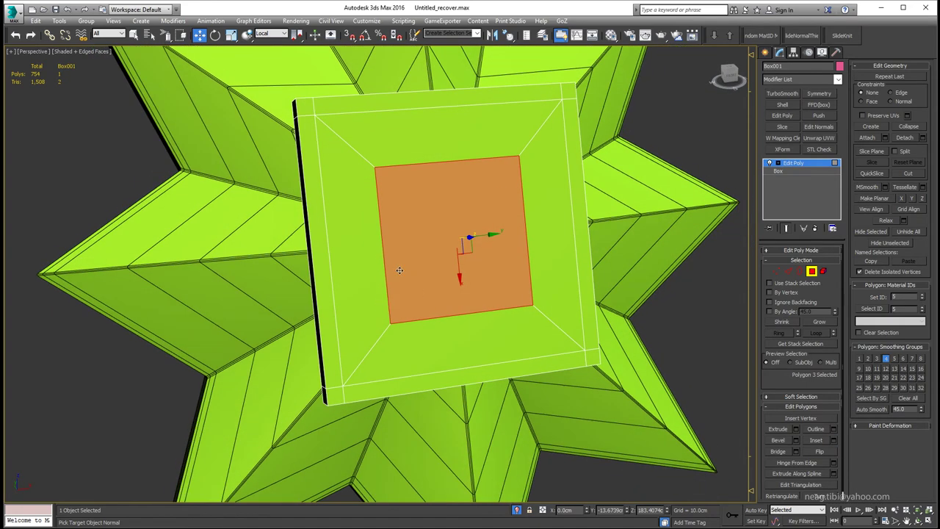
click(331, 283)
ctrl+click(383, 389)
ctrl+click(588, 354)
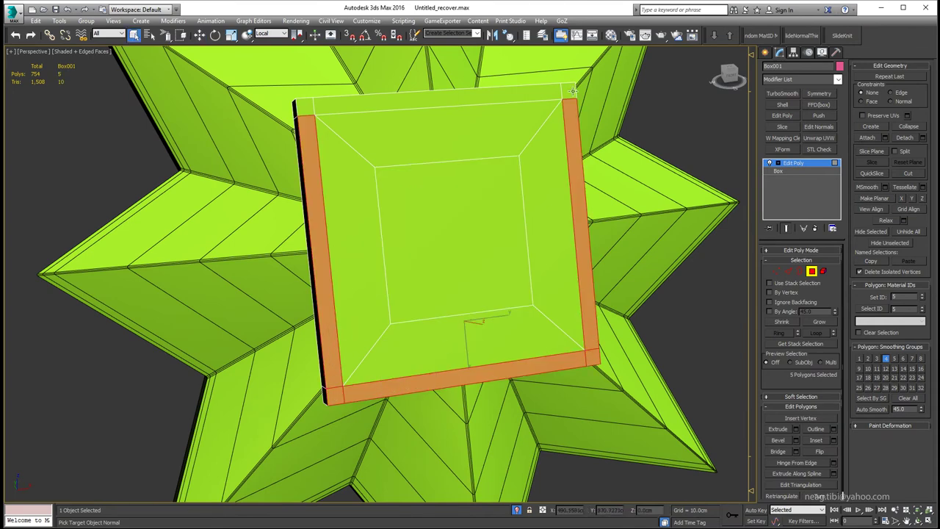
ctrl+click(315, 104)
alt+middle_drag(354, 176, 441, 221)
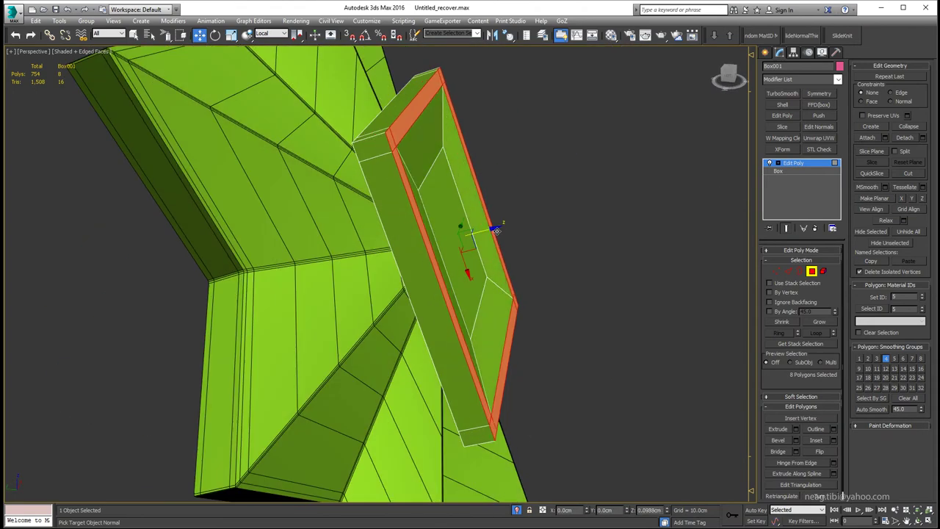
click(485, 231)
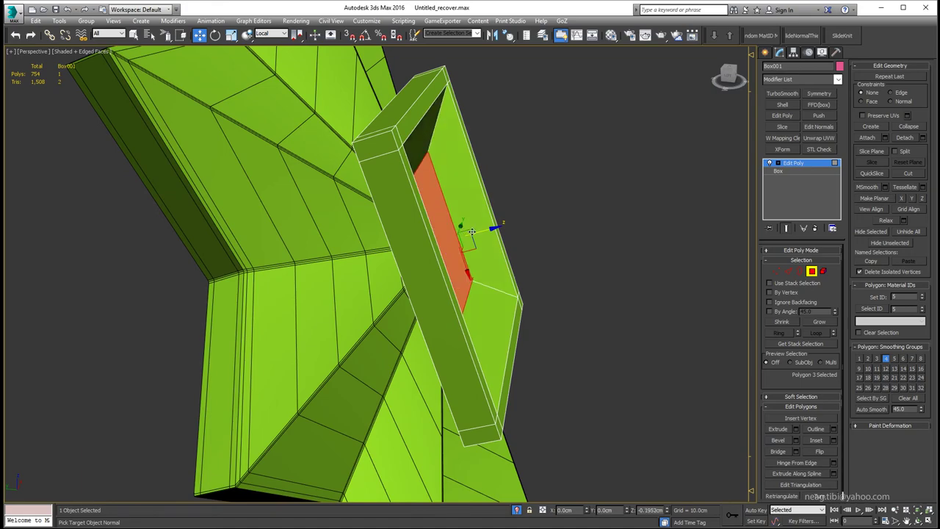
key(shift+z)
mouse_move(391, 216)
alt+middle_down()
mouse_move(417, 161)
mouse_move(390, 233)
mouse_move(355, 218)
alt+middle_up()
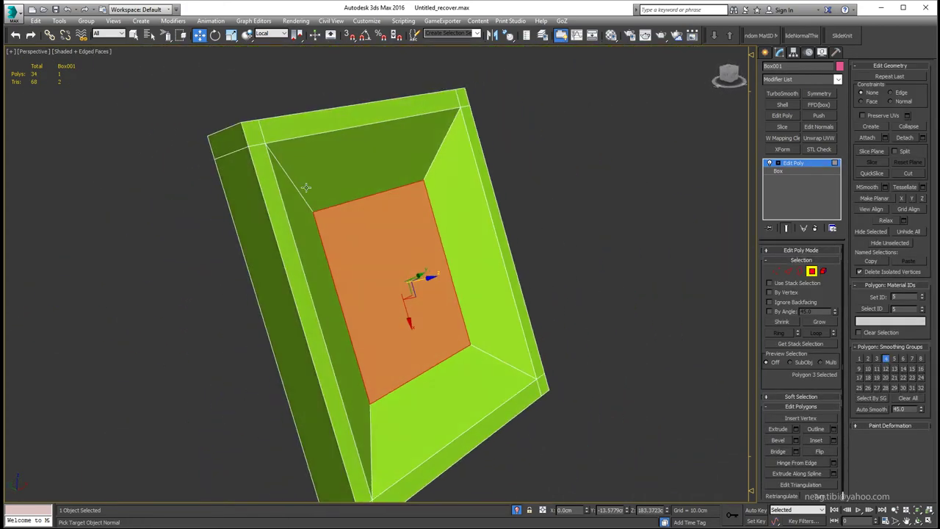
Connect the recess's corner edges with two pinched segments
key(2)
click(507, 368)
click(779, 333)
click(922, 122)
alt+middle_drag(632, 237, 412, 279)
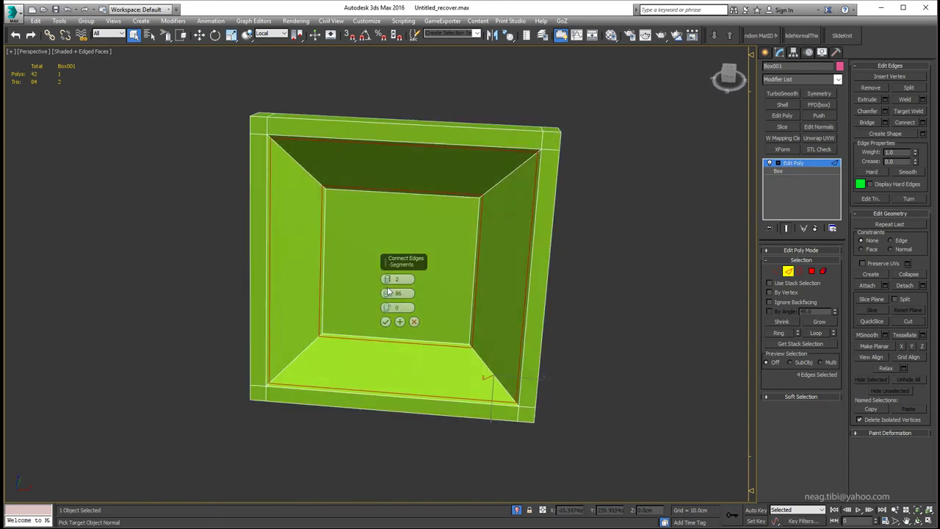
click(387, 318)
key(ctrl+z)
click(922, 123)
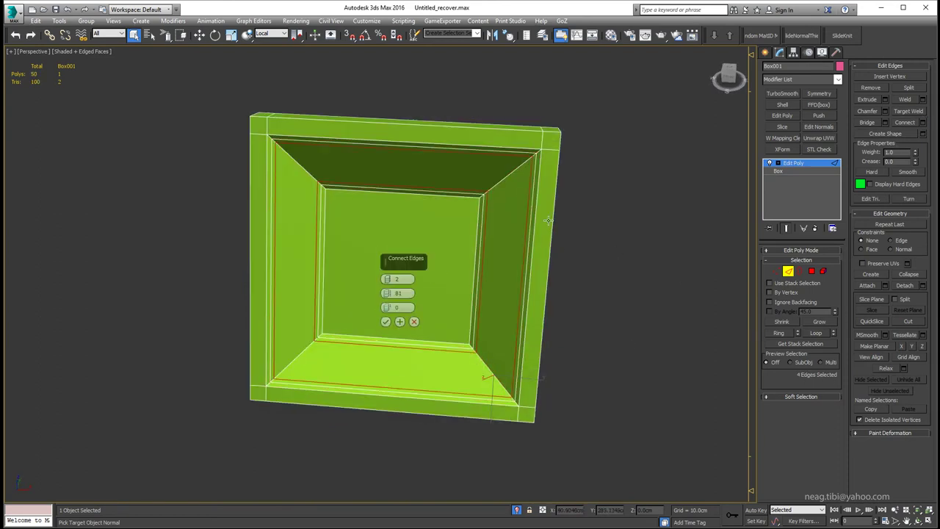
click(553, 151)
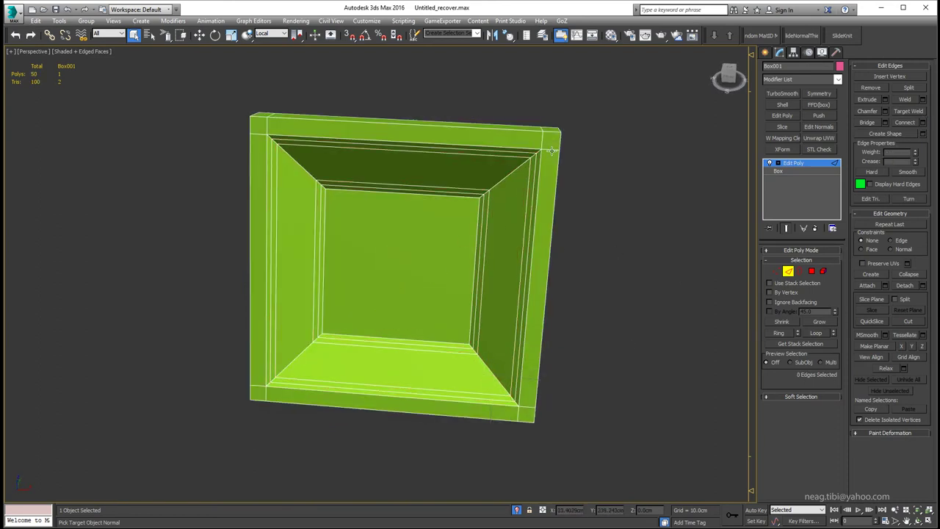
Add connecting edges across the rim loops and delete the box's left half
double_click(465, 145)
click(924, 123)
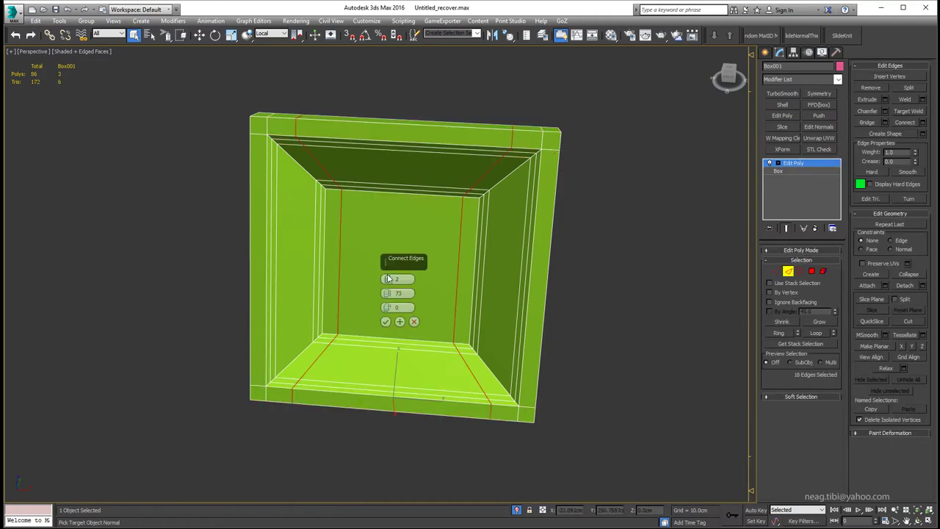
click(385, 321)
drag(221, 95, 397, 448)
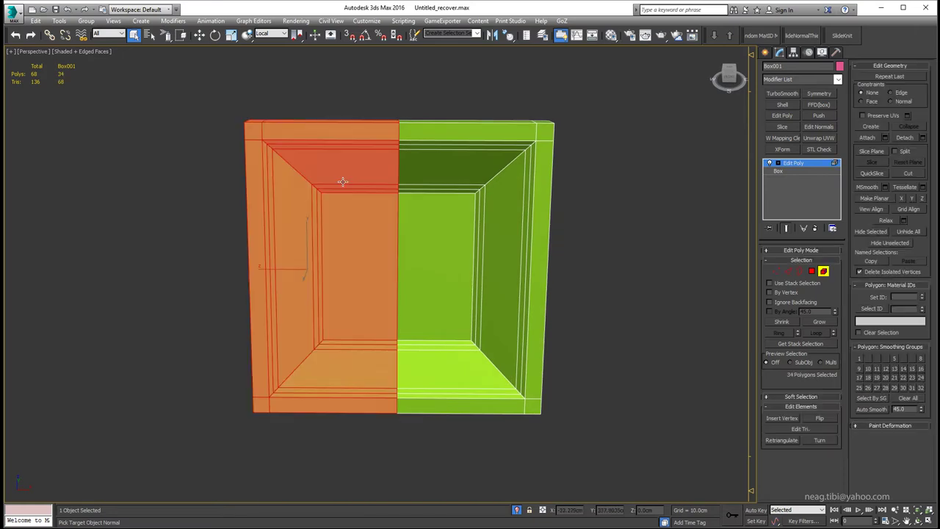
key(Delete)
Connect the vertical edges and slide the new loop toward the inner corner
key(2)
click(924, 123)
alt+middle_drag(564, 262, 497, 259)
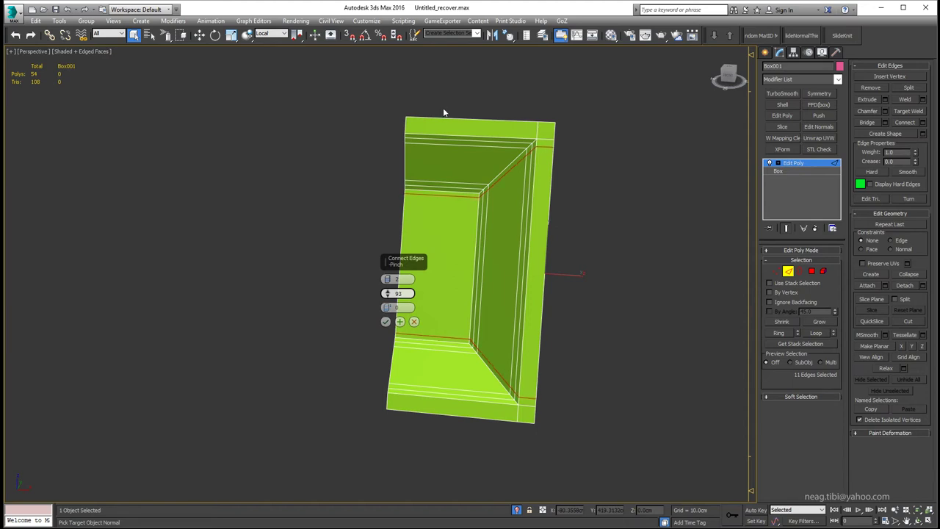
alt+middle_drag(443, 112, 429, 305)
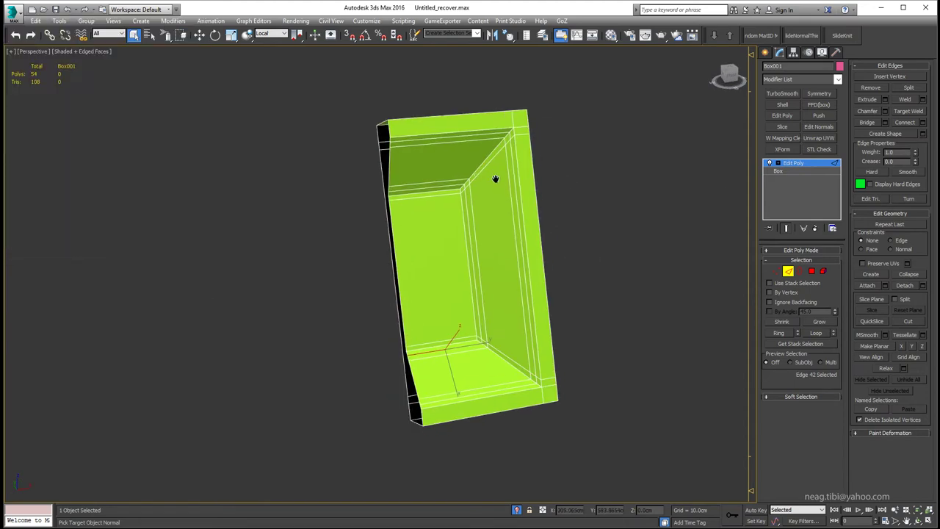
mouse_move(495, 178)
alt+middle_down()
mouse_move(529, 234)
mouse_move(387, 266)
alt+middle_up()
key(ctrl+shift+e)
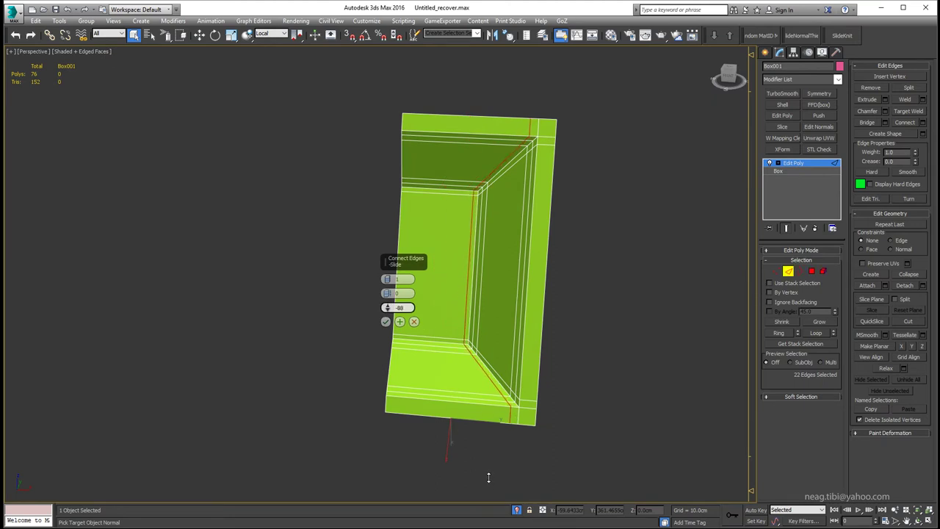
alt+middle_drag(489, 478, 514, 331)
mouse_move(554, 388)
alt+middle_down()
mouse_move(388, 310)
mouse_move(535, 316)
alt+middle_up()
click(386, 322)
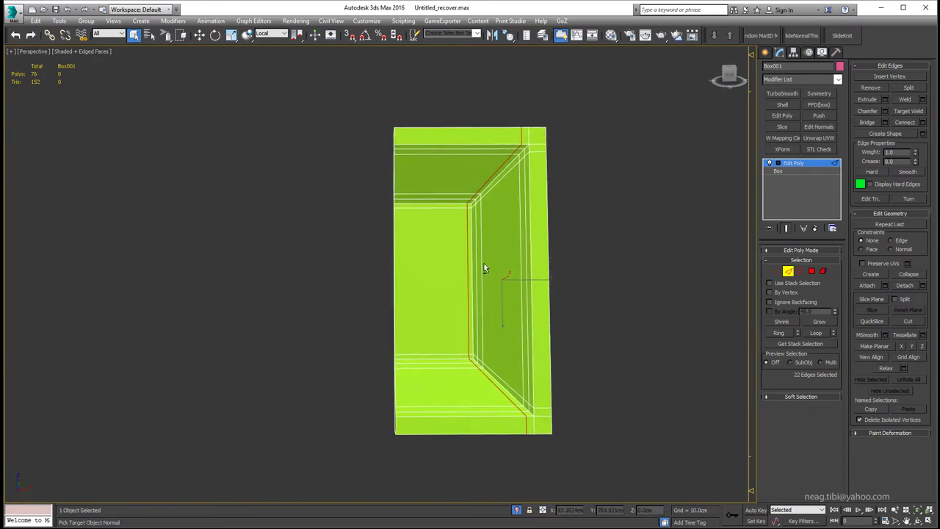
Add a pair of pinched support loops on the next edge set
click(923, 121)
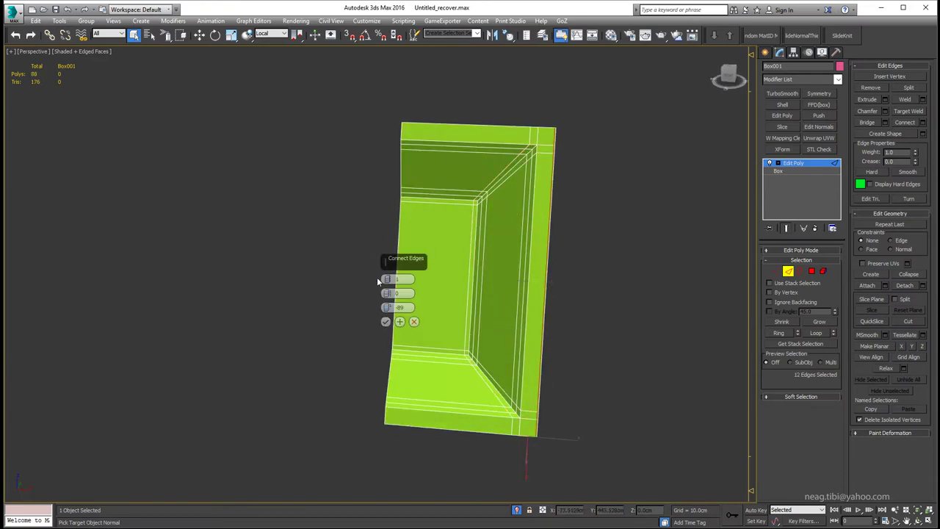
drag(386, 281, 411, 194)
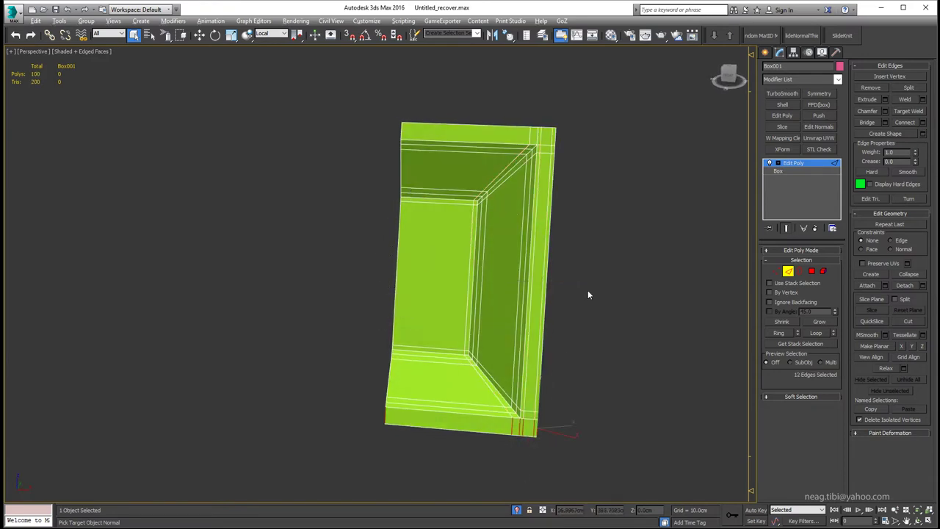
click(924, 122)
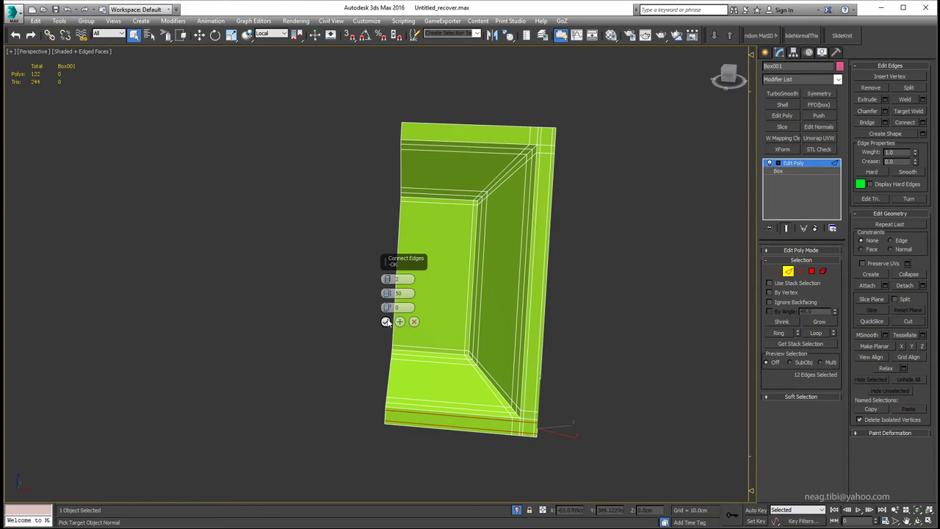
click(924, 122)
click(387, 321)
Add two connecting edges along the side and loops across the inner face
mouse_move(386, 322)
alt+middle_down()
mouse_move(550, 189)
mouse_move(559, 163)
mouse_move(484, 198)
alt+middle_up()
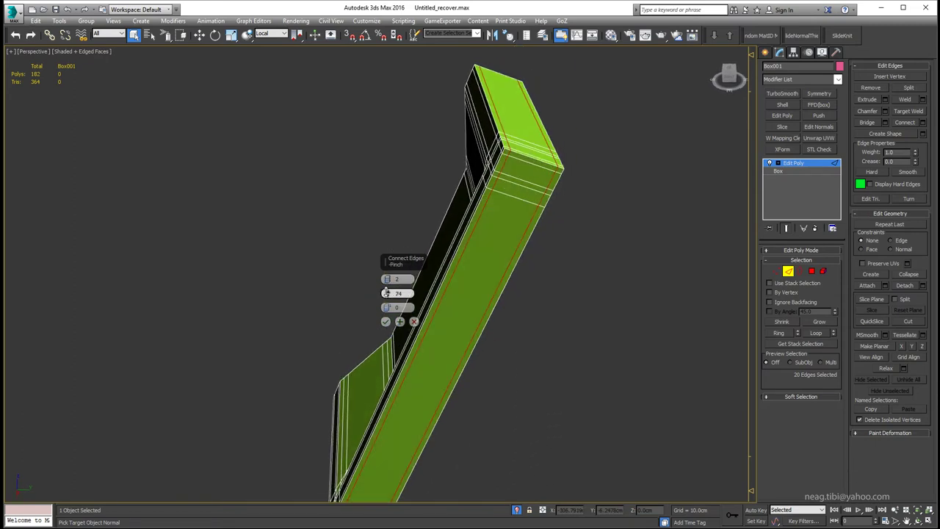
key(ctrl+shift+e)
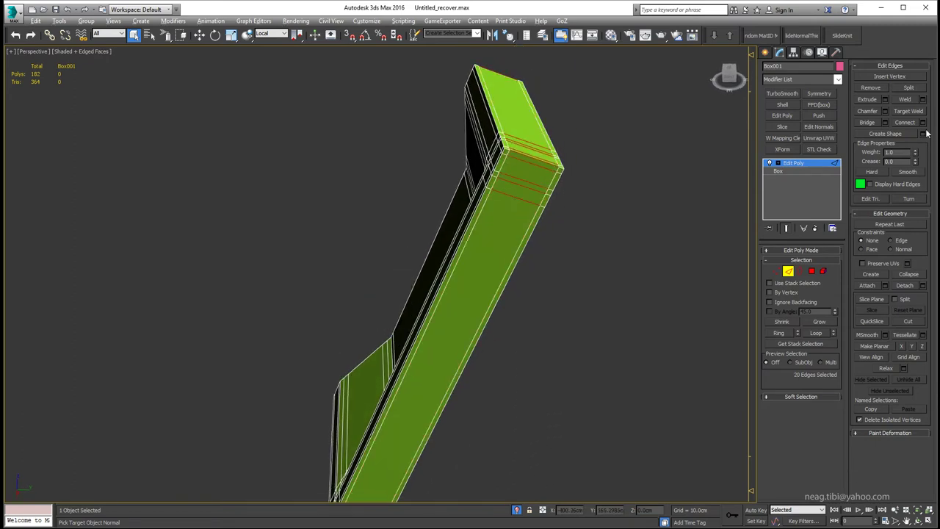
key(Return)
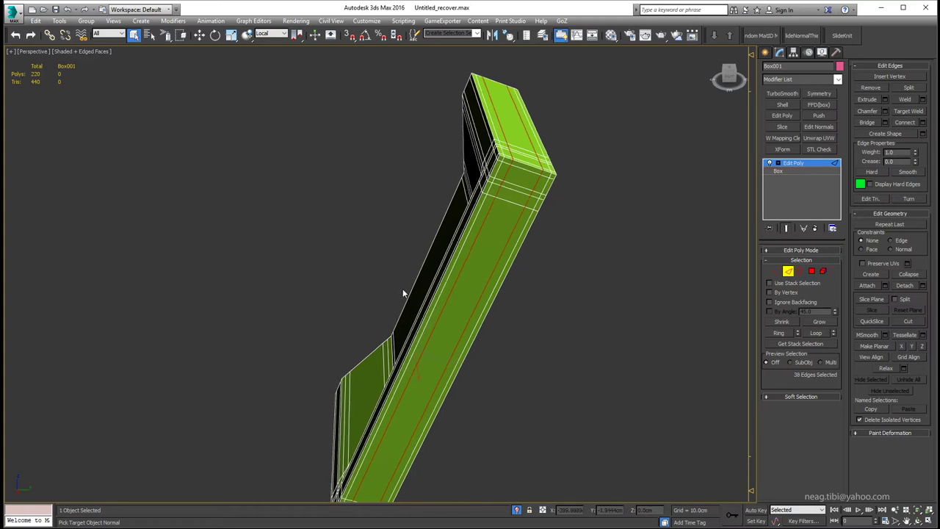
mouse_move(420, 210)
alt+middle_down()
mouse_move(486, 187)
mouse_move(334, 125)
mouse_move(328, 155)
mouse_move(382, 242)
alt+middle_up()
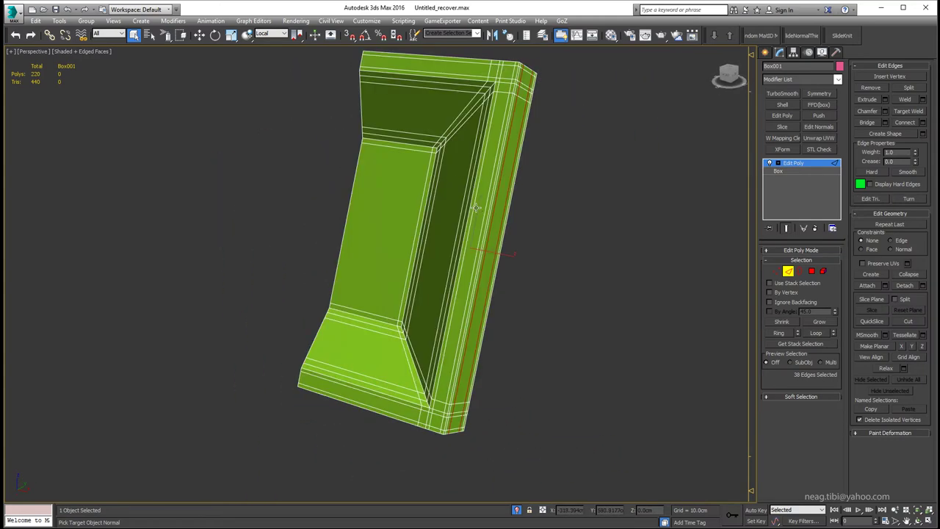
key(ctrl+shift+e)
click(377, 320)
MSmooth the mesh and add vertical and horizontal loops across the face
key(ctrl+m)
alt+middle_drag(377, 320, 579, 297)
click(905, 121)
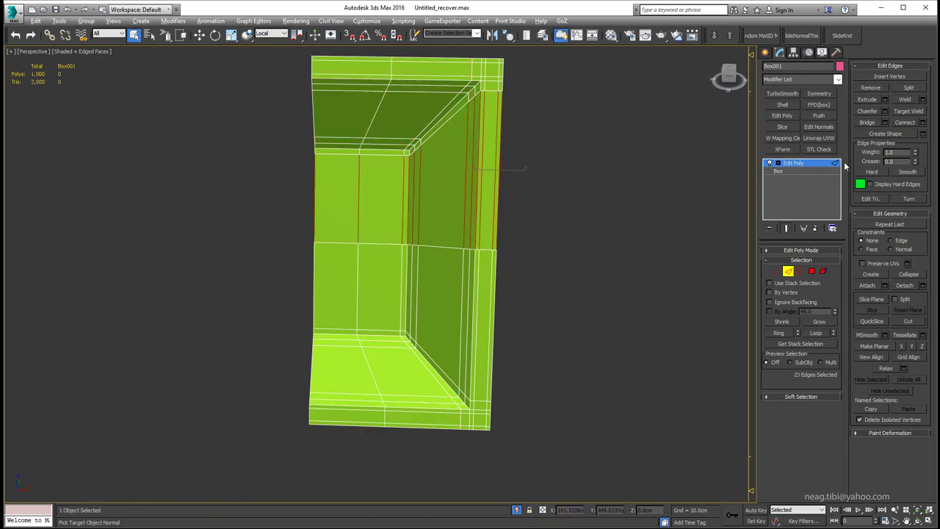
click(906, 122)
mouse_move(411, 242)
alt+middle_down()
mouse_move(312, 222)
mouse_move(457, 271)
mouse_move(597, 299)
mouse_move(430, 304)
mouse_move(466, 318)
mouse_move(493, 294)
mouse_move(762, 282)
alt+middle_up()
Mirror the half box with a Symmetry modifier and view the star front-on without wireframe
click(788, 271)
click(819, 94)
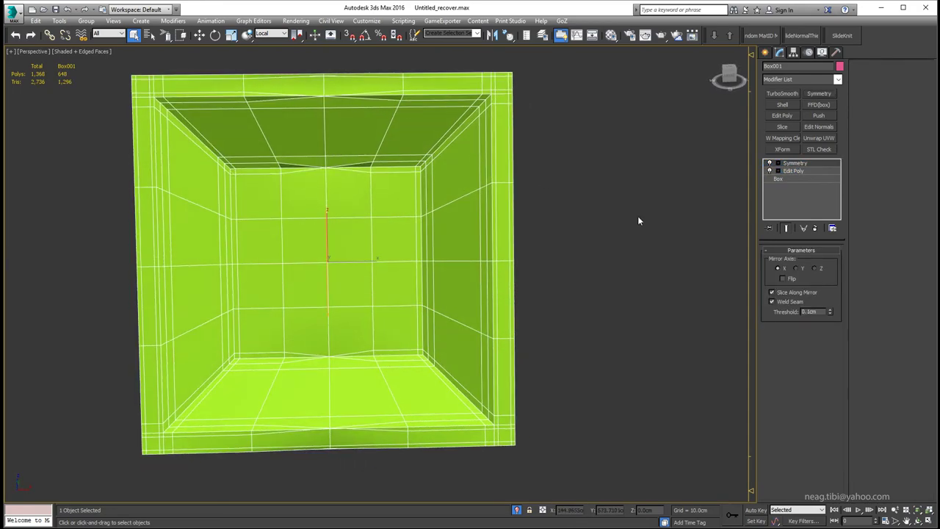
mouse_move(638, 216)
alt+middle_down()
mouse_move(317, 181)
mouse_move(286, 380)
alt+middle_up()
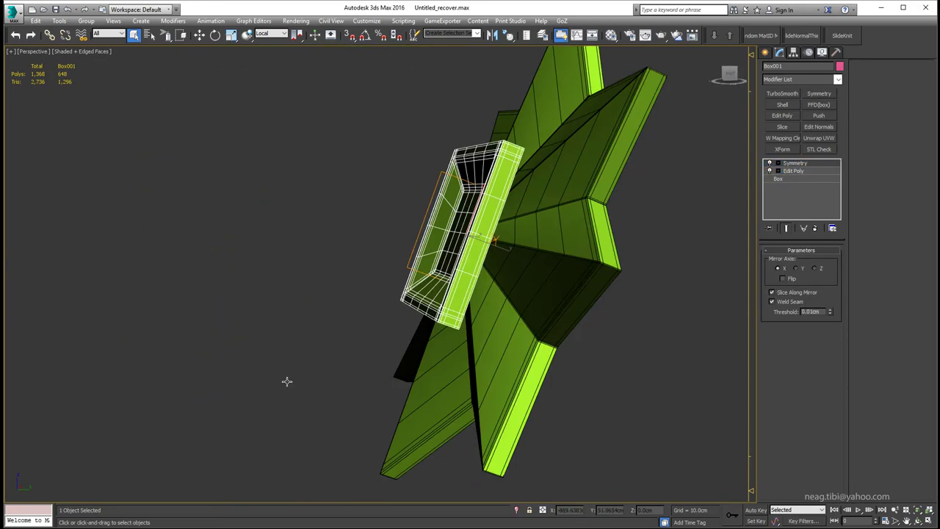
click(287, 426)
key(F4)
scroll(382, 323, up, 2)
alt+middle_drag(383, 324, 632, 206)
key(ctrl+z)
click(667, 206)
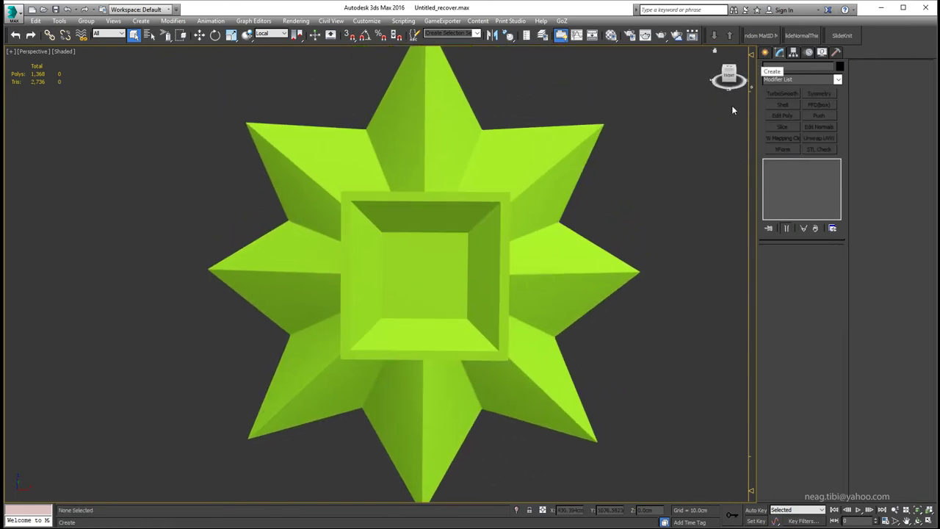
Duplicate the centre box as Box002, move it right, and convert it to Editable Poly
click(443, 273)
key(ctrl+v)
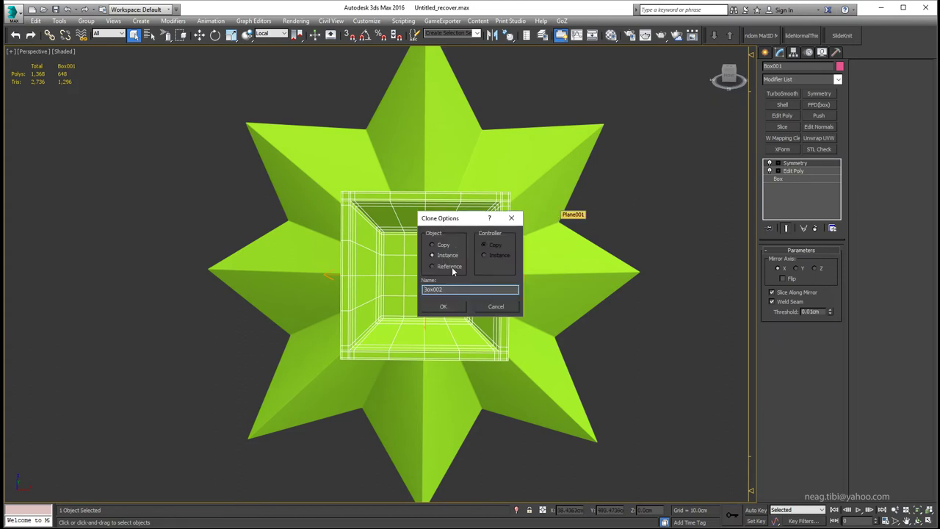
click(441, 305)
key(w)
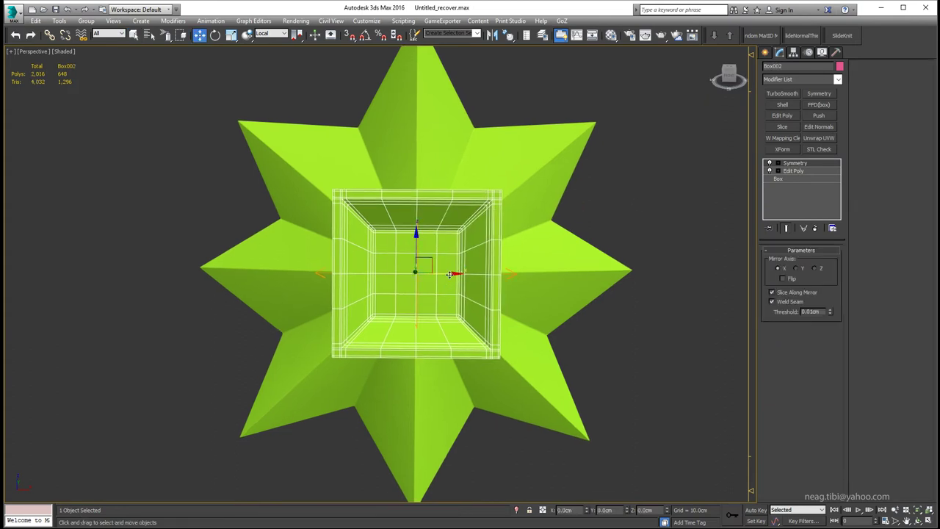
drag(449, 274, 556, 274)
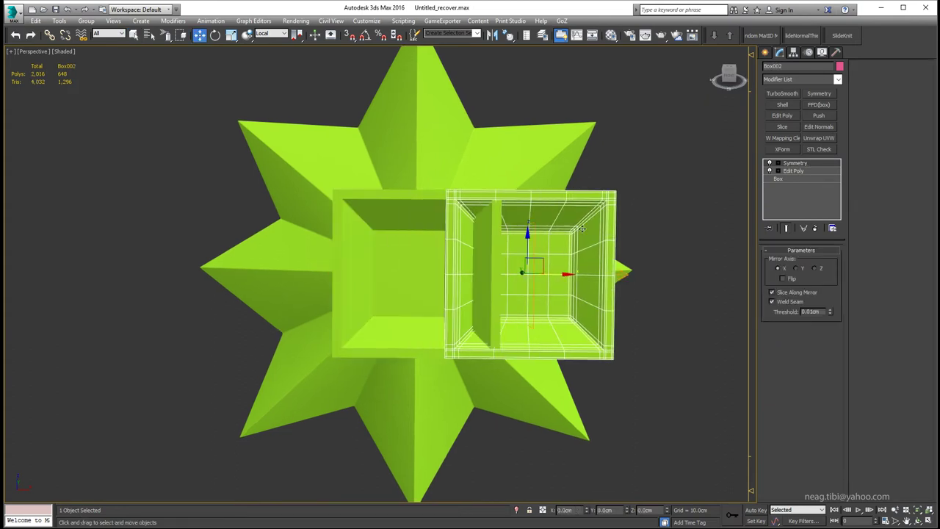
right_click(580, 312)
click(735, 330)
Select a face and then an edge inside Box002
scroll(528, 274, up, 2)
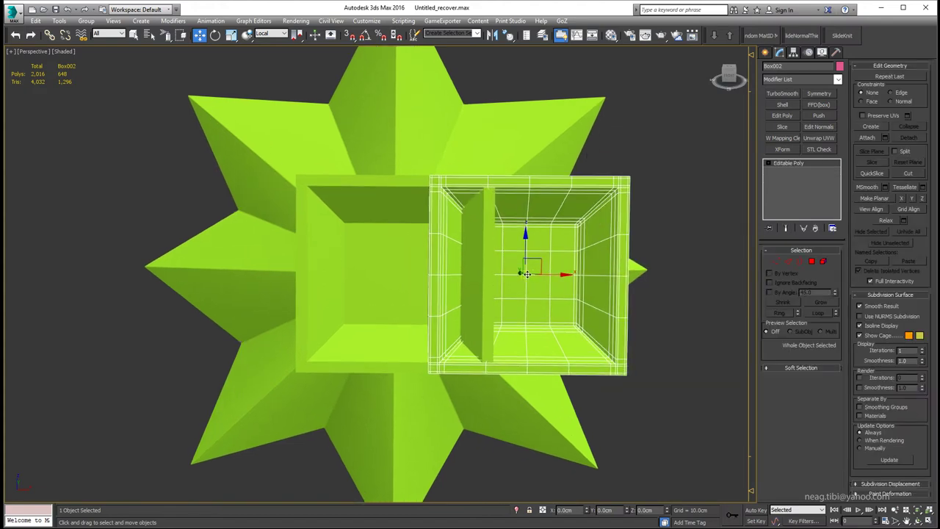
key(4)
click(531, 273)
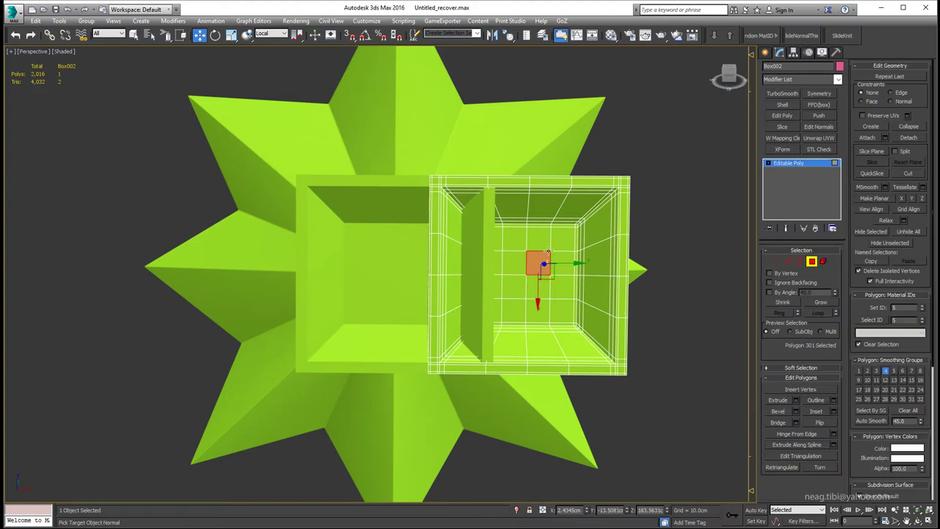
scroll(529, 238, up, 2)
key(2)
click(529, 239)
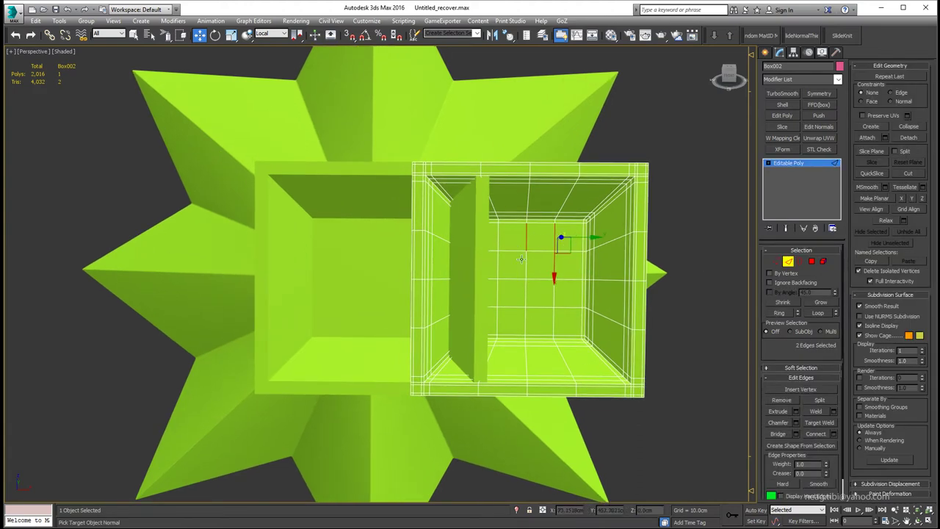
Detach the four selected faces as Object001 and select it for scaling
key(4)
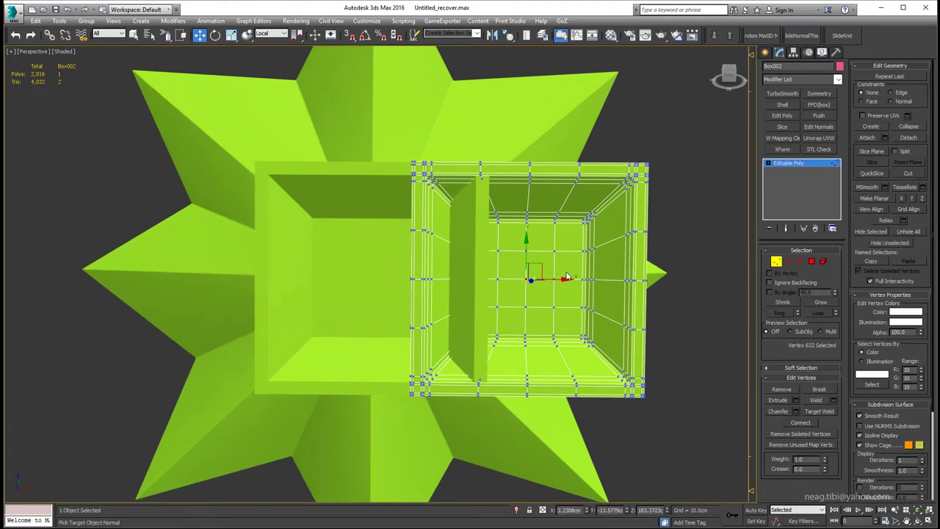
click(909, 138)
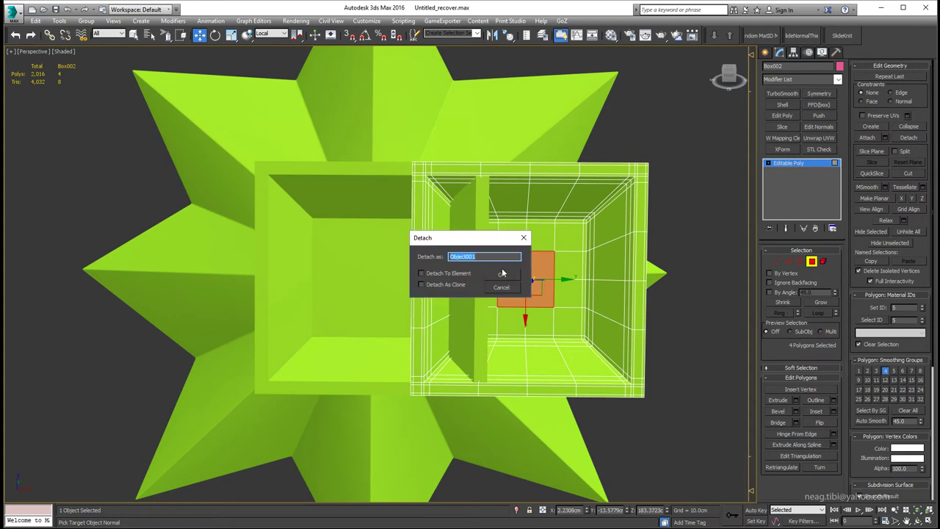
key(Return)
key(4)
click(502, 253)
alt+middle_drag(502, 253, 501, 254)
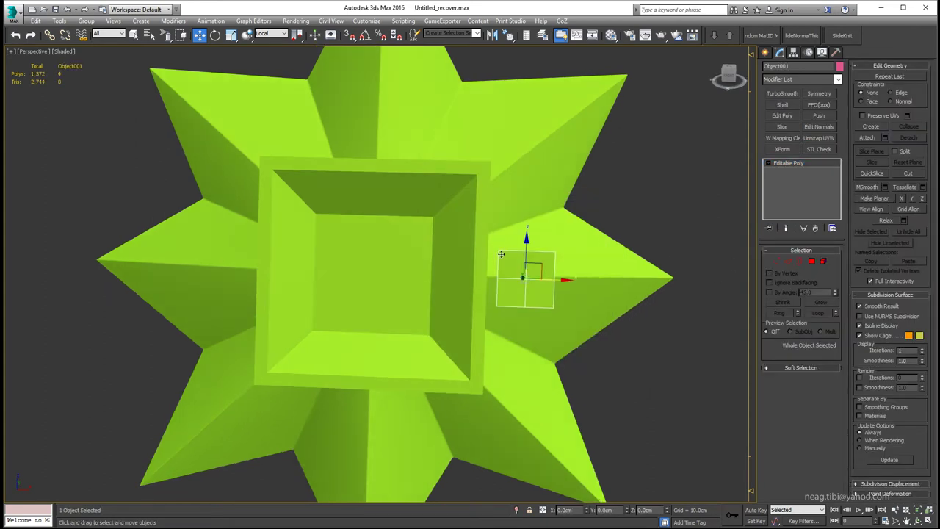
key(r)
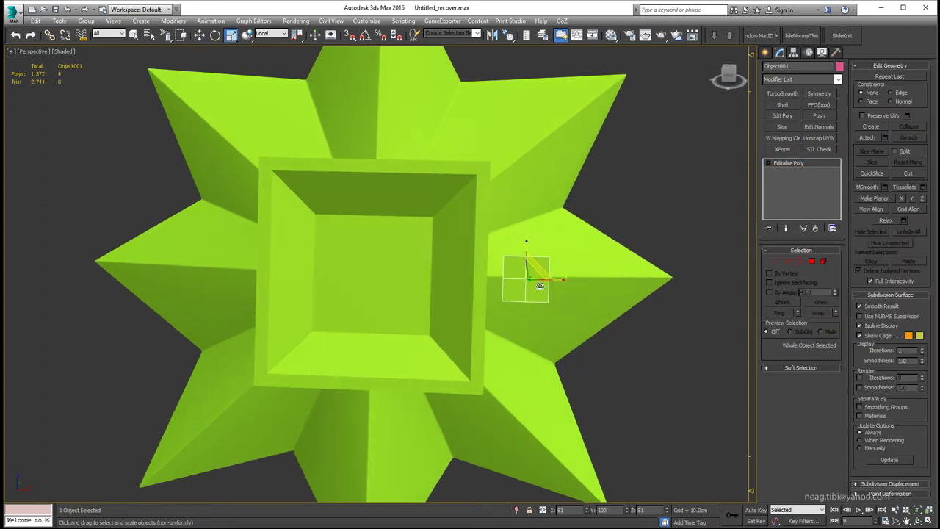
scroll(540, 286, down, 2)
mouse_move(540, 306)
alt+middle_down()
mouse_move(529, 309)
mouse_move(583, 322)
alt+middle_up()
Maximize a shaded, edged perspective view and orbit around the detached piece
key(F3)
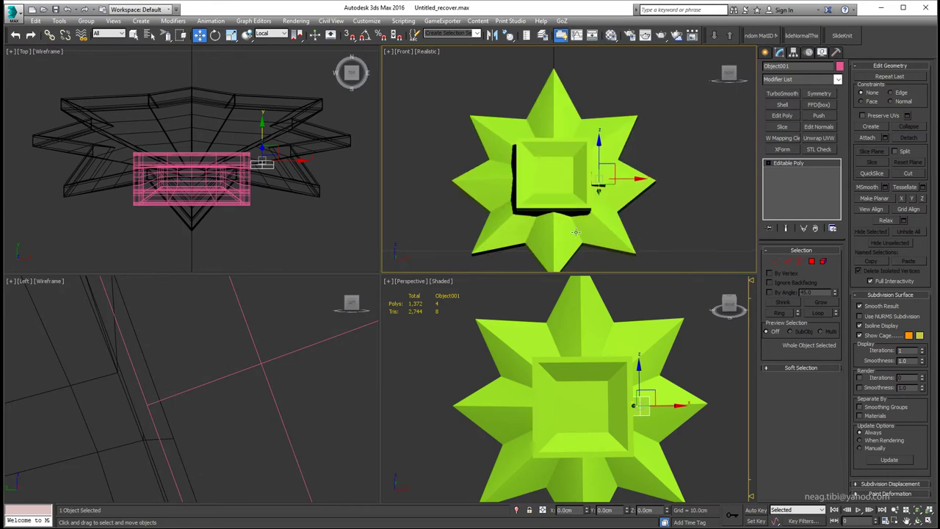
click(430, 51)
click(441, 98)
key(alt+w)
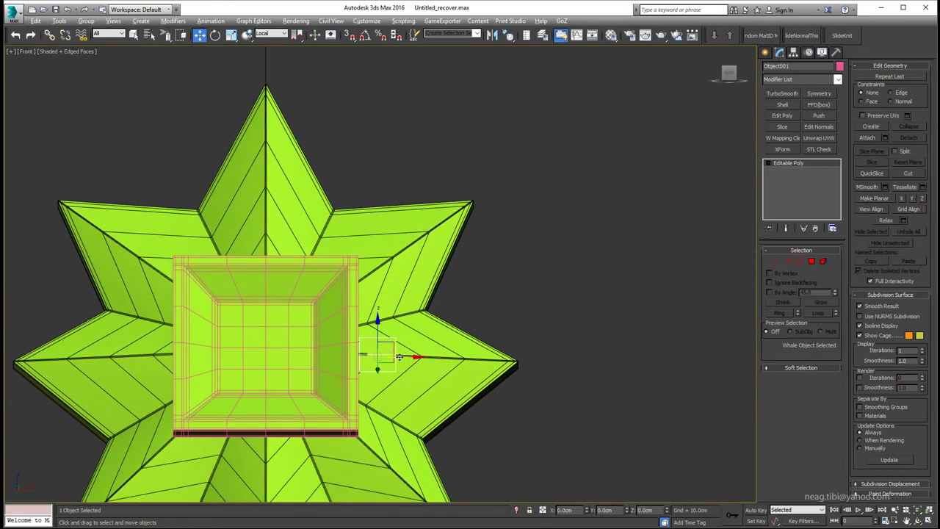
key(p)
alt+middle_drag(550, 392, 558, 317)
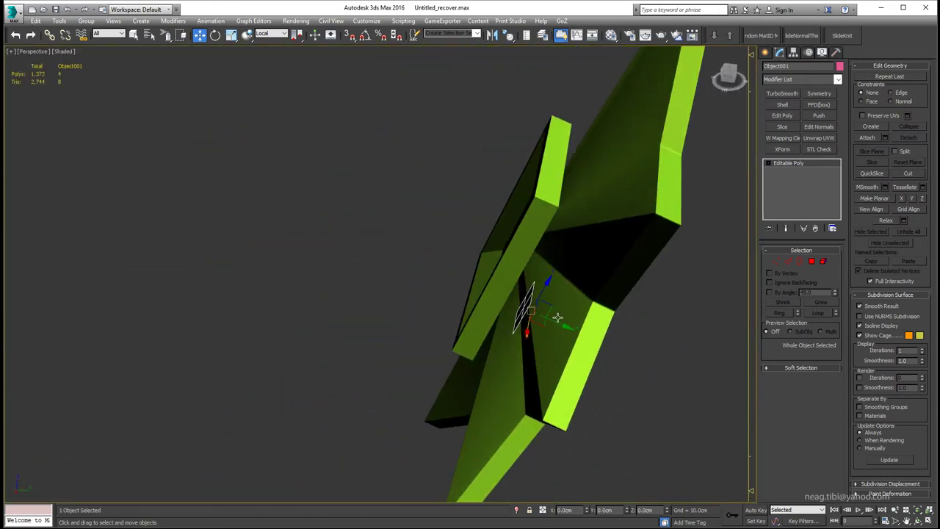
alt+middle_drag(507, 297, 512, 291)
mouse_move(270, 74)
alt+middle_down()
mouse_move(536, 310)
mouse_move(563, 223)
mouse_move(558, 294)
mouse_move(586, 310)
mouse_move(562, 272)
mouse_move(551, 313)
mouse_move(558, 301)
mouse_move(468, 193)
mouse_move(660, 291)
alt+middle_up()
Add a Shell modifier with raised Outer Amount and an Edit Poly modifier above it
click(782, 104)
drag(833, 267, 832, 258)
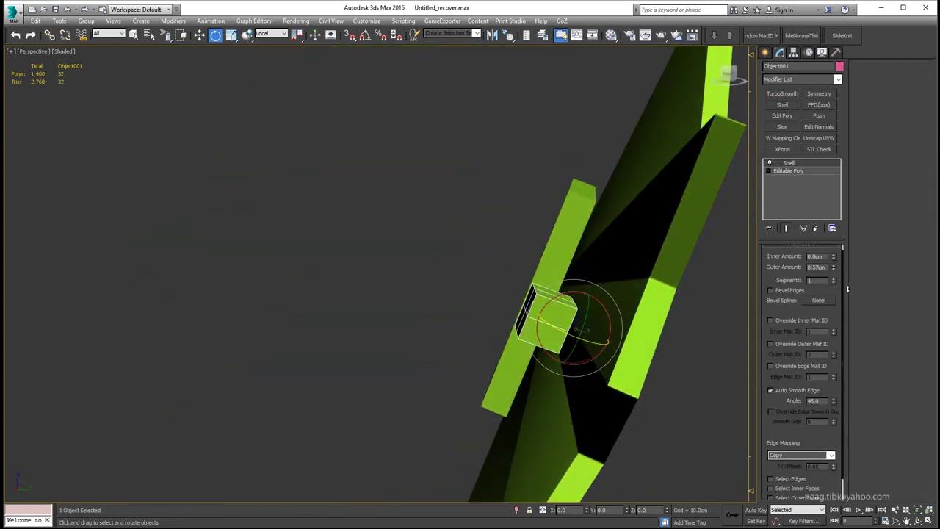
mouse_move(661, 316)
alt+middle_down()
mouse_move(647, 323)
mouse_move(699, 330)
mouse_move(624, 330)
mouse_move(611, 306)
mouse_move(551, 315)
alt+middle_up()
click(782, 115)
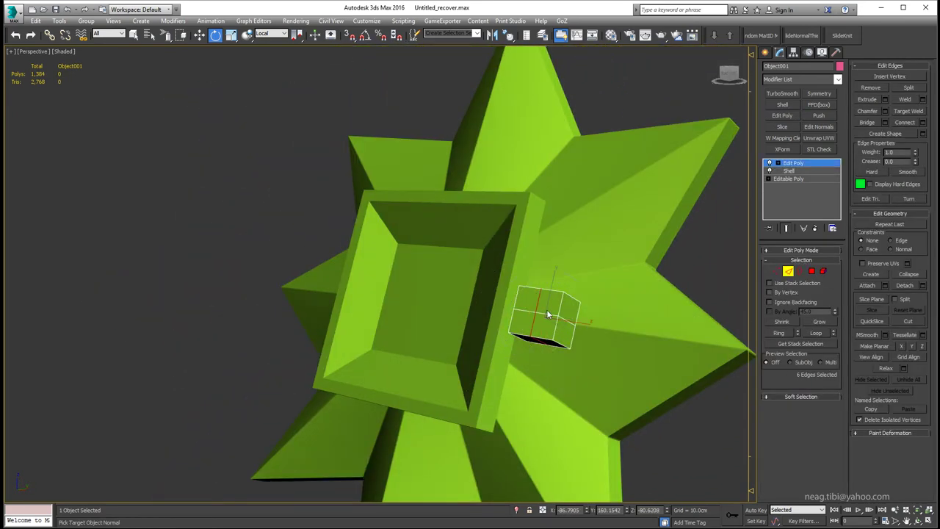
mouse_move(633, 359)
alt+middle_down()
mouse_move(595, 376)
mouse_move(625, 301)
mouse_move(616, 301)
alt+middle_up()
Pull the piece's outer face out into a cube and shift-drag a copy upward
key(4)
click(547, 309)
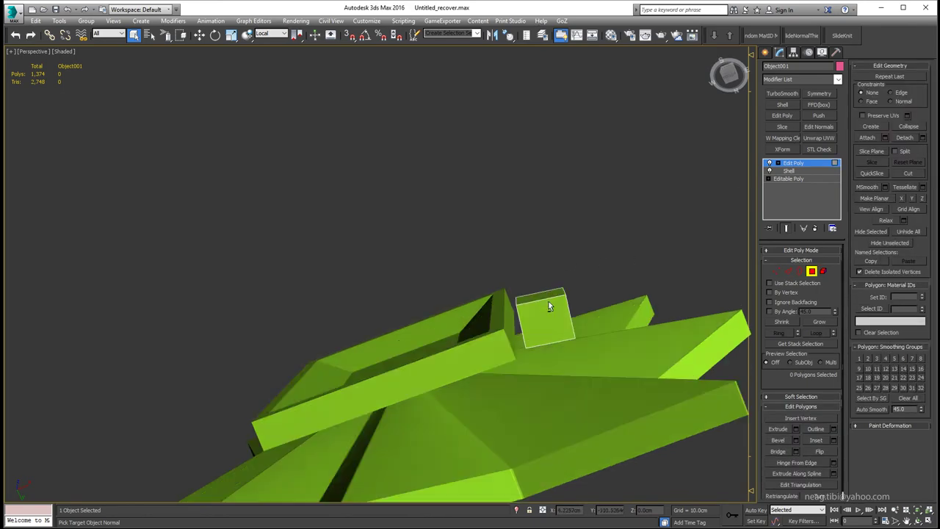
mouse_move(550, 308)
alt+middle_down()
mouse_move(571, 287)
mouse_move(534, 270)
mouse_move(817, 282)
alt+middle_up()
click(812, 271)
mouse_move(661, 301)
alt+middle_down()
mouse_move(602, 311)
mouse_move(598, 336)
mouse_move(626, 290)
mouse_move(588, 290)
mouse_move(559, 259)
alt+middle_up()
mouse_move(555, 312)
middle_down()
mouse_move(558, 242)
mouse_move(537, 288)
mouse_move(451, 227)
mouse_move(583, 230)
middle_up()
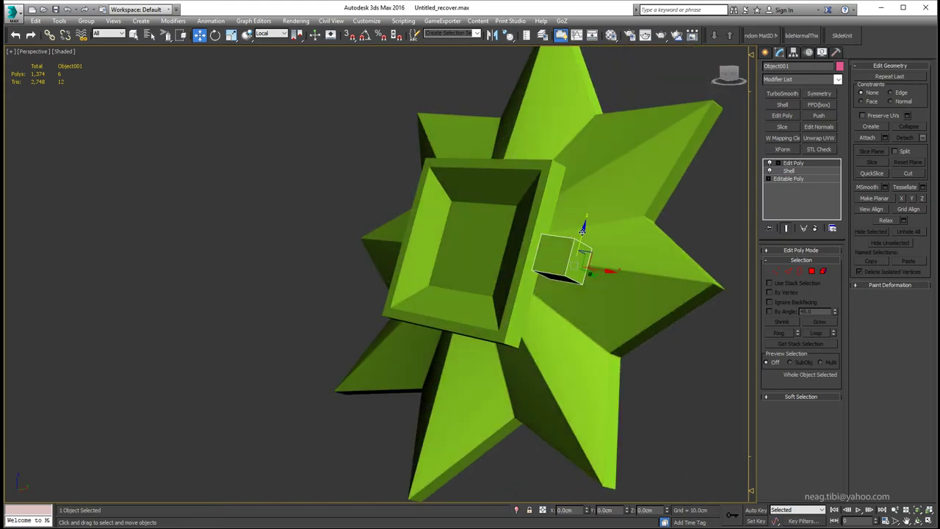
shift+drag(583, 230, 579, 158)
Clone the cube as Object002, Object003 downward, and Object004 below the recess
click(472, 313)
mouse_move(472, 313)
alt+middle_down()
mouse_move(462, 216)
mouse_move(577, 292)
alt+middle_up()
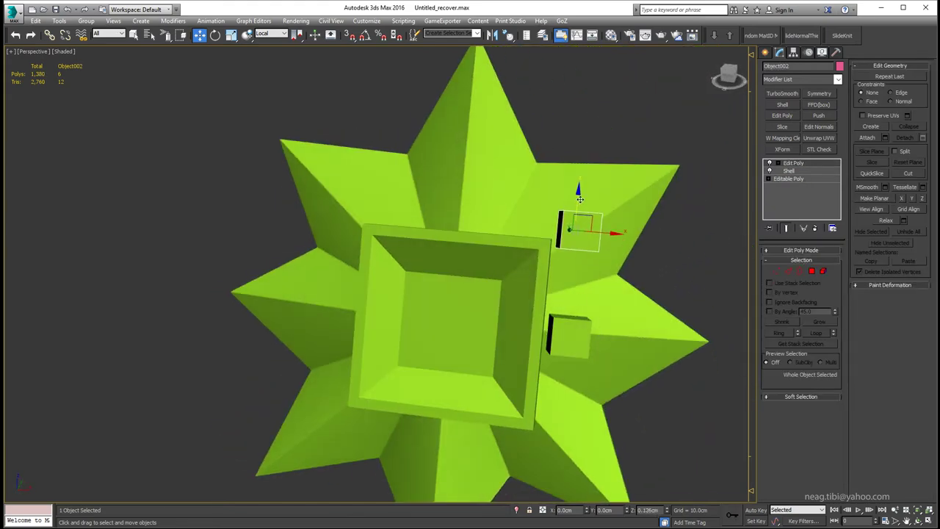
mouse_move(582, 199)
alt+middle_down()
mouse_move(628, 193)
mouse_move(550, 227)
mouse_move(562, 272)
mouse_move(592, 245)
mouse_move(609, 248)
mouse_move(585, 266)
mouse_move(588, 221)
mouse_move(570, 165)
alt+middle_up()
key(e)
key(w)
shift+drag(570, 165, 546, 362)
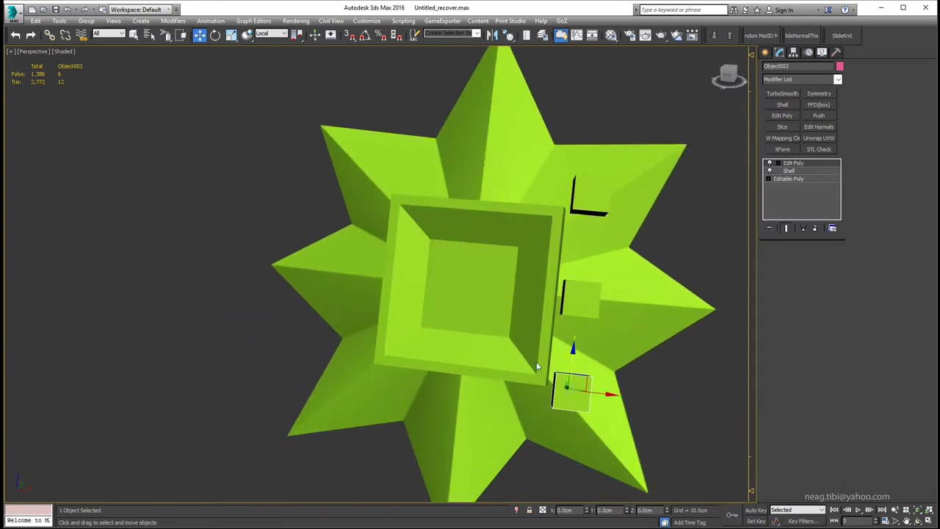
mouse_move(546, 361)
alt+middle_down()
mouse_move(552, 388)
mouse_move(564, 320)
mouse_move(550, 321)
alt+middle_up()
shift+drag(487, 338, 484, 323)
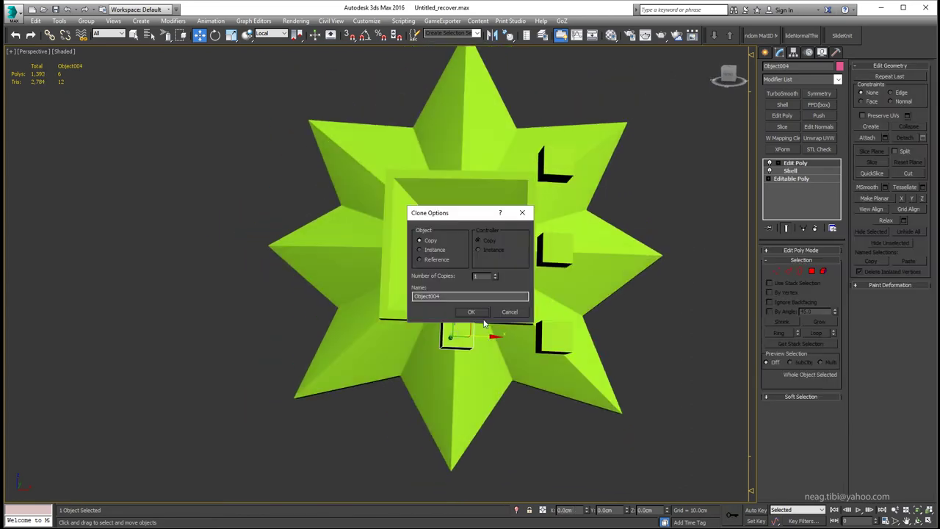
click(473, 311)
Switch the reference coordinate system to View, then back to Local
key(f)
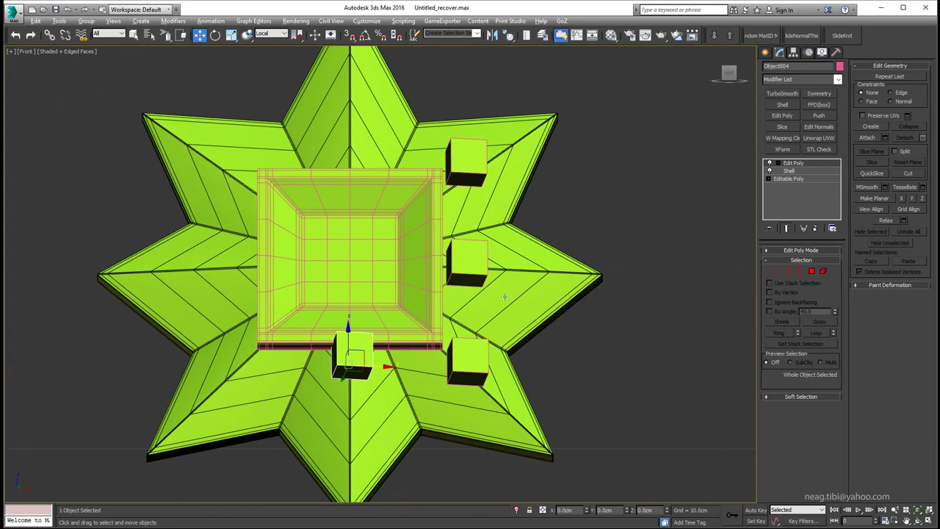
key(p)
mouse_move(505, 296)
alt+middle_down()
mouse_move(454, 330)
mouse_move(482, 388)
mouse_move(470, 230)
mouse_move(457, 359)
alt+middle_up()
key(w)
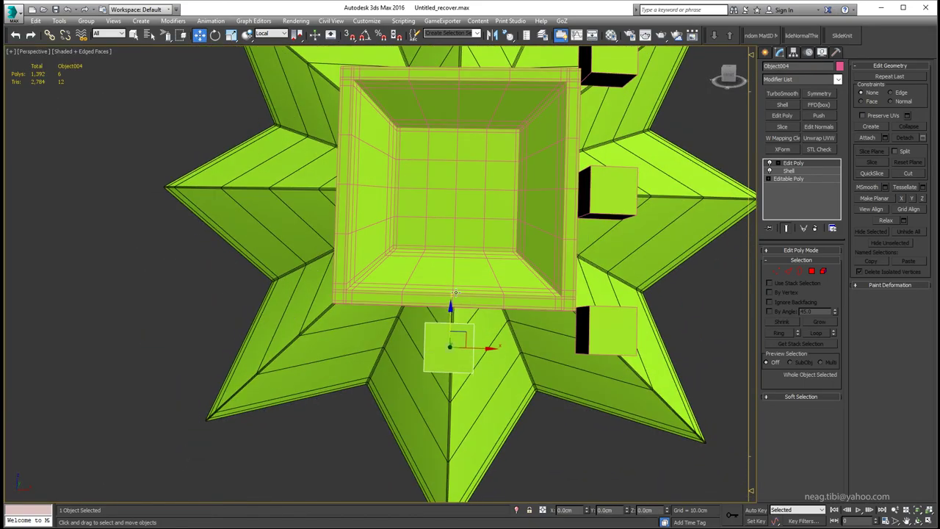
mouse_move(455, 293)
alt+middle_down()
mouse_move(451, 311)
mouse_move(506, 241)
mouse_move(500, 234)
alt+middle_up()
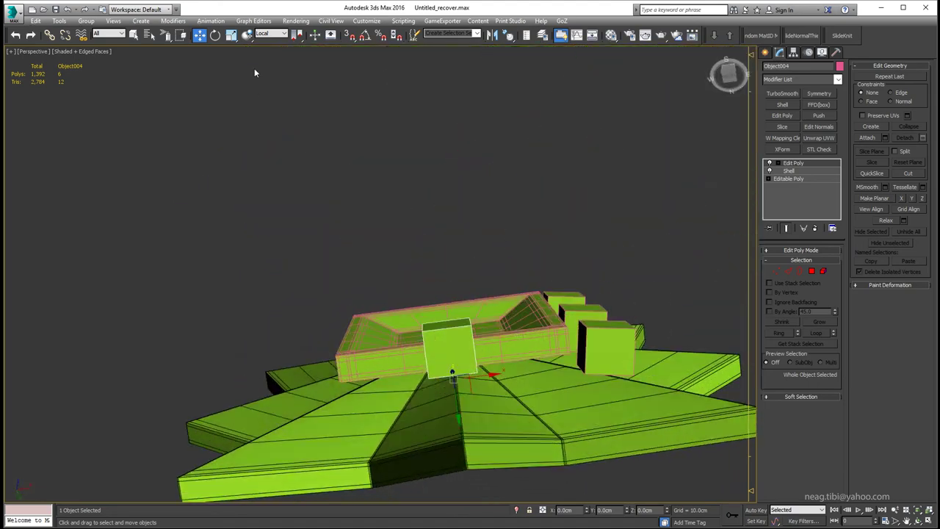
click(271, 34)
click(271, 43)
alt+middle_drag(268, 74, 265, 34)
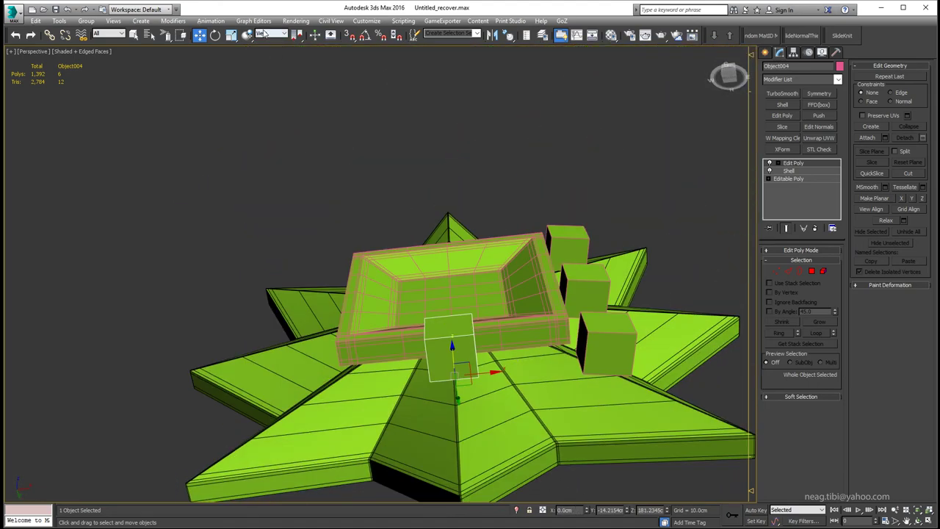
click(271, 34)
click(271, 73)
Reselect the lower cube and clone it above the recess as Object005
mouse_move(507, 345)
alt+middle_down()
mouse_move(508, 364)
mouse_move(526, 372)
mouse_move(452, 329)
mouse_move(431, 288)
mouse_move(448, 307)
alt+middle_up()
click(458, 316)
key(F4)
click(459, 327)
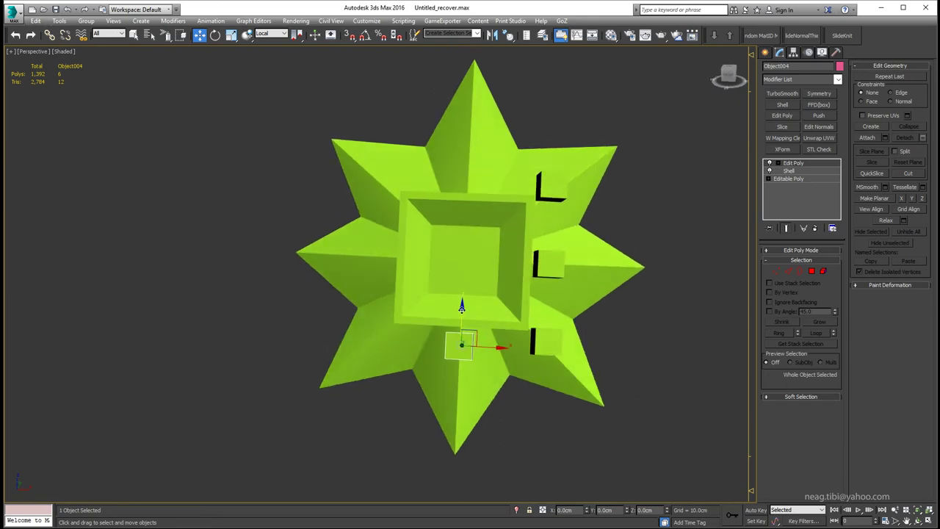
shift+drag(490, 138, 506, 166)
click(474, 316)
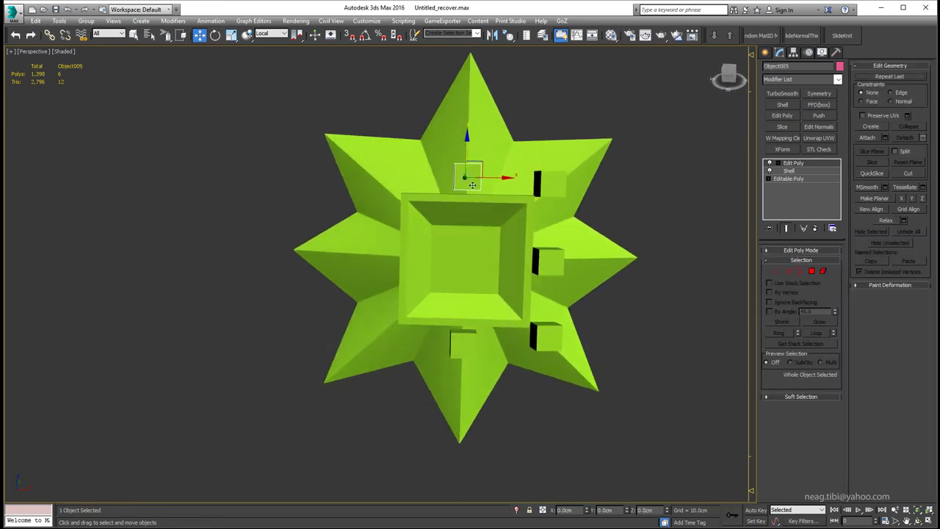
mouse_move(352, 183)
alt+middle_down()
mouse_move(365, 171)
mouse_move(382, 183)
alt+middle_up()
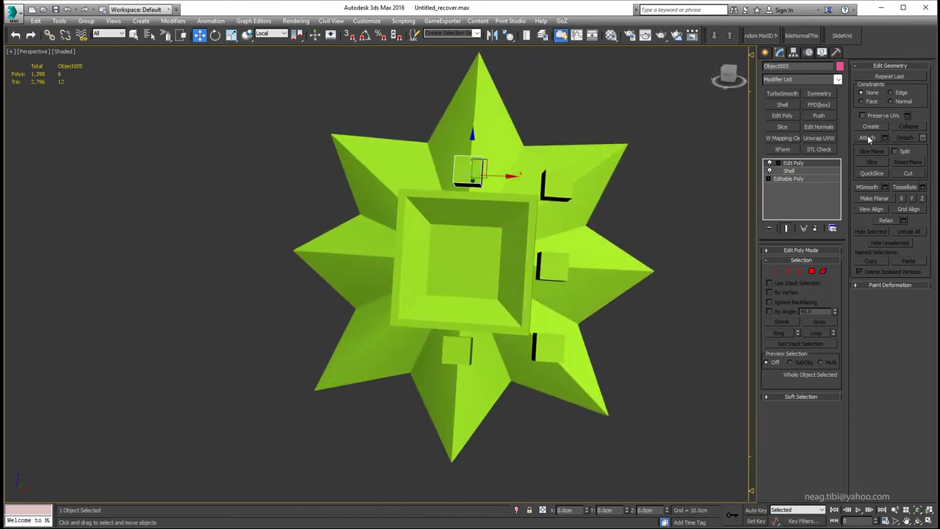
Select the top cube's edges and move vertices using View reference coordinates
key(2)
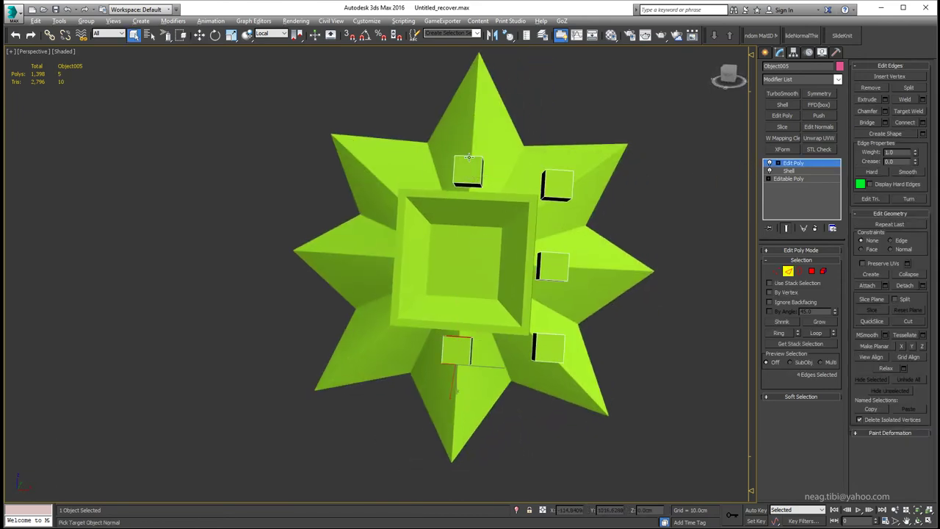
ctrl+click(469, 157)
alt+middle_drag(416, 302, 433, 298)
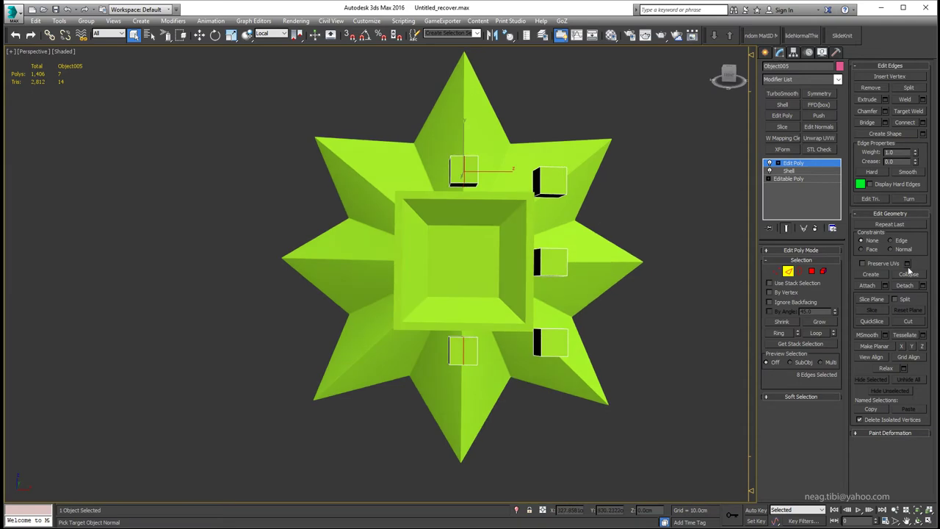
click(776, 271)
key(w)
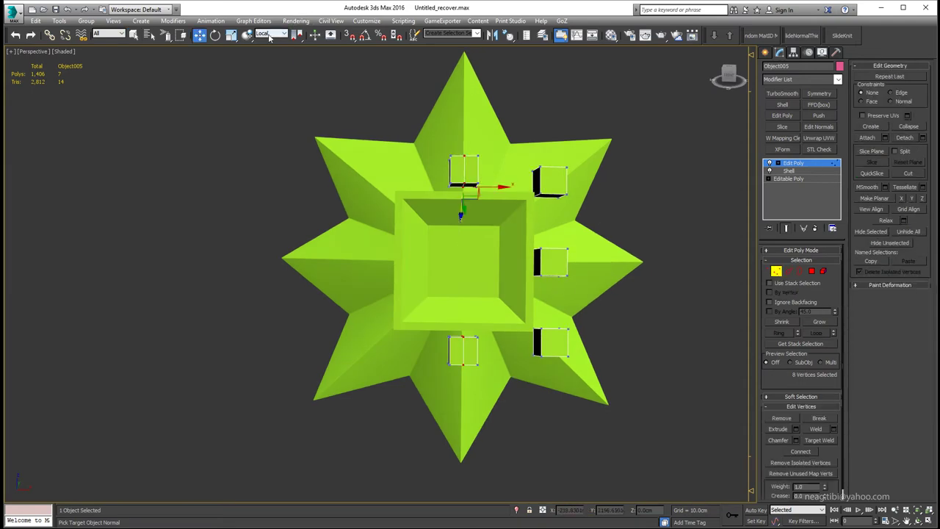
click(269, 34)
click(269, 44)
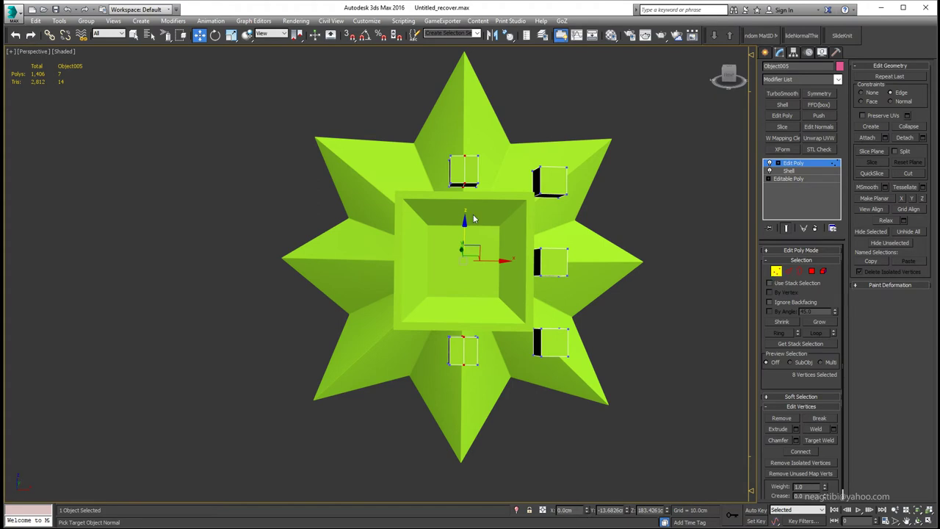
Use Affect Pivot Only with View coordinates to align the pivot to the view
key(2)
key(4)
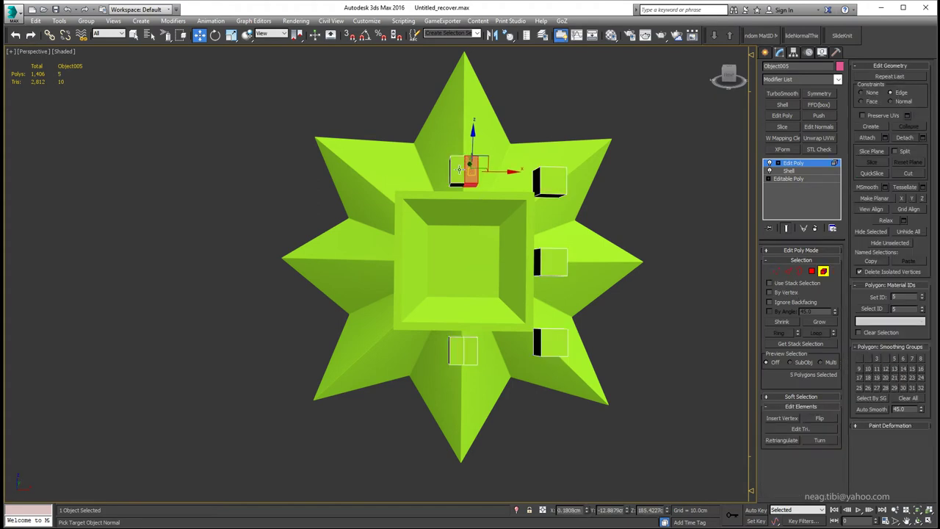
click(794, 53)
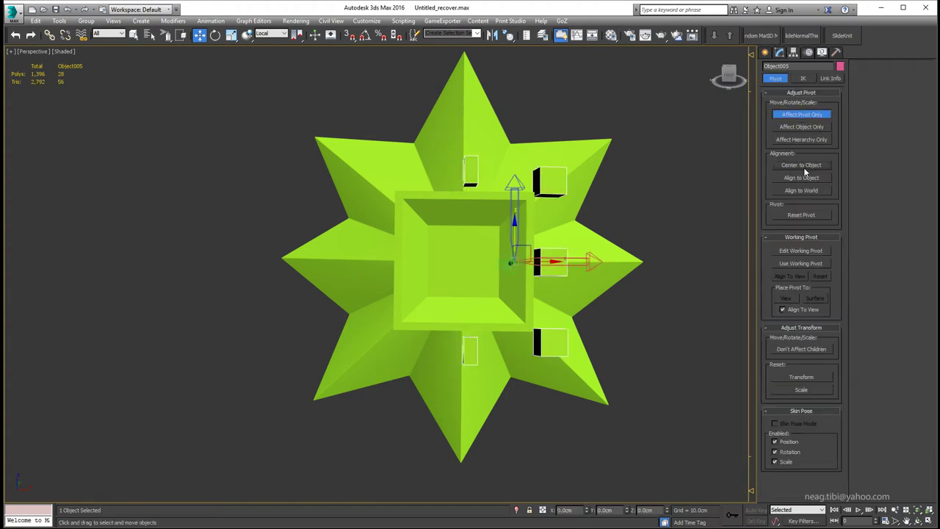
click(272, 34)
click(268, 44)
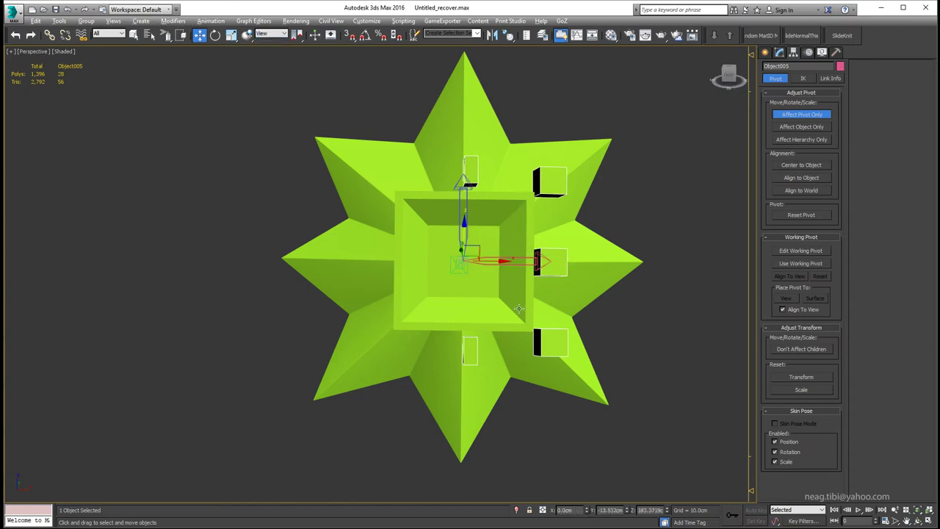
Mirror the cubes to the star's other side and collapse it to Editable Poly
alt+middle_drag(519, 309, 587, 220)
click(780, 52)
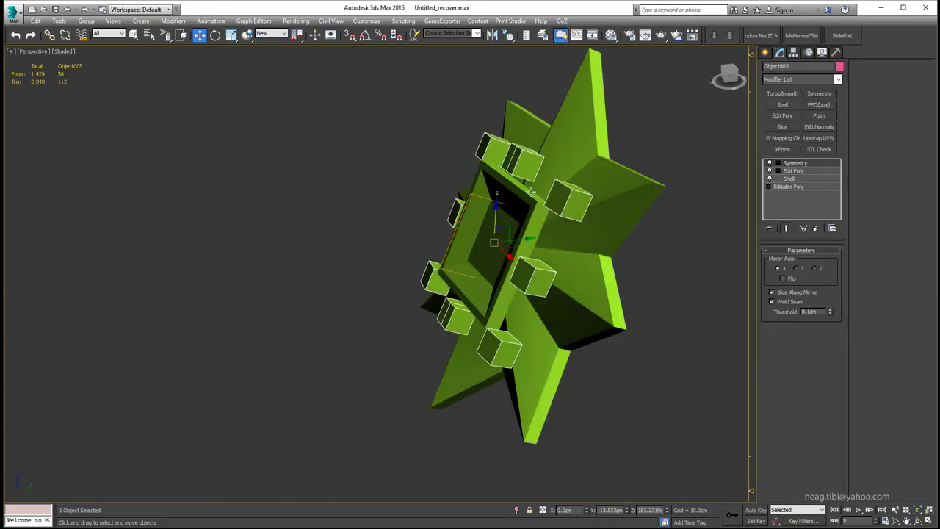
alt+middle_drag(531, 192, 491, 218)
right_click(491, 218)
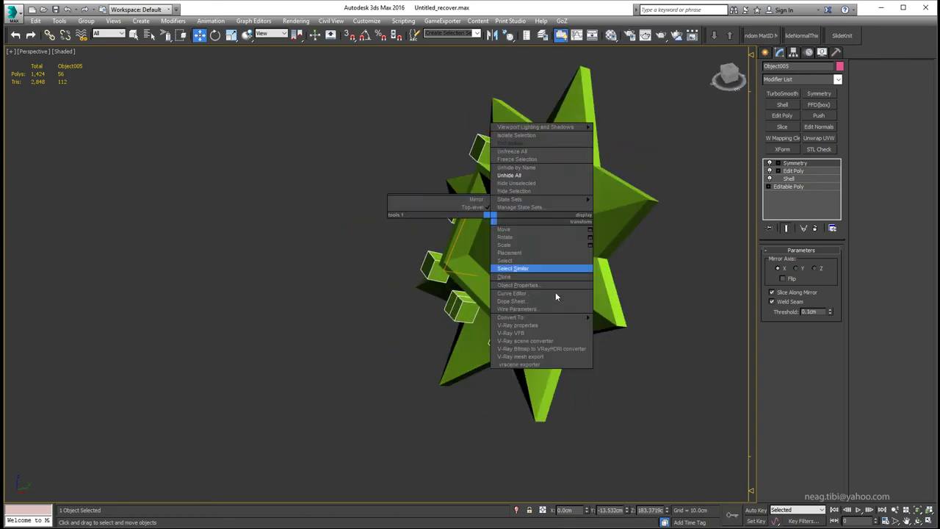
click(625, 328)
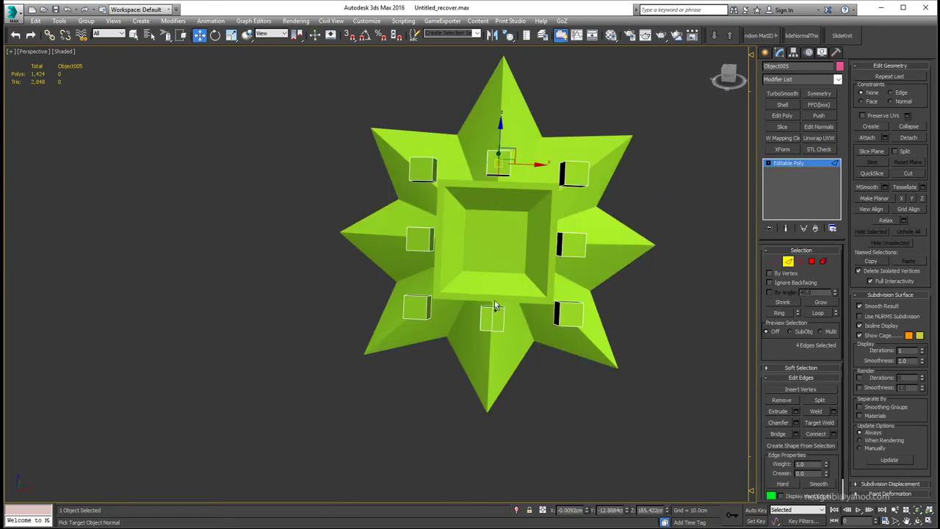
mouse_move(491, 312)
alt+middle_down()
mouse_move(399, 308)
mouse_move(471, 381)
mouse_move(487, 361)
mouse_move(466, 361)
mouse_move(521, 365)
mouse_move(502, 368)
alt+middle_up()
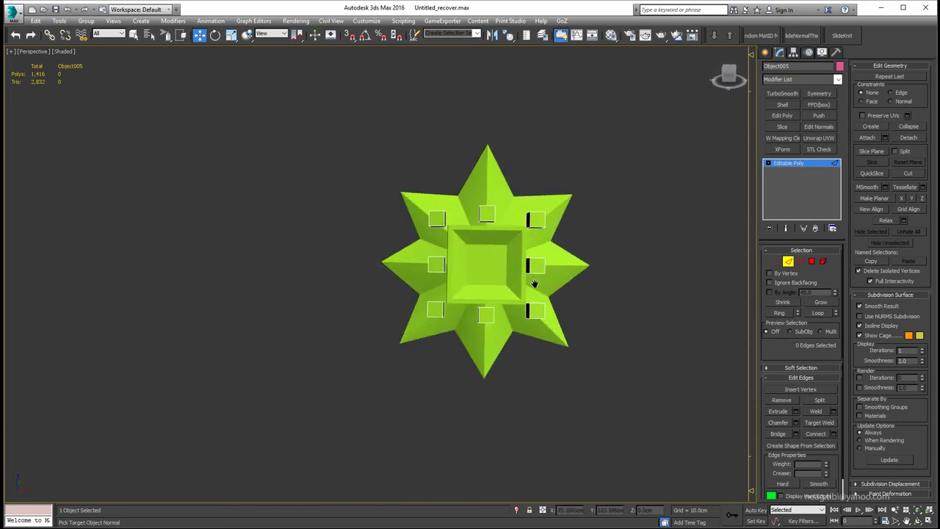
mouse_move(534, 284)
alt+middle_down()
mouse_move(413, 286)
mouse_move(533, 290)
alt+middle_up()
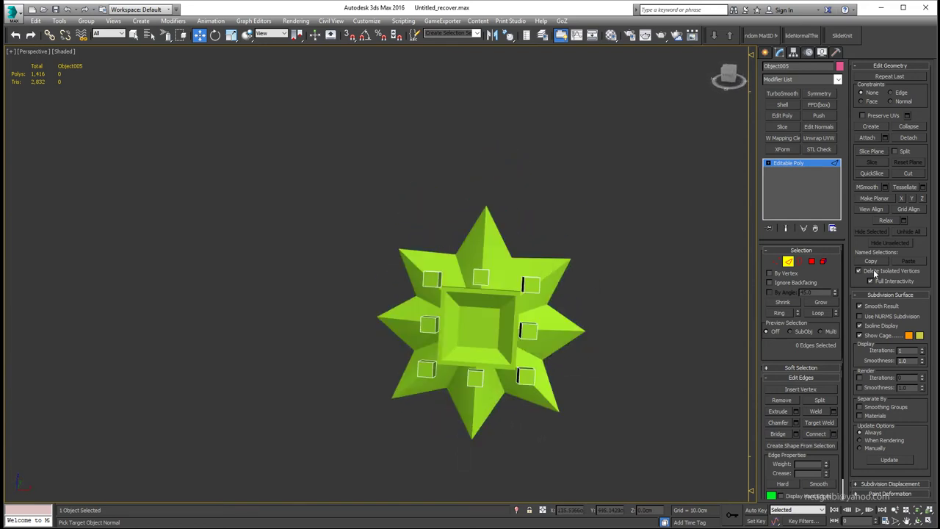
Attach the studs to the star, adjust its pivot, and return to the modifier stack
click(789, 262)
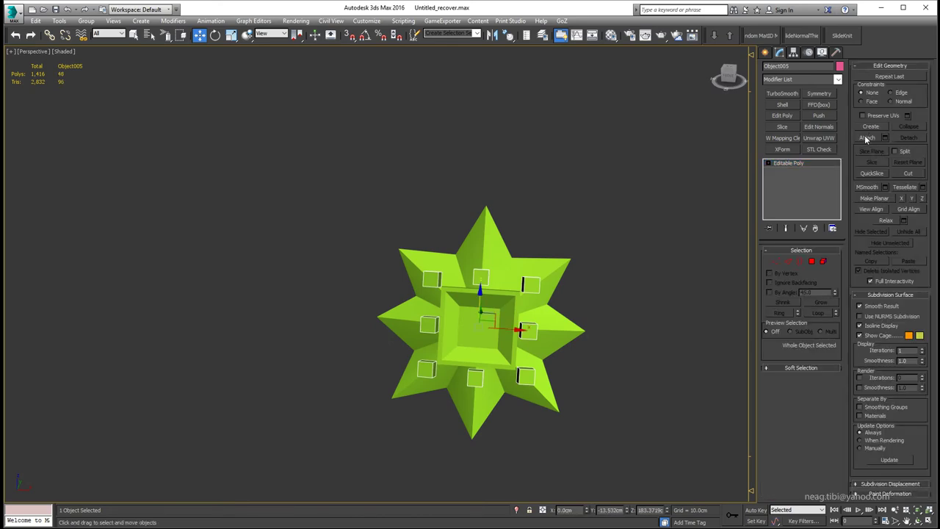
click(510, 299)
mouse_move(510, 299)
alt+middle_down()
mouse_move(580, 227)
mouse_move(454, 212)
mouse_move(485, 228)
alt+middle_up()
key(w)
key(Insert)
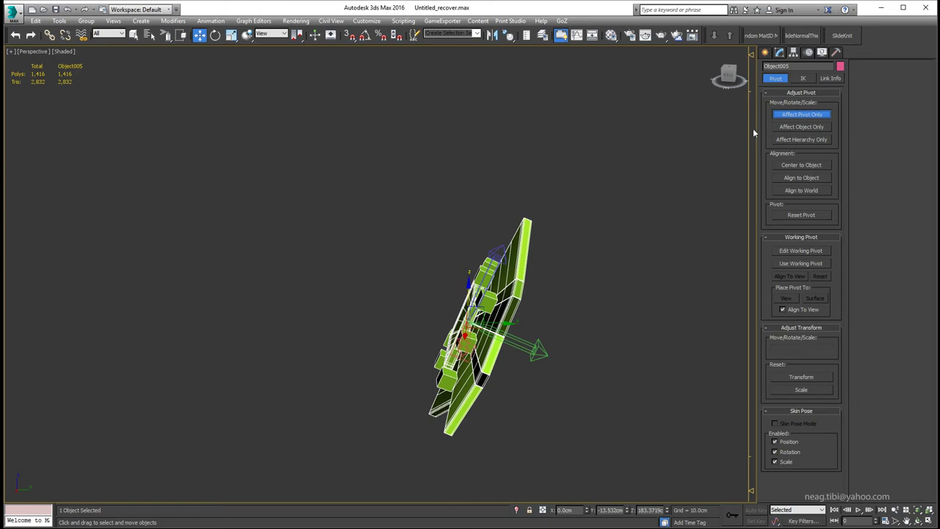
click(801, 114)
click(837, 53)
right_click(622, 267)
click(631, 339)
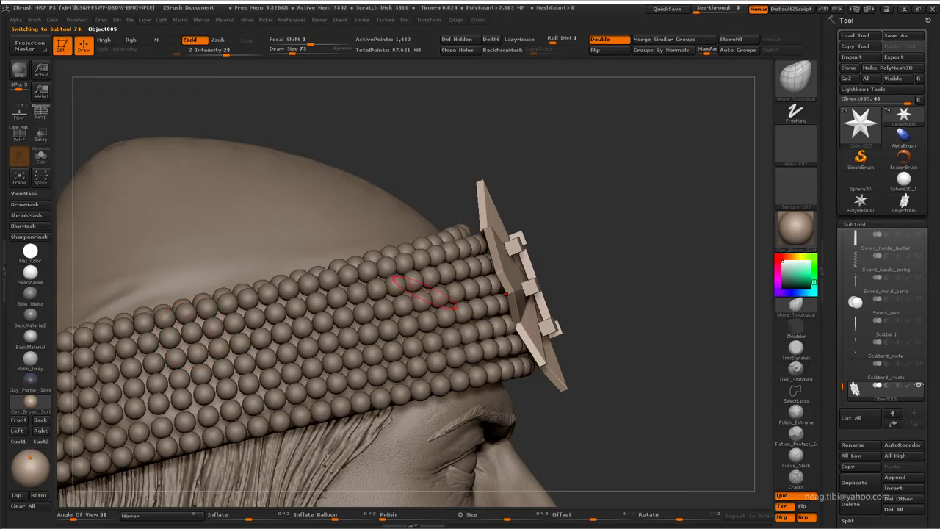
Check the GoZ-imported star with Transpose, then rotate to face the head front-on in Draw
key(w)
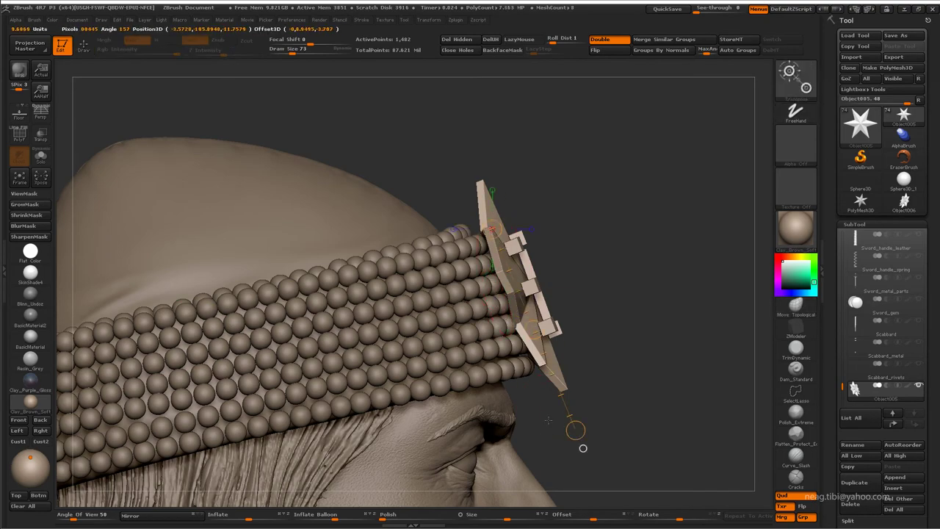
key(q)
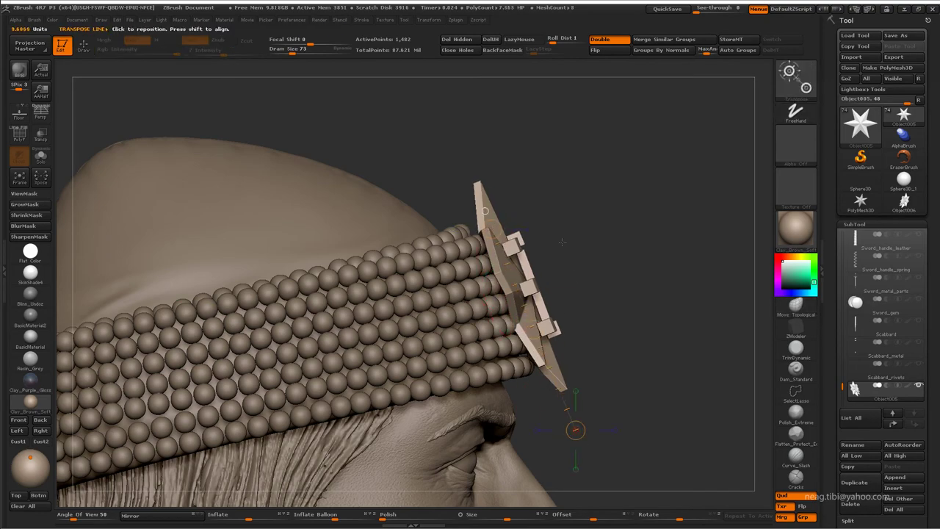
drag(562, 241, 435, 210)
key(q)
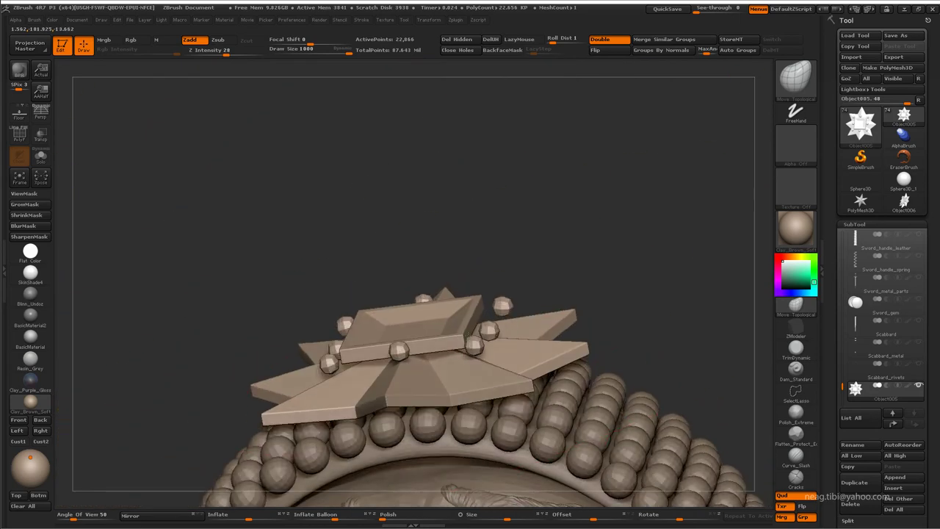
Mask the star plate and inflate the unmasked studs with Deformation Inflate at 70
mouse_move(432, 327)
mouse_down()
mouse_move(578, 323)
mouse_move(576, 312)
mouse_move(518, 339)
mouse_move(529, 252)
mouse_up()
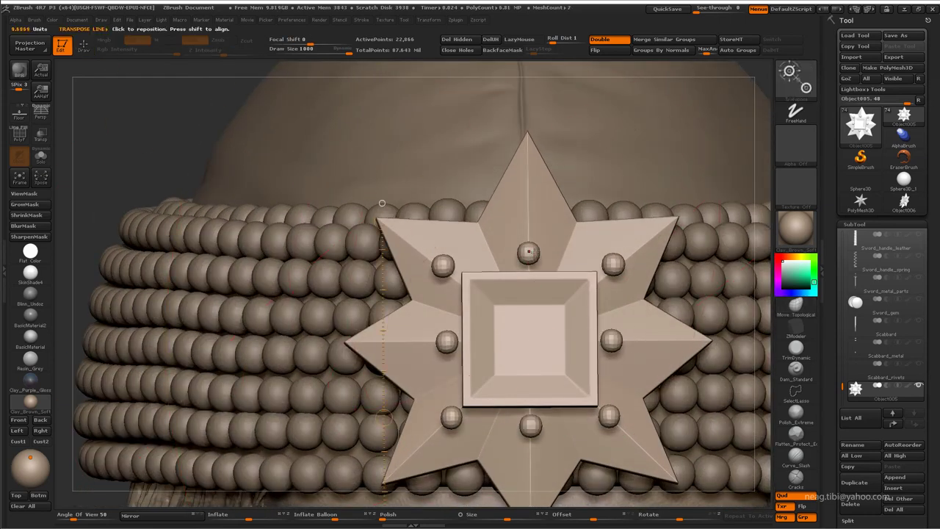
key(ctrl+h)
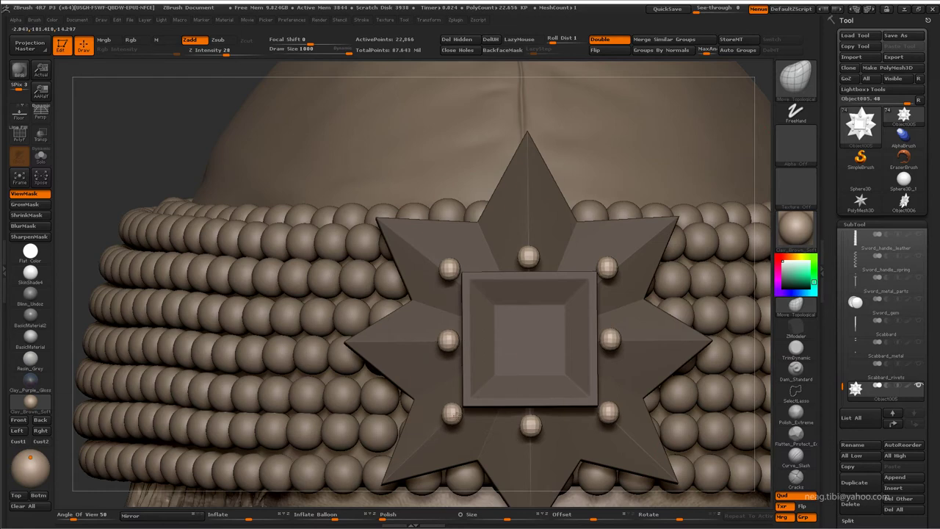
drag(221, 515, 279, 516)
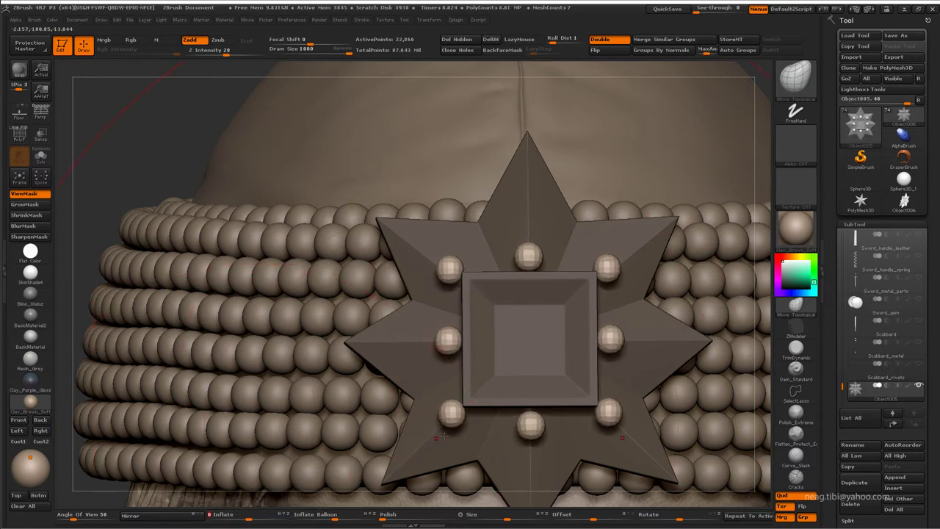
mouse_move(446, 415)
mouse_down()
mouse_move(489, 269)
mouse_move(577, 294)
mouse_move(407, 352)
mouse_up()
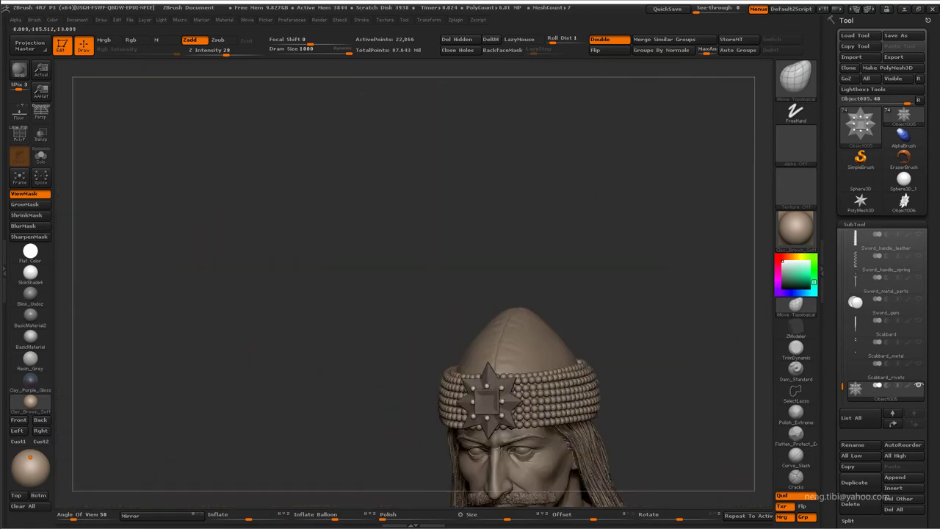
Isolate the star with Solo and drop it one subdivision level
key(space)
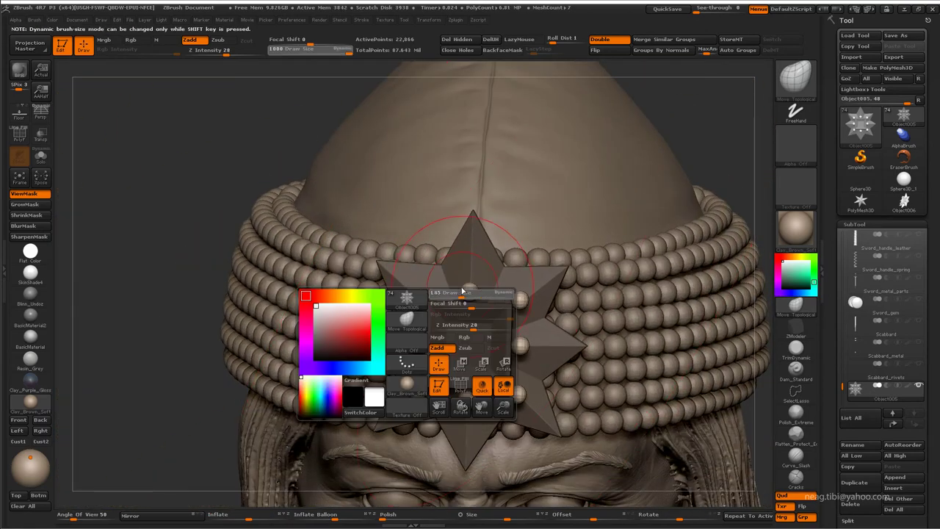
alt+drag(462, 292, 463, 220)
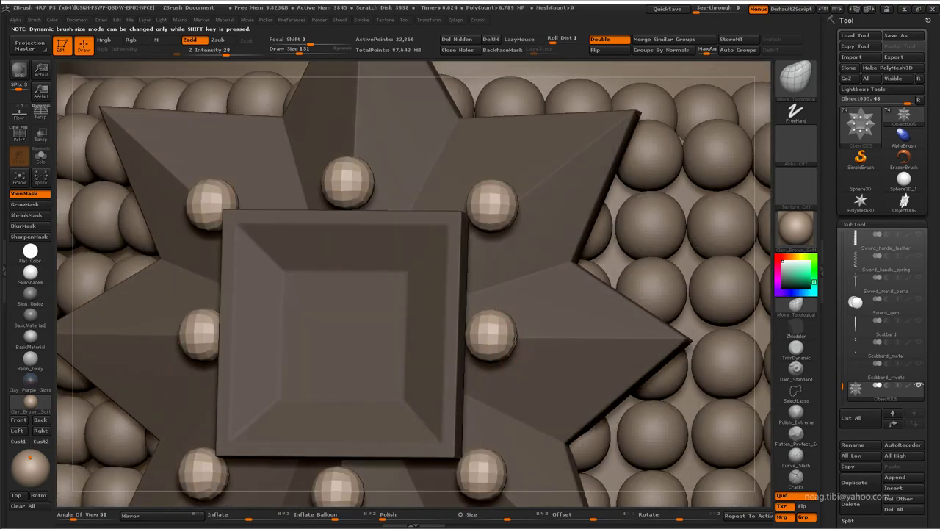
mouse_move(507, 338)
mouse_down()
mouse_move(522, 369)
mouse_move(455, 294)
mouse_move(416, 203)
mouse_move(661, 189)
mouse_up()
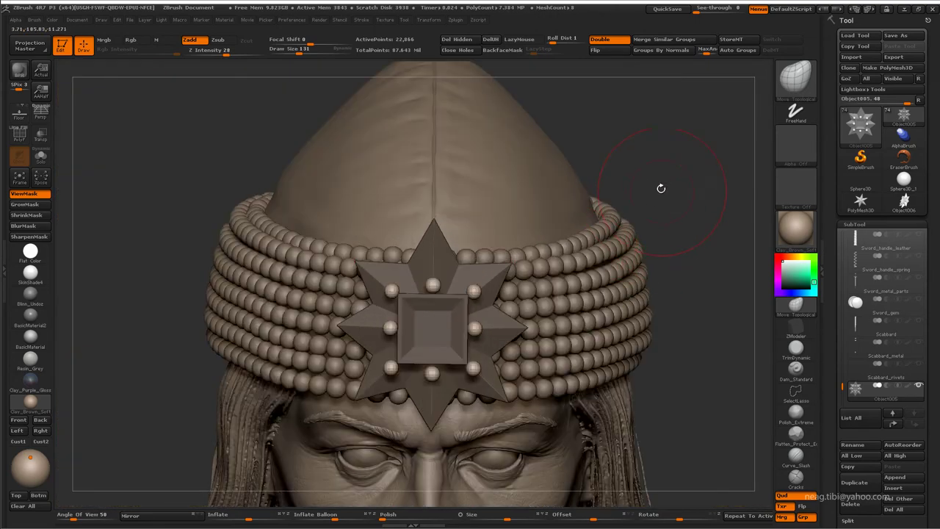
alt+drag(432, 309, 431, 346)
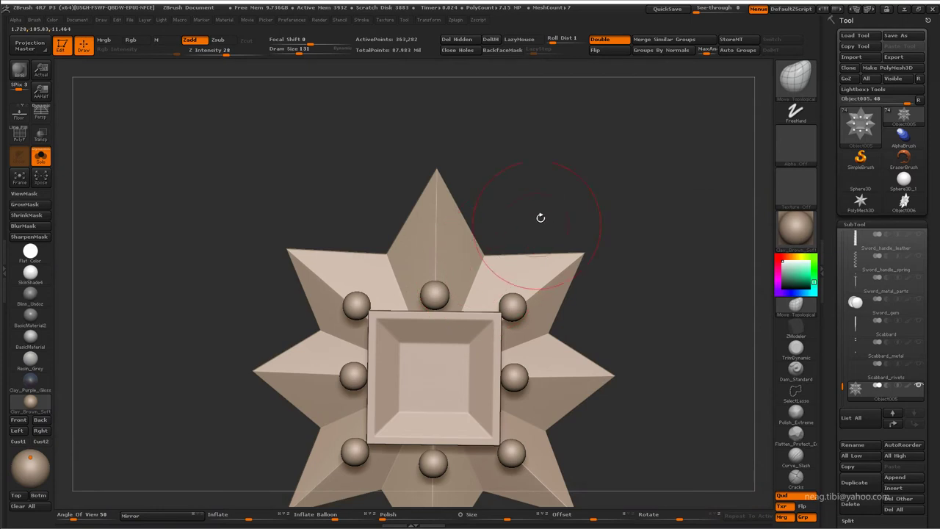
drag(542, 214, 507, 264)
key(shift+d)
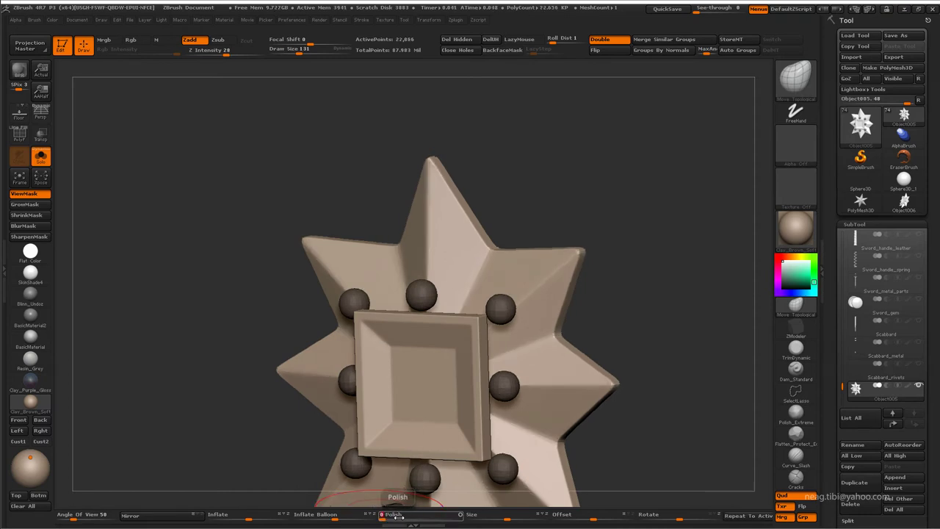
Check the plate with Transpose, toggle subdivision levels, and clear the star's mask
key(w)
drag(384, 367, 473, 371)
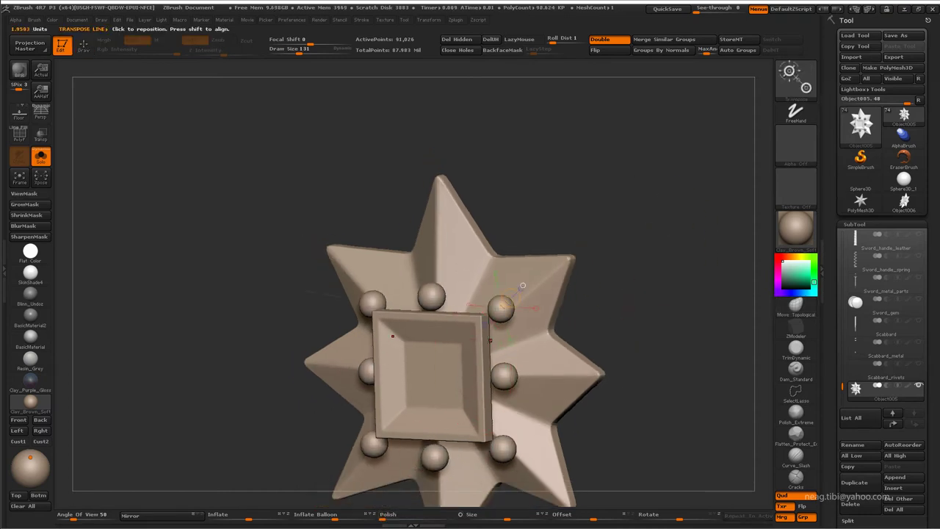
key(q)
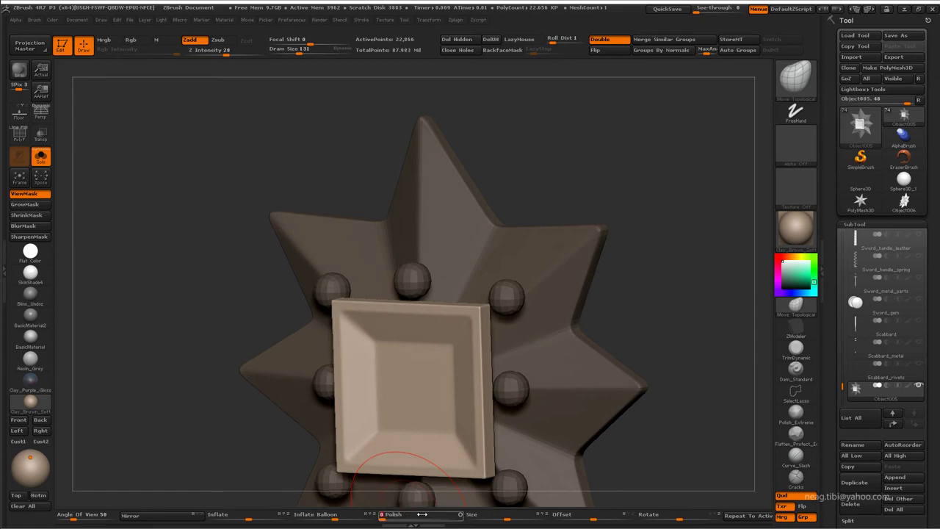
key(shift+d)
key(d)
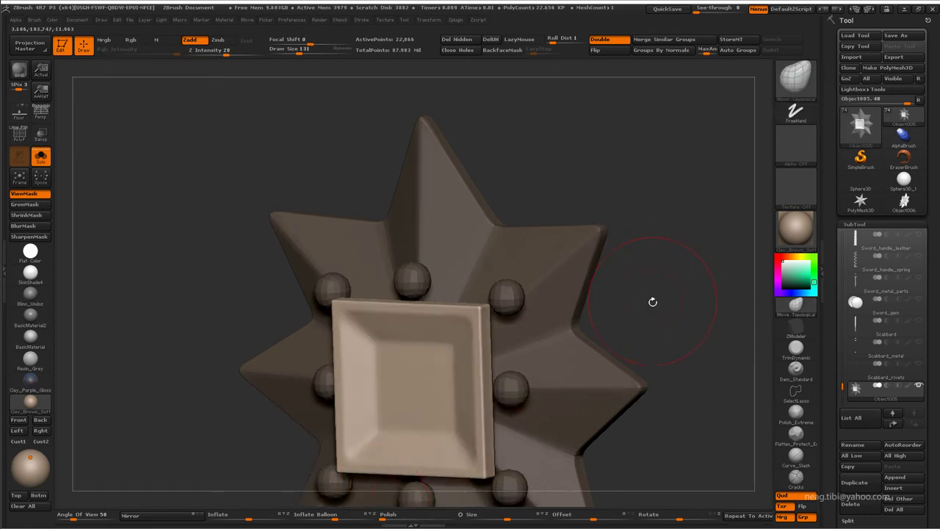
shift+drag(653, 302, 627, 287)
key(ctrl+h)
key(f)
Turn off Solo to show the whole head, rotate to side profile, select the Hat subtool
mouse_move(667, 320)
mouse_down()
mouse_move(646, 308)
mouse_move(588, 316)
mouse_move(540, 427)
mouse_up()
key(shift+alt+s)
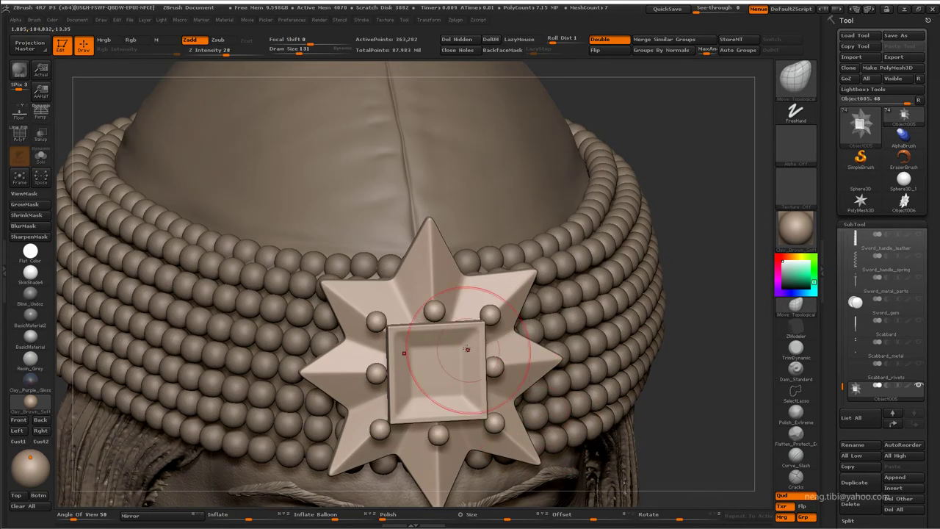
mouse_move(467, 349)
alt+mouse_down()
mouse_move(529, 264)
mouse_move(590, 229)
alt+mouse_up()
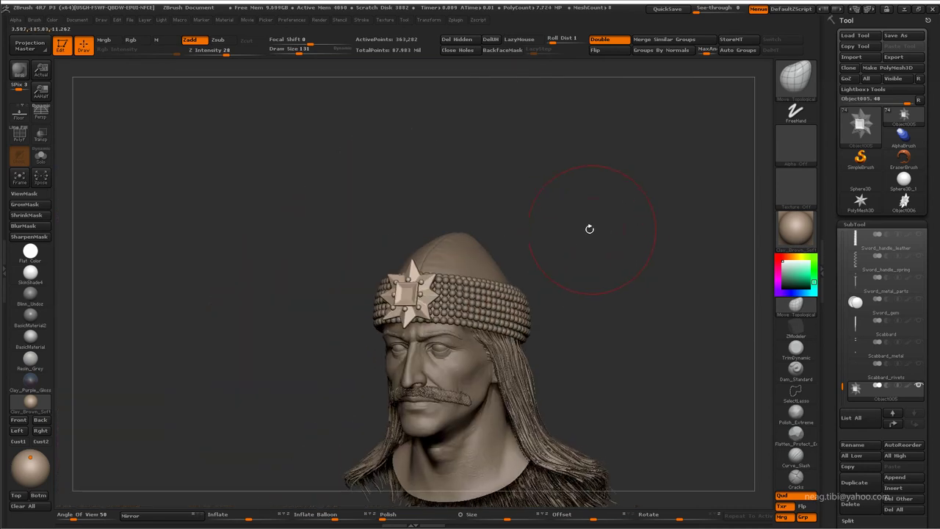
mouse_move(505, 251)
mouse_down()
mouse_move(477, 279)
mouse_move(470, 221)
mouse_move(426, 312)
mouse_up()
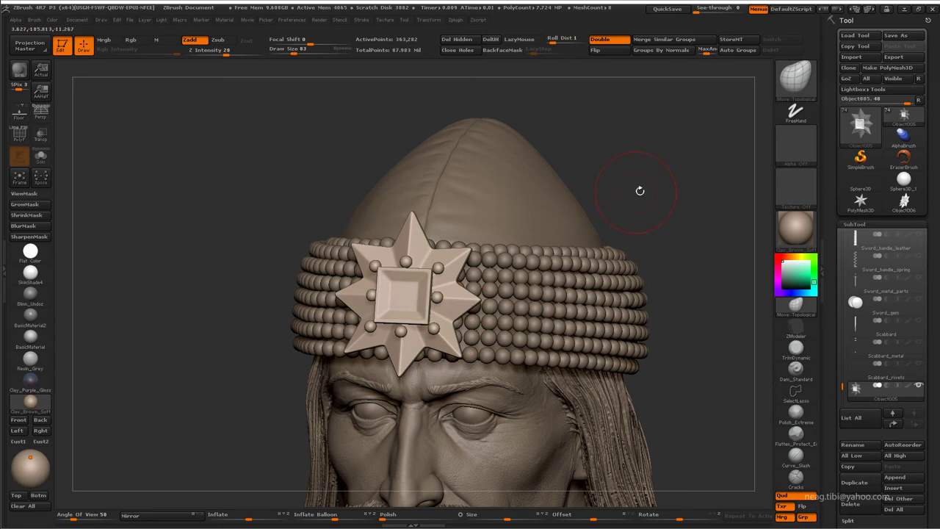
drag(640, 190, 706, 220)
alt+click(664, 195)
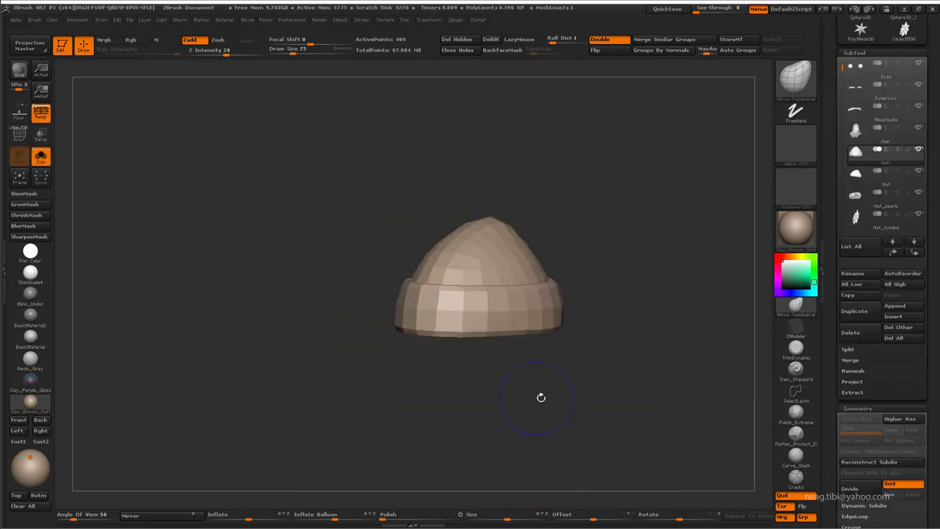
Isolate the front panel of the hat band by hiding the hat top and ring
key(shift+f)
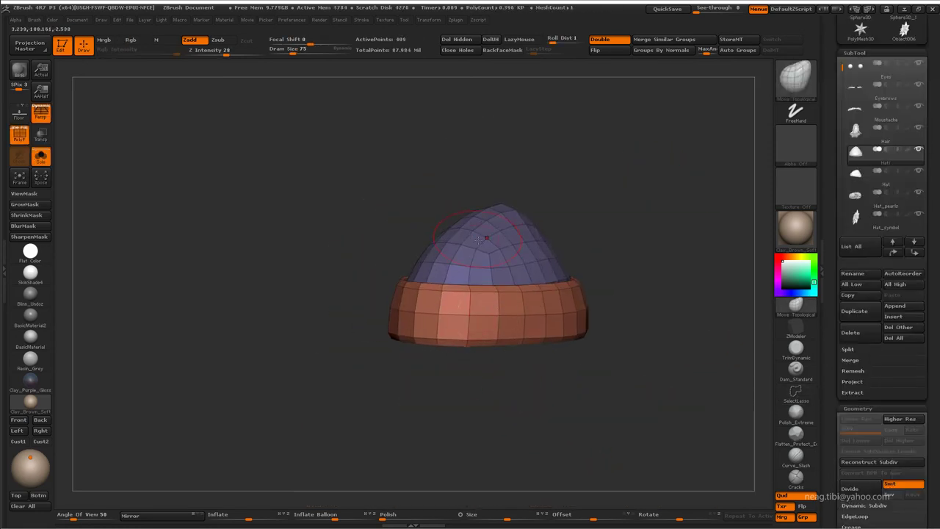
ctrl+shift+click(498, 314)
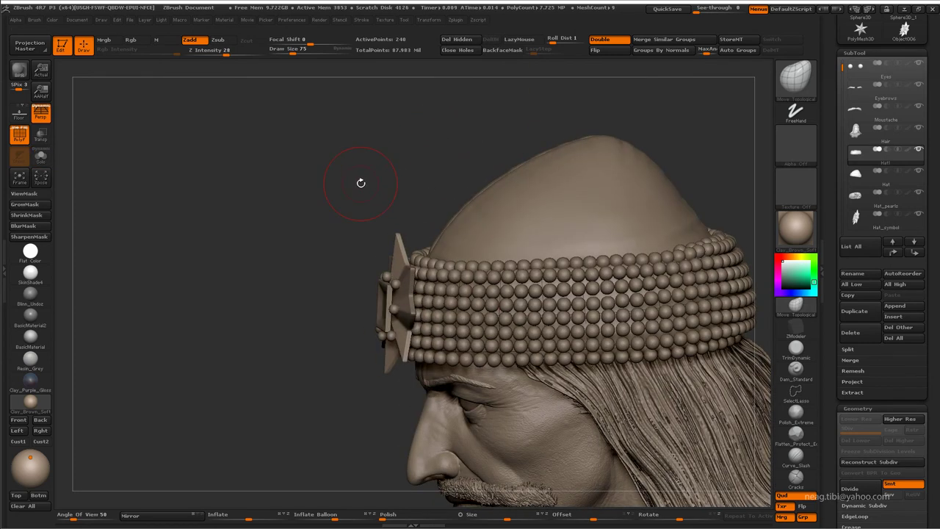
key(shift+alt+s)
key(f)
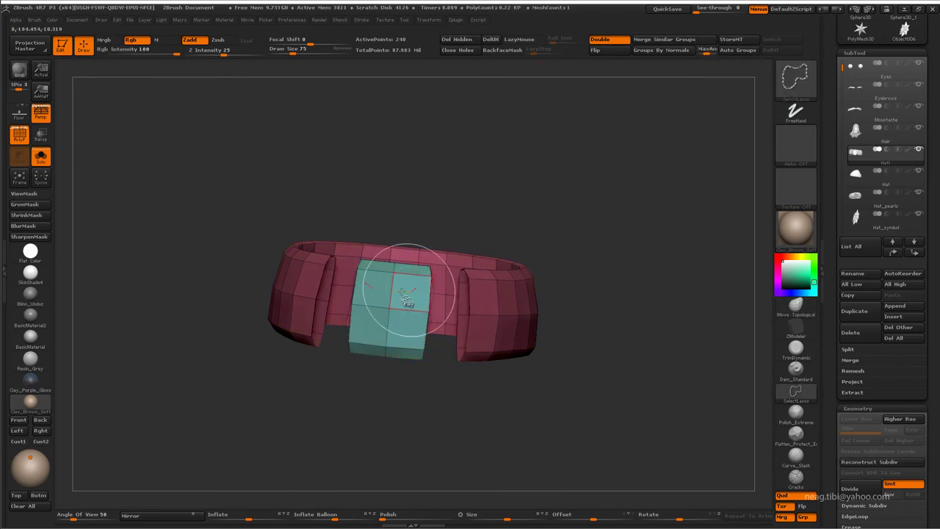
ctrl+shift+click(387, 323)
drag(470, 147, 441, 242)
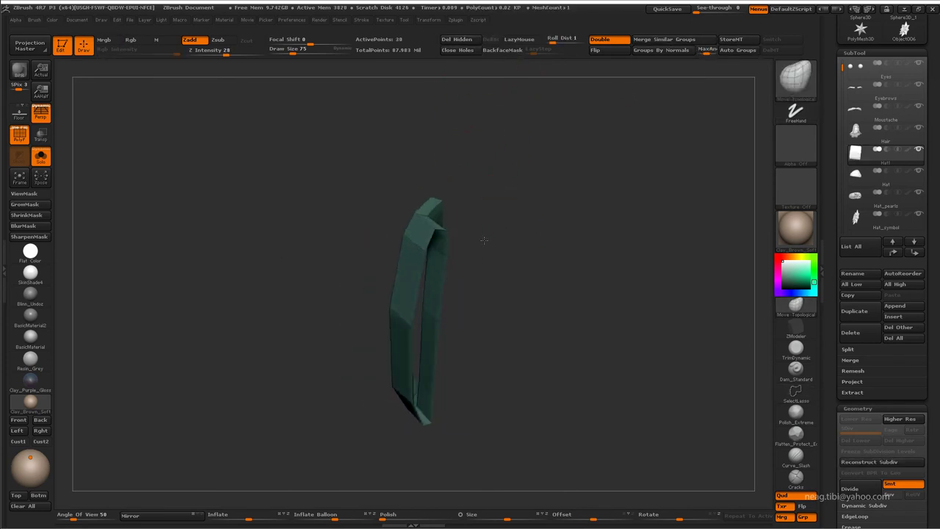
drag(431, 420, 420, 426)
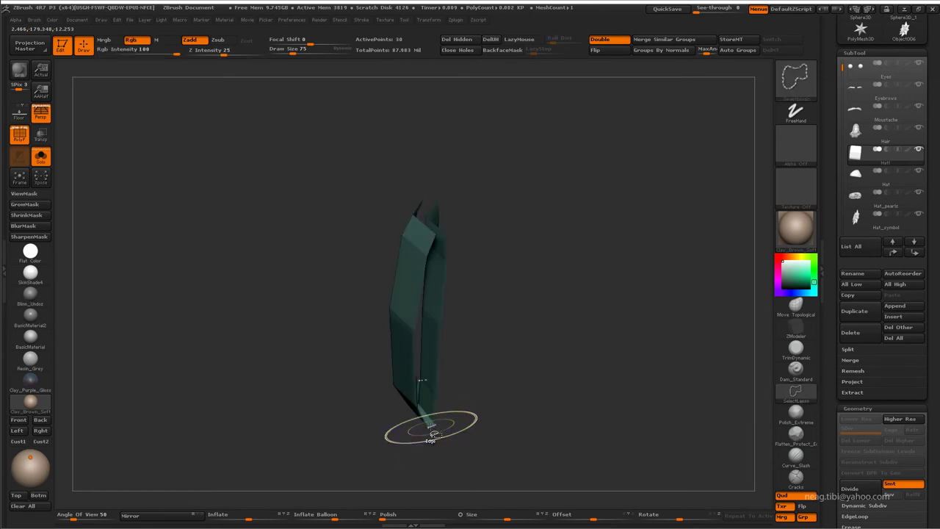
Delete the hidden geometry, split the panel into polygroups and hide the green back wall
click(490, 39)
click(737, 50)
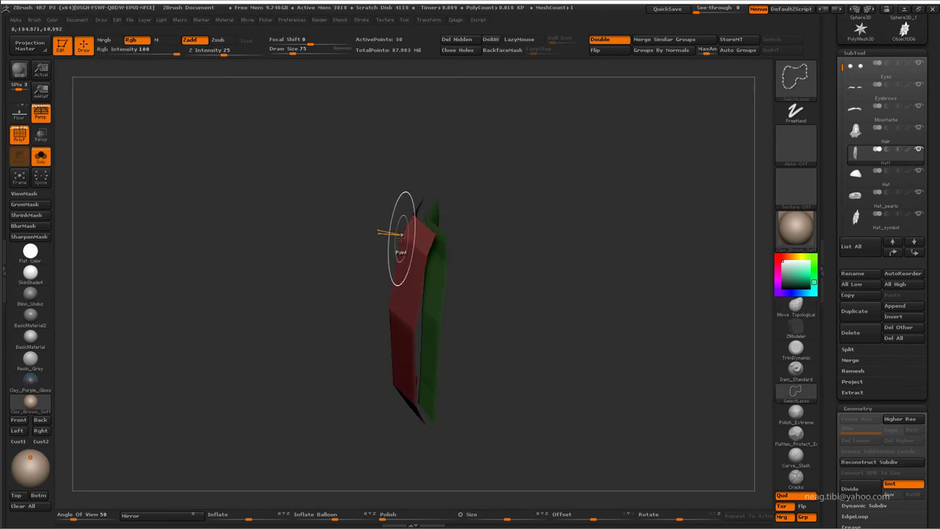
ctrl+shift+click(400, 232)
drag(514, 147, 470, 221)
Switch to ZModeler and set the Insert Single EdgeLoop action on the red piece
key(space)
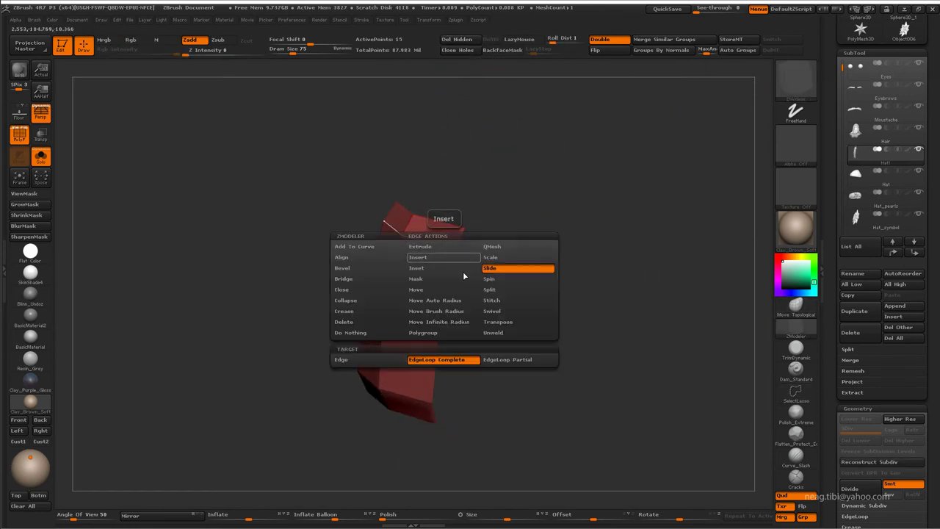
mouse_move(447, 262)
mouse_down()
mouse_move(501, 309)
mouse_move(441, 221)
mouse_up()
key(space)
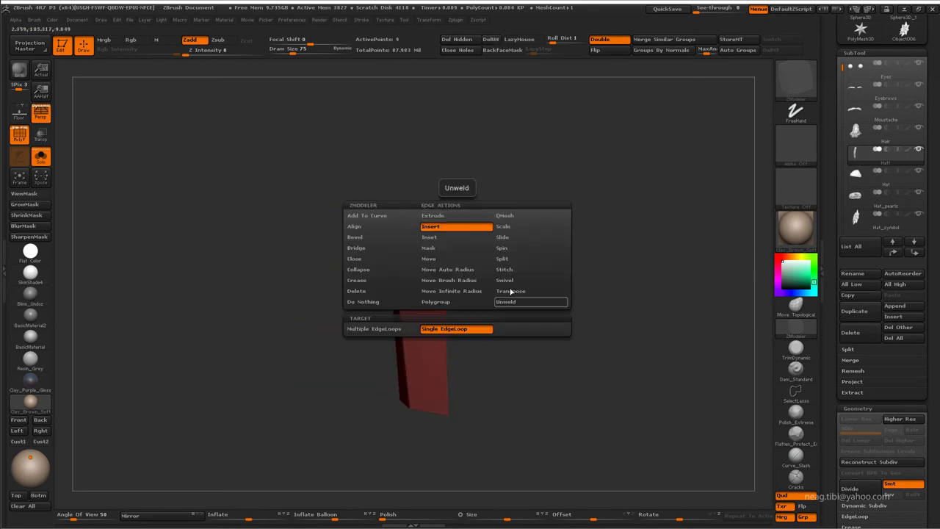
click(530, 283)
drag(443, 256, 455, 243)
key(alt+s)
mouse_move(446, 134)
mouse_down()
mouse_move(440, 183)
mouse_move(420, 220)
mouse_up()
key(alt+s)
key(space)
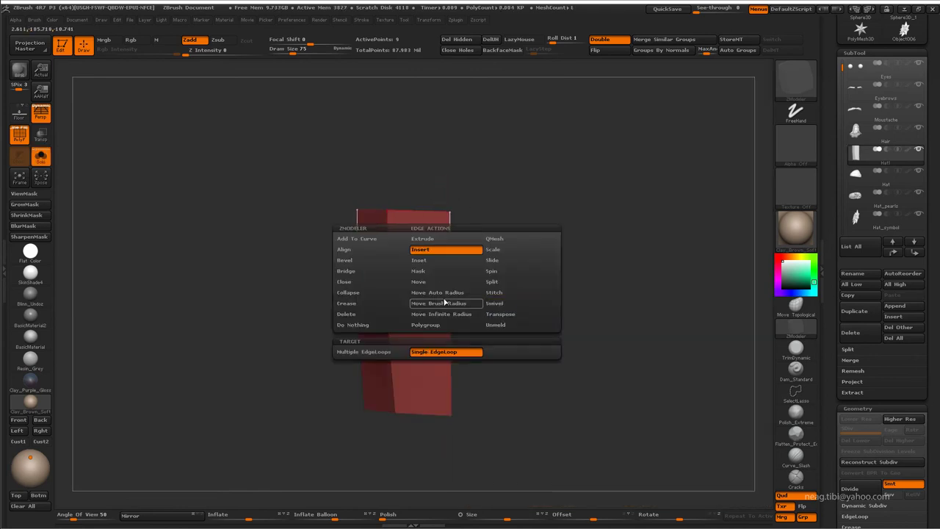
click(441, 300)
Transpose the red block upright along a line drawn up from the hat edge
key(space)
click(488, 292)
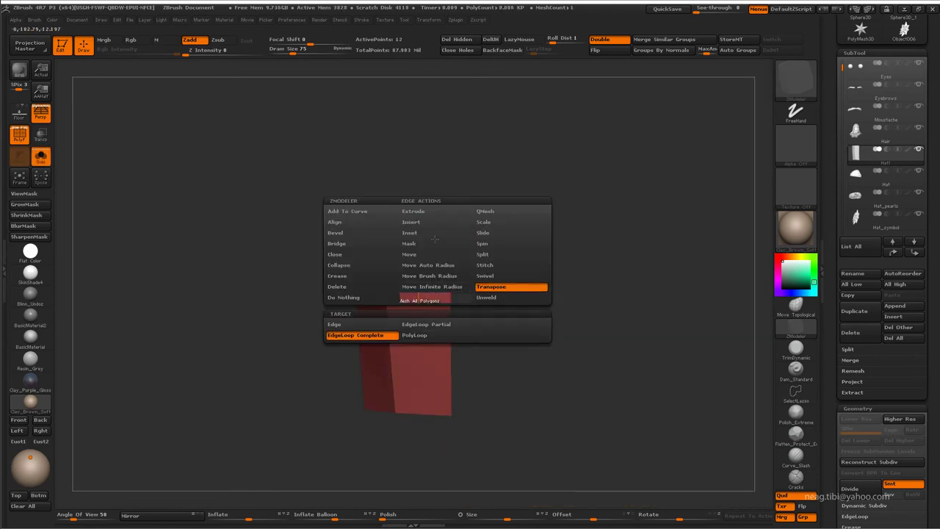
click(449, 212)
mouse_move(454, 218)
mouse_down()
mouse_move(514, 223)
mouse_move(460, 139)
mouse_up()
key(shift+ctrl+s)
drag(397, 287, 422, 152)
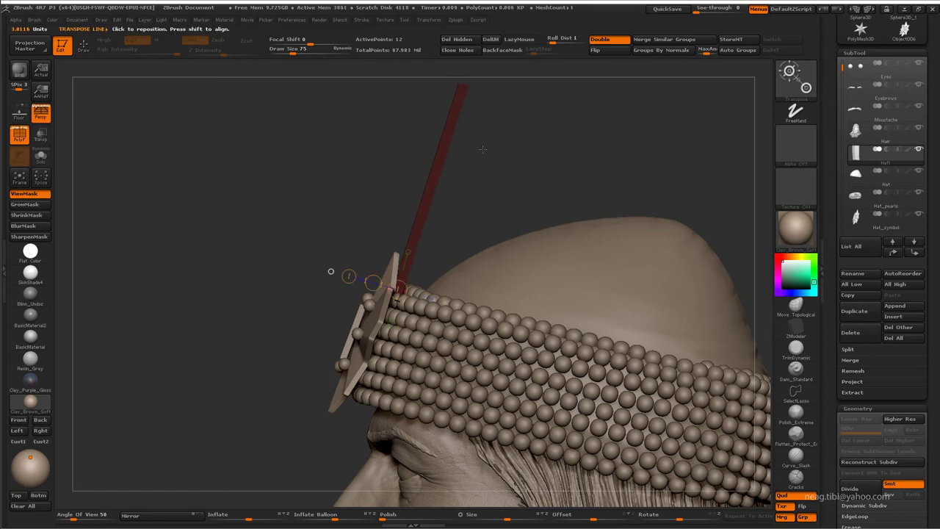
key(q)
mouse_move(346, 272)
shift+mouse_down()
mouse_move(532, 199)
mouse_move(616, 190)
shift+mouse_up()
drag(496, 182, 438, 290)
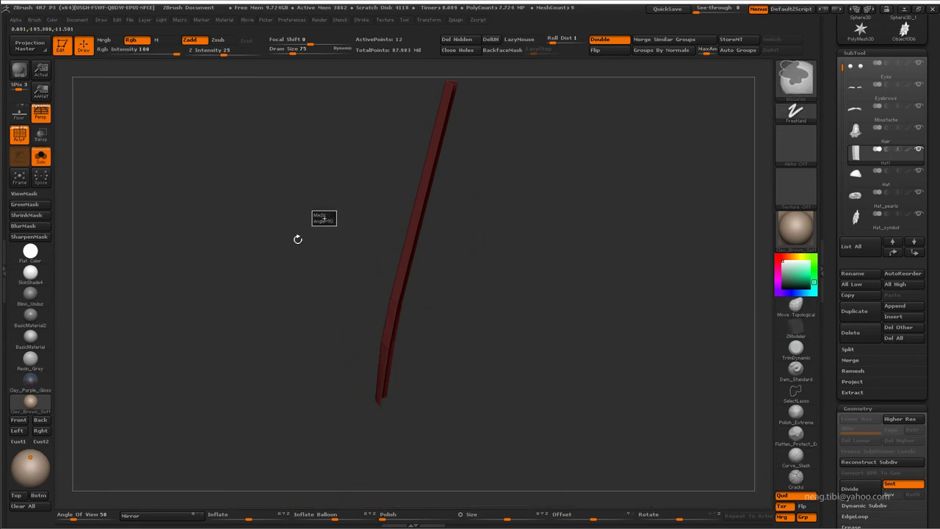
Push the red block's base forward over the front beads with the Move brush
key(shift+ctrl+s)
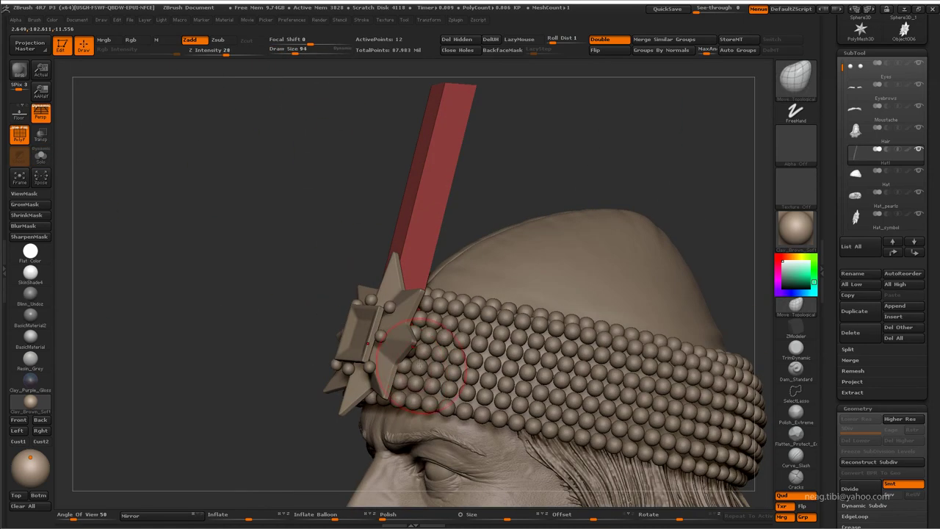
drag(302, 319, 323, 316)
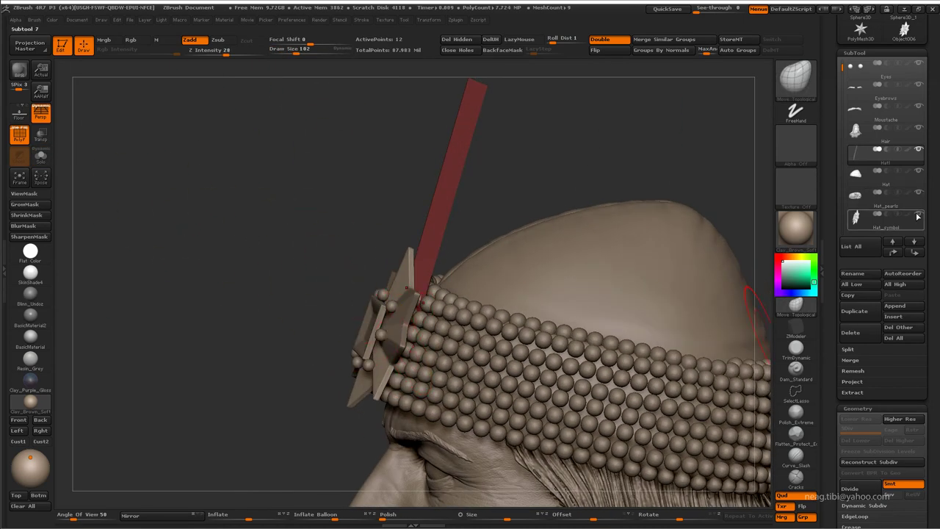
drag(735, 183, 413, 347)
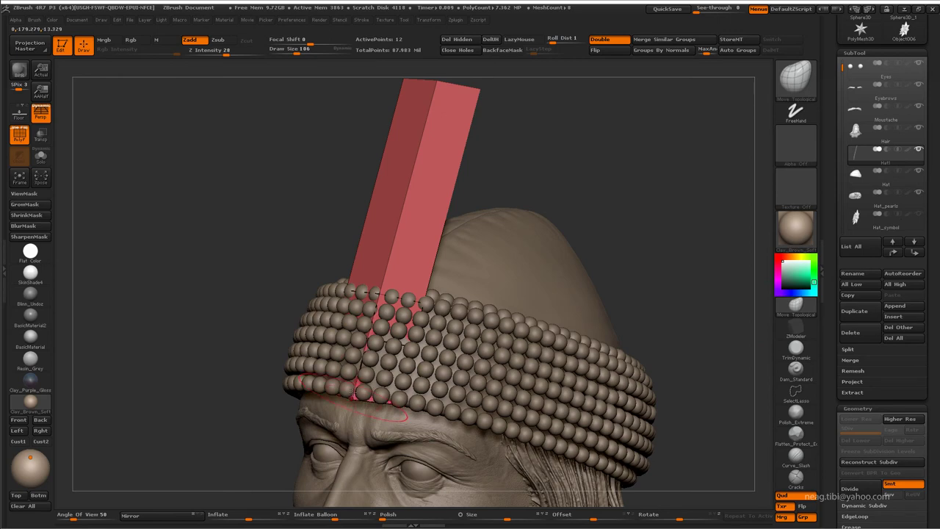
key(shift+ctrl+s)
key(shift+ctrl+s)
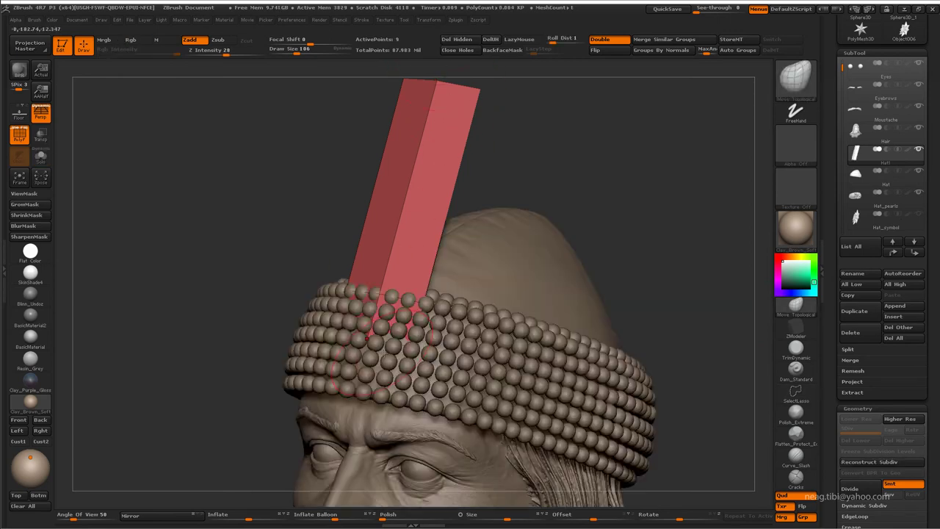
drag(402, 363, 408, 309)
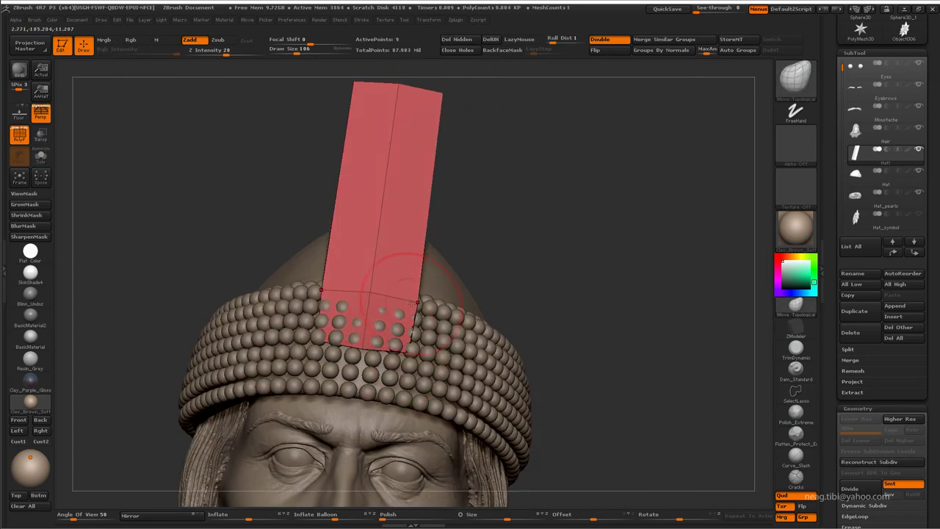
drag(408, 363, 339, 323)
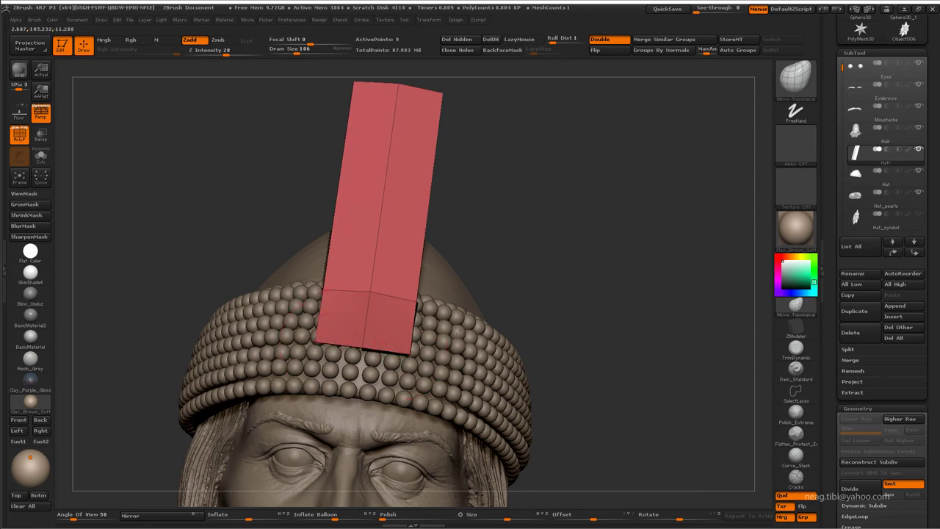
Widen the block's top corners symmetrically with Move Topological
mouse_move(388, 272)
right_down()
mouse_move(342, 281)
mouse_move(363, 366)
mouse_move(340, 343)
right_up()
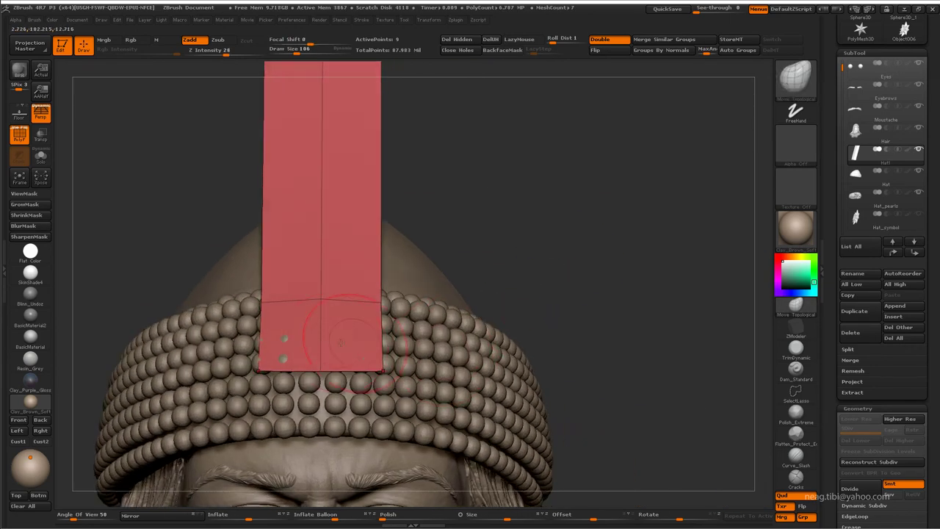
ctrl+right_drag(360, 310, 382, 303)
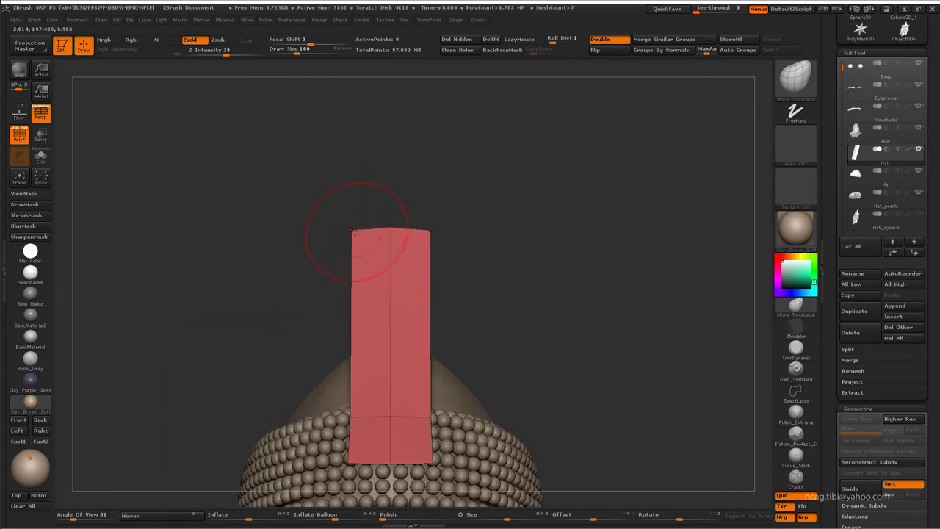
drag(357, 234, 345, 234)
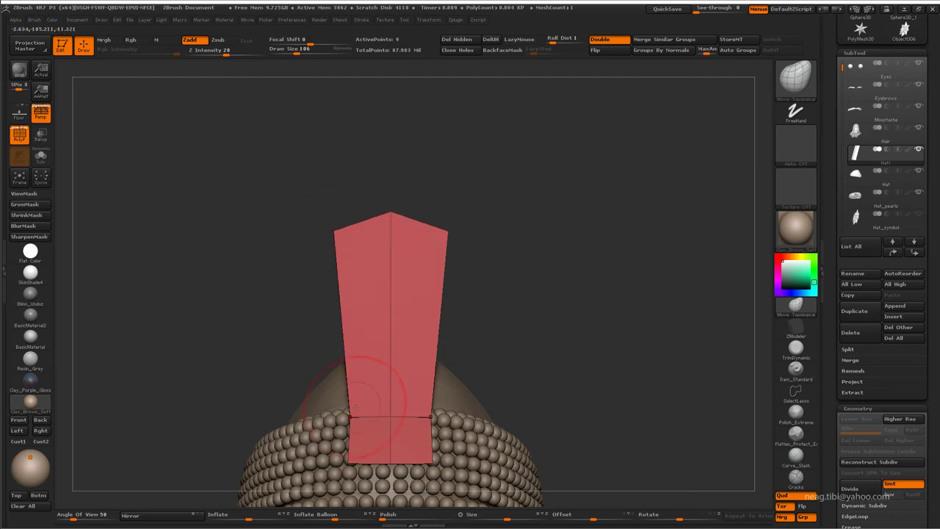
mouse_move(377, 387)
alt+right_down()
mouse_move(414, 348)
mouse_move(379, 341)
mouse_move(470, 309)
alt+right_up()
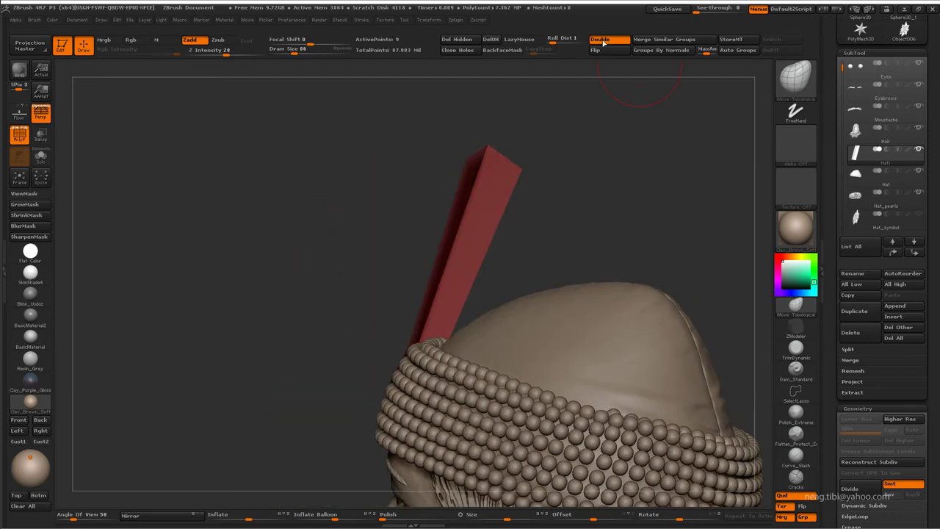
Toggle Double display, insert horizontal edge loops along the block and clear the undo history
click(600, 39)
mouse_move(546, 113)
right_down()
mouse_move(588, 132)
mouse_move(754, 387)
right_up()
click(600, 39)
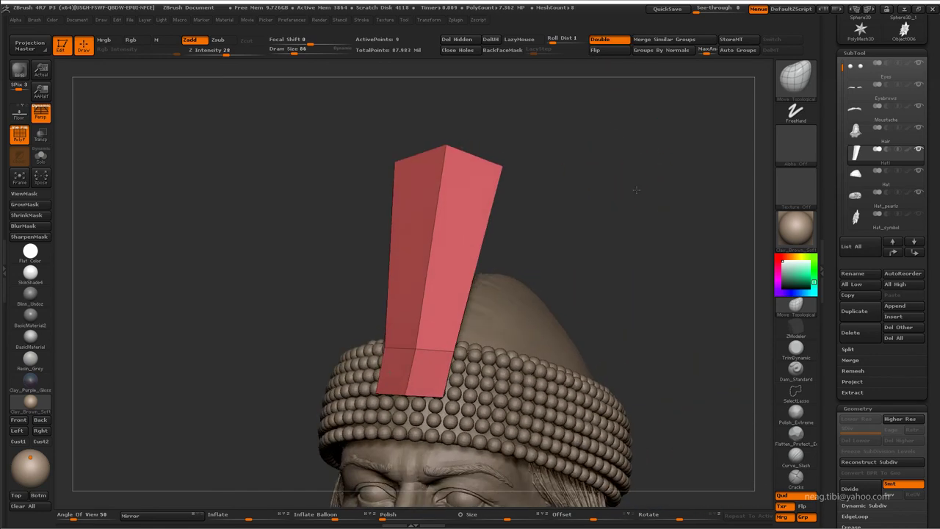
click(796, 329)
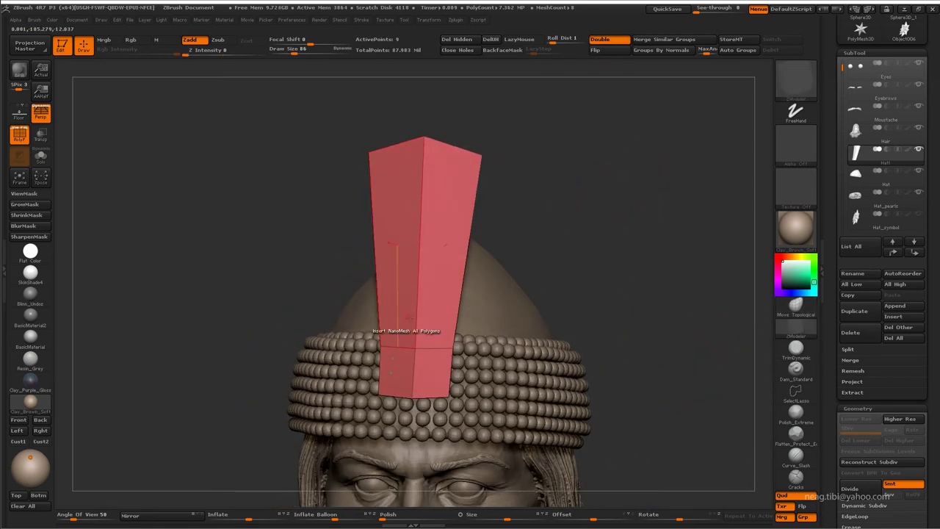
key(space)
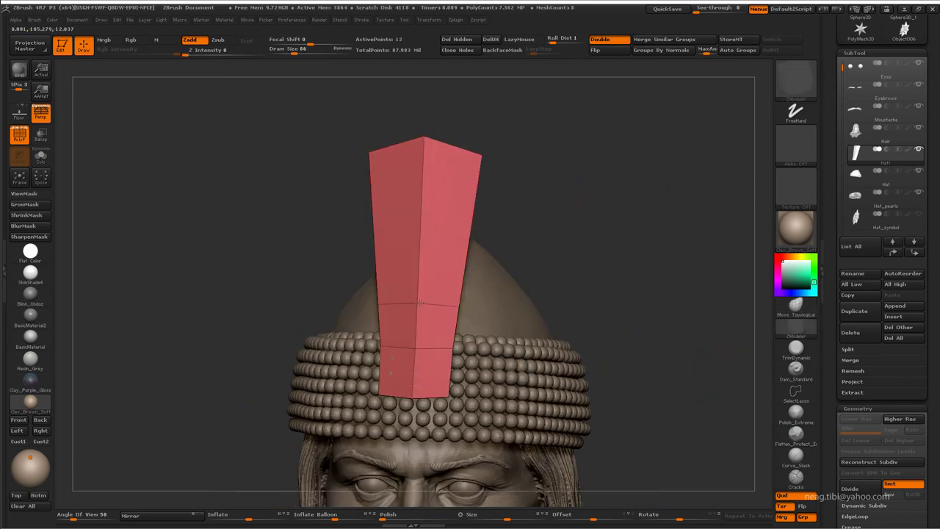
click(420, 201)
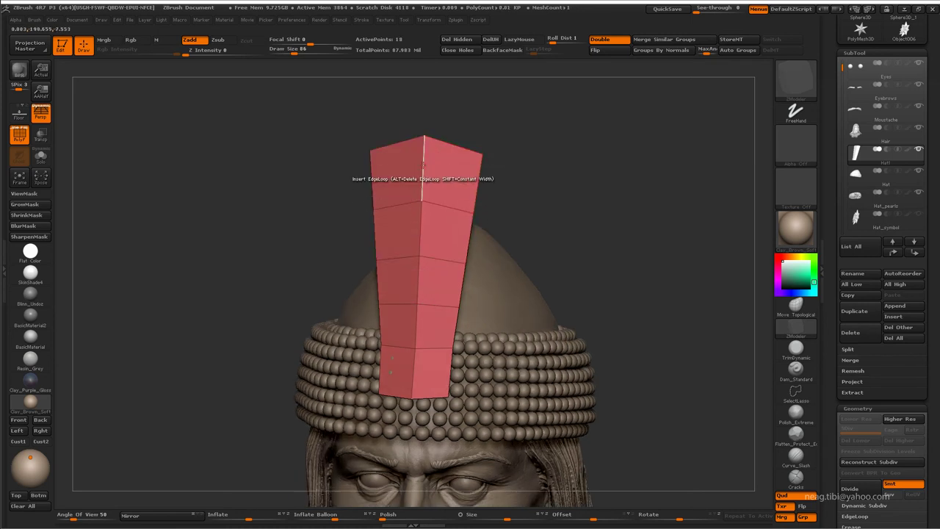
click(490, 39)
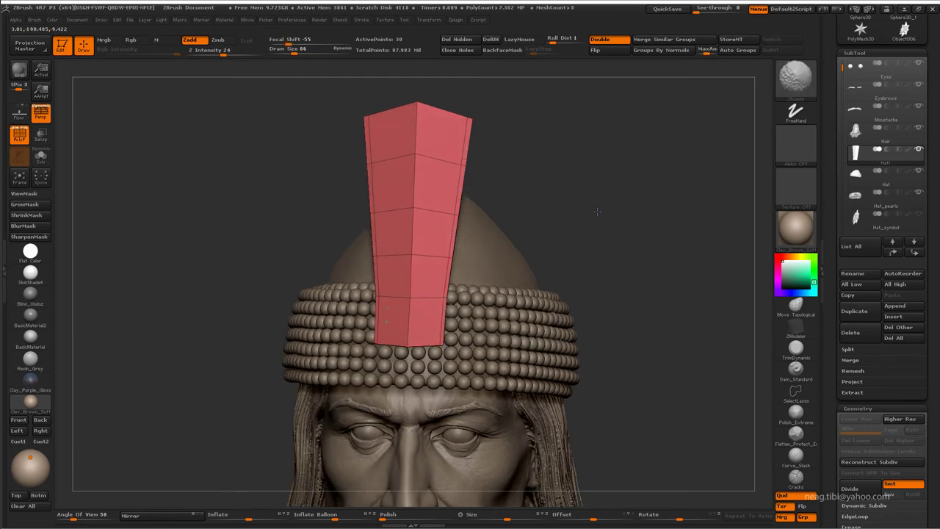
Insert five vertical edge loops across the red block
mouse_move(628, 213)
mouse_down()
mouse_move(542, 195)
mouse_move(459, 196)
mouse_up()
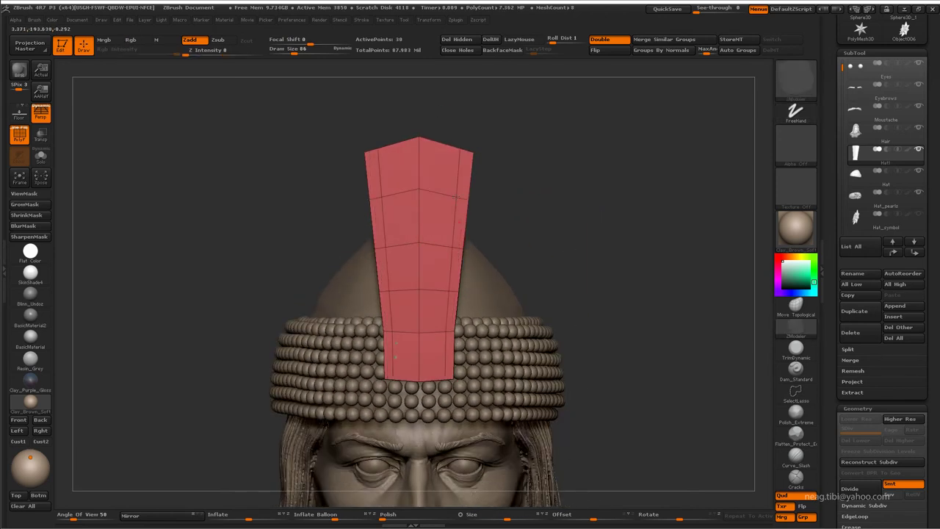
click(454, 196)
click(448, 195)
click(443, 195)
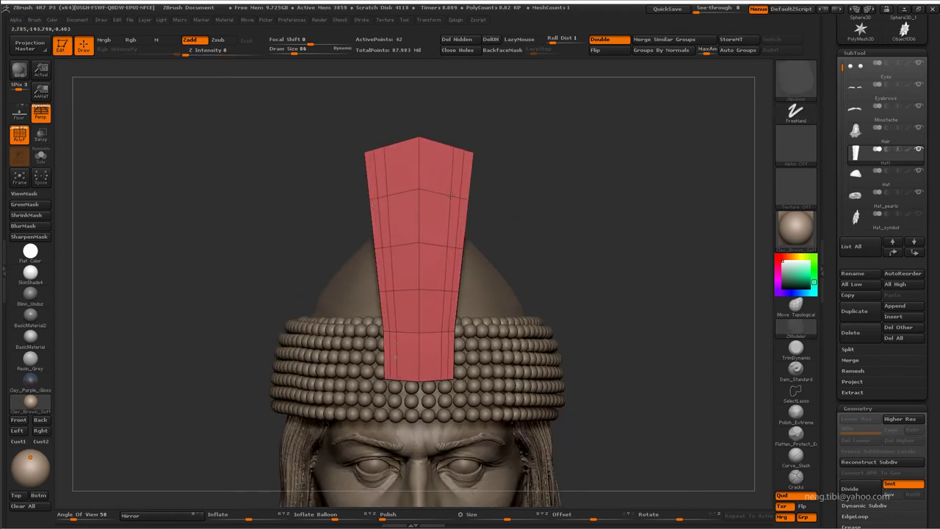
click(437, 194)
click(474, 200)
drag(492, 204, 482, 169)
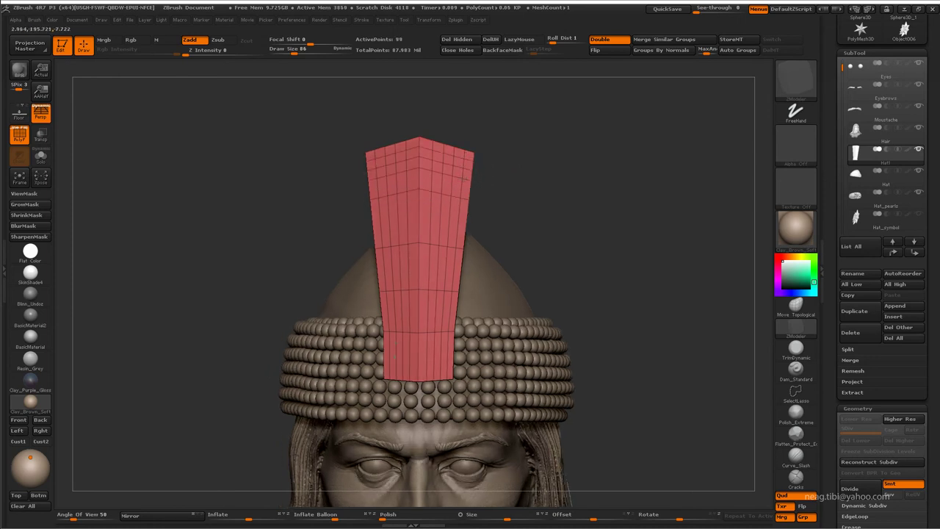
mouse_move(485, 176)
mouse_down()
mouse_move(553, 133)
mouse_move(496, 124)
mouse_up()
Lasso-hide the faces at the block's top
key(ctrl+shift)
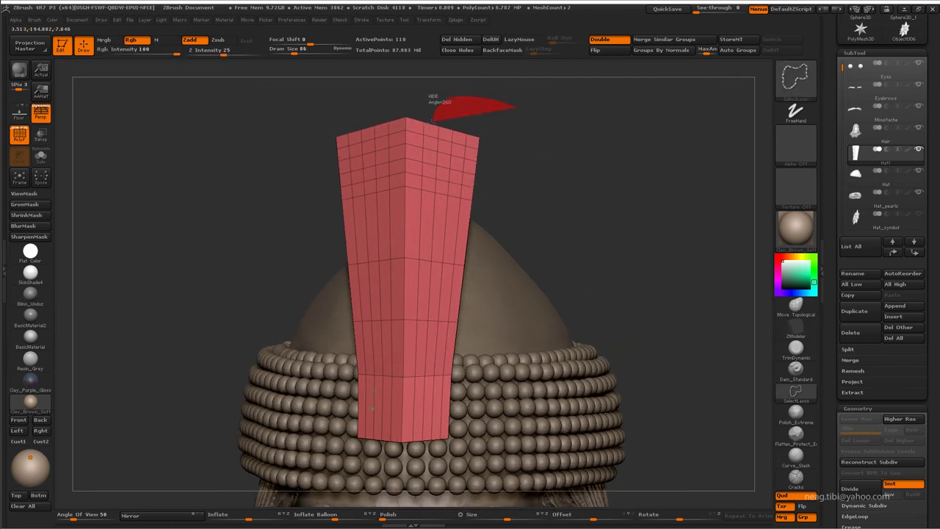
mouse_move(432, 129)
ctrl+shift+mouse_down()
mouse_move(486, 136)
mouse_move(470, 140)
mouse_move(473, 176)
ctrl+shift+mouse_up()
mouse_move(499, 146)
mouse_down()
mouse_move(539, 186)
mouse_move(424, 215)
mouse_move(425, 229)
mouse_up()
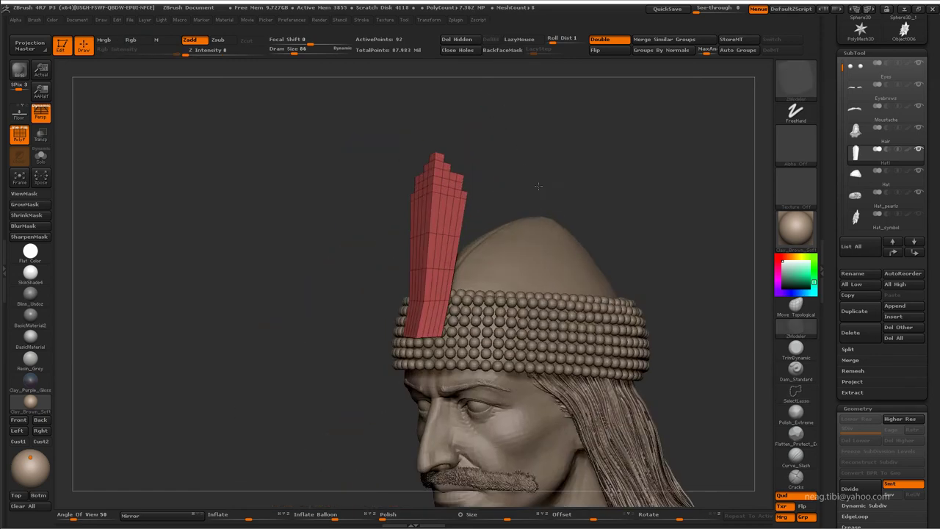
key(space)
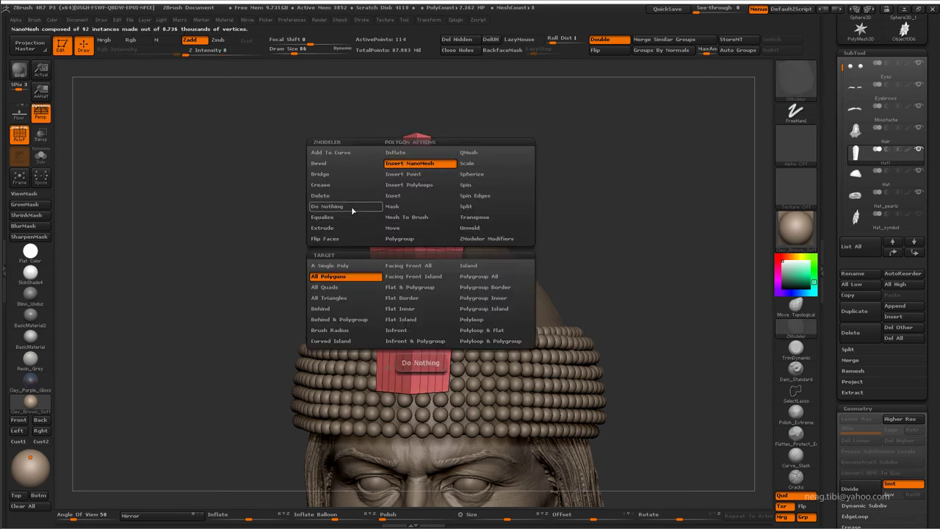
Insert six more edge loops into the block
click(351, 207)
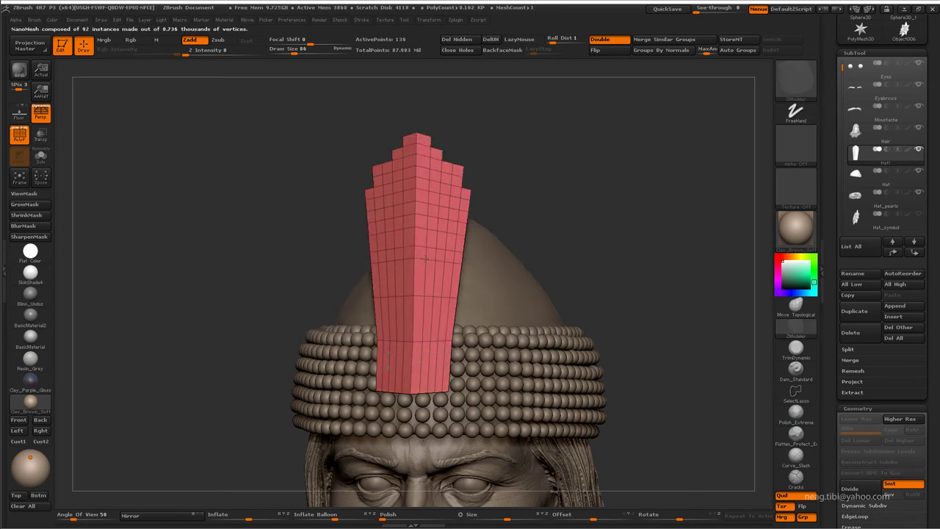
click(421, 287)
click(419, 323)
click(431, 325)
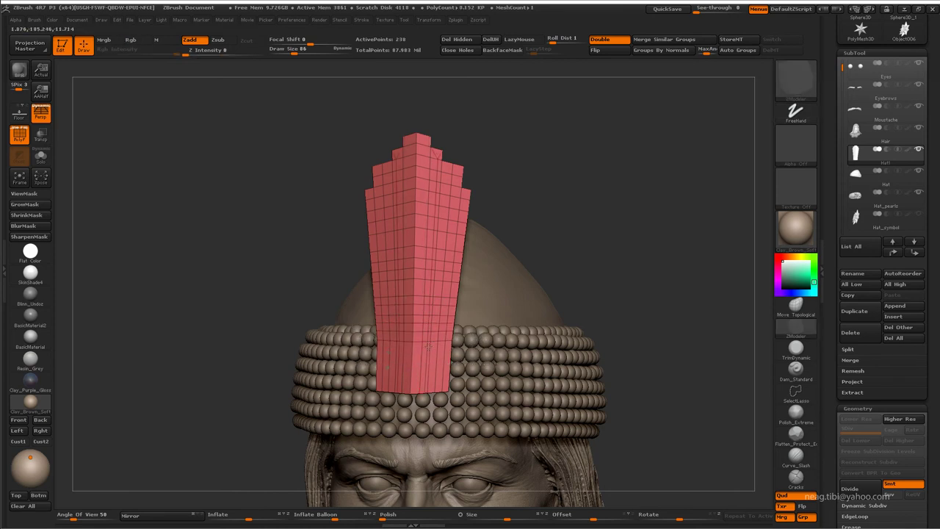
click(430, 354)
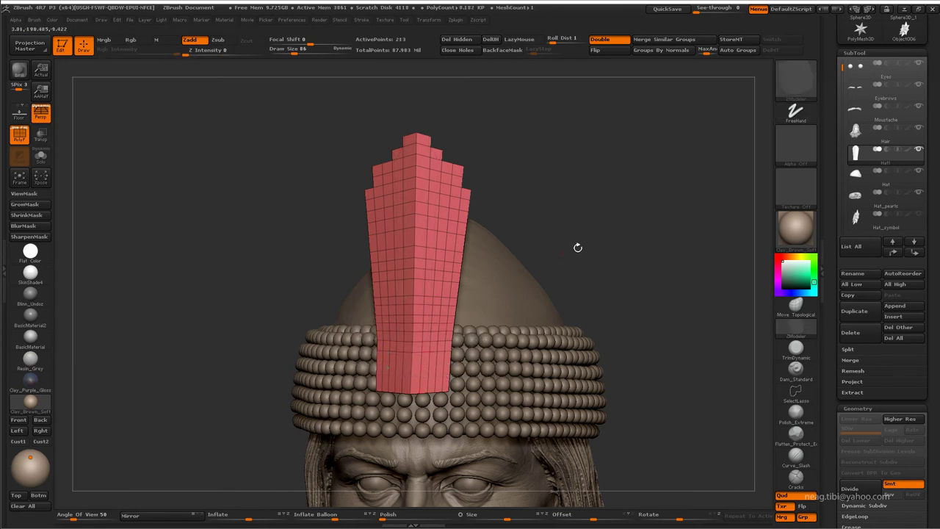
alt+drag(577, 247, 578, 189)
click(429, 317)
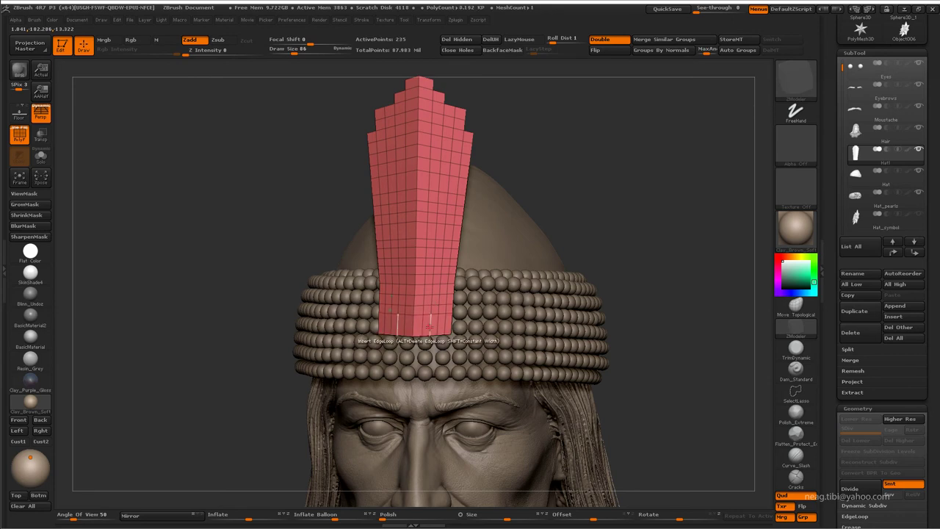
drag(603, 168, 419, 273)
Slide a complete vertical edge loop to crease a flute in the plume
key(space)
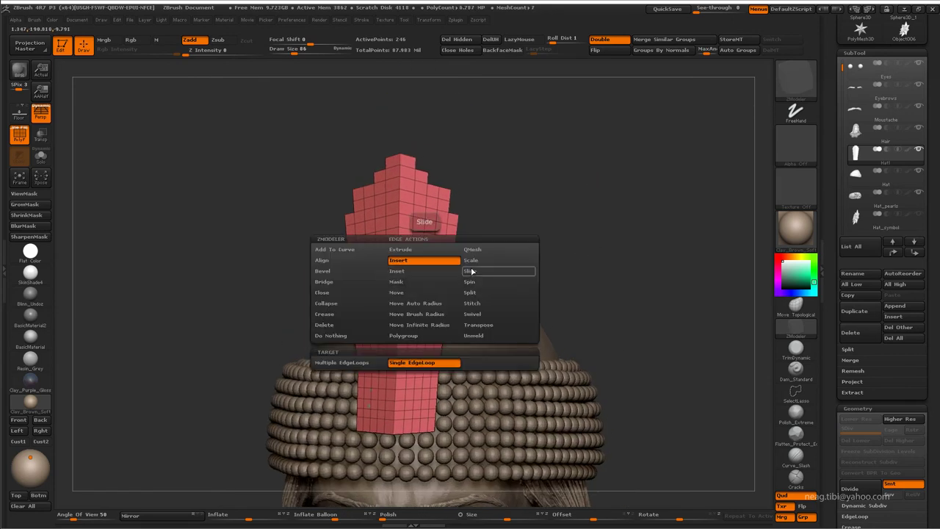
click(440, 272)
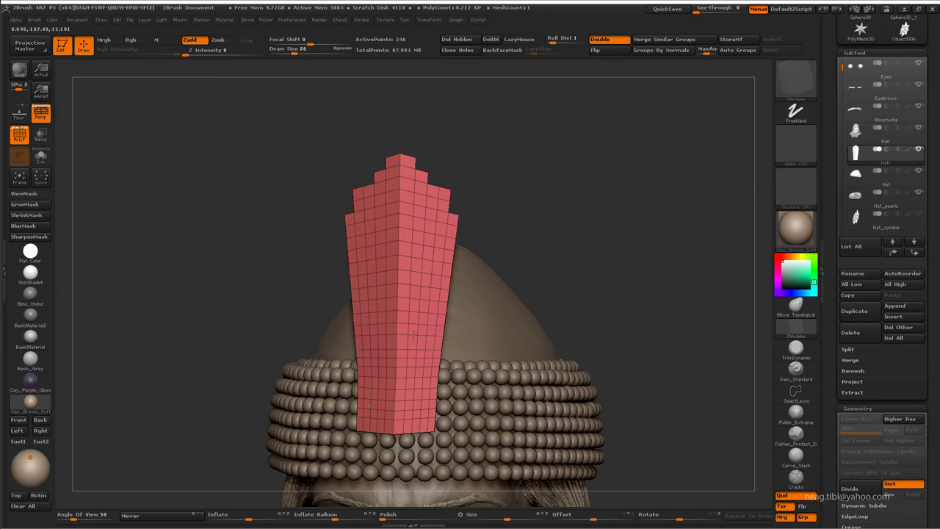
drag(420, 352, 397, 394)
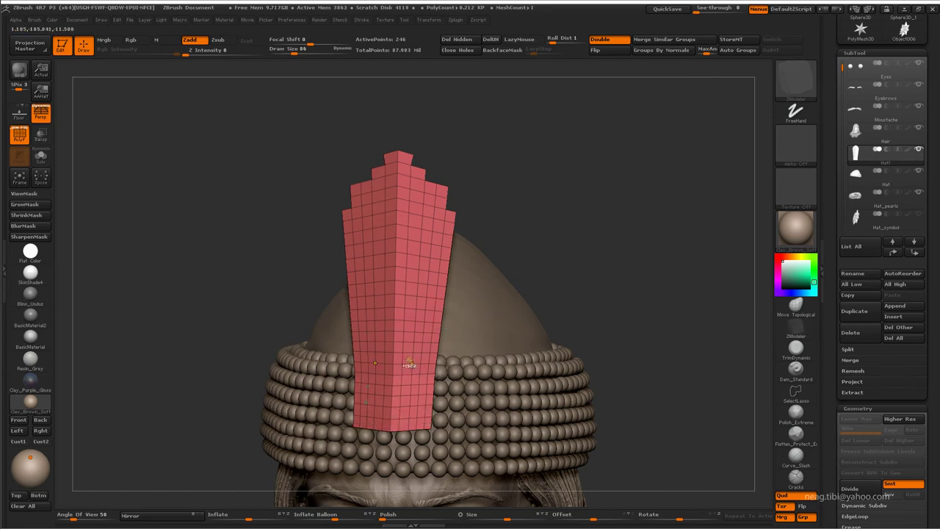
mouse_move(410, 363)
mouse_down()
mouse_move(512, 143)
mouse_move(531, 147)
mouse_move(409, 300)
mouse_up()
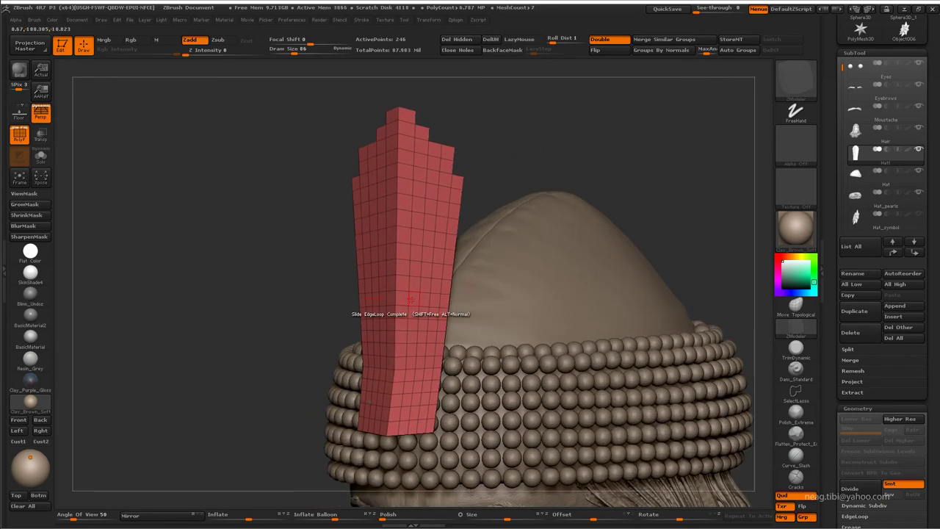
key(space)
click(400, 324)
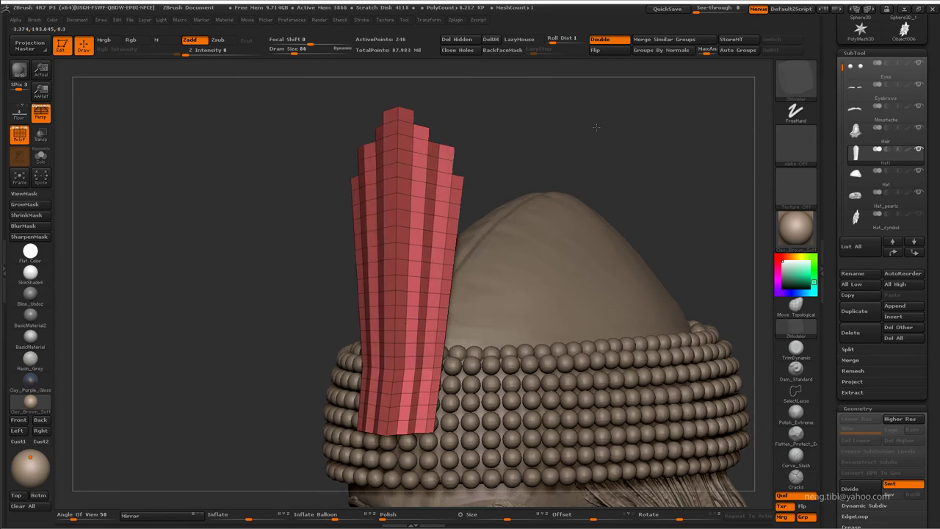
Orbit around the plume from front, angled and overhead views
shift+drag(429, 316, 439, 294)
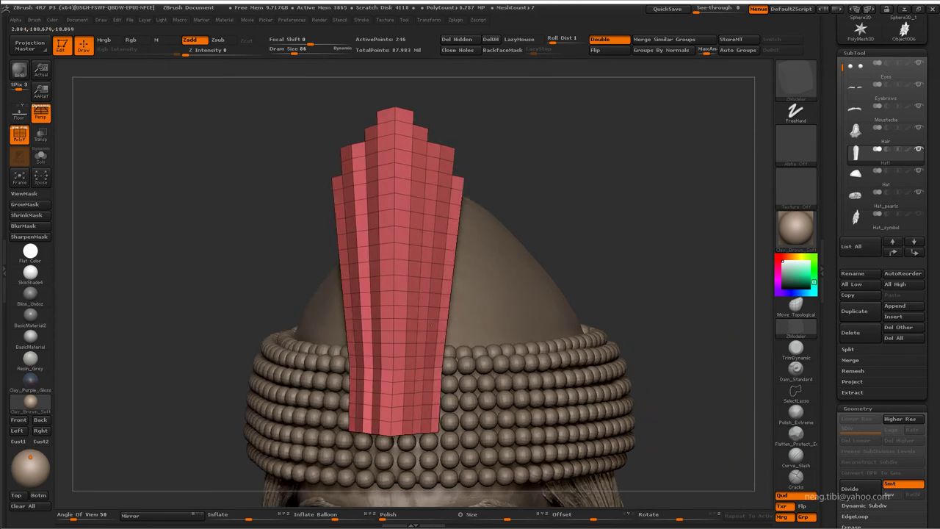
drag(595, 200, 451, 195)
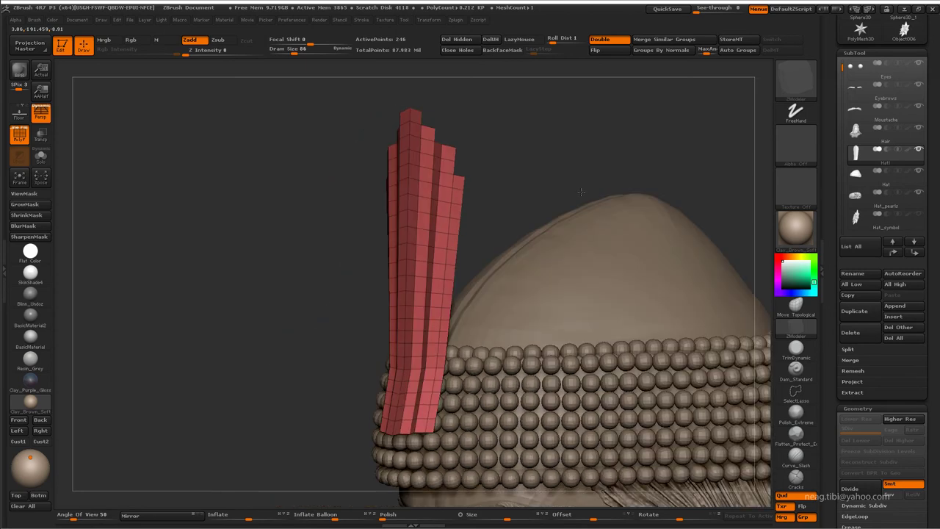
shift+drag(554, 135, 578, 130)
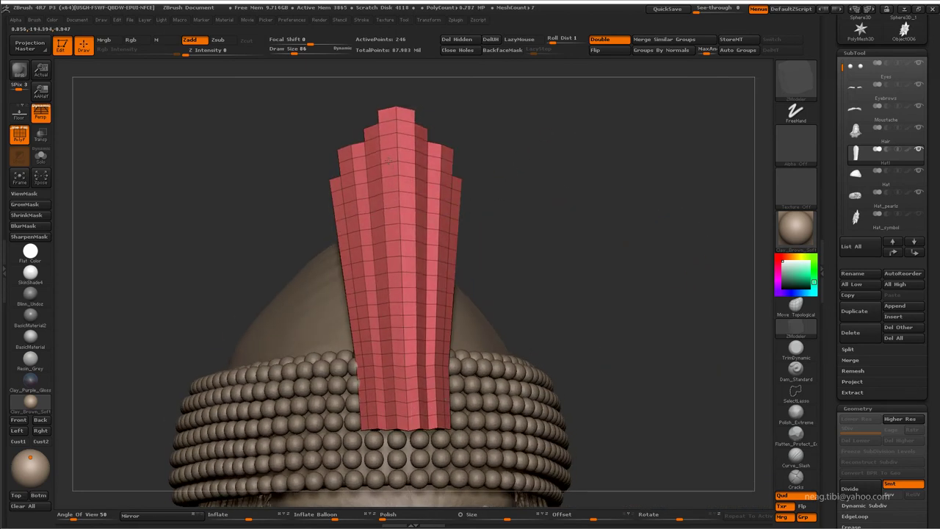
mouse_move(409, 184)
mouse_down()
mouse_move(430, 204)
mouse_move(617, 64)
mouse_up()
drag(522, 150, 379, 217)
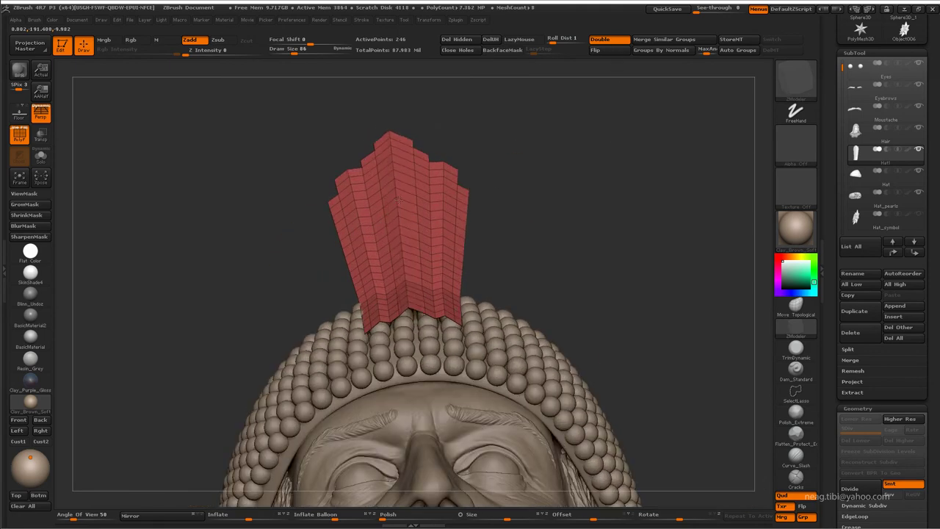
key(space)
click(453, 283)
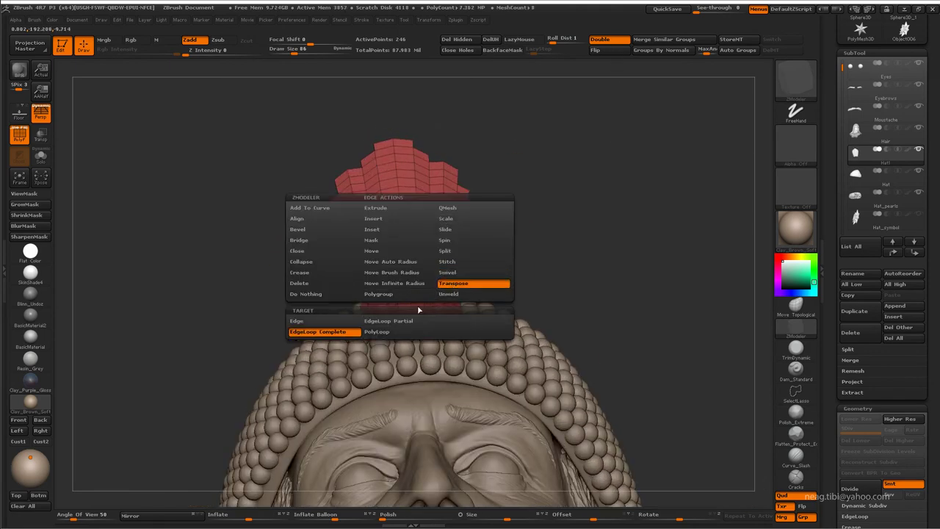
click(420, 322)
click(397, 273)
drag(573, 184, 334, 240)
key(p)
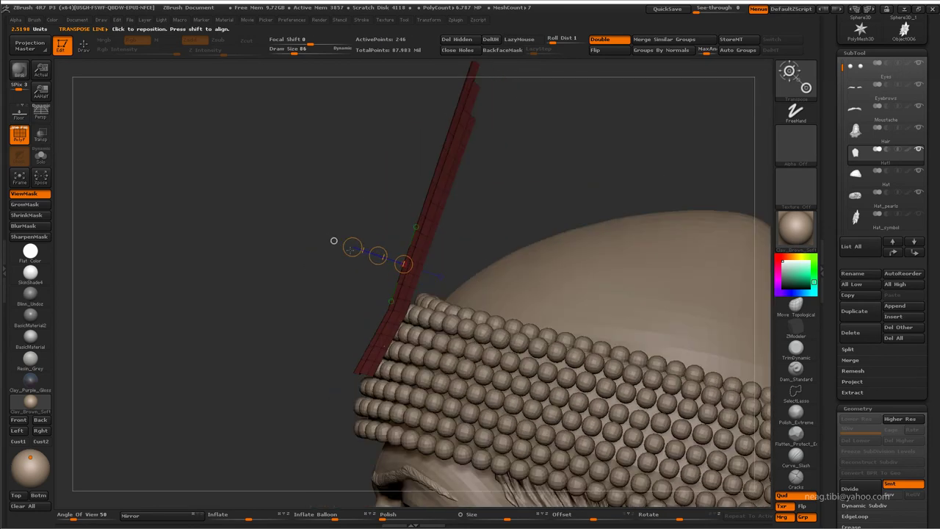
click(374, 255)
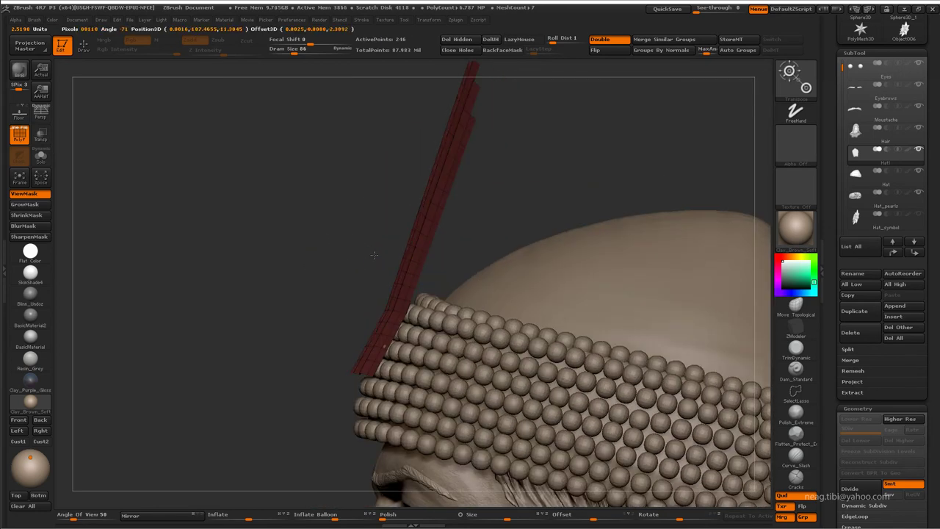
key(q)
mouse_move(375, 166)
mouse_down()
mouse_move(587, 208)
mouse_move(579, 210)
mouse_up()
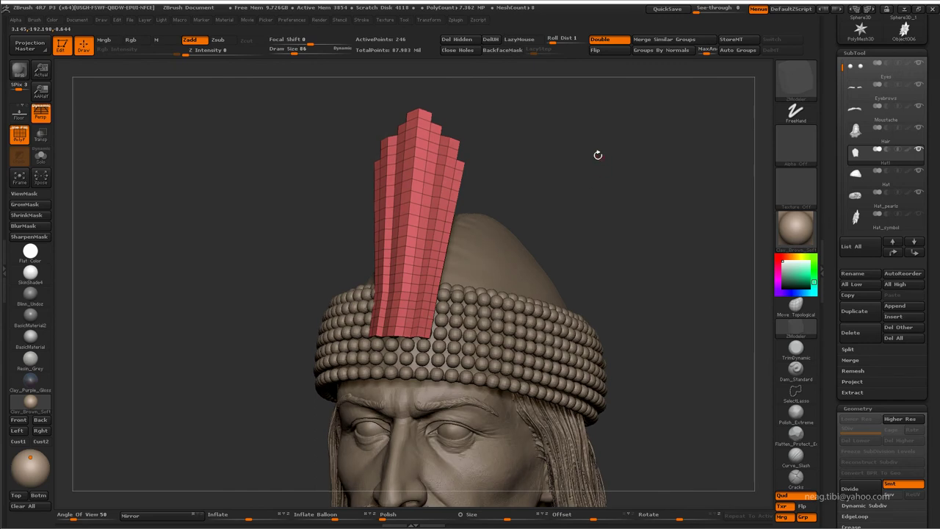
mouse_move(598, 153)
mouse_down()
mouse_move(571, 185)
mouse_move(574, 224)
mouse_move(532, 225)
mouse_move(399, 263)
mouse_up()
key(p)
Extrude the plume's polygroup island for thickness and check it from the side
key(space)
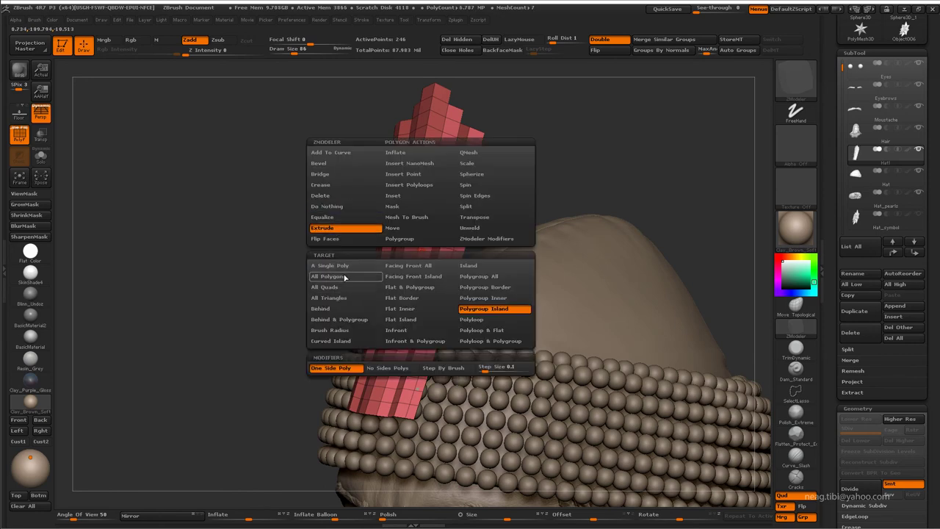
mouse_move(321, 257)
mouse_down()
mouse_move(382, 334)
mouse_move(404, 329)
mouse_up()
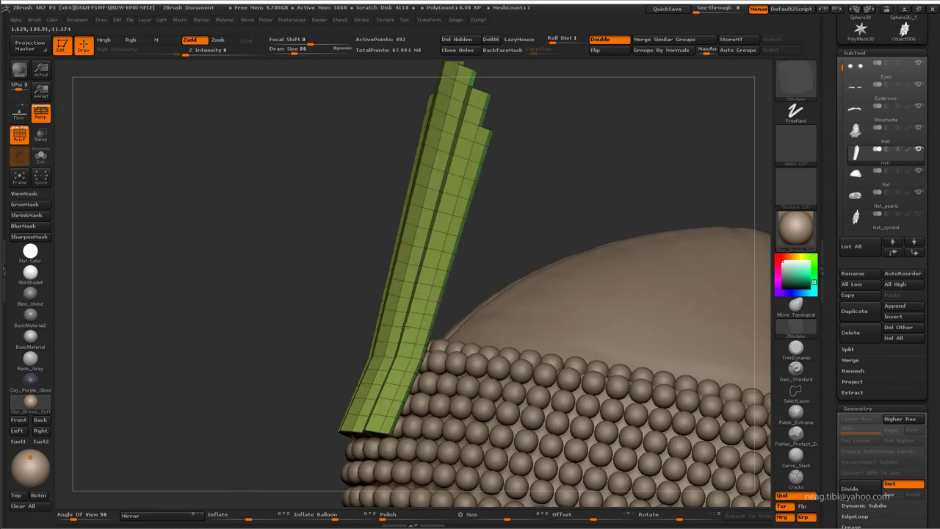
drag(512, 267, 506, 271)
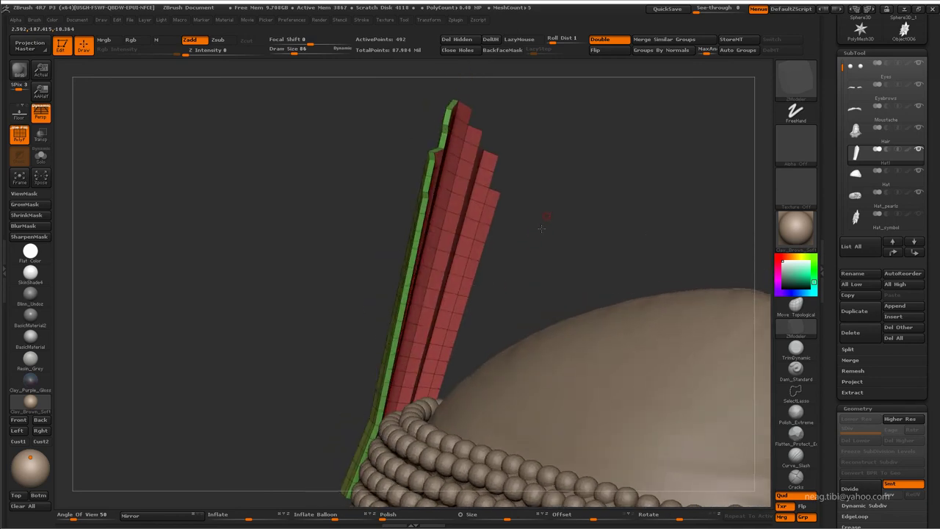
drag(542, 228, 554, 220)
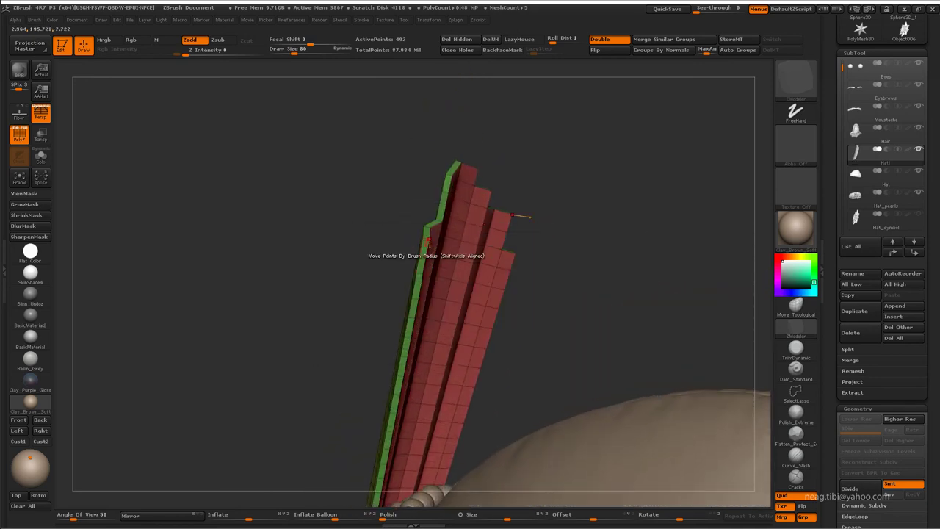
drag(426, 235, 496, 69)
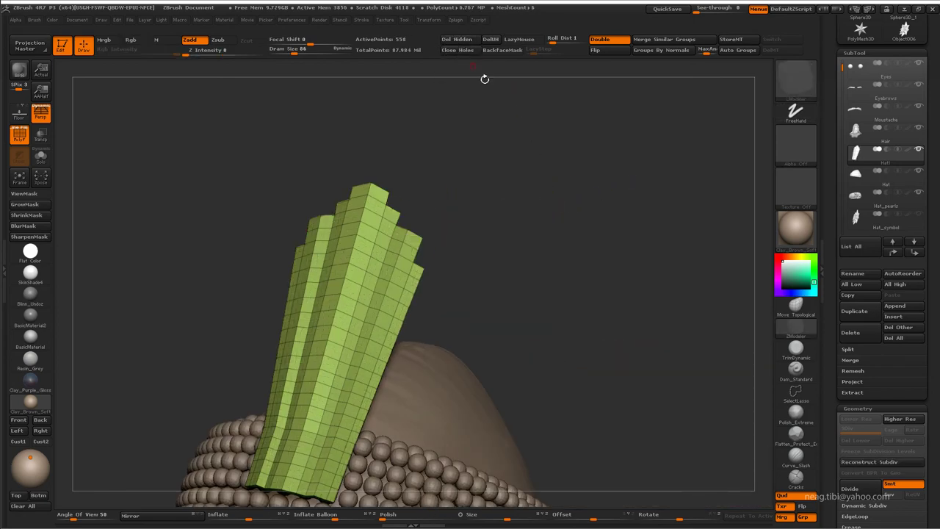
mouse_move(485, 80)
mouse_down()
mouse_move(485, 57)
mouse_move(474, 167)
mouse_move(460, 163)
mouse_up()
Subdivide the plume, drop to base level, set Zsub and halve the brush size
key(shift+f)
key(ctrl+d)
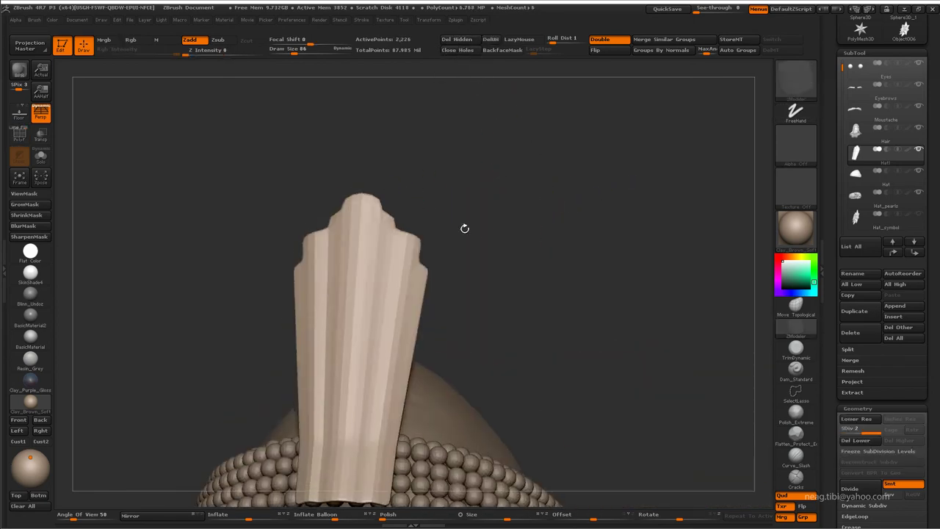
mouse_move(463, 227)
alt+mouse_down()
mouse_move(493, 255)
mouse_move(510, 239)
alt+mouse_up()
key(shift+d)
key(shift+d)
click(218, 39)
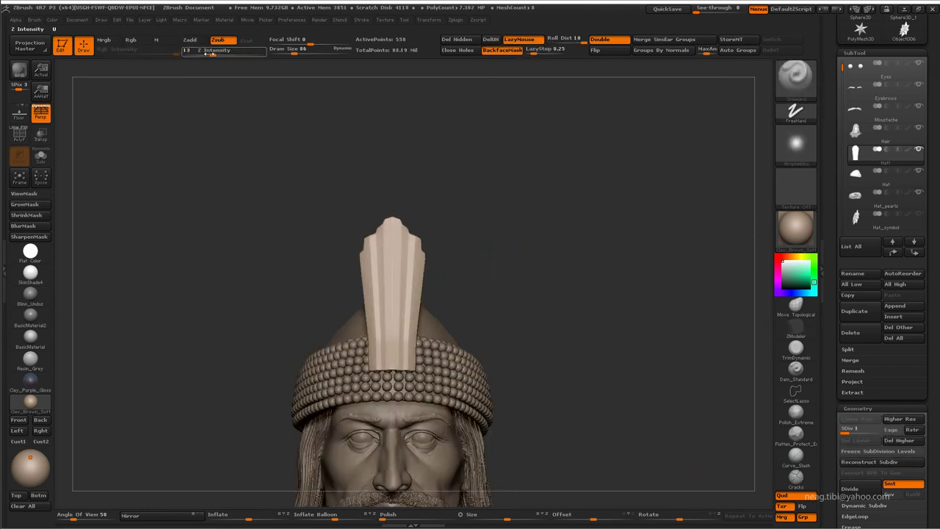
key(space)
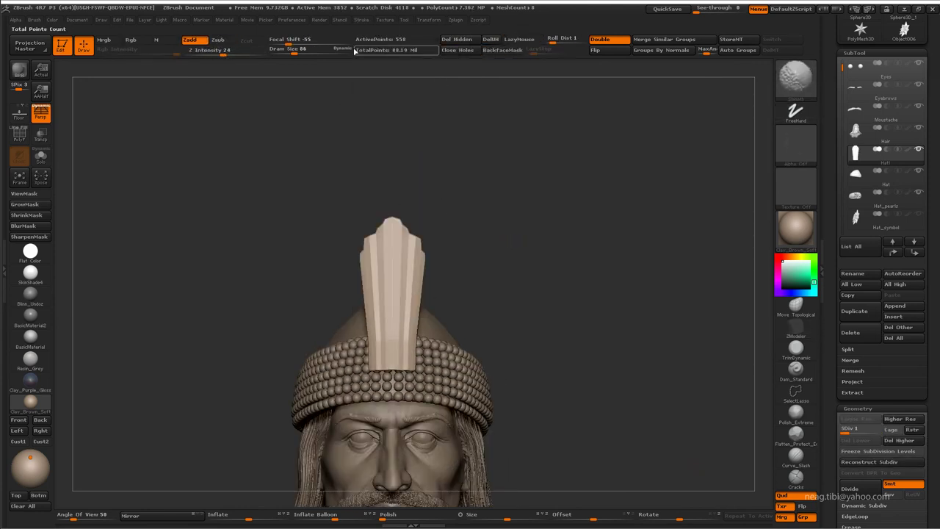
drag(296, 49, 287, 49)
Solo the plume, subdivide it to SDiv 3, shrink the brush and hide the trays
key(ctrl+shift+alt+s)
key(ctrl+d)
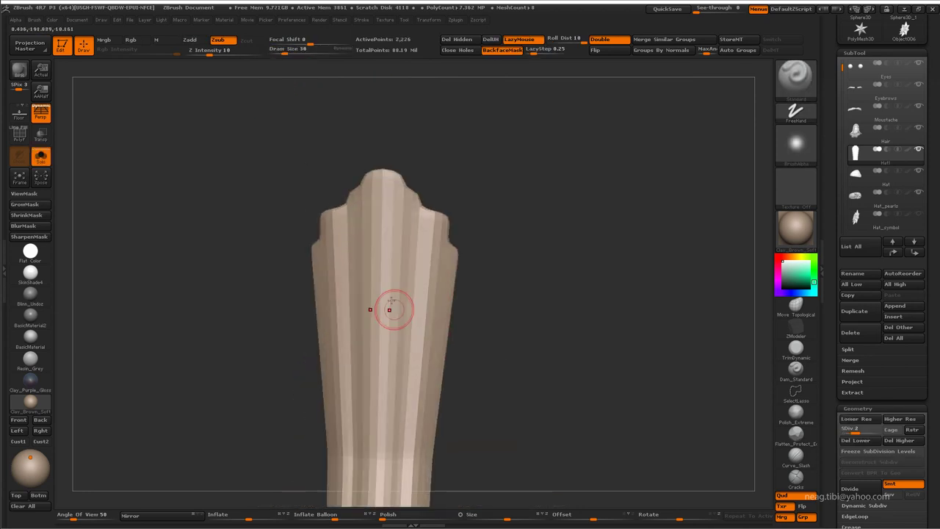
key(f)
key(ctrl+d)
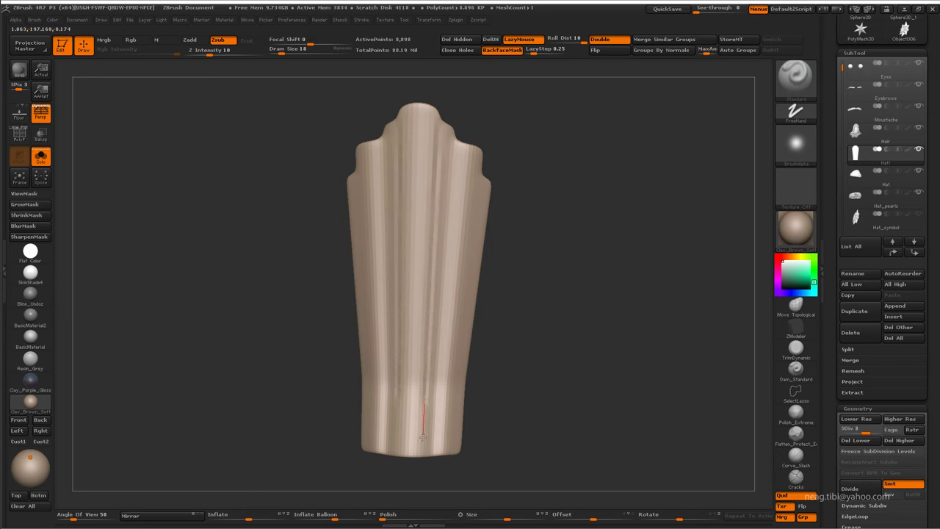
drag(424, 478, 434, 121)
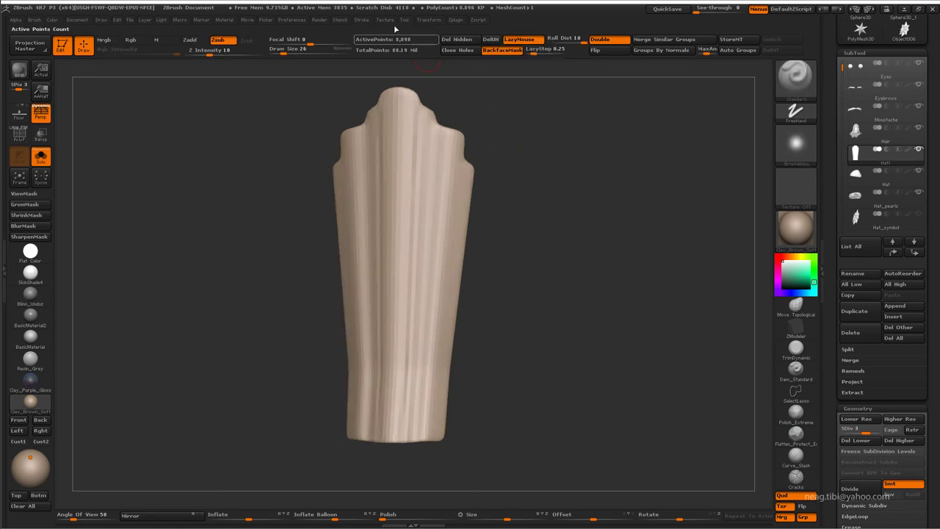
key(space)
drag(411, 211, 400, 211)
key(Tab)
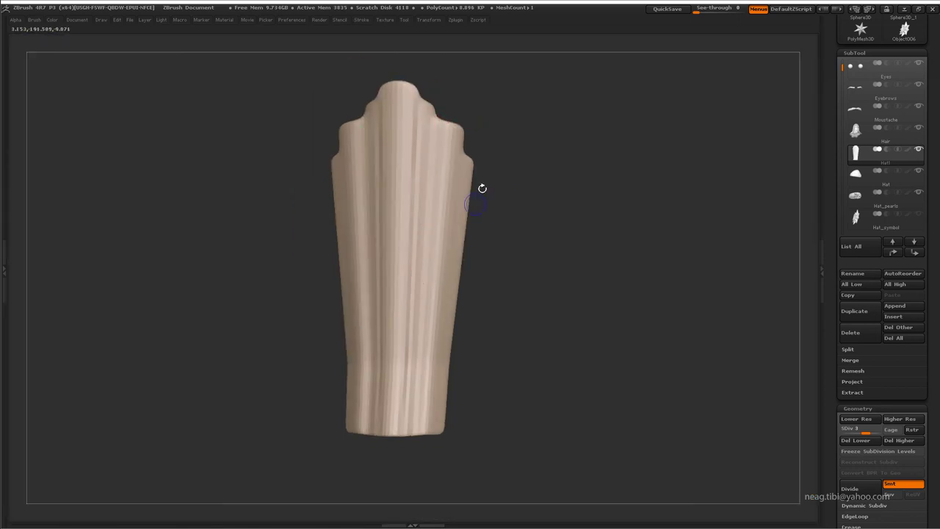
Toggle PolyFrame on and off to check the plume's topology
key(shift+f)
key(f)
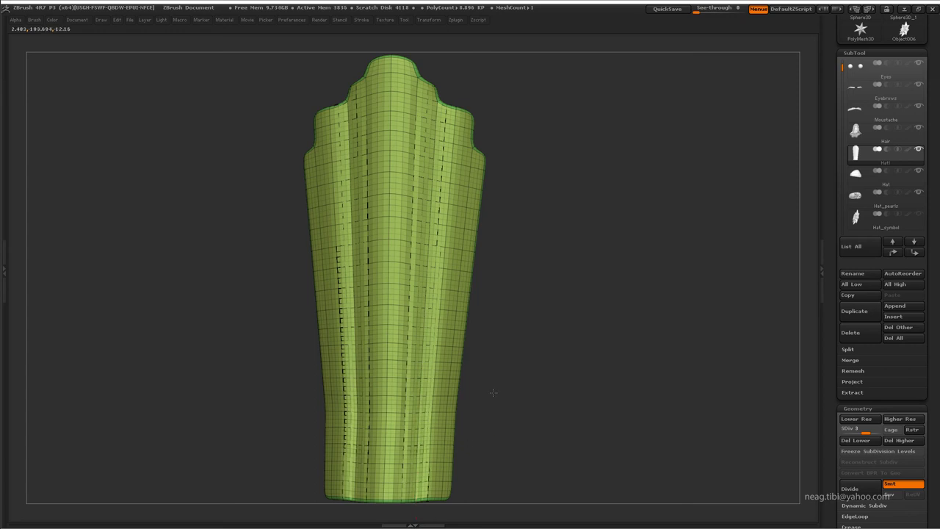
mouse_move(493, 393)
mouse_down()
mouse_move(504, 319)
mouse_move(537, 330)
mouse_move(518, 145)
mouse_move(546, 199)
mouse_move(522, 189)
mouse_move(539, 212)
mouse_move(491, 213)
mouse_move(462, 154)
mouse_up()
key(shift+f)
key(Tab)
key(Tab)
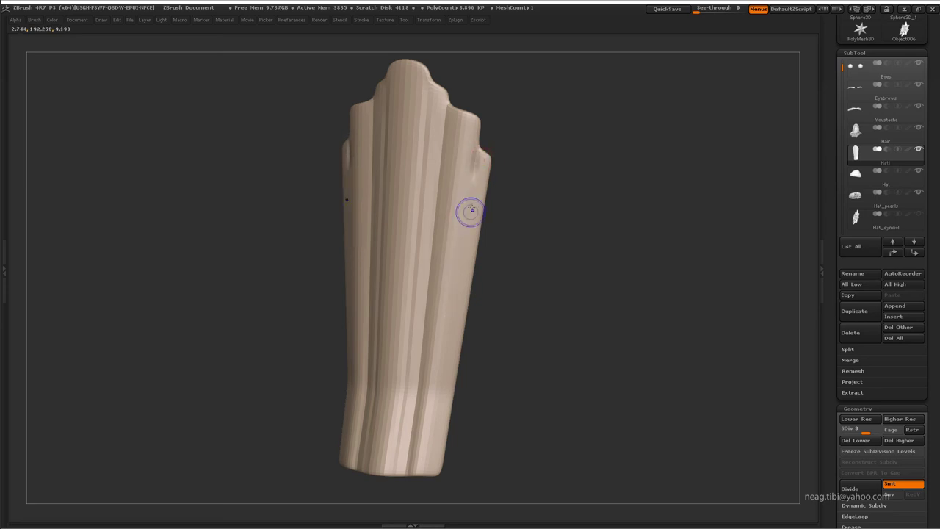
key(shift+f)
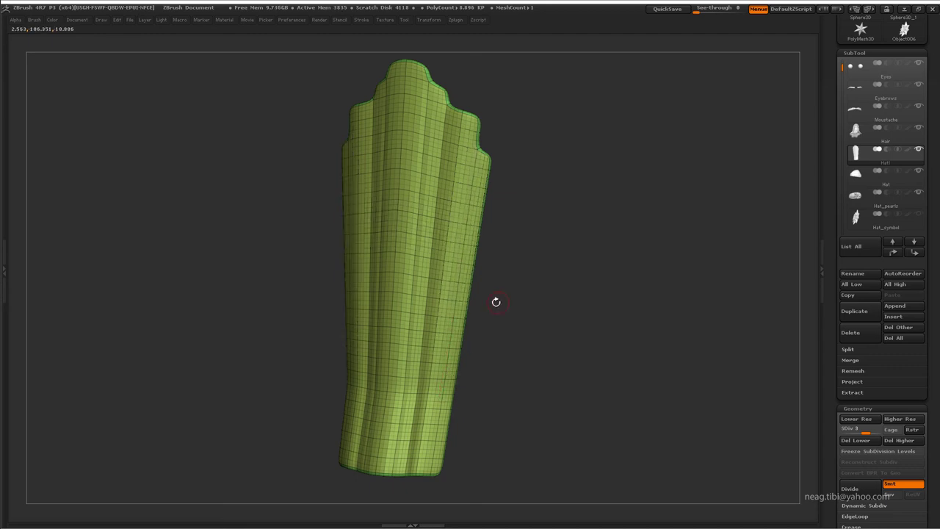
key(shift+f)
Smooth the creases along the plume's right edge down to the base
shift+drag(448, 324, 474, 209)
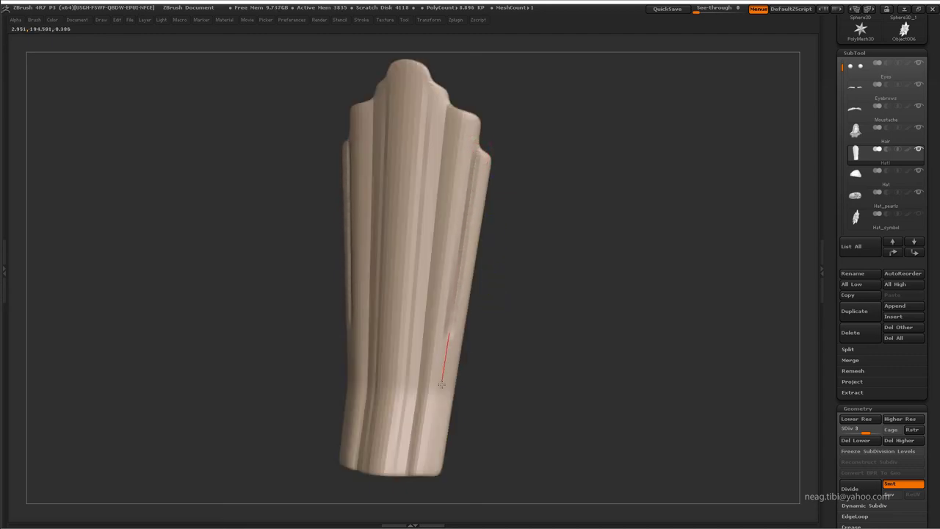
shift+drag(442, 383, 484, 222)
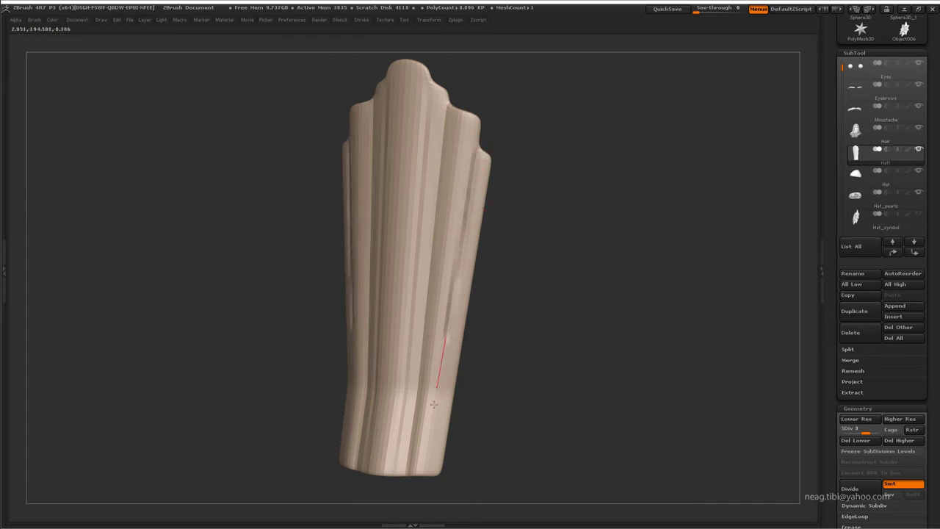
shift+drag(433, 404, 546, 313)
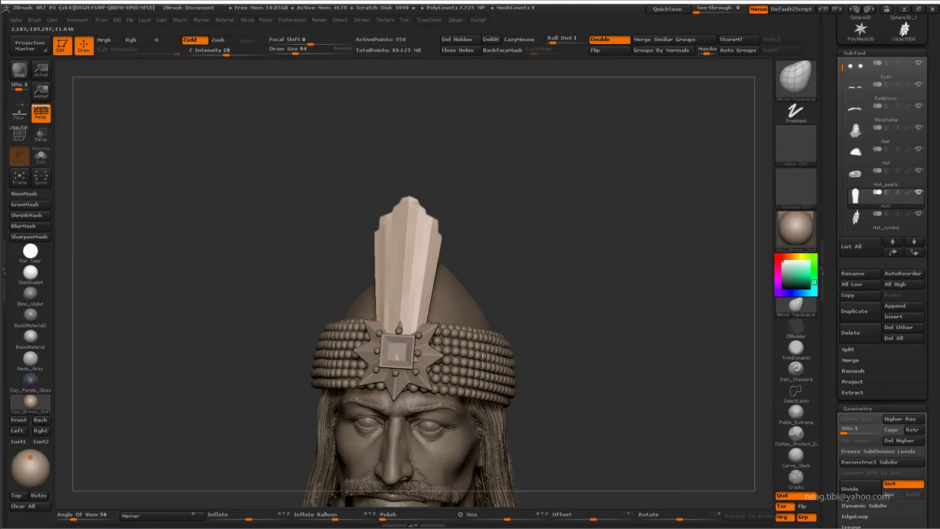
Pull the star's top point into the plume, drop to SDiv 1 and enlarge the Move brush
scroll(397, 354, up, 2)
drag(408, 320, 401, 291)
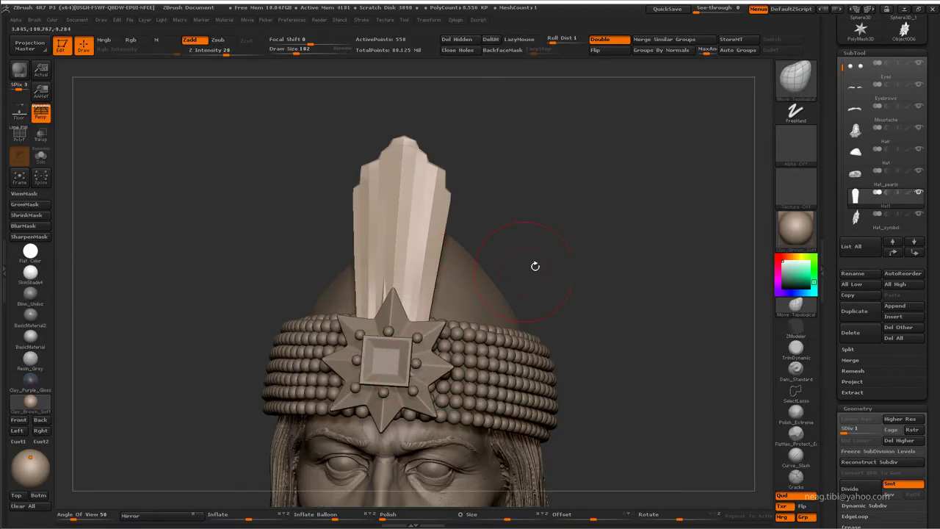
key(d)
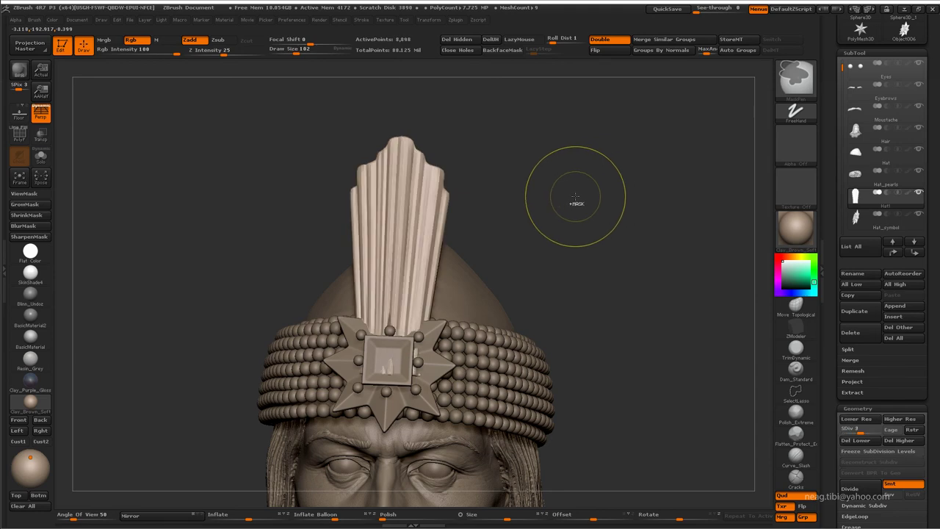
key(shift+d)
key(shift+d)
key(shift+d)
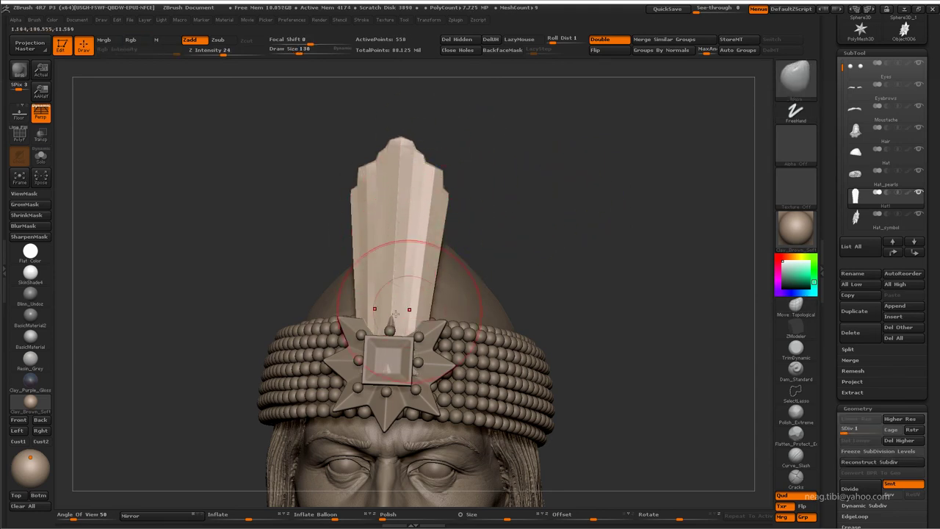
drag(409, 302, 400, 309)
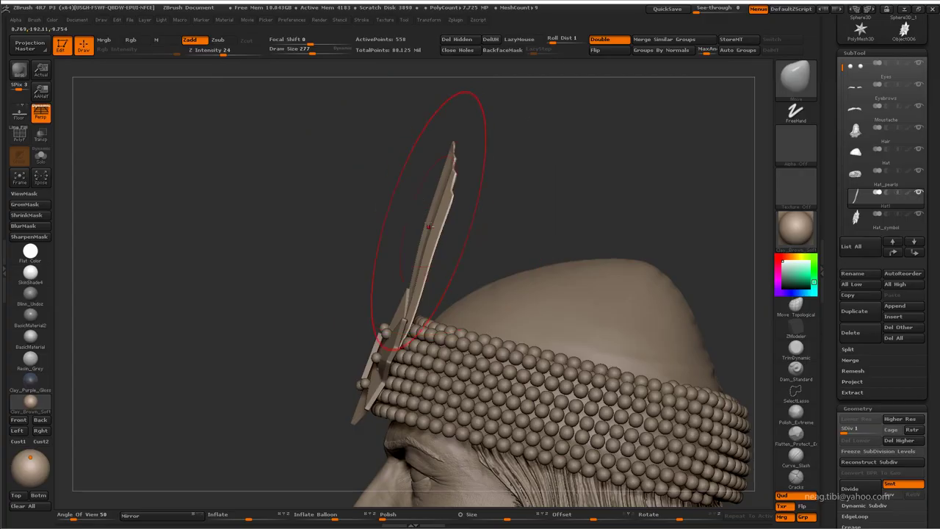
key(space)
mouse_move(411, 217)
mouse_down()
mouse_move(432, 217)
mouse_move(388, 305)
mouse_up()
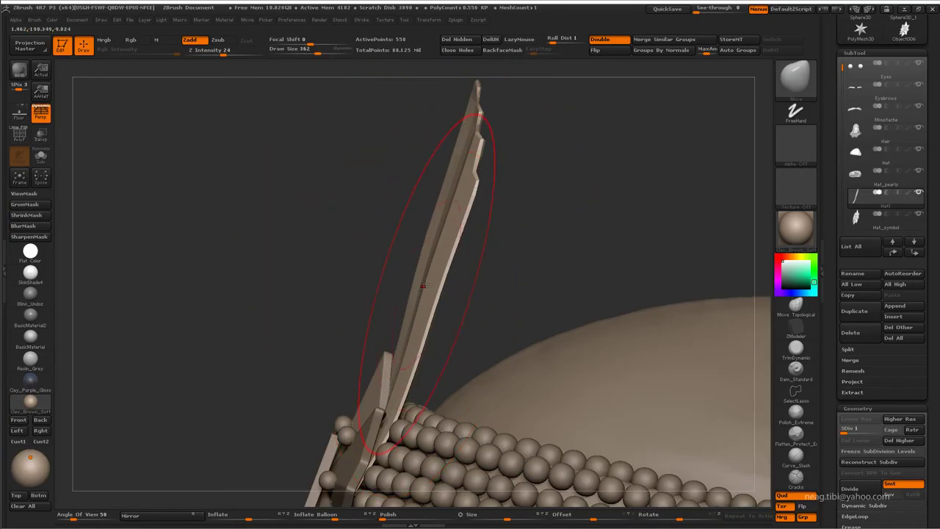
Subdivide the plume to level 2 and frame the whole head with the plume upright
mouse_move(336, 419)
mouse_down()
mouse_move(451, 294)
mouse_move(503, 167)
mouse_move(438, 323)
mouse_move(453, 323)
mouse_up()
key(ctrl+d)
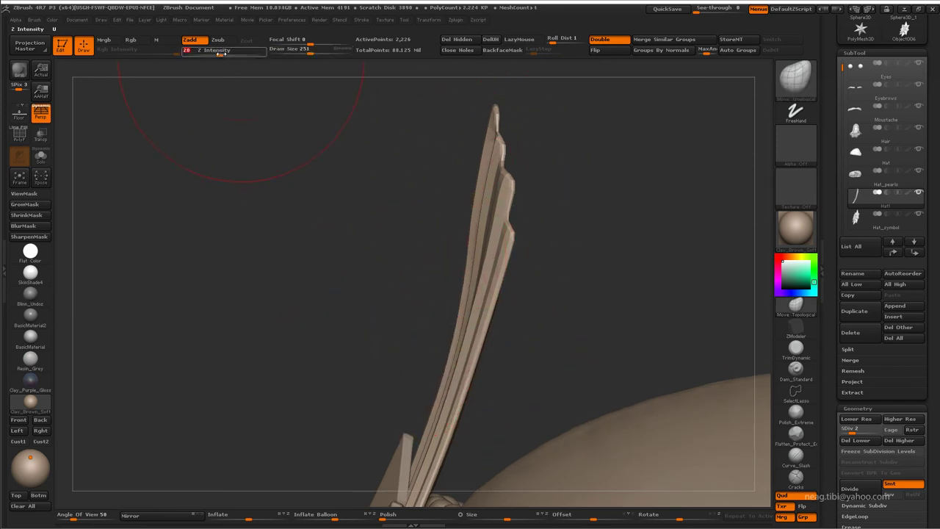
drag(488, 126, 409, 231)
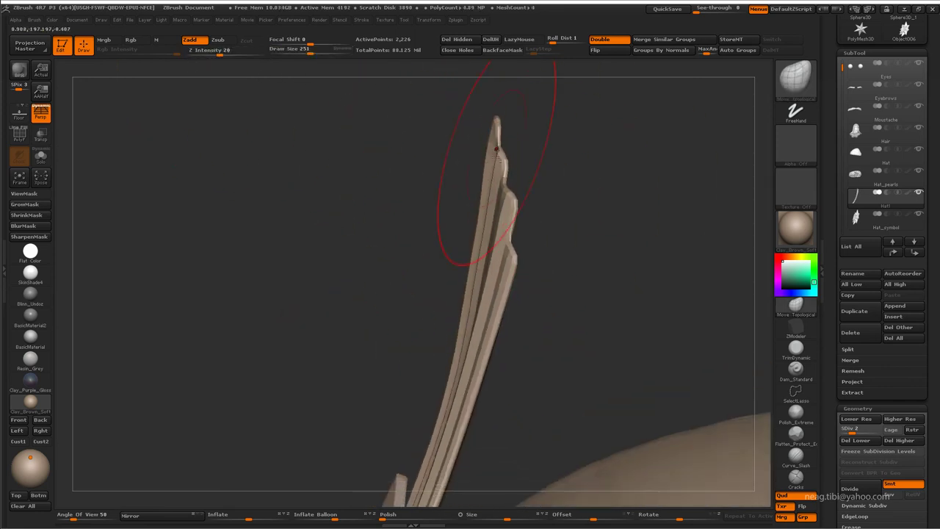
mouse_move(497, 168)
mouse_down()
mouse_move(442, 391)
mouse_move(506, 152)
mouse_move(441, 321)
mouse_move(459, 293)
mouse_up()
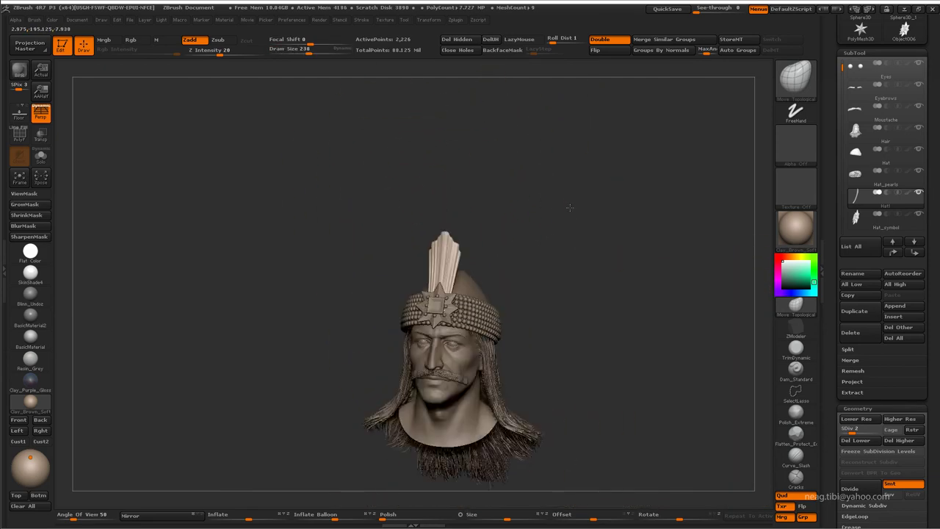
Inspect the plume's wireframe and mask, then face the isolated plume with Draw Size 50
mouse_move(451, 301)
mouse_down()
mouse_move(390, 248)
mouse_move(441, 189)
mouse_move(412, 213)
mouse_move(373, 200)
mouse_up()
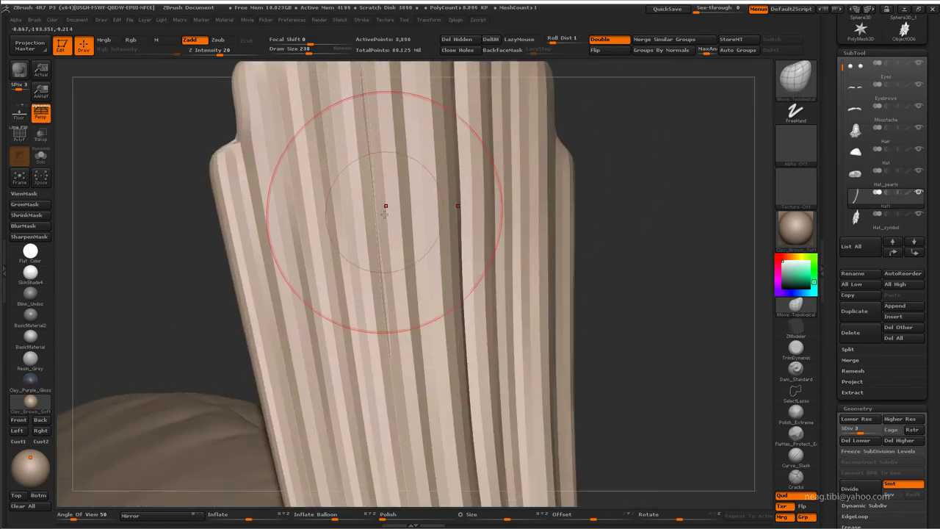
key(shift+f)
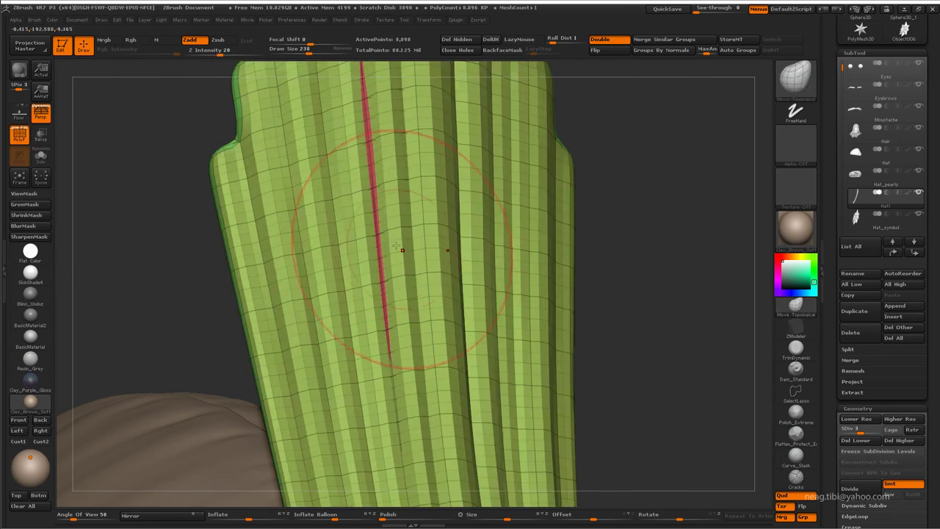
mouse_move(397, 250)
mouse_down()
mouse_move(377, 243)
mouse_move(391, 314)
mouse_move(356, 360)
mouse_up()
key(ctrl+h)
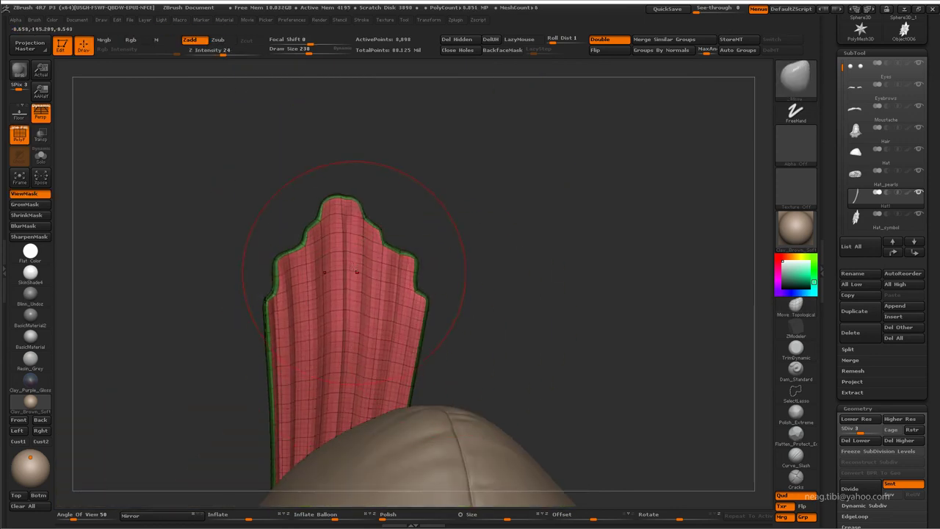
mouse_move(357, 272)
mouse_down()
mouse_move(345, 308)
mouse_move(367, 342)
mouse_move(441, 257)
mouse_up()
key(shift+f)
mouse_move(523, 198)
mouse_down()
mouse_move(594, 163)
mouse_move(346, 269)
mouse_up()
key(space)
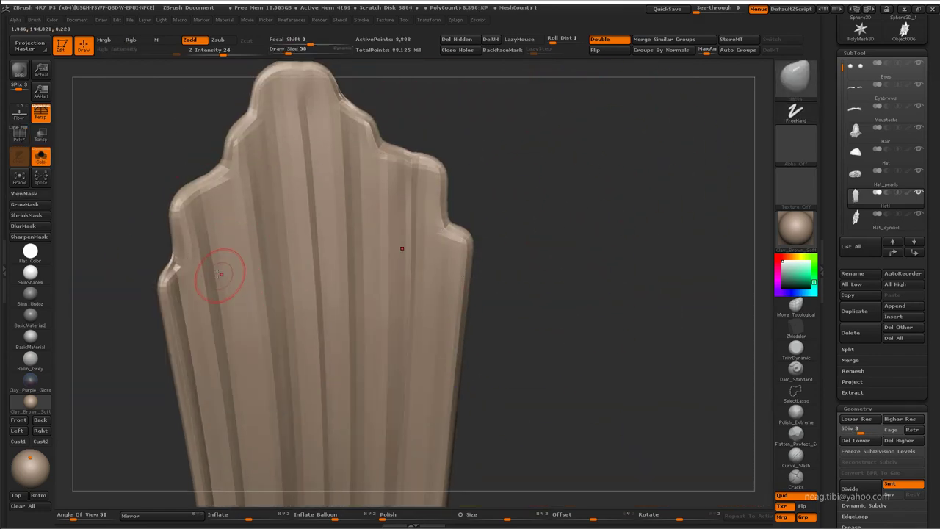
Subdivide the plume twice to level 5 (about 142,338 points) and review it on the head
key(ctrl+d)
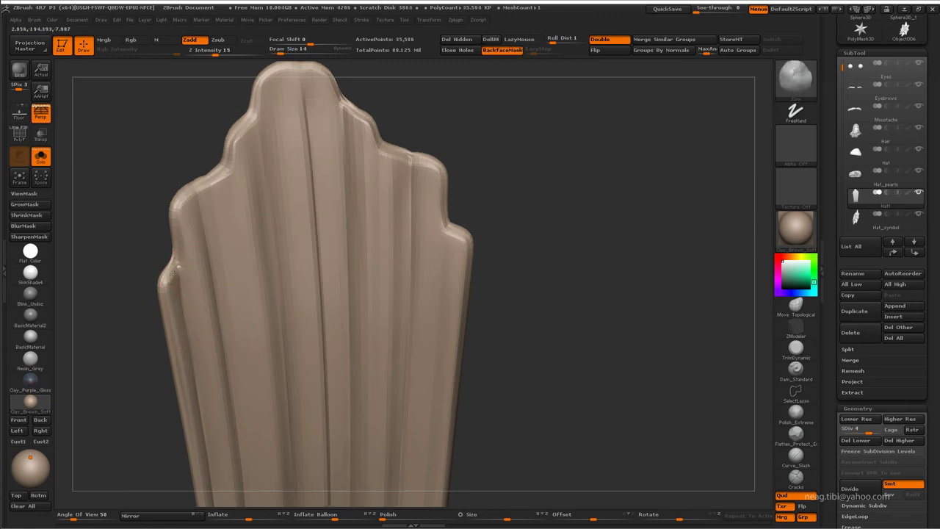
key(ctrl+d)
mouse_move(174, 276)
mouse_down()
mouse_move(422, 179)
mouse_move(295, 190)
mouse_move(454, 183)
mouse_move(465, 296)
mouse_move(459, 240)
mouse_move(377, 244)
mouse_move(343, 208)
mouse_up()
key(shift+s)
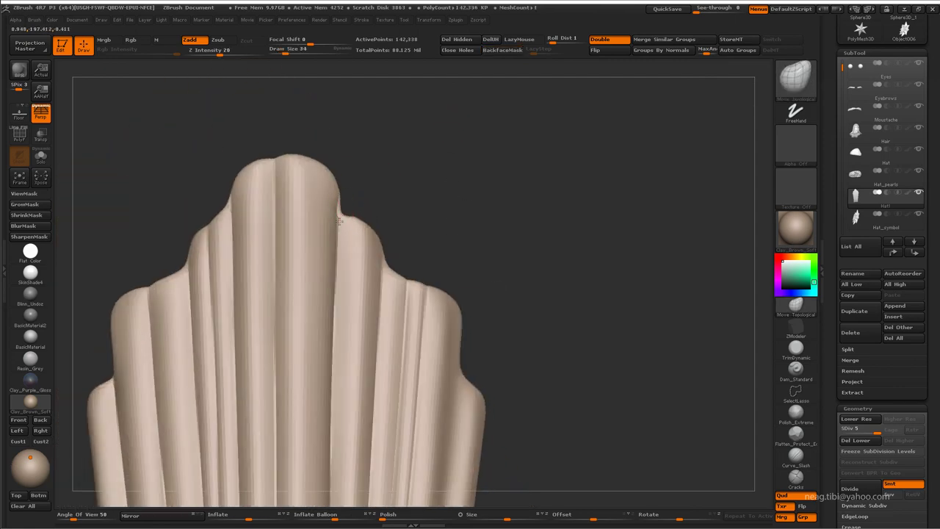
mouse_move(228, 214)
mouse_down()
mouse_move(225, 225)
mouse_move(256, 224)
mouse_move(230, 241)
mouse_up()
key(shift+d)
key(shift+d)
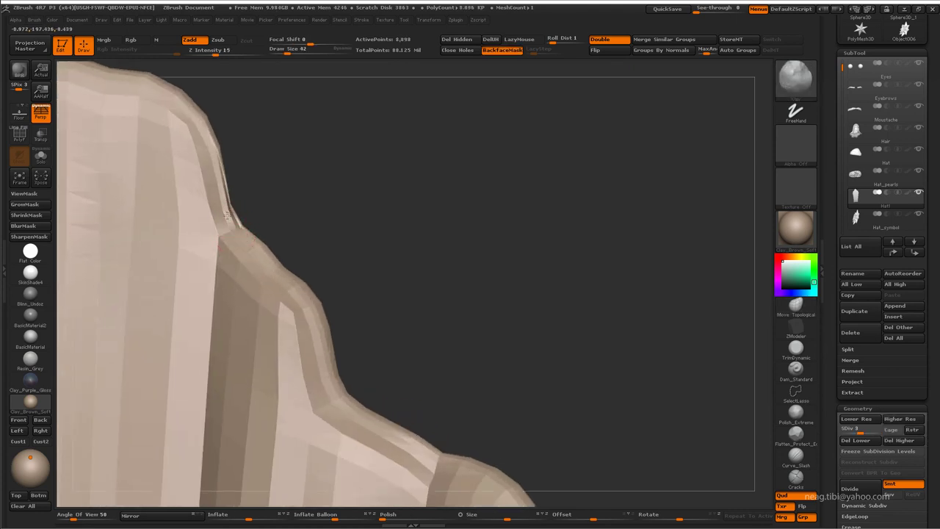
mouse_move(222, 195)
mouse_down()
mouse_move(223, 183)
mouse_move(419, 221)
mouse_move(206, 172)
mouse_up()
key(d)
key(d)
mouse_move(504, 214)
mouse_down()
mouse_move(272, 265)
mouse_move(172, 326)
mouse_move(447, 227)
mouse_move(375, 227)
mouse_move(353, 194)
mouse_move(314, 181)
mouse_up()
Soften the plume's stepped top edge into rounded lobes with Move Topological at a lower SDiv
key(b)
key(m)
key(t)
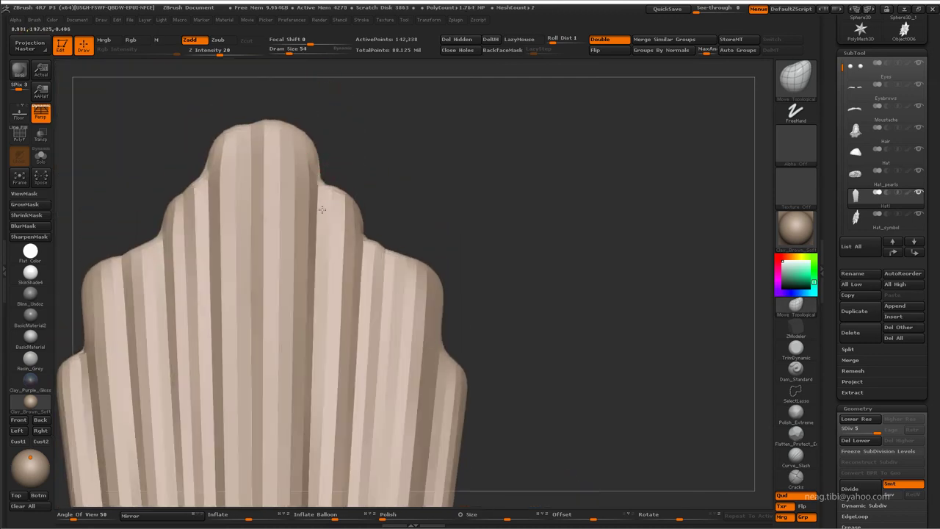
mouse_move(319, 145)
mouse_down()
mouse_move(235, 199)
mouse_move(277, 239)
mouse_up()
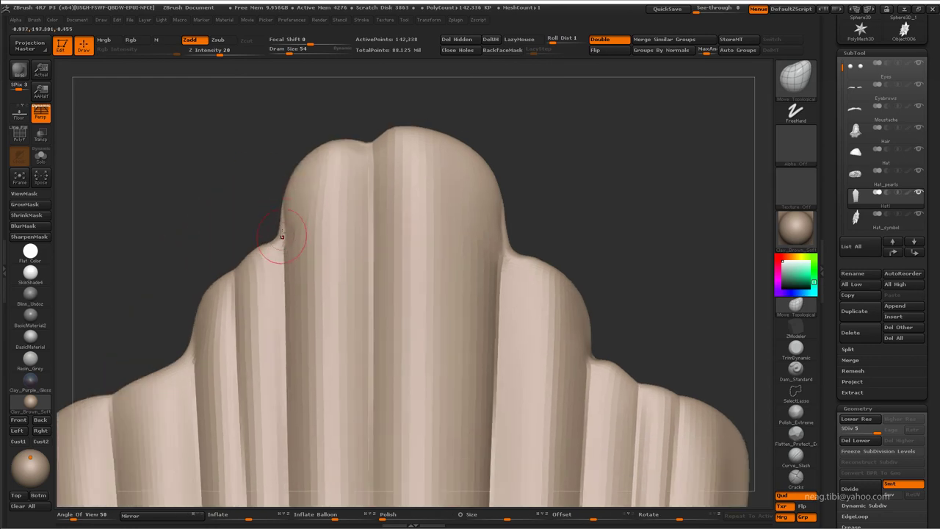
mouse_move(232, 262)
mouse_down()
mouse_move(291, 298)
mouse_move(284, 260)
mouse_move(304, 248)
mouse_move(325, 256)
mouse_move(311, 243)
mouse_move(343, 257)
mouse_move(333, 230)
mouse_move(300, 291)
mouse_move(301, 266)
mouse_up()
key(shift+d)
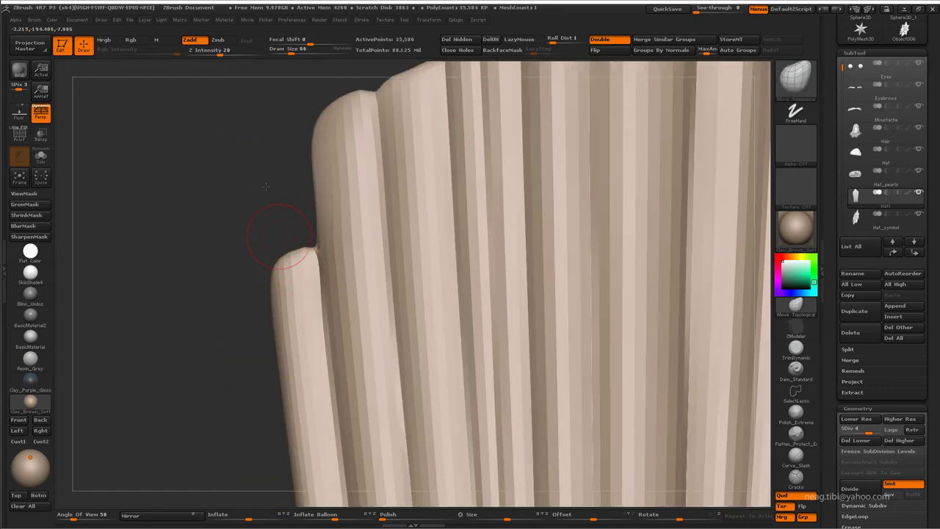
key(f)
mouse_move(342, 227)
alt+mouse_down()
mouse_move(338, 158)
mouse_move(375, 217)
alt+mouse_up()
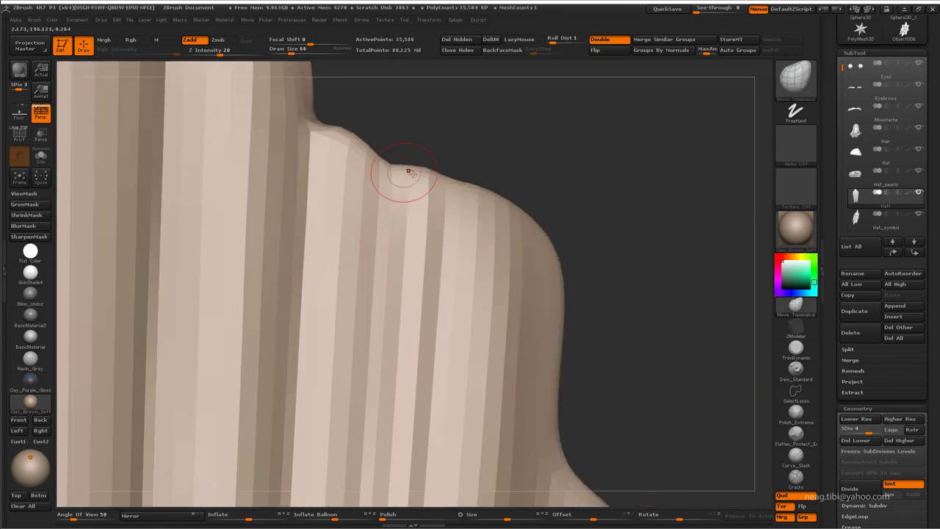
key(d)
mouse_move(466, 244)
mouse_down()
mouse_move(420, 210)
mouse_move(433, 272)
mouse_move(447, 238)
mouse_move(472, 267)
mouse_move(435, 278)
mouse_move(414, 193)
mouse_move(426, 210)
mouse_move(457, 151)
mouse_move(451, 144)
mouse_up()
Switch to the Dam_Standard brush and Solo the plume
key(b)
key(d)
key(s)
key(shift+ctrl+s)
Carve a sharp Dam_Standard groove along one plume fold, then show the whole head again
key(Tab)
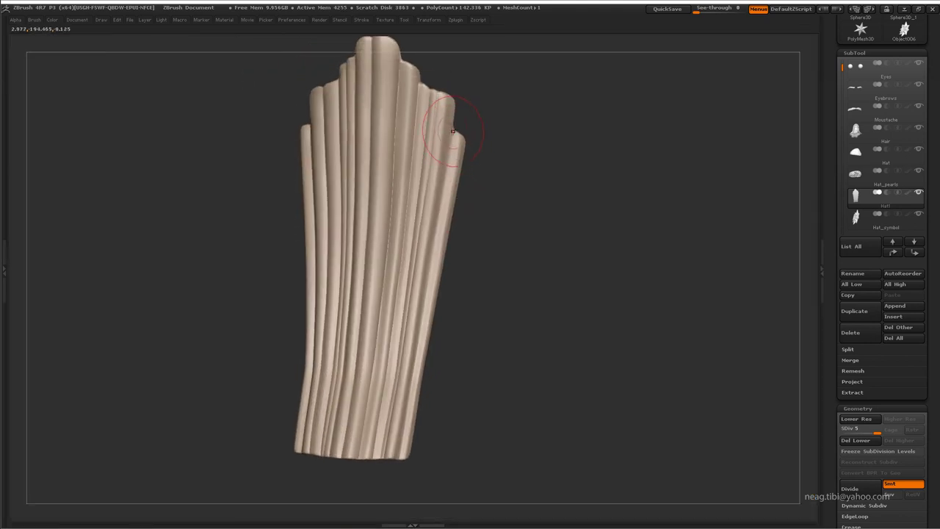
key(Tab)
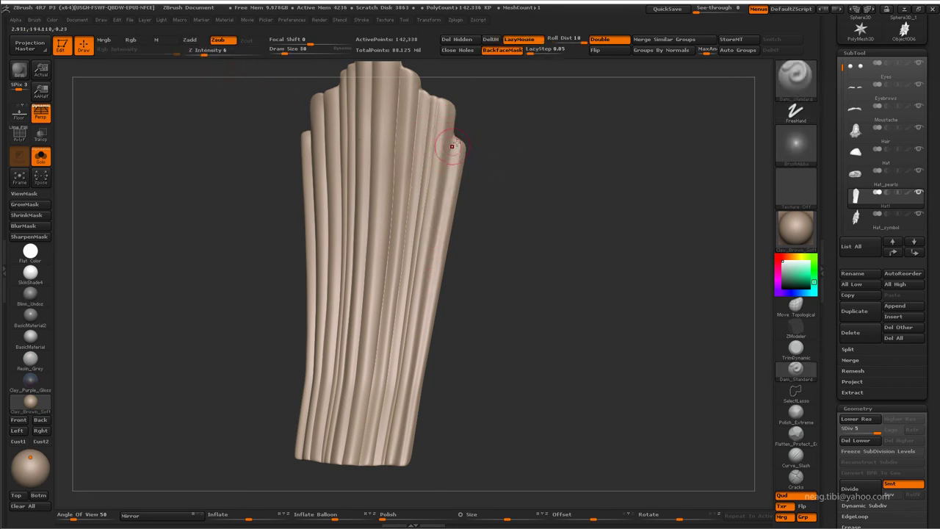
drag(443, 208, 451, 145)
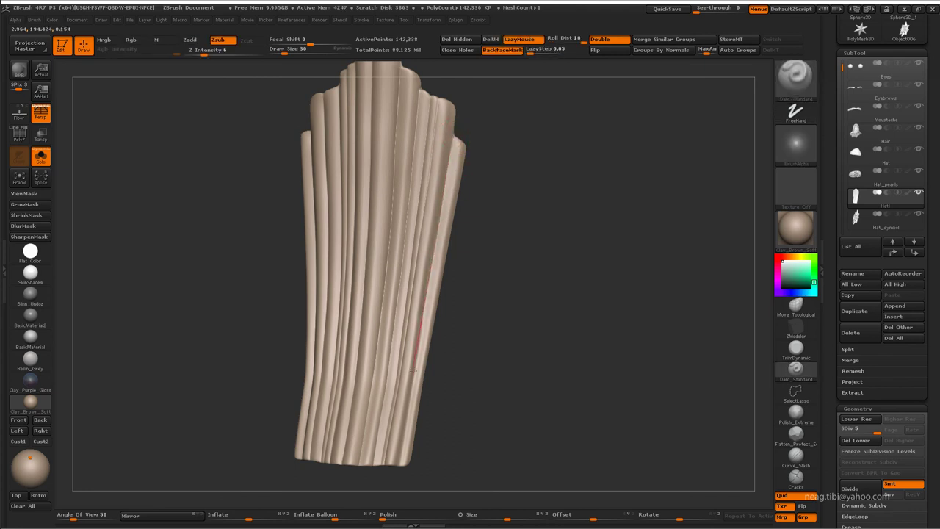
key(ctrl+shift+f)
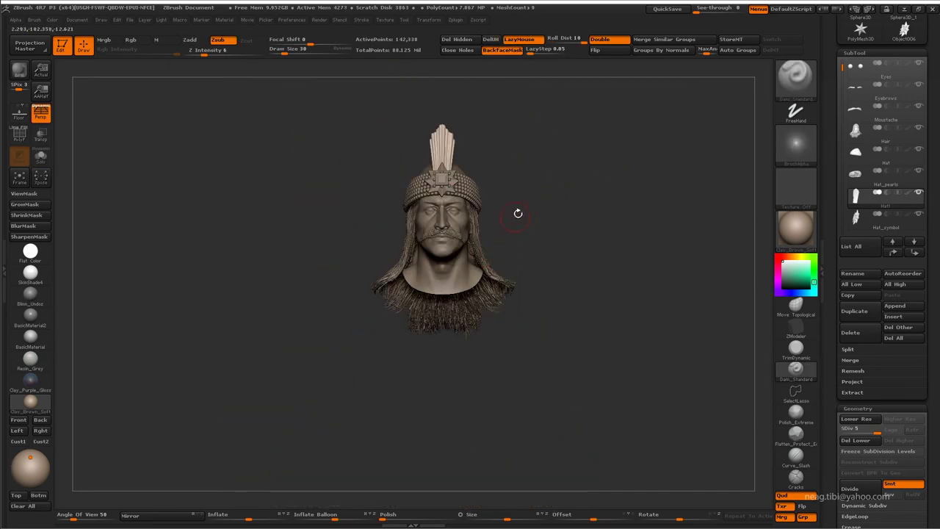
mouse_move(525, 213)
mouse_down()
mouse_move(630, 181)
mouse_move(618, 164)
mouse_move(631, 164)
mouse_move(585, 172)
mouse_move(598, 269)
mouse_move(579, 321)
mouse_move(590, 306)
mouse_move(579, 279)
mouse_move(514, 220)
mouse_move(420, 163)
mouse_up()
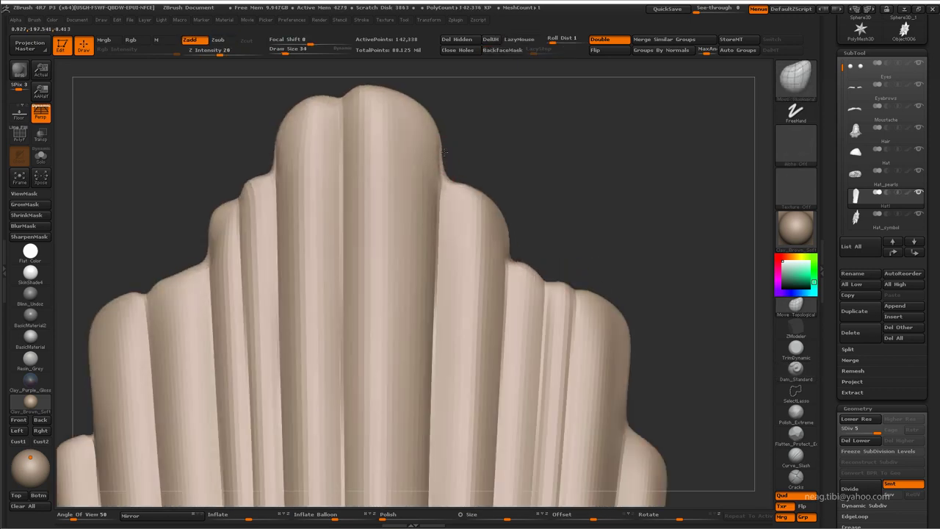
Narrow the plume's top lobes at SDiv 4, then subdivide it to level 6 (about 569,146 points)
key(shift+d)
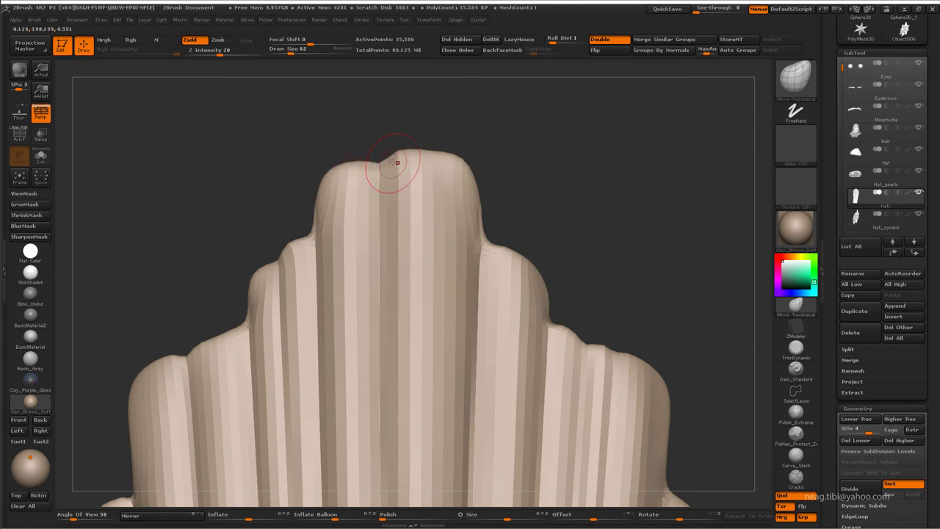
drag(514, 197, 512, 234)
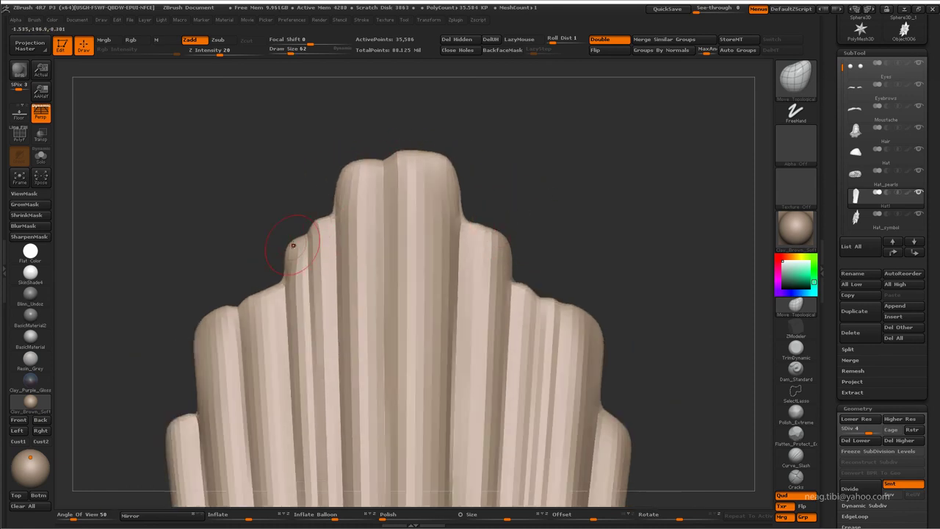
mouse_move(227, 271)
mouse_down()
mouse_move(431, 273)
mouse_move(450, 345)
mouse_up()
alt+drag(438, 292, 450, 190)
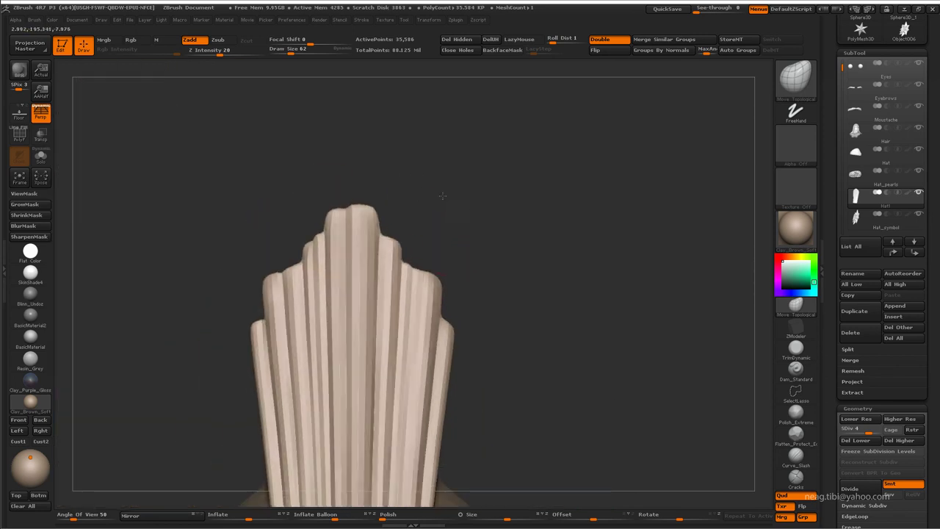
key(d)
alt+drag(492, 312, 502, 357)
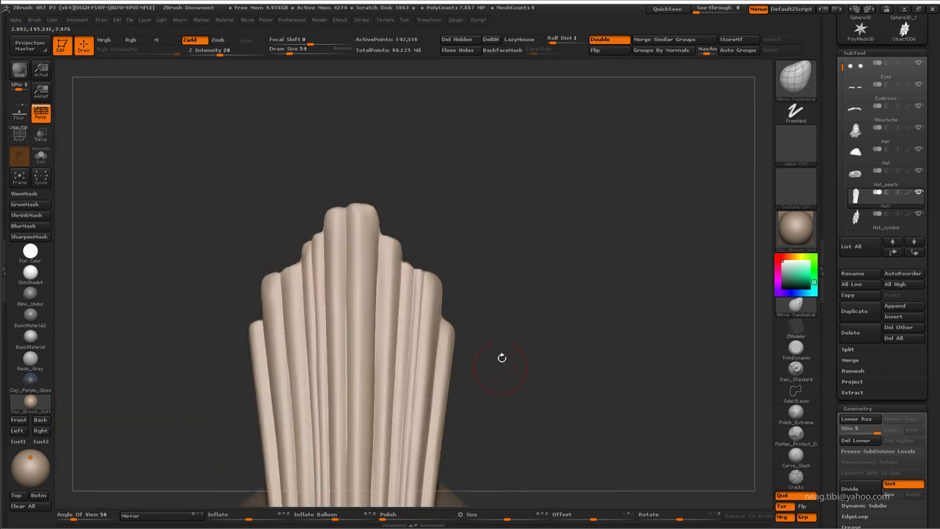
key(d)
mouse_move(495, 316)
alt+mouse_down()
mouse_move(470, 213)
mouse_move(477, 197)
alt+mouse_up()
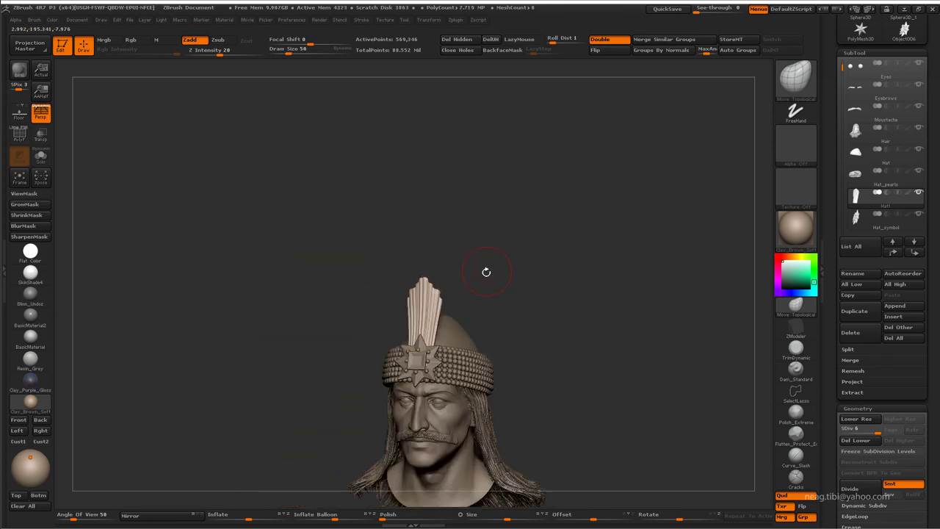
Frame the plume and star front-on at a low SDiv level with brush size 109
alt+drag(487, 272, 568, 229)
drag(483, 174, 558, 266)
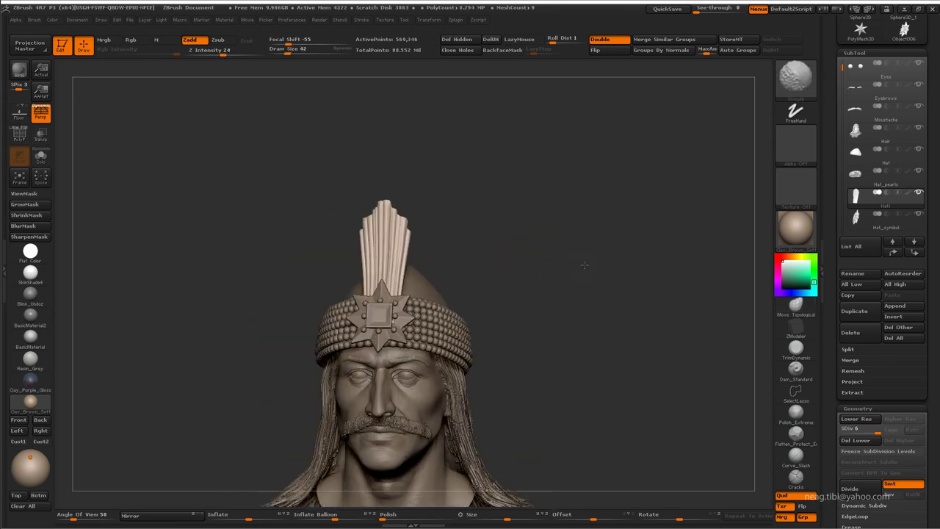
alt+drag(493, 279, 437, 395)
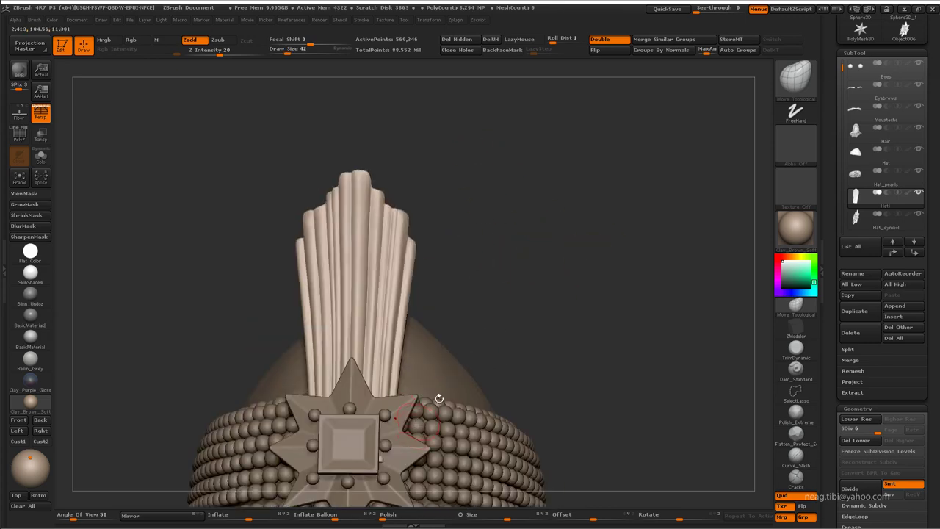
key(shift+d)
key(shift+d)
key(shift+d)
drag(476, 311, 440, 338)
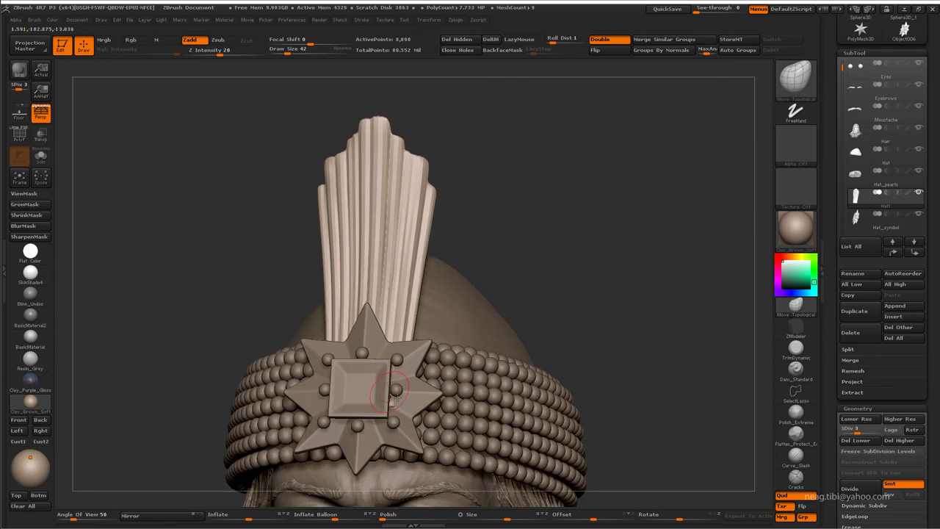
key(space)
drag(404, 372, 413, 371)
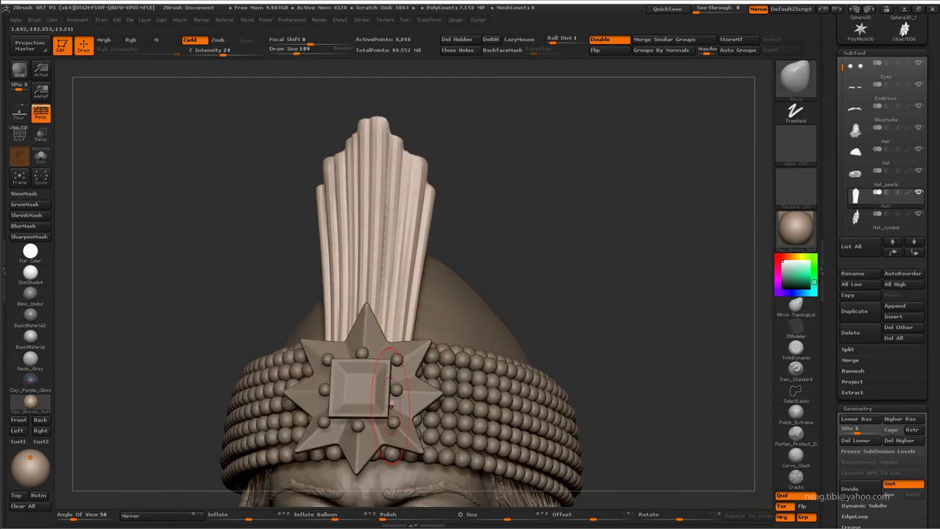
Solo the plume and inspect its lower end from the side with Move Topological, then unsolo
key(ctrl+shift+s)
drag(350, 388, 252, 351)
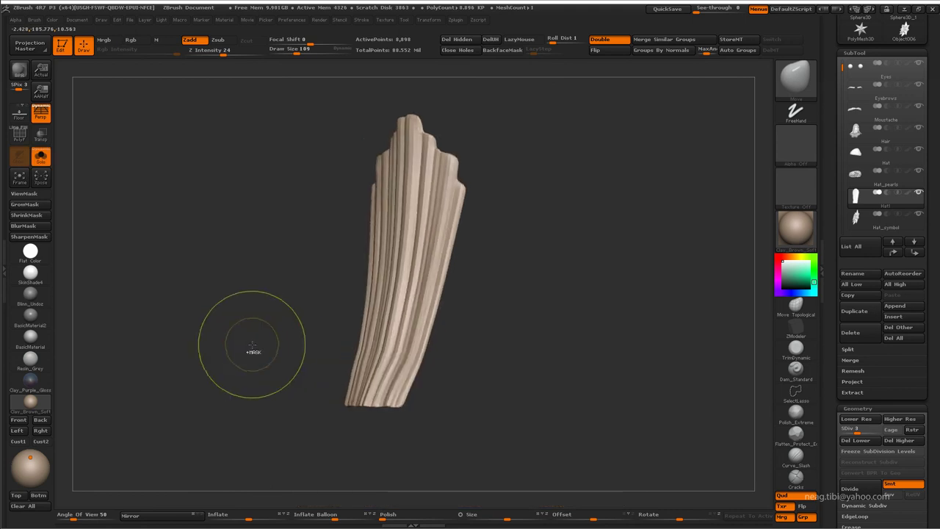
mouse_move(326, 409)
mouse_down()
mouse_move(322, 365)
mouse_move(373, 417)
mouse_move(389, 396)
mouse_move(382, 378)
mouse_move(353, 378)
mouse_up()
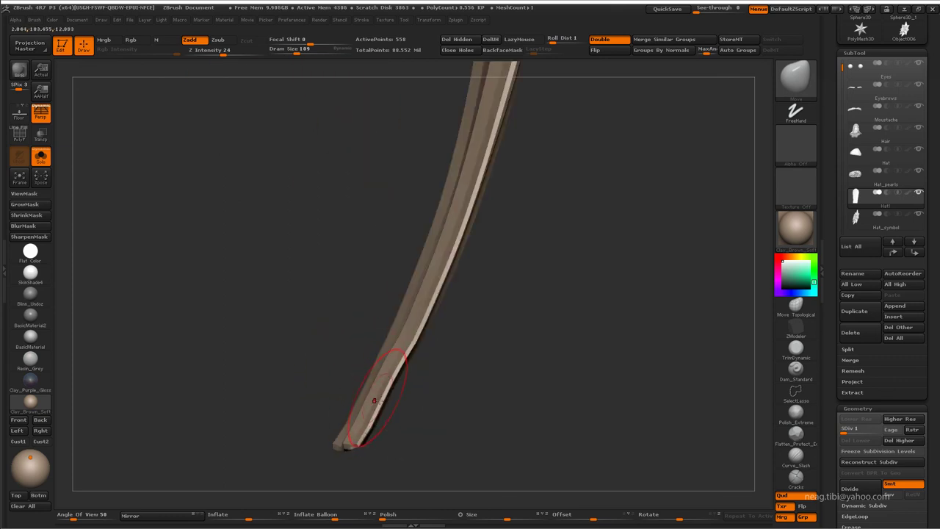
key(b)
key(m)
key(t)
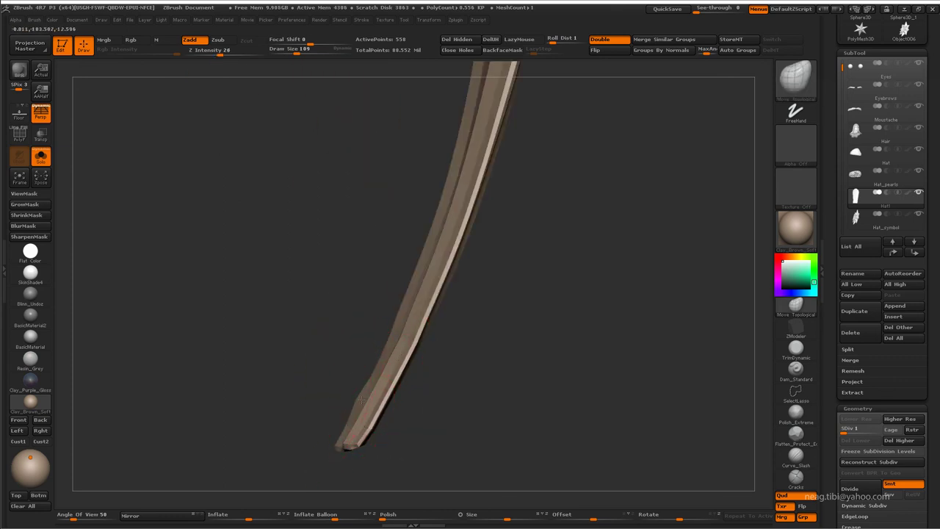
drag(391, 338, 317, 306)
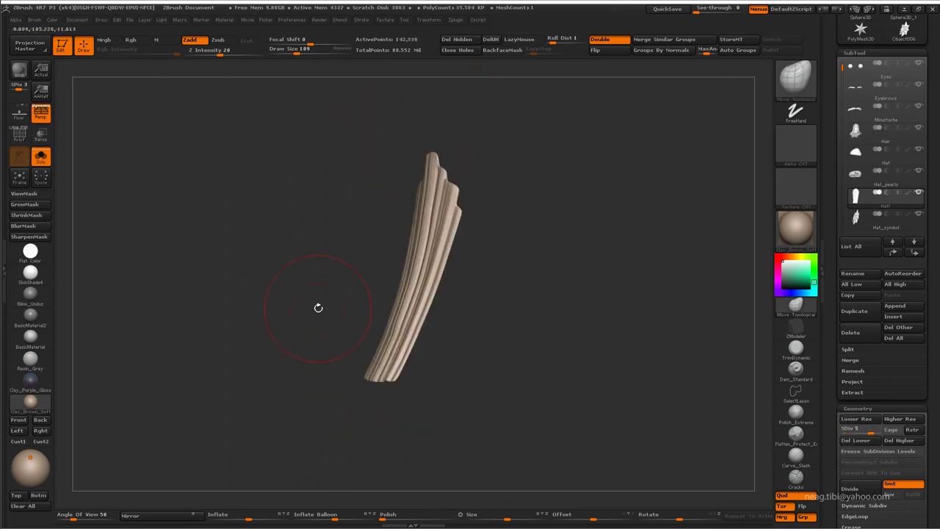
click(41, 156)
mouse_move(441, 294)
mouse_down()
mouse_move(559, 288)
mouse_move(537, 284)
mouse_move(475, 227)
mouse_up()
Select the Hat_symbol subtool, Solo it, and delete the star and plate, keeping the cubes
key(f)
click(858, 219)
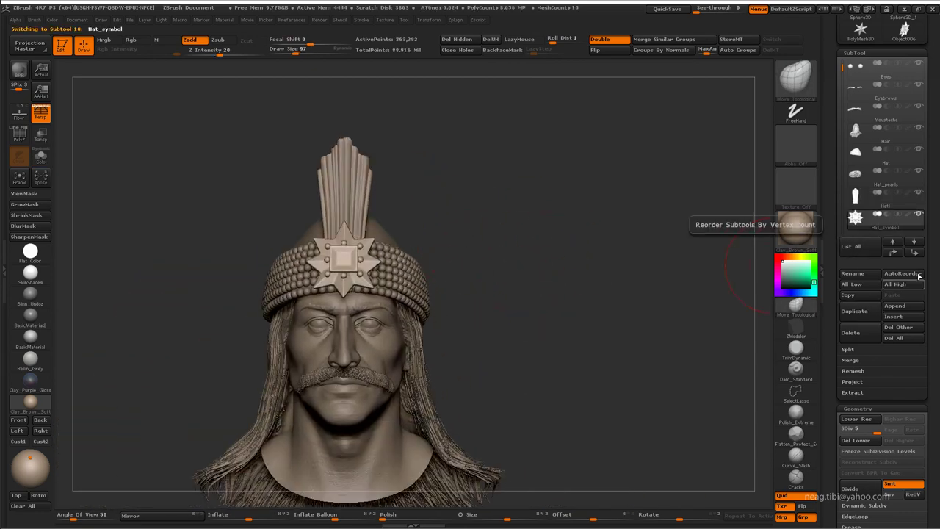
key(alt+shift+s)
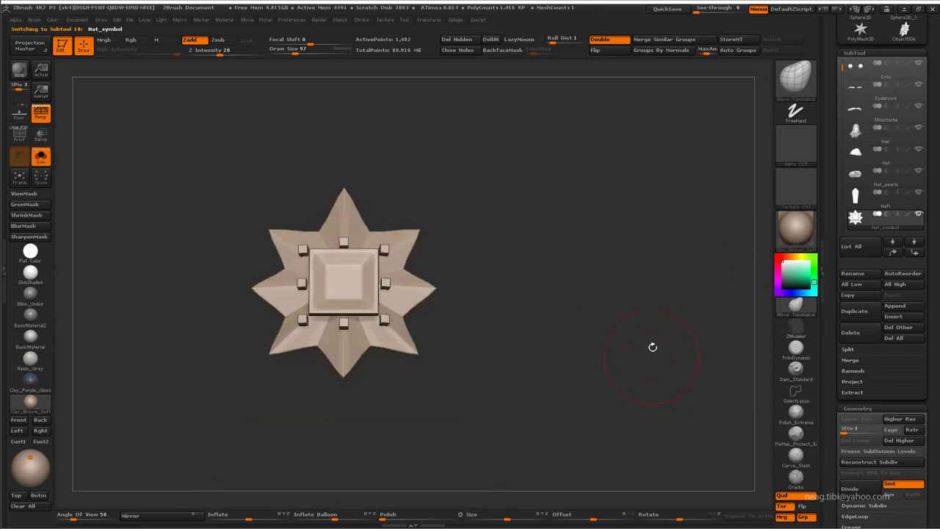
key(shift+f)
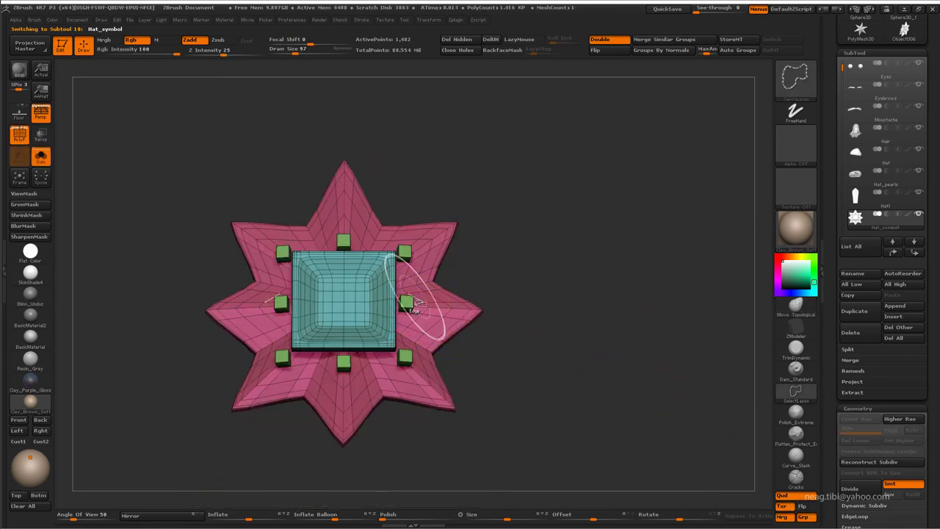
ctrl+shift+click(406, 302)
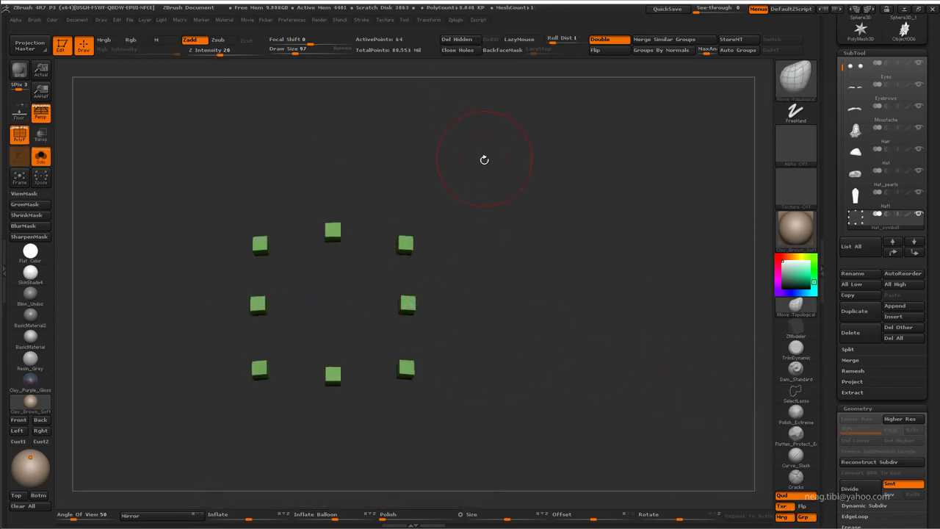
ctrl+shift+click(483, 157)
Delete the bottom row of cubes, leaving five, and mask all but the top one
key(alt+shift+s)
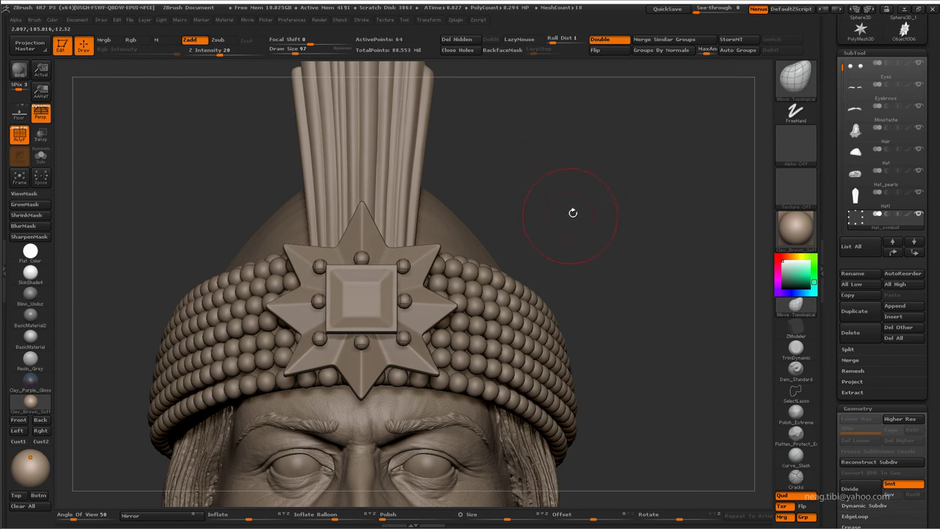
key(alt+shift+s)
ctrl+alt+shift+drag(307, 398, 294, 385)
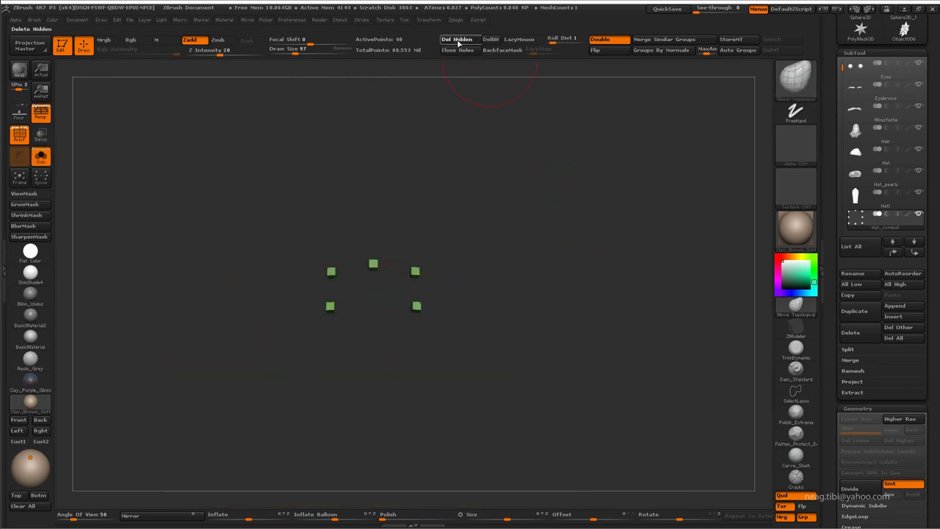
mouse_move(415, 270)
mouse_down()
mouse_move(434, 312)
mouse_move(449, 307)
mouse_up()
key(space)
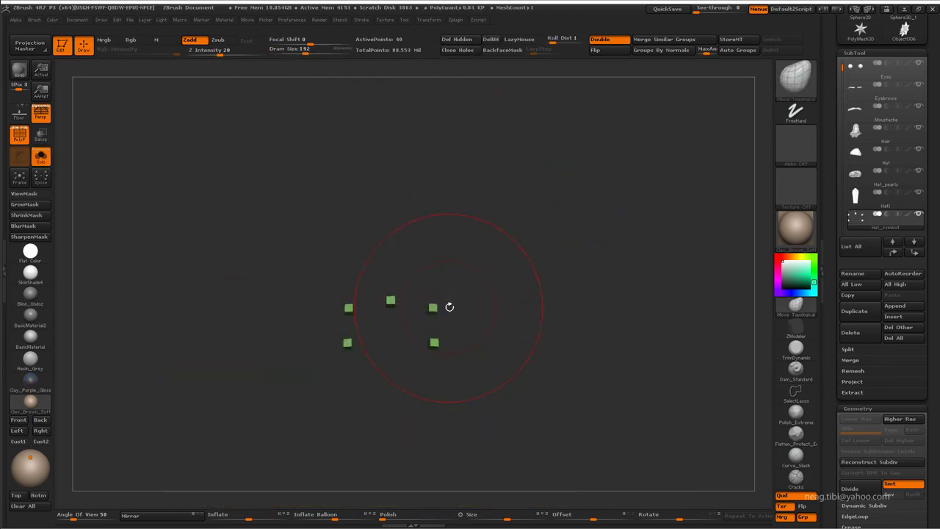
ctrl+click(443, 374)
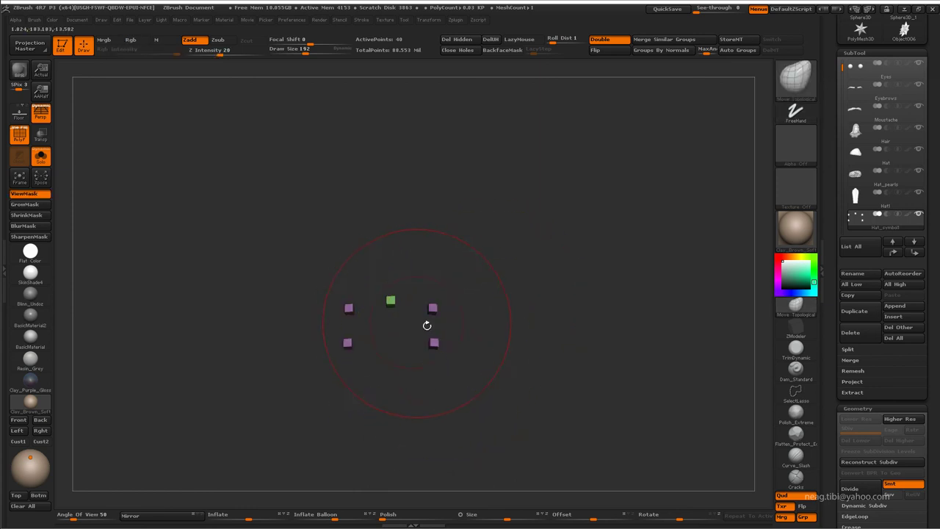
key(w)
key(ctrl+shift+s)
Transpose-move the five cubes up onto the plume above the star
drag(513, 271, 474, 235)
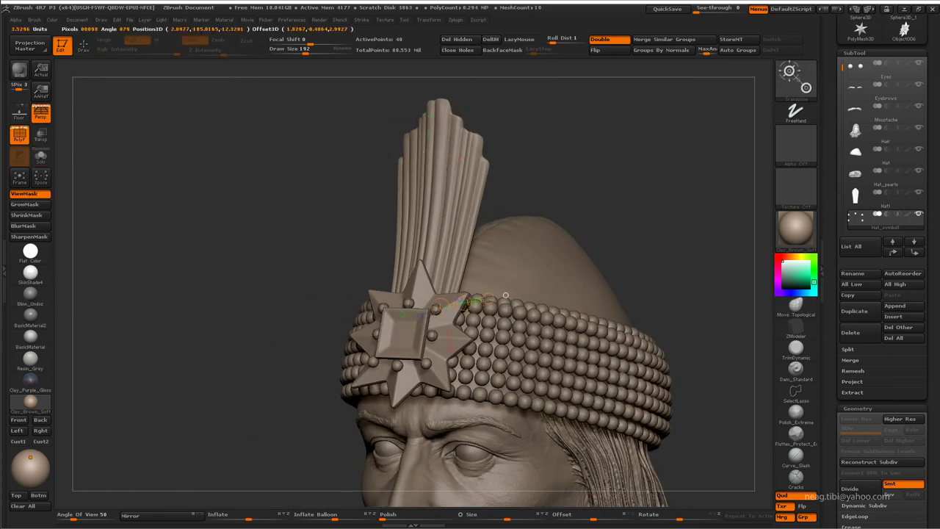
mouse_move(505, 295)
mouse_down()
mouse_move(414, 260)
mouse_move(521, 296)
mouse_up()
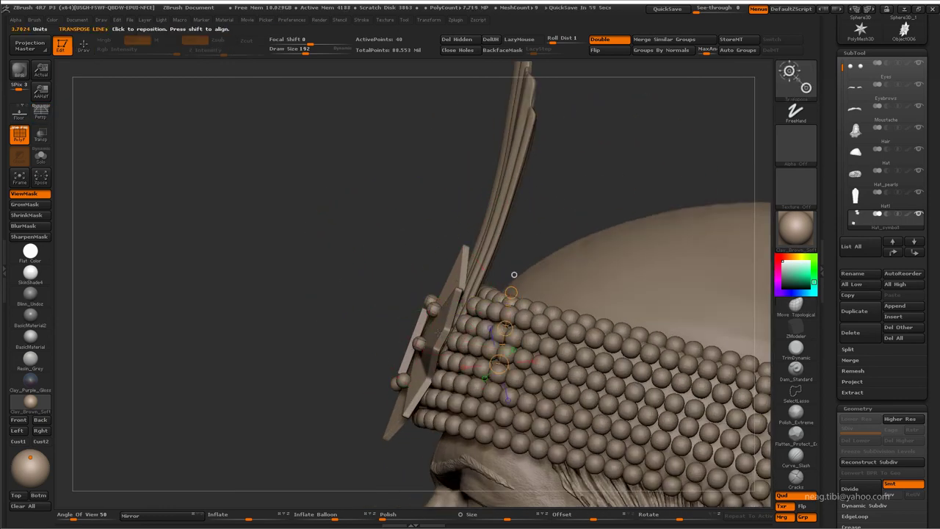
key(ctrl+shift+s)
drag(431, 308, 338, 269)
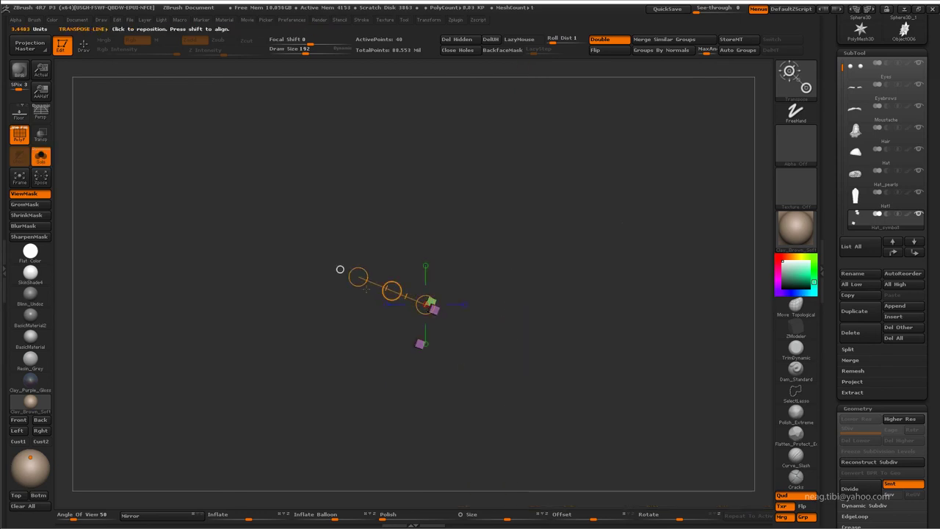
key(ctrl+shift+s)
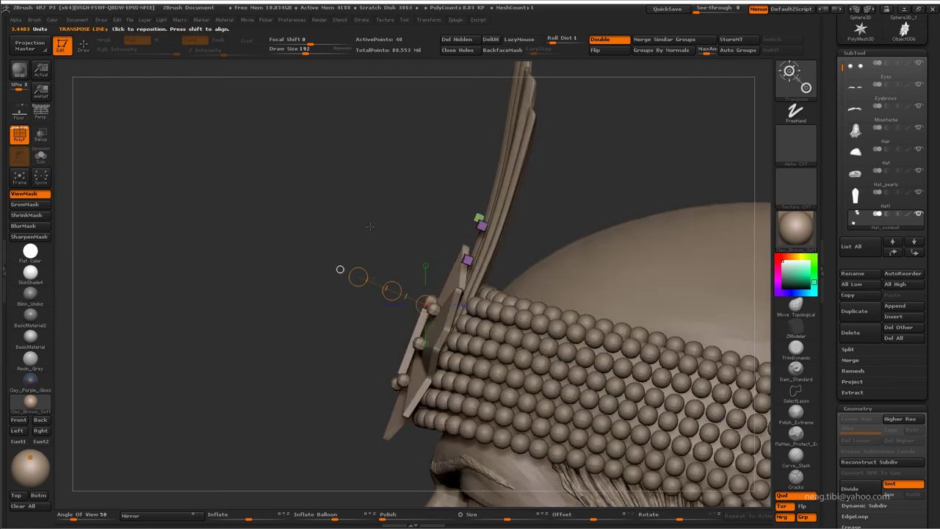
click(338, 269)
Enlarge the cubes with the Deformation > Inflate slider
key(q)
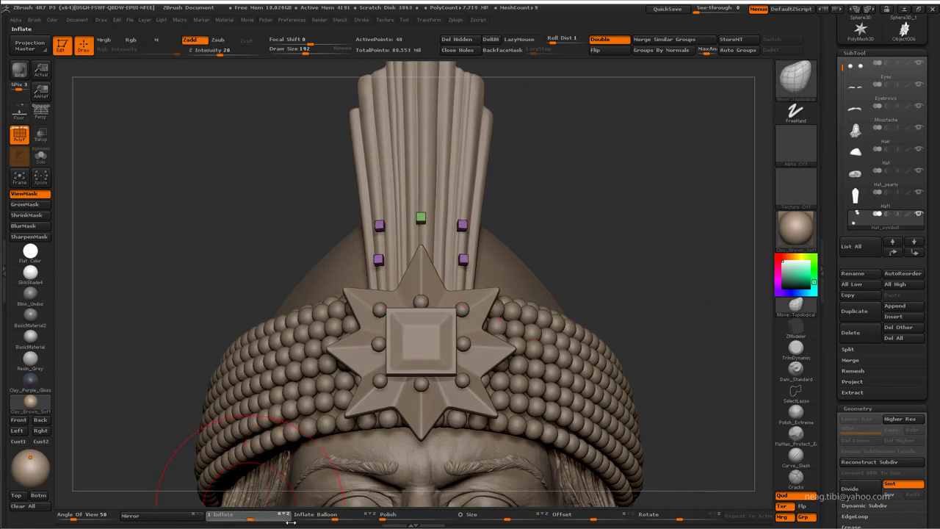
drag(290, 522, 292, 521)
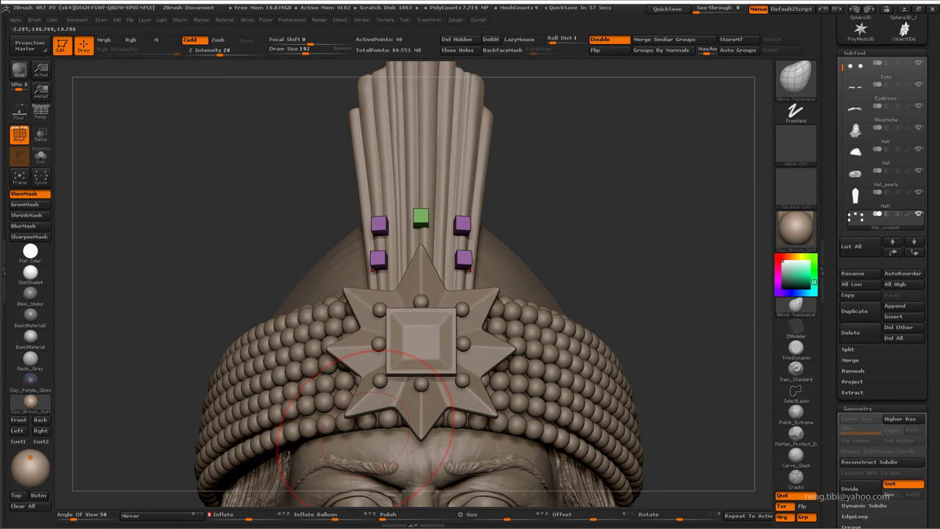
drag(261, 518, 266, 518)
drag(147, 367, 474, 272)
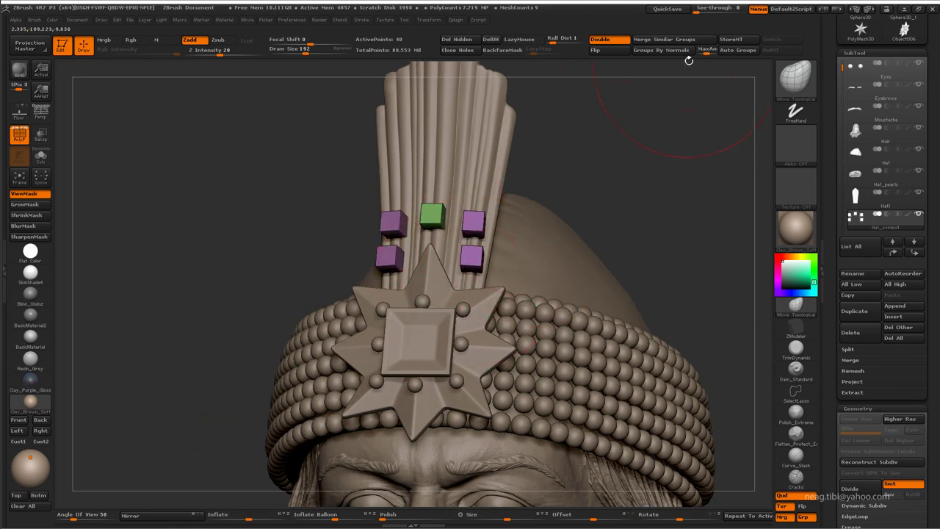
key(shift+ctrl+s)
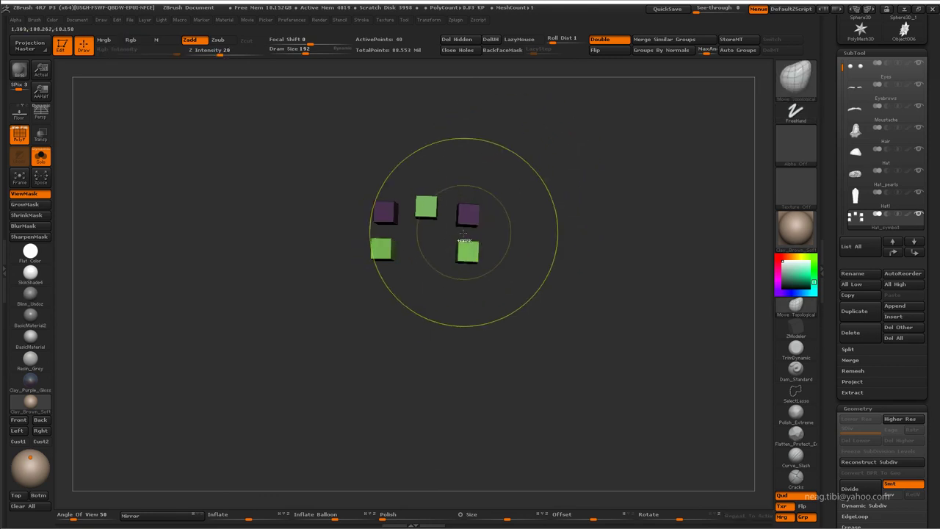
Move the two upper side cubes inward and down into a pyramid, unmask, and subdivide into beads
ctrl+drag(464, 234, 514, 205)
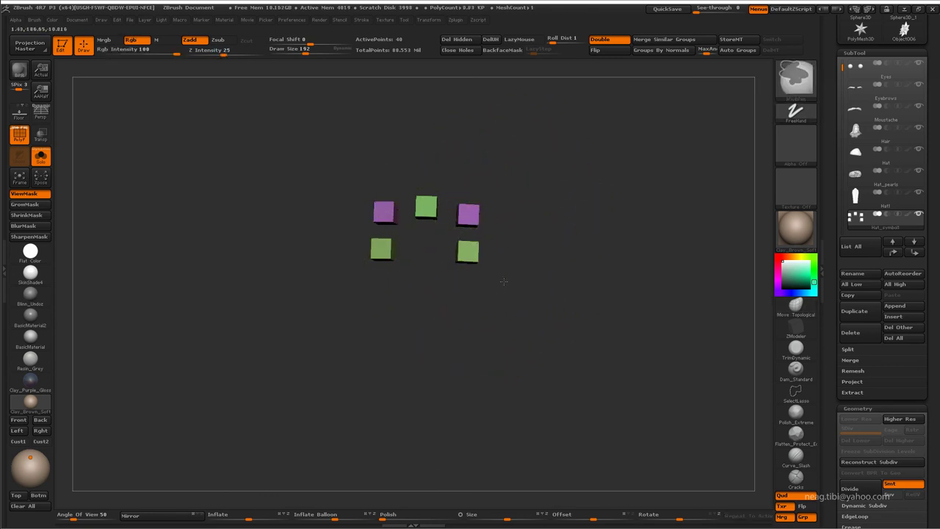
key(shift+ctrl+s)
key(w)
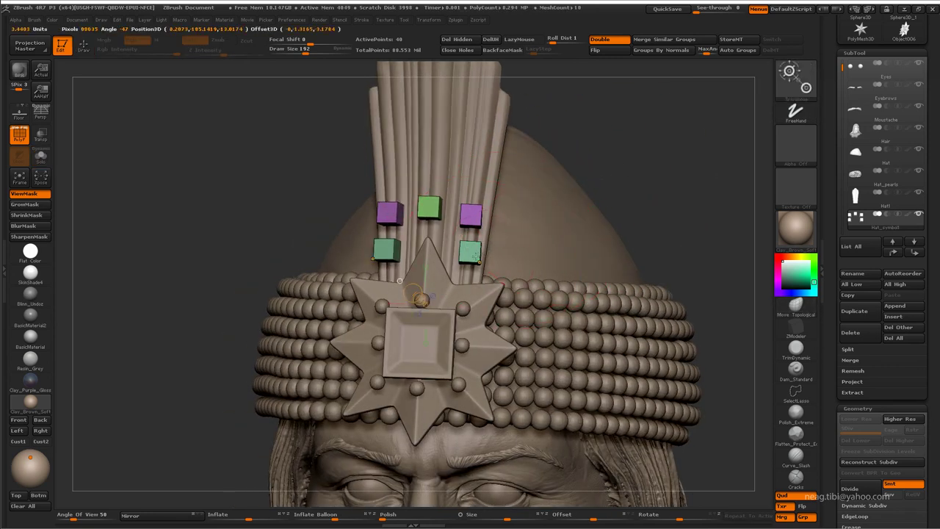
drag(479, 262, 468, 270)
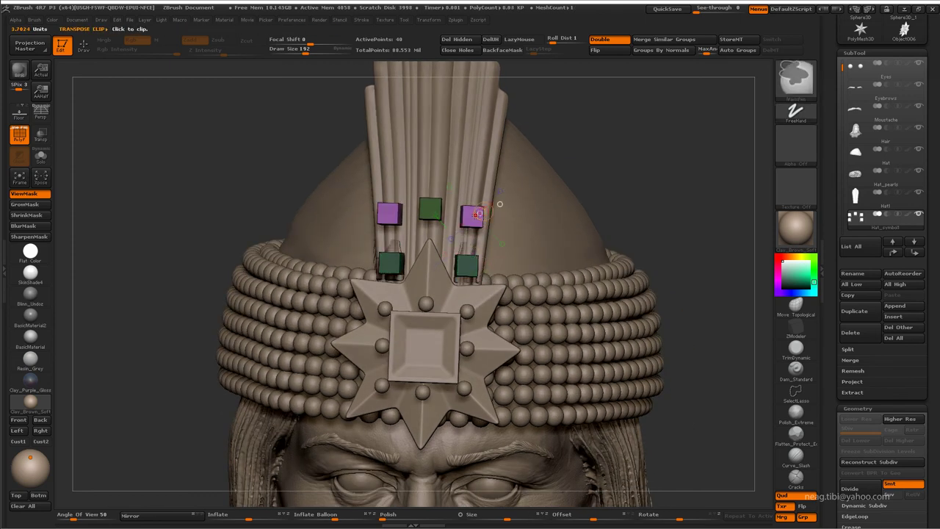
drag(472, 214, 459, 228)
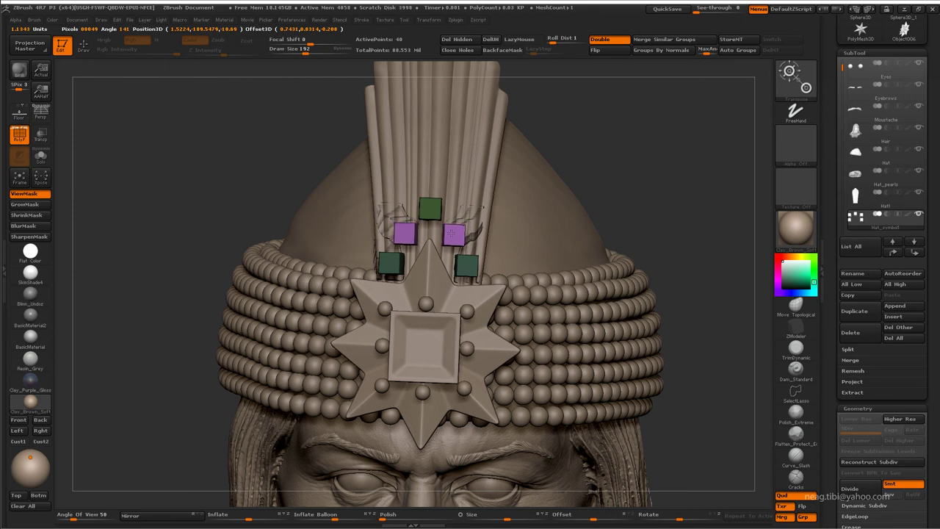
key(q)
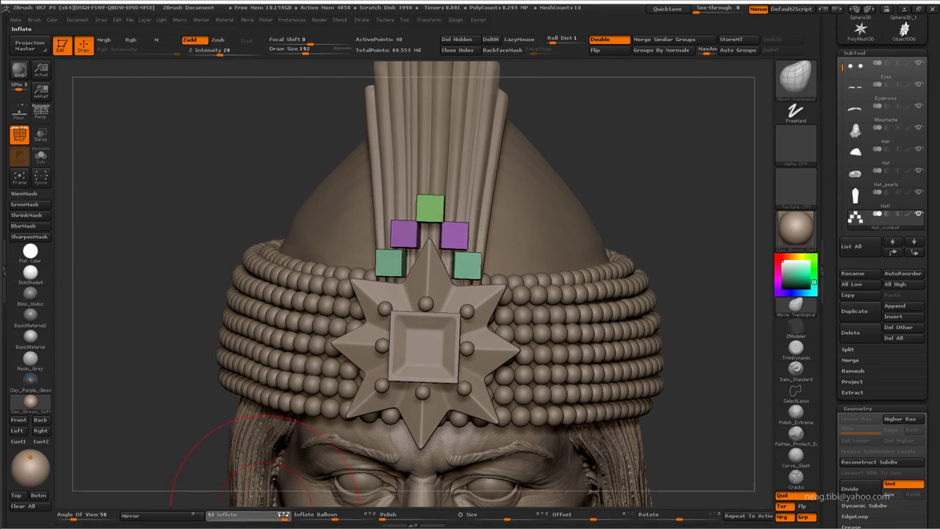
key(f)
drag(611, 176, 258, 500)
key(ctrl+d)
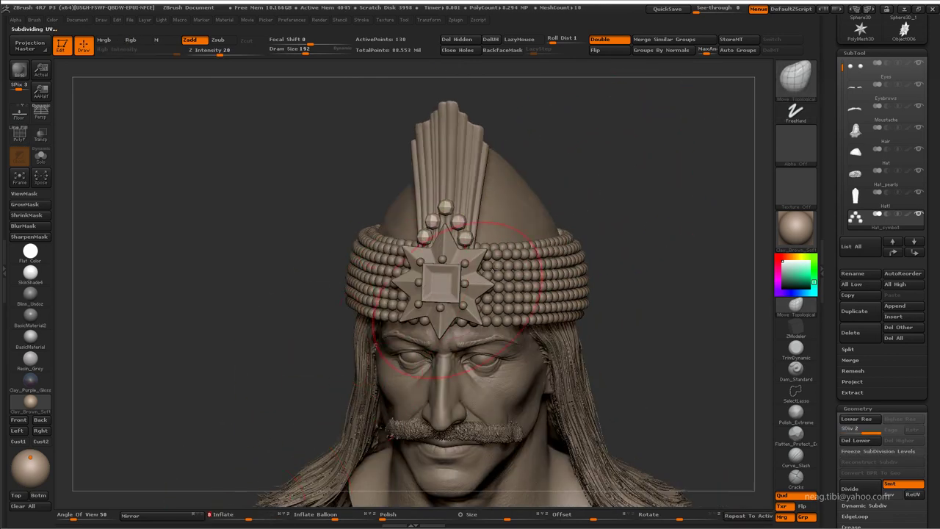
Transpose the right bead down-left, push the top bead against the plume, and lower another bead toward the band
alt+drag(647, 412, 505, 266)
key(w)
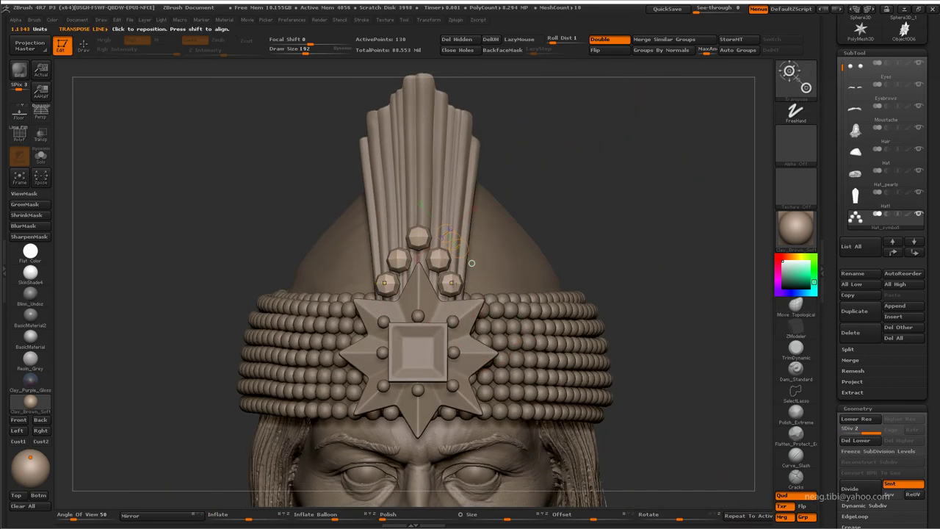
drag(450, 286, 450, 288)
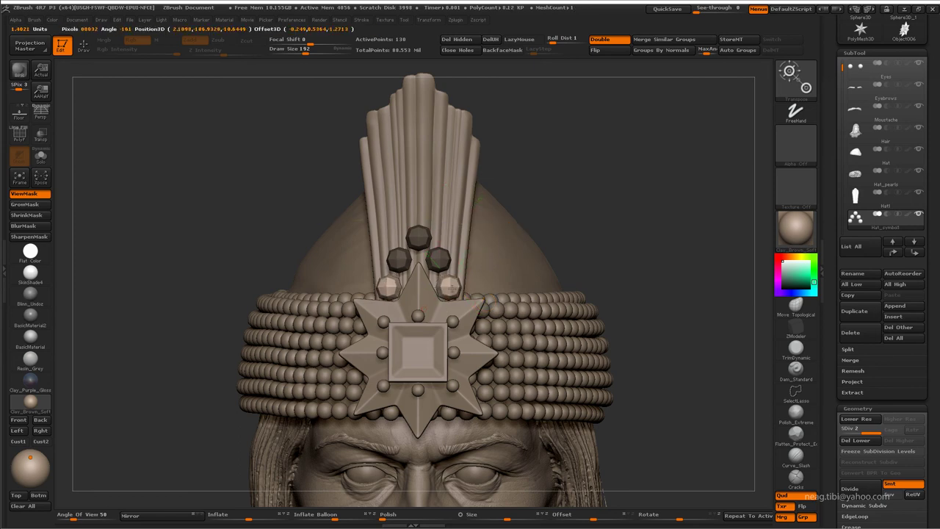
mouse_move(535, 223)
alt+mouse_down()
mouse_move(514, 184)
mouse_move(523, 205)
alt+mouse_up()
drag(433, 250, 430, 255)
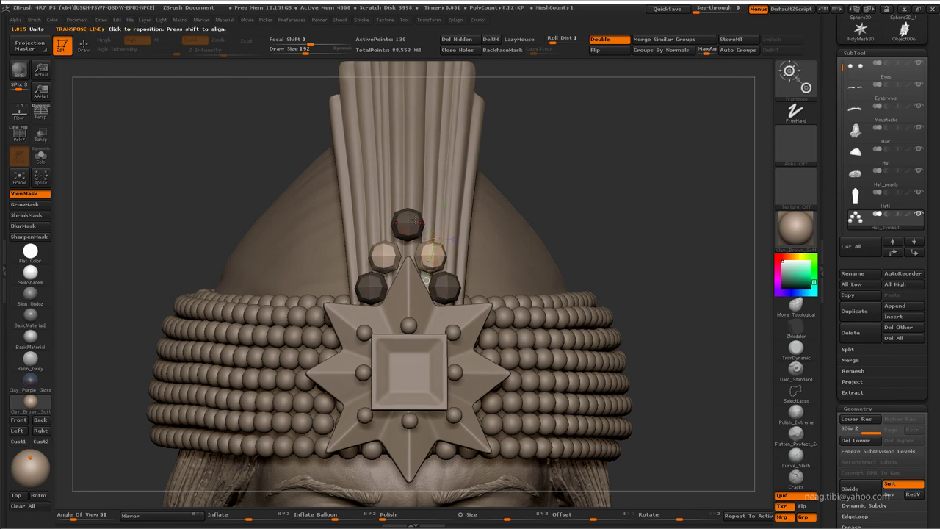
drag(542, 185, 353, 213)
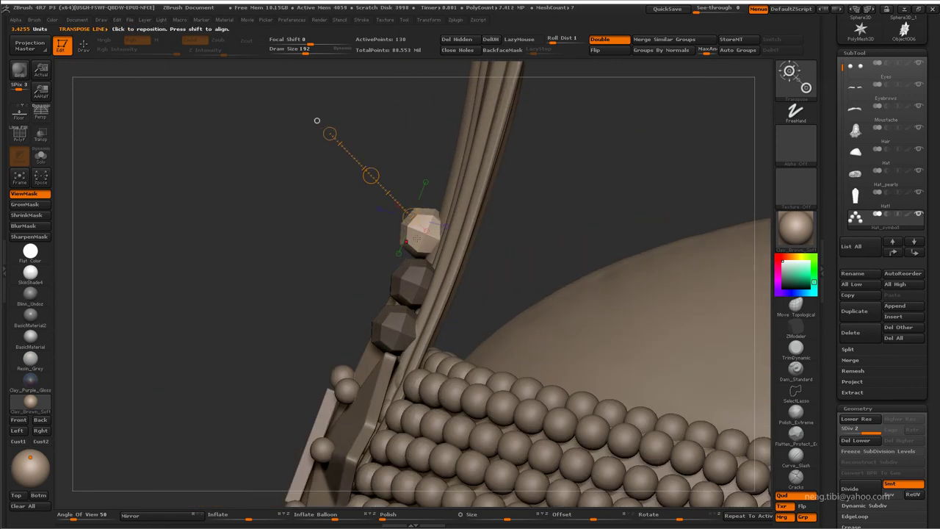
drag(317, 120, 305, 183)
drag(375, 212, 315, 185)
drag(311, 279, 532, 216)
Toggle the beads between SDiv levels, ending at level 5 (7,680 polys), and rotate the armoured bust for review
key(shift+d)
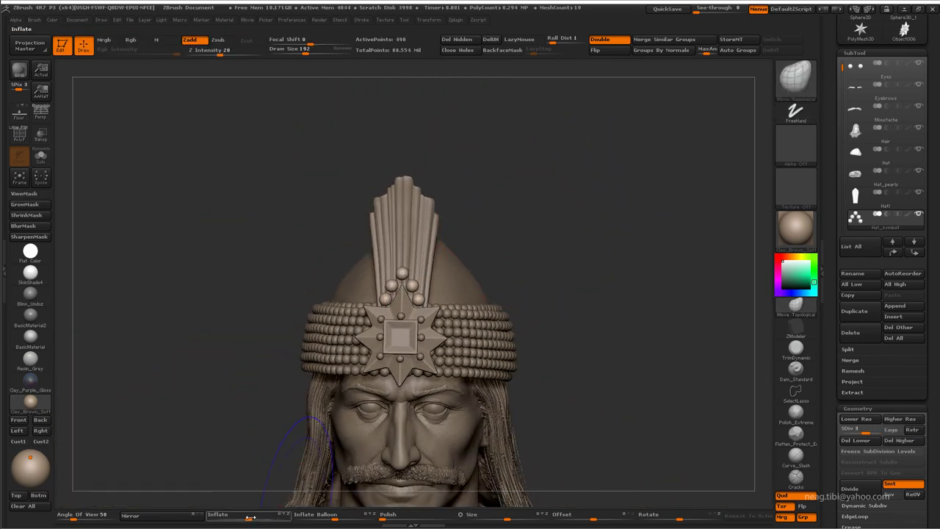
mouse_move(412, 309)
alt+mouse_down()
mouse_move(498, 212)
mouse_move(546, 262)
mouse_move(294, 346)
mouse_move(275, 335)
mouse_move(286, 299)
alt+mouse_up()
key(d)
key(d)
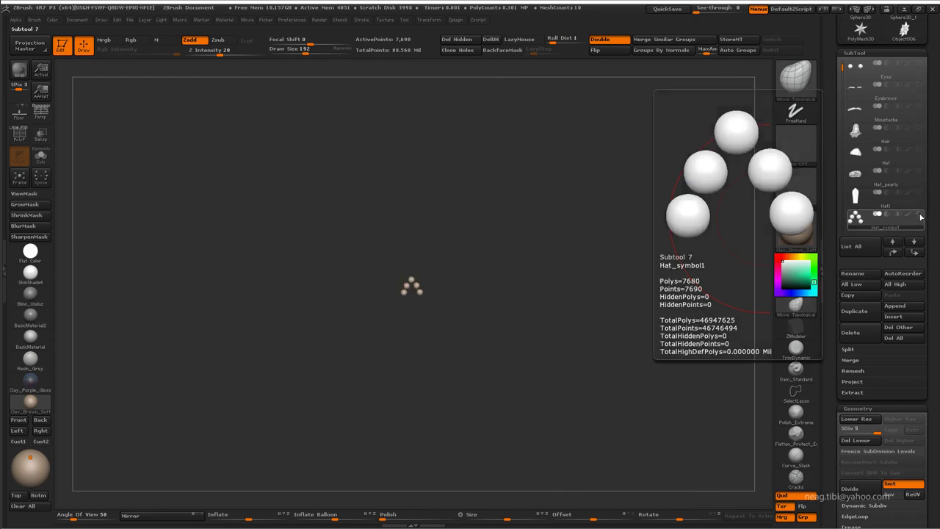
drag(686, 219, 668, 280)
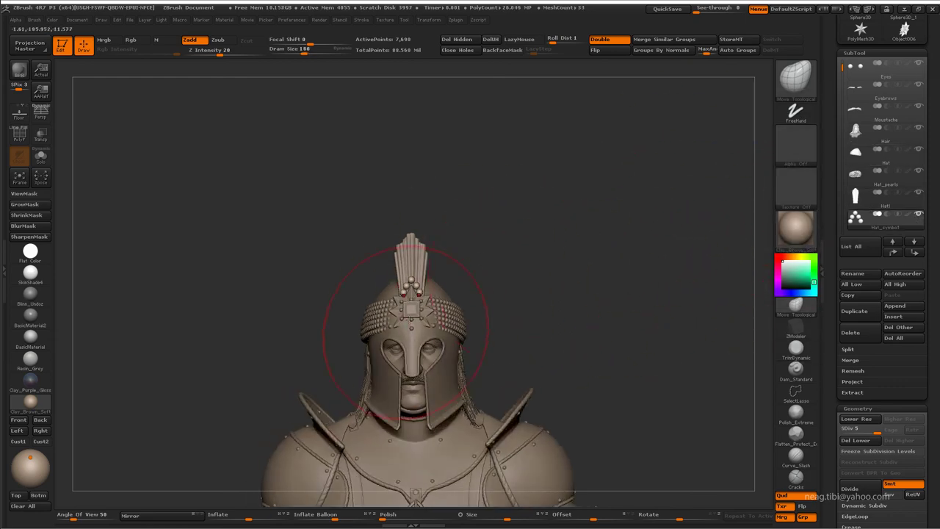